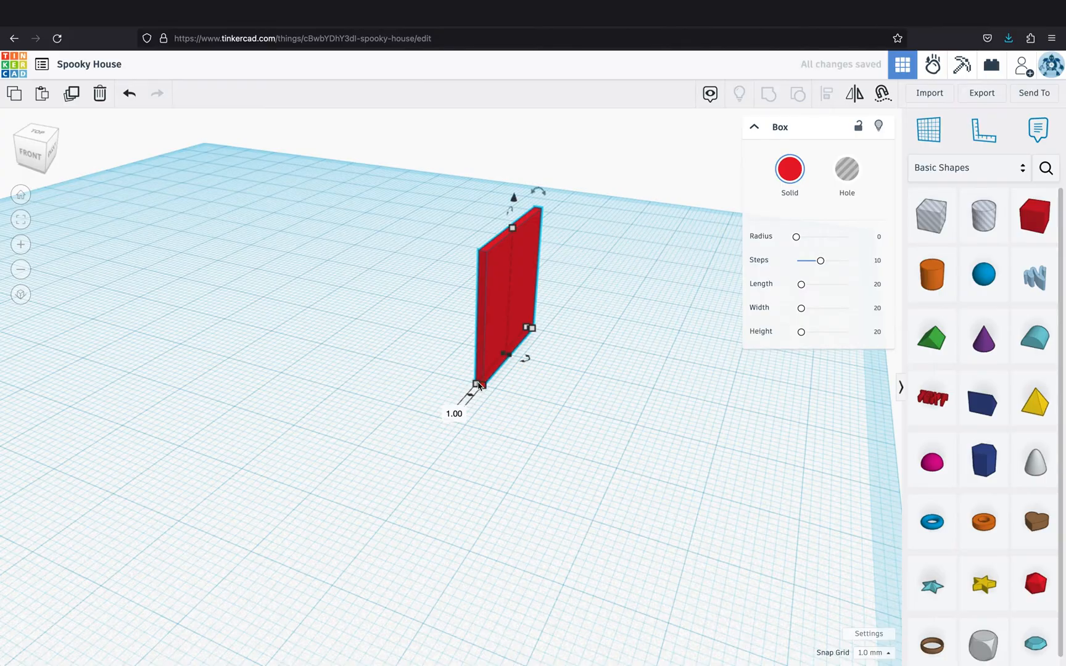
Stretch the thin red box into a taller wall about 87 mm long
{"action": "scroll", "coordinate": [474, 410], "scroll_direction": "up", "scroll_amount": 2}
{"action": "left_click_drag", "start_coordinate": [479, 363], "coordinate": [213, 654]}
{"action": "scroll", "coordinate": [401, 494], "scroll_direction": "down", "scroll_amount": 3}
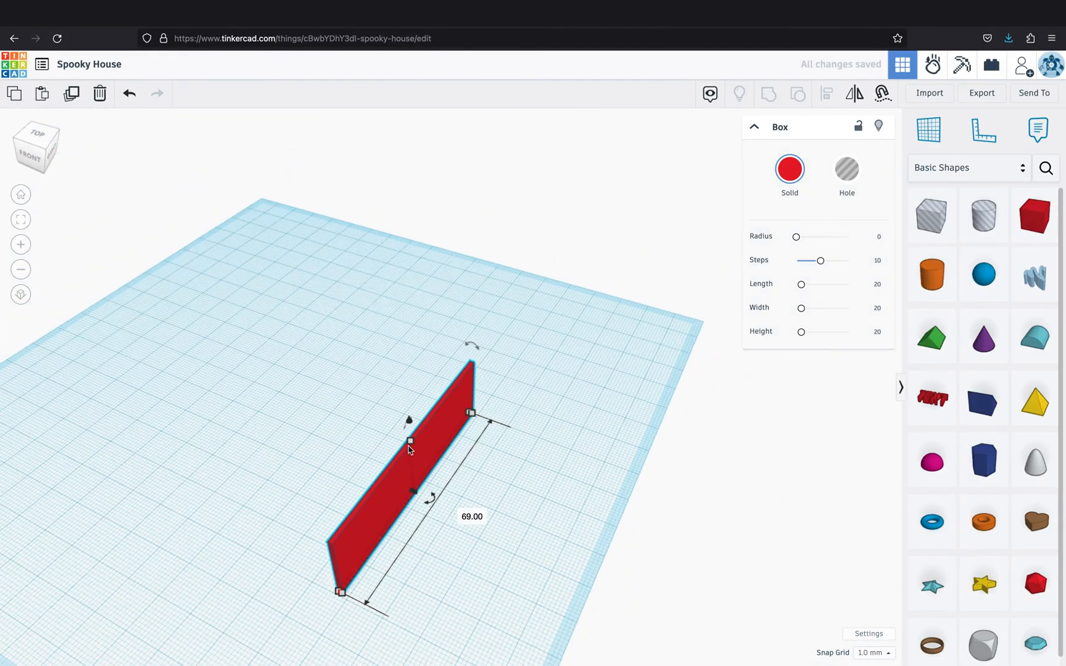
{"action": "left_click_drag", "start_coordinate": [412, 446], "coordinate": [385, 323]}
{"action": "right_click_drag", "start_coordinate": [392, 599], "coordinate": [364, 623]}
{"action": "left_click_drag", "start_coordinate": [370, 601], "coordinate": [338, 663]}
{"action": "scroll", "coordinate": [442, 560], "scroll_direction": "down", "scroll_amount": 3}
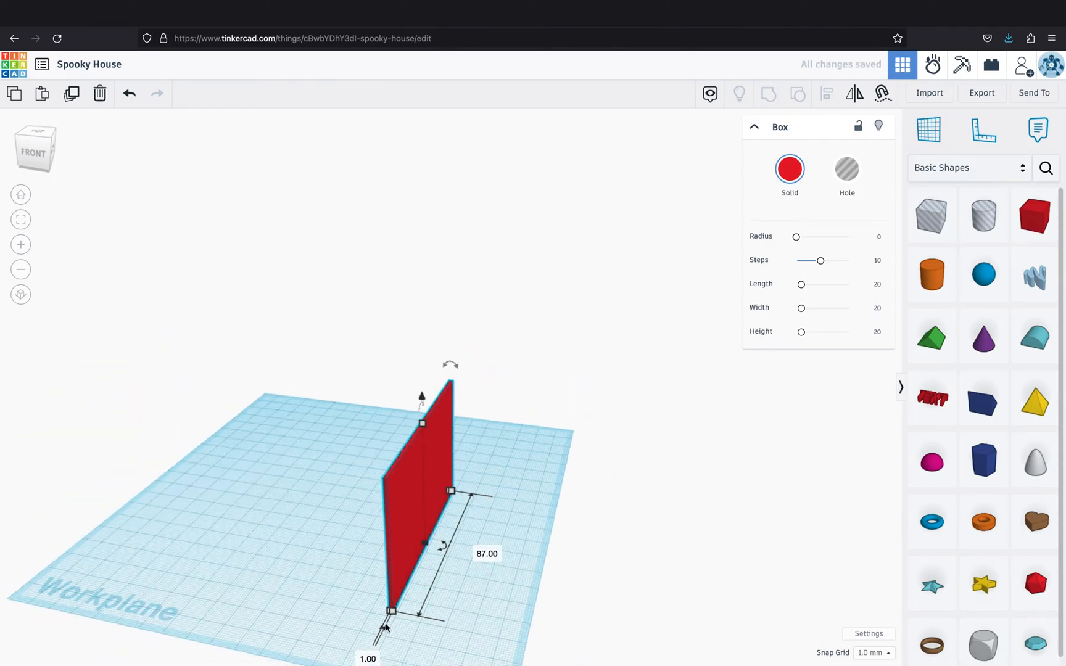
Lengthen the red wall to 154 mm and set its thickness to 1 mm
{"action": "left_click_drag", "start_coordinate": [392, 610], "coordinate": [364, 664]}
{"action": "left_click_drag", "start_coordinate": [395, 562], "coordinate": [413, 522]}
{"action": "left_click_drag", "start_coordinate": [392, 589], "coordinate": [430, 532]}
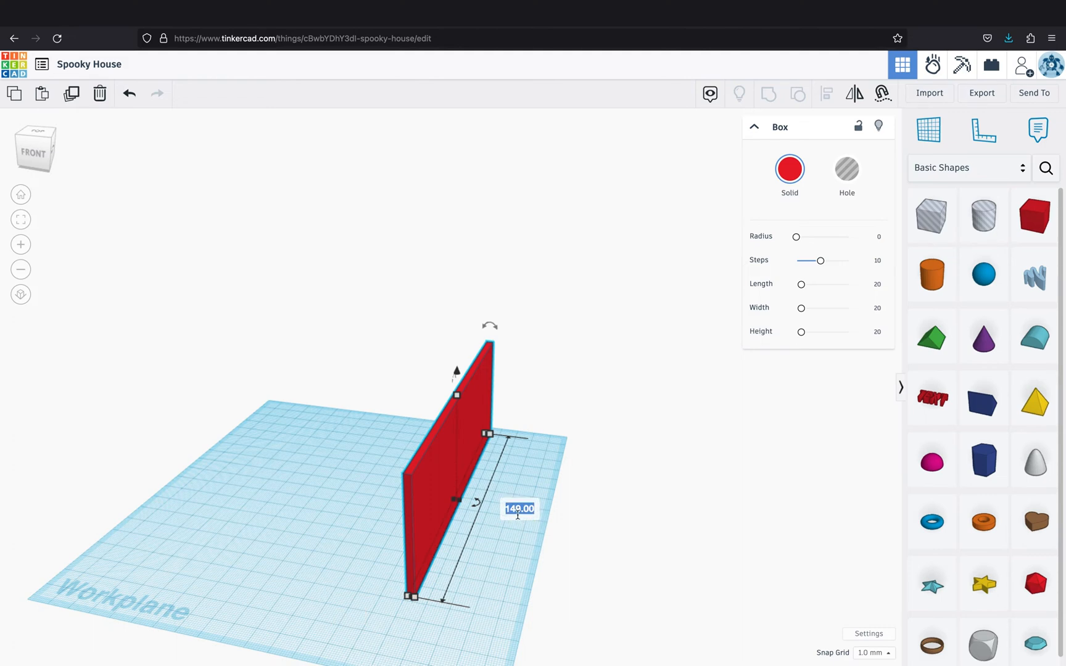
{"action": "left_click_drag", "start_coordinate": [411, 597], "coordinate": [407, 613]}
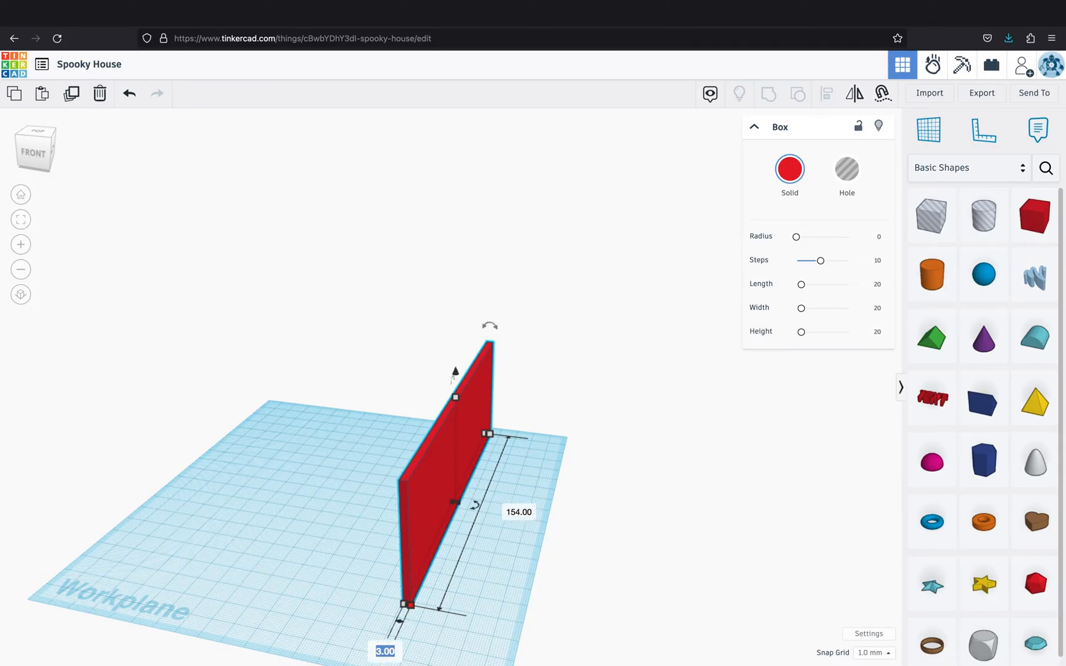
{"action": "type", "text": "1"}
{"action": "key", "text": "Return"}
Duplicate the wall and reduce the copy to a narrow strip along the wall's upper edge, starting 51 mm above the workplane
{"action": "left_click", "coordinate": [558, 599]}
{"action": "mouse_move", "coordinate": [559, 600]}
{"action": "right_mouse_down"}
{"action": "mouse_move", "coordinate": [497, 580]}
{"action": "mouse_move", "coordinate": [586, 585]}
{"action": "mouse_move", "coordinate": [551, 597]}
{"action": "right_mouse_up"}
{"action": "left_click", "coordinate": [459, 404]}
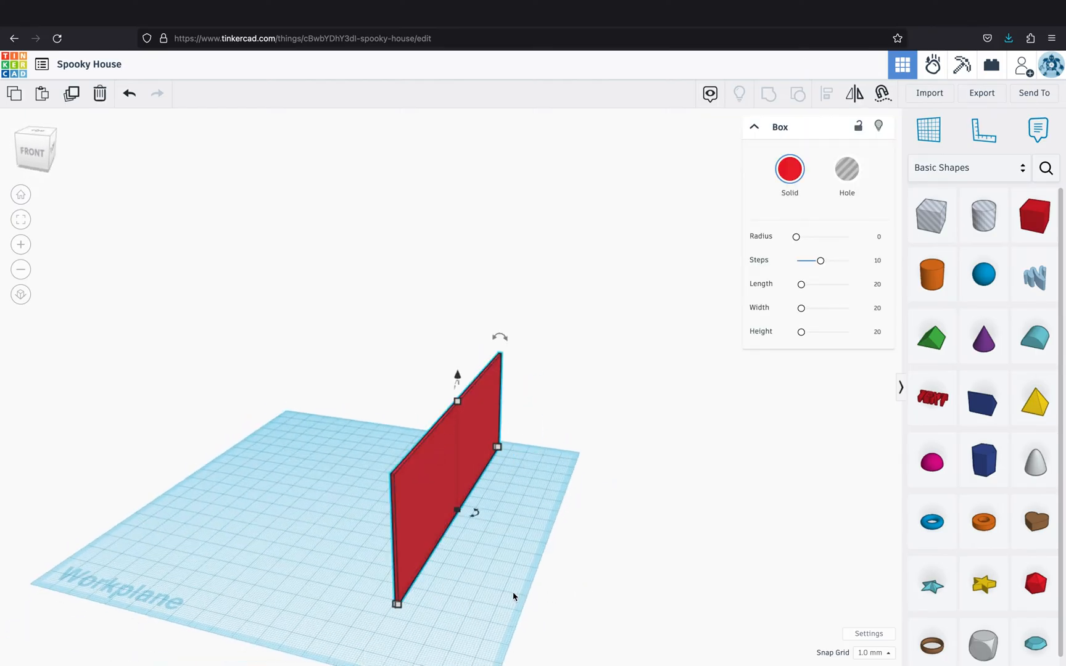
{"action": "right_click_drag", "start_coordinate": [514, 593], "coordinate": [553, 597]}
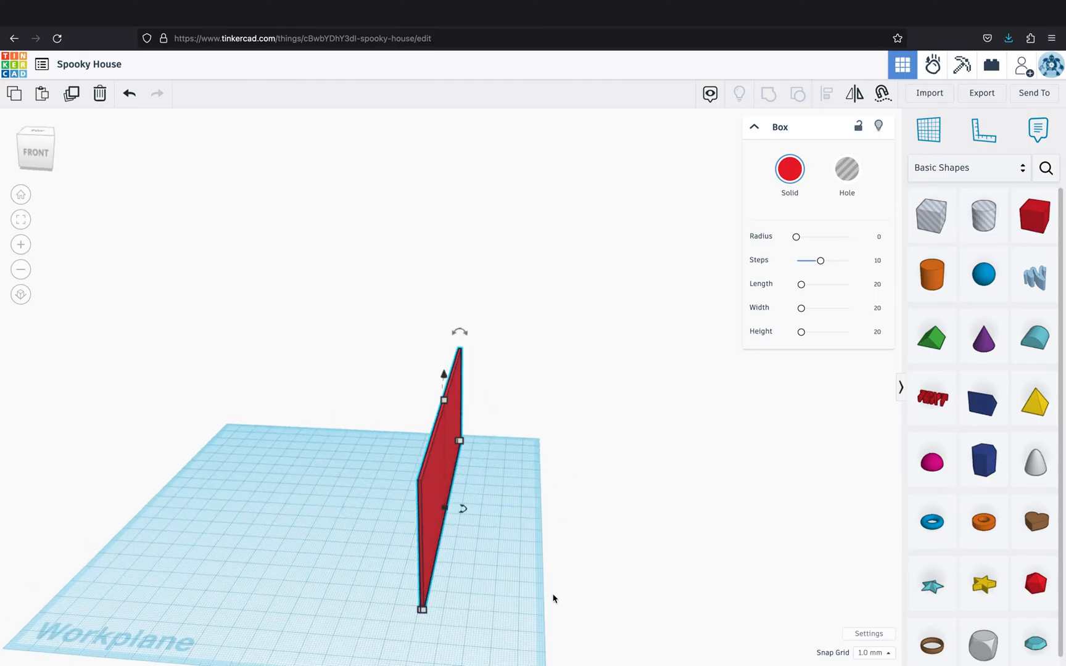
{"action": "right_click_drag", "start_coordinate": [553, 598], "coordinate": [524, 557]}
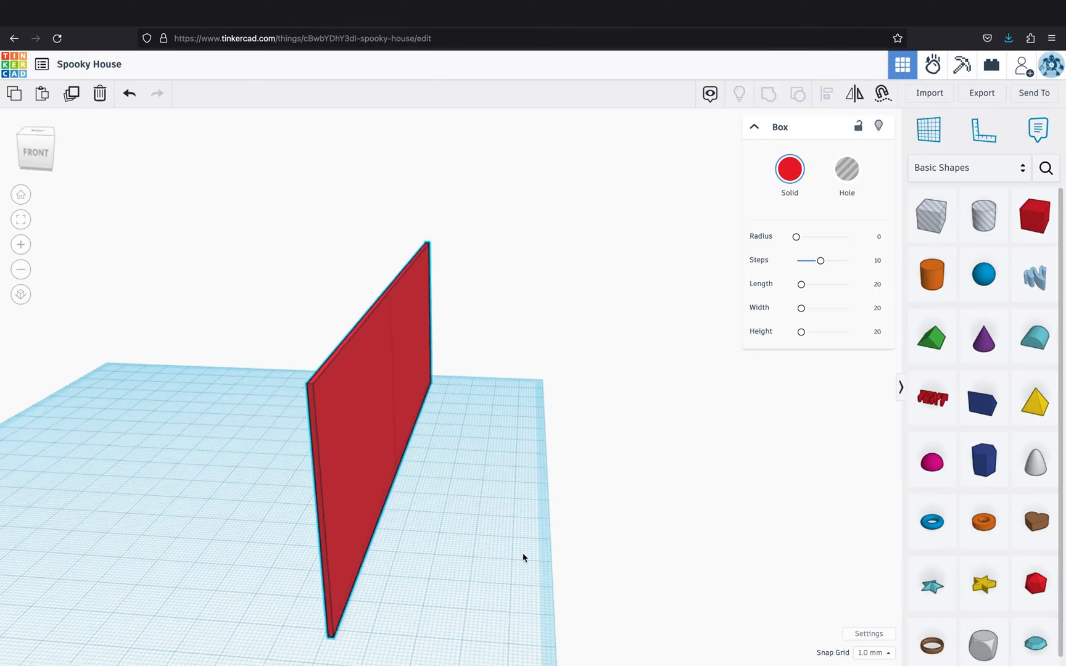
{"action": "key", "text": "super+d"}
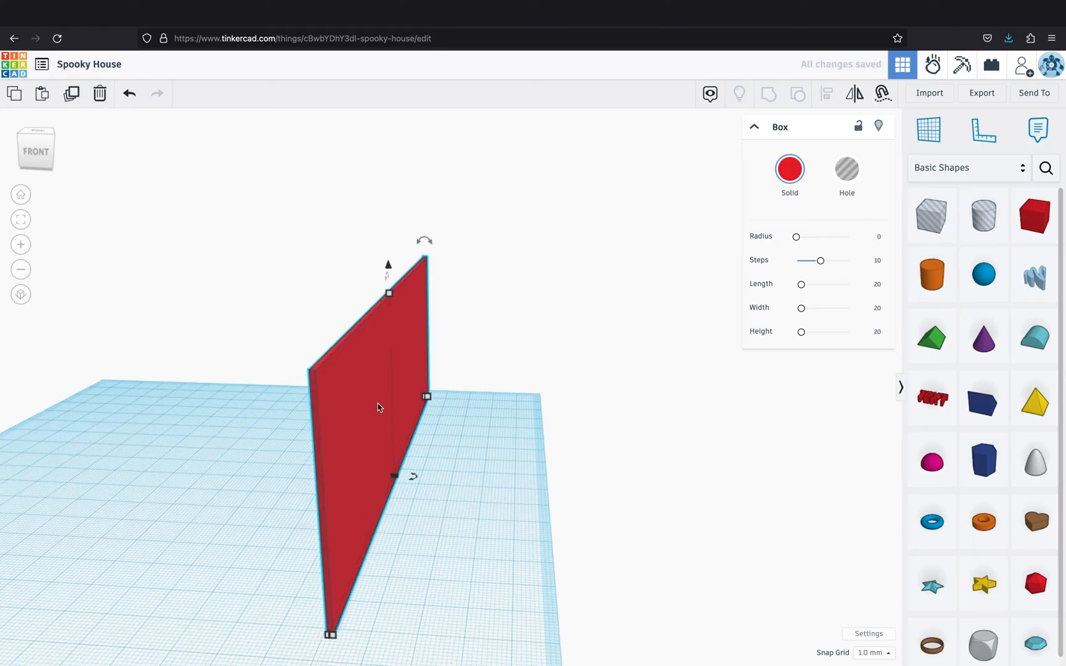
{"action": "left_click_drag", "start_coordinate": [388, 297], "coordinate": [373, 272]}
Set the snap grid to 0.1 mm for fine positioning of the upper strip
{"action": "left_click", "coordinate": [23, 221]}
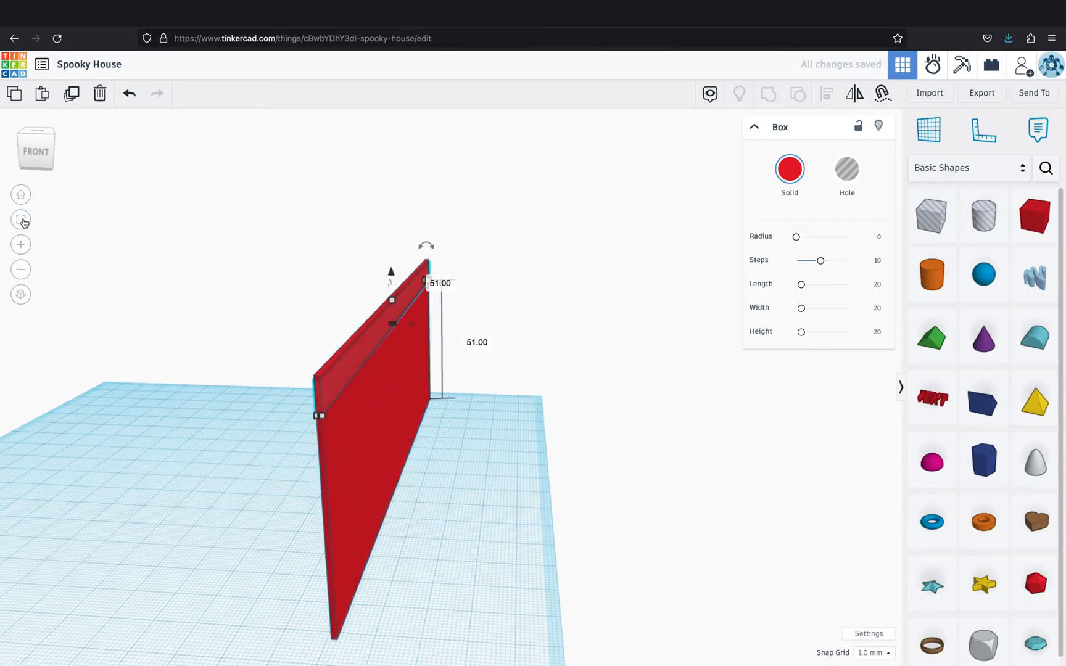
{"action": "left_click", "coordinate": [21, 244]}
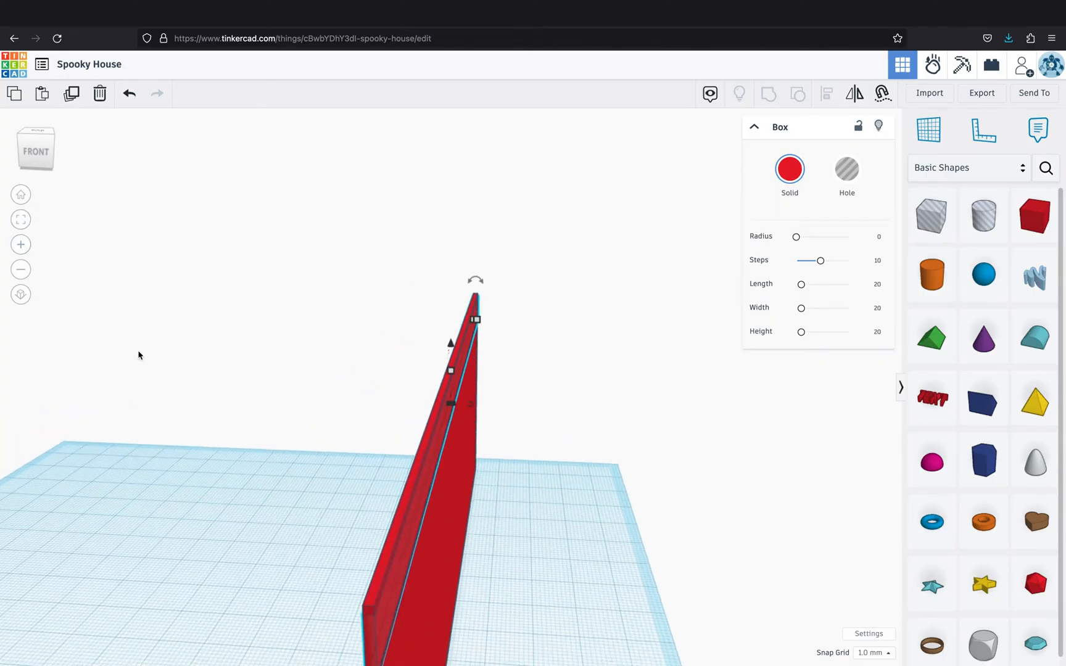
{"action": "right_click_drag", "start_coordinate": [200, 419], "coordinate": [201, 387]}
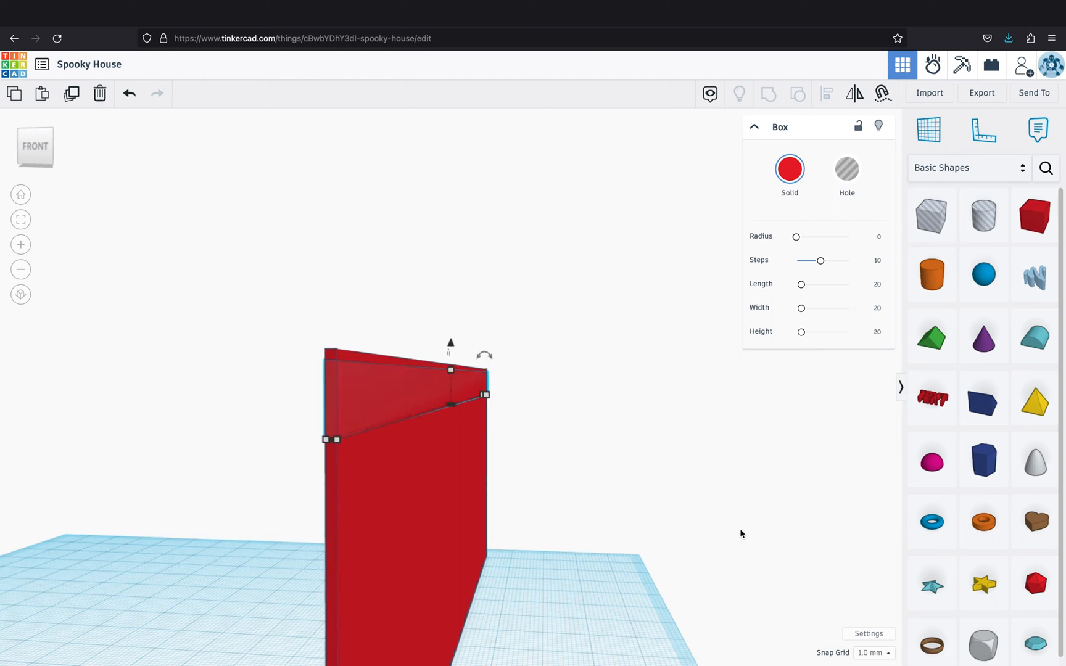
{"action": "left_click", "coordinate": [873, 652]}
{"action": "left_click", "coordinate": [874, 532]}
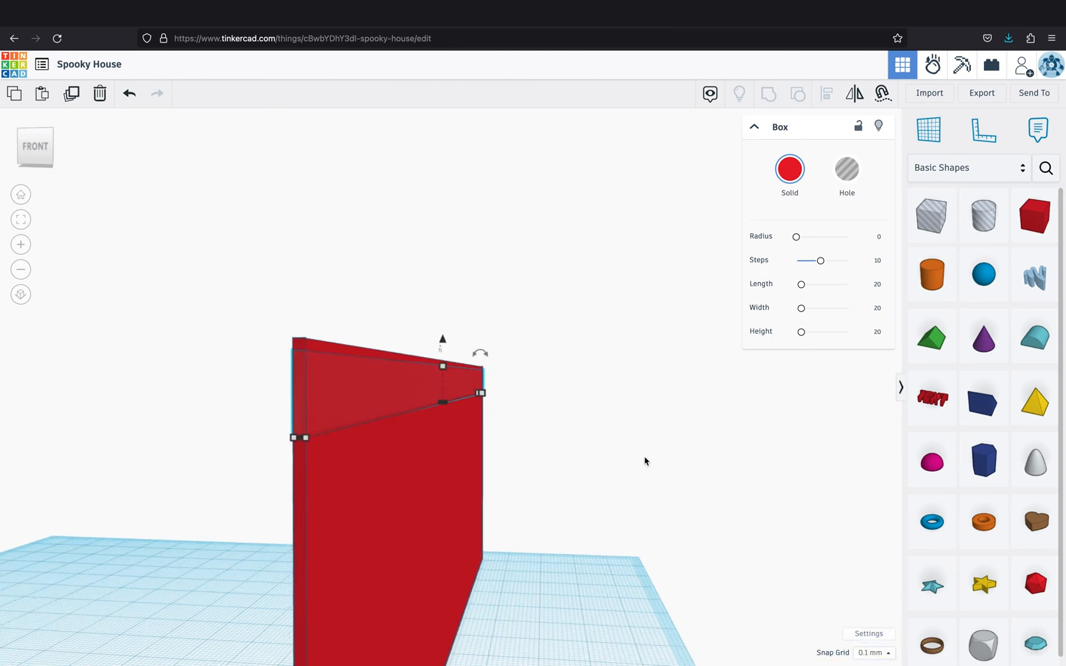
Tilt the upper strip slightly so its lower edge sticks out like siding, and nudge it into the wall
{"action": "right_click_drag", "start_coordinate": [599, 475], "coordinate": [507, 383]}
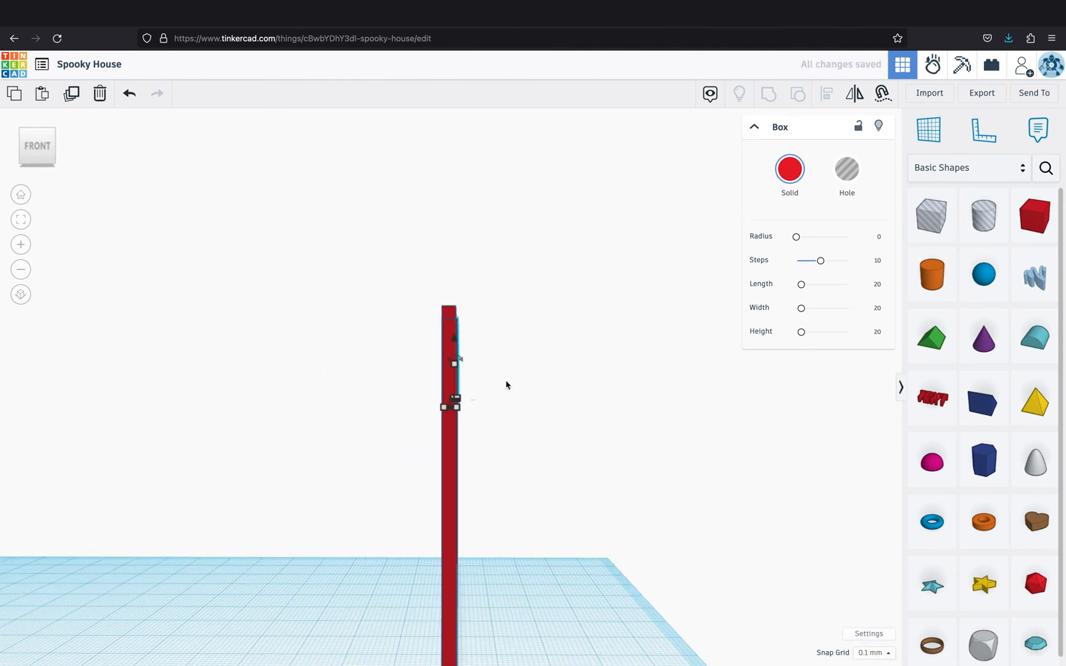
{"action": "mouse_move", "coordinate": [458, 360]}
{"action": "left_click_drag", "start_coordinate": [458, 360], "coordinate": [463, 321]}
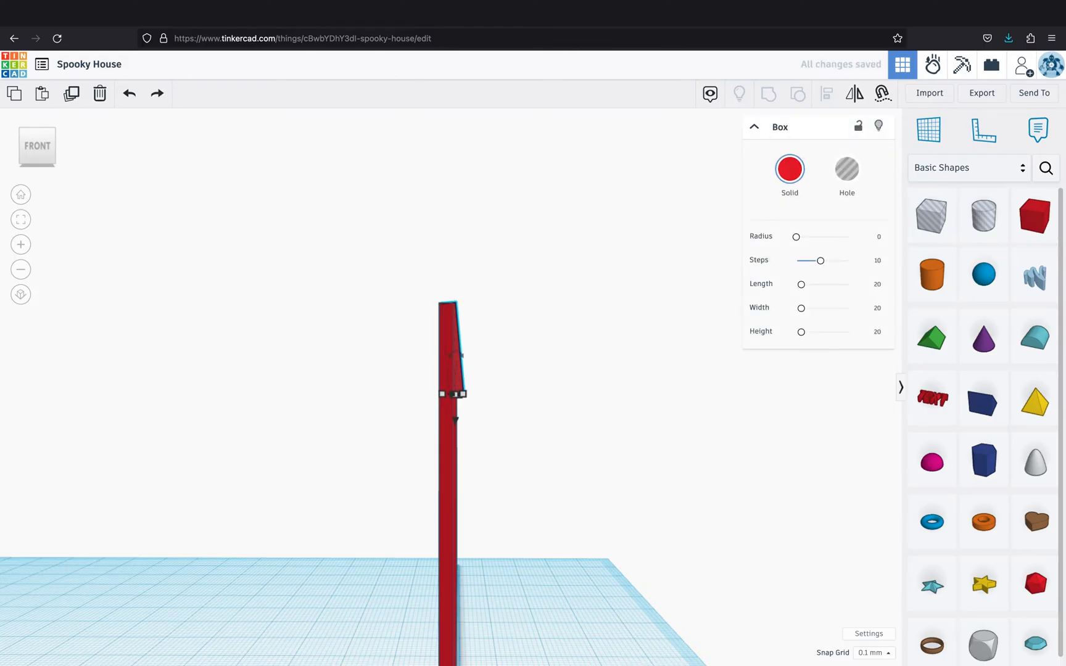
{"action": "mouse_move", "coordinate": [583, 472]}
{"action": "right_mouse_down"}
{"action": "mouse_move", "coordinate": [552, 473]}
{"action": "mouse_move", "coordinate": [568, 478]}
{"action": "mouse_move", "coordinate": [569, 491]}
{"action": "mouse_move", "coordinate": [565, 482]}
{"action": "right_mouse_up"}
{"action": "key", "text": "Left"}
{"action": "key", "text": "Left"}
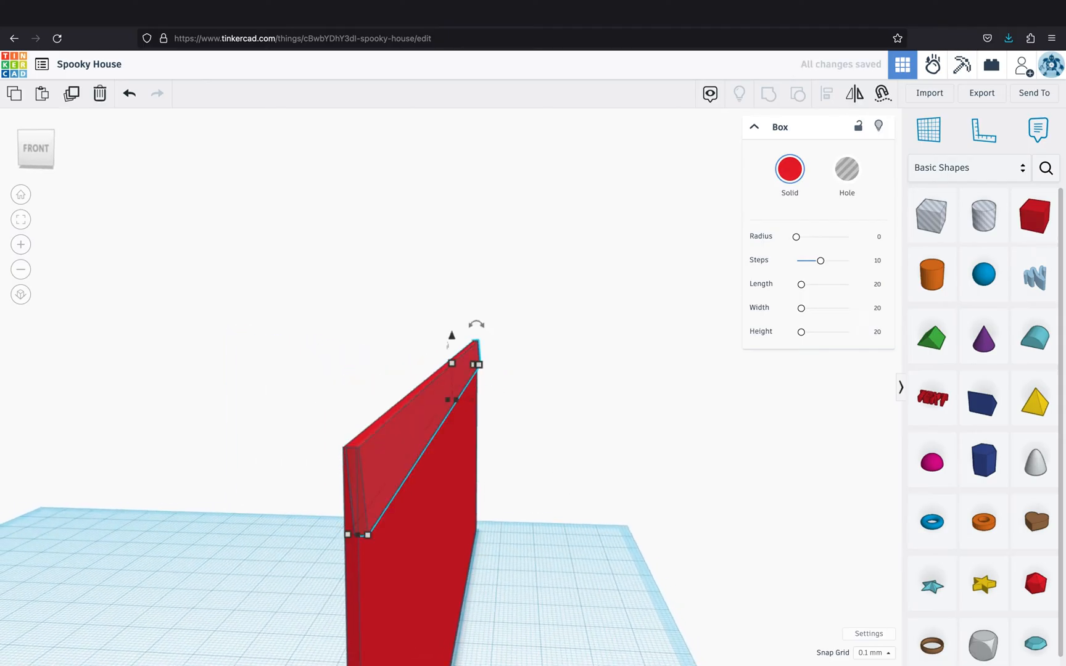
Duplicate the tilted strip and lower the copy until it sits directly beneath the first one
{"action": "key", "text": "super+Down"}
{"action": "key", "text": "super+Down"}
{"action": "key", "text": "super+Down"}
{"action": "key", "text": "super+Down"}
{"action": "key", "text": "super+Down"}
{"action": "key", "text": "super+Down"}
{"action": "key", "text": "super+Down"}
{"action": "key", "text": "super+Down"}
{"action": "key", "text": "super+Down"}
{"action": "key", "text": "super+Down"}
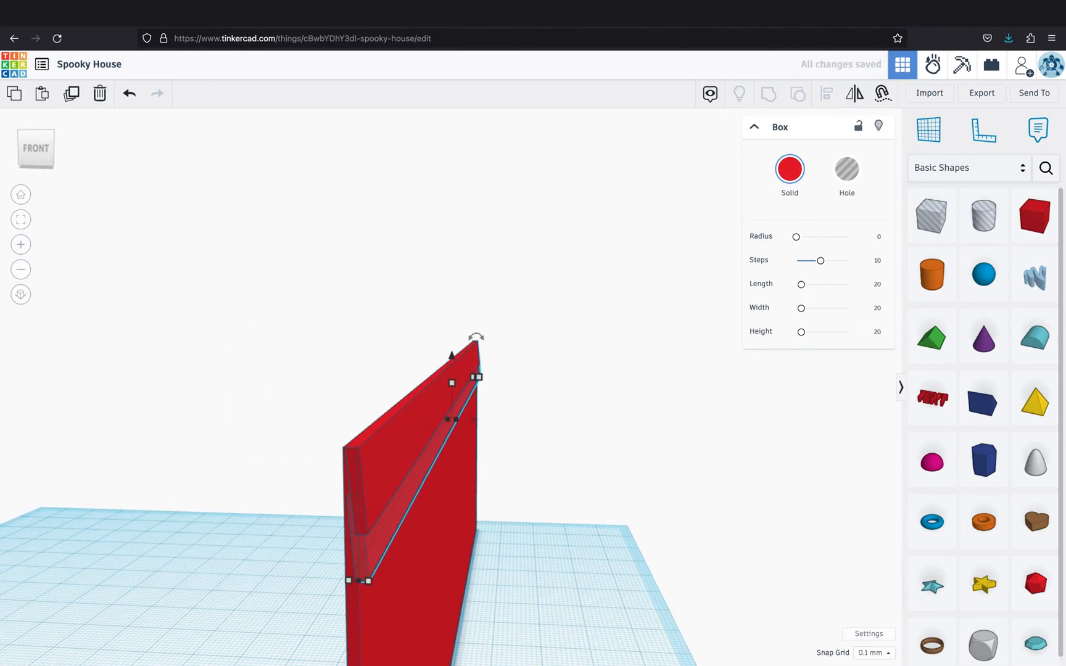
{"action": "key", "text": "super+Down"}
{"action": "key", "text": "super+Down"}
{"action": "key", "text": "super+Down"}
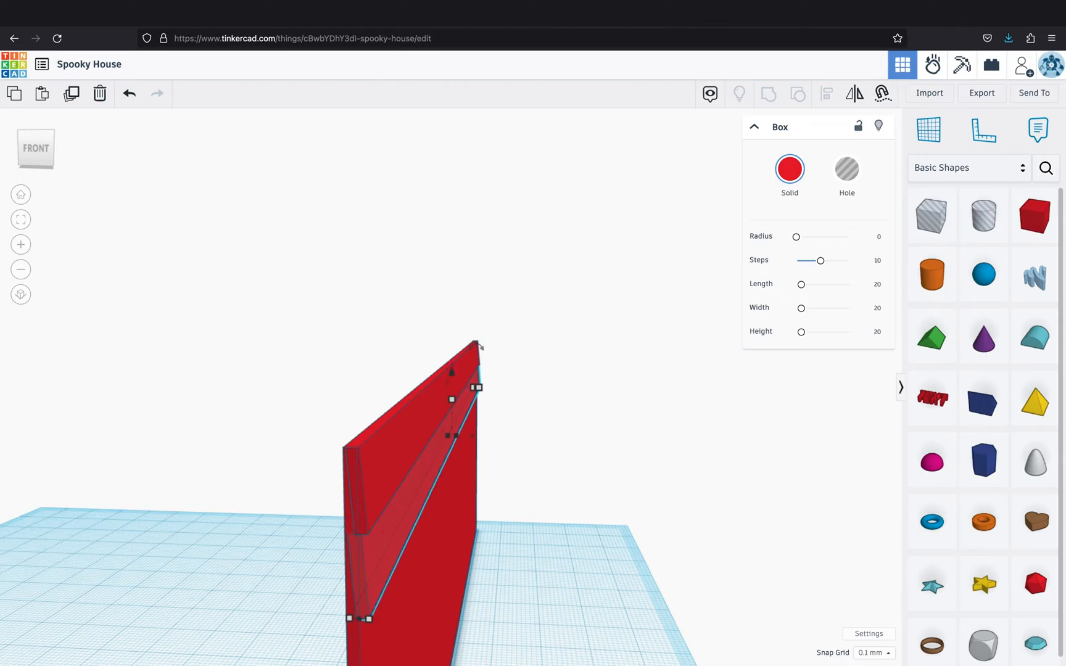
Repeat the stepped duplication of the siding strip until the strips reach the base of the wall
{"action": "key", "text": "super+d"}
{"action": "key", "text": "super+d"}
{"action": "key", "text": "super+d"}
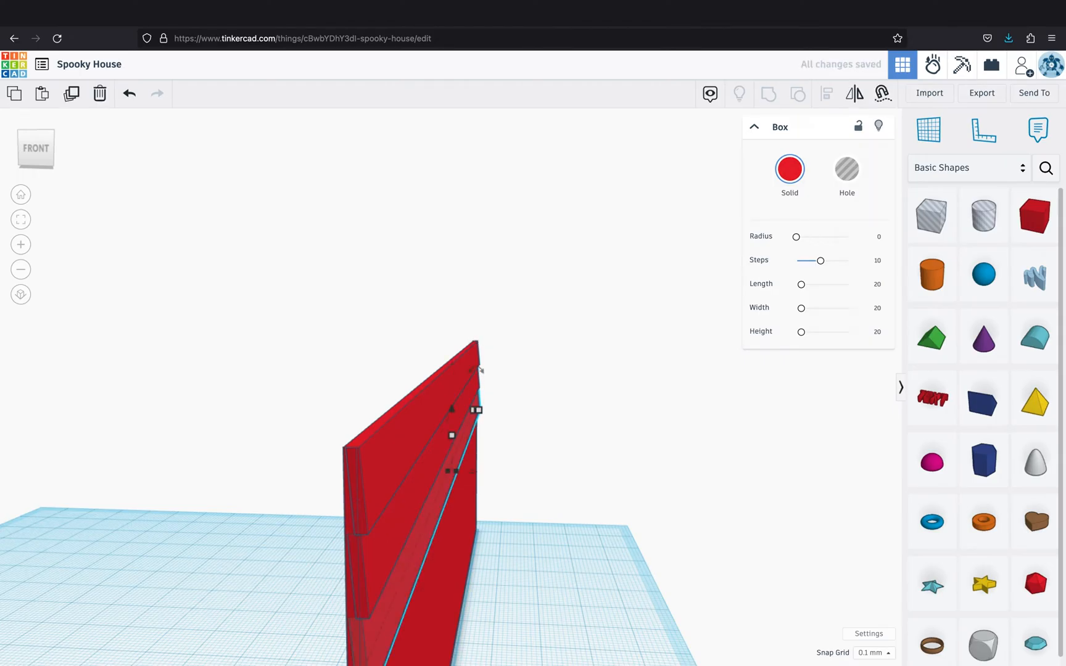
Delete the surplus siding strip that extends below the base of the wall
{"action": "scroll", "coordinate": [616, 533], "scroll_direction": "down", "scroll_amount": 3}
{"action": "scroll", "coordinate": [618, 536], "scroll_direction": "down", "scroll_amount": 5}
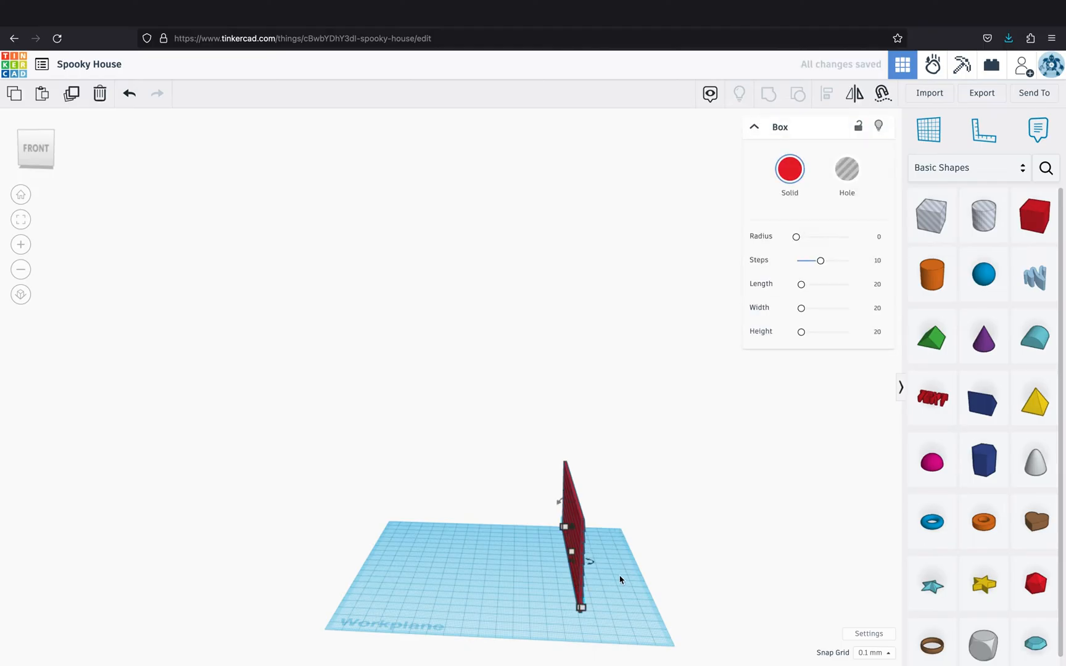
{"action": "right_click_drag", "start_coordinate": [621, 578], "coordinate": [569, 555]}
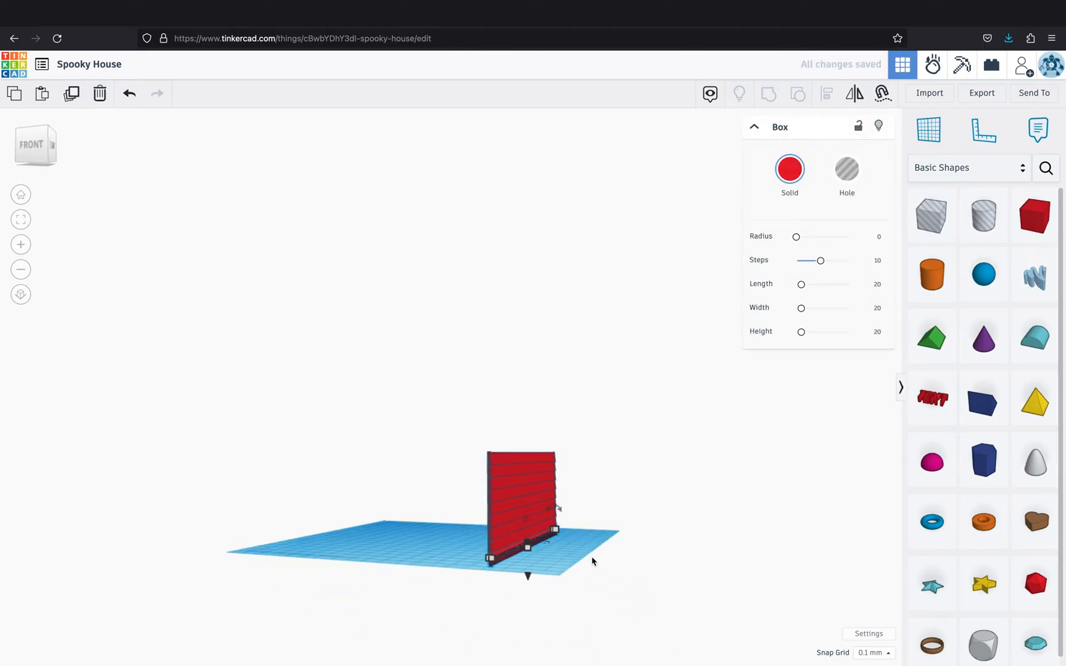
{"action": "scroll", "coordinate": [592, 561], "scroll_direction": "up", "scroll_amount": 4}
{"action": "scroll", "coordinate": [592, 561], "scroll_direction": "up", "scroll_amount": 3}
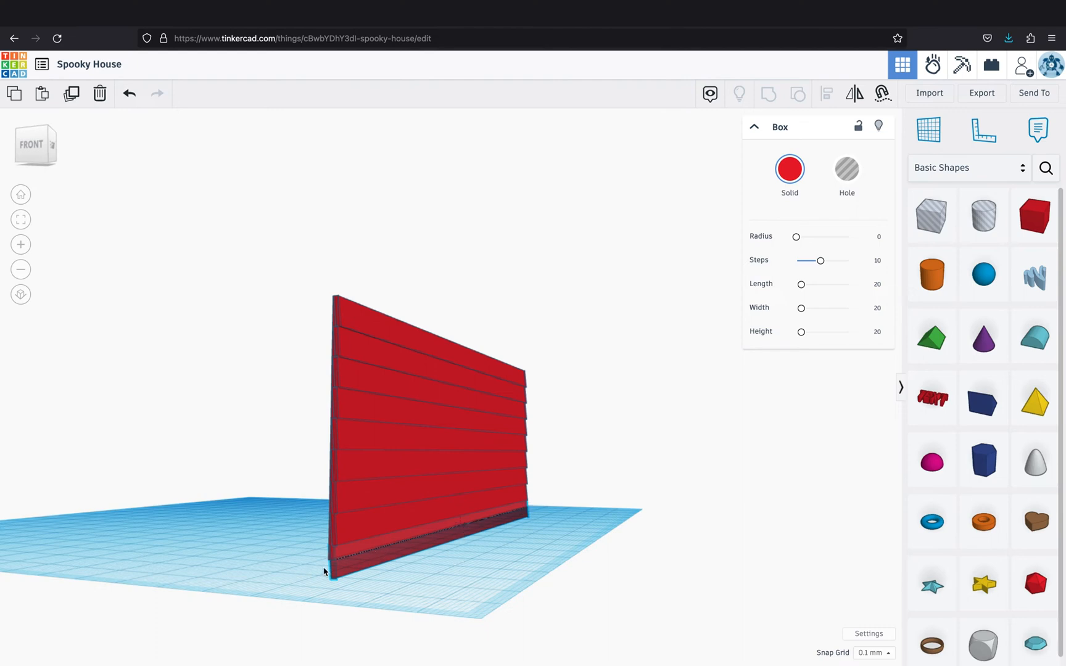
{"action": "right_click_drag", "start_coordinate": [323, 572], "coordinate": [347, 580]}
{"action": "key", "text": "Delete"}
Select the wall and all its siding strips and group them into one shape
{"action": "right_click_drag", "start_coordinate": [520, 515], "coordinate": [444, 518]}
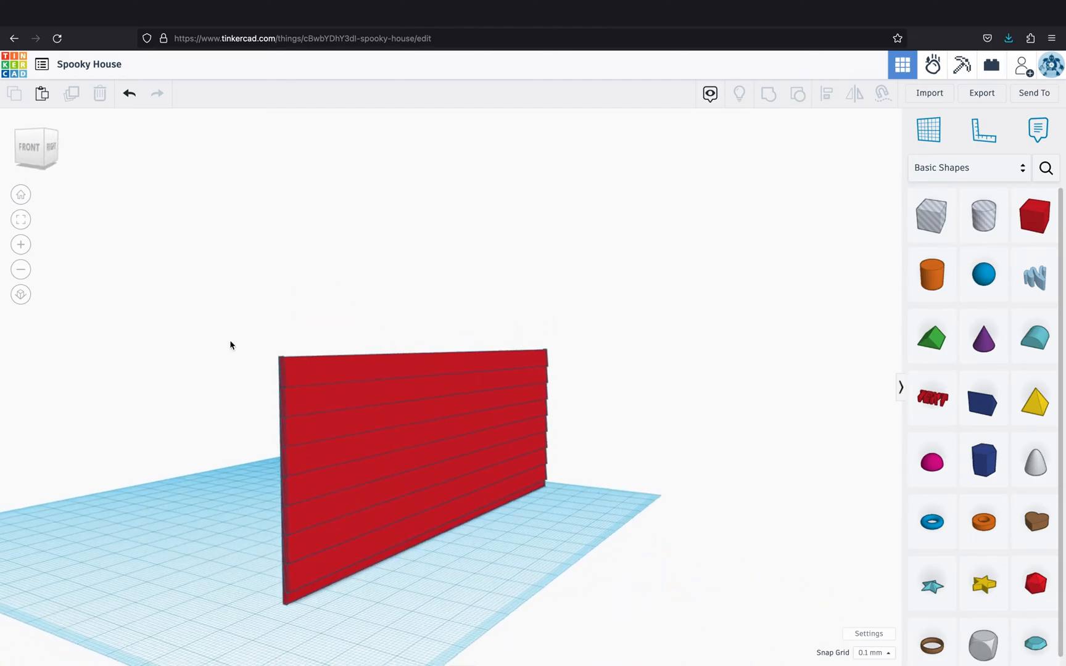
{"action": "left_click_drag", "start_coordinate": [486, 645], "coordinate": [487, 645]}
{"action": "left_click", "coordinate": [768, 97]}
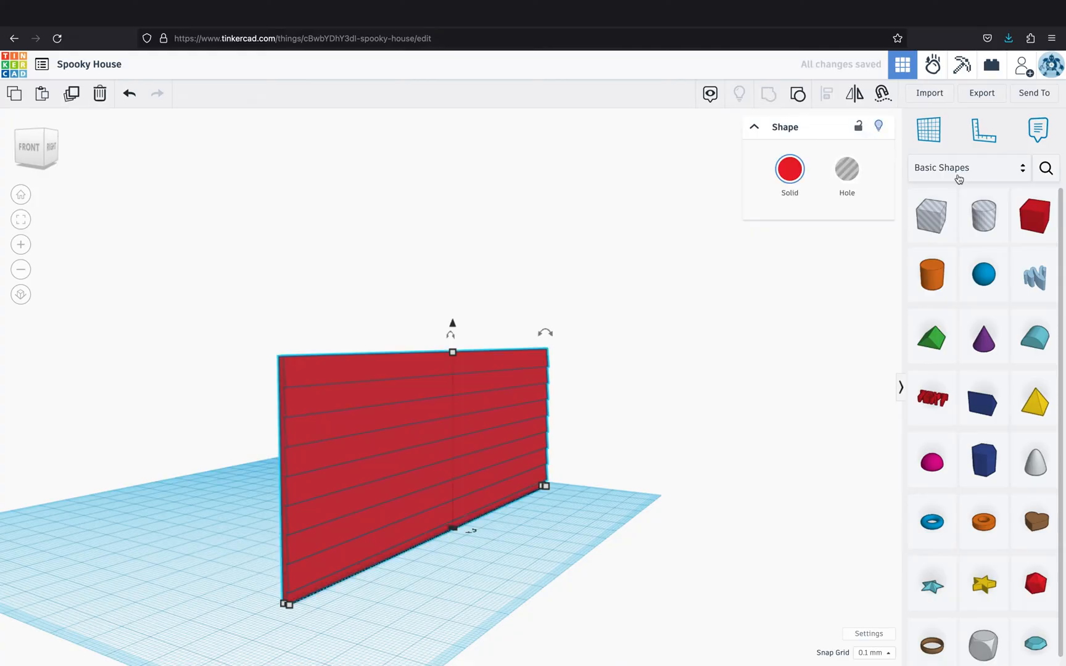
Recolour the grouped wall with a custom dark grey solid colour
{"action": "left_click", "coordinate": [790, 168]}
{"action": "left_click", "coordinate": [919, 293]}
{"action": "left_click", "coordinate": [778, 234]}
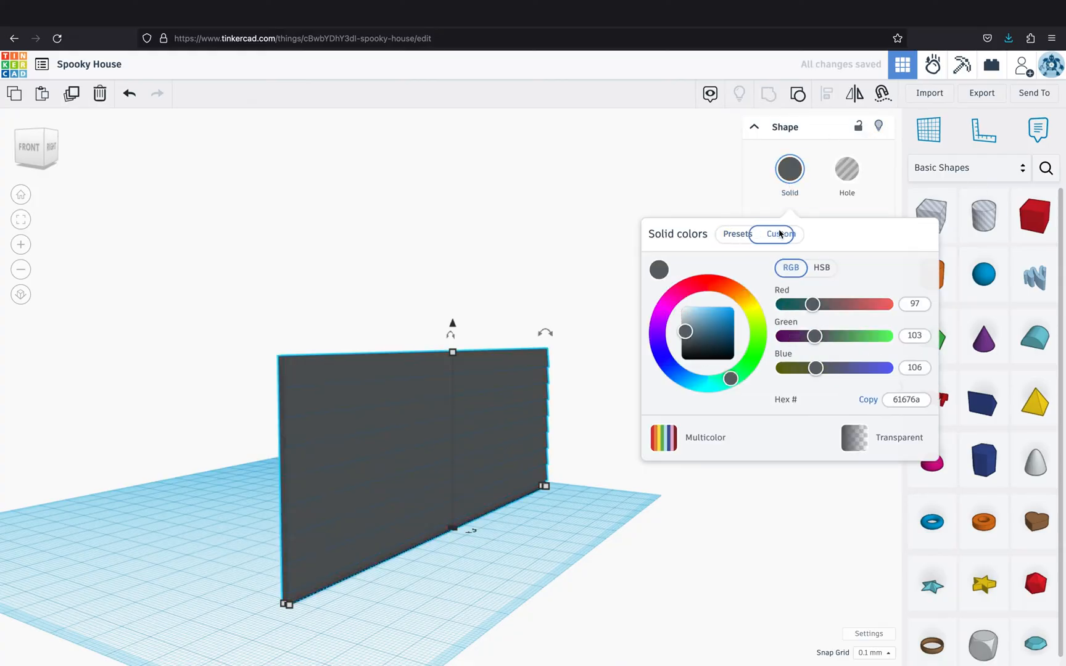
{"action": "left_click_drag", "start_coordinate": [689, 339], "coordinate": [688, 343]}
{"action": "left_click", "coordinate": [589, 369]}
{"action": "right_click_drag", "start_coordinate": [438, 408], "coordinate": [464, 443]}
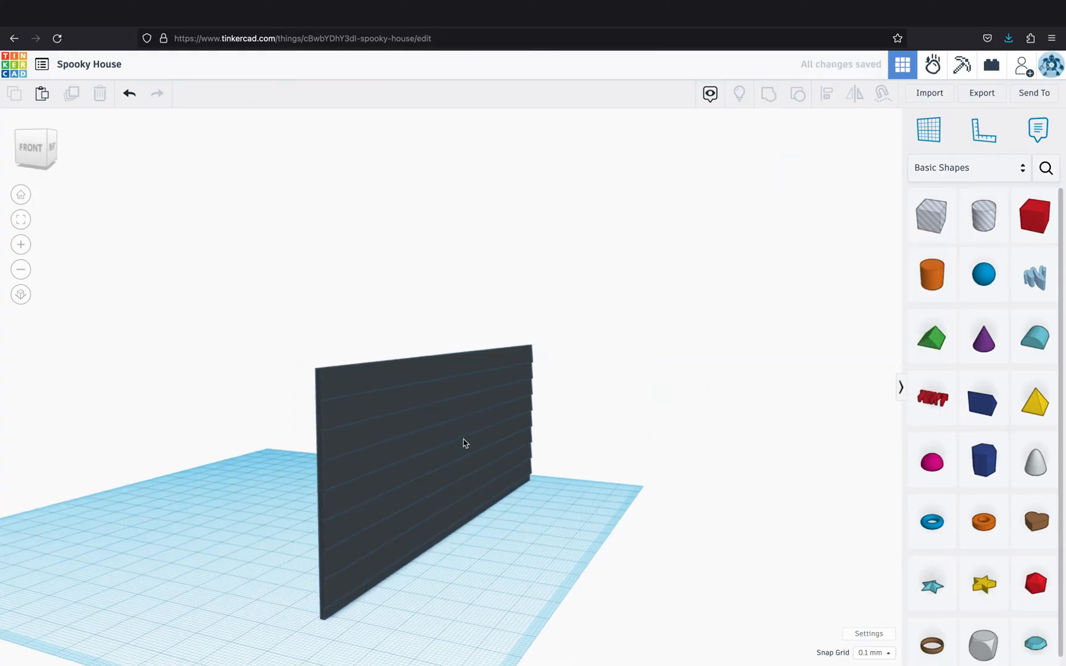
{"action": "right_click_drag", "start_coordinate": [438, 484], "coordinate": [421, 500]}
Duplicate the siding wall, rotate the copy perpendicular to it, and join the two at the front corner
{"action": "left_click", "coordinate": [402, 498]}
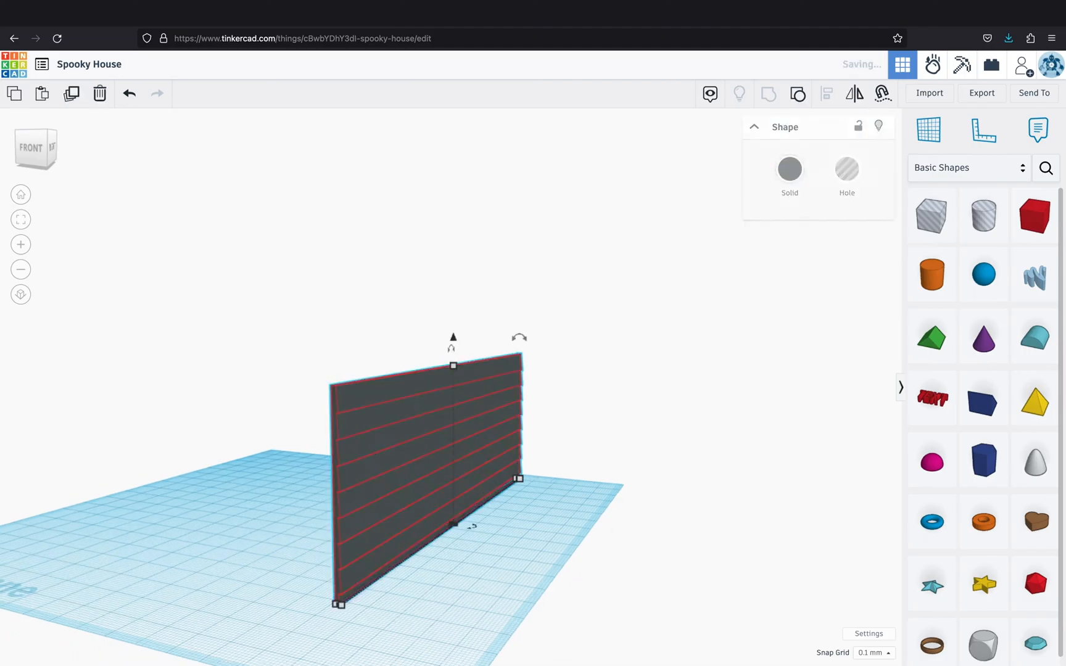
{"action": "left_click_drag", "start_coordinate": [473, 526], "coordinate": [395, 502]}
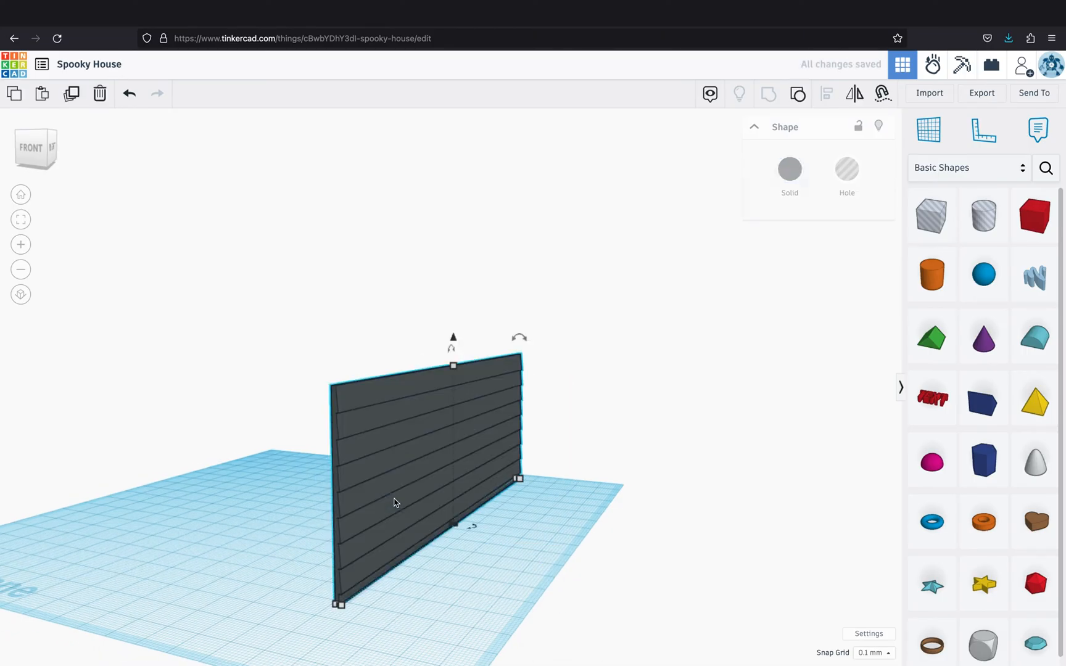
{"action": "left_click_drag", "start_coordinate": [469, 523], "coordinate": [233, 552]}
{"action": "left_click", "coordinate": [20, 245]}
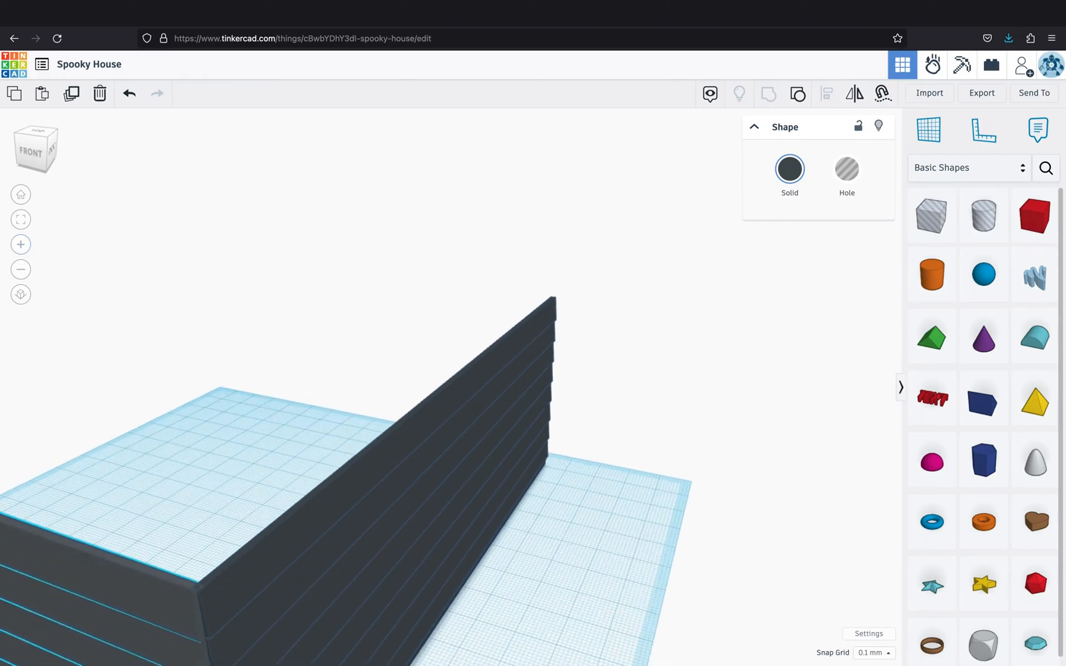
{"action": "scroll", "coordinate": [574, 493], "scroll_direction": "down", "scroll_amount": 5}
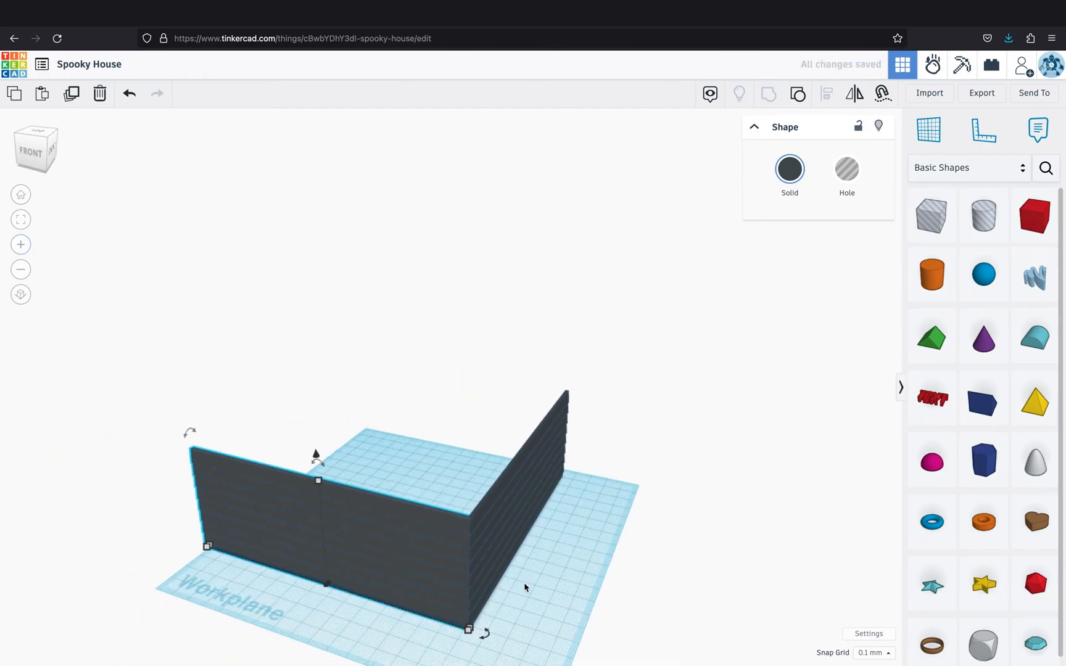
Set the length of the front wall to 145 mm
{"action": "left_click", "coordinate": [523, 584]}
{"action": "left_click", "coordinate": [363, 551]}
{"action": "right_click_drag", "start_coordinate": [241, 579], "coordinate": [318, 558]}
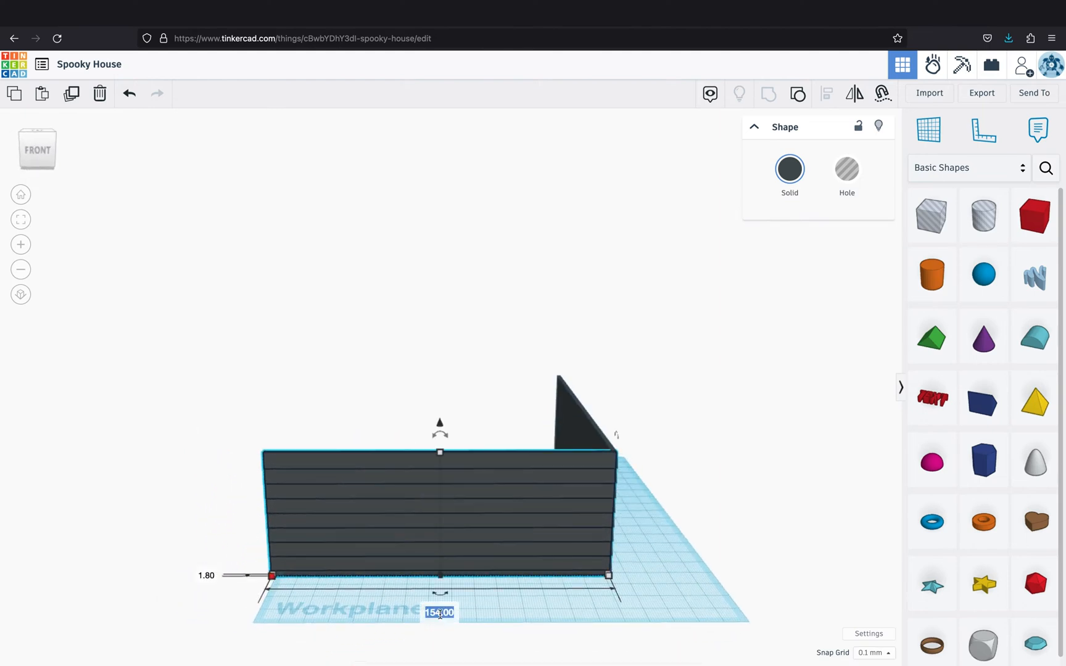
{"action": "key", "text": "Return"}
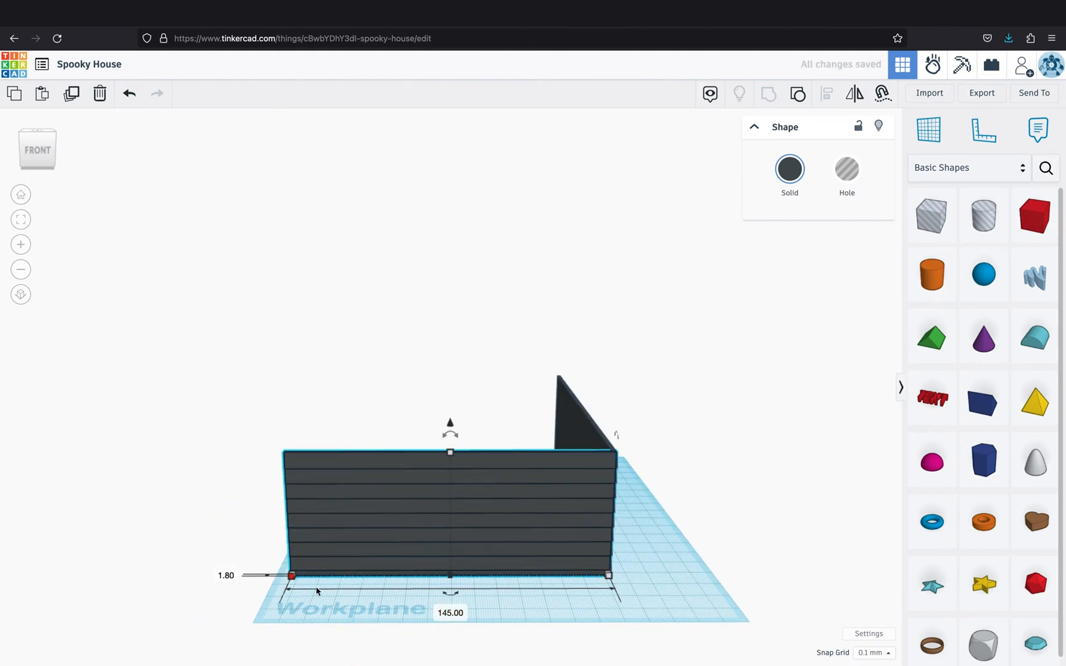
Examine the free end of the front wall and its siding profile up close
{"action": "right_click_drag", "start_coordinate": [317, 591], "coordinate": [392, 599]}
{"action": "scroll", "coordinate": [397, 599], "scroll_direction": "up", "scroll_amount": 5}
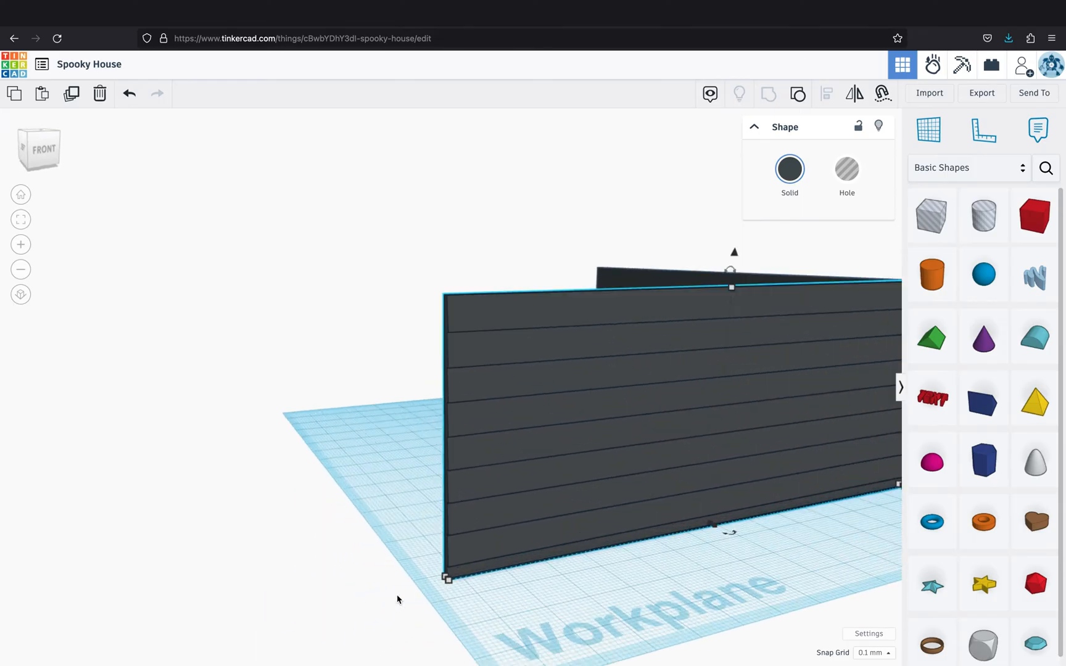
{"action": "scroll", "coordinate": [397, 599], "scroll_direction": "up", "scroll_amount": 3}
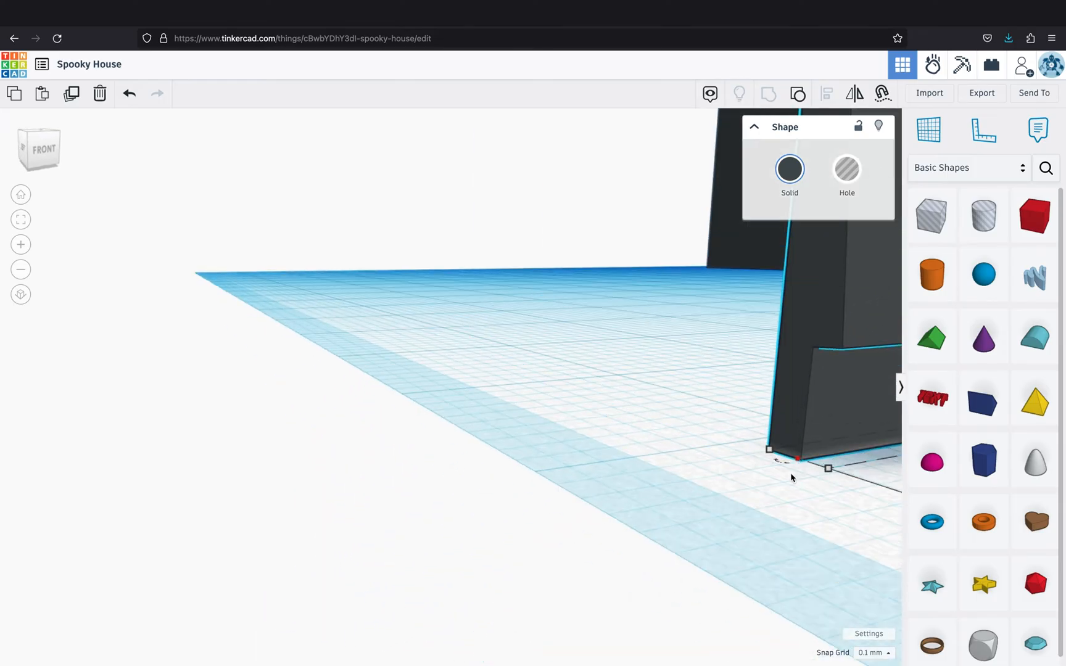
{"action": "right_click_drag", "start_coordinate": [791, 474], "coordinate": [740, 507]}
{"action": "scroll", "coordinate": [725, 526], "scroll_direction": "down", "scroll_amount": 3}
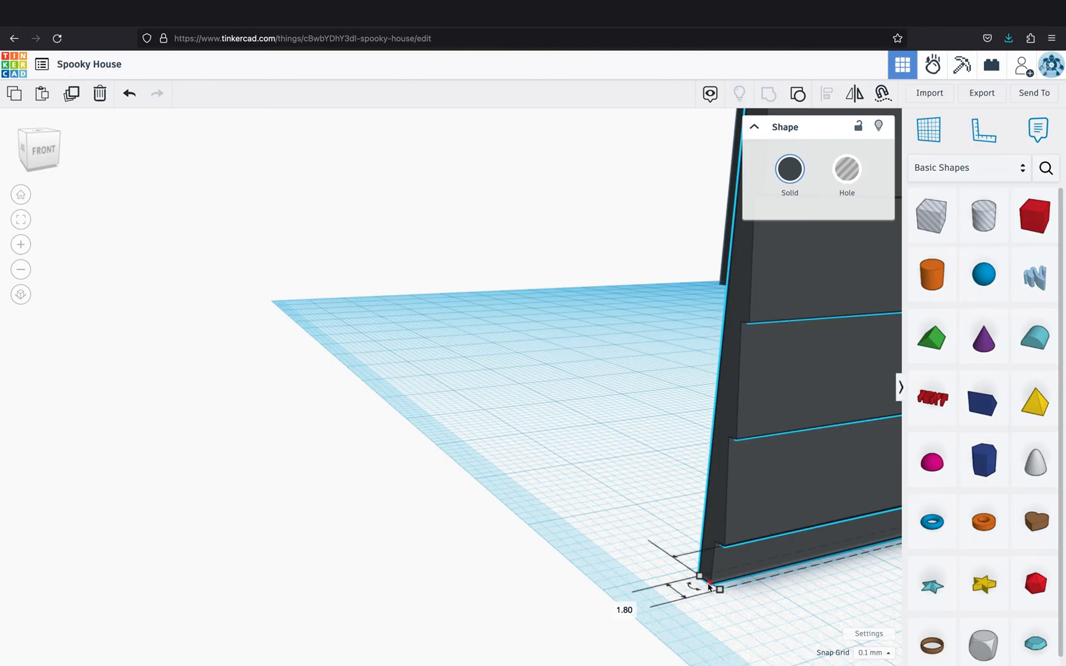
{"action": "scroll", "coordinate": [715, 574], "scroll_direction": "down", "scroll_amount": 3}
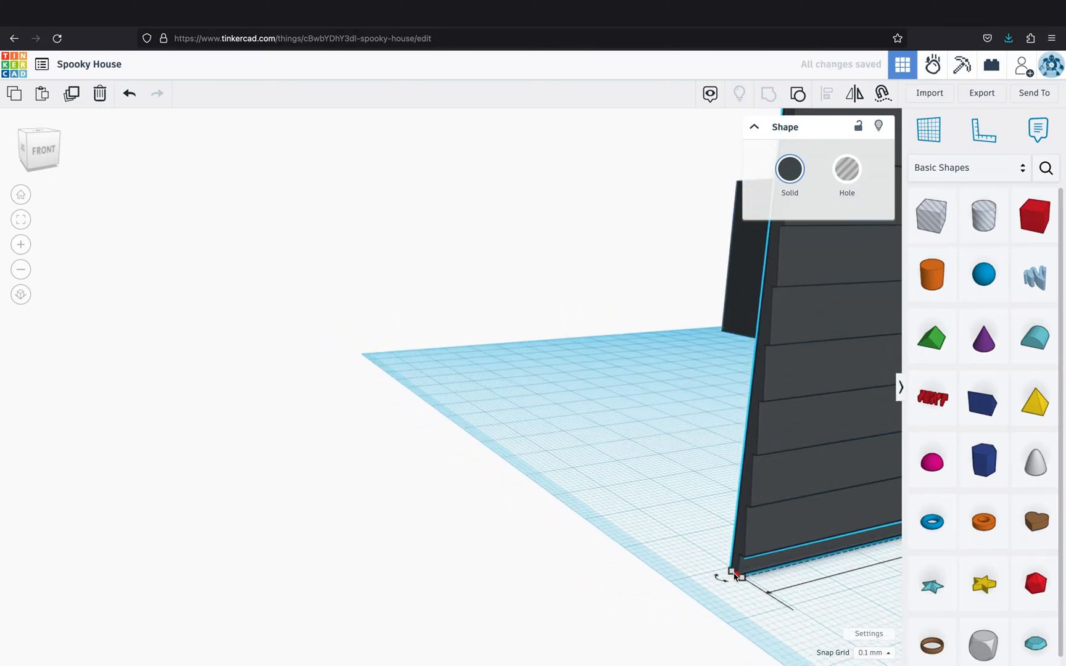
{"action": "scroll", "coordinate": [735, 577], "scroll_direction": "down", "scroll_amount": 5}
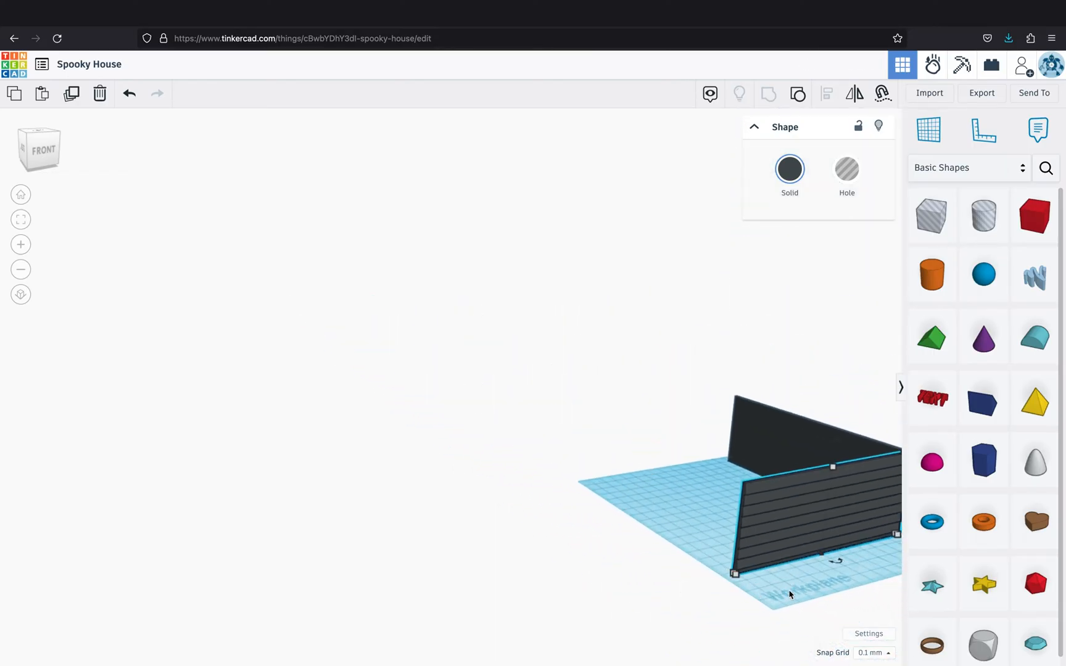
{"action": "right_click_drag", "start_coordinate": [790, 594], "coordinate": [726, 597]}
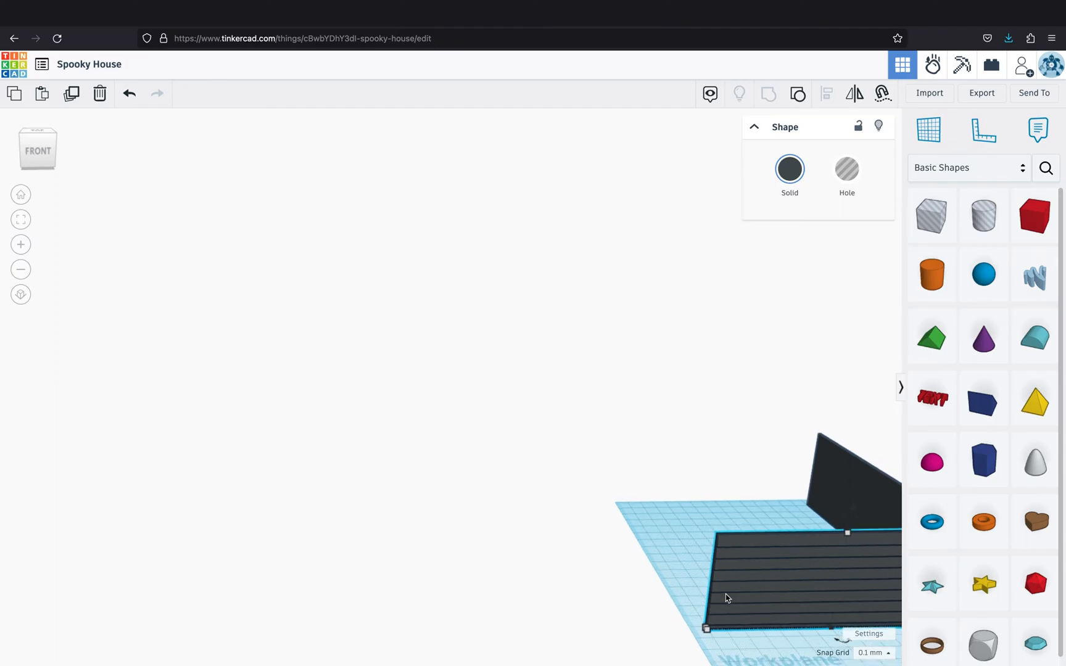
{"action": "left_click", "coordinate": [853, 506]}
{"action": "left_click", "coordinate": [21, 220]}
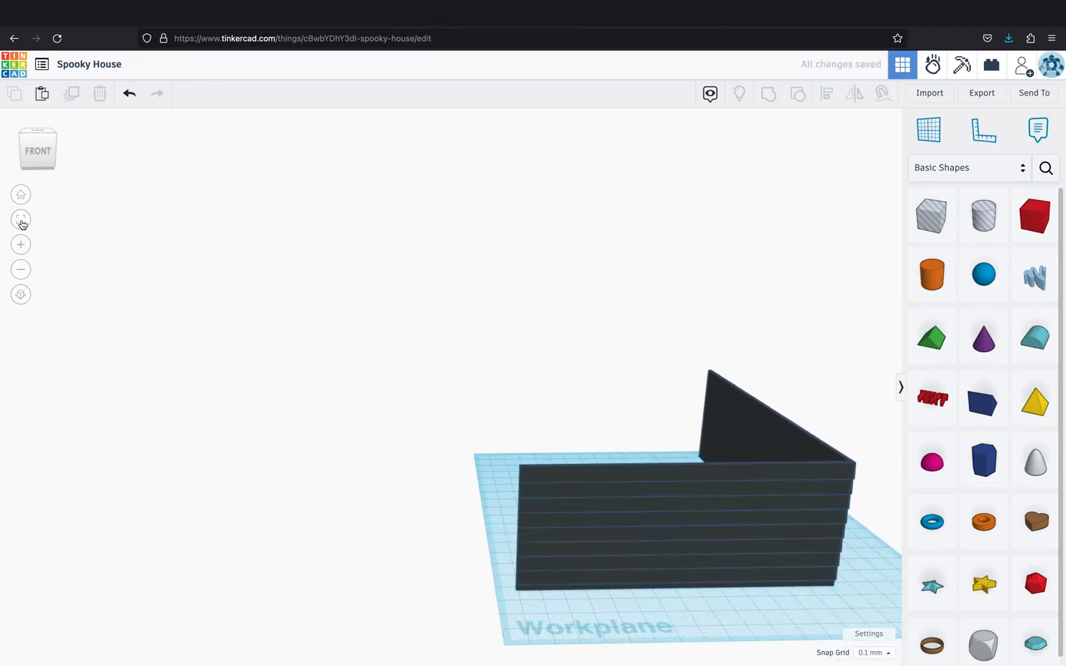
Set the snap grid to 1.0 mm and place a copy of the side wall at the front wall's opposite end
{"action": "right_click_drag", "start_coordinate": [758, 540], "coordinate": [673, 464]}
{"action": "left_click", "coordinate": [628, 454]}
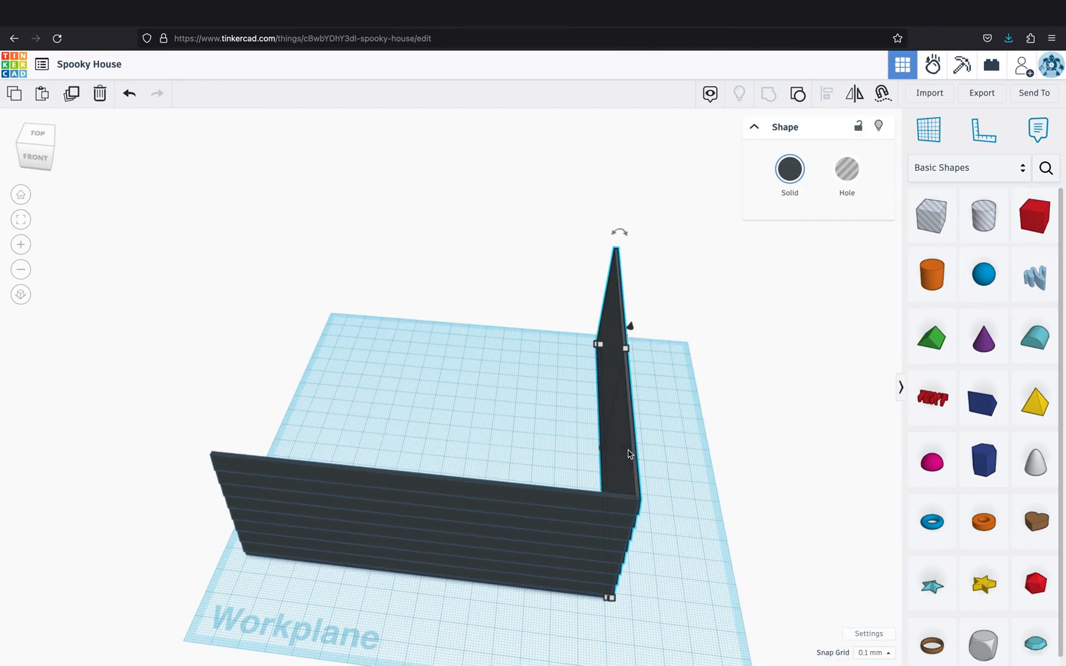
{"action": "left_click", "coordinate": [614, 446]}
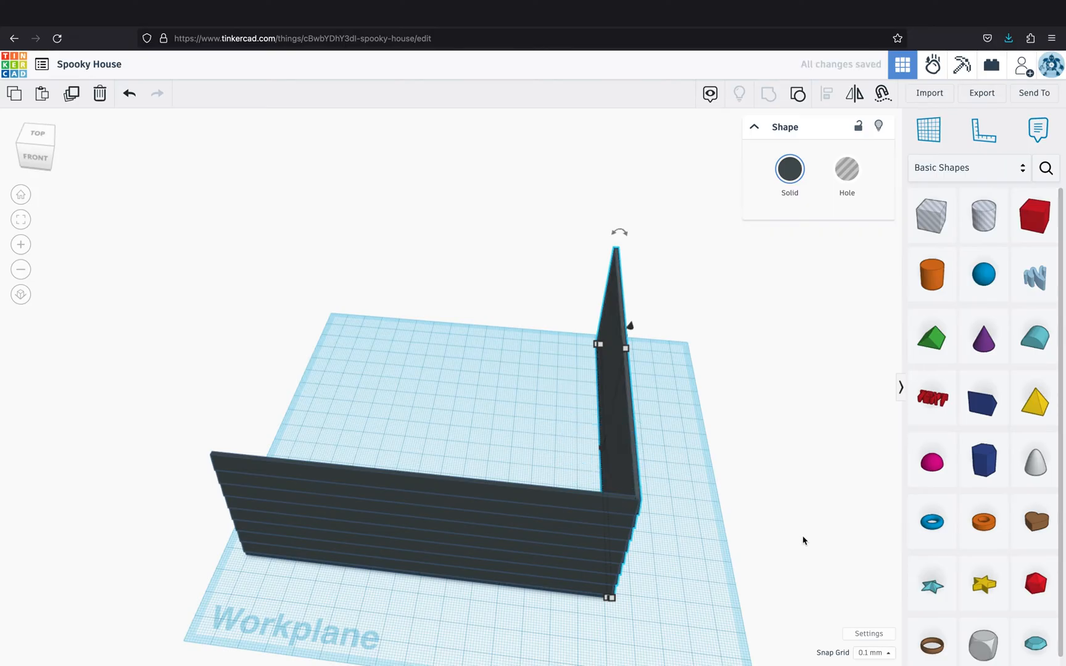
{"action": "left_click", "coordinate": [872, 653]}
{"action": "left_click", "coordinate": [875, 580]}
{"action": "left_click_drag", "start_coordinate": [620, 445], "coordinate": [324, 420], "text": "alt"}
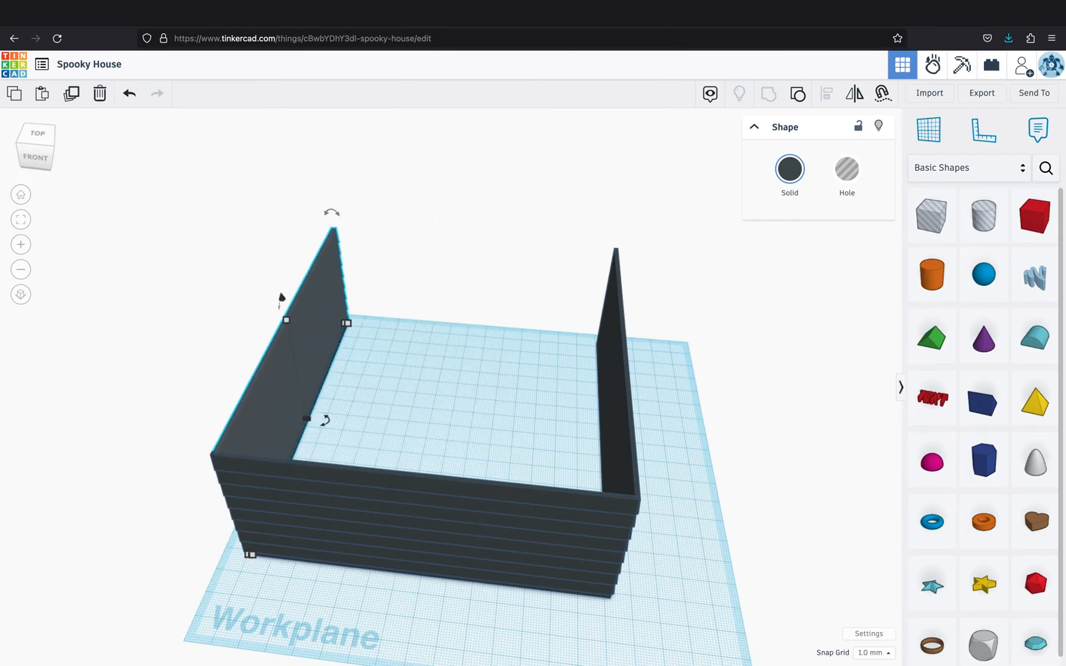
Mirror the copied side wall so its siding faces outward, and shift it flush with the end of the front wall
{"action": "left_click", "coordinate": [20, 219]}
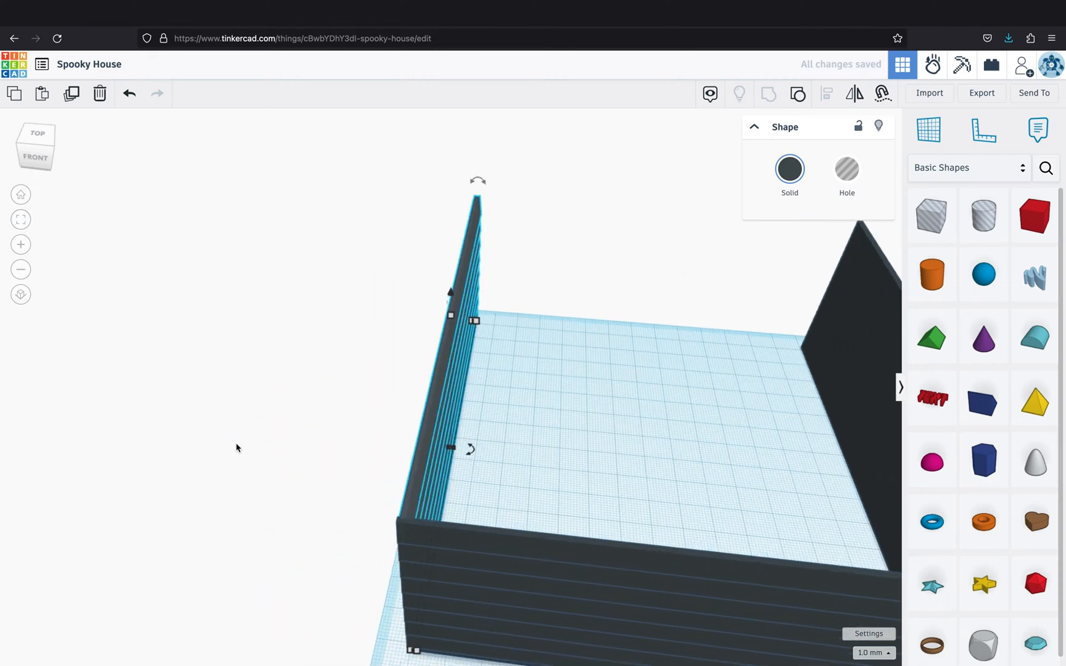
{"action": "right_click_drag", "start_coordinate": [236, 444], "coordinate": [288, 438]}
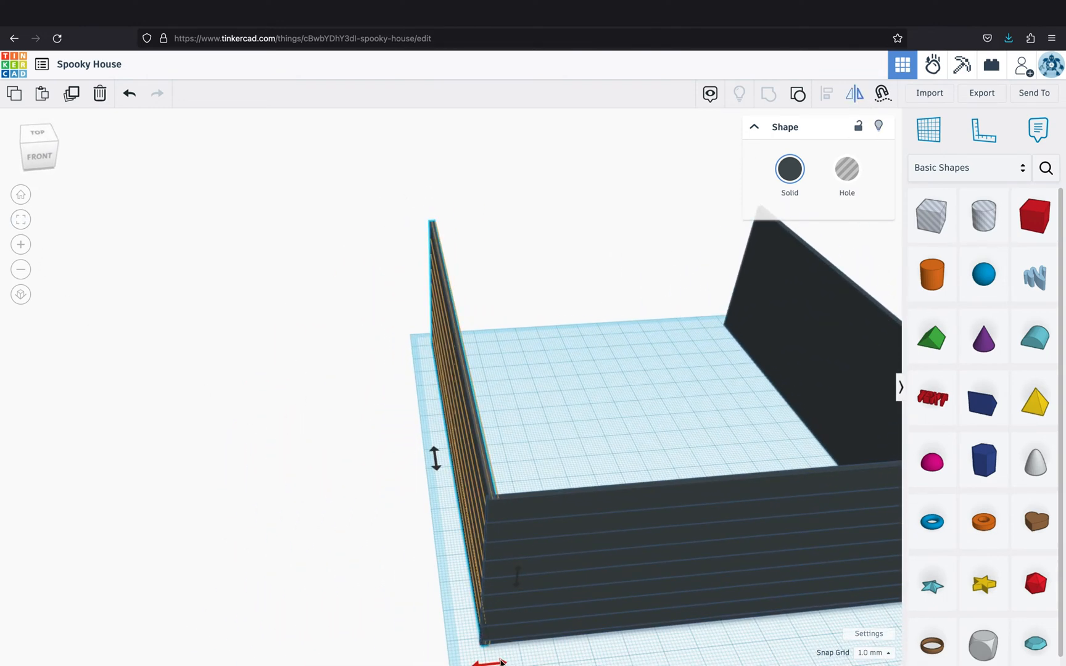
{"action": "left_click", "coordinate": [509, 432]}
{"action": "left_click", "coordinate": [475, 432]}
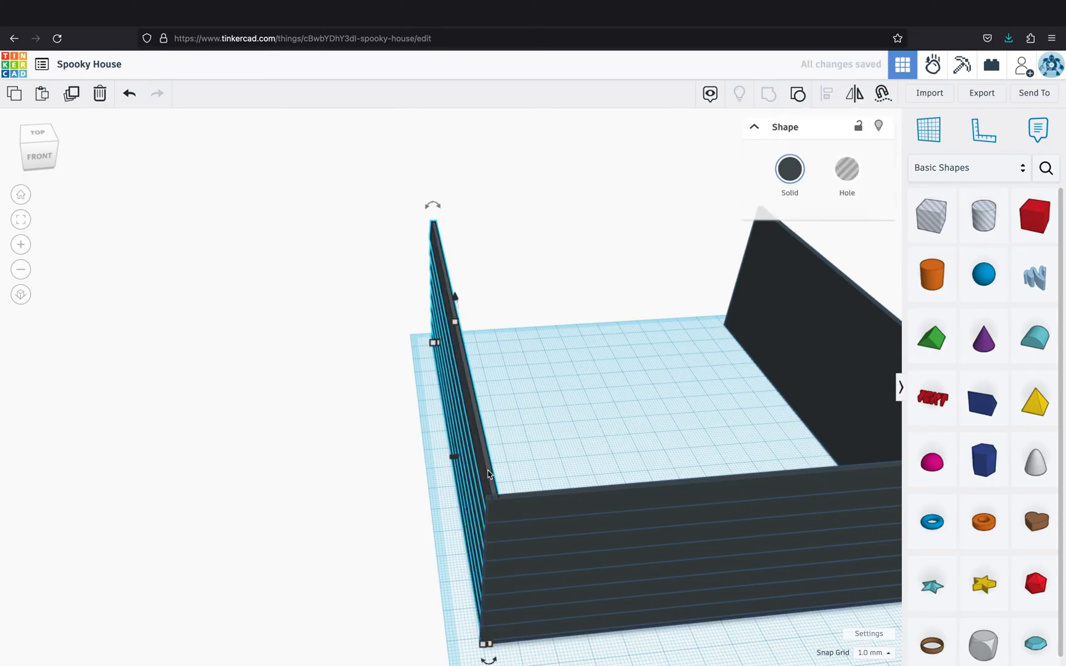
{"action": "key", "text": "Left"}
{"action": "key", "text": "Left"}
{"action": "key", "text": "Right"}
{"action": "left_click", "coordinate": [399, 578]}
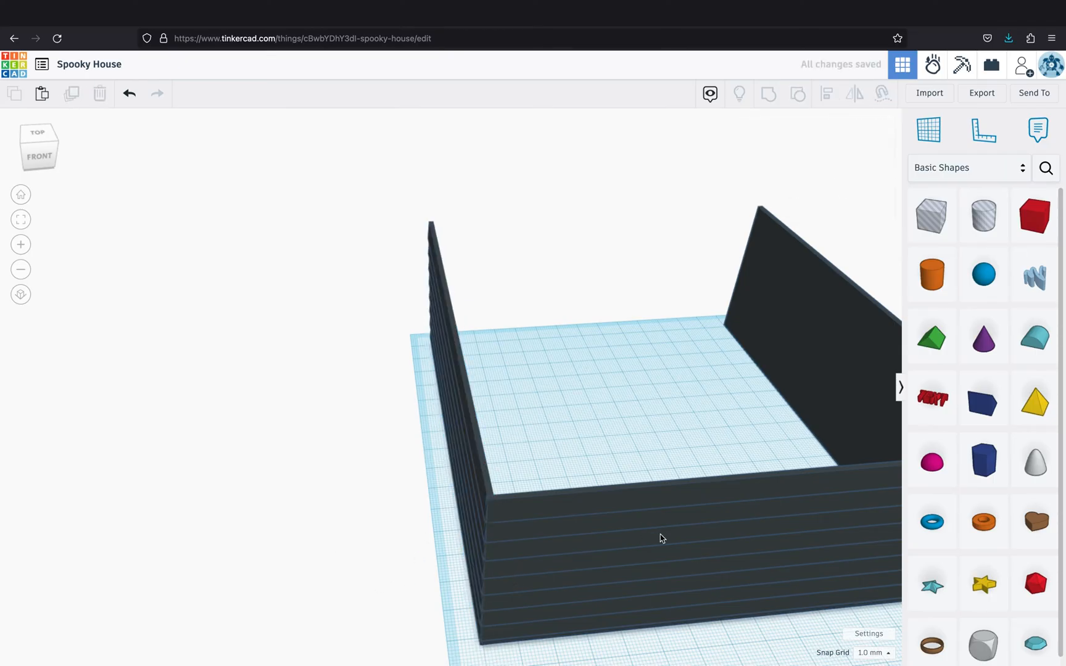
Duplicate the front wall to the back of the side walls and mirror the copy so its siding faces outward
{"action": "left_click", "coordinate": [660, 534]}
{"action": "left_click_drag", "start_coordinate": [788, 455], "coordinate": [603, 196]}
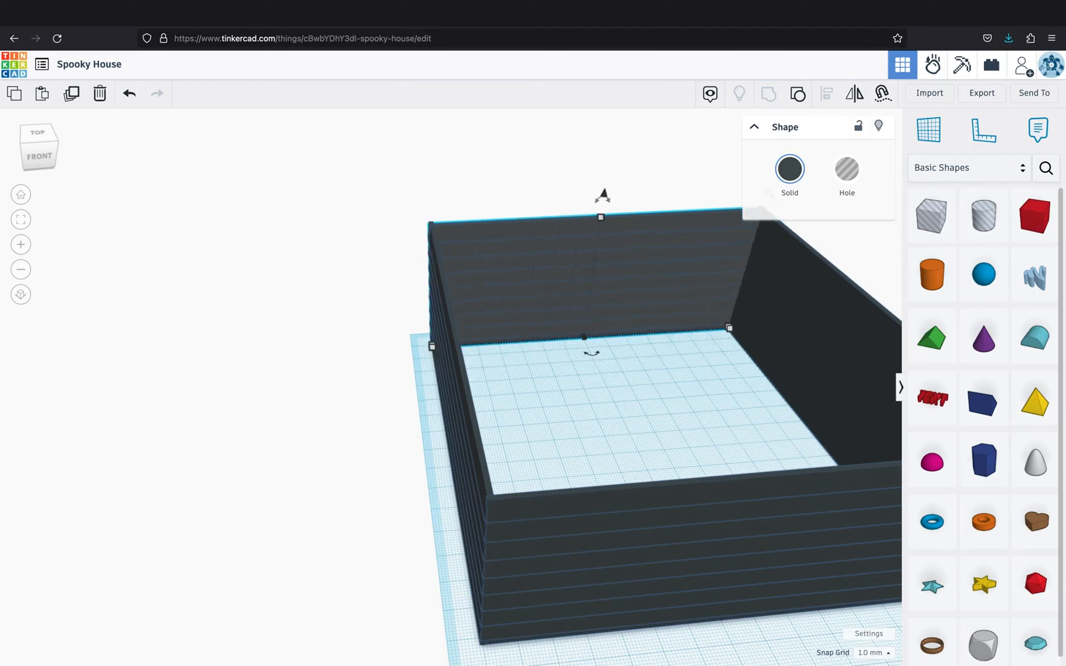
{"action": "left_click", "coordinate": [21, 221]}
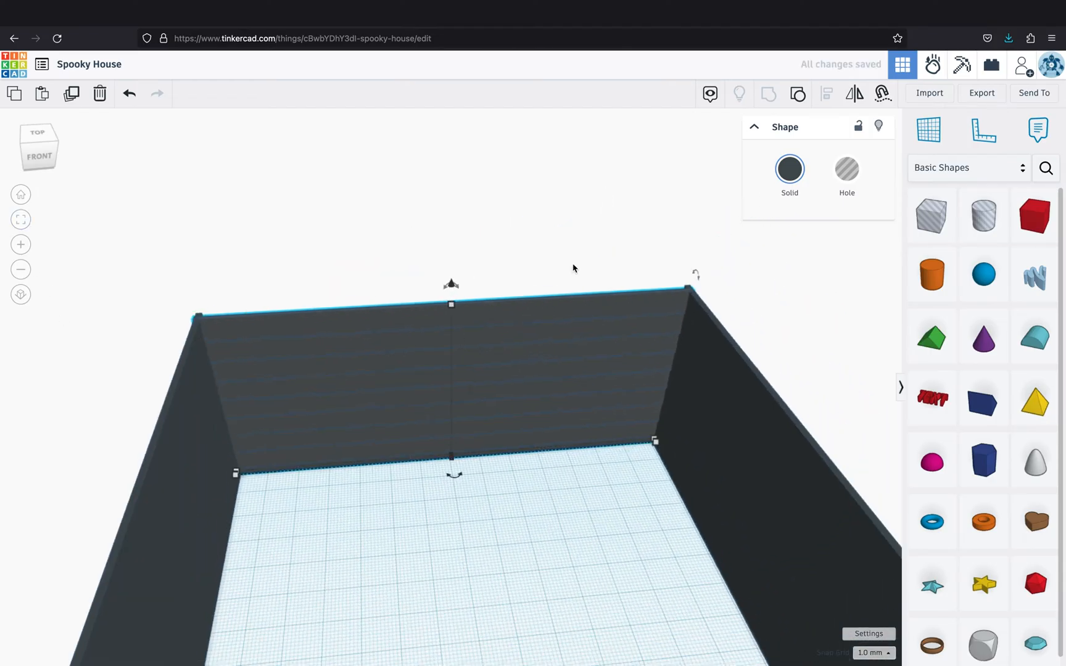
{"action": "right_click_drag", "start_coordinate": [572, 268], "coordinate": [290, 228]}
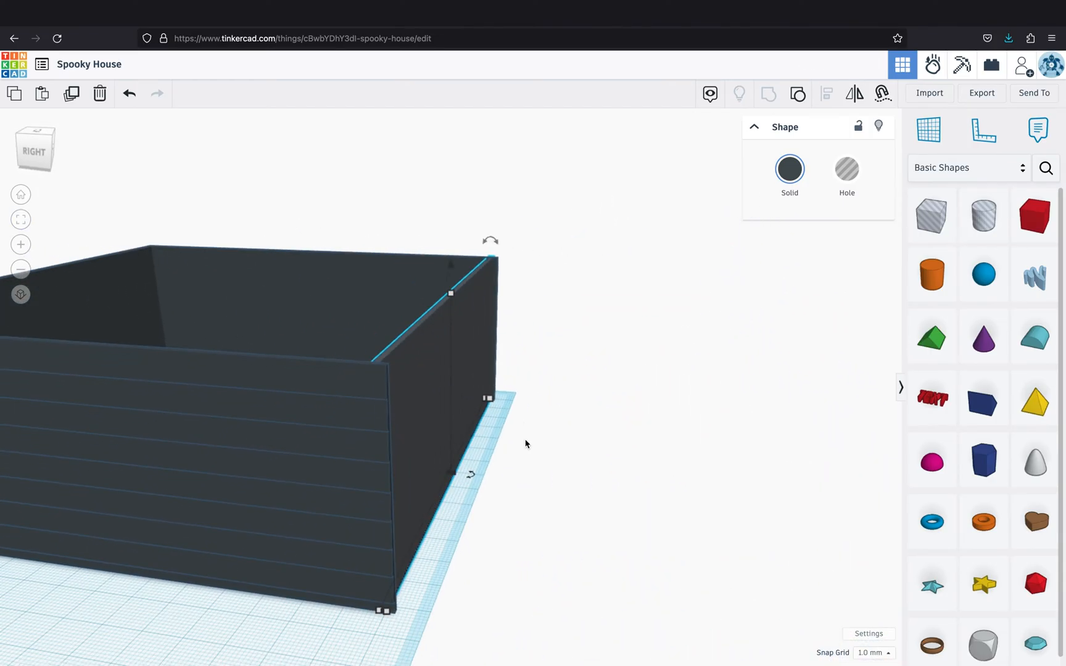
{"action": "scroll", "coordinate": [493, 446], "scroll_direction": "up", "scroll_amount": 2}
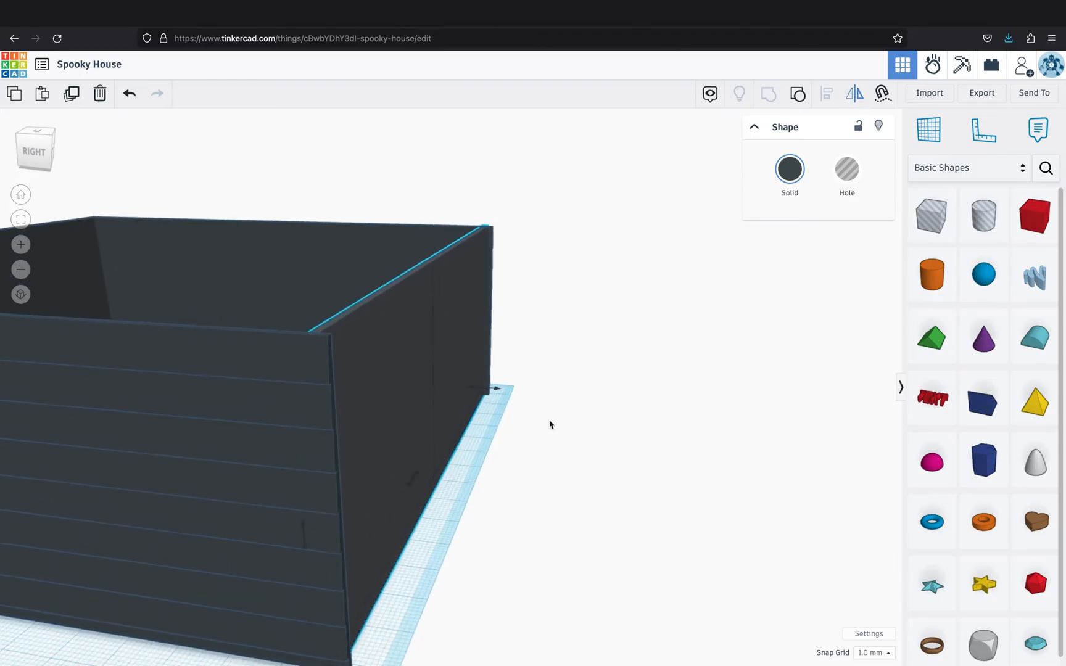
{"action": "left_click", "coordinate": [497, 389]}
{"action": "left_click", "coordinate": [532, 431]}
Nudge the back wall outward to meet the side walls' ends, refining its position with a 0.1 mm snap grid
{"action": "left_click", "coordinate": [430, 456]}
{"action": "key", "text": "Right"}
{"action": "key", "text": "Right"}
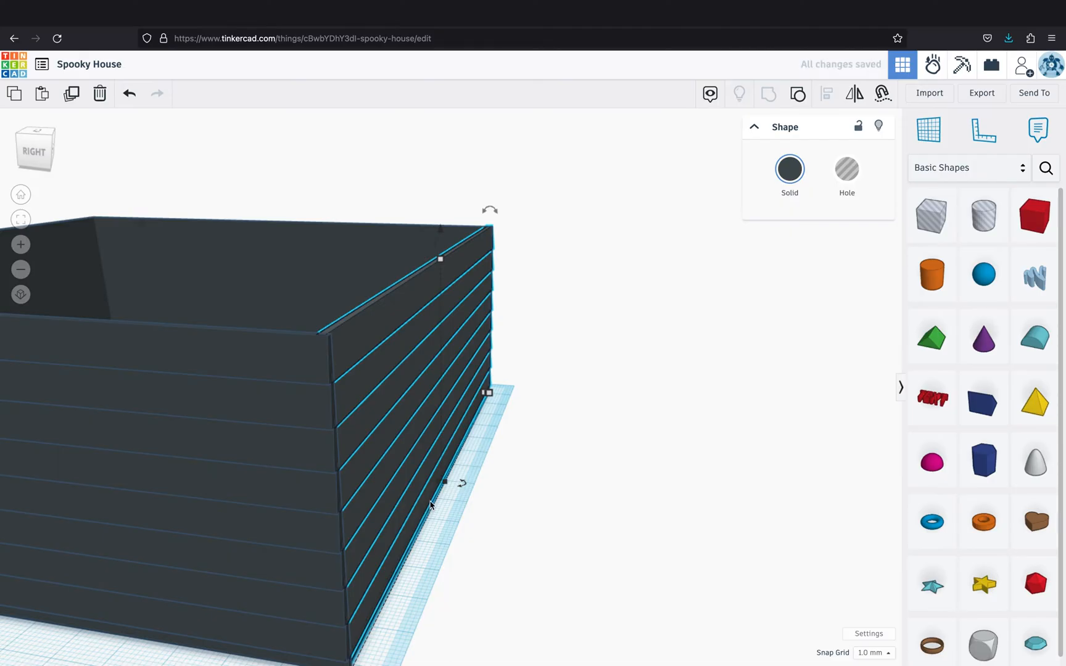
{"action": "right_click_drag", "start_coordinate": [492, 533], "coordinate": [494, 543]}
{"action": "left_click", "coordinate": [862, 662]}
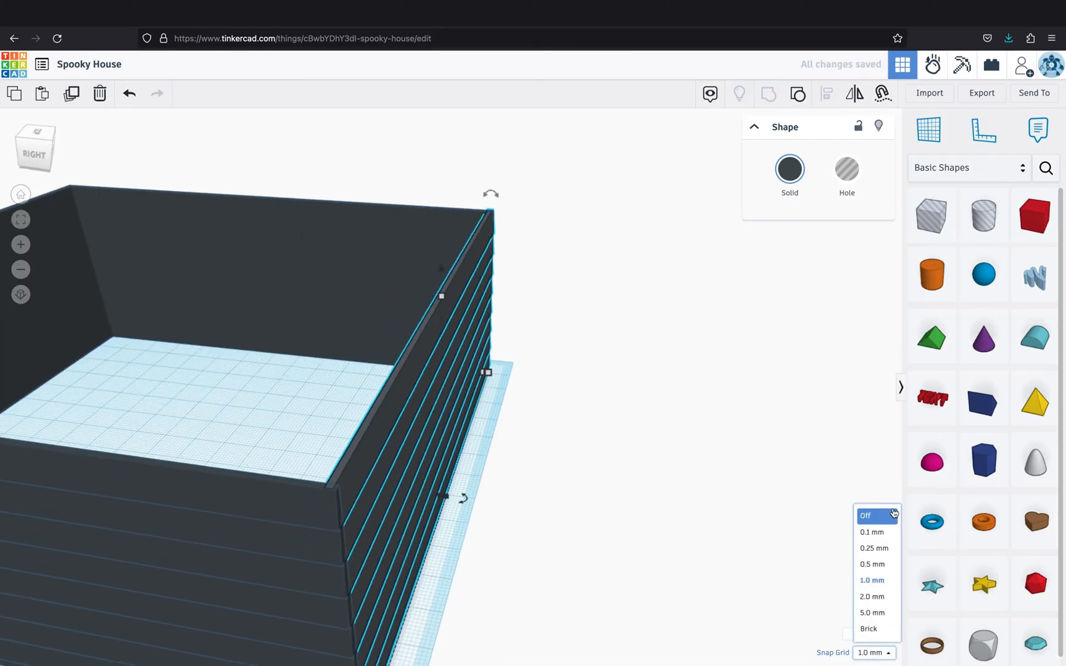
{"action": "left_click", "coordinate": [878, 533]}
{"action": "key", "text": "Right"}
{"action": "key", "text": "Right"}
{"action": "key", "text": "Right"}
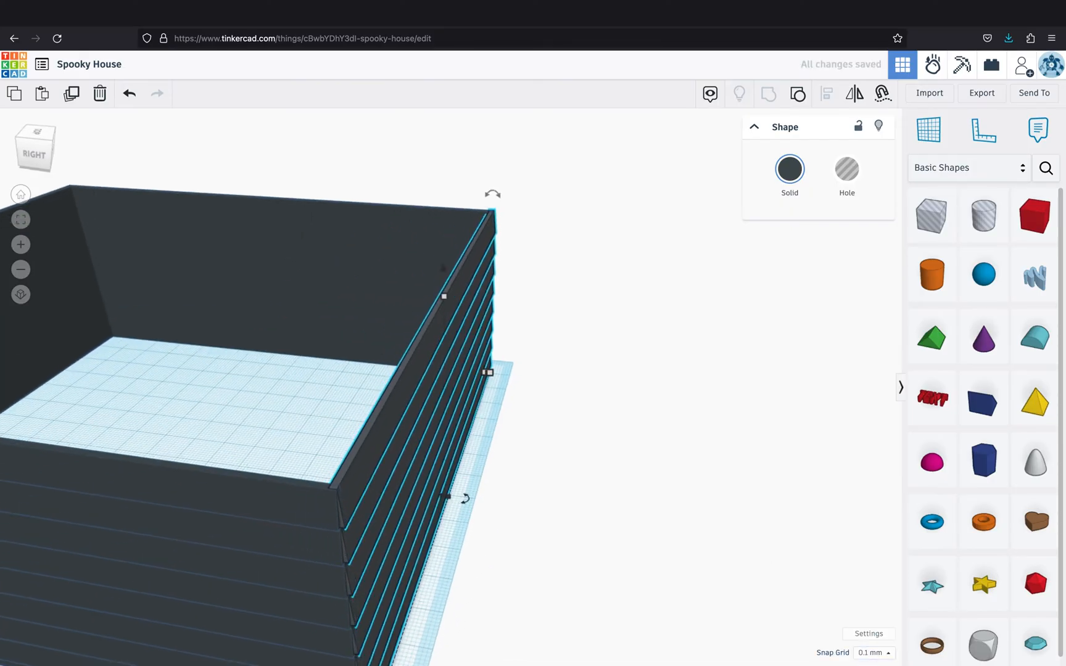
{"action": "left_click", "coordinate": [691, 509]}
Place a box beside the house, flatten it into a thin slab, and stretch it under the walls across the house's width
{"action": "right_click_drag", "start_coordinate": [691, 510], "coordinate": [773, 541]}
{"action": "scroll", "coordinate": [727, 522], "scroll_direction": "down", "scroll_amount": 3}
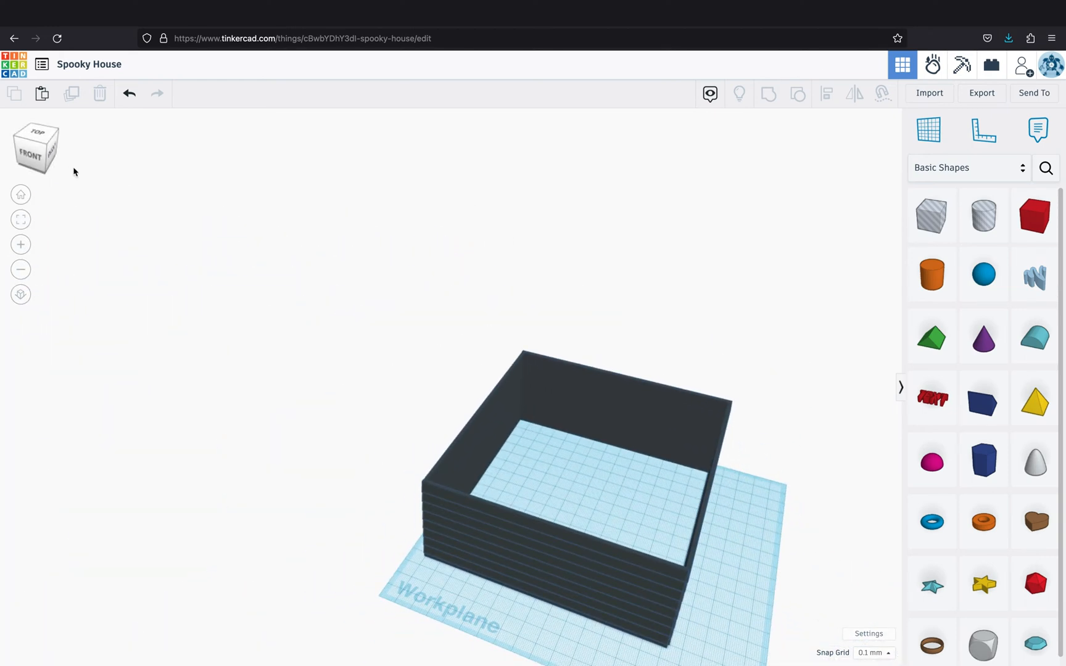
{"action": "left_click", "coordinate": [19, 195]}
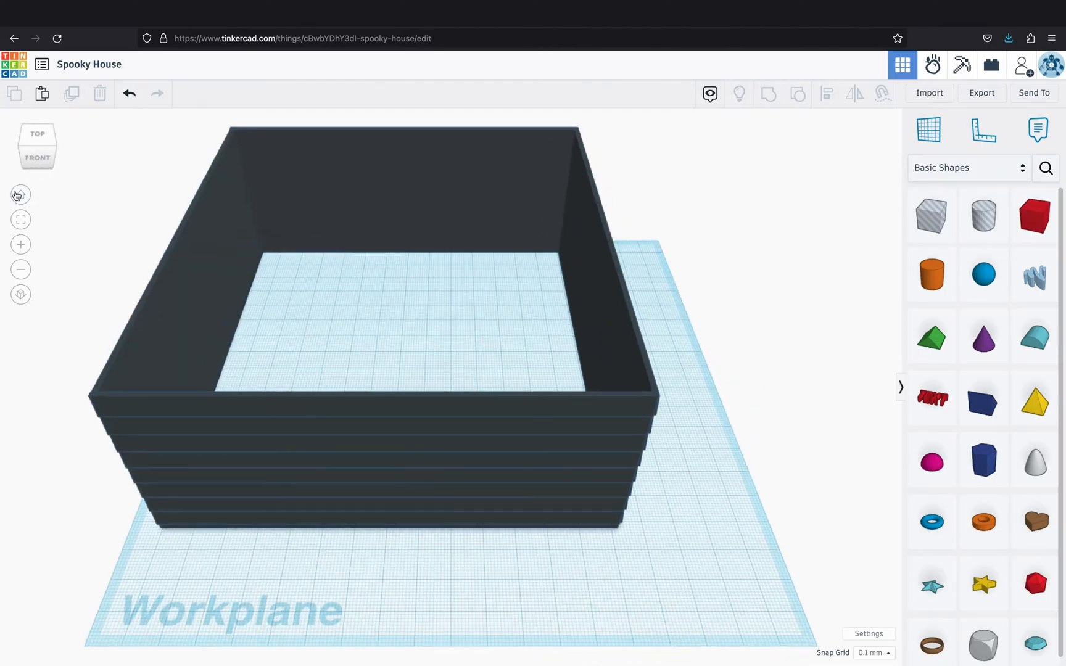
{"action": "right_click_drag", "start_coordinate": [678, 522], "coordinate": [620, 507]}
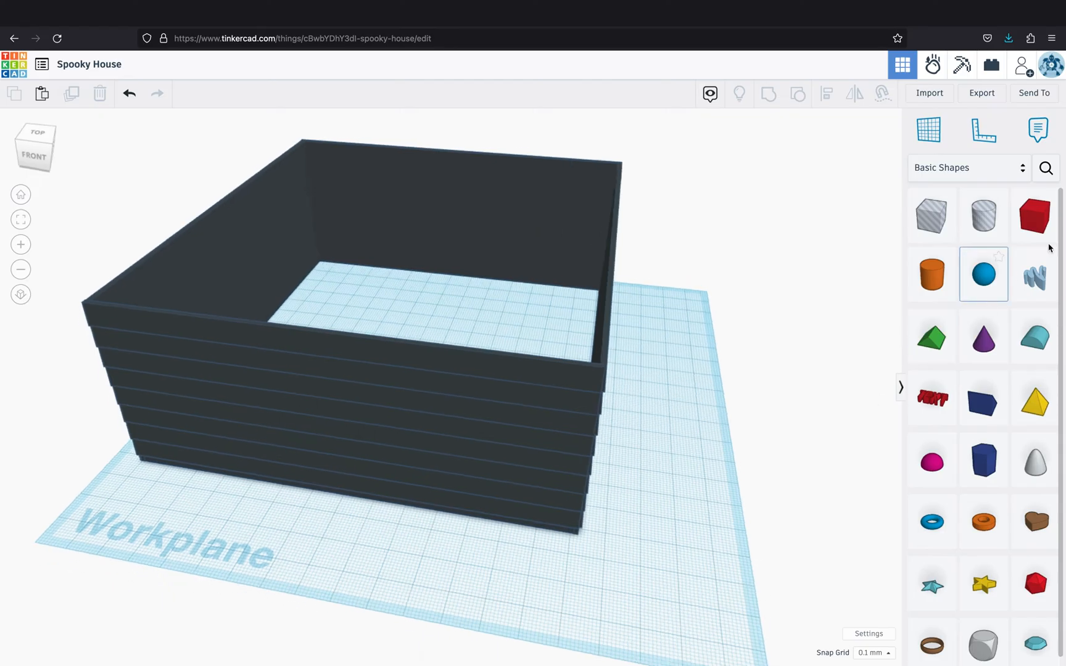
{"action": "left_click_drag", "start_coordinate": [1034, 216], "coordinate": [639, 490]}
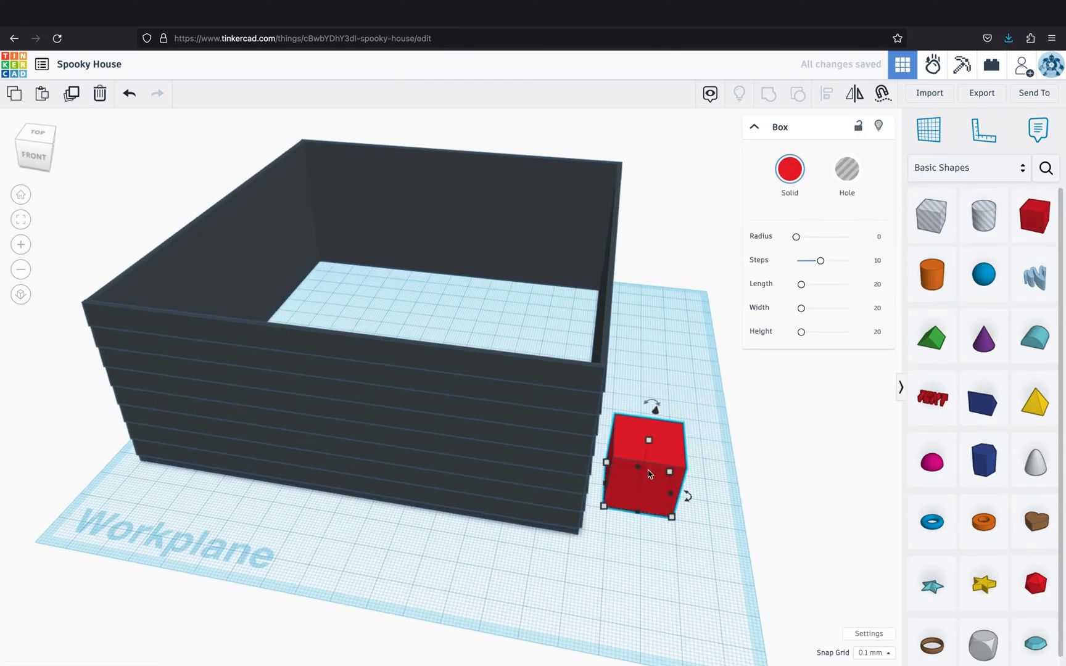
{"action": "left_click_drag", "start_coordinate": [649, 442], "coordinate": [89, 456]}
{"action": "left_click", "coordinate": [699, 486]}
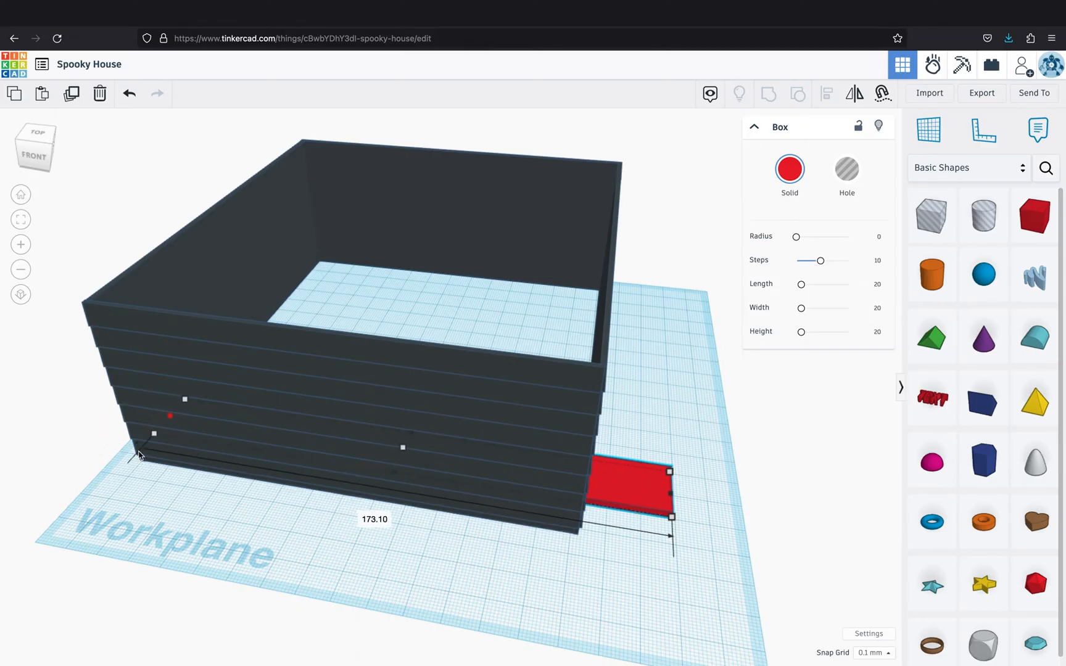
{"action": "left_click_drag", "start_coordinate": [143, 451], "coordinate": [153, 450]}
{"action": "left_click_drag", "start_coordinate": [647, 492], "coordinate": [638, 528]}
Extend the base slab beyond the back and front walls to a depth of about 228.5 mm
{"action": "right_click_drag", "start_coordinate": [695, 469], "coordinate": [321, 413]}
{"action": "left_click_drag", "start_coordinate": [287, 404], "coordinate": [683, 296]}
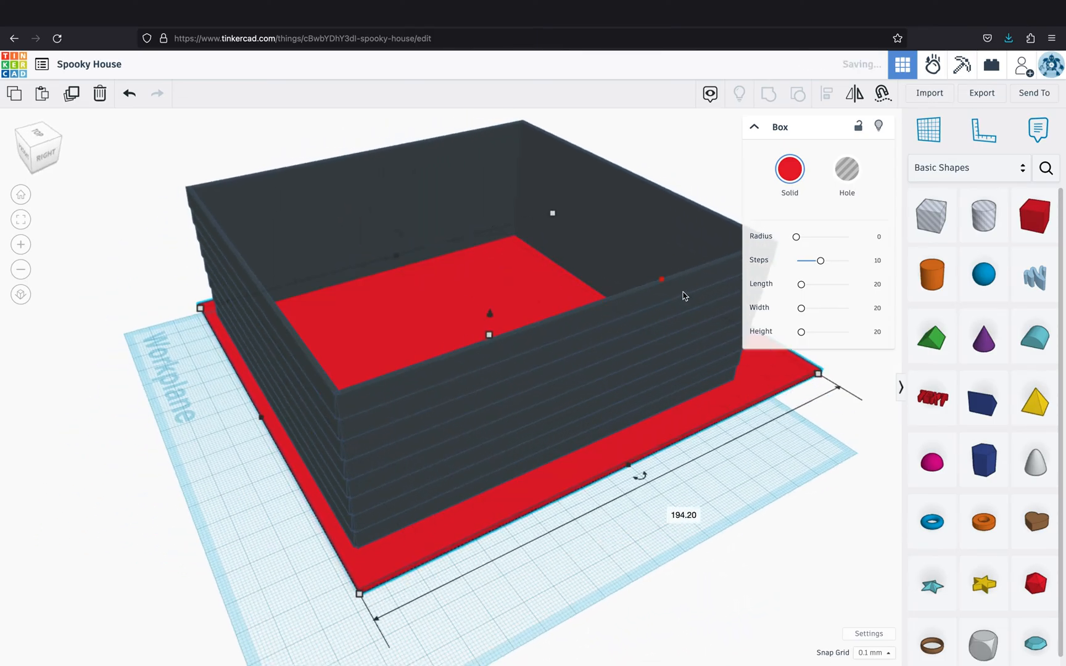
{"action": "left_click_drag", "start_coordinate": [259, 419], "coordinate": [163, 457]}
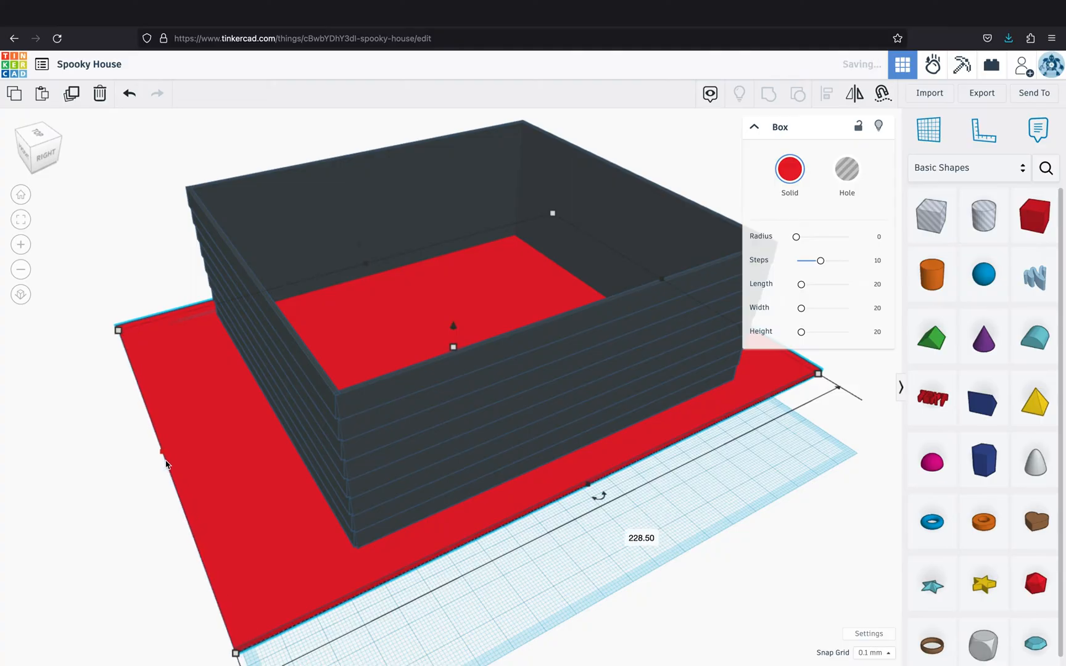
{"action": "scroll", "coordinate": [198, 534], "scroll_direction": "down", "scroll_amount": 1}
Recolour the base slab with a preset medium grey solid colour
{"action": "right_click_drag", "start_coordinate": [198, 534], "coordinate": [257, 558]}
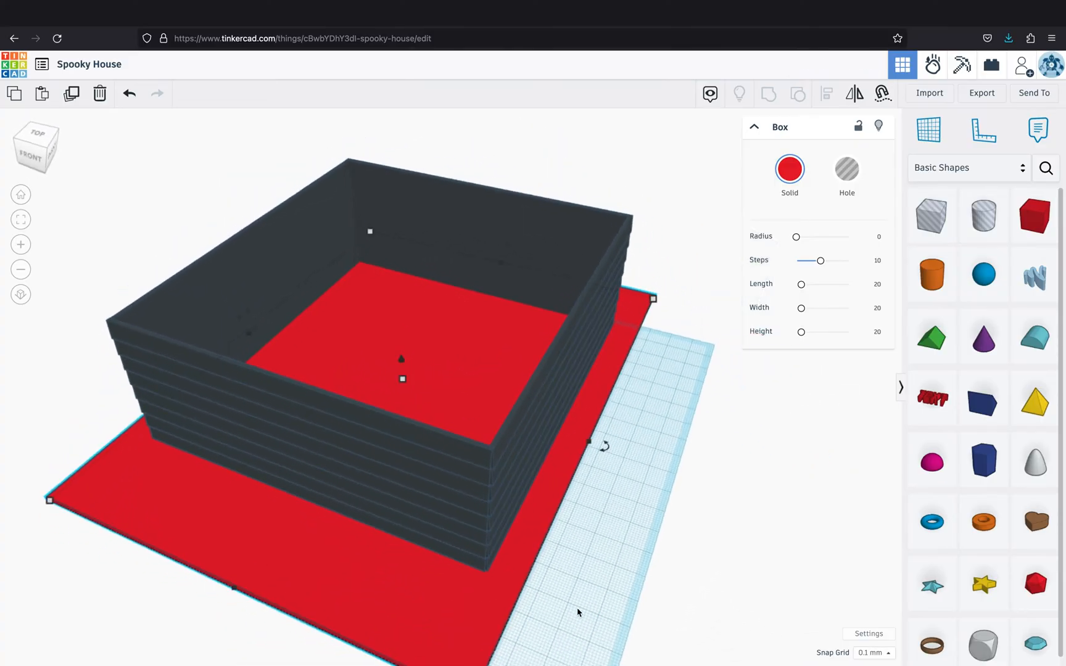
{"action": "right_click_drag", "start_coordinate": [642, 585], "coordinate": [635, 536]}
{"action": "left_click", "coordinate": [790, 169]}
{"action": "left_click", "coordinate": [920, 295]}
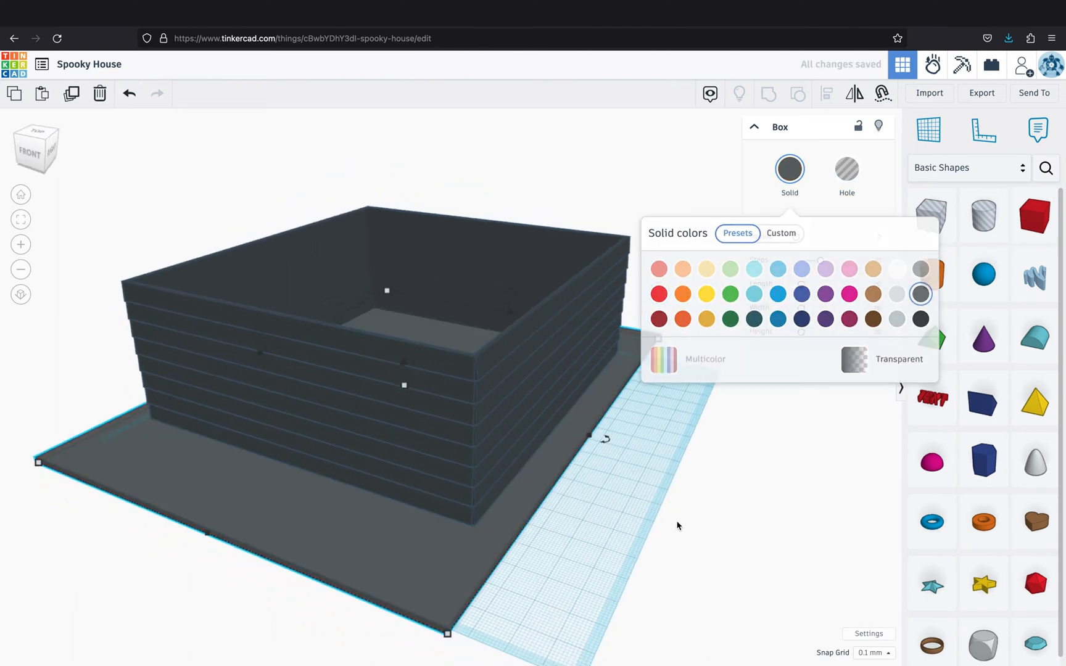
{"action": "left_click", "coordinate": [675, 523]}
Place a box on the slab in front of the house and shape it into a low block about 38 mm long and 10 mm deep
{"action": "left_click_drag", "start_coordinate": [1050, 216], "coordinate": [251, 476]}
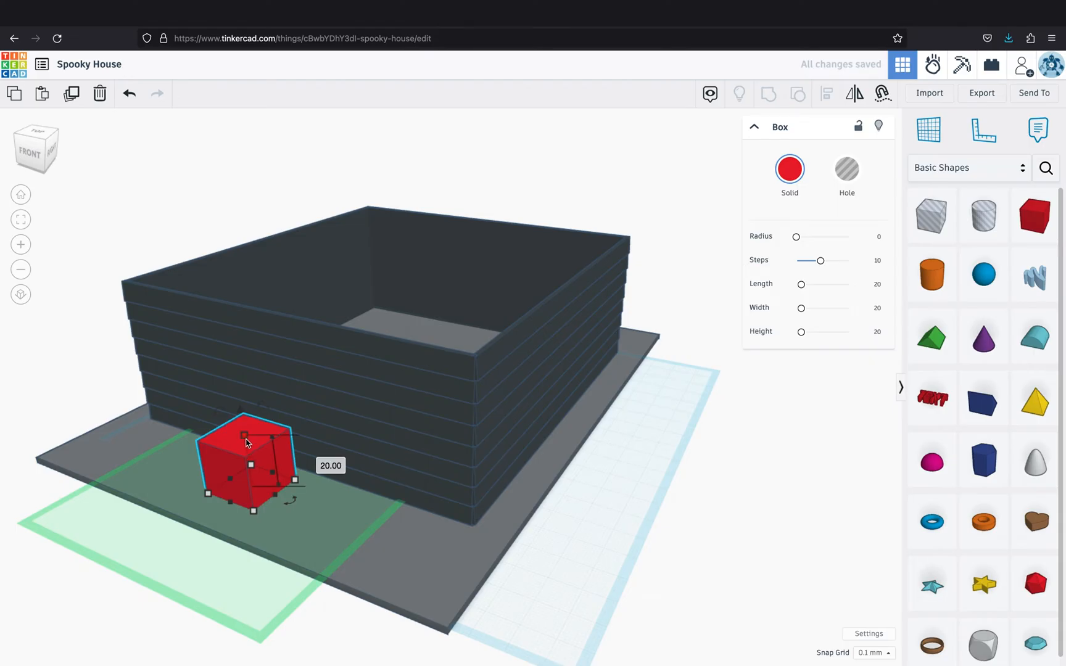
{"action": "left_click_drag", "start_coordinate": [245, 439], "coordinate": [247, 479]}
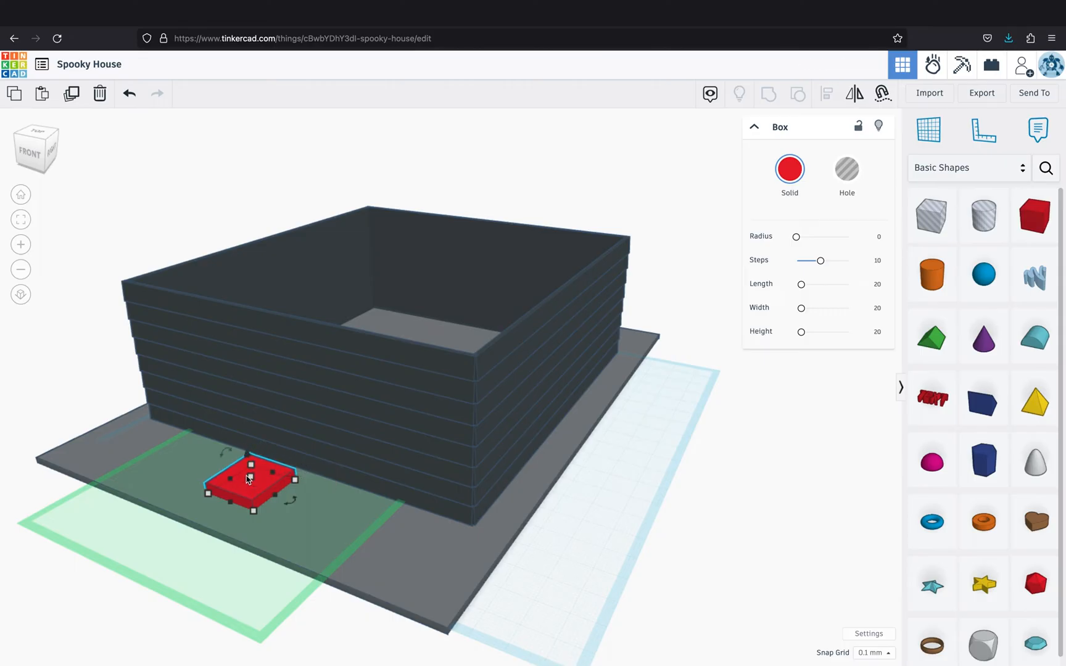
{"action": "right_click_drag", "start_coordinate": [273, 484], "coordinate": [242, 494]}
{"action": "left_click_drag", "start_coordinate": [255, 464], "coordinate": [233, 473]}
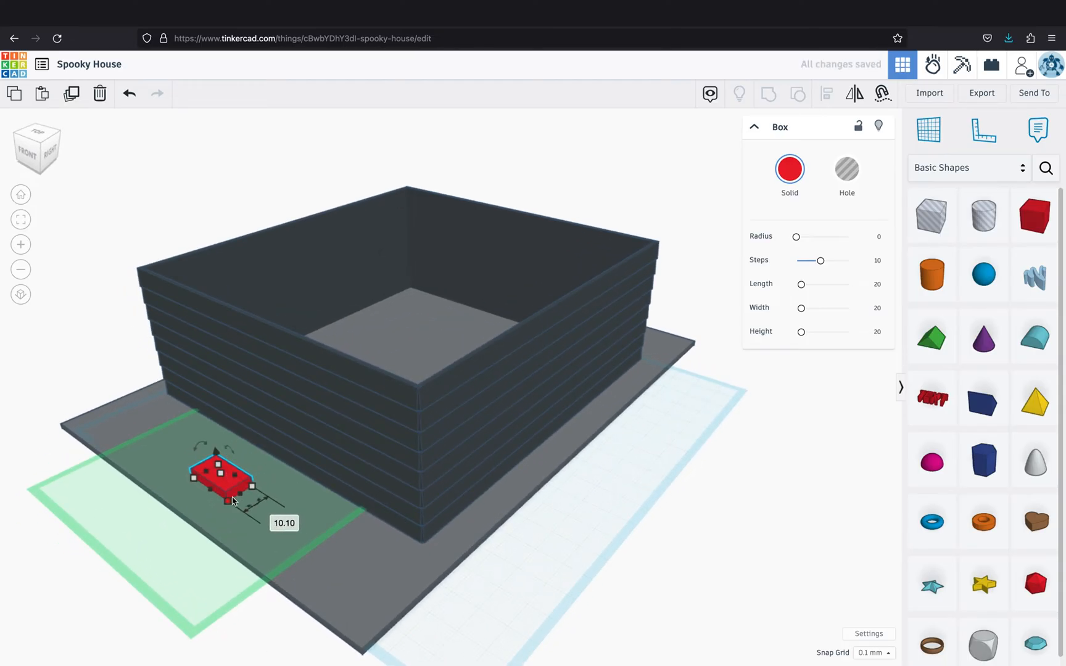
{"action": "left_click_drag", "start_coordinate": [239, 494], "coordinate": [270, 520]}
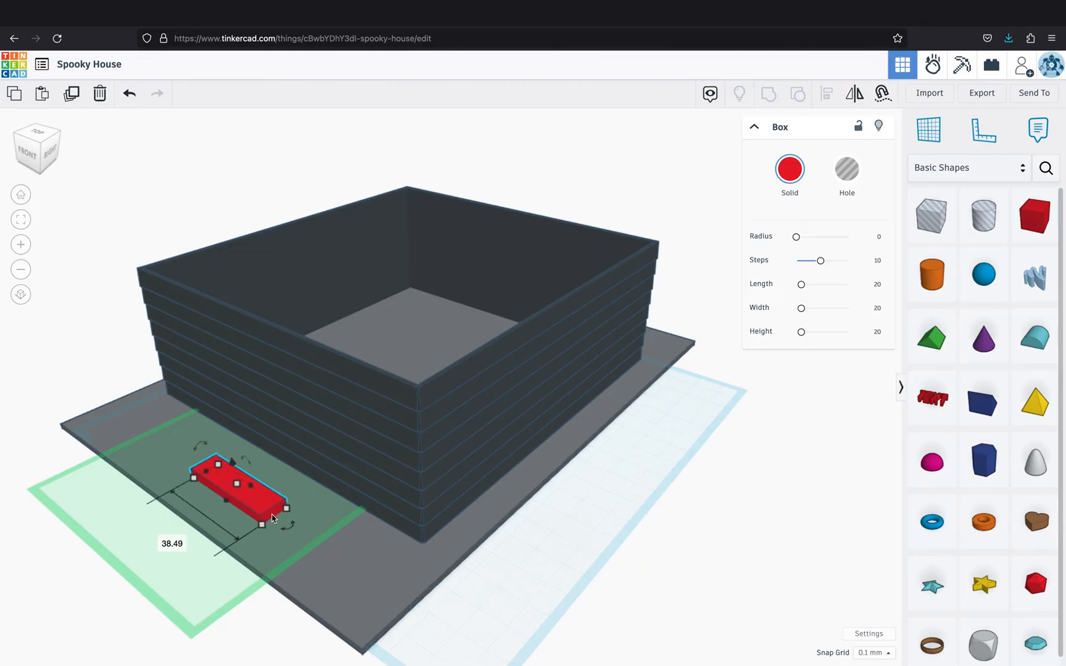
{"action": "right_click_drag", "start_coordinate": [265, 506], "coordinate": [221, 459]}
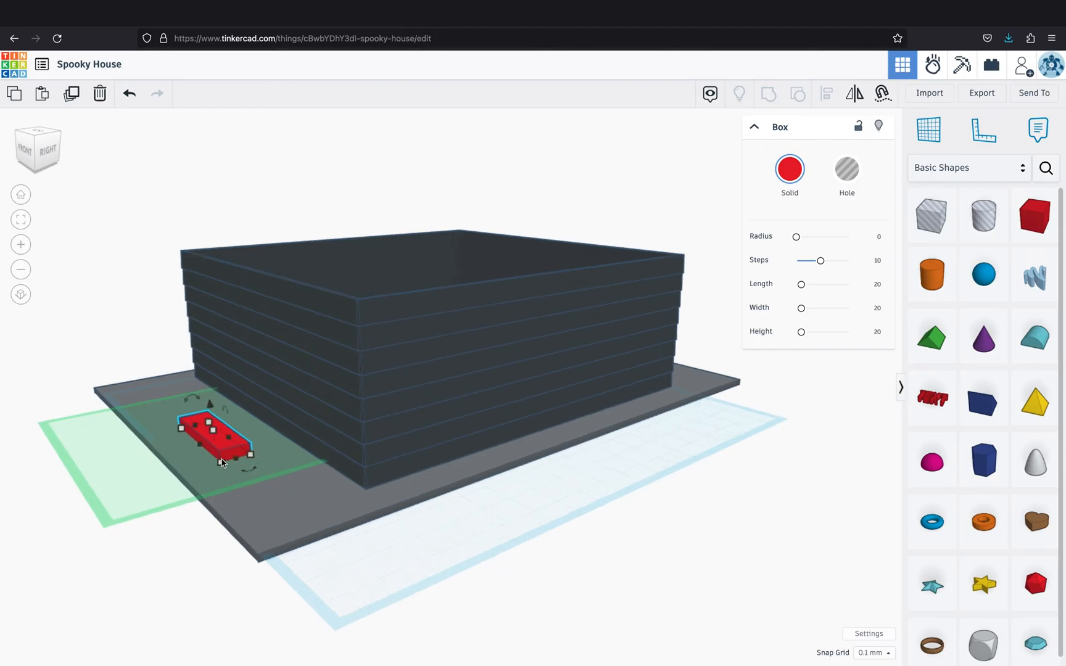
Duplicate the low block in front of the house and raise the copy onto the original
{"action": "key", "text": "f"}
{"action": "left_click", "coordinate": [239, 352]}
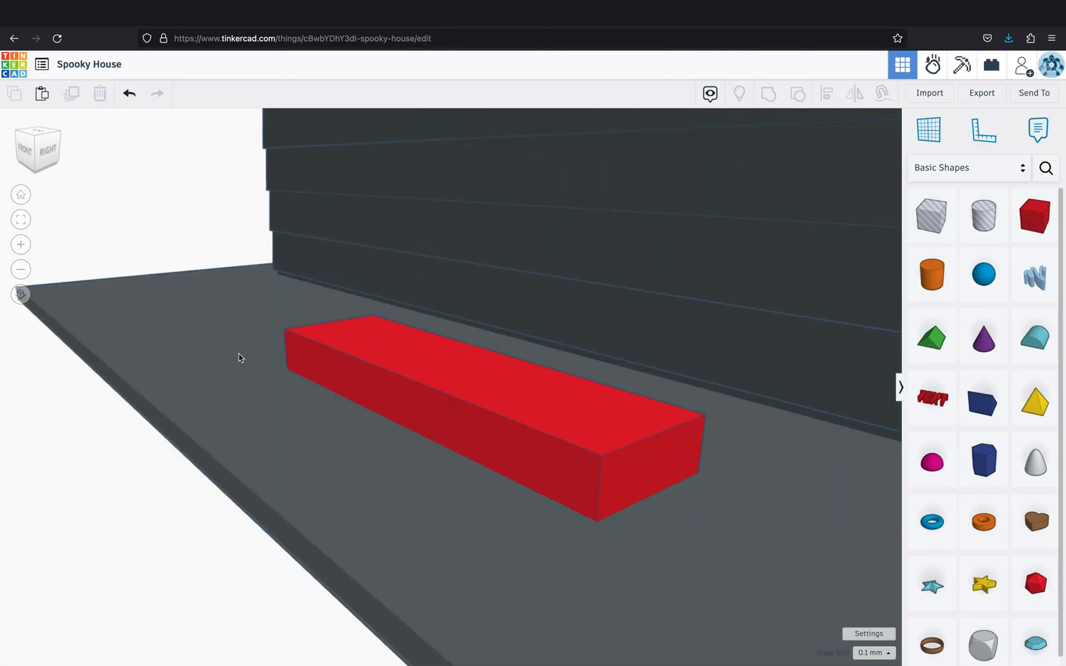
{"action": "right_click_drag", "start_coordinate": [596, 520], "coordinate": [488, 452]}
{"action": "left_click", "coordinate": [488, 452]}
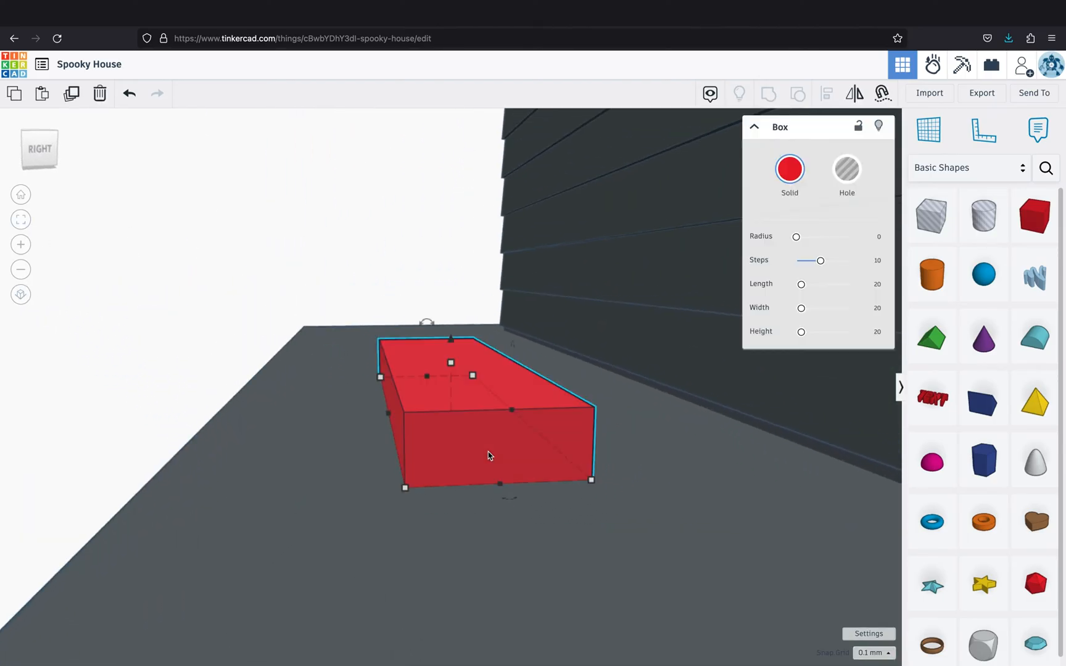
{"action": "key", "text": "super+d"}
{"action": "key", "text": "super+Up"}
{"action": "key", "text": "super+Up"}
{"action": "key", "text": "super+Up"}
{"action": "key", "text": "super+Up"}
{"action": "key", "text": "super+Up"}
{"action": "key", "text": "super+Up"}
{"action": "key", "text": "super+Up"}
{"action": "key", "text": "super+Up"}
{"action": "key", "text": "super+Up"}
{"action": "key", "text": "super+Up"}
{"action": "key", "text": "super+Up"}
{"action": "key", "text": "super+Up"}
{"action": "key", "text": "super+Up"}
{"action": "key", "text": "super+Up"}
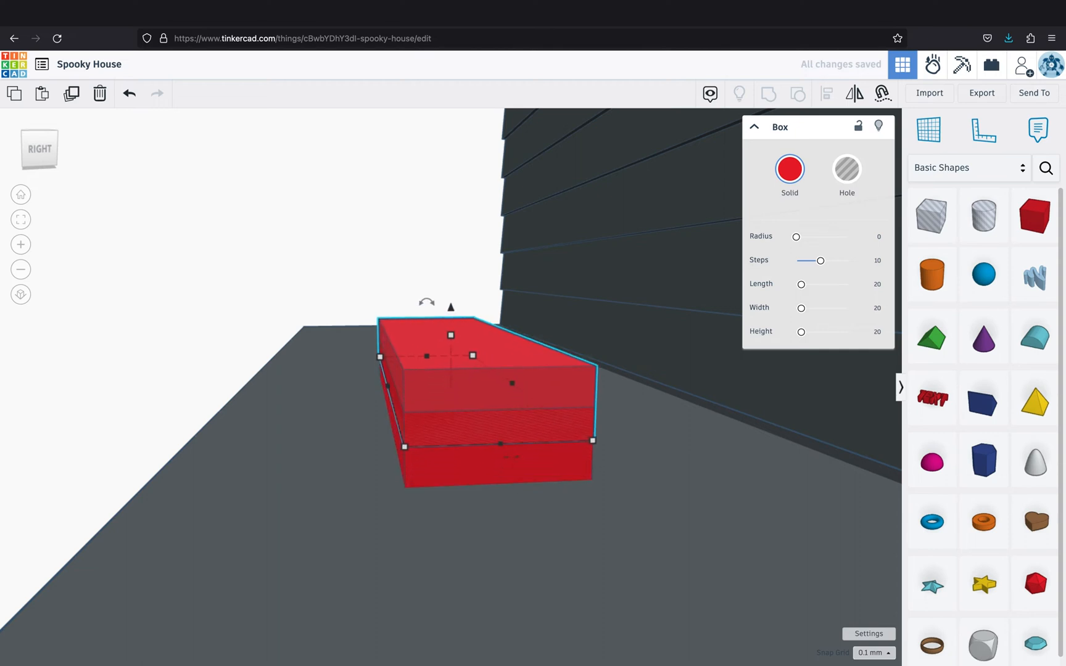
Flatten the copied block into a thin tread slab above the original block
{"action": "key", "text": "super+z"}
{"action": "key", "text": "super+z"}
{"action": "key", "text": "super+z"}
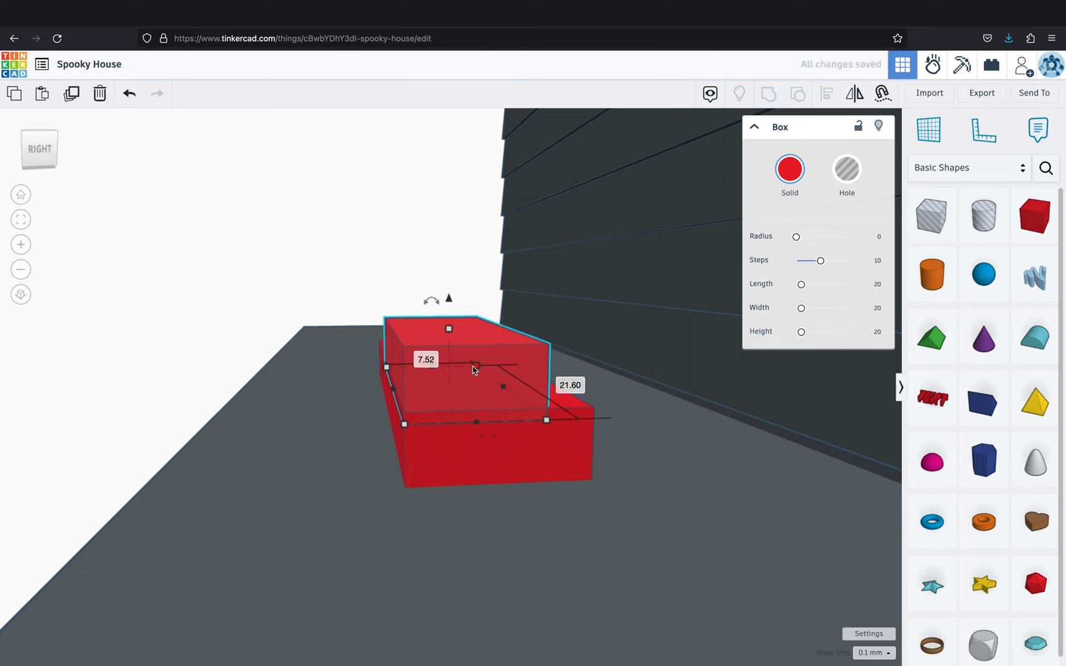
{"action": "left_click_drag", "start_coordinate": [449, 324], "coordinate": [451, 341]}
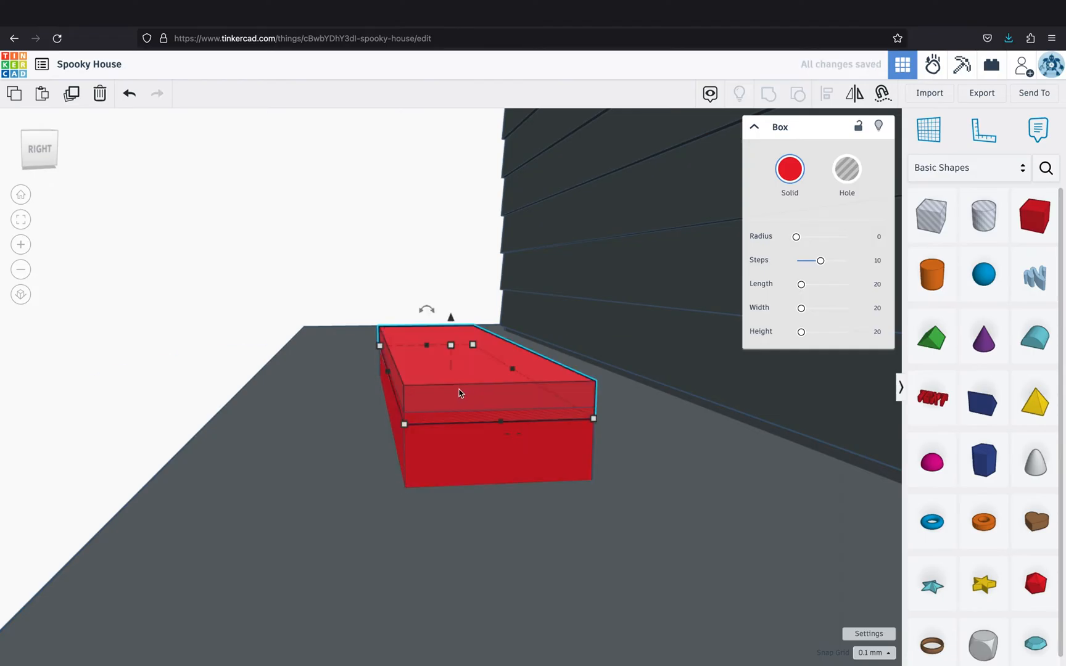
Stretch the tread slab past both ends of the block to about 40.2 mm long and past its front to about 11.8 mm deep
{"action": "right_click_drag", "start_coordinate": [459, 392], "coordinate": [699, 425]}
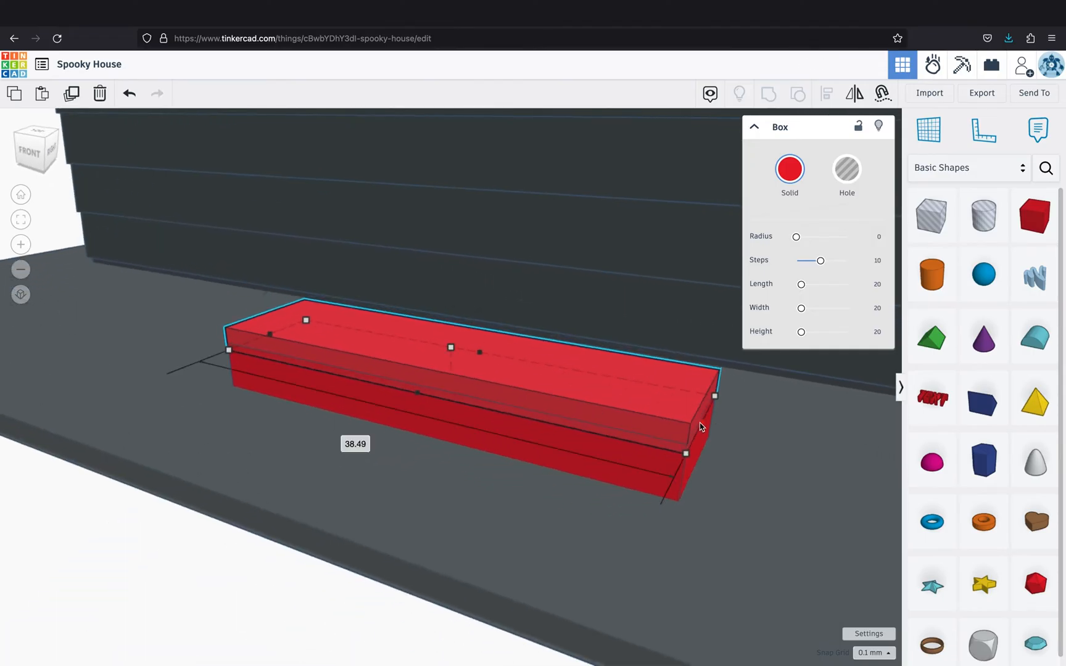
{"action": "left_click_drag", "start_coordinate": [702, 425], "coordinate": [707, 430]}
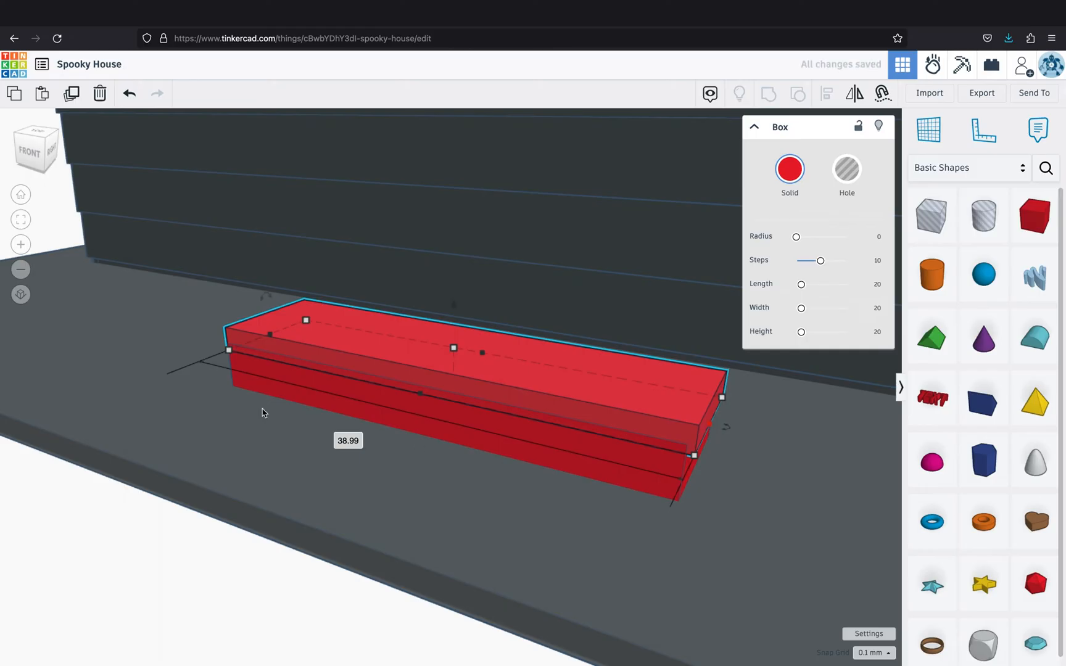
{"action": "right_click_drag", "start_coordinate": [262, 413], "coordinate": [304, 400]}
{"action": "left_click_drag", "start_coordinate": [218, 366], "coordinate": [202, 369]}
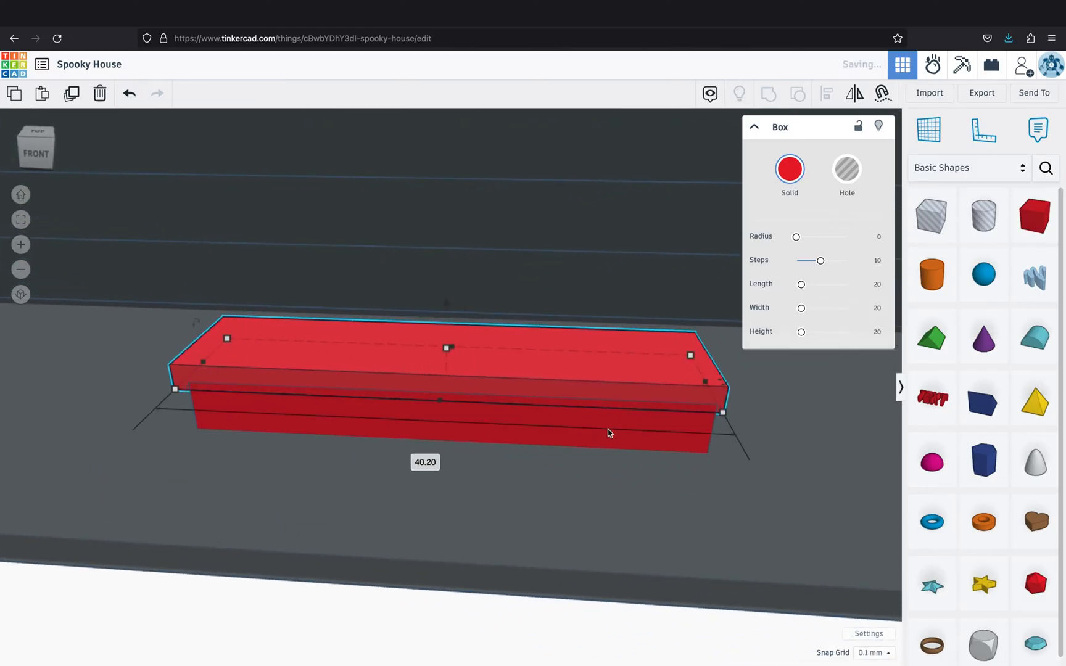
{"action": "right_click_drag", "start_coordinate": [608, 433], "coordinate": [376, 400]}
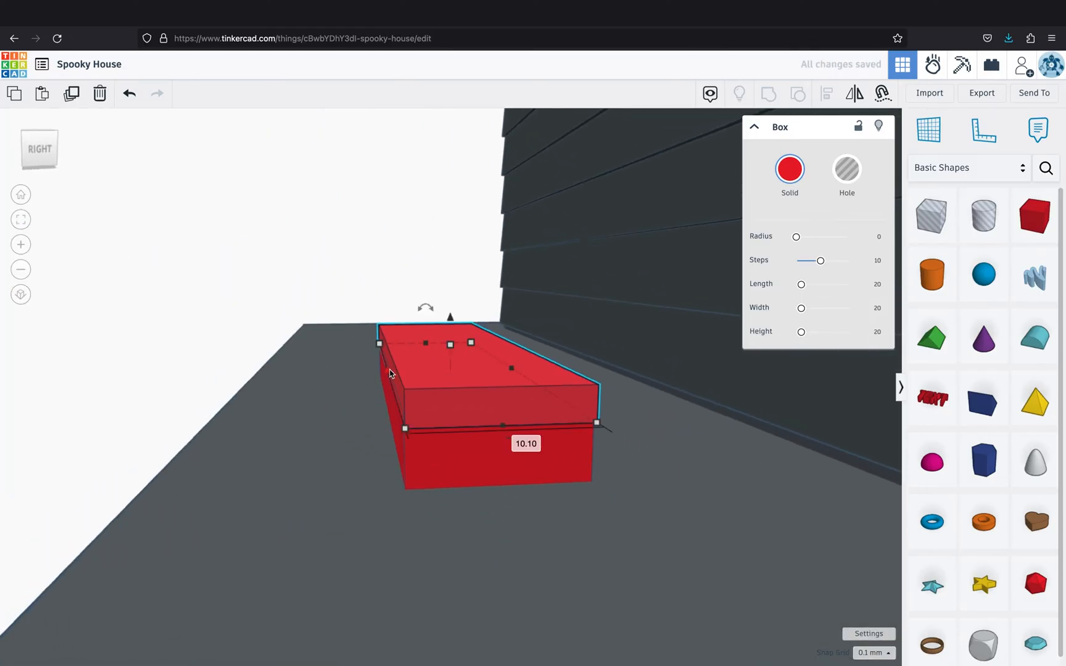
{"action": "left_click_drag", "start_coordinate": [389, 372], "coordinate": [371, 374]}
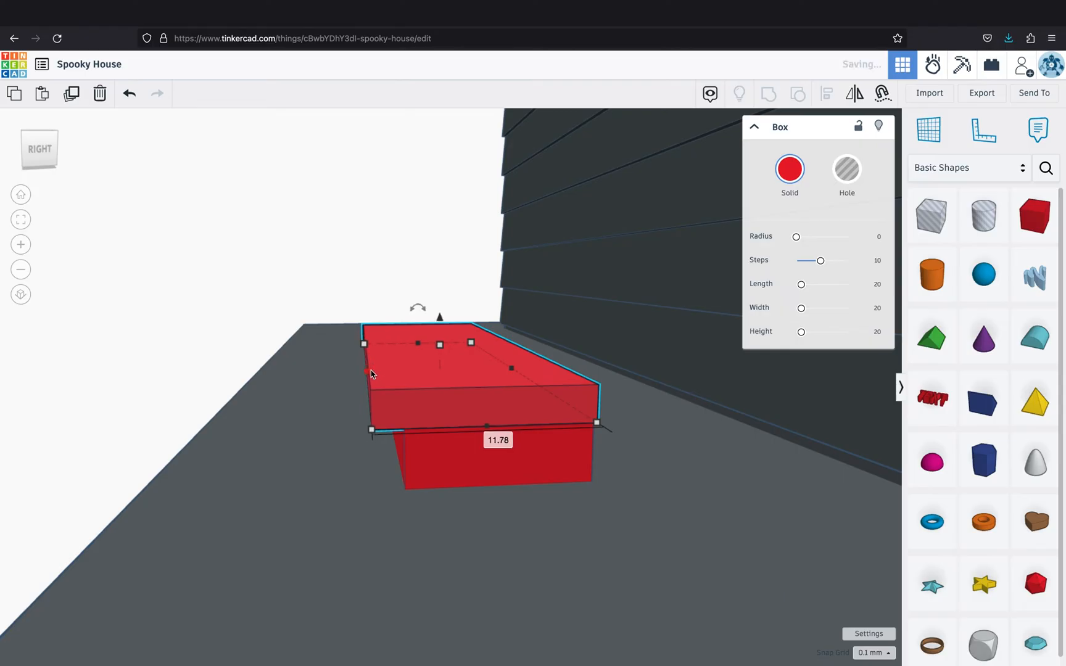
Recolour the tread slab with the preset black and the block beneath it with the preset dark grey
{"action": "left_click", "coordinate": [790, 169]}
{"action": "left_click", "coordinate": [920, 320]}
{"action": "left_click", "coordinate": [493, 456]}
{"action": "left_click", "coordinate": [790, 169]}
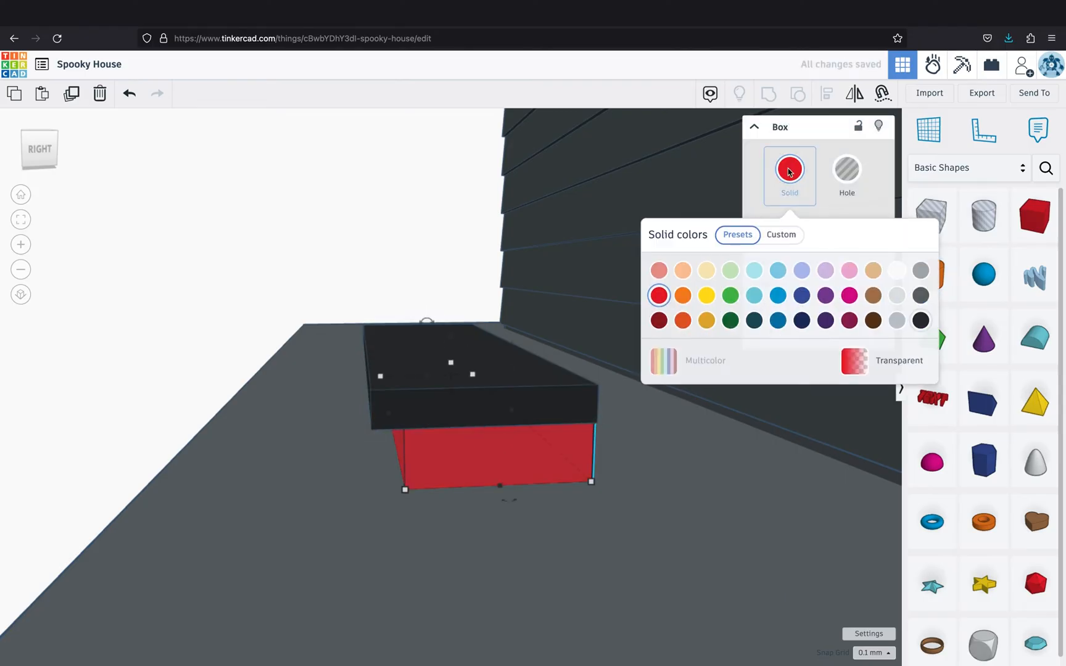
{"action": "left_click", "coordinate": [920, 295]}
Duplicate the tread and block together and raise the copy so its base is level with the first step's top
{"action": "right_click_drag", "start_coordinate": [583, 478], "coordinate": [556, 470]}
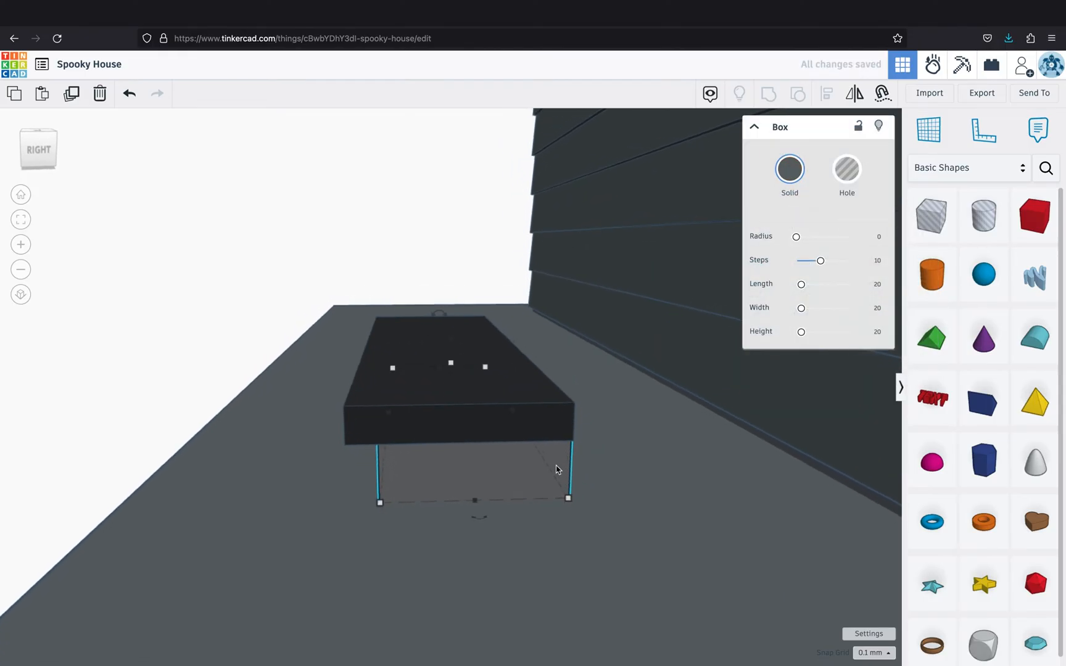
{"action": "left_click", "coordinate": [533, 433], "text": "shift"}
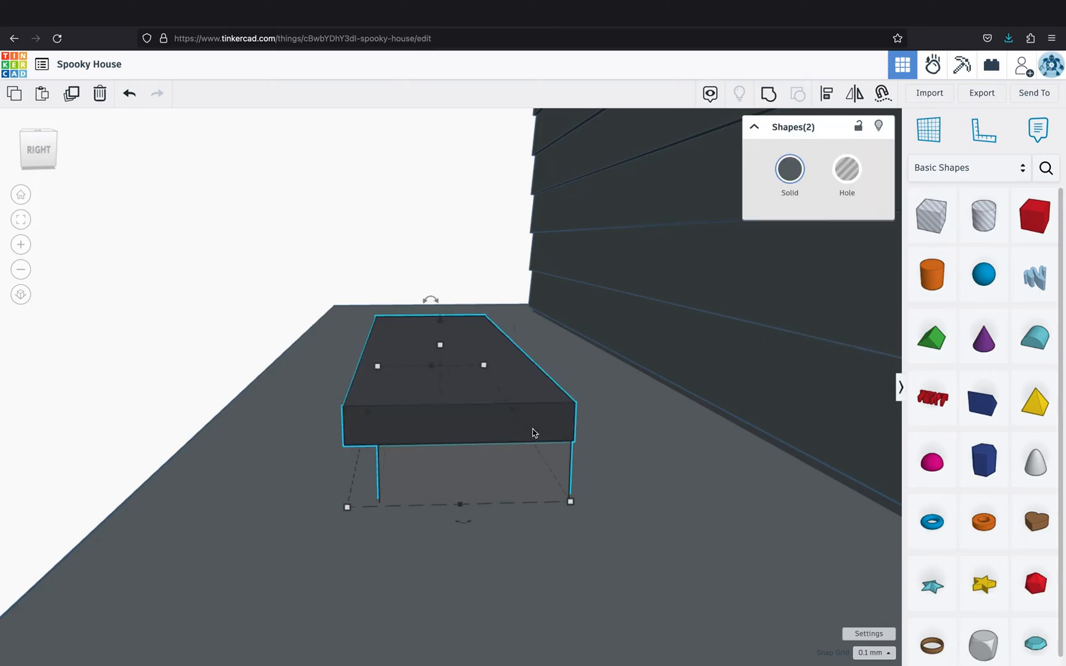
{"action": "key", "text": "ctrl+Up"}
{"action": "key", "text": "ctrl+Up"}
{"action": "key", "text": "ctrl+Up"}
{"action": "key", "text": "ctrl+Up"}
{"action": "key", "text": "ctrl+Up"}
{"action": "key", "text": "ctrl+Up"}
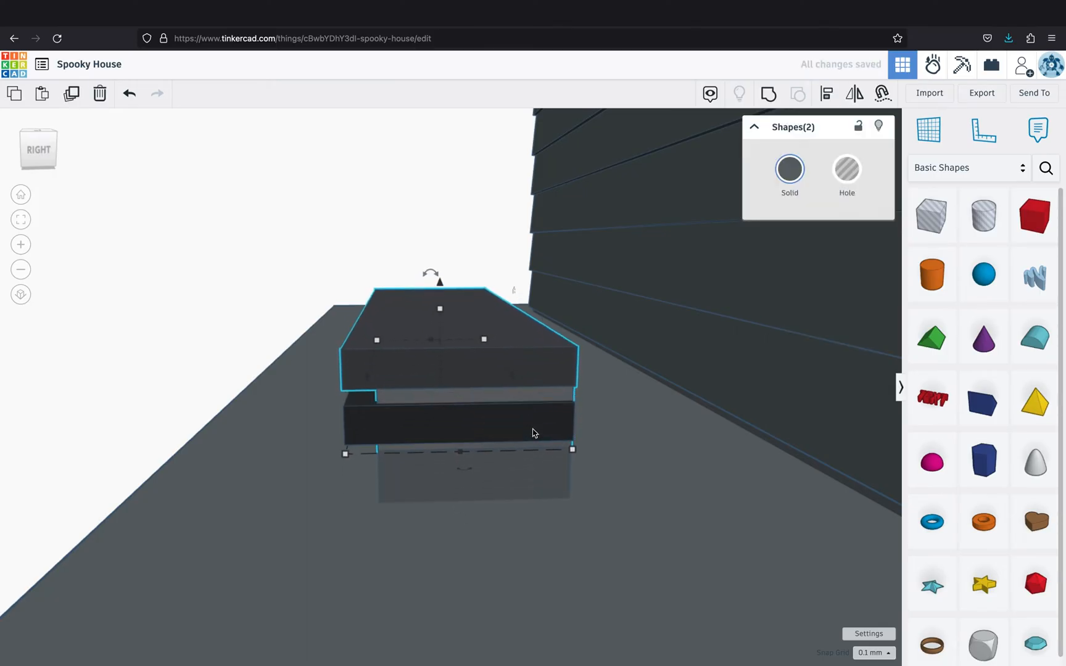
{"action": "key", "text": "ctrl+Up"}
{"action": "key", "text": "ctrl+Up"}
{"action": "key", "text": "ctrl+Up"}
{"action": "key", "text": "ctrl+Up"}
{"action": "key", "text": "ctrl+Up"}
{"action": "key", "text": "ctrl+Up"}
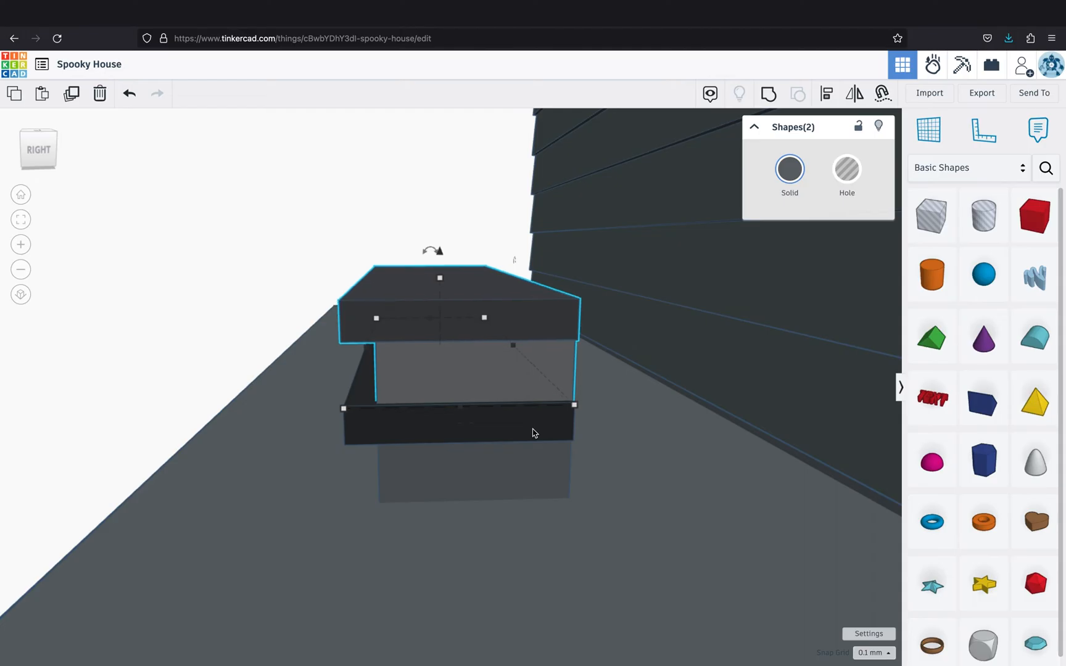
{"action": "key", "text": "ctrl+Up"}
{"action": "key", "text": "ctrl+Up"}
Move the raised step toward the house wall so it sits behind the first step
{"action": "key", "text": "Right"}
{"action": "key", "text": "Right"}
{"action": "key", "text": "Right"}
{"action": "key", "text": "Right"}
{"action": "key", "text": "Right"}
{"action": "key", "text": "Right"}
{"action": "key", "text": "Right"}
{"action": "key", "text": "Right"}
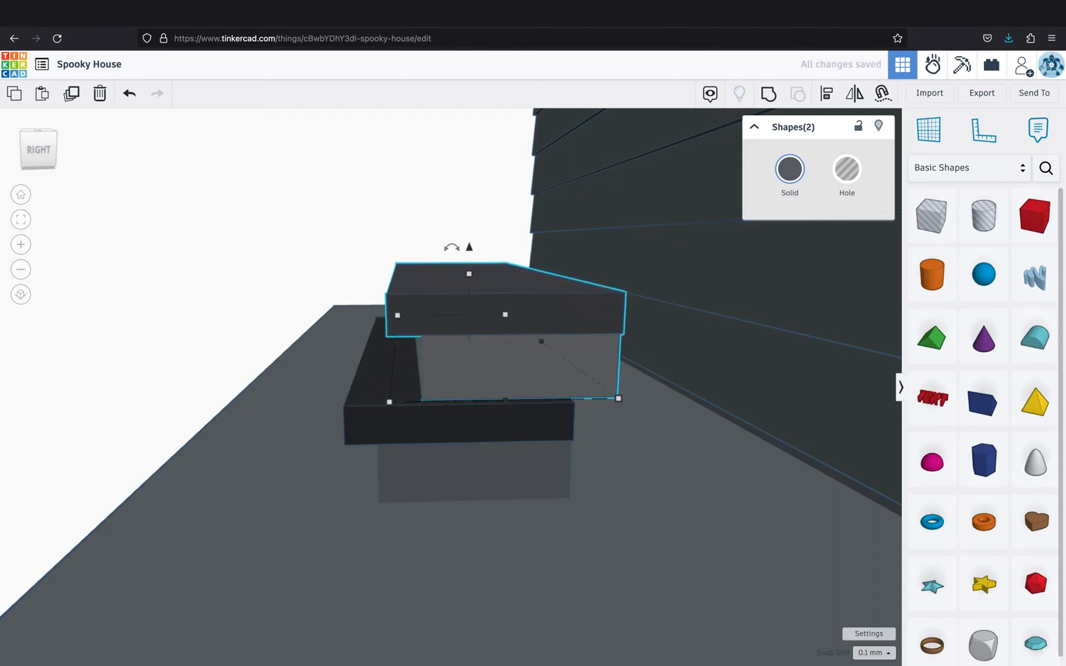
{"action": "key", "text": "Right"}
{"action": "key", "text": "Right"}
{"action": "key", "text": "Right"}
{"action": "key", "text": "Right"}
{"action": "key", "text": "Right"}
{"action": "key", "text": "Right"}
{"action": "key", "text": "Right"}
{"action": "key", "text": "Right"}
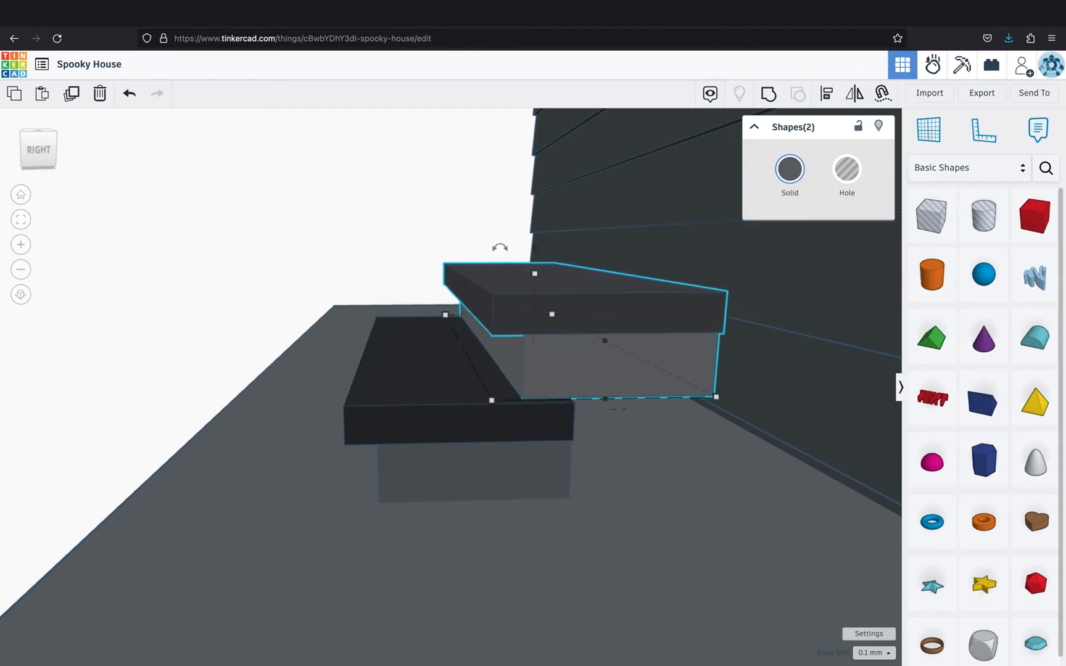
{"action": "key", "text": "Right"}
{"action": "key", "text": "Right"}
{"action": "key", "text": "Right"}
{"action": "key", "text": "Right"}
Repeat the duplication with the same offset until the staircase has four steps
{"action": "key", "text": "Escape"}
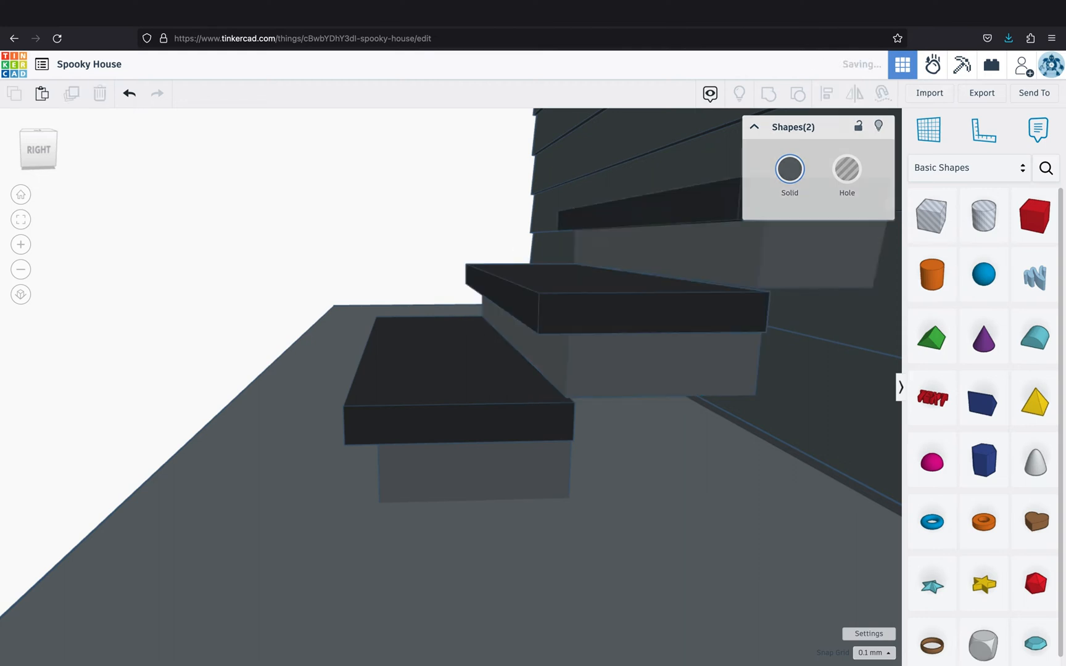
{"action": "scroll", "coordinate": [540, 429], "scroll_direction": "down", "scroll_amount": 5}
{"action": "key", "text": "ctrl+d"}
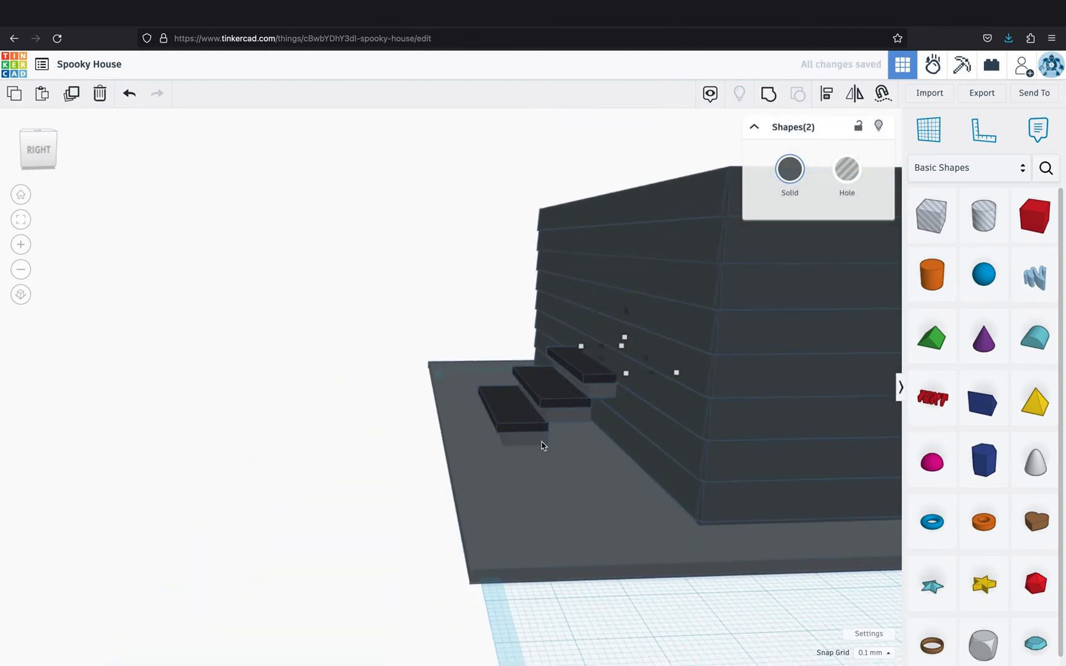
Set the snap grid to 1.0 mm and move all eight staircase pieces together outward from the front wall
{"action": "right_click_drag", "start_coordinate": [542, 445], "coordinate": [591, 390]}
{"action": "left_click", "coordinate": [600, 380], "text": "shift"}
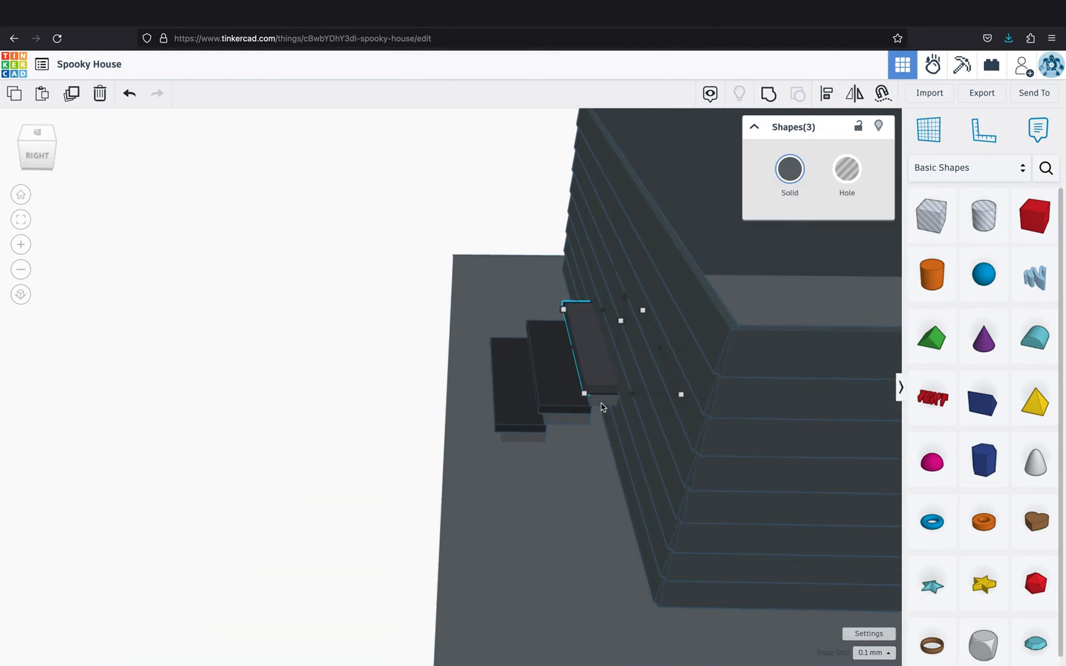
{"action": "left_click", "coordinate": [600, 403], "text": "shift"}
{"action": "left_click", "coordinate": [551, 393], "text": "shift"}
{"action": "left_click", "coordinate": [560, 418], "text": "shift"}
{"action": "left_click", "coordinate": [515, 439], "text": "shift"}
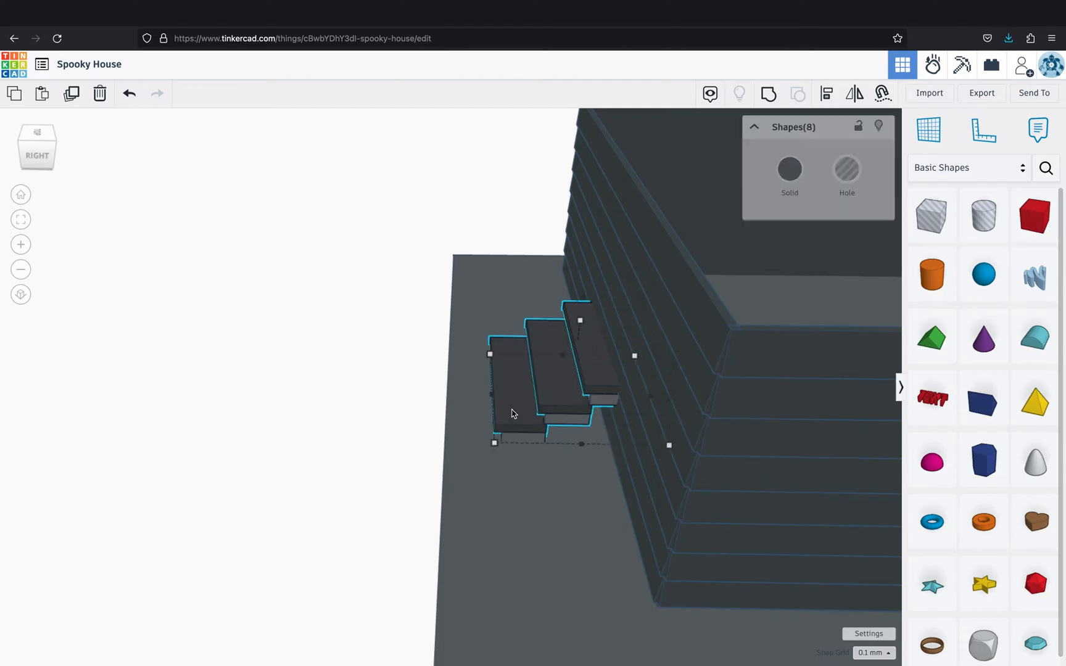
{"action": "left_click", "coordinate": [873, 652]}
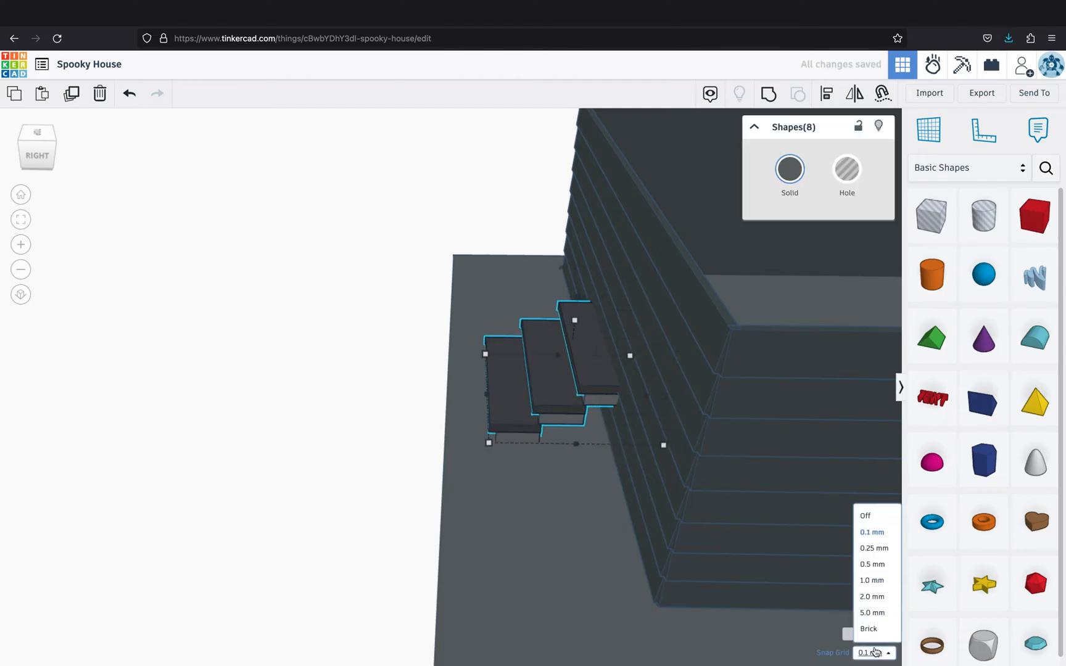
{"action": "left_click", "coordinate": [870, 577]}
{"action": "key", "text": "Left"}
{"action": "key", "text": "Left"}
{"action": "key", "text": "Left"}
{"action": "key", "text": "Left"}
{"action": "key", "text": "Left"}
{"action": "key", "text": "Left"}
{"action": "key", "text": "Left"}
{"action": "key", "text": "Left"}
{"action": "key", "text": "Left"}
{"action": "key", "text": "Left"}
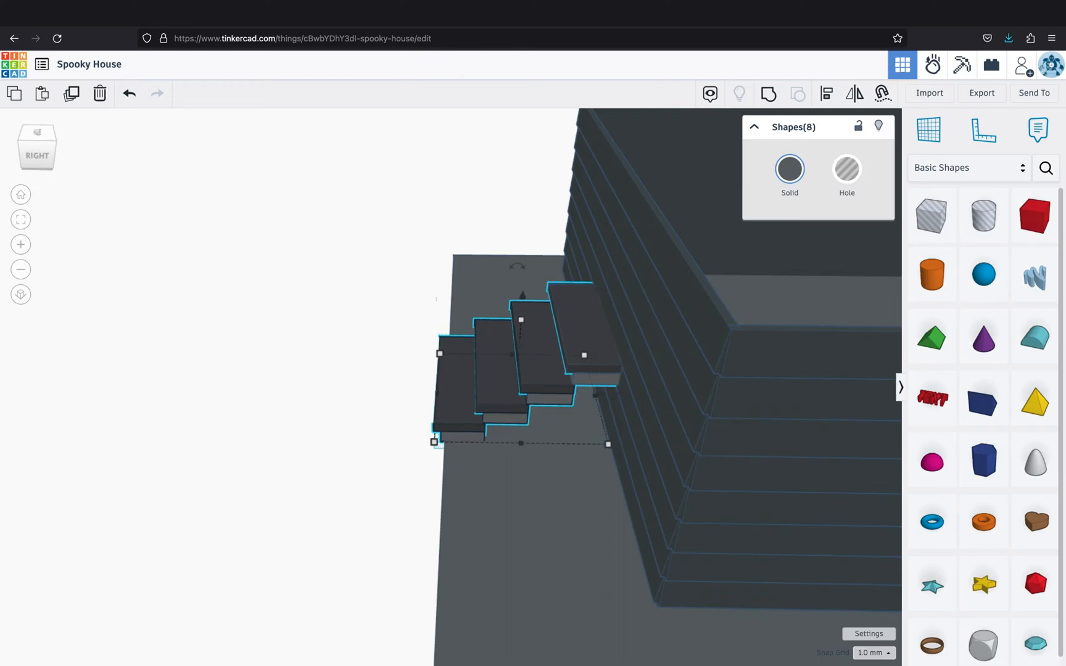
Copy the bottom step's grey block beneath the second and third steps and raise the copies to fill the gaps under them
{"action": "right_click_drag", "start_coordinate": [386, 472], "coordinate": [527, 518]}
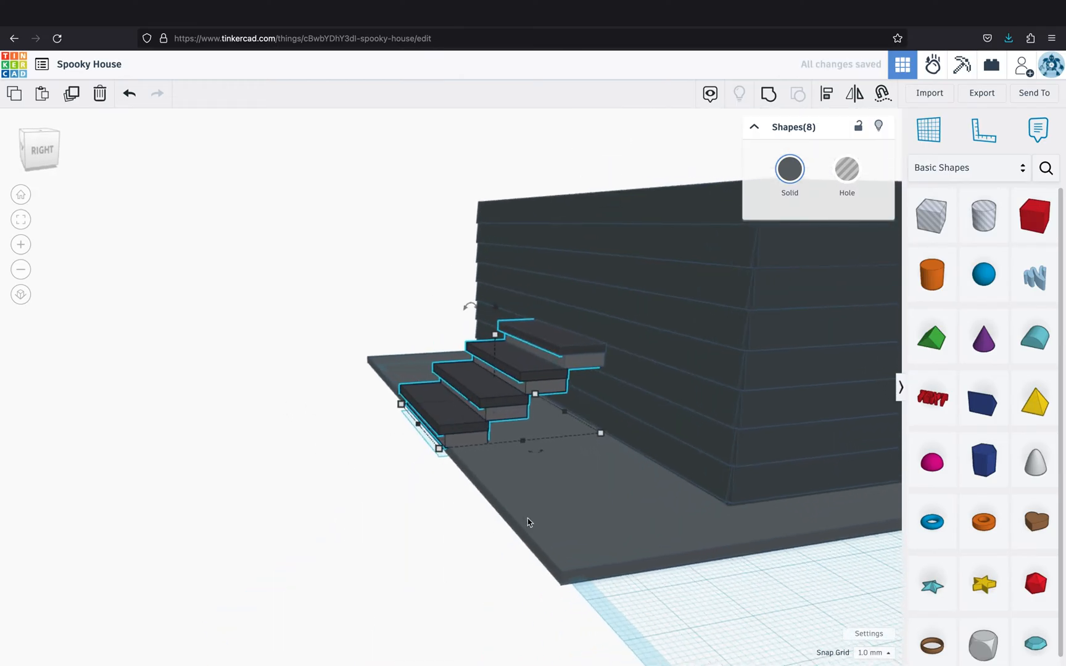
{"action": "left_click", "coordinate": [432, 447]}
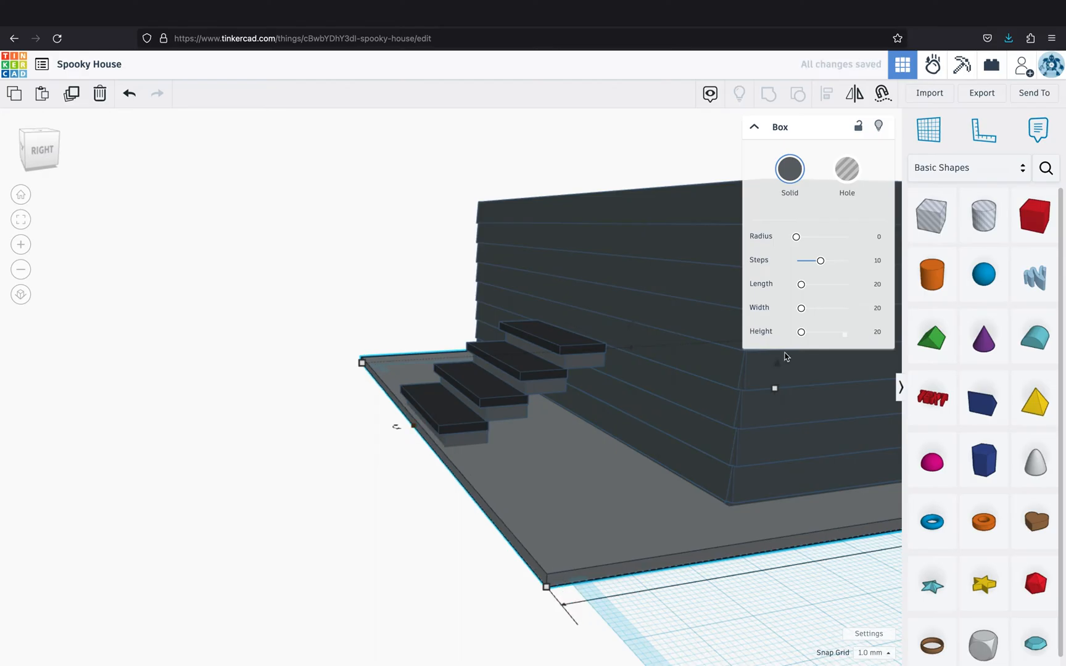
{"action": "scroll", "coordinate": [452, 488], "scroll_direction": "up", "scroll_amount": 6}
{"action": "left_click", "coordinate": [392, 365]}
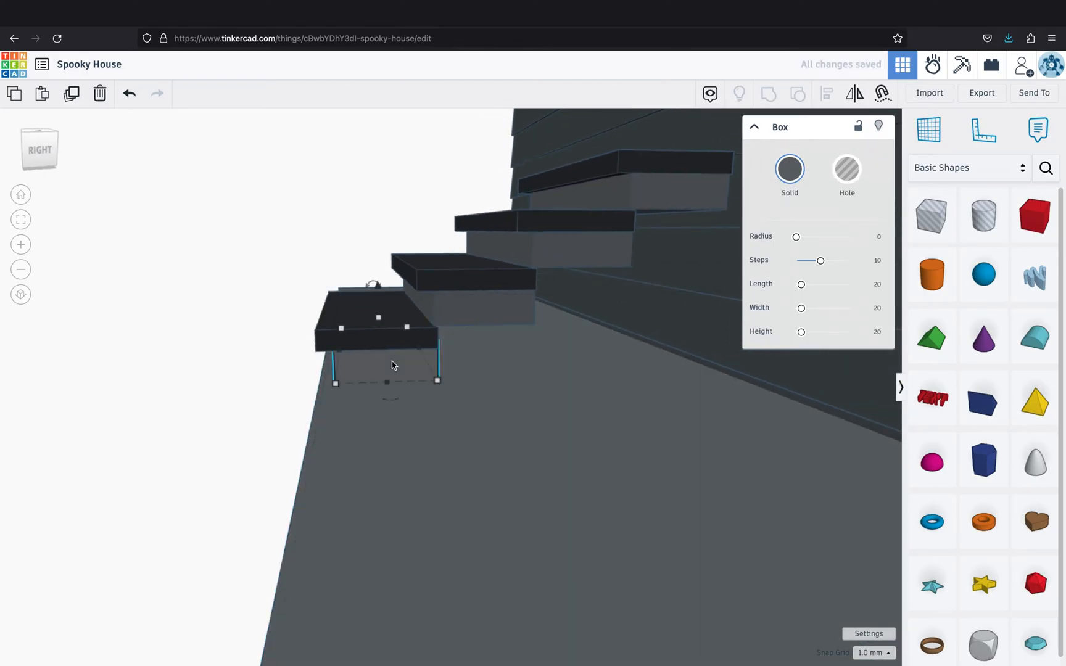
{"action": "left_click_drag", "start_coordinate": [392, 365], "coordinate": [452, 362]}
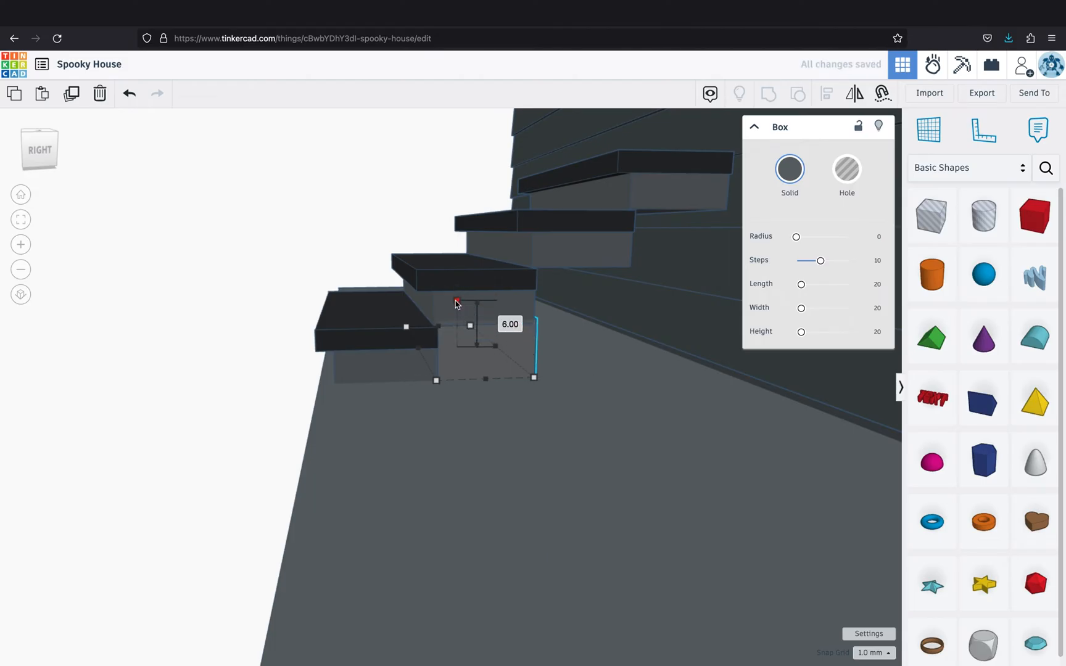
{"action": "left_click_drag", "start_coordinate": [478, 338], "coordinate": [574, 335]}
{"action": "left_click_drag", "start_coordinate": [534, 275], "coordinate": [530, 250]}
{"action": "right_click_drag", "start_coordinate": [657, 304], "coordinate": [637, 302]}
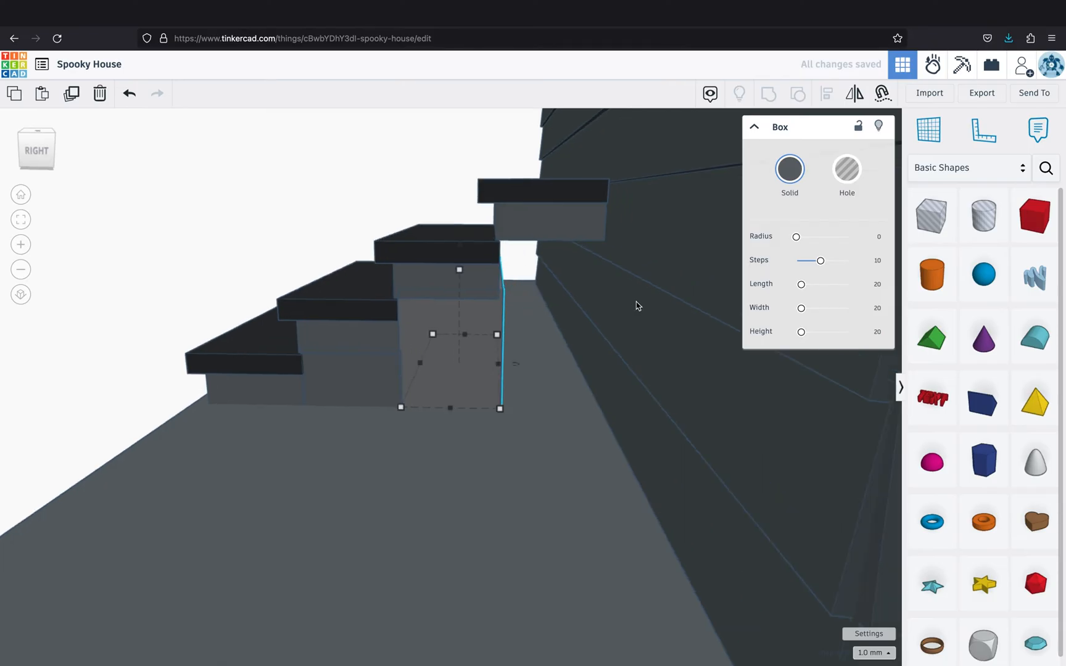
Duplicate the tall support beneath the top step and, with a 0.1 mm snap grid, adjust its height to about 22.2 mm
{"action": "key", "text": "super+d"}
{"action": "left_click_drag", "start_coordinate": [546, 174], "coordinate": [550, 200]}
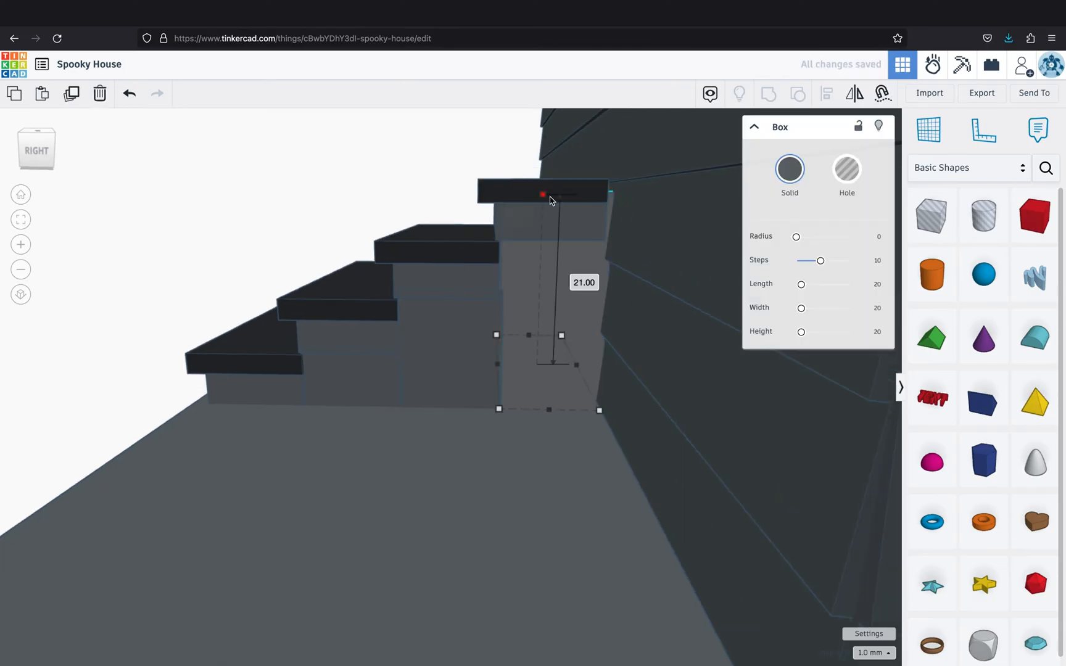
{"action": "mouse_move", "coordinate": [554, 190]}
{"action": "right_mouse_down"}
{"action": "mouse_move", "coordinate": [558, 213]}
{"action": "mouse_move", "coordinate": [548, 203]}
{"action": "mouse_move", "coordinate": [558, 196]}
{"action": "mouse_move", "coordinate": [637, 197]}
{"action": "mouse_move", "coordinate": [561, 197]}
{"action": "mouse_move", "coordinate": [555, 208]}
{"action": "right_mouse_up"}
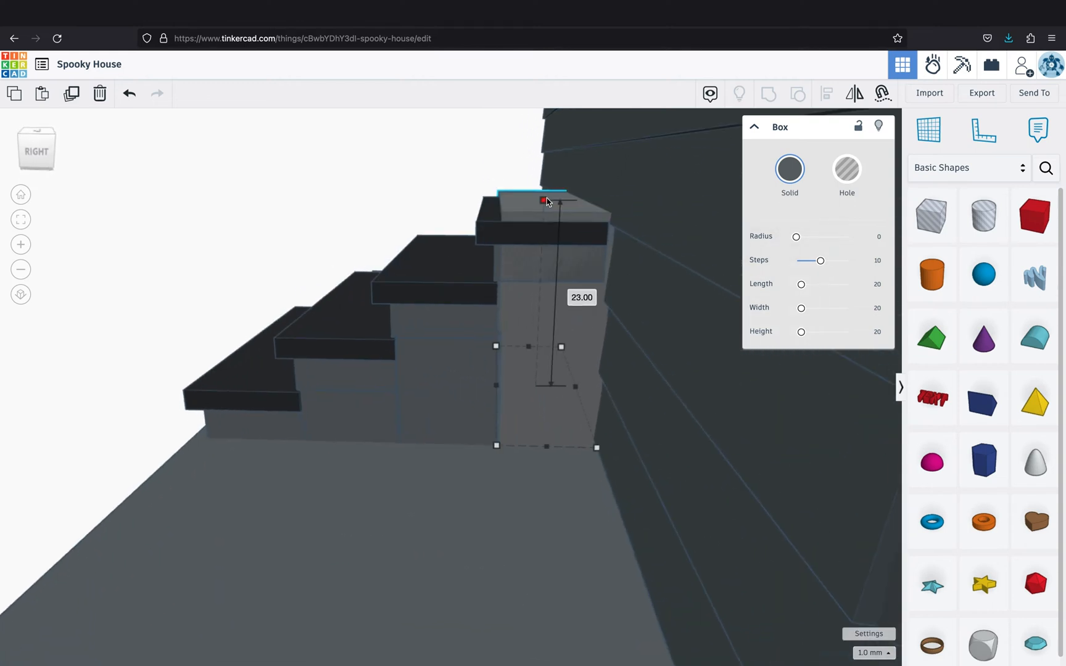
{"action": "left_click", "coordinate": [872, 653]}
{"action": "left_click", "coordinate": [871, 529]}
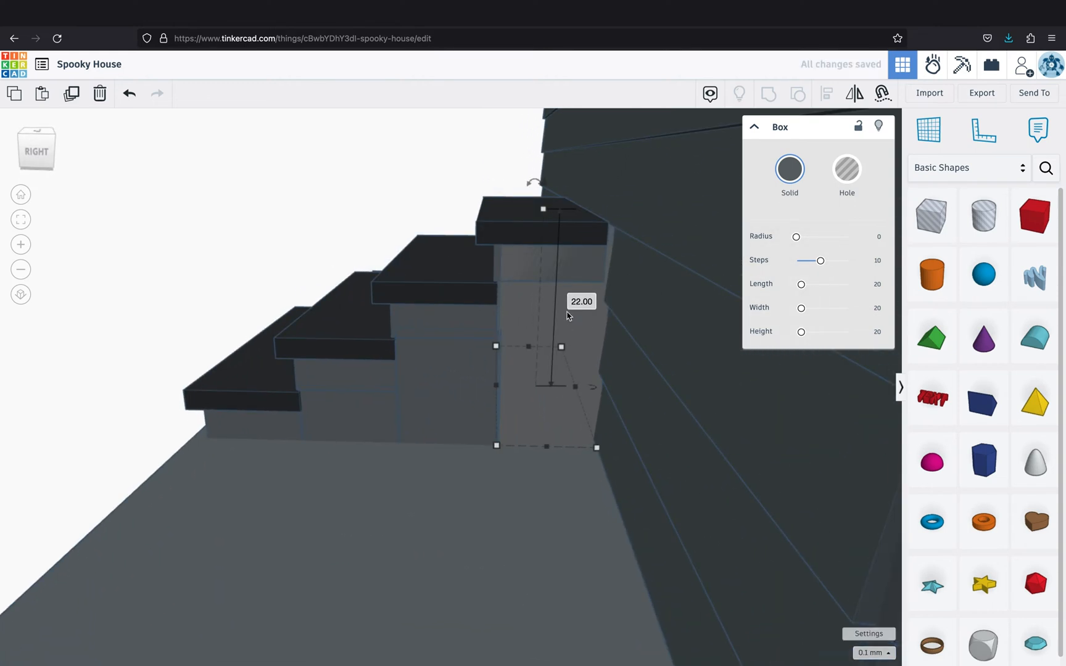
{"action": "left_click_drag", "start_coordinate": [542, 210], "coordinate": [546, 211]}
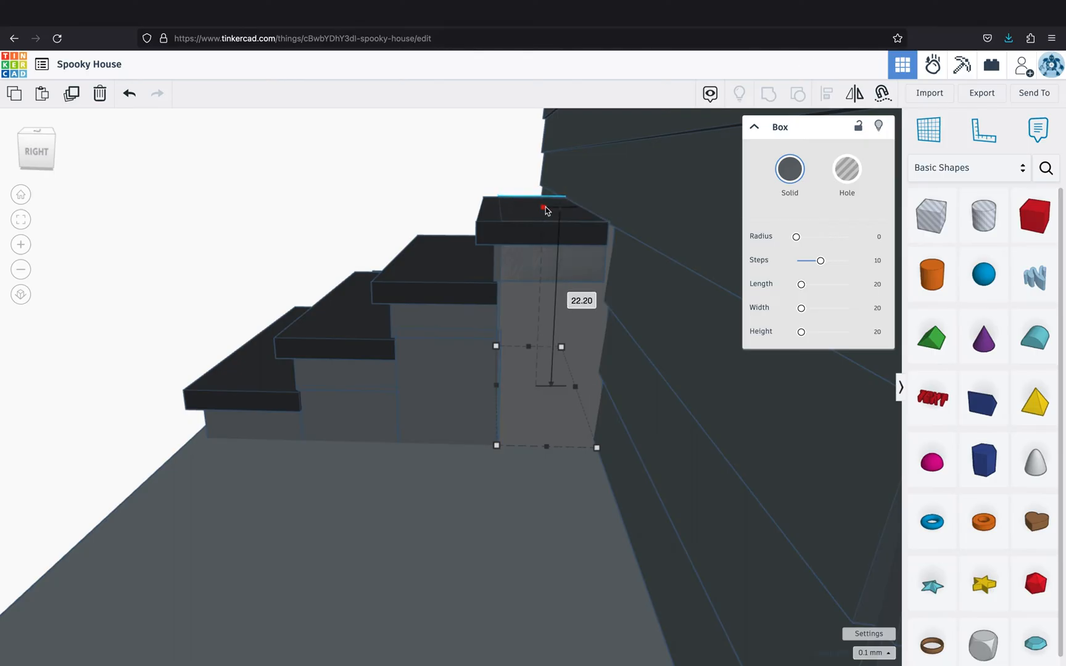
{"action": "mouse_move", "coordinate": [604, 279]}
{"action": "right_mouse_down"}
{"action": "mouse_move", "coordinate": [597, 291]}
{"action": "mouse_move", "coordinate": [592, 278]}
{"action": "right_mouse_up"}
{"action": "left_click_drag", "start_coordinate": [552, 394], "coordinate": [548, 398]}
Select the top step's tread with its short grey block and lower them together slightly in 0.1 mm increments
{"action": "left_click", "coordinate": [275, 223]}
{"action": "right_click_drag", "start_coordinate": [275, 223], "coordinate": [570, 349]}
{"action": "left_click", "coordinate": [569, 349]}
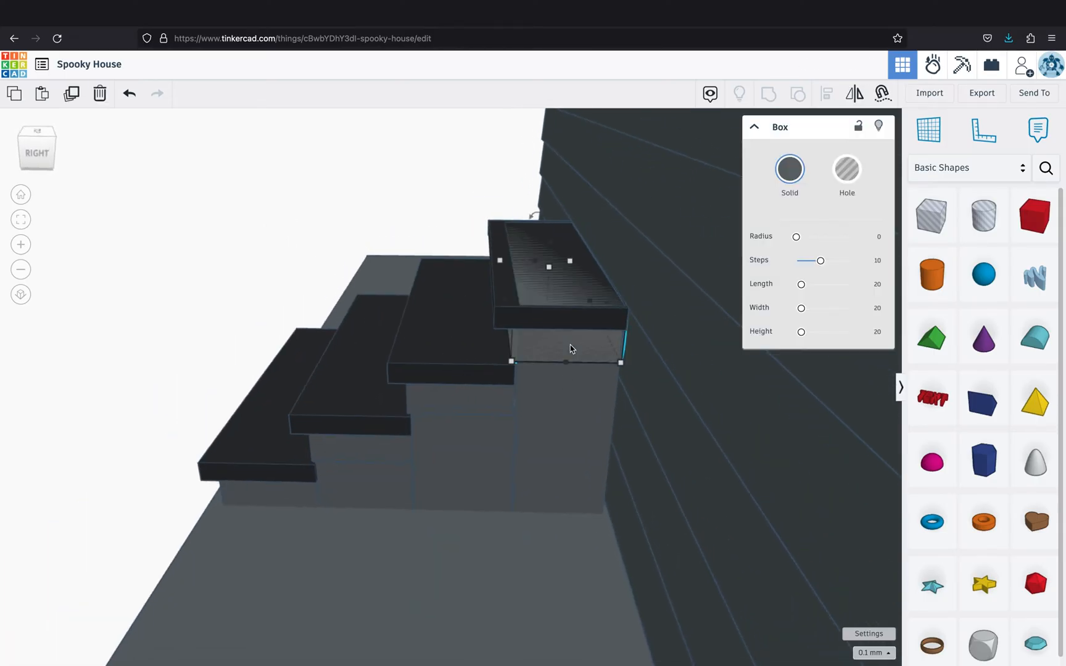
{"action": "scroll", "coordinate": [569, 349], "scroll_direction": "up", "scroll_amount": 5}
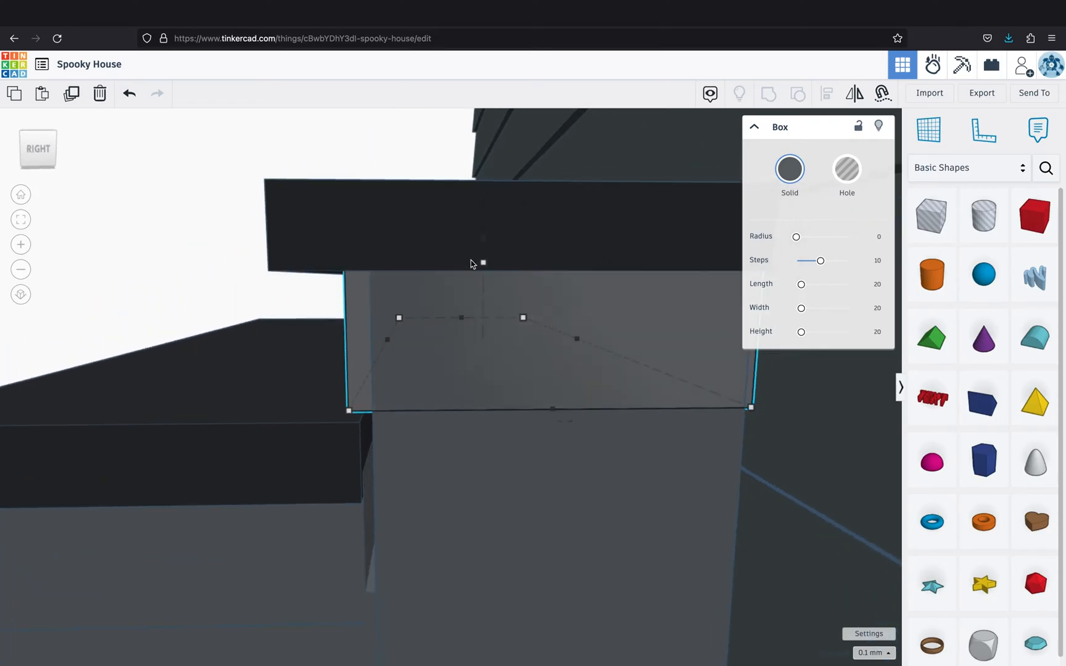
{"action": "left_click", "coordinate": [372, 209], "text": "shift"}
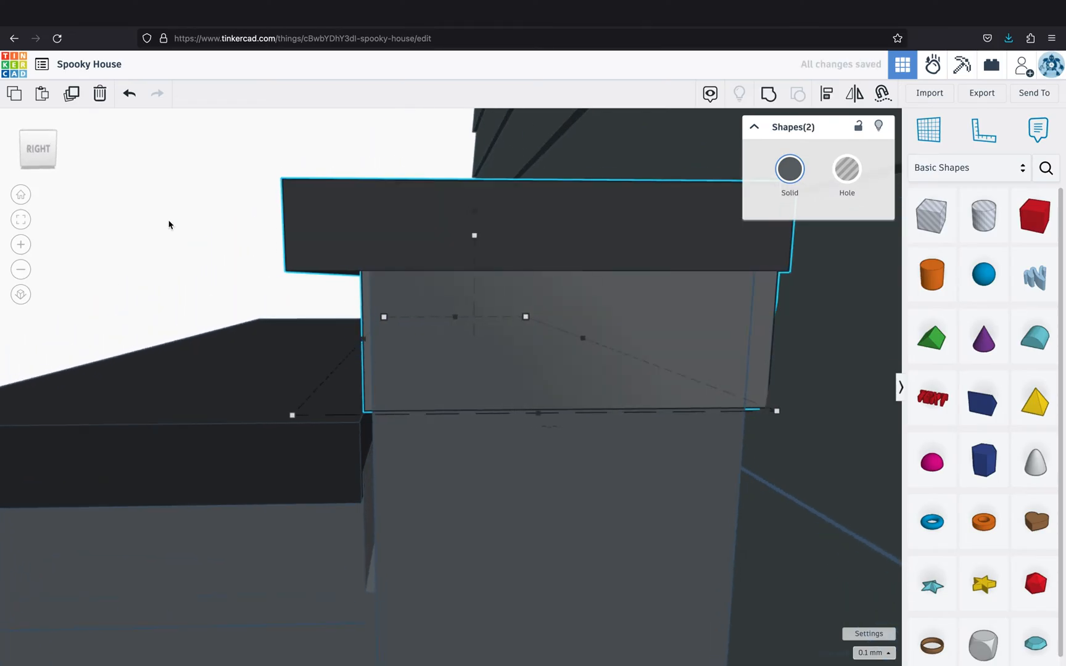
{"action": "right_click_drag", "start_coordinate": [169, 221], "coordinate": [169, 218]}
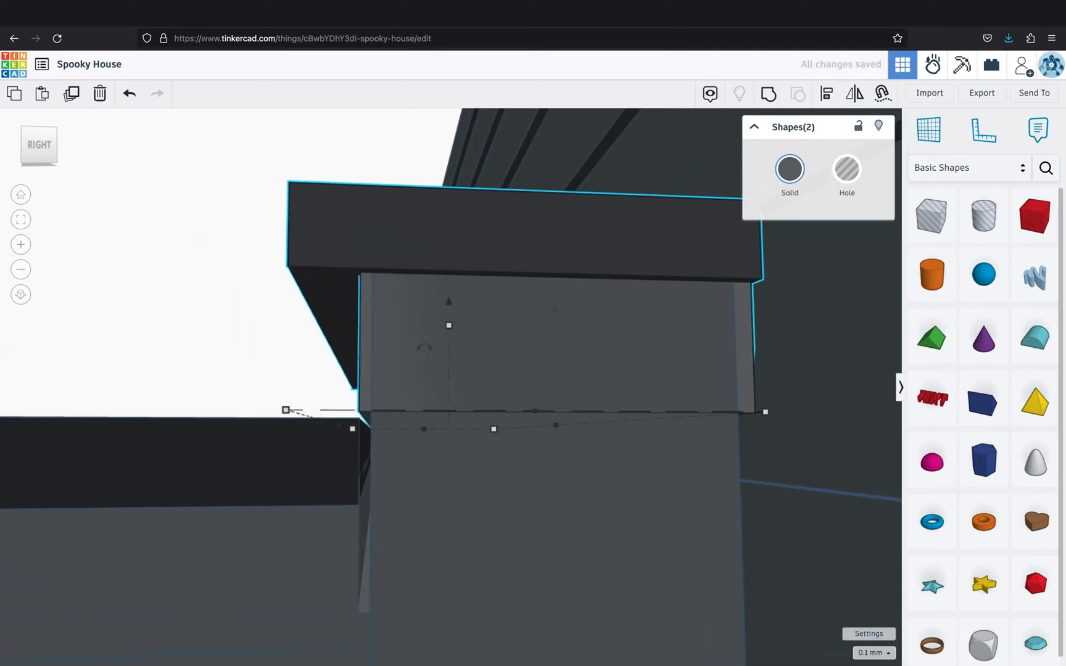
{"action": "key", "text": "super+Down"}
{"action": "key", "text": "super+Down"}
Select the second step's tread with its grey block and nudge them toward the house in 0.1 mm increments
{"action": "right_click_drag", "start_coordinate": [179, 271], "coordinate": [186, 416]}
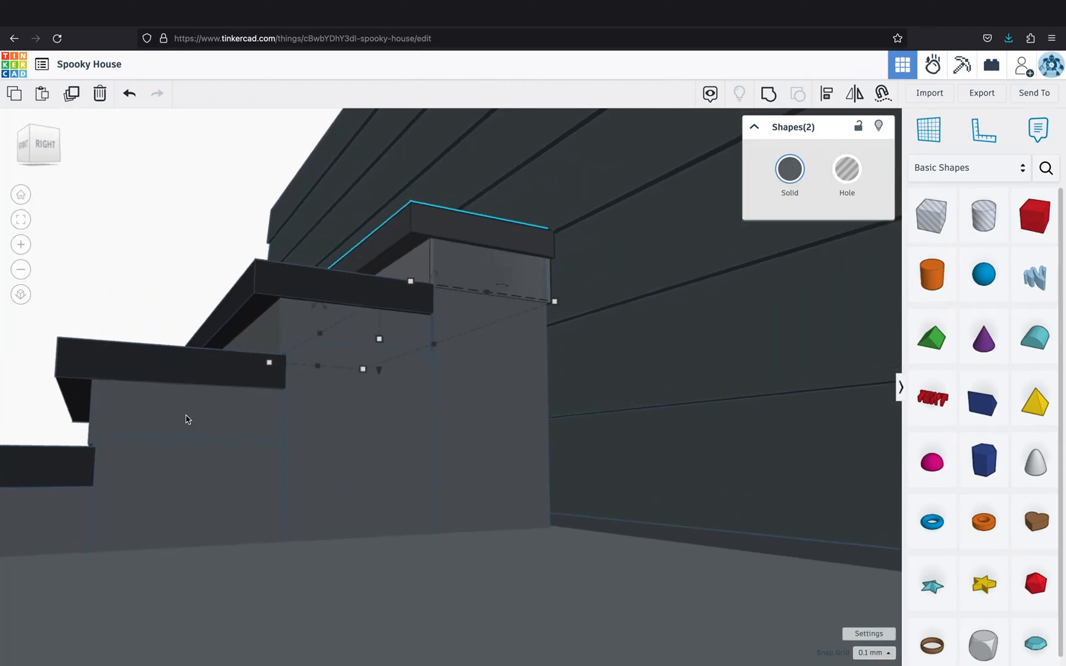
{"action": "left_click", "coordinate": [127, 414]}
{"action": "left_click", "coordinate": [121, 372], "text": "shift"}
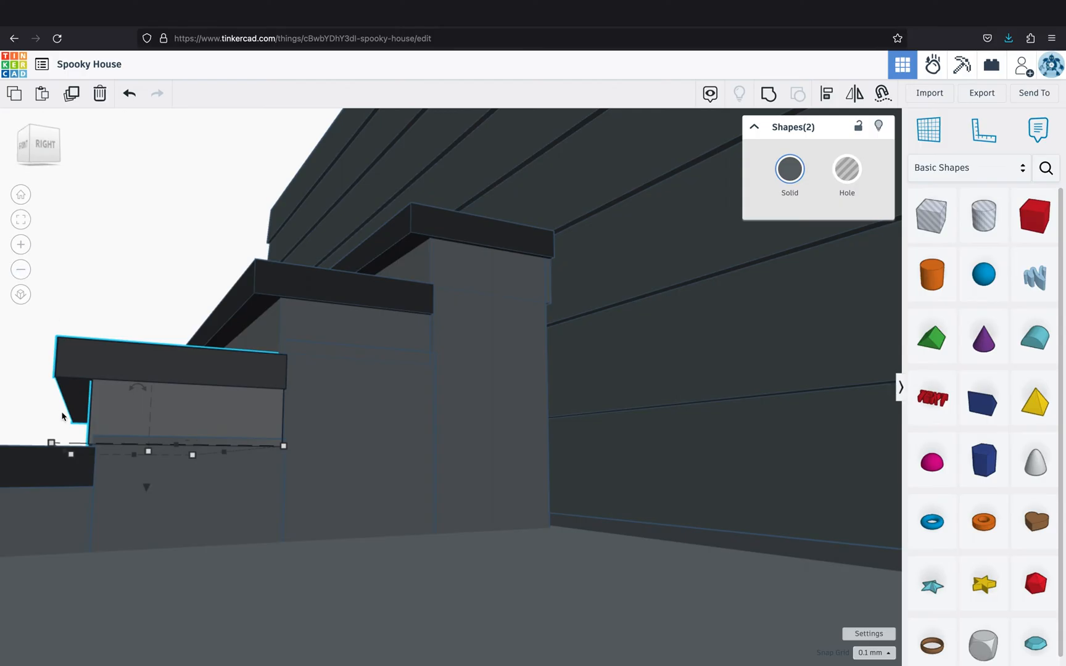
{"action": "scroll", "coordinate": [52, 354], "scroll_direction": "up", "scroll_amount": 2}
{"action": "right_click_drag", "start_coordinate": [89, 315], "coordinate": [134, 314]}
{"action": "key", "text": "Right"}
{"action": "key", "text": "Right"}
{"action": "key", "text": "Right"}
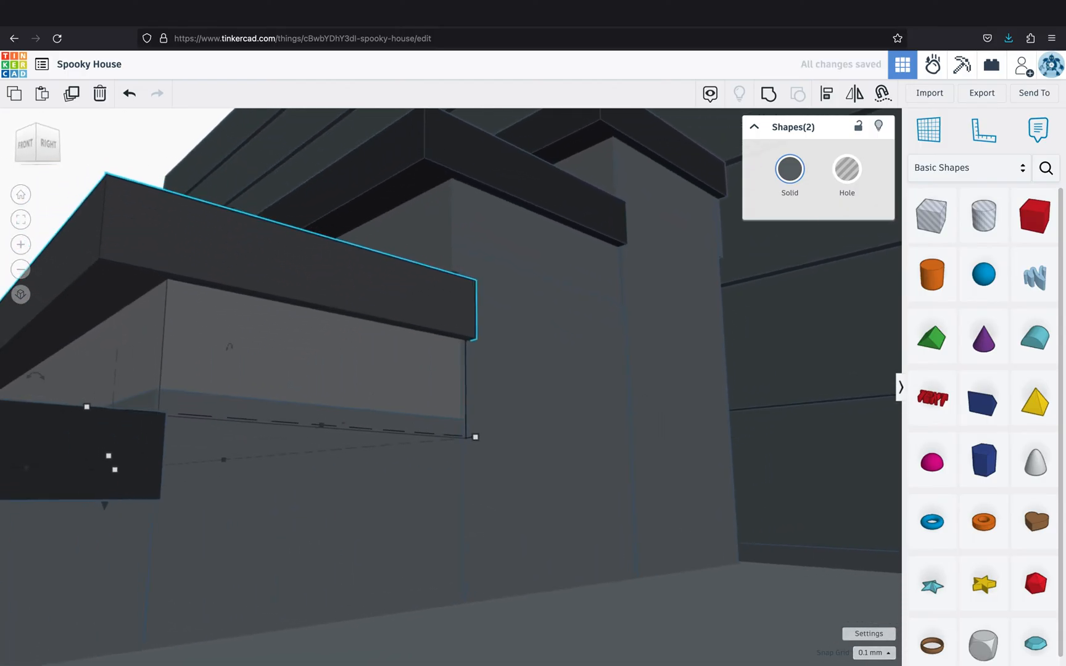
Nudge the third step's tread and grey block toward the house and lower them slightly in 0.1 mm increments
{"action": "scroll", "coordinate": [162, 159], "scroll_direction": "down", "scroll_amount": 3}
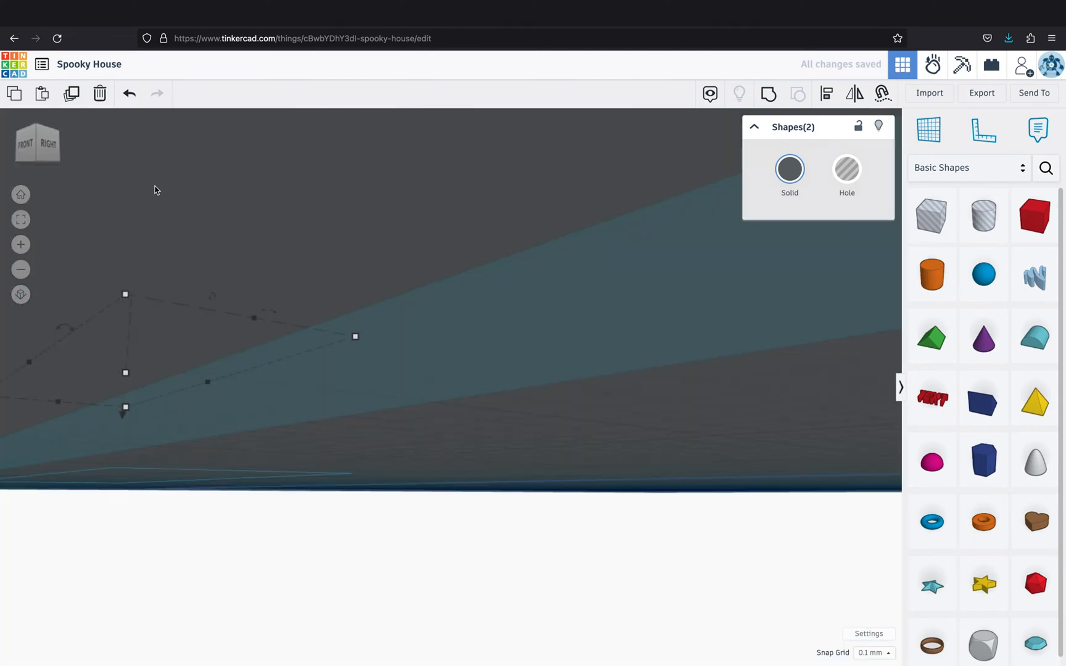
{"action": "right_click_drag", "start_coordinate": [155, 190], "coordinate": [183, 219]}
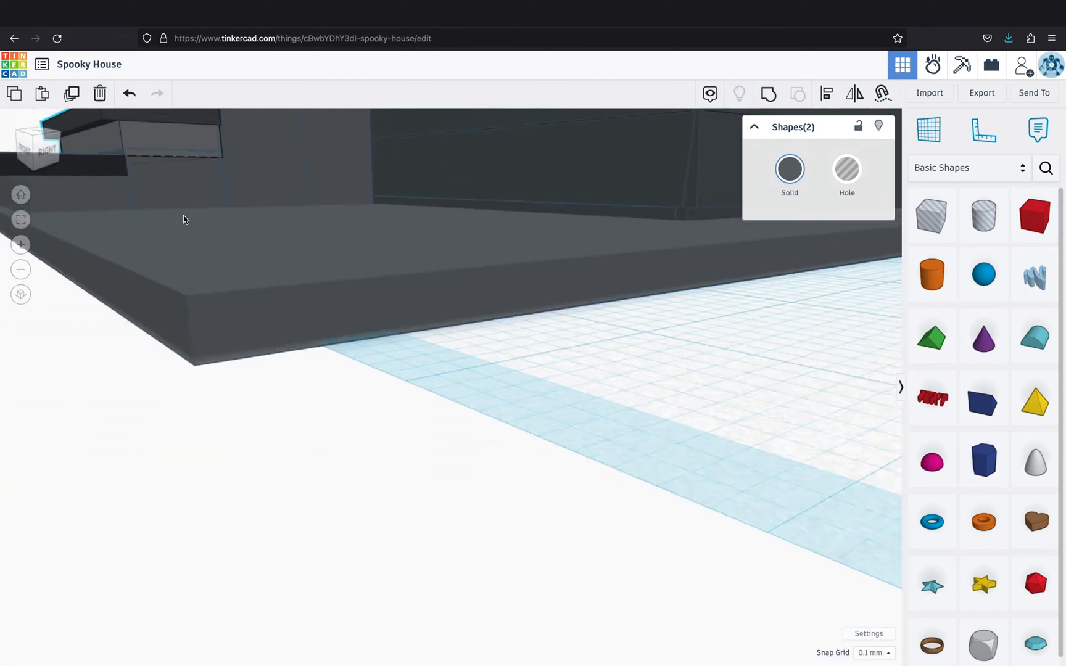
{"action": "scroll", "coordinate": [184, 220], "scroll_direction": "up", "scroll_amount": 3}
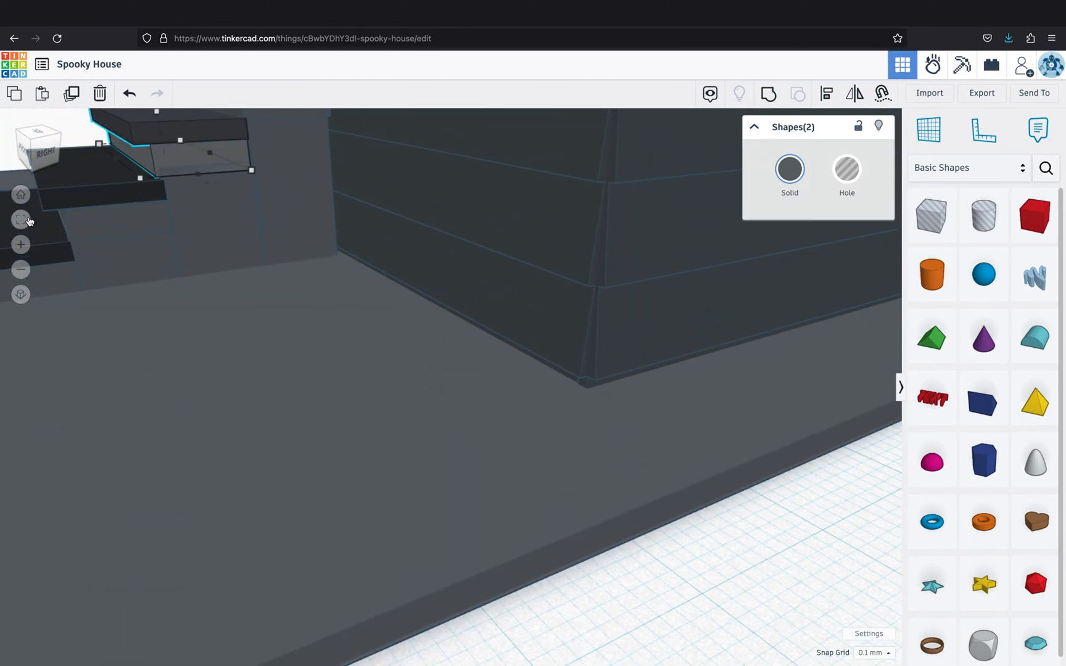
{"action": "left_click", "coordinate": [27, 220]}
{"action": "right_click_drag", "start_coordinate": [103, 474], "coordinate": [14, 433]}
{"action": "key", "text": "Right"}
{"action": "key", "text": "Right"}
{"action": "key", "text": "Right"}
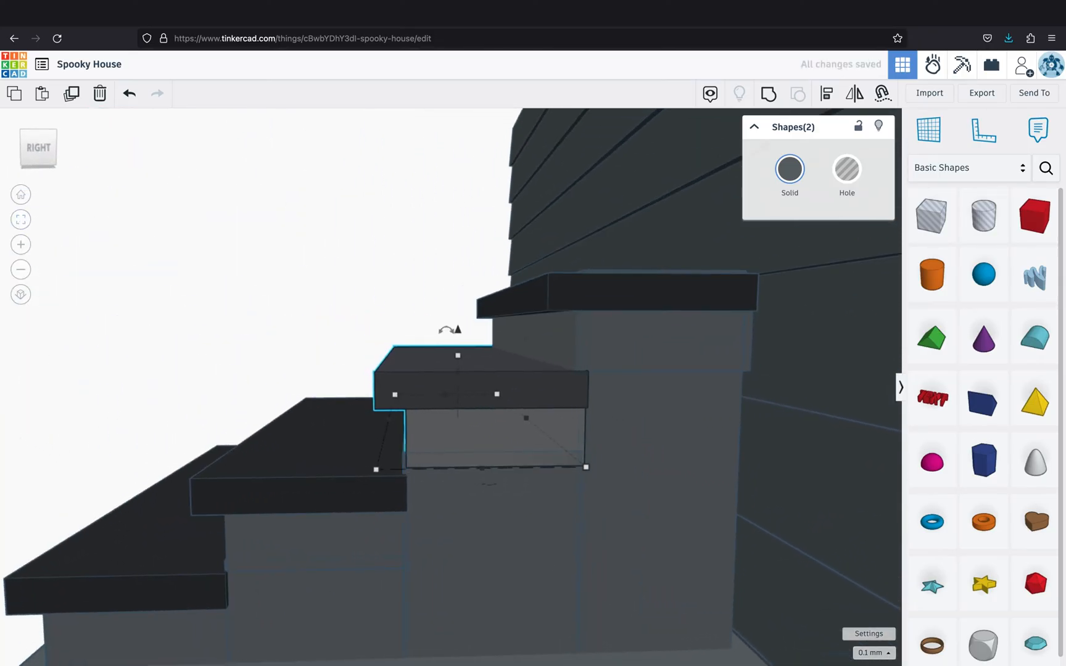
{"action": "key", "text": "super+Down"}
{"action": "key", "text": "super+Down"}
Trim the front edge of the lower grey block under the third step to line up with the block above
{"action": "left_click", "coordinate": [414, 555]}
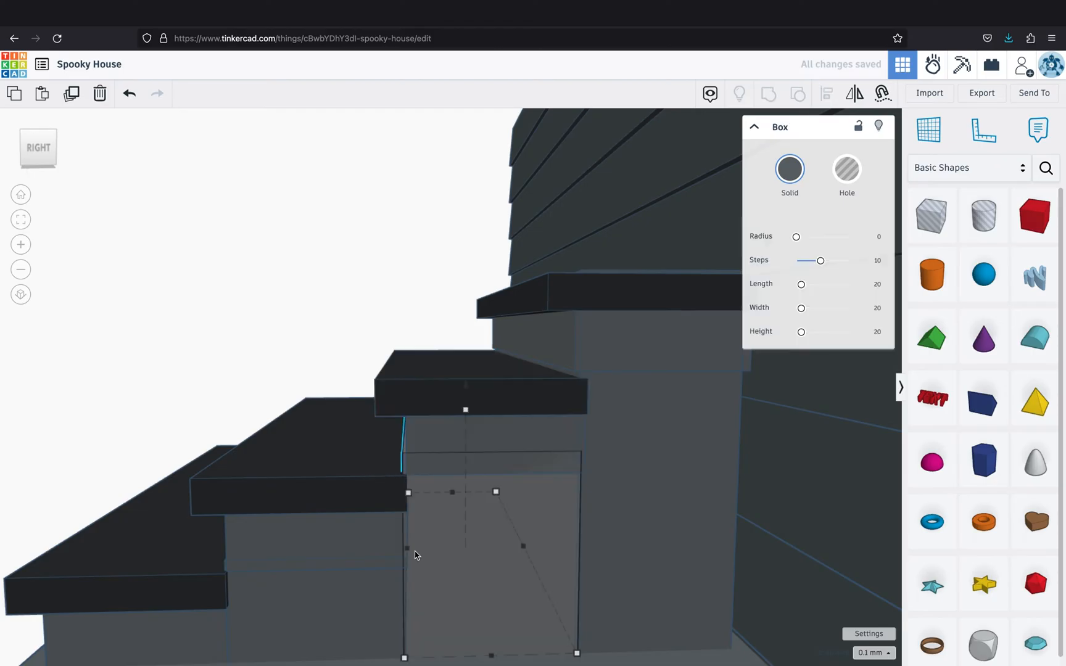
{"action": "left_click_drag", "start_coordinate": [407, 553], "coordinate": [410, 553]}
{"action": "left_click", "coordinate": [276, 545]}
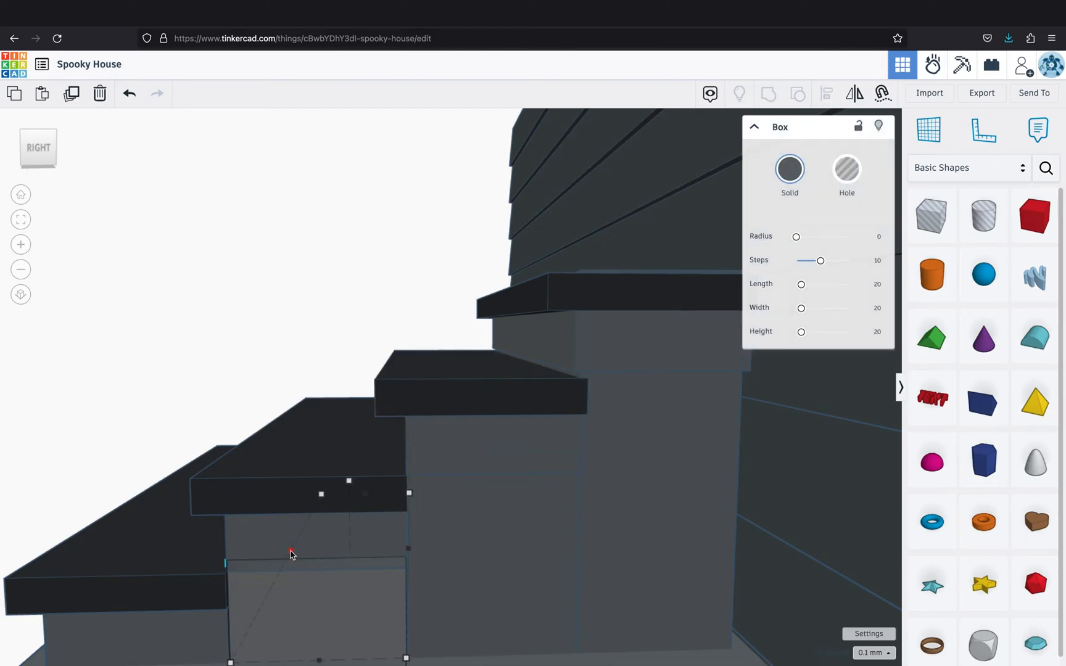
{"action": "left_click", "coordinate": [162, 417]}
Shorten the tall support under the top step to end below its tread, and trim the support's front edge
{"action": "right_click_drag", "start_coordinate": [160, 450], "coordinate": [123, 447]}
{"action": "left_click", "coordinate": [503, 347]}
{"action": "left_click", "coordinate": [544, 397]}
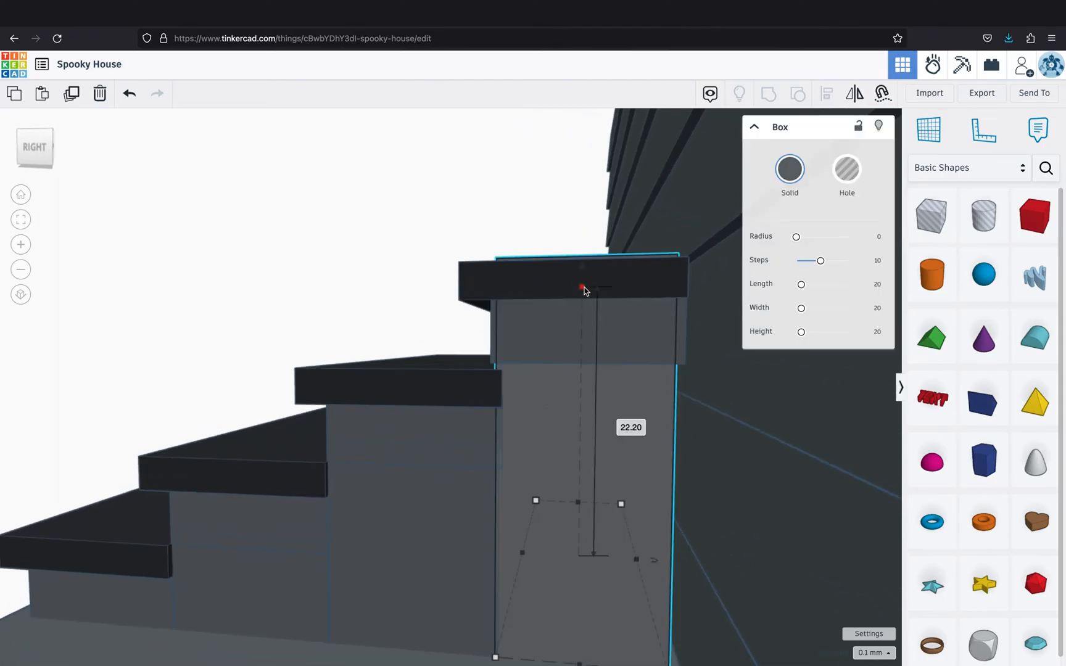
{"action": "left_click_drag", "start_coordinate": [582, 287], "coordinate": [582, 297]}
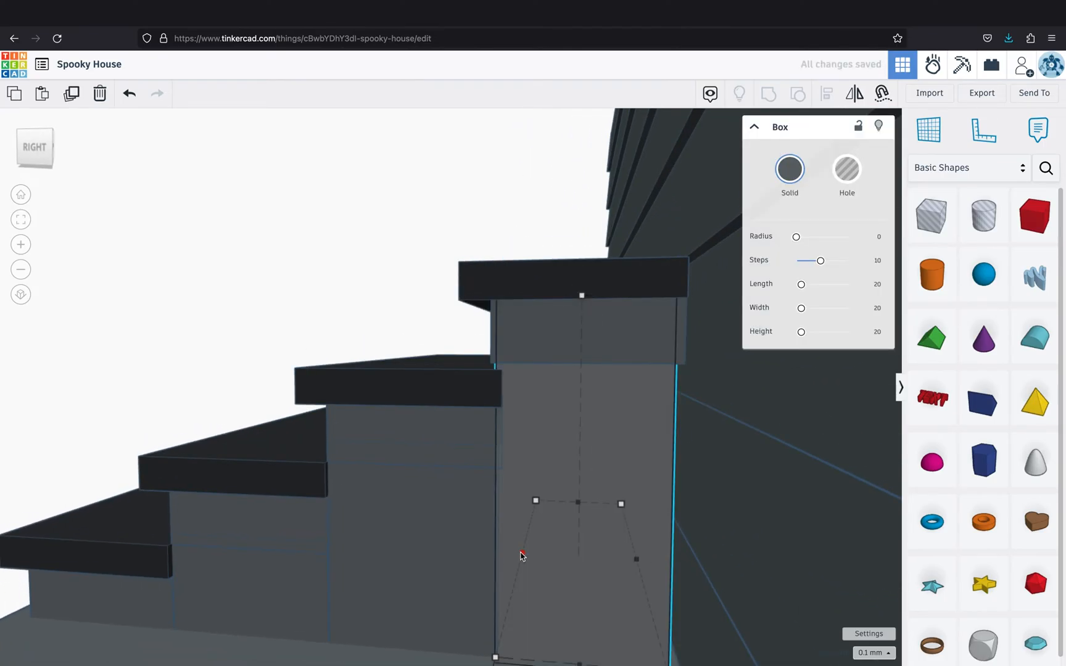
{"action": "left_click_drag", "start_coordinate": [521, 552], "coordinate": [525, 552]}
{"action": "left_click", "coordinate": [342, 273]}
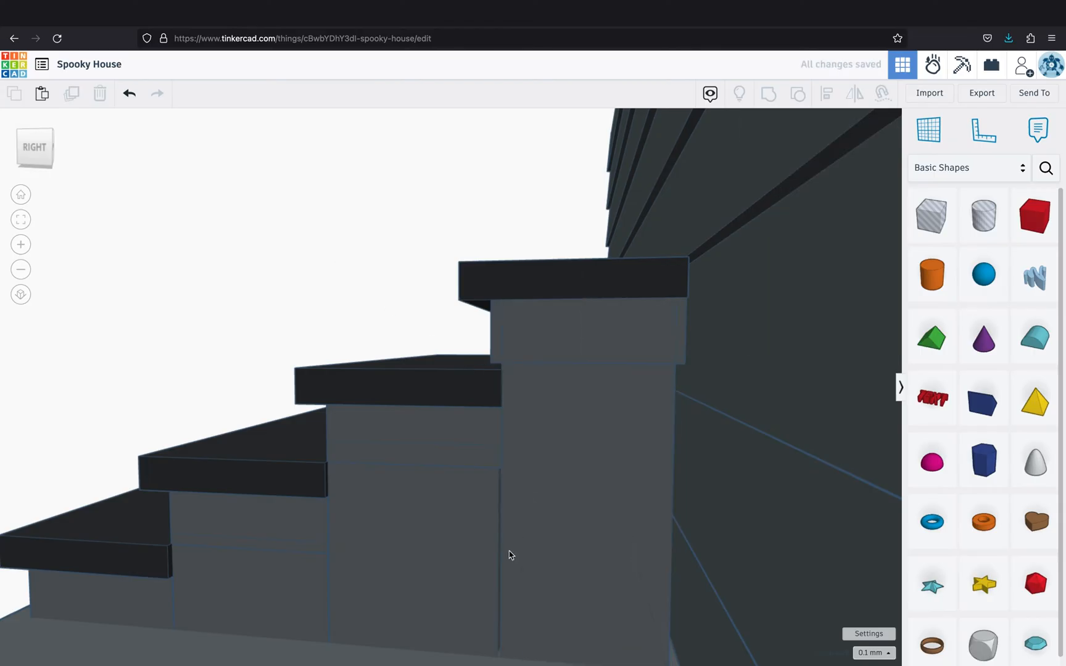
Resize the top step's tread and short grey block together to a depth of about 11.08 mm
{"action": "left_click", "coordinate": [497, 595]}
{"action": "left_click", "coordinate": [530, 352]}
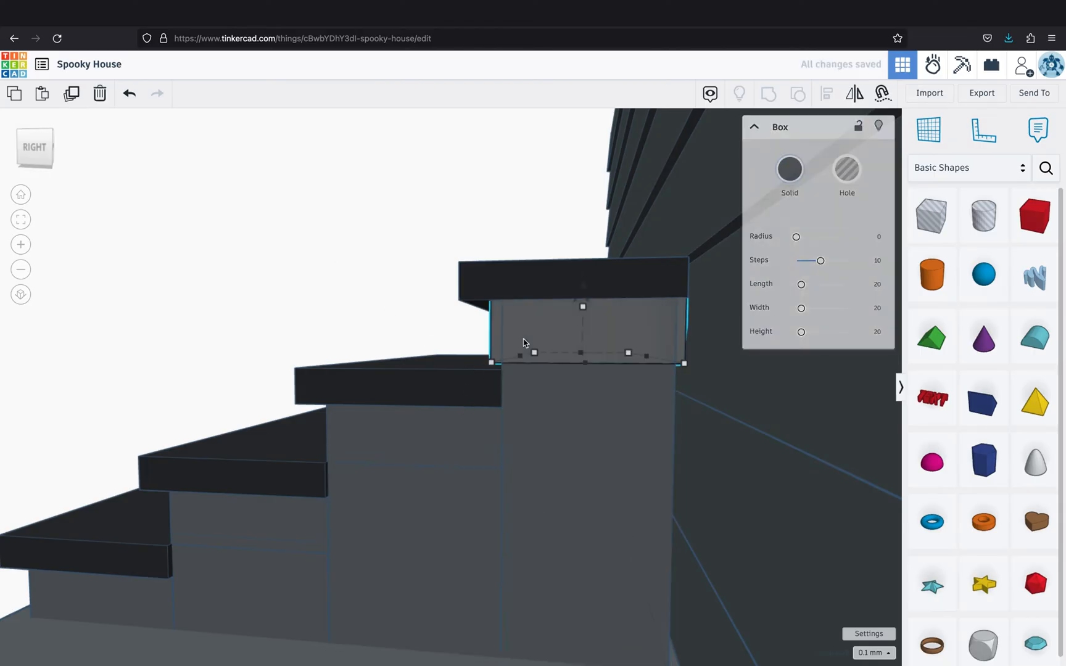
{"action": "left_click", "coordinate": [496, 289], "text": "shift"}
{"action": "mouse_move", "coordinate": [502, 359]}
{"action": "left_mouse_down"}
{"action": "mouse_move", "coordinate": [512, 361]}
{"action": "mouse_move", "coordinate": [500, 358]}
{"action": "left_mouse_up"}
{"action": "right_click_drag", "start_coordinate": [390, 310], "coordinate": [404, 315]}
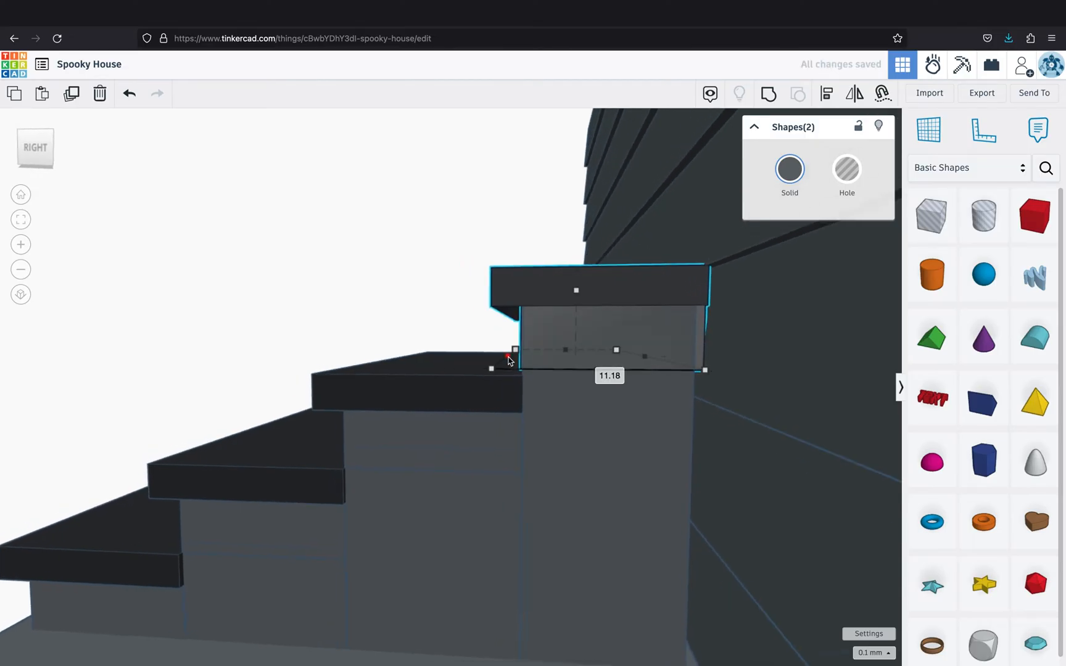
{"action": "left_click_drag", "start_coordinate": [508, 360], "coordinate": [510, 362]}
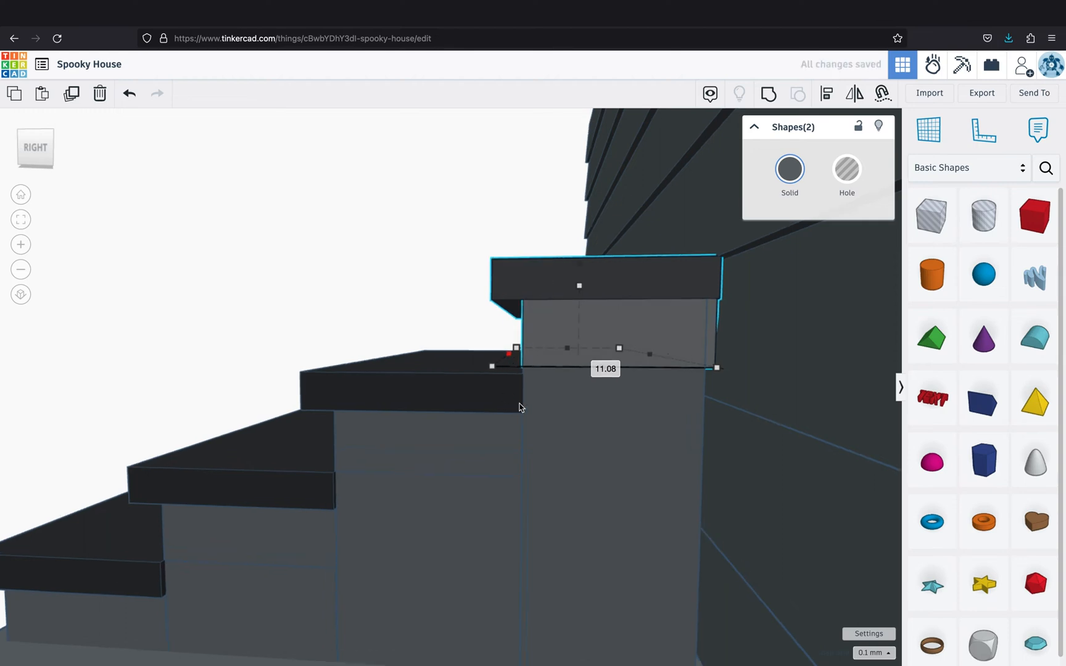
{"action": "key", "text": "Escape"}
Group the staircase treads and grey support blocks into one shape and keep their original colours with the Multicolor option
{"action": "scroll", "coordinate": [322, 372], "scroll_direction": "down", "scroll_amount": 5}
{"action": "right_click_drag", "start_coordinate": [278, 392], "coordinate": [450, 431]}
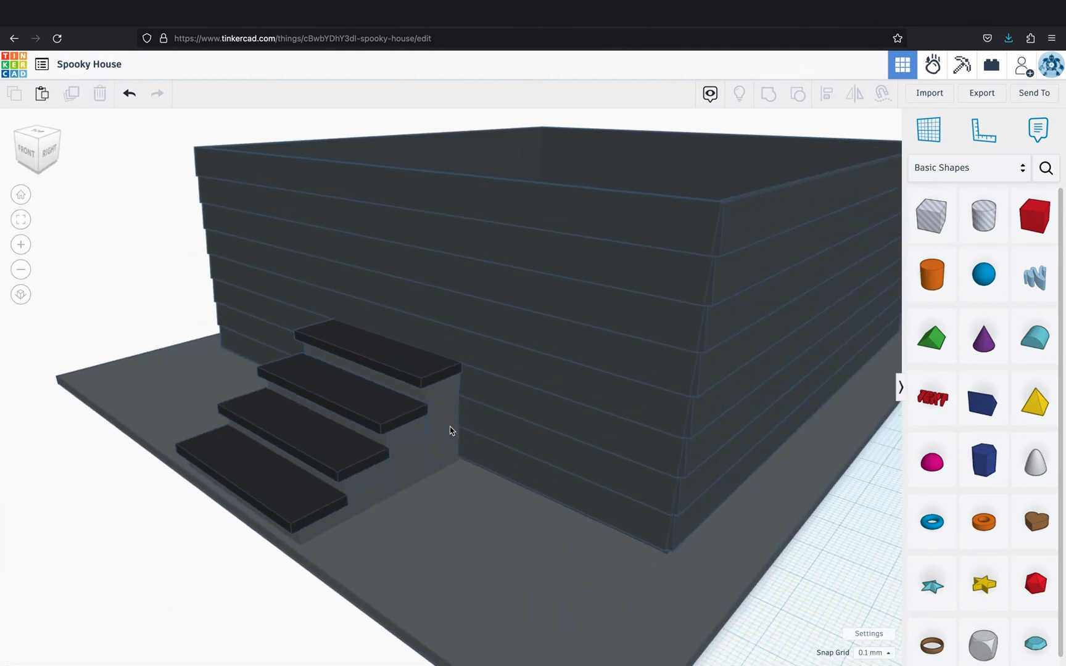
{"action": "left_click", "coordinate": [336, 519]}
{"action": "left_click", "coordinate": [370, 474], "text": "shift"}
{"action": "left_click", "coordinate": [333, 410], "text": "shift"}
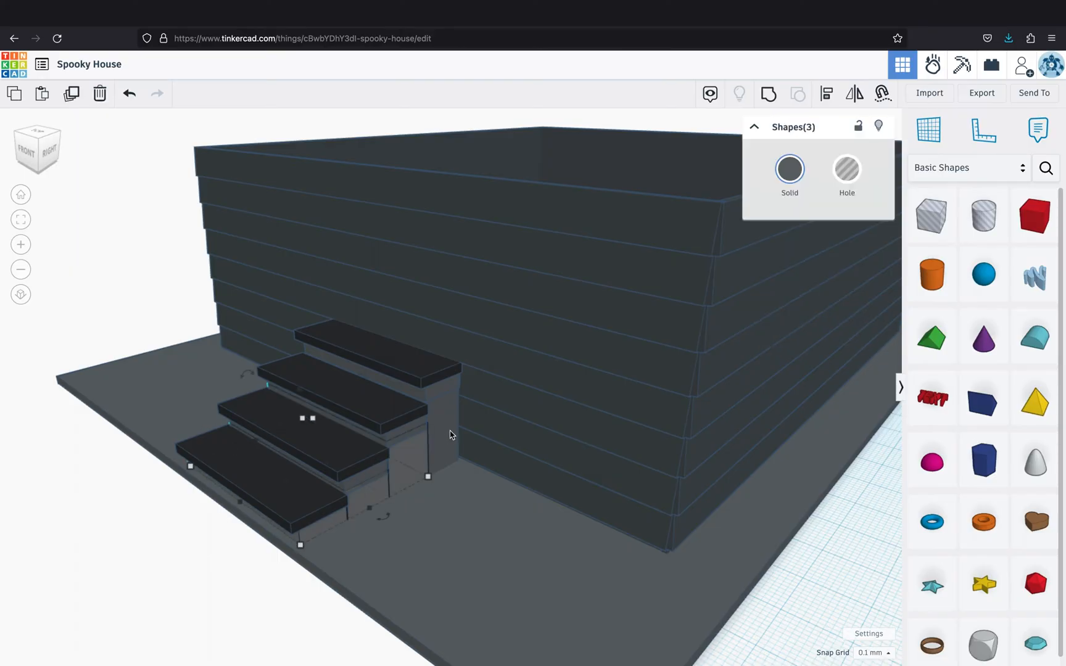
{"action": "left_click", "coordinate": [441, 389], "text": "shift"}
{"action": "right_click_drag", "start_coordinate": [397, 448], "coordinate": [173, 372]}
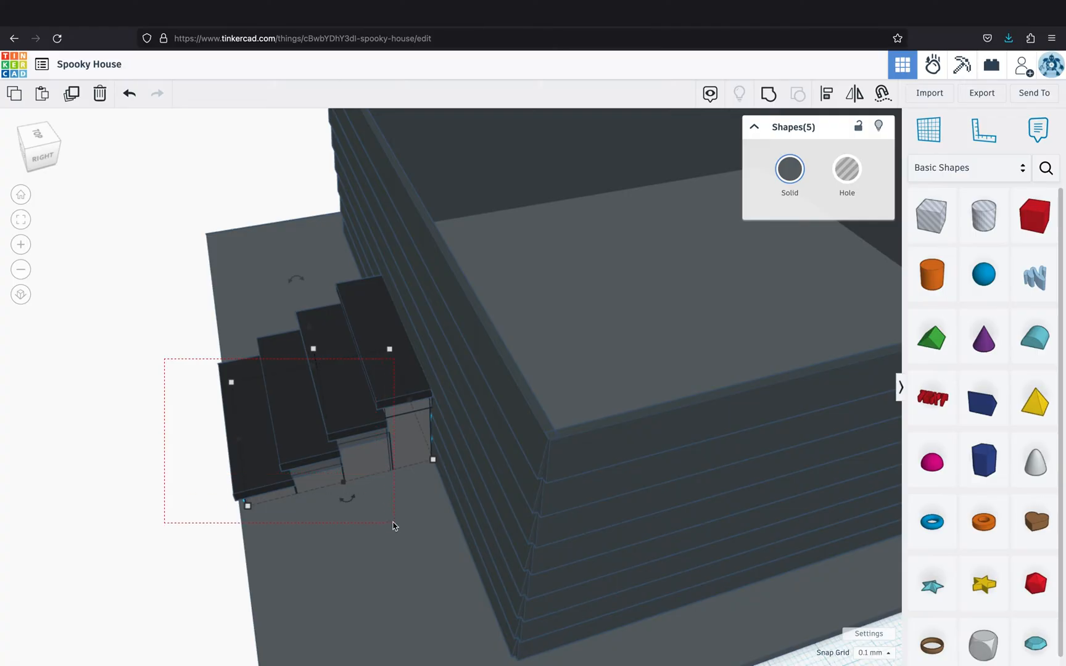
{"action": "left_click_drag", "start_coordinate": [393, 525], "coordinate": [389, 555]}
{"action": "left_click", "coordinate": [769, 93]}
{"action": "left_click", "coordinate": [789, 169]}
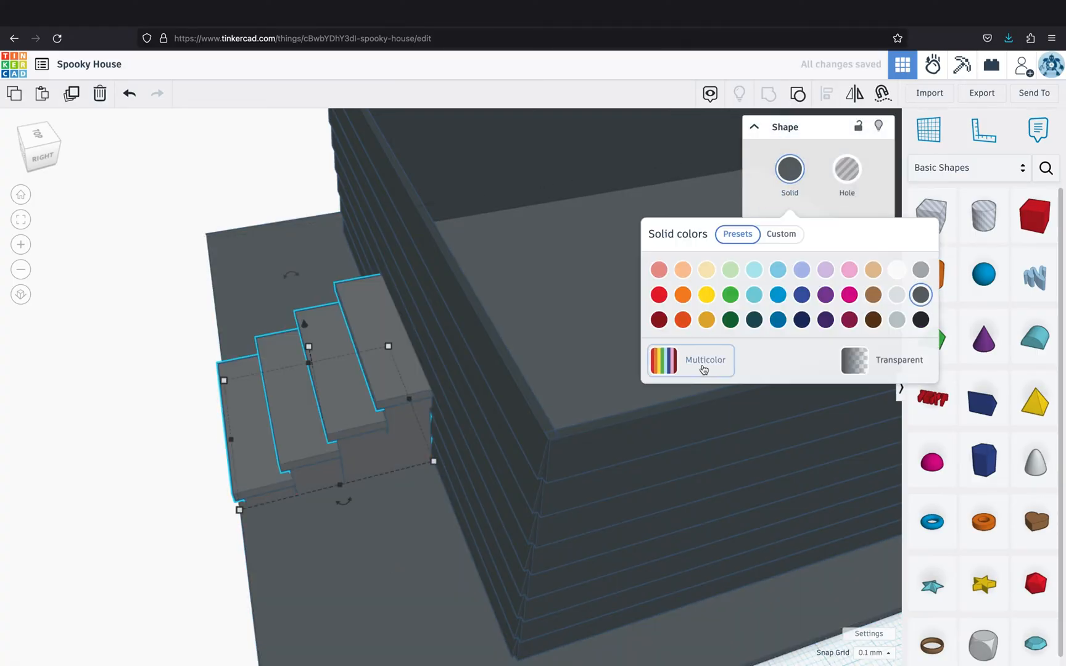
{"action": "left_click", "coordinate": [703, 369]}
{"action": "left_click", "coordinate": [202, 409]}
Select the separate tall support under the top step and slightly adjust its front edge
{"action": "right_click_drag", "start_coordinate": [216, 471], "coordinate": [369, 440]}
{"action": "scroll", "coordinate": [388, 436], "scroll_direction": "up", "scroll_amount": 5}
{"action": "scroll", "coordinate": [388, 435], "scroll_direction": "down", "scroll_amount": 3}
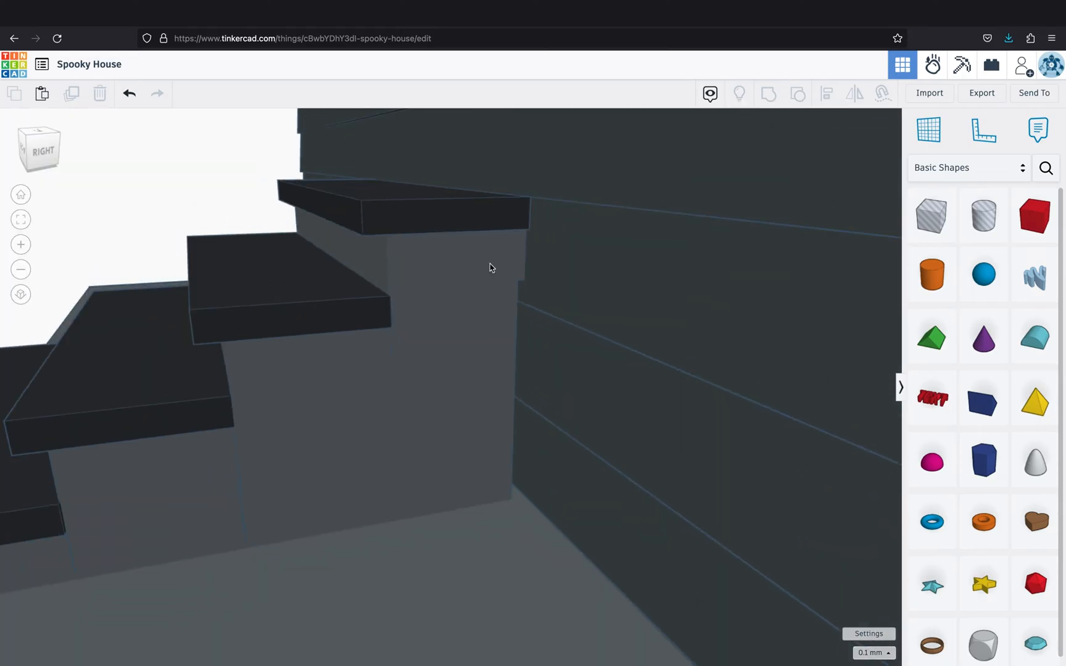
{"action": "left_click", "coordinate": [495, 321]}
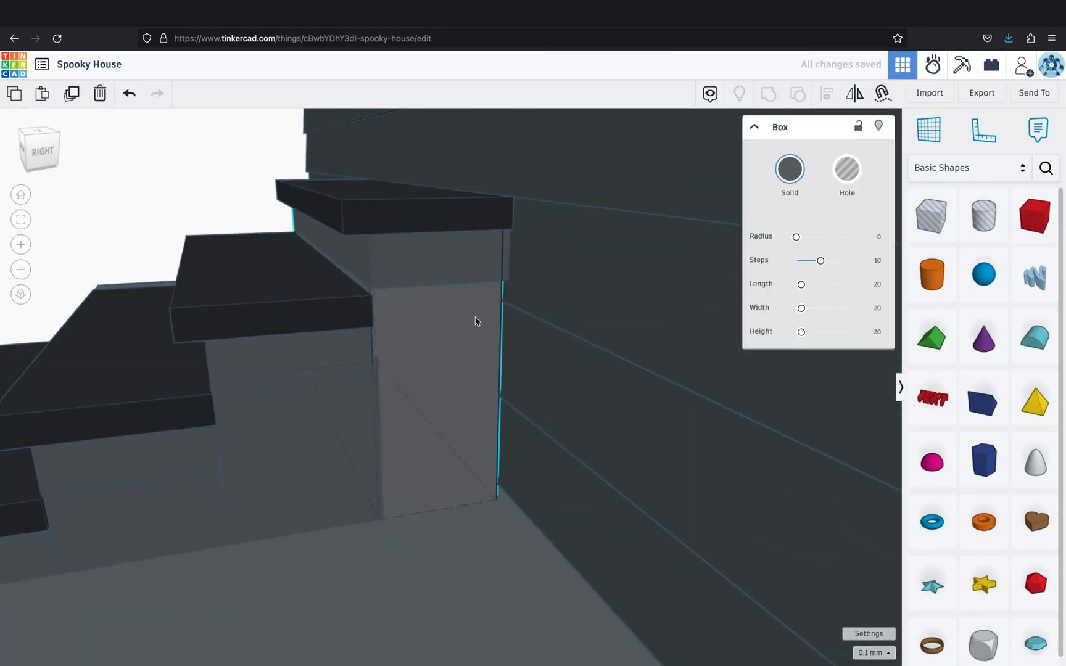
{"action": "right_click_drag", "start_coordinate": [475, 319], "coordinate": [430, 460]}
{"action": "left_click_drag", "start_coordinate": [393, 417], "coordinate": [396, 417]}
{"action": "left_click", "coordinate": [184, 186]}
Try to raise the house walls together above the base slab, and undo the move
{"action": "scroll", "coordinate": [186, 245], "scroll_direction": "down", "scroll_amount": 3}
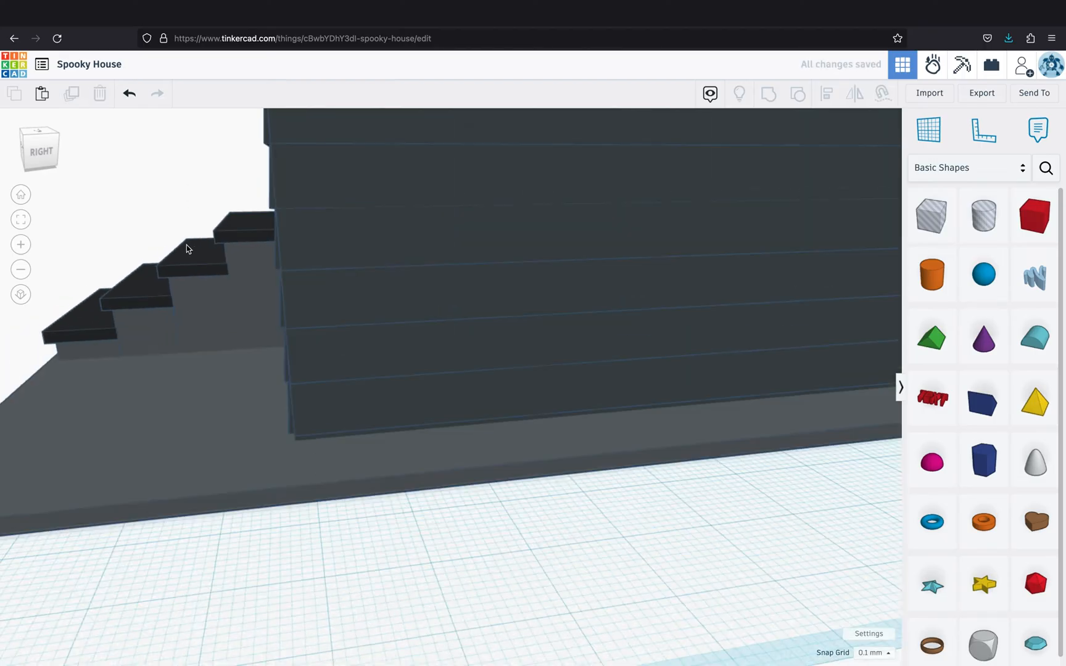
{"action": "right_click_drag", "start_coordinate": [186, 245], "coordinate": [319, 334]}
{"action": "scroll", "coordinate": [188, 414], "scroll_direction": "down", "scroll_amount": 3}
{"action": "right_click_drag", "start_coordinate": [98, 578], "coordinate": [111, 536]}
{"action": "left_click", "coordinate": [349, 411]}
{"action": "scroll", "coordinate": [348, 412], "scroll_direction": "down", "scroll_amount": 3}
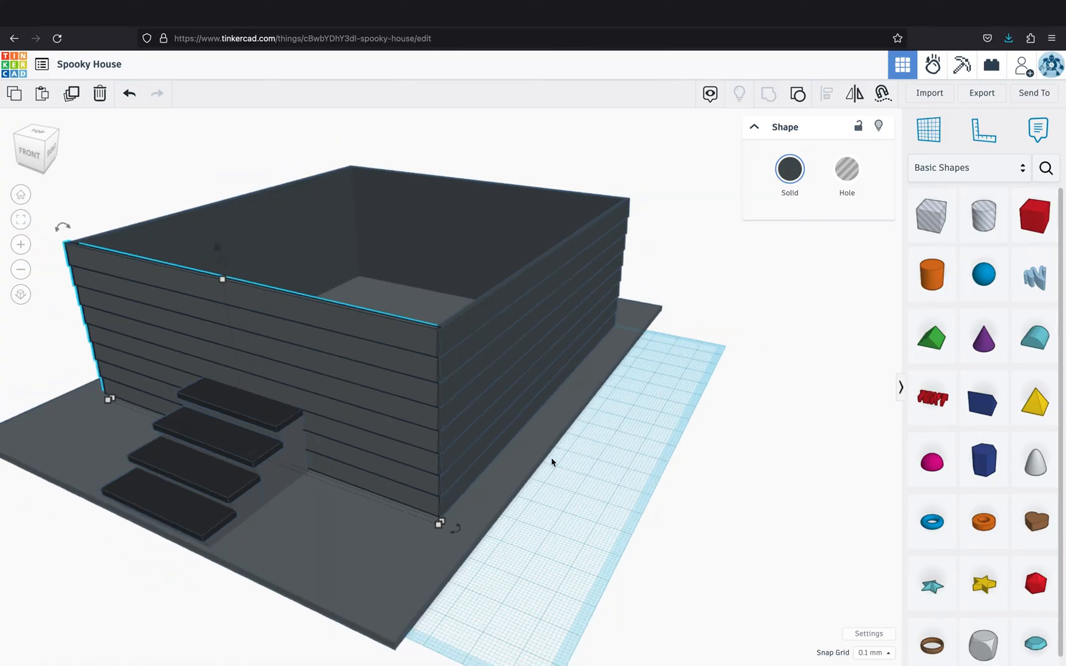
{"action": "right_click_drag", "start_coordinate": [554, 463], "coordinate": [611, 228]}
{"action": "left_click_drag", "start_coordinate": [626, 217], "coordinate": [47, 330]}
{"action": "left_click_drag", "start_coordinate": [362, 249], "coordinate": [361, 174]}
{"action": "key", "text": "ctrl+z"}
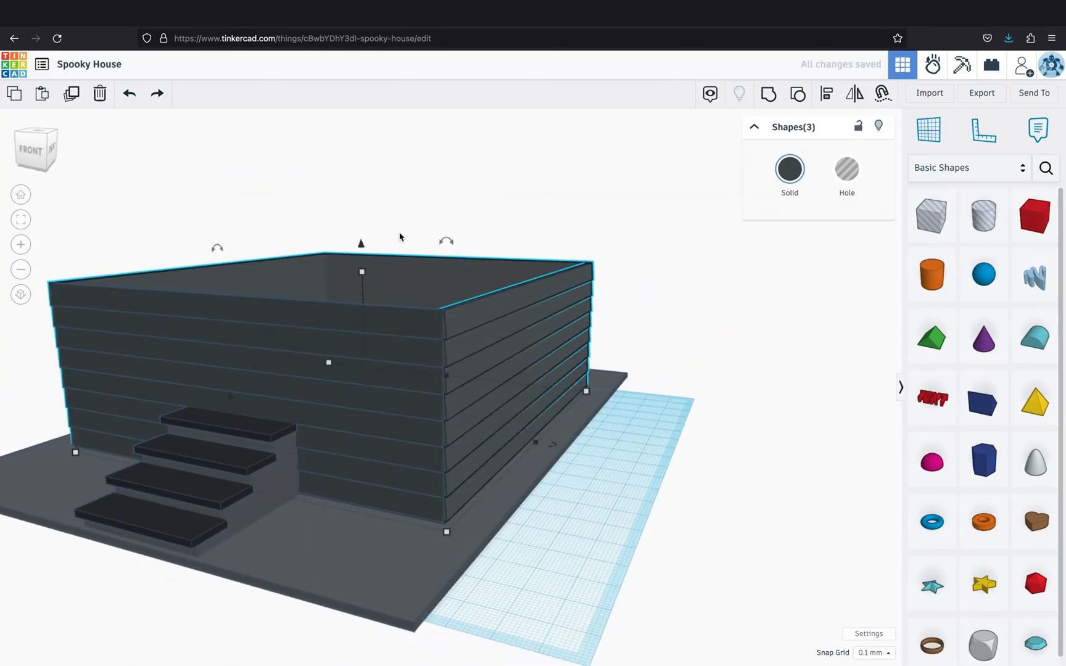
Select all four walls without the base slab and raise them to about the height of the top step
{"action": "left_click_drag", "start_coordinate": [655, 140], "coordinate": [68, 356]}
{"action": "left_click_drag", "start_coordinate": [355, 246], "coordinate": [352, 205]}
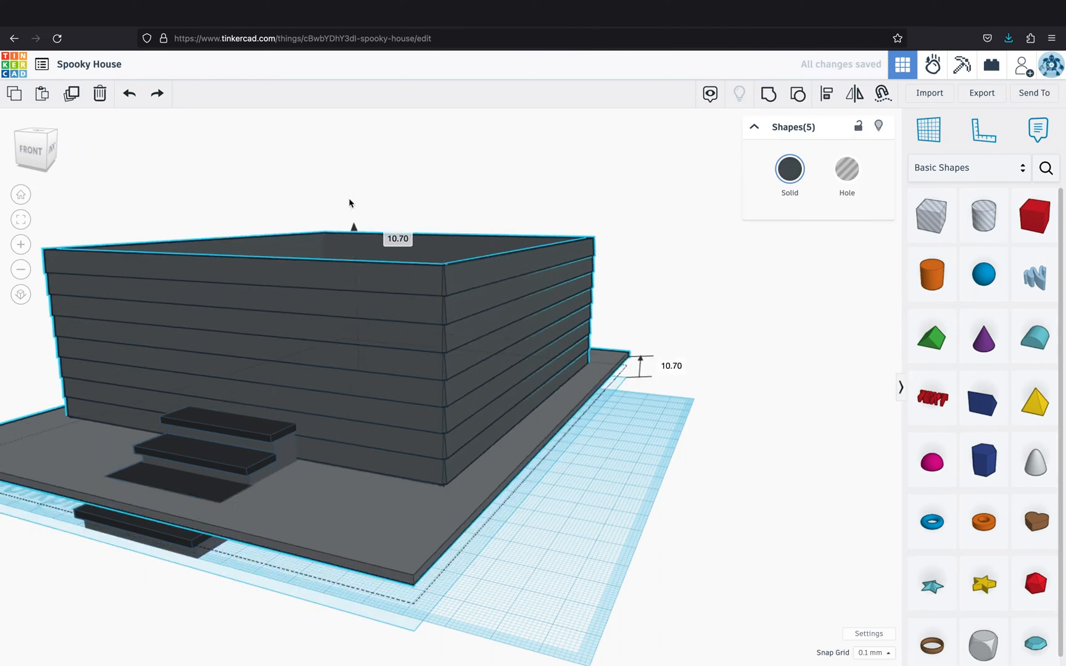
{"action": "key", "text": "ctrl+z"}
{"action": "left_click", "coordinate": [384, 542], "text": "shift"}
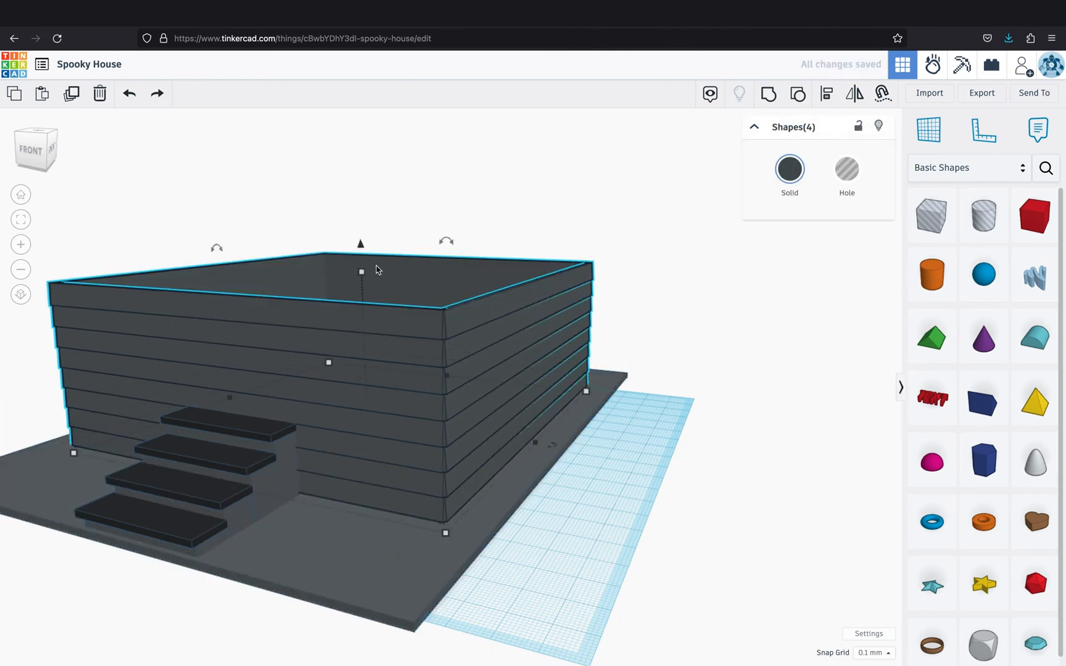
{"action": "left_click_drag", "start_coordinate": [362, 248], "coordinate": [359, 181]}
Place a box on the base slab beneath the raised walls' front corner and colour it black
{"action": "right_click_drag", "start_coordinate": [602, 484], "coordinate": [589, 507]}
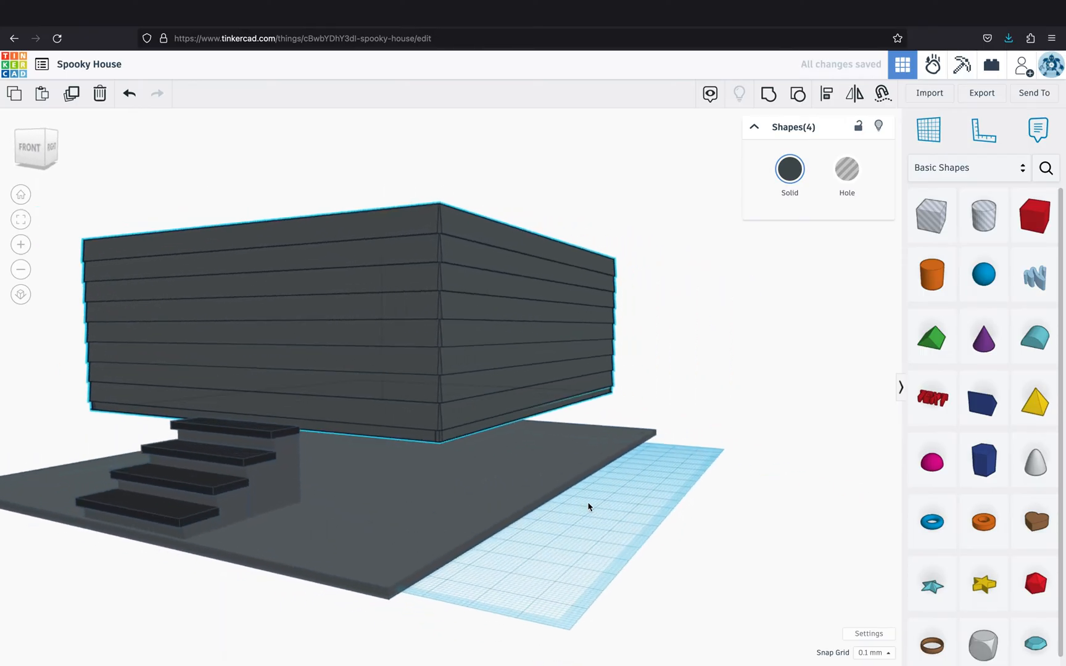
{"action": "left_click", "coordinate": [595, 546]}
{"action": "left_click_drag", "start_coordinate": [515, 335], "coordinate": [380, 516]}
{"action": "right_click_drag", "start_coordinate": [380, 517], "coordinate": [383, 543]}
{"action": "left_click", "coordinate": [801, 175]}
{"action": "left_click", "coordinate": [920, 320]}
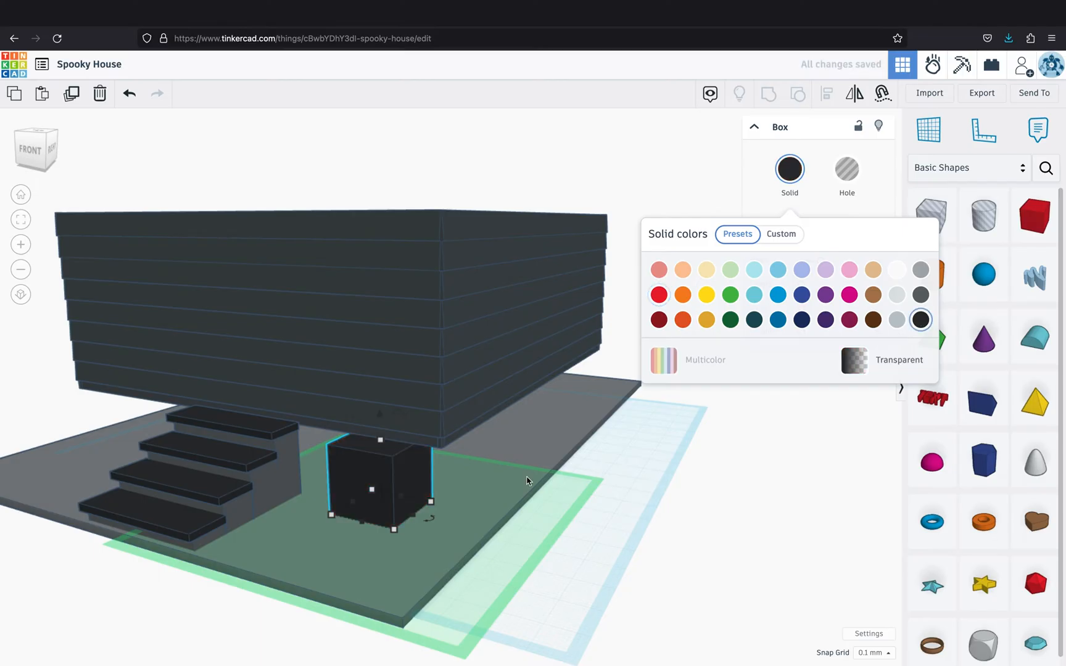
Stretch the black box into a foundation about 149 mm wide that spans the full depth beneath the four raised walls
{"action": "left_click_drag", "start_coordinate": [400, 495], "coordinate": [553, 434]}
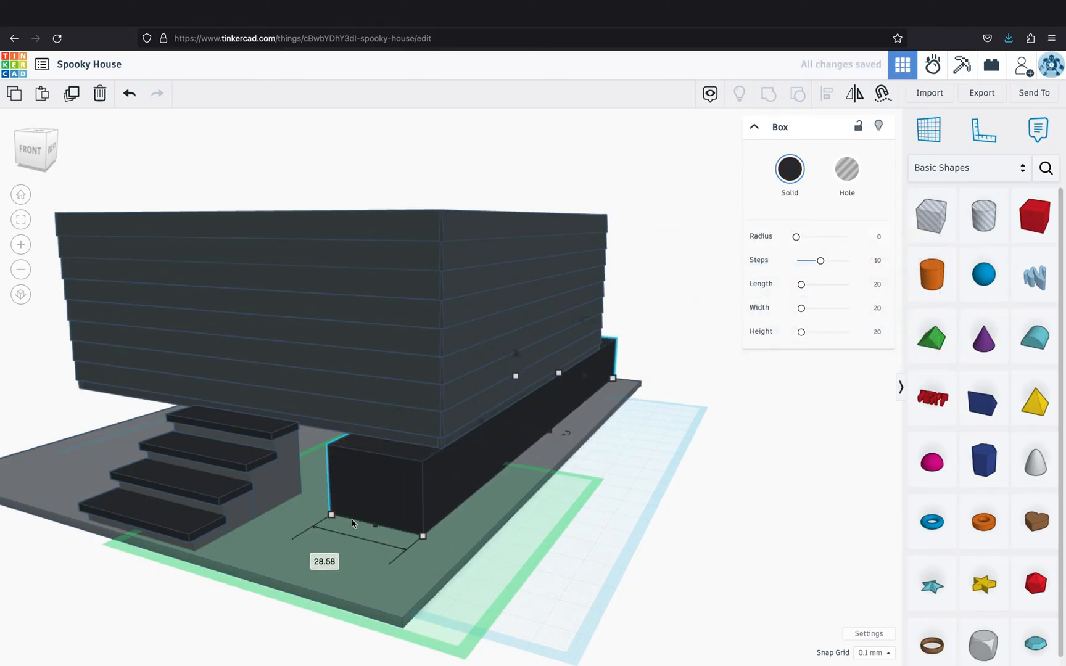
{"action": "right_click_drag", "start_coordinate": [352, 524], "coordinate": [419, 528]}
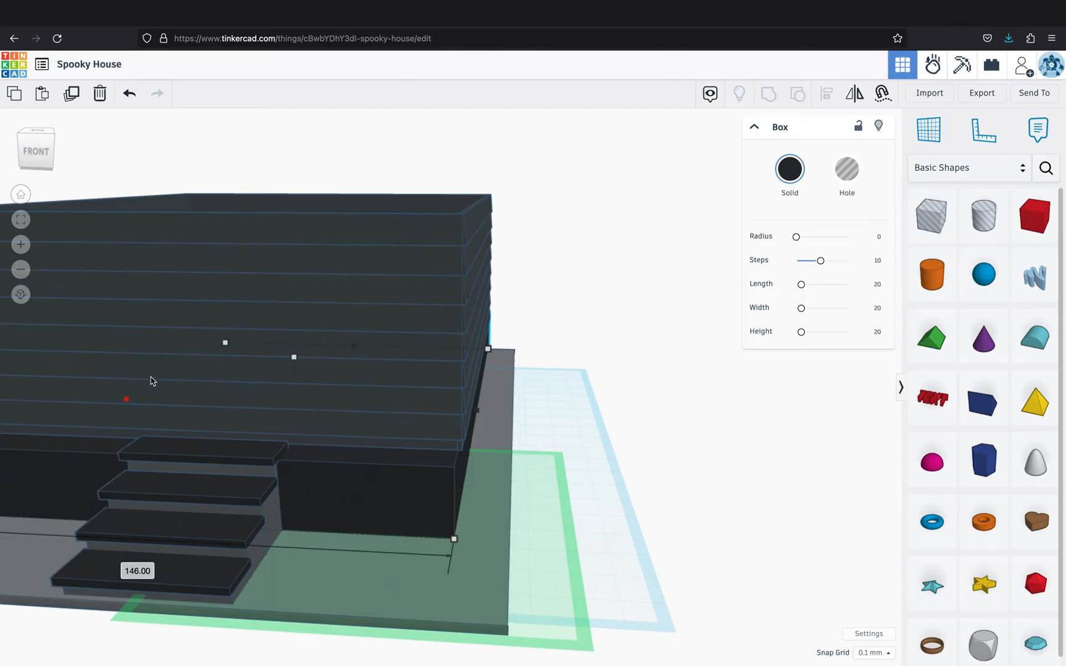
{"action": "right_click_drag", "start_coordinate": [238, 463], "coordinate": [309, 456]}
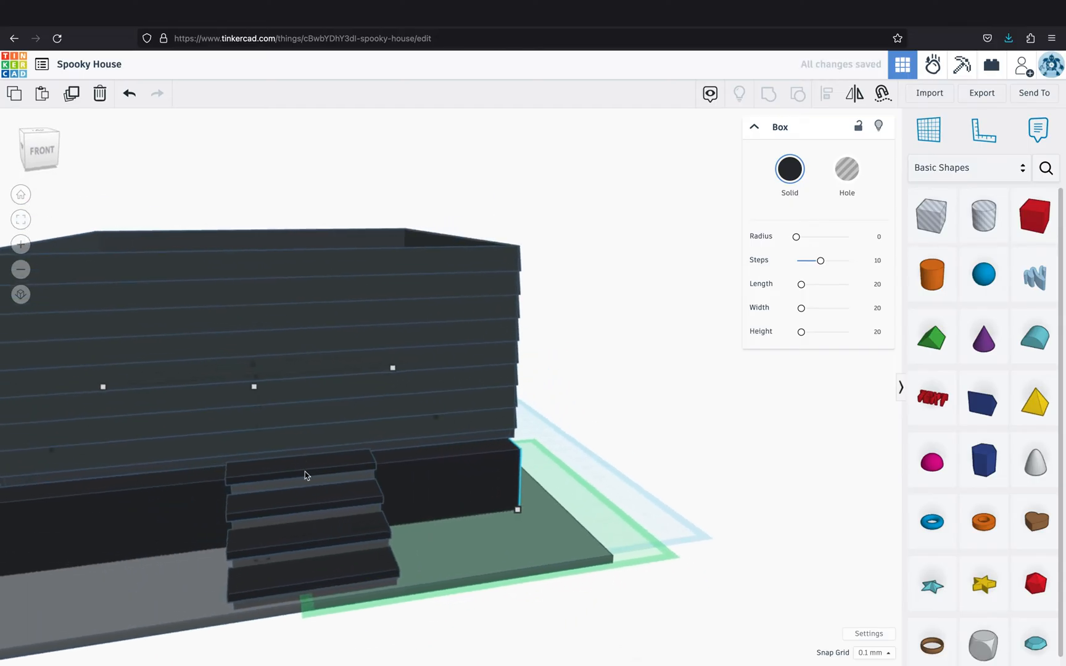
{"action": "scroll", "coordinate": [305, 476], "scroll_direction": "down", "scroll_amount": 5}
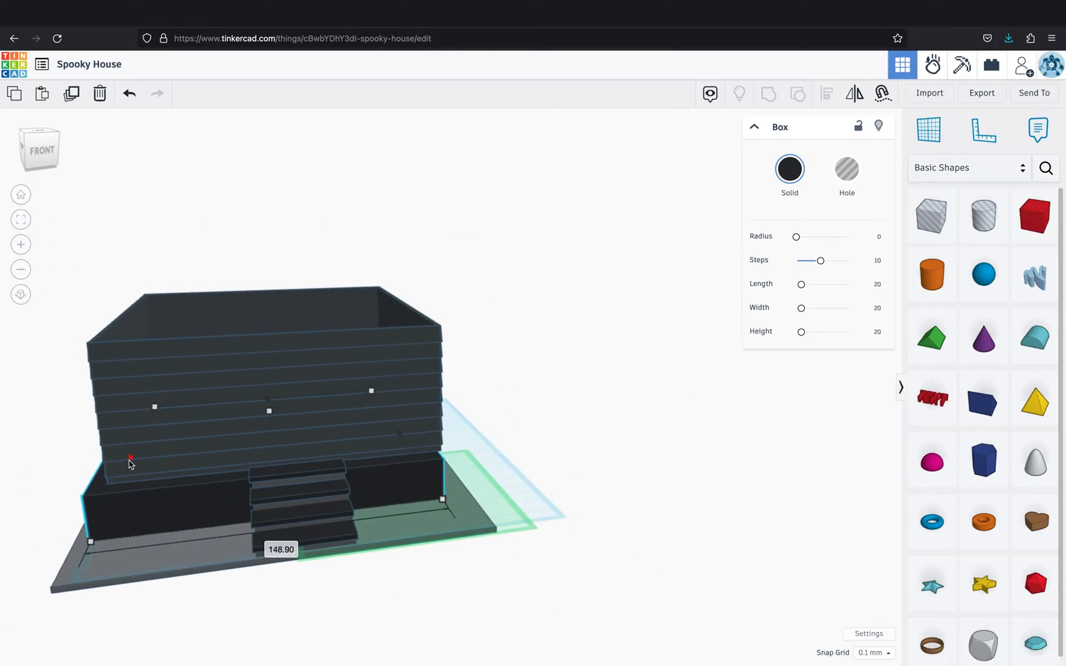
{"action": "right_click_drag", "start_coordinate": [355, 492], "coordinate": [407, 502]}
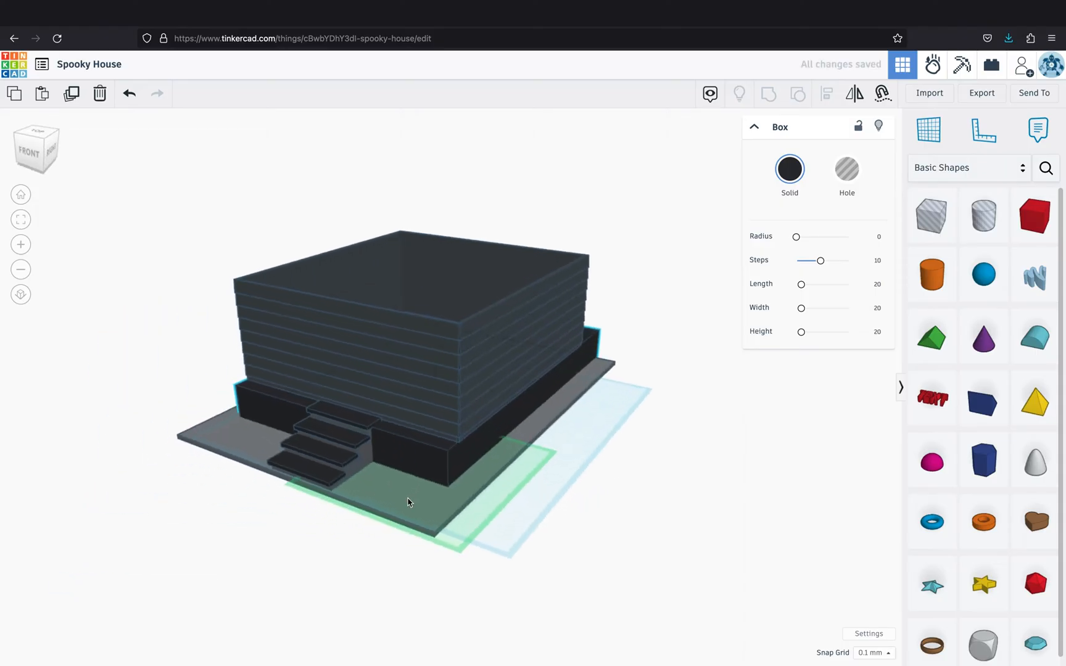
{"action": "scroll", "coordinate": [417, 428], "scroll_direction": "up", "scroll_amount": 5}
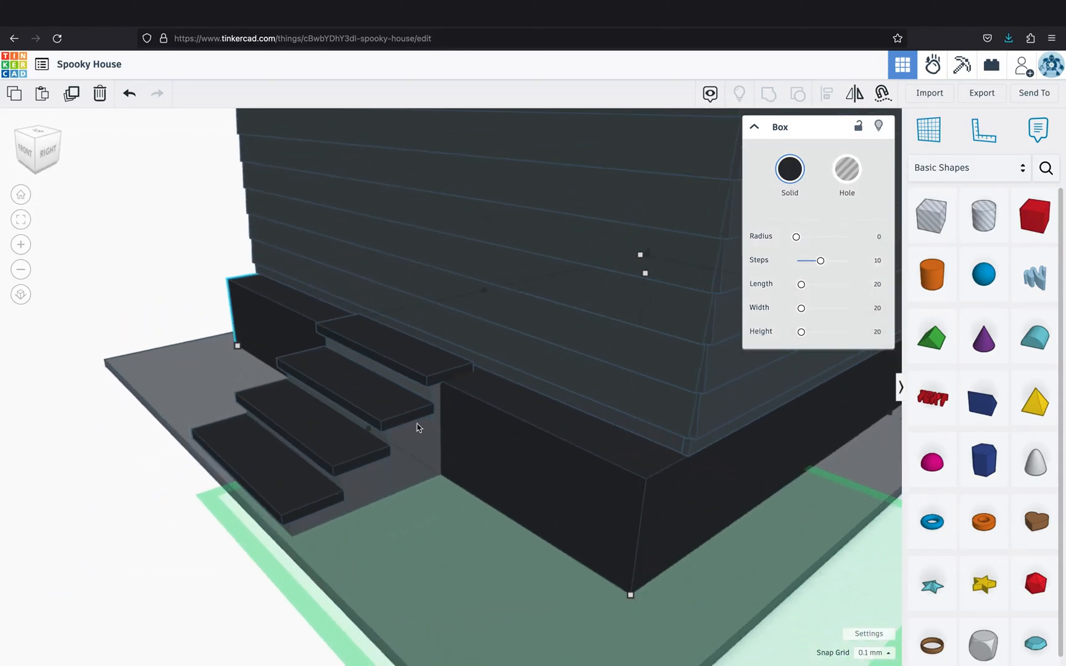
Set the snap grid to 1.0 mm and nudge the black foundation back until its front lies flush under the front wall
{"action": "left_click_drag", "start_coordinate": [645, 273], "coordinate": [647, 269]}
{"action": "scroll", "coordinate": [543, 404], "scroll_direction": "down", "scroll_amount": 1}
{"action": "right_click_drag", "start_coordinate": [470, 502], "coordinate": [76, 480]}
{"action": "left_click", "coordinate": [77, 480]}
{"action": "left_click", "coordinate": [378, 483]}
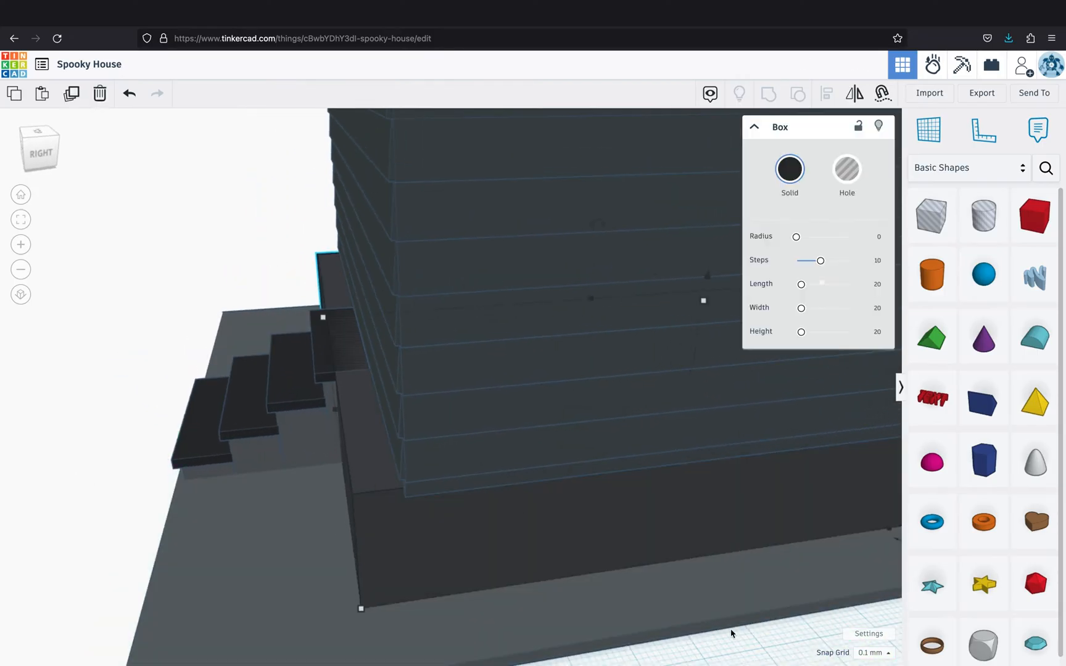
{"action": "left_click", "coordinate": [872, 653]}
{"action": "left_click", "coordinate": [870, 582]}
{"action": "key", "text": "Right"}
{"action": "key", "text": "Right"}
{"action": "key", "text": "Right"}
{"action": "key", "text": "Right"}
{"action": "key", "text": "Right"}
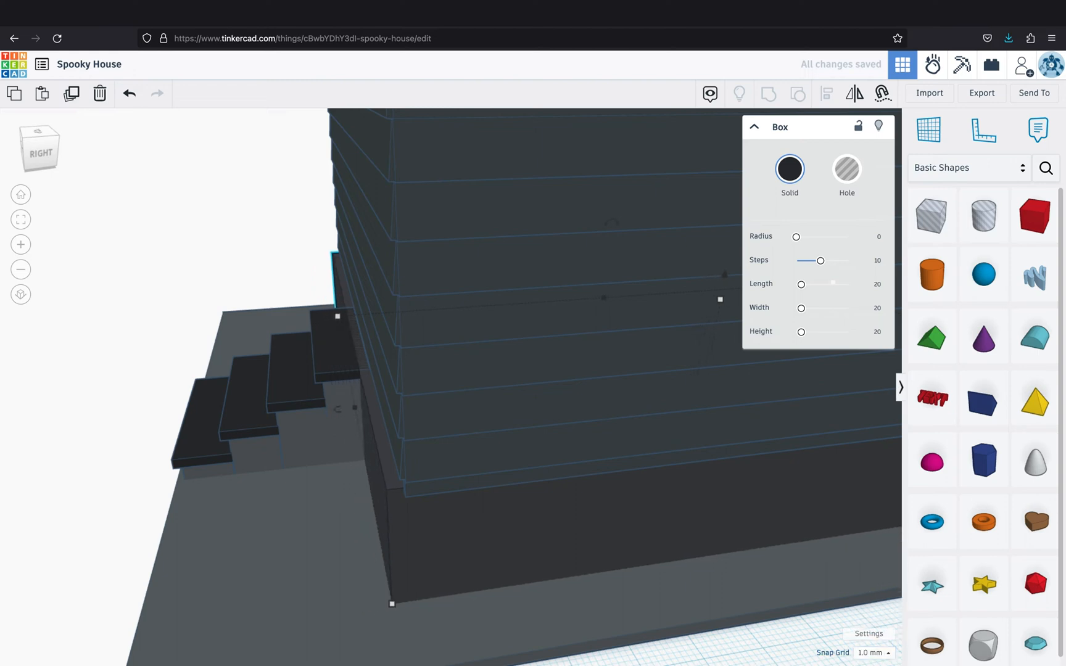
{"action": "key", "text": "Right"}
{"action": "key", "text": "Right"}
{"action": "scroll", "coordinate": [682, 532], "scroll_direction": "down", "scroll_amount": 5}
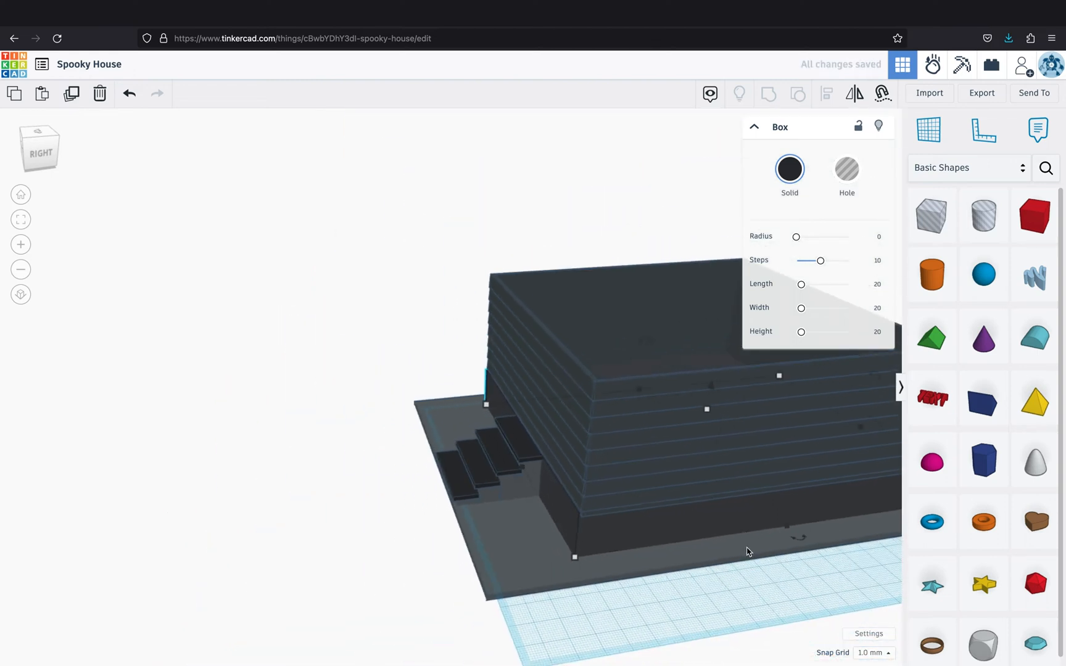
{"action": "right_click_drag", "start_coordinate": [746, 548], "coordinate": [830, 536]}
{"action": "left_click_drag", "start_coordinate": [422, 161], "coordinate": [684, 355]}
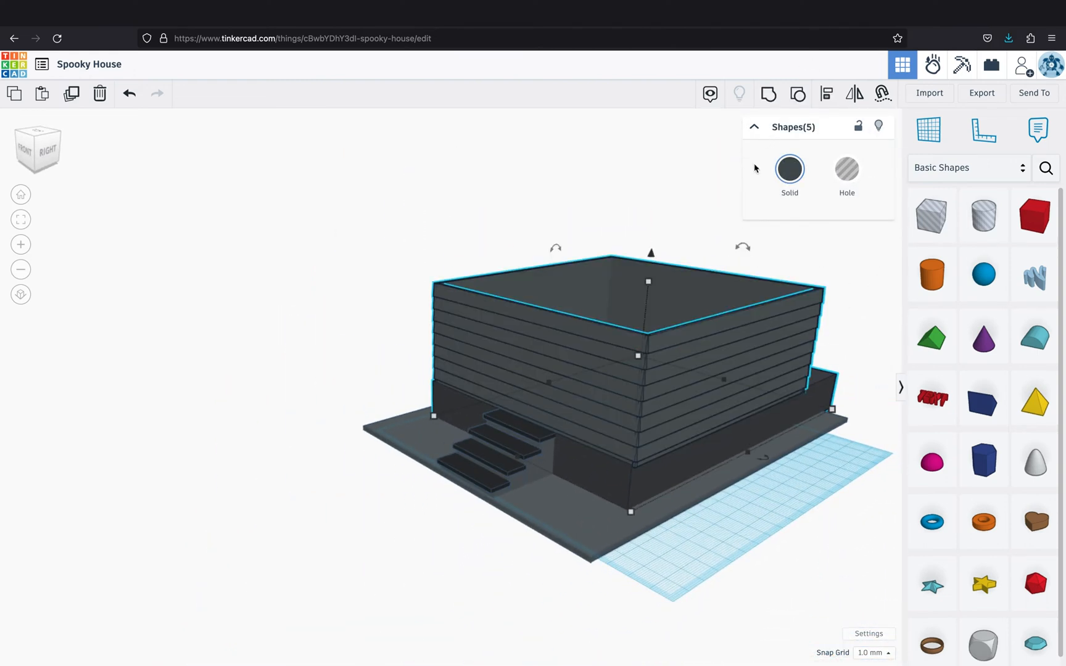
{"action": "right_click_drag", "start_coordinate": [699, 268], "coordinate": [555, 280]}
{"action": "left_click_drag", "start_coordinate": [644, 459], "coordinate": [633, 452]}
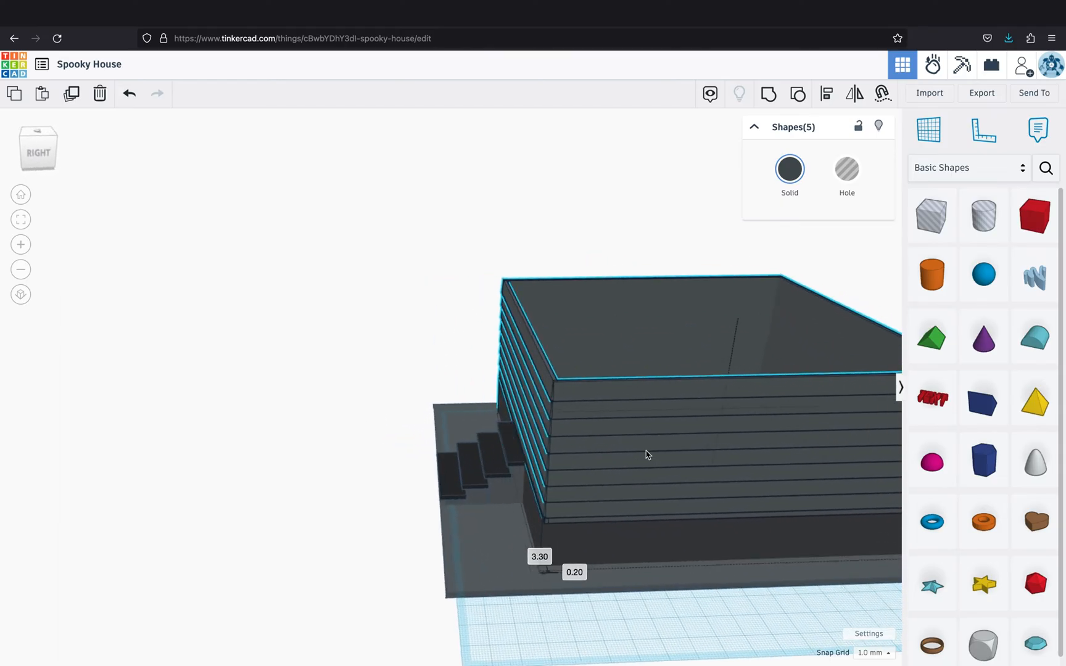
{"action": "key", "text": "super+z"}
{"action": "left_click", "coordinate": [445, 290]}
Select only the four walls and move them back about 20 mm on the foundation, leaving a porch strip behind the stairs
{"action": "right_click_drag", "start_coordinate": [445, 290], "coordinate": [466, 235]}
{"action": "left_click_drag", "start_coordinate": [448, 213], "coordinate": [789, 390]}
{"action": "right_click_drag", "start_coordinate": [789, 393], "coordinate": [743, 392]}
{"action": "key", "text": "Right"}
{"action": "key", "text": "Right"}
{"action": "key", "text": "Right"}
{"action": "key", "text": "Right"}
{"action": "key", "text": "Right"}
{"action": "key", "text": "Right"}
{"action": "key", "text": "Right"}
{"action": "key", "text": "Right"}
{"action": "key", "text": "Right"}
{"action": "key", "text": "Right"}
{"action": "key", "text": "Right"}
{"action": "key", "text": "Right"}
{"action": "key", "text": "Right"}
{"action": "key", "text": "Right"}
{"action": "key", "text": "Right"}
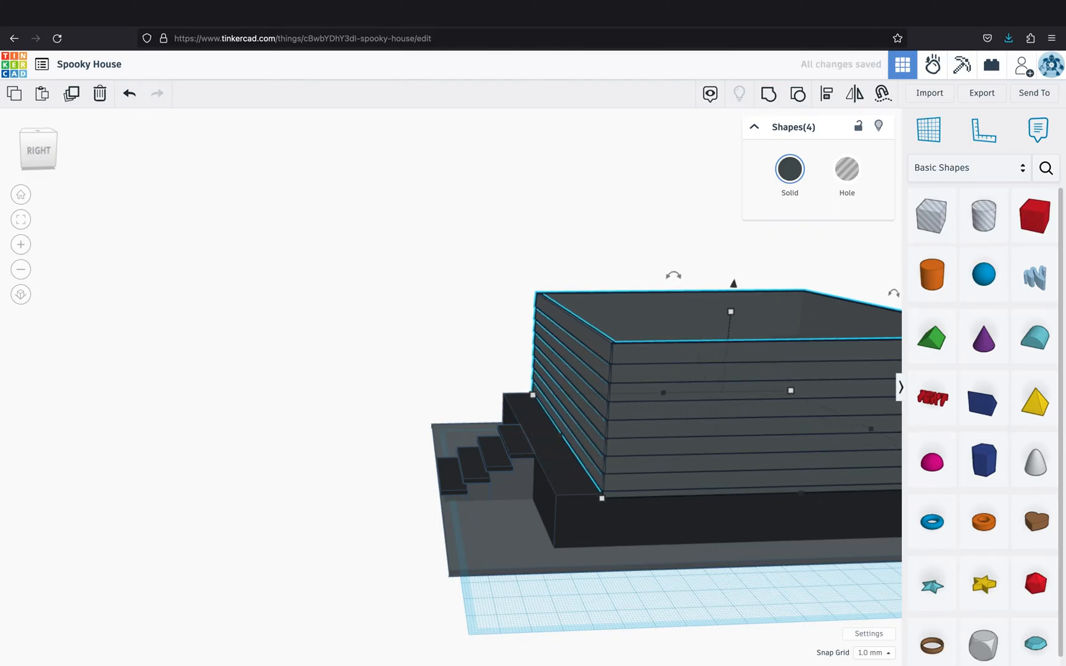
{"action": "key", "text": "Right"}
{"action": "key", "text": "Right"}
{"action": "key", "text": "Right"}
{"action": "key", "text": "Right"}
{"action": "key", "text": "Right"}
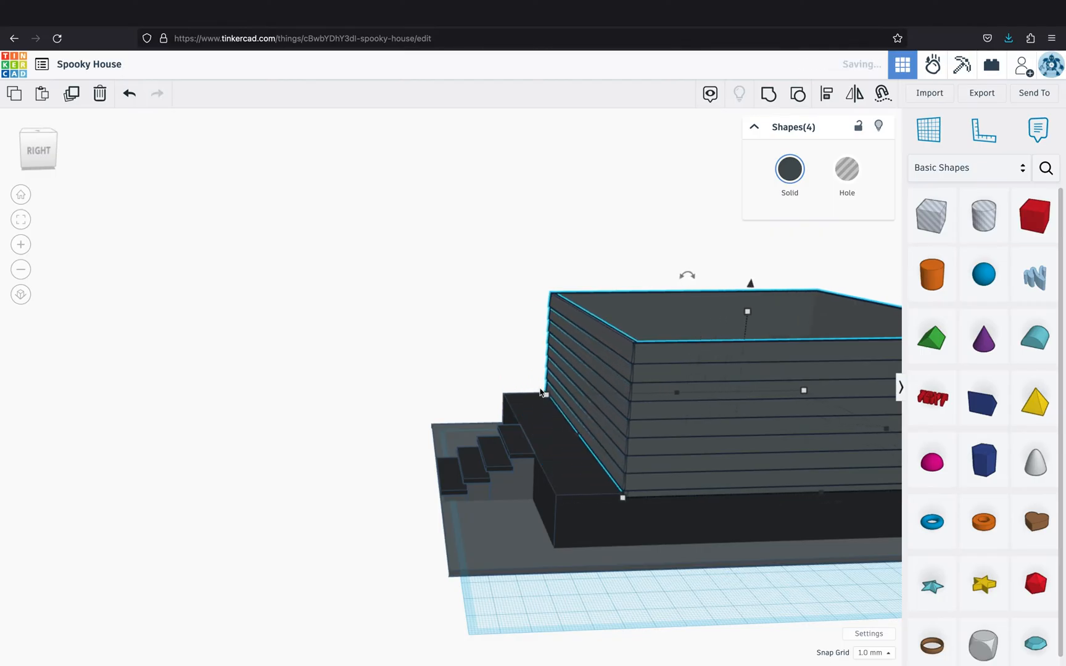
{"action": "right_click_drag", "start_coordinate": [492, 359], "coordinate": [592, 347]}
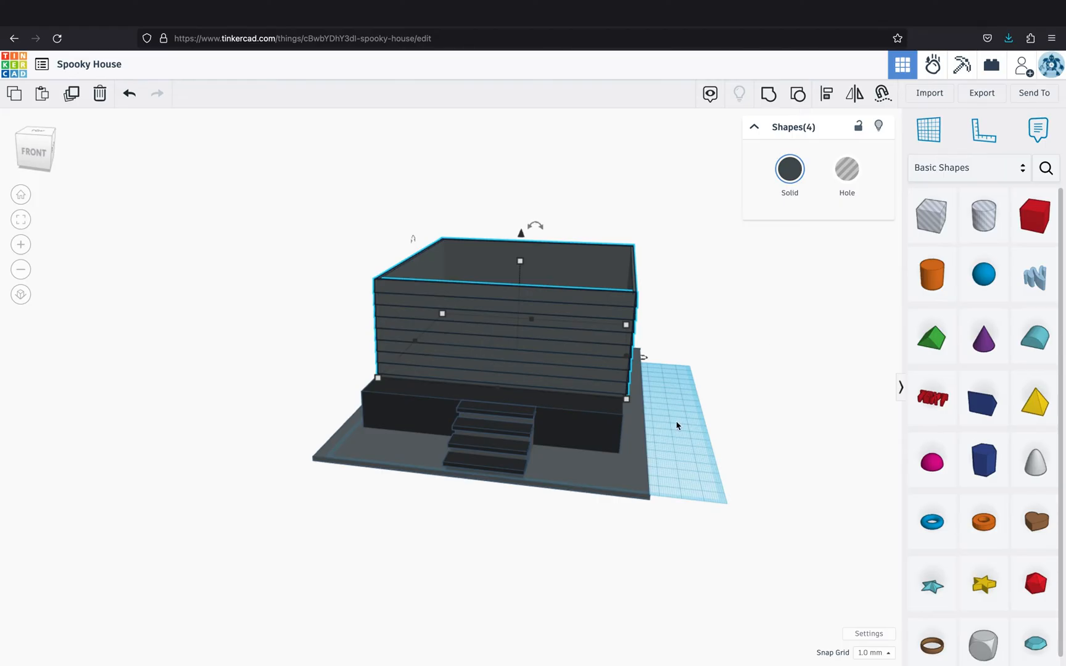
{"action": "right_click_drag", "start_coordinate": [677, 426], "coordinate": [698, 436]}
{"action": "scroll", "coordinate": [698, 436], "scroll_direction": "up", "scroll_amount": 3}
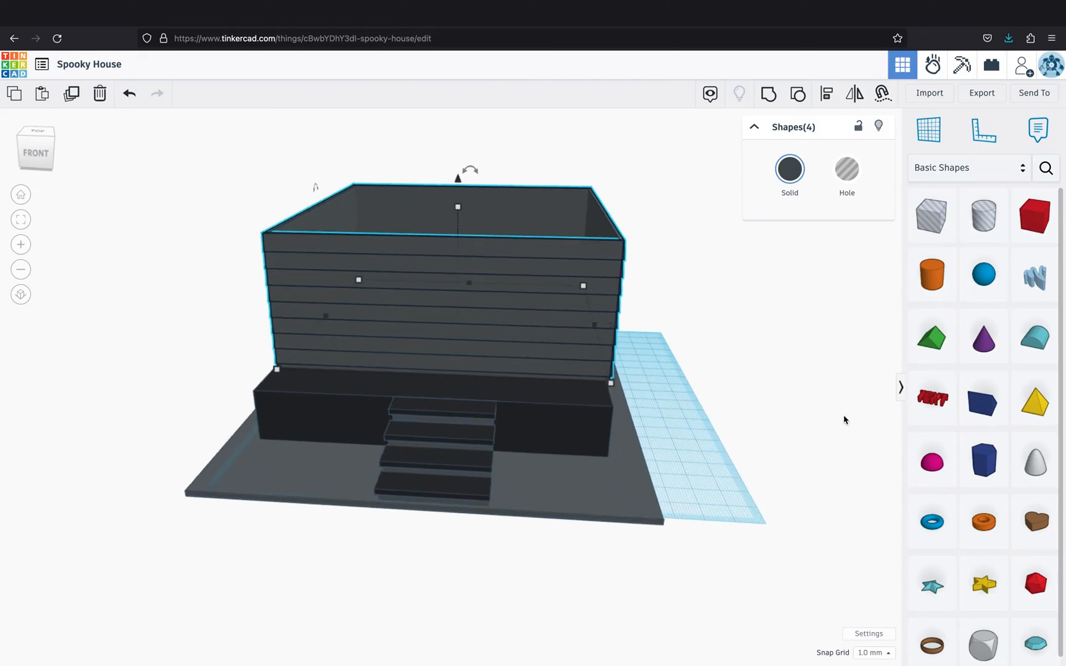
Place a 64-sided cylinder on the porch's front-left corner and size it to about 5.7 × 5.7 mm and 10 mm high
{"action": "left_click_drag", "start_coordinate": [931, 275], "coordinate": [280, 386]}
{"action": "left_click", "coordinate": [20, 221]}
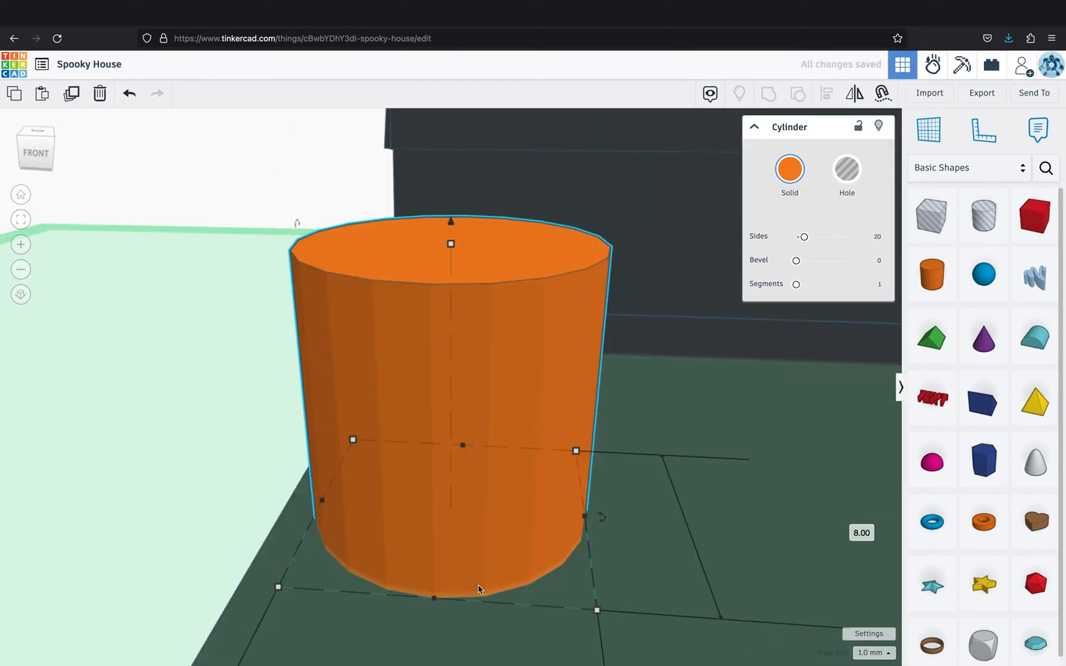
{"action": "scroll", "coordinate": [623, 554], "scroll_direction": "down", "scroll_amount": 5}
{"action": "left_click_drag", "start_coordinate": [805, 238], "coordinate": [847, 236]}
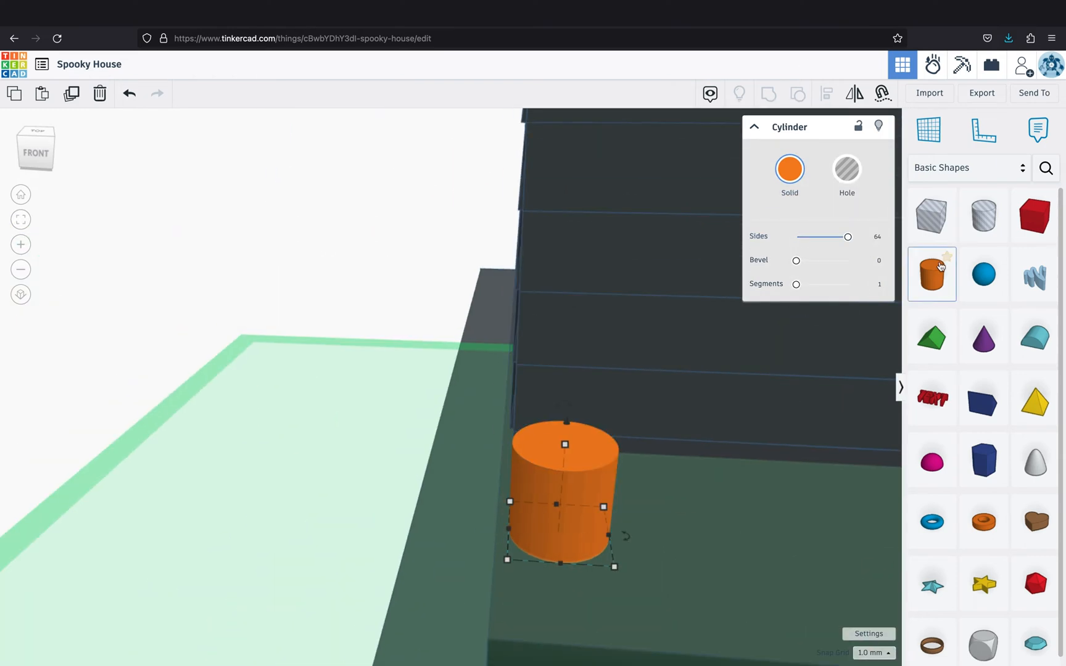
{"action": "left_click_drag", "start_coordinate": [615, 564], "coordinate": [583, 544]}
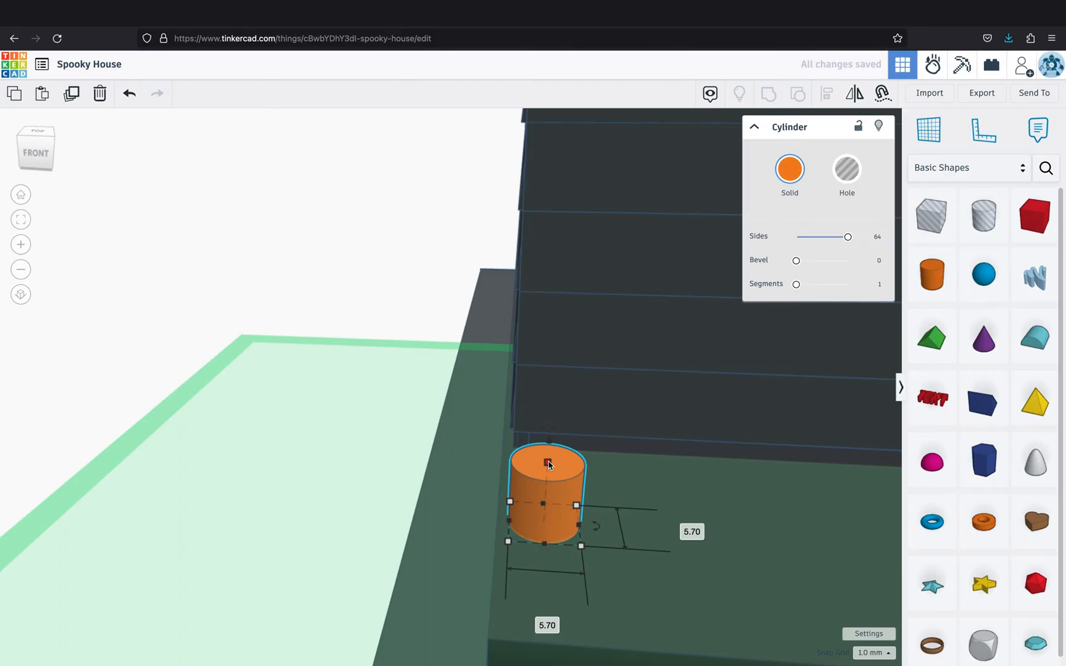
{"action": "left_click_drag", "start_coordinate": [549, 464], "coordinate": [540, 412]}
{"action": "scroll", "coordinate": [1029, 426], "scroll_direction": "down", "scroll_amount": 1}
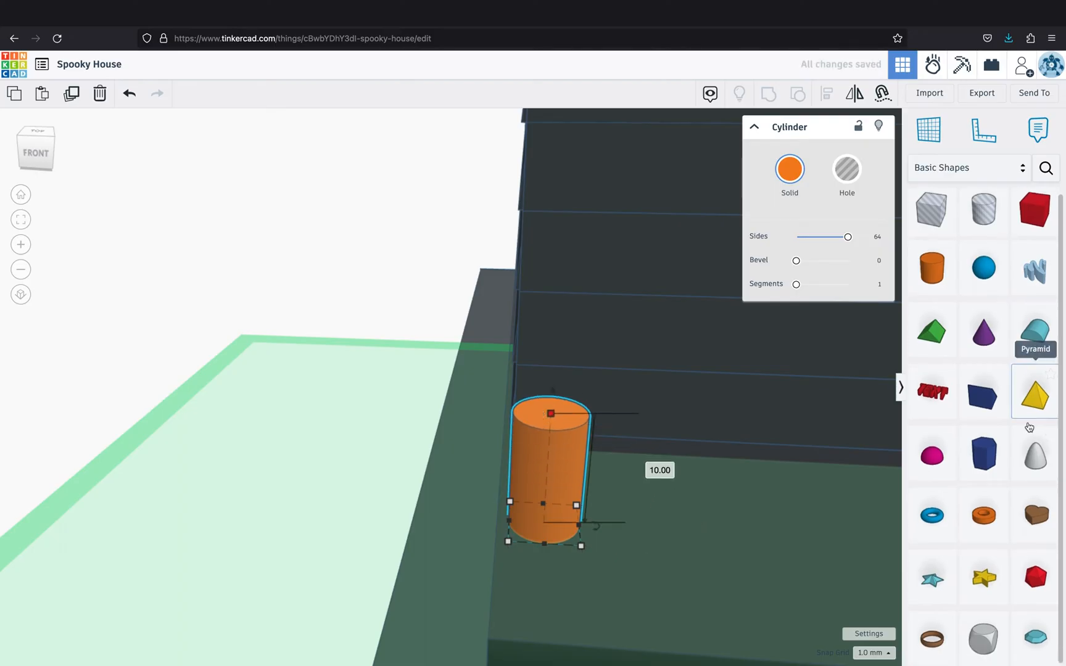
Place a paraboloid on top of the cylinder and shrink it to roughly the cylinder's diameter
{"action": "left_click_drag", "start_coordinate": [1034, 452], "coordinate": [554, 414]}
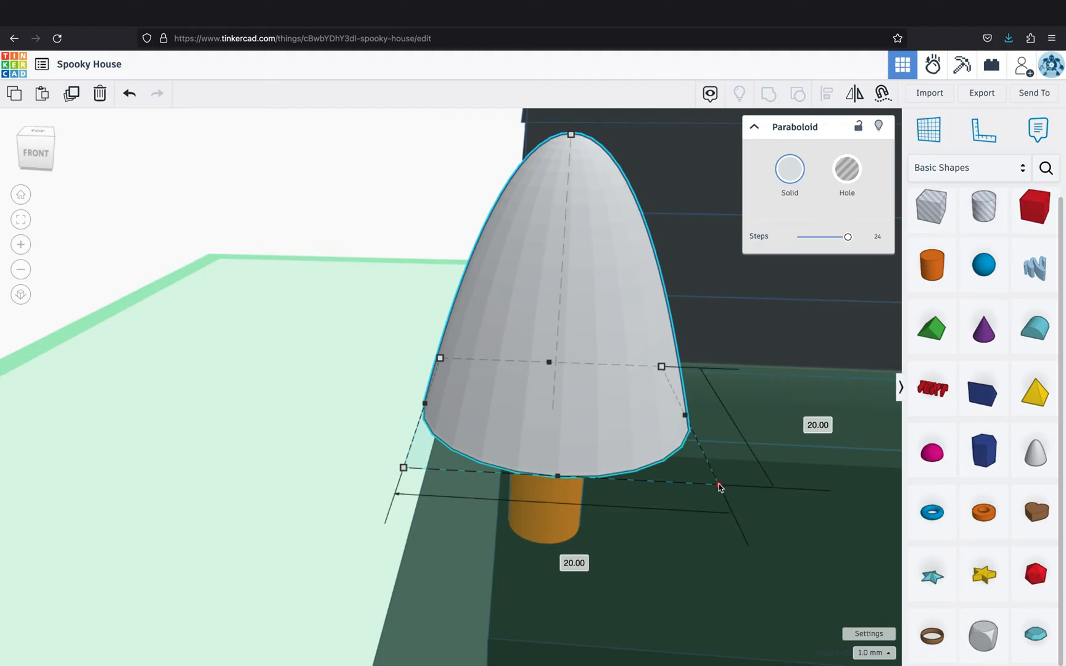
{"action": "left_click_drag", "start_coordinate": [718, 485], "coordinate": [586, 427]}
Set the orange cylinder's width and depth to 5.8 mm each
{"action": "left_click", "coordinate": [570, 493]}
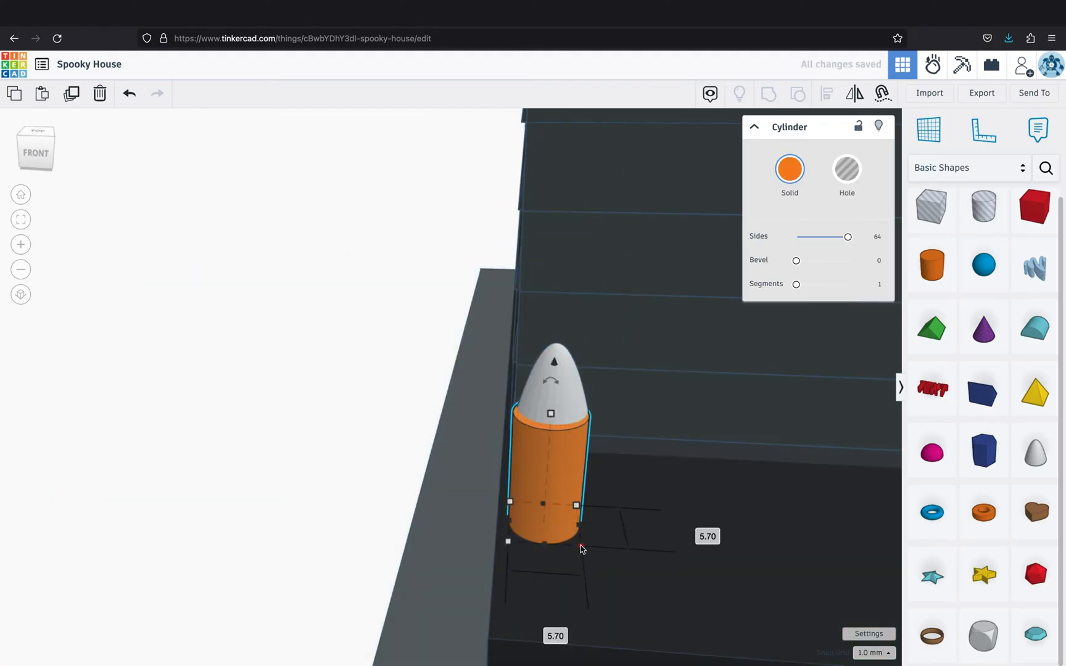
{"action": "left_click", "coordinate": [553, 636]}
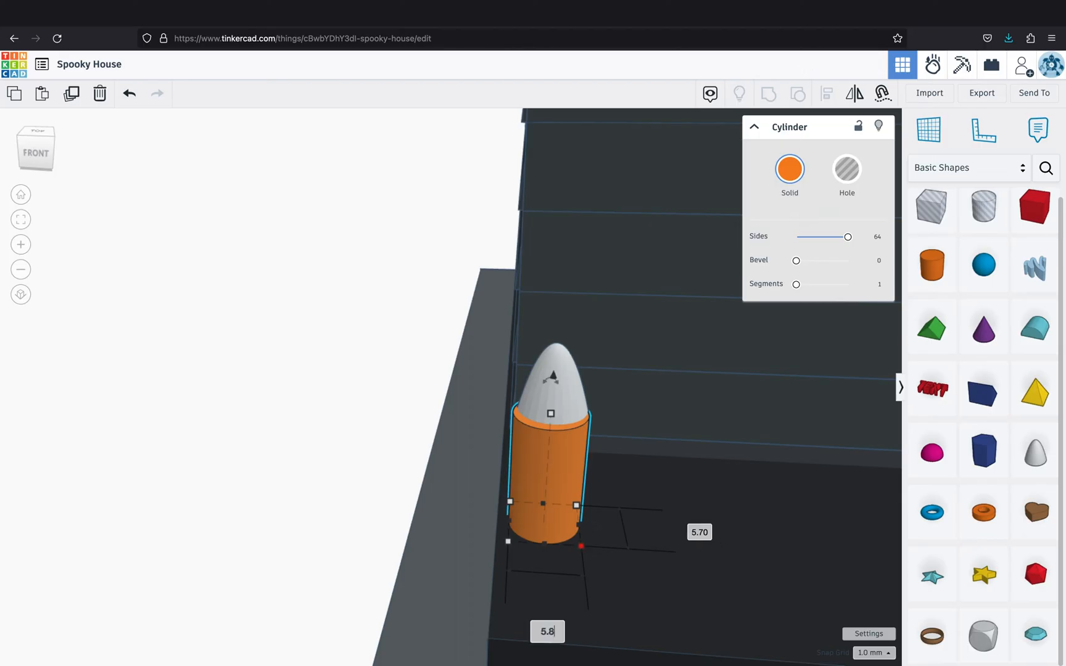
{"action": "key", "text": "Return"}
{"action": "left_click_drag", "start_coordinate": [677, 589], "coordinate": [691, 565]}
{"action": "key", "text": "super+z"}
{"action": "left_click", "coordinate": [575, 508]}
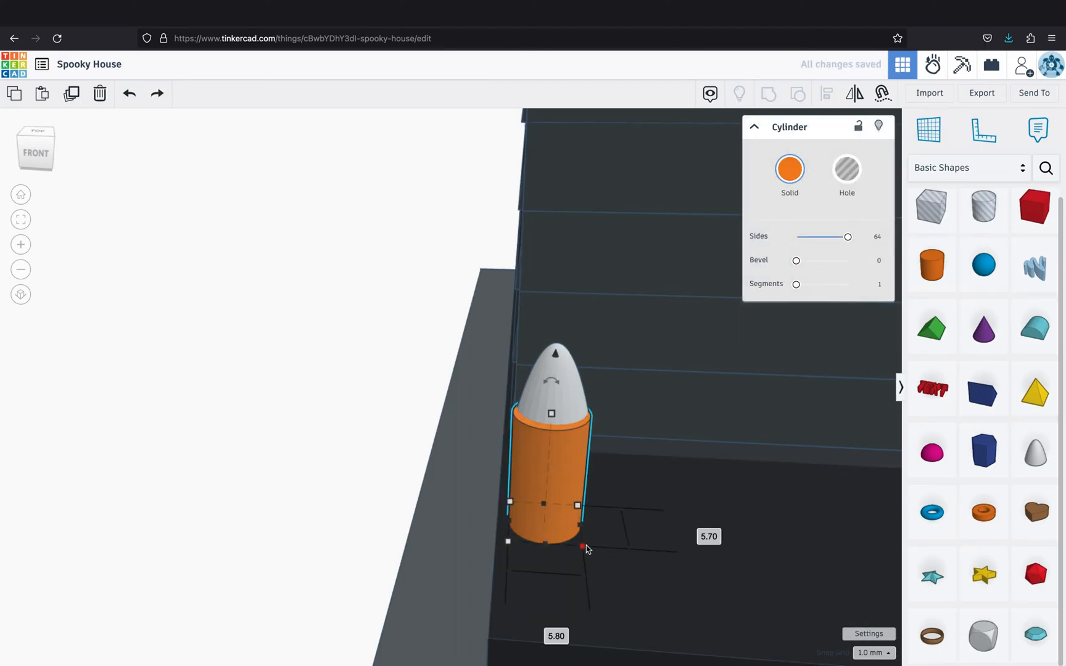
{"action": "left_click", "coordinate": [704, 533]}
{"action": "key", "text": "Return"}
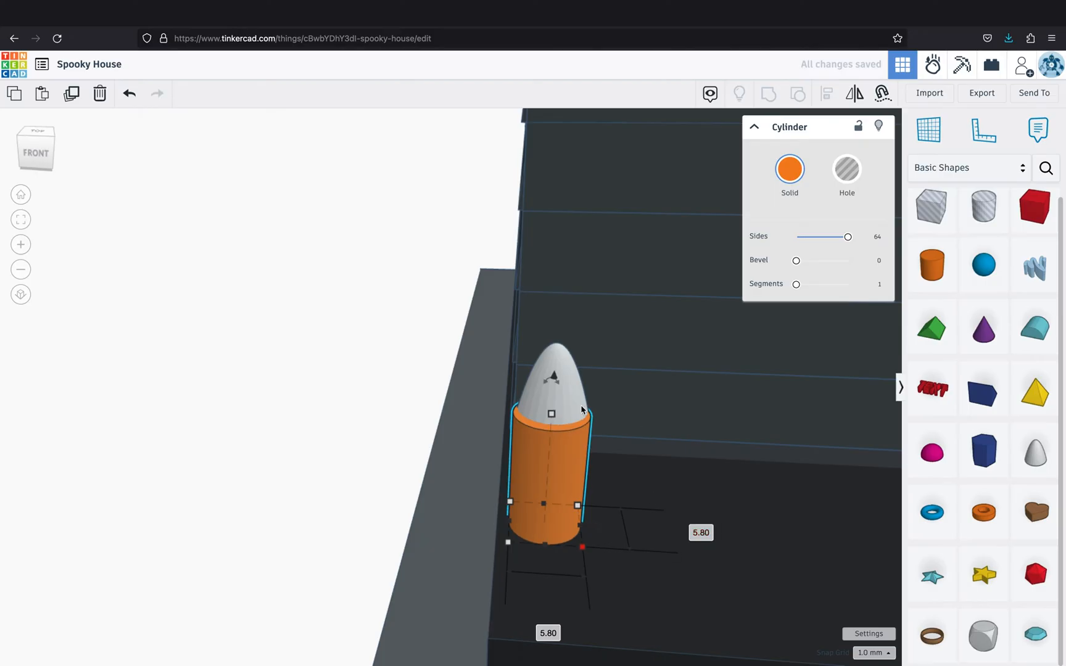
Set the paraboloid's width and depth to 5.8 mm each to match the cylinder
{"action": "left_click", "coordinate": [588, 424]}
{"action": "left_click", "coordinate": [561, 501]}
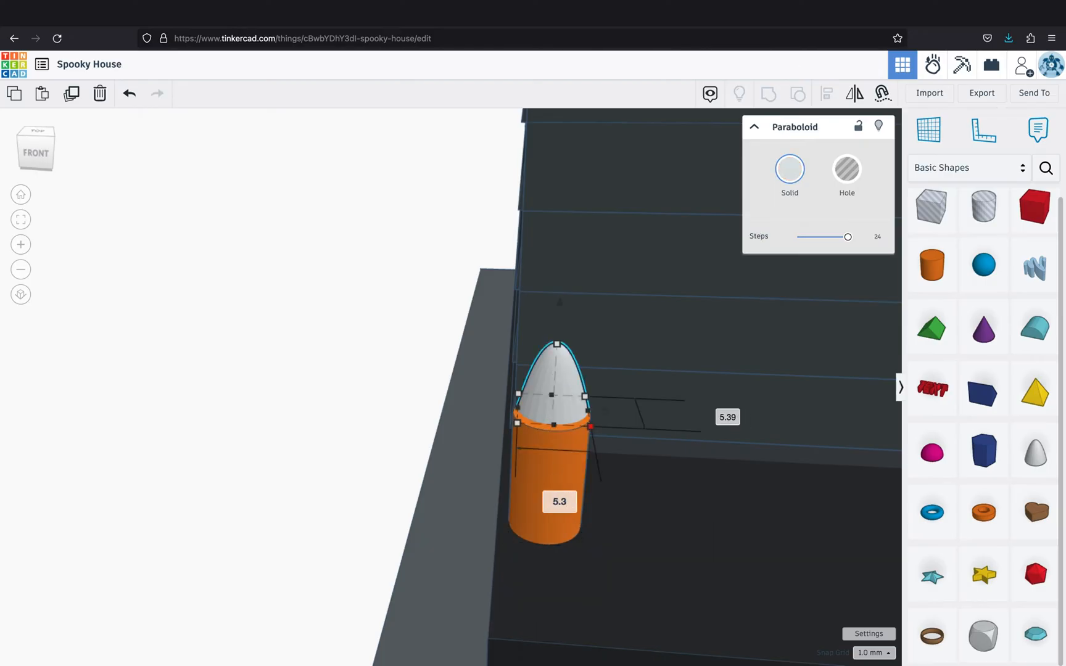
{"action": "type", "text": "5.8"}
{"action": "key", "text": "Return"}
{"action": "left_click", "coordinate": [733, 417]}
{"action": "type", "text": "5."}
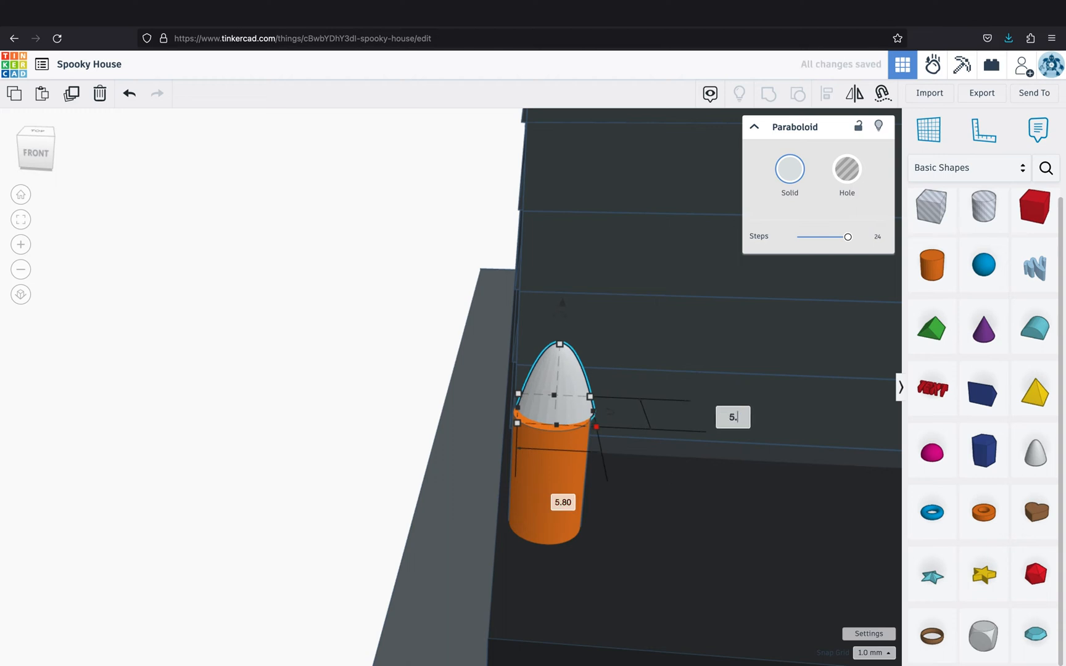
{"action": "type", "text": "80"}
{"action": "key", "text": "Return"}
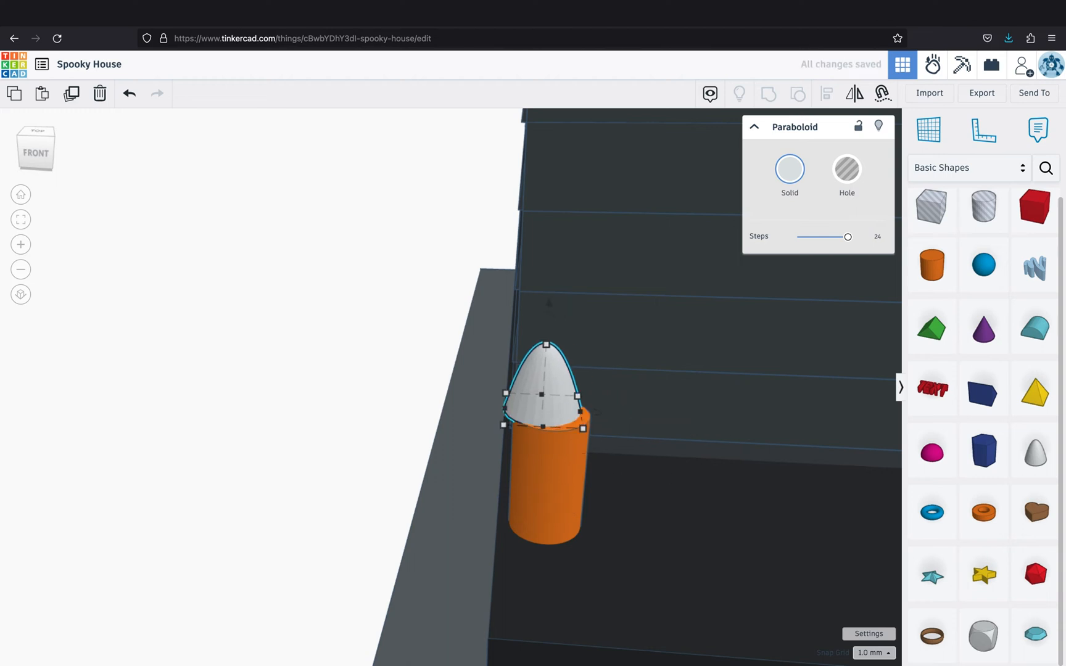
Align the paraboloid and cylinder on their centres in both horizontal directions
{"action": "left_click", "coordinate": [567, 479], "text": "shift"}
{"action": "left_click", "coordinate": [827, 99]}
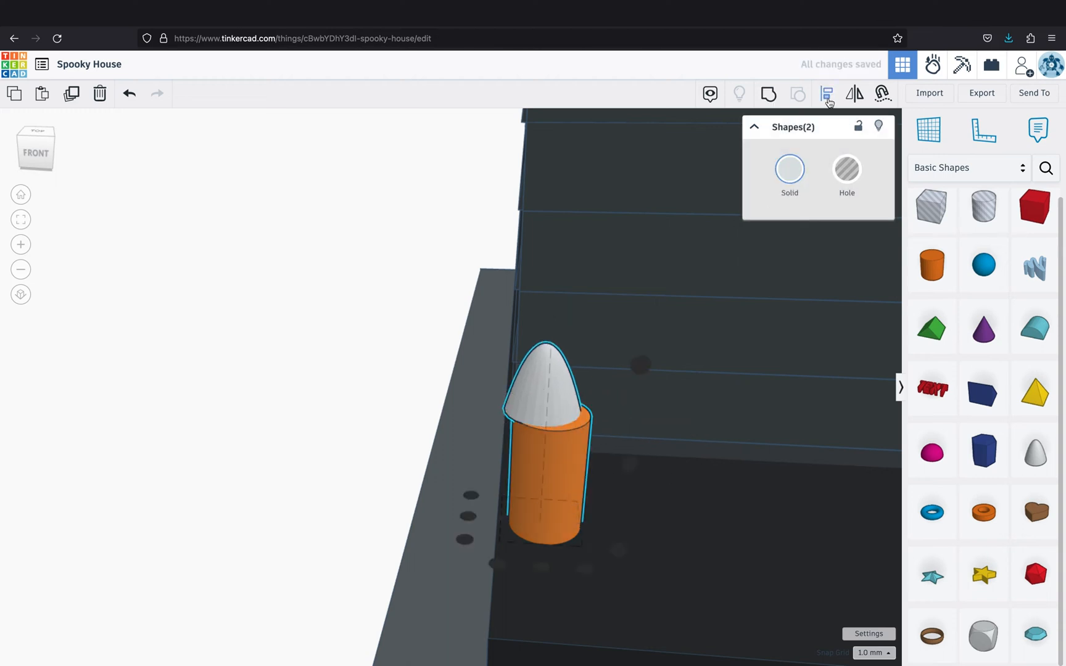
{"action": "left_click", "coordinate": [546, 566]}
{"action": "left_click", "coordinate": [478, 520]}
{"action": "left_click", "coordinate": [391, 481]}
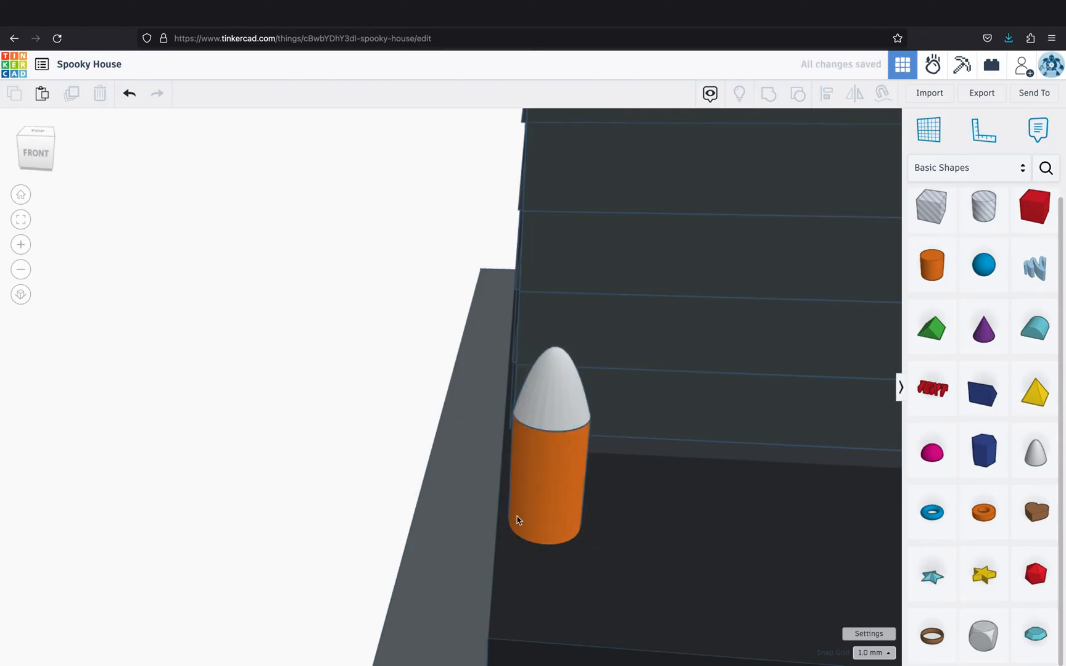
Place a sphere on the porch beside the cylinder and set its width and depth to 5.8 mm
{"action": "right_click_drag", "start_coordinate": [517, 518], "coordinate": [486, 518]}
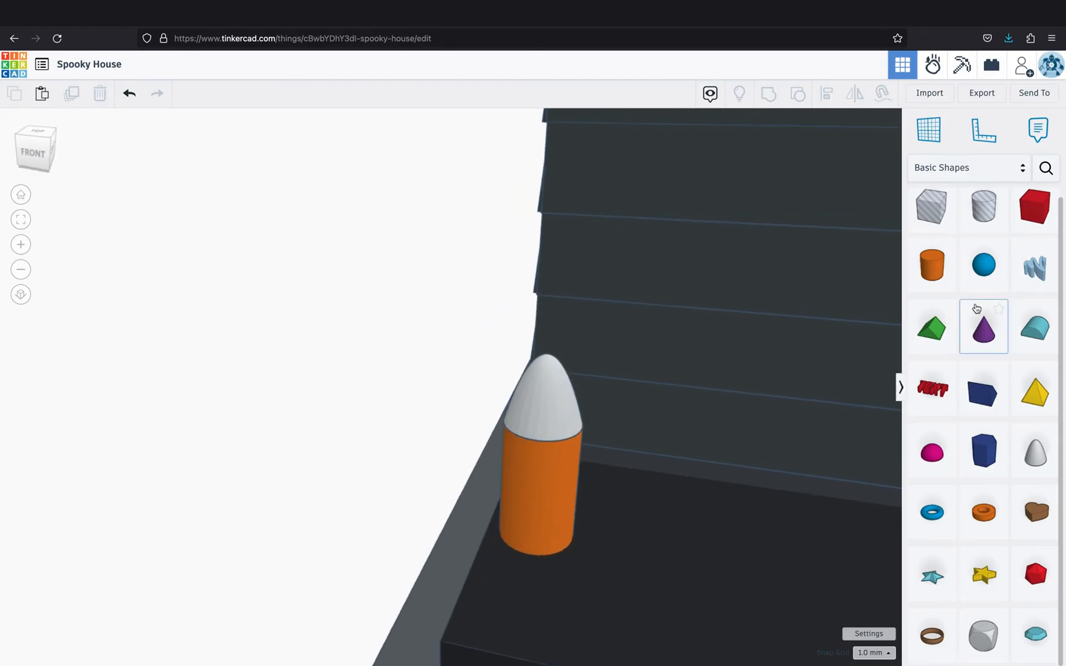
{"action": "left_click_drag", "start_coordinate": [983, 265], "coordinate": [616, 546]}
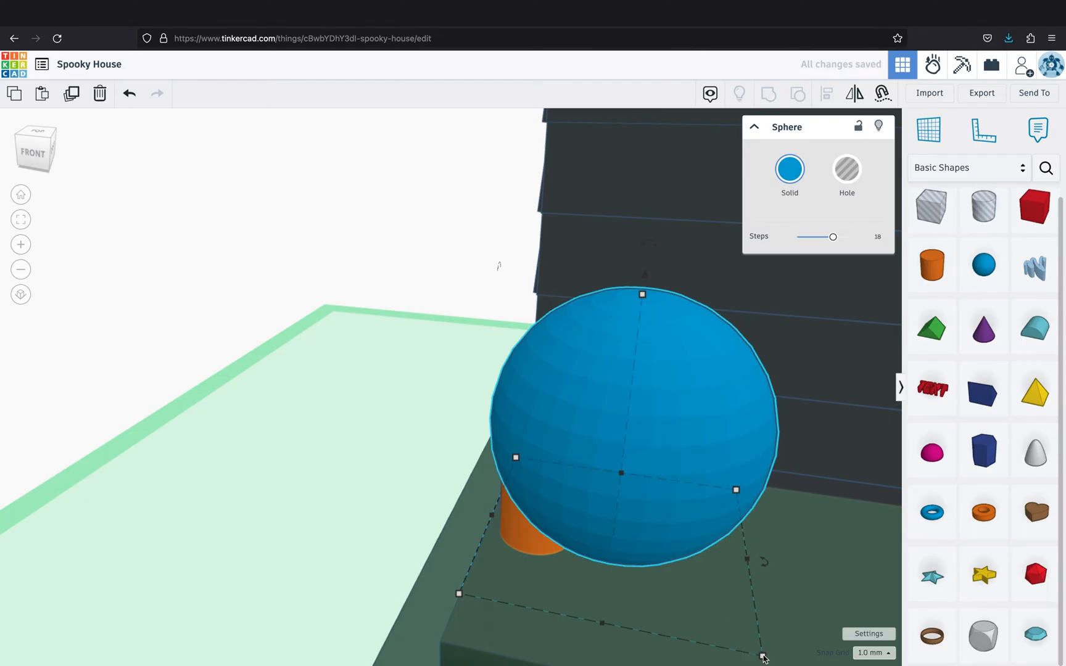
{"action": "right_click_drag", "start_coordinate": [763, 659], "coordinate": [762, 606]}
{"action": "left_click_drag", "start_coordinate": [763, 607], "coordinate": [651, 539]}
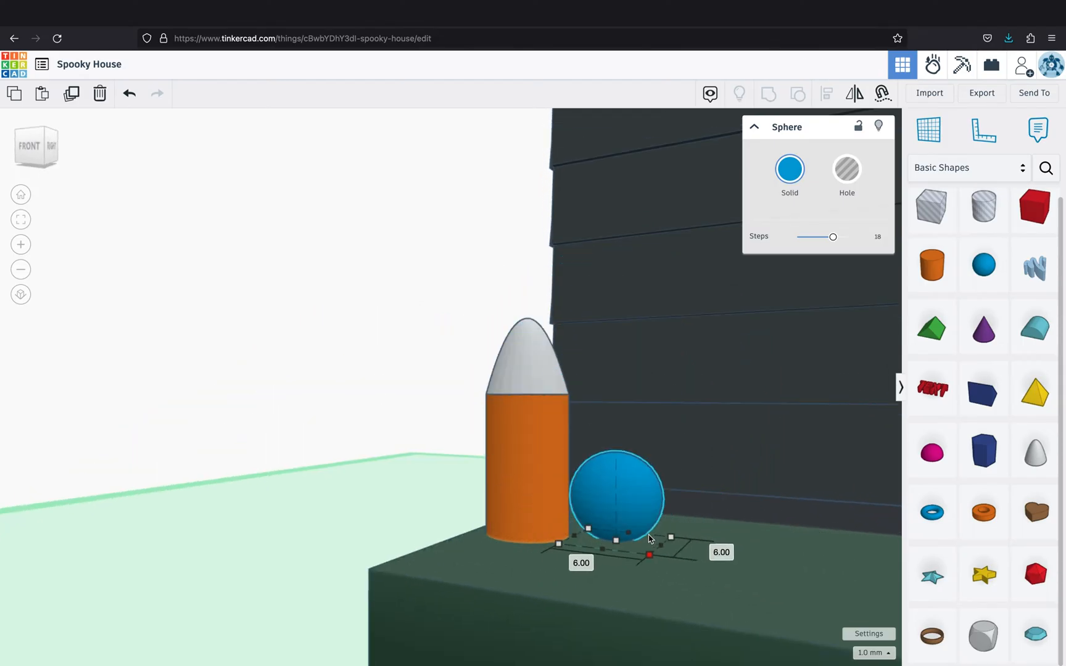
{"action": "type", "text": "8"}
{"action": "key", "text": "Return"}
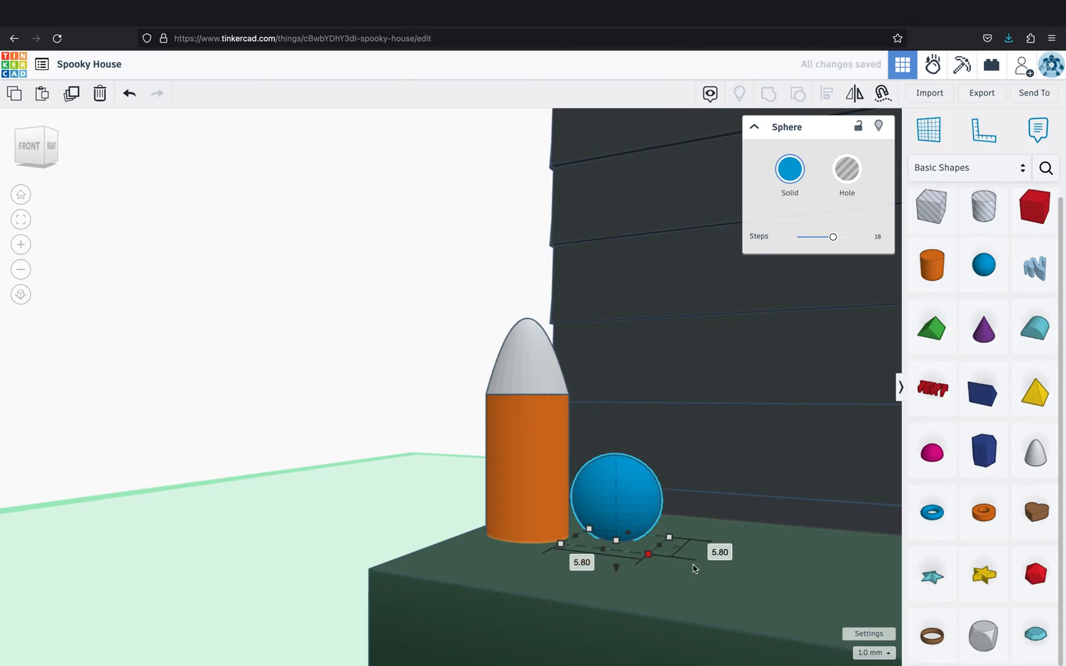
Raise the blue sphere off the porch and move it over the tip of the paraboloid
{"action": "right_click_drag", "start_coordinate": [324, 397], "coordinate": [328, 421]}
{"action": "key", "text": "w"}
{"action": "left_click", "coordinate": [316, 476]}
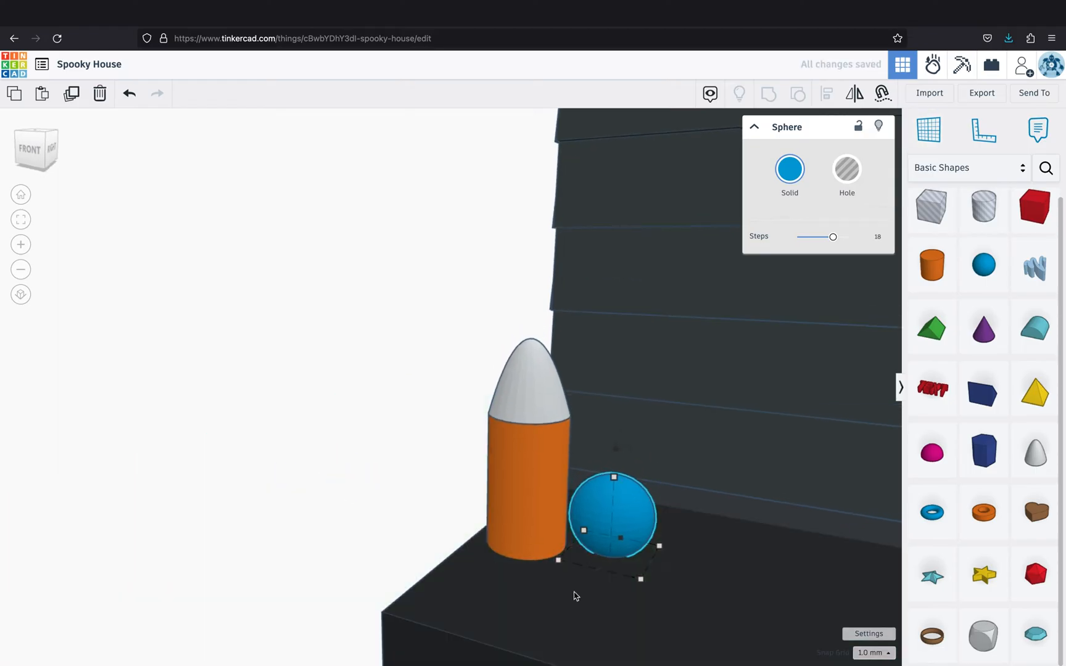
{"action": "left_click_drag", "start_coordinate": [616, 453], "coordinate": [597, 303]}
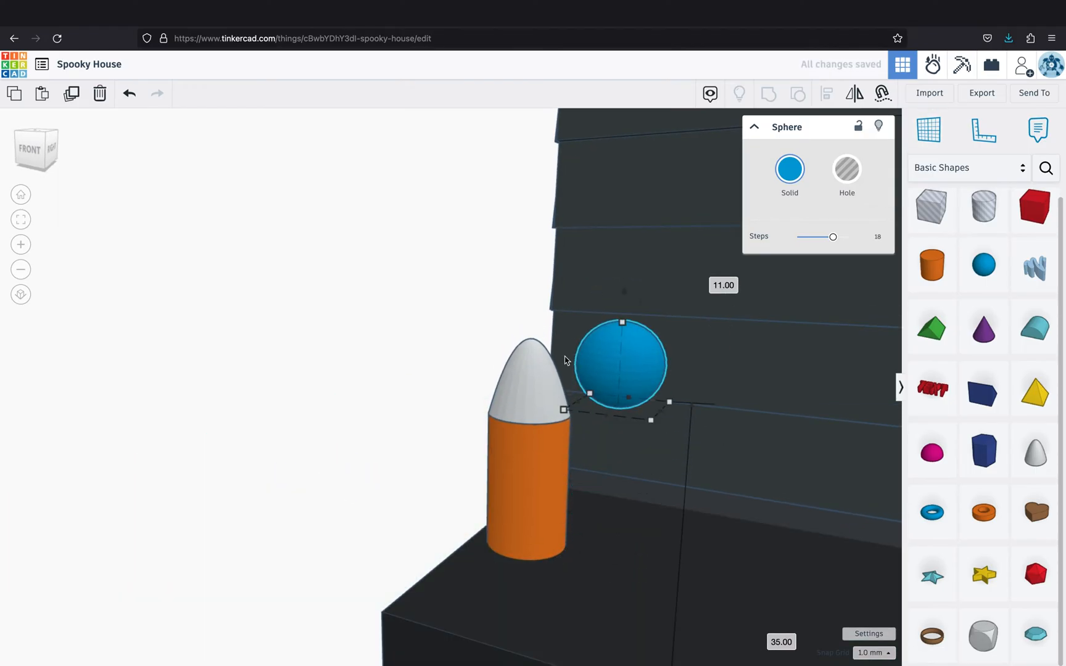
{"action": "right_click_drag", "start_coordinate": [564, 359], "coordinate": [597, 381]}
{"action": "left_click_drag", "start_coordinate": [597, 384], "coordinate": [509, 297]}
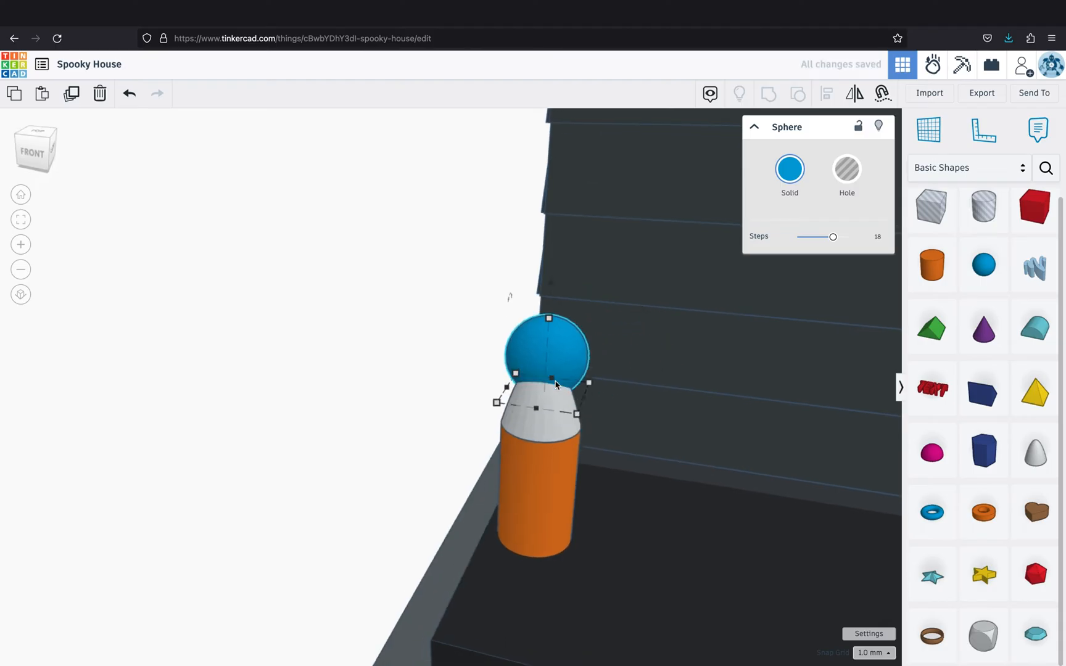
Align the sphere and the paraboloid on their left-right centres
{"action": "left_click", "coordinate": [545, 426], "text": "shift"}
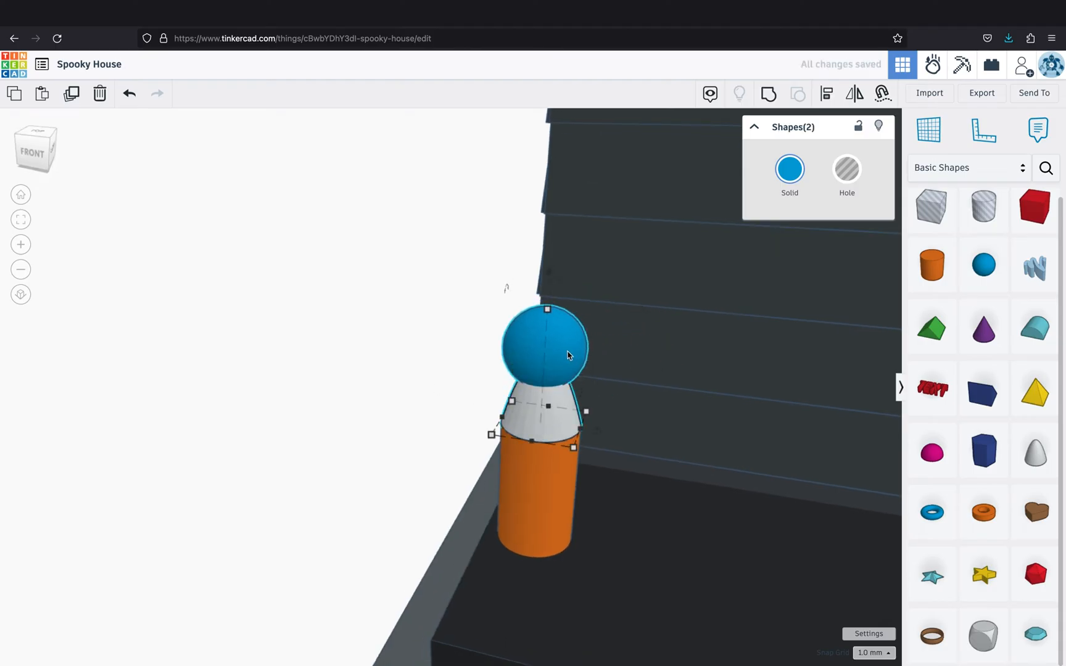
{"action": "left_click", "coordinate": [569, 355], "text": "shift"}
{"action": "left_click", "coordinate": [582, 343], "text": "shift"}
{"action": "left_click", "coordinate": [829, 93]}
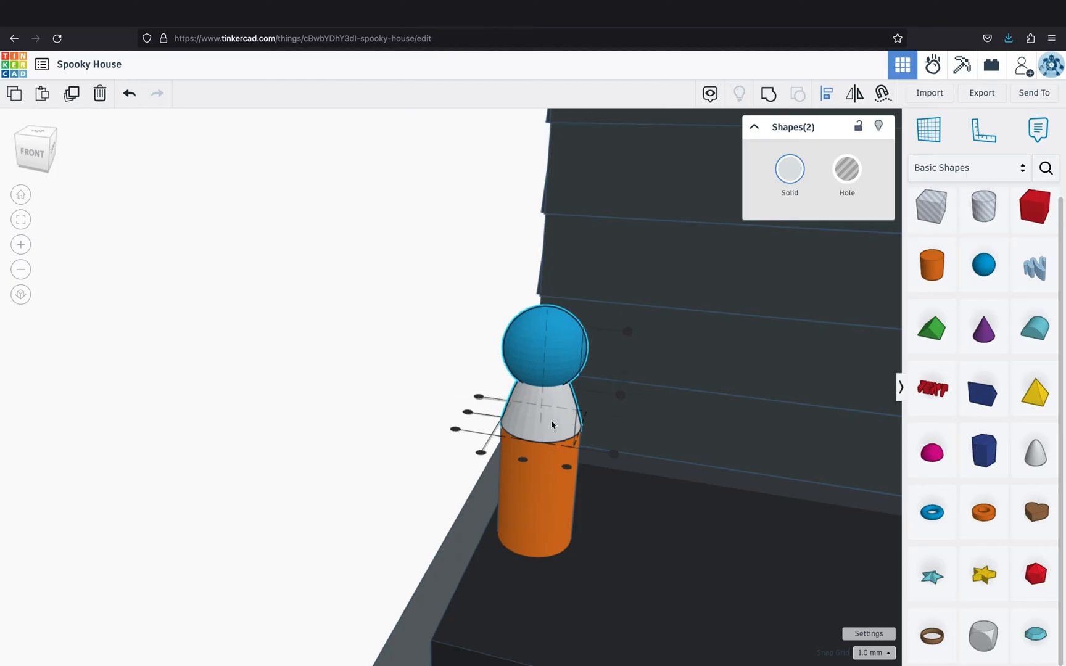
{"action": "left_click", "coordinate": [522, 459]}
{"action": "left_click", "coordinate": [448, 439]}
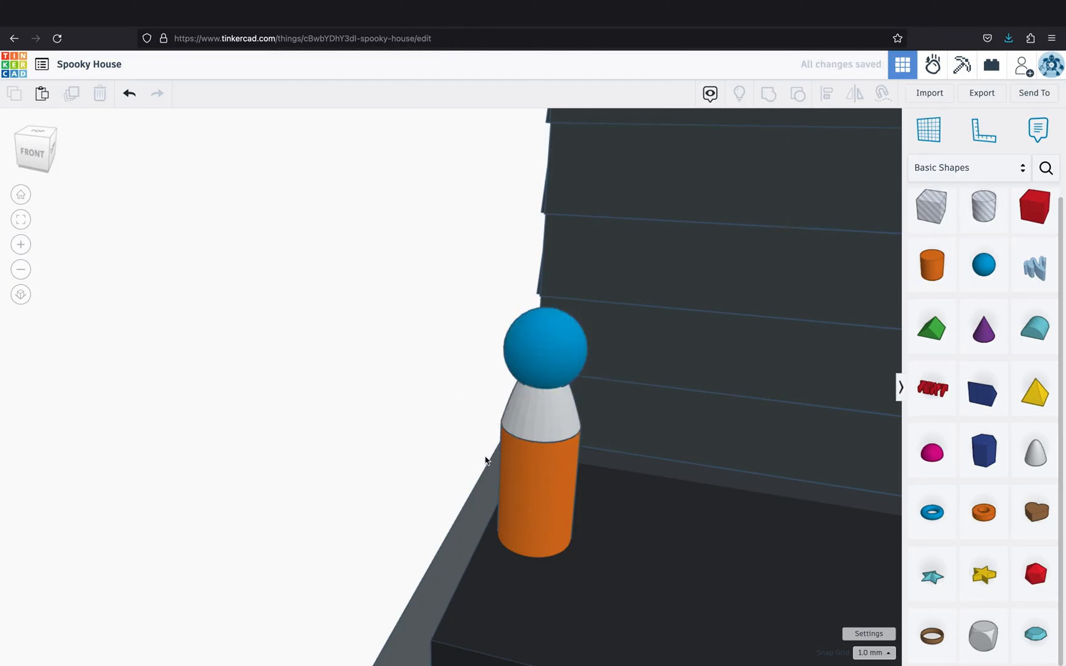
Fine-tune the sphere's height so it rests on the paraboloid's tip
{"action": "left_click", "coordinate": [548, 368]}
{"action": "key", "text": "super+Up"}
{"action": "key", "text": "super+Up"}
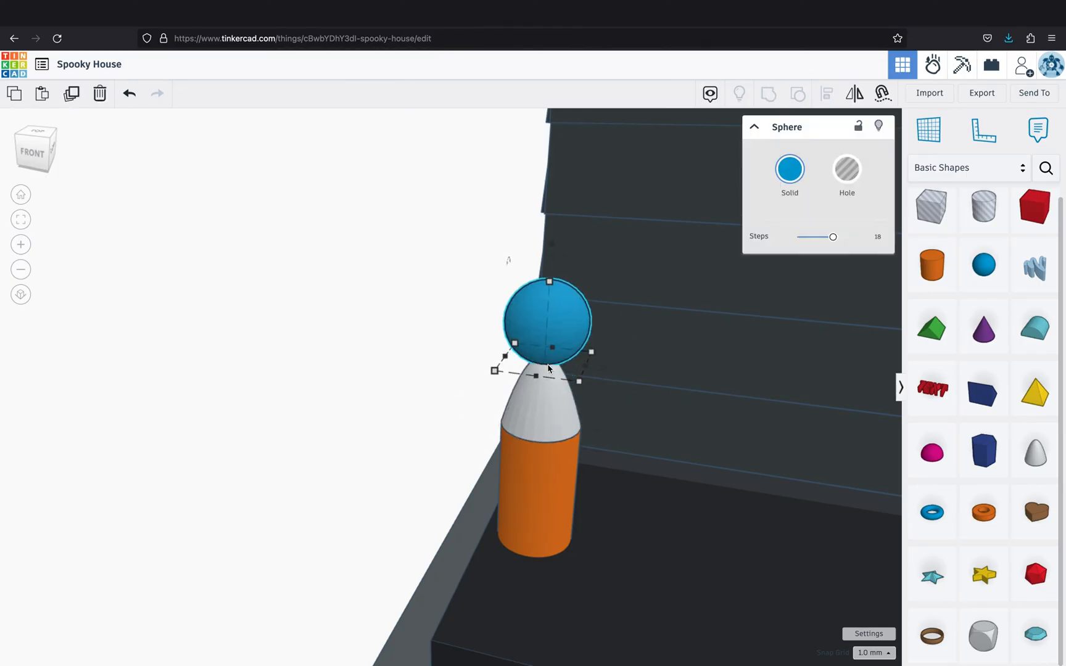
{"action": "key", "text": "super+Down"}
{"action": "right_click_drag", "start_coordinate": [421, 394], "coordinate": [433, 390]}
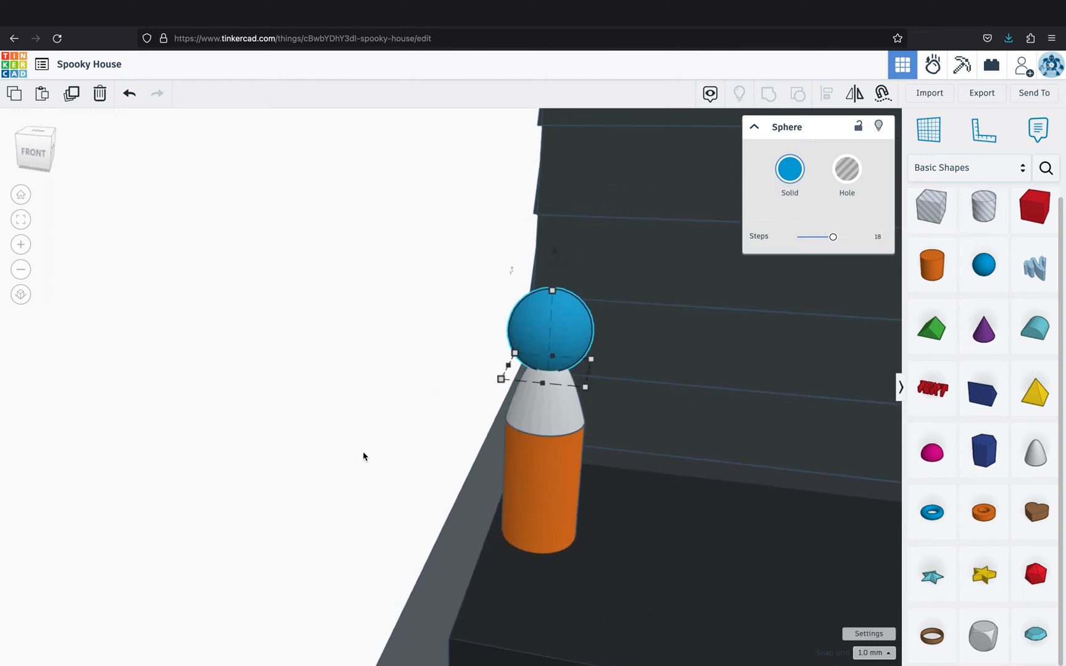
{"action": "scroll", "coordinate": [346, 485], "scroll_direction": "down", "scroll_amount": 2}
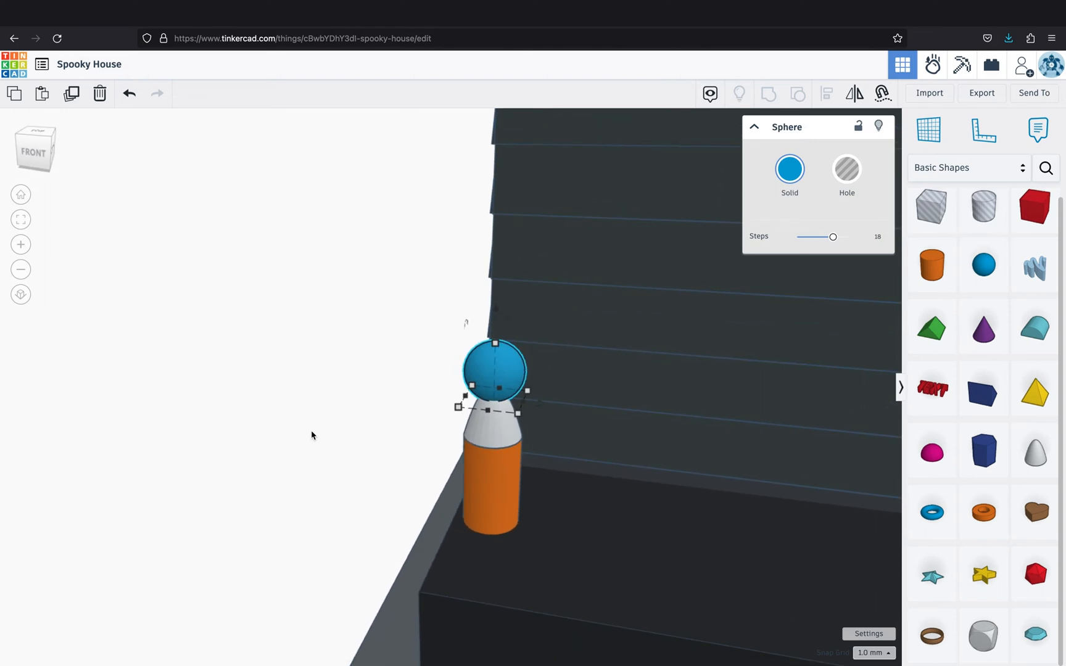
Measure the overall height of the cylinder, paraboloid and sphere together
{"action": "left_click", "coordinate": [505, 498], "text": "shift"}
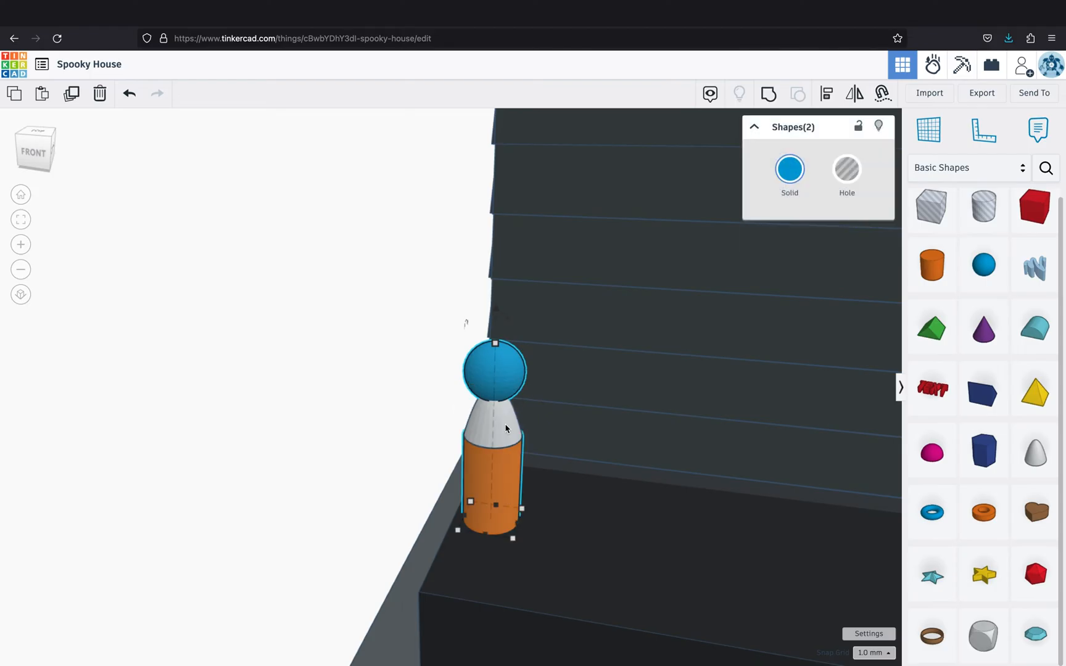
{"action": "left_click", "coordinate": [509, 426], "text": "shift"}
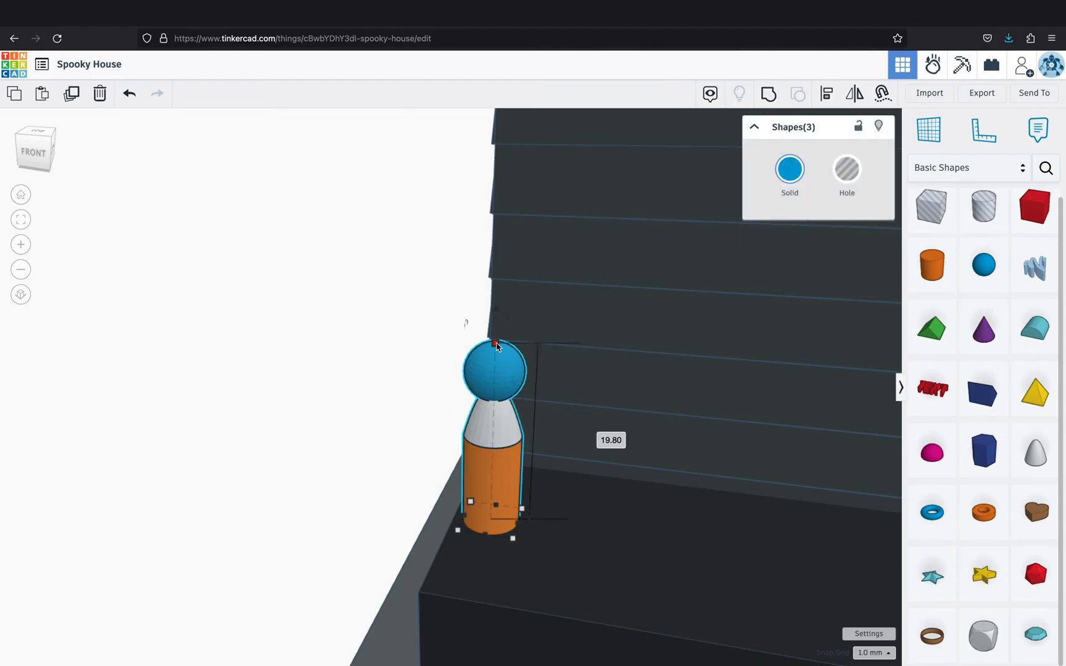
{"action": "left_click", "coordinate": [359, 510]}
{"action": "scroll", "coordinate": [358, 510], "scroll_direction": "down", "scroll_amount": 1}
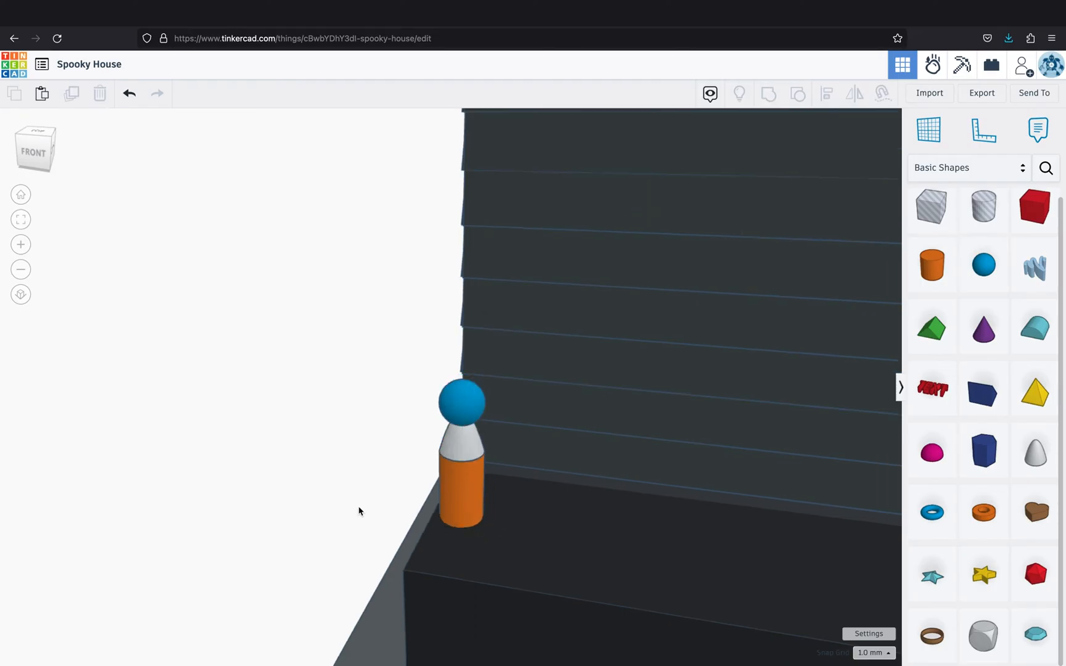
Group the cylinder, paraboloid and sphere into one porch post and colour it dark grey
{"action": "left_click", "coordinate": [462, 487]}
{"action": "left_click", "coordinate": [475, 437], "text": "shift"}
{"action": "left_click", "coordinate": [479, 416], "text": "shift"}
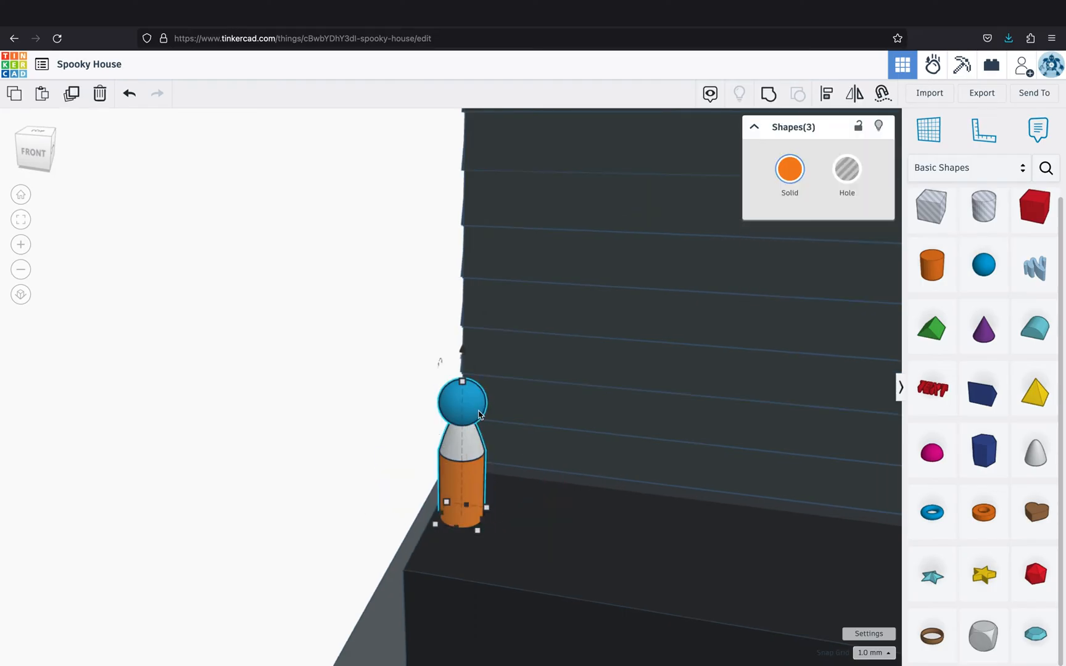
{"action": "left_click", "coordinate": [768, 94]}
{"action": "left_click", "coordinate": [790, 169]}
{"action": "left_click", "coordinate": [920, 294]}
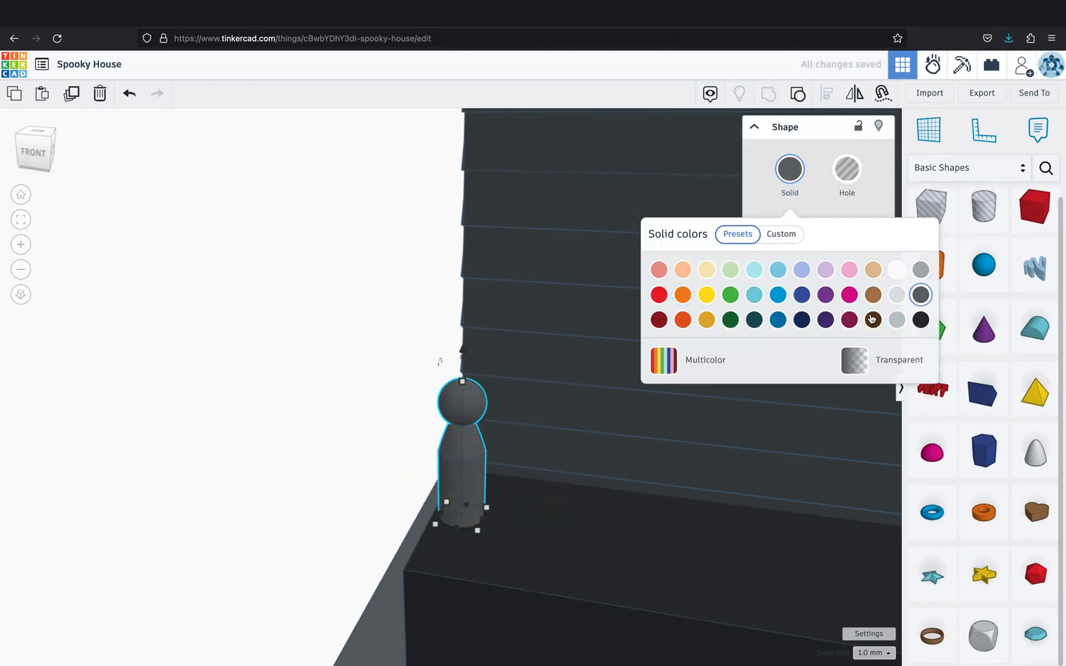
Move the grouped post to the porch's front edge and duplicate it into an evenly spaced row of four
{"action": "left_click_drag", "start_coordinate": [462, 494], "coordinate": [585, 551]}
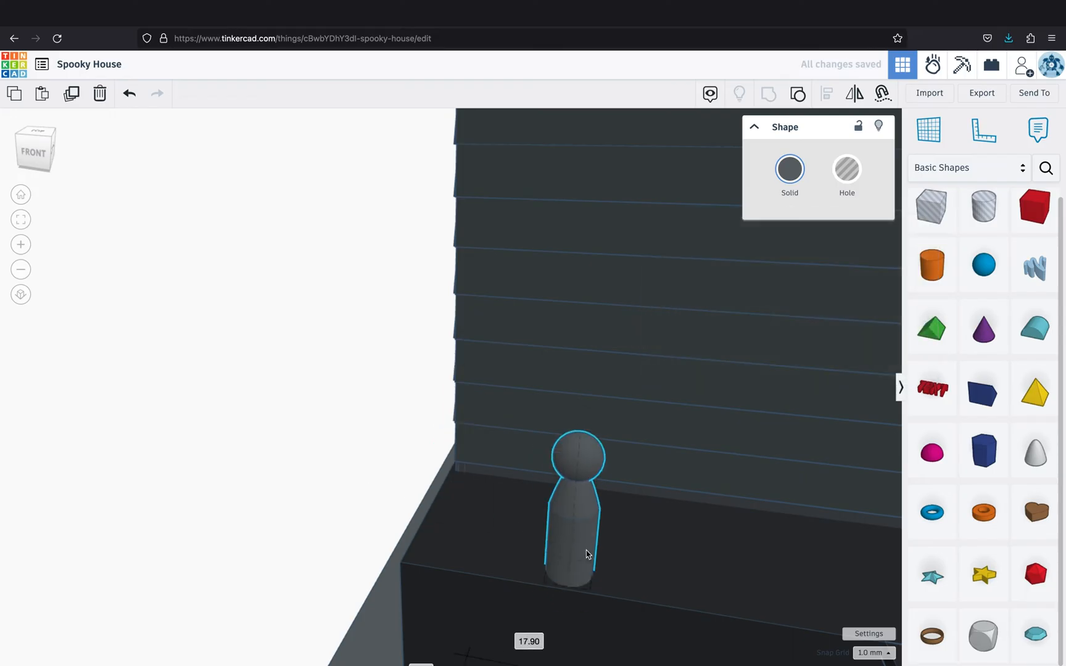
{"action": "scroll", "coordinate": [249, 539], "scroll_direction": "down", "scroll_amount": 3}
{"action": "scroll", "coordinate": [249, 539], "scroll_direction": "down", "scroll_amount": 3}
{"action": "key", "text": "super+d"}
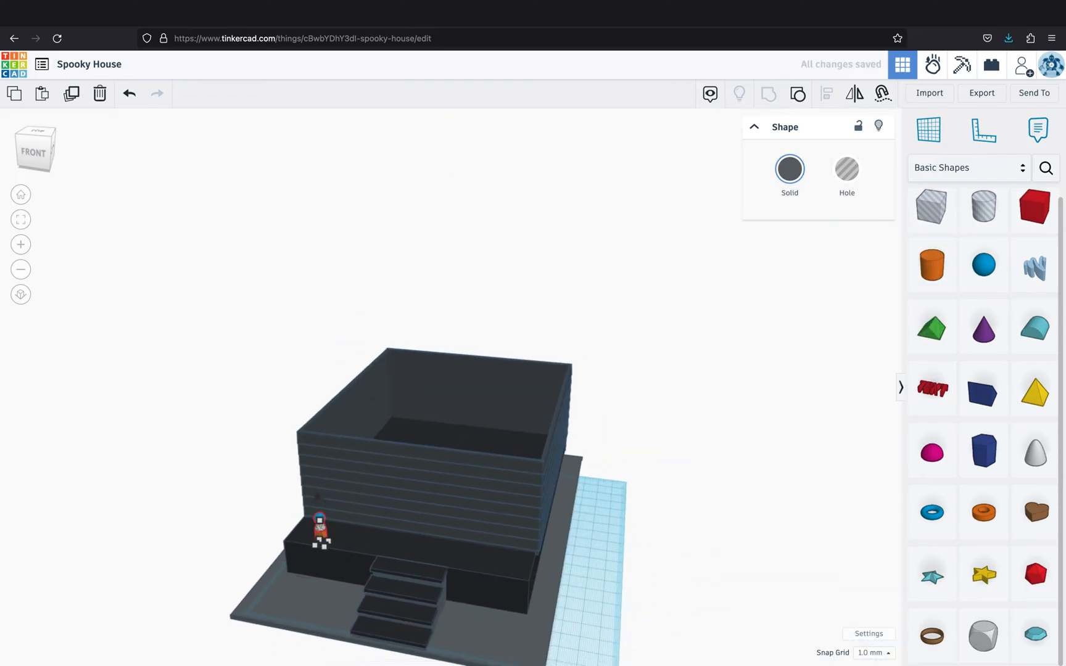
{"action": "key", "text": "shift+Right"}
{"action": "key", "text": "shift+Right"}
{"action": "key", "text": "super+d"}
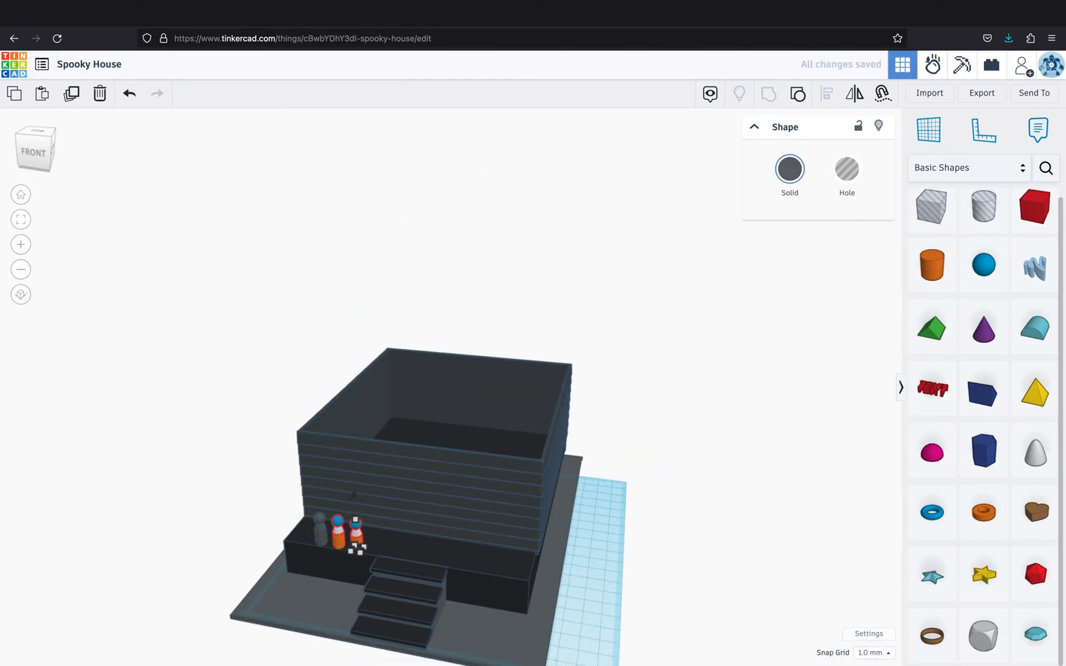
{"action": "key", "text": "super+d"}
Select all four posts and shift the row slightly toward the porch's left end
{"action": "left_click", "coordinate": [25, 220]}
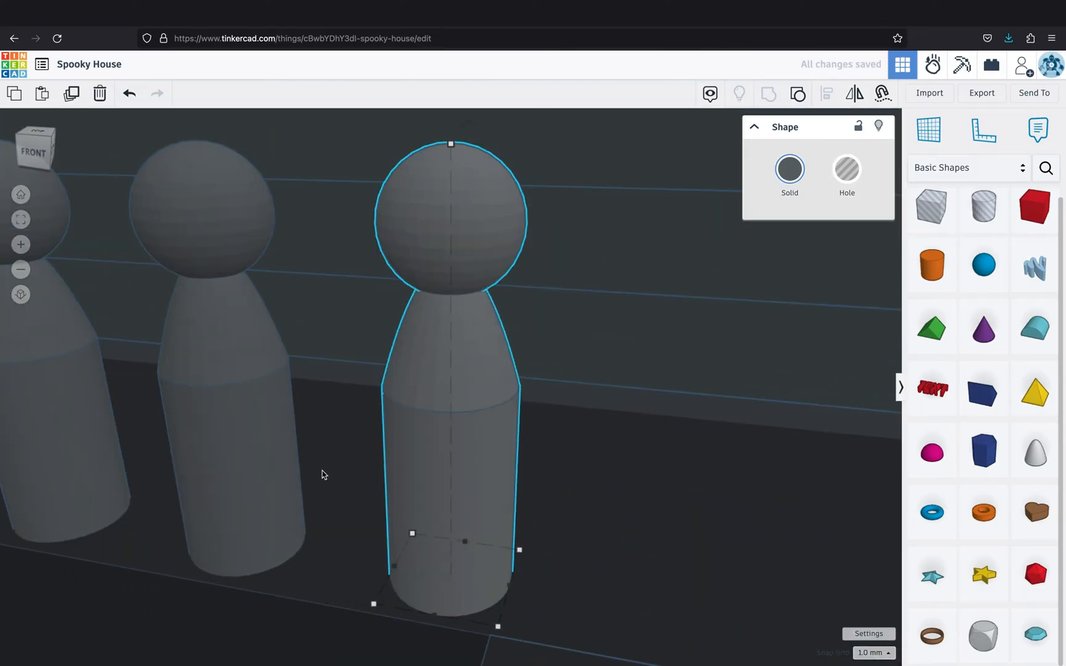
{"action": "left_click", "coordinate": [313, 499], "text": "shift"}
{"action": "left_click", "coordinate": [276, 493], "text": "shift"}
{"action": "left_click", "coordinate": [224, 476], "text": "shift"}
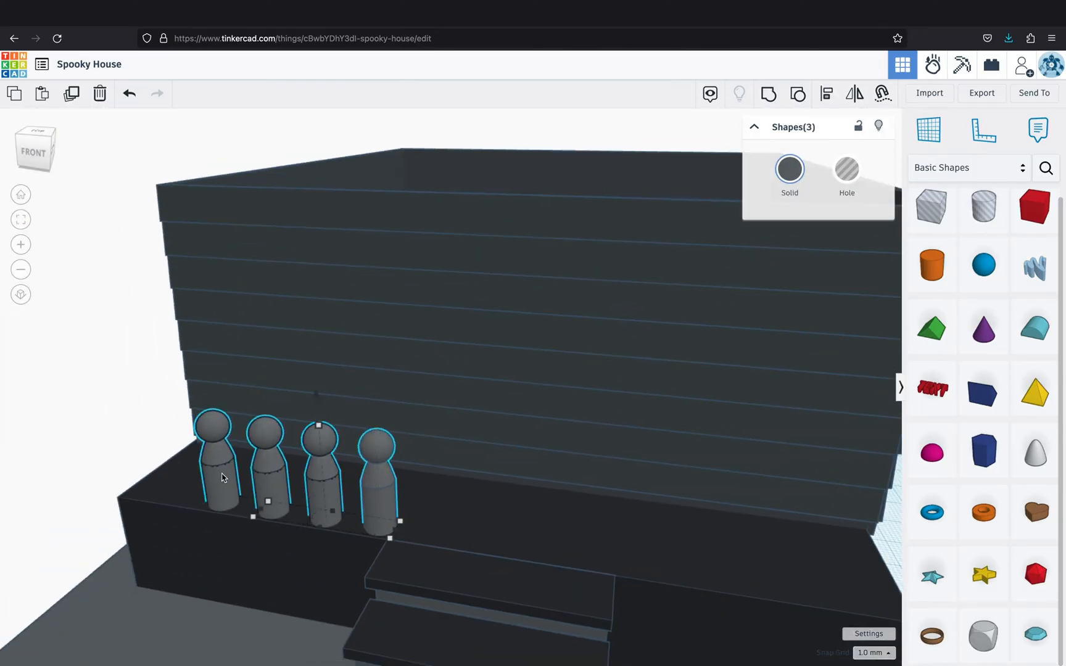
{"action": "key", "text": "Left"}
{"action": "key", "text": "Left"}
{"action": "key", "text": "Left"}
{"action": "key", "text": "Left"}
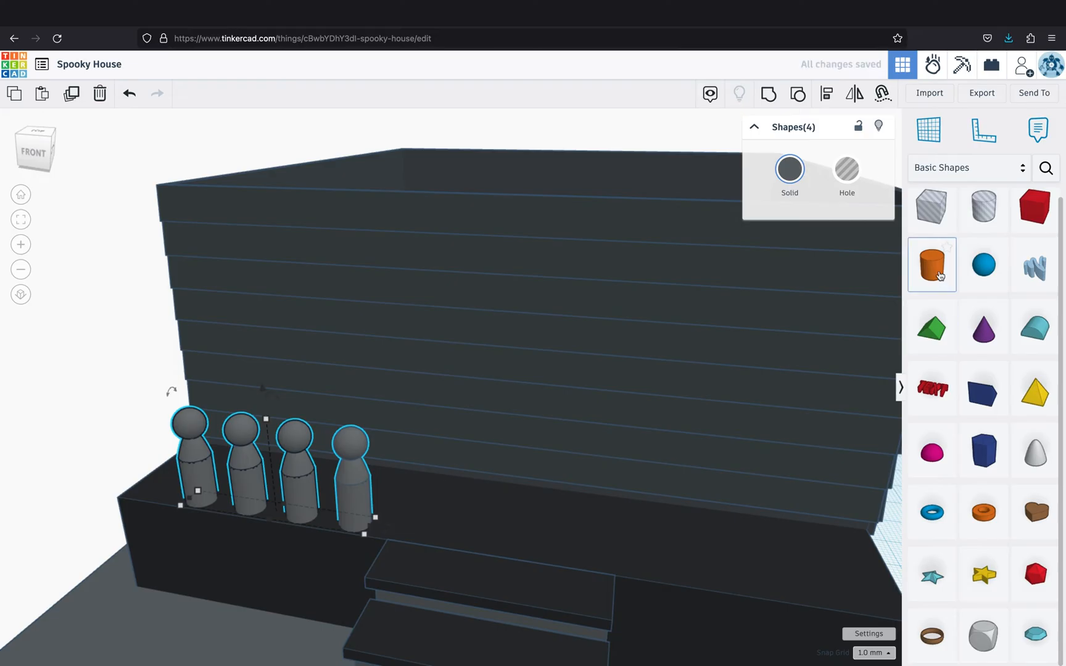
Place a cylinder at the porch's front-left corner beside the posts and narrow it into an end column
{"action": "left_click", "coordinate": [119, 433]}
{"action": "left_click", "coordinate": [932, 265]}
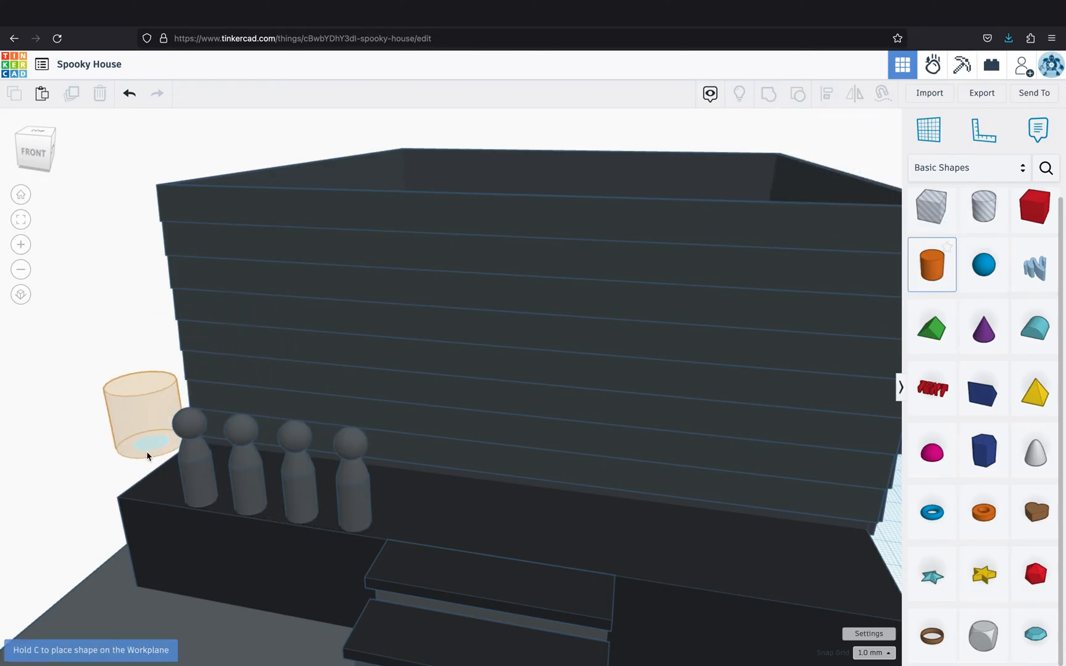
{"action": "left_click", "coordinate": [188, 514]}
{"action": "left_click_drag", "start_coordinate": [169, 513], "coordinate": [168, 491]}
{"action": "left_click_drag", "start_coordinate": [150, 451], "coordinate": [141, 398]}
{"action": "left_click_drag", "start_coordinate": [158, 456], "coordinate": [146, 455]}
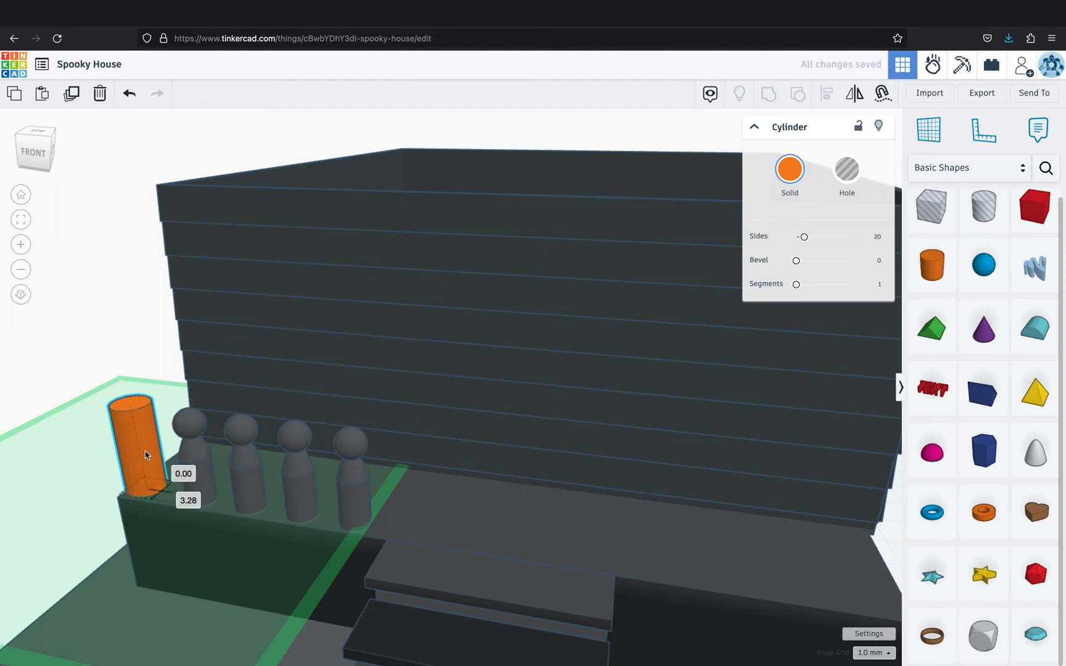
Colour the end cylinder dark grey to match the posts
{"action": "left_click", "coordinate": [790, 169]}
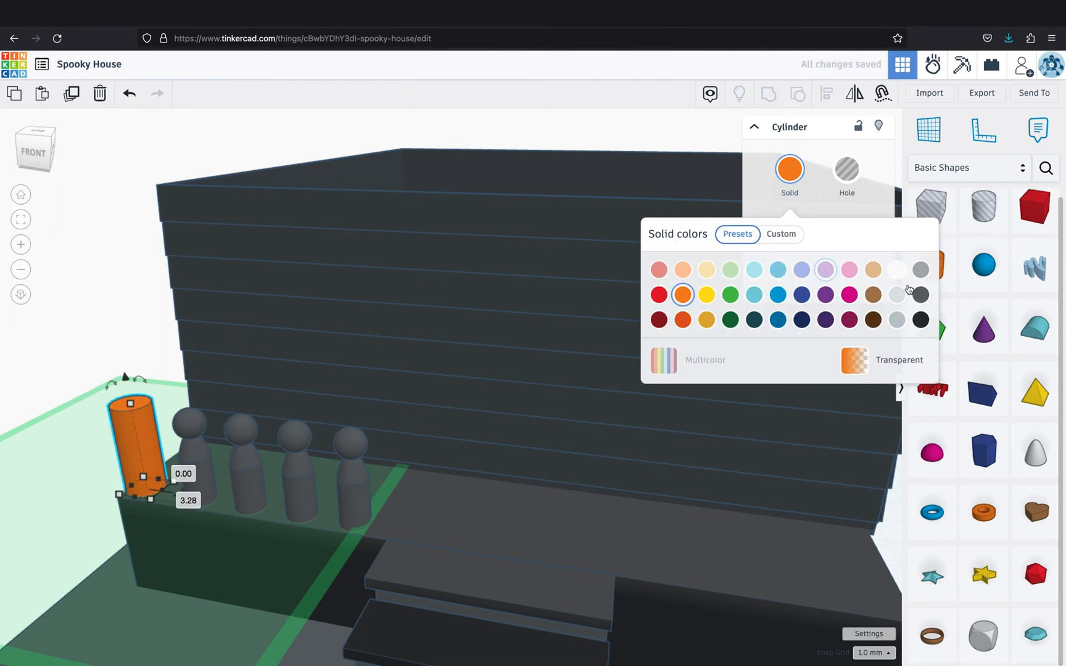
{"action": "left_click", "coordinate": [922, 295]}
{"action": "left_click", "coordinate": [66, 318]}
Place a box on the porch beside the last post and reduce its height to 2 mm
{"action": "scroll", "coordinate": [140, 411], "scroll_direction": "up", "scroll_amount": 3}
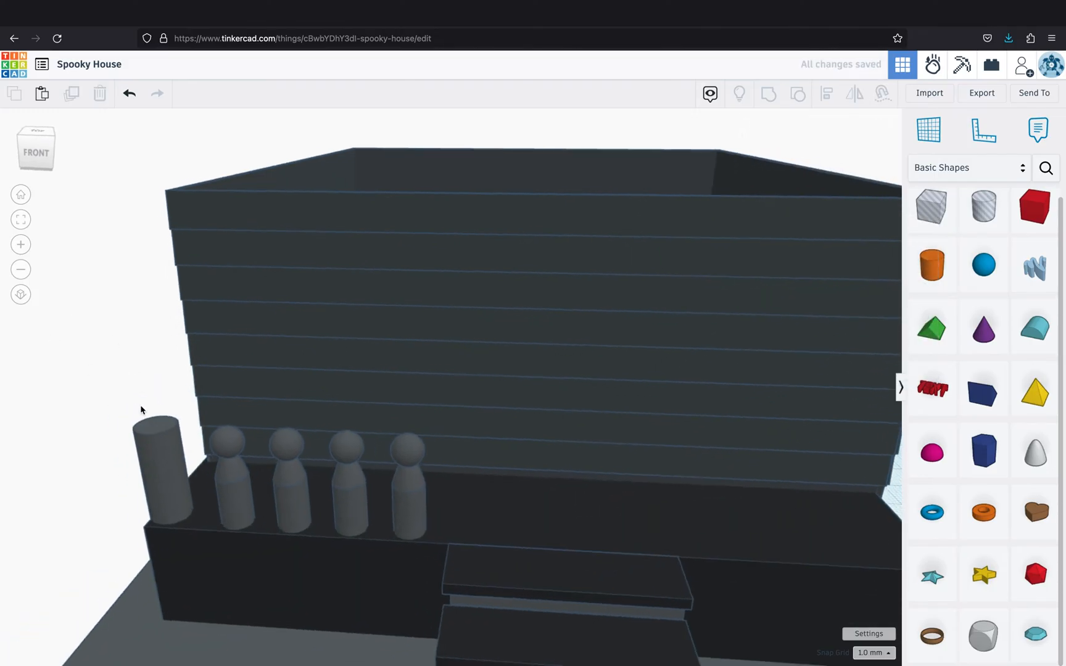
{"action": "left_click_drag", "start_coordinate": [1034, 207], "coordinate": [488, 516]}
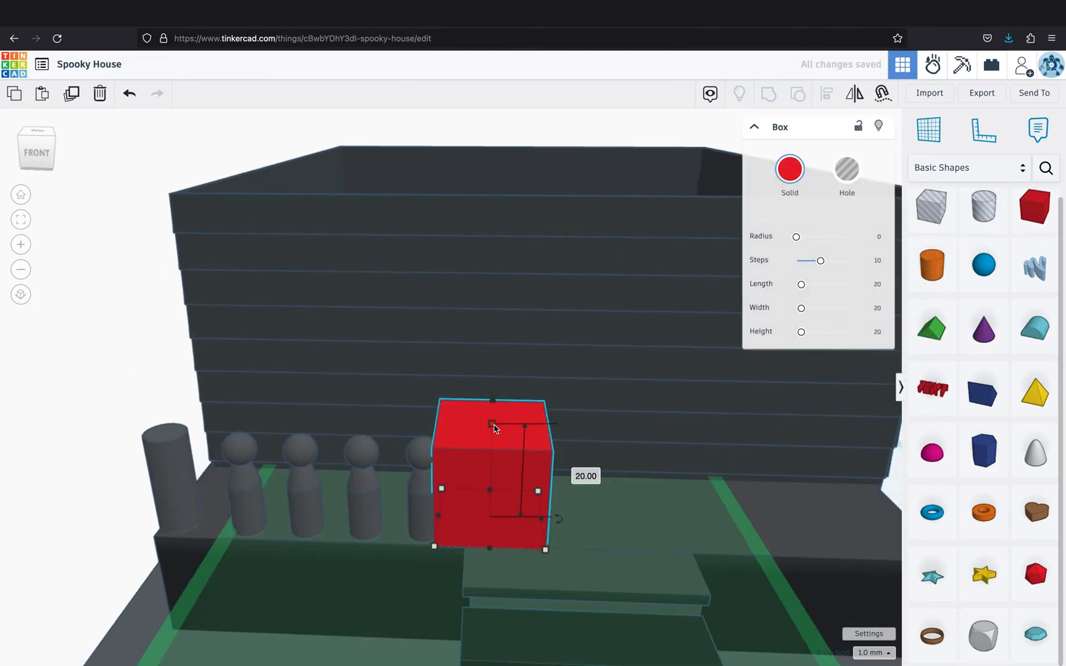
{"action": "left_click_drag", "start_coordinate": [492, 423], "coordinate": [491, 498]}
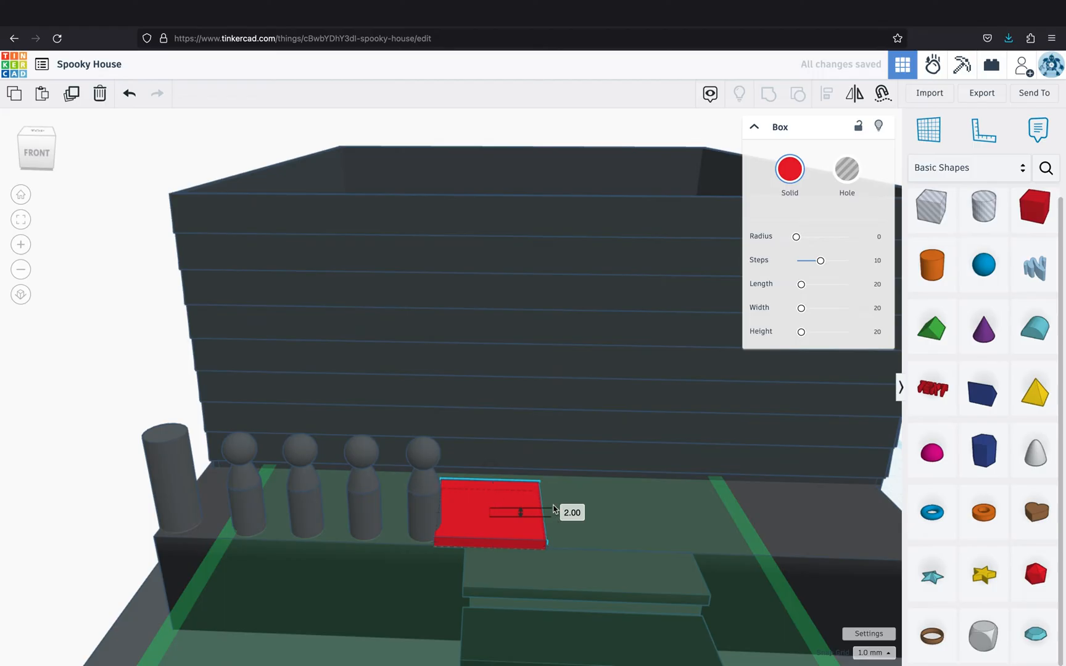
Narrow the flat box into a rail, raise it above the posts and slide it over the last two
{"action": "right_click_drag", "start_coordinate": [554, 510], "coordinate": [370, 515]}
{"action": "left_click_drag", "start_coordinate": [368, 512], "coordinate": [281, 459]}
{"action": "right_click_drag", "start_coordinate": [281, 459], "coordinate": [436, 421]}
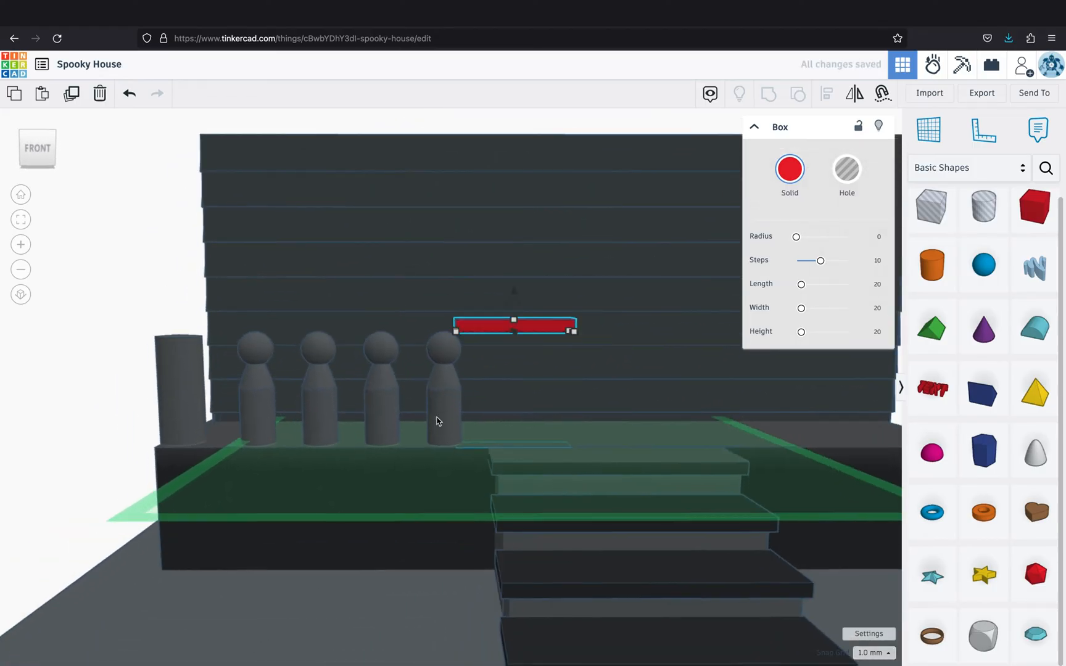
{"action": "left_click_drag", "start_coordinate": [508, 291], "coordinate": [415, 290]}
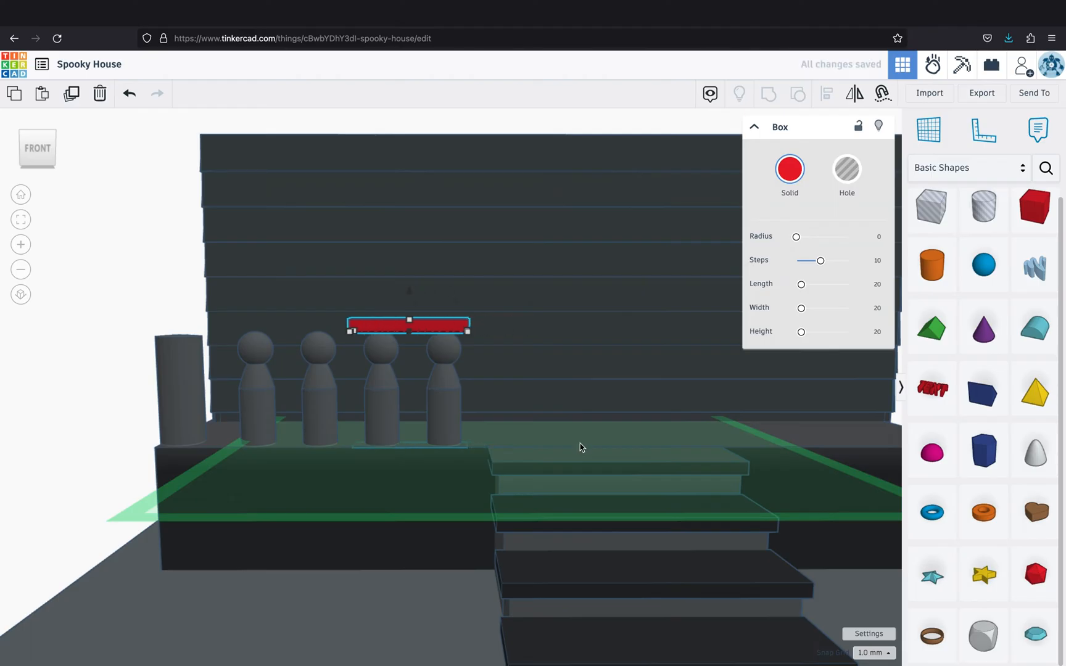
Colour the rail dark grey and lengthen it across all four posts to the end cylinder
{"action": "right_click_drag", "start_coordinate": [580, 448], "coordinate": [524, 488]}
{"action": "left_click", "coordinate": [790, 169]}
{"action": "left_click", "coordinate": [920, 295]}
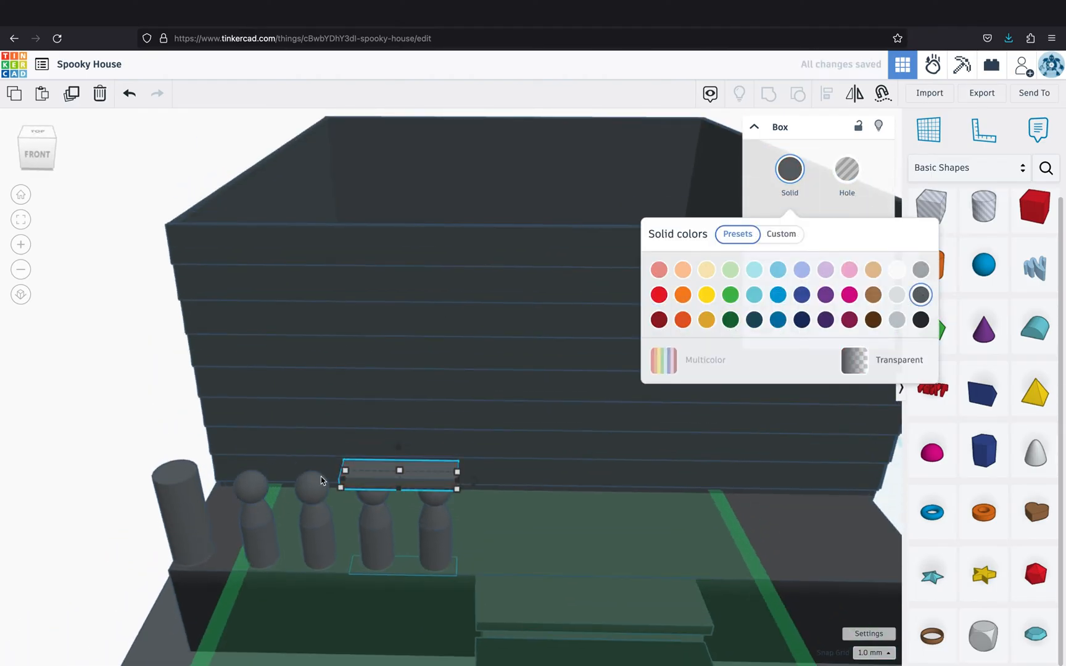
{"action": "left_click_drag", "start_coordinate": [340, 487], "coordinate": [161, 482]}
{"action": "right_click_drag", "start_coordinate": [33, 507], "coordinate": [63, 465]}
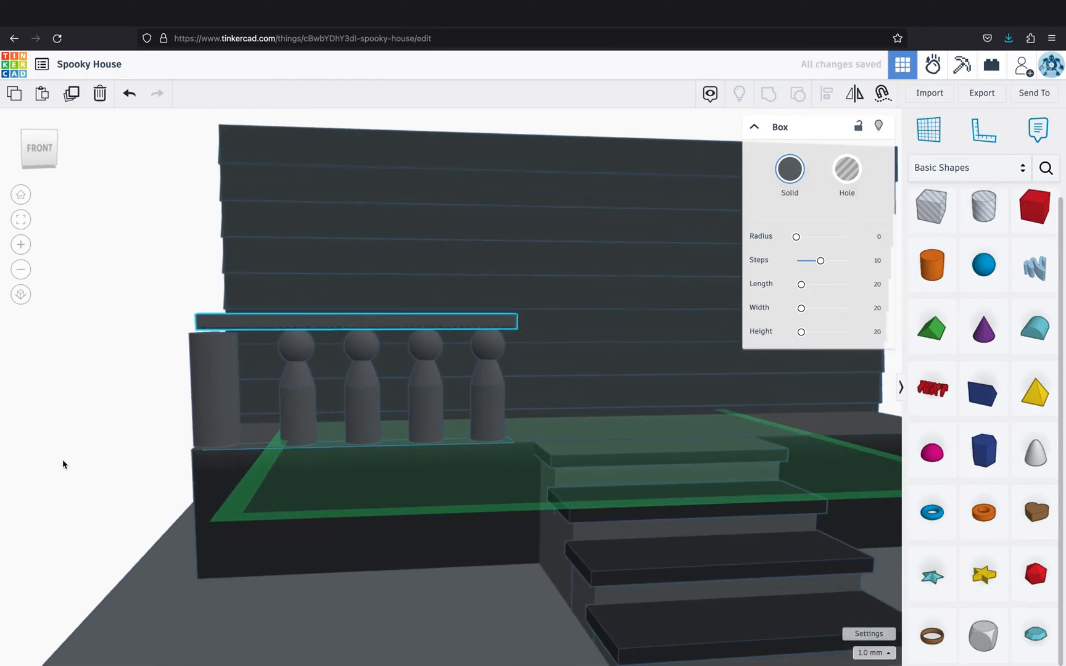
Check the rail in a flat orthographic front view and nudge it slightly toward the porch's left end
{"action": "left_click", "coordinate": [39, 148]}
{"action": "left_click", "coordinate": [21, 295]}
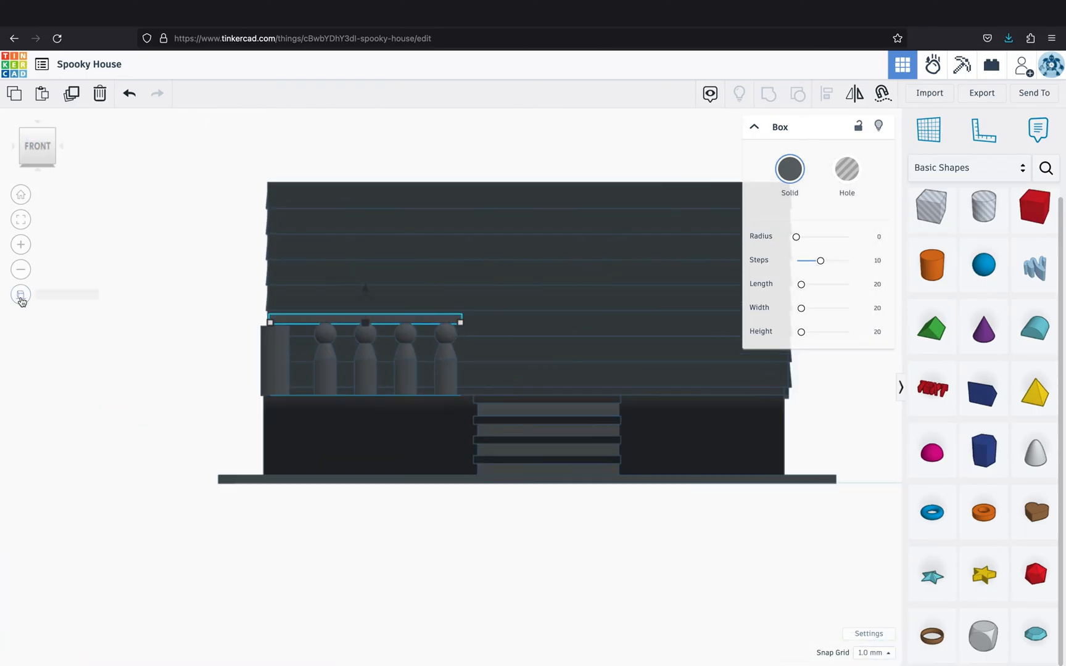
{"action": "scroll", "coordinate": [81, 342], "scroll_direction": "up", "scroll_amount": 5}
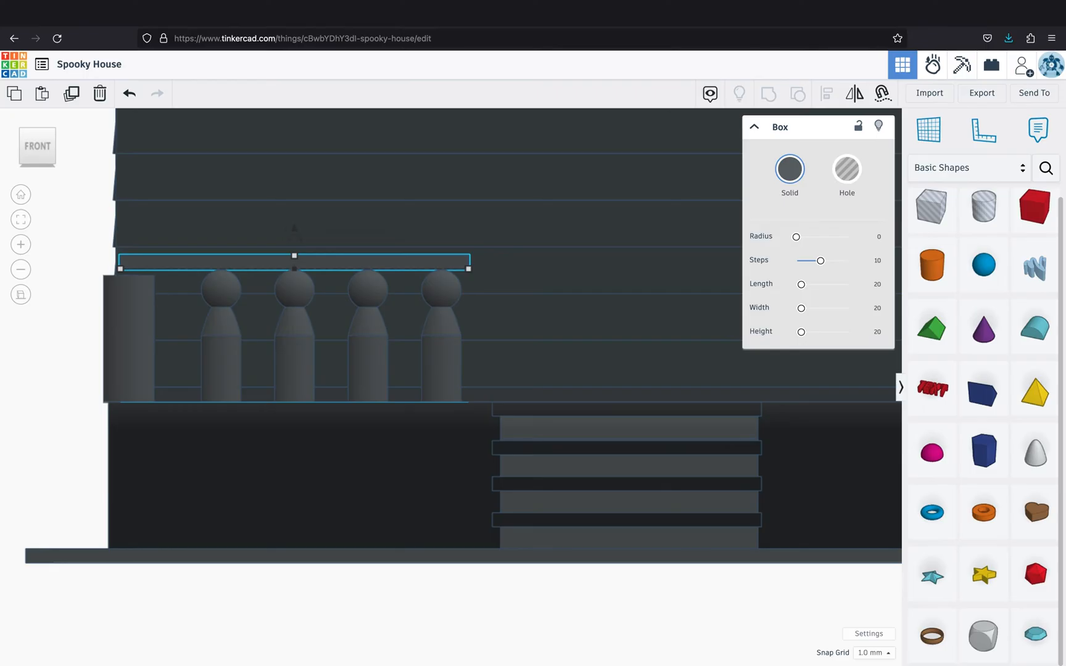
Select the end cylinder and undo its latest position changes
{"action": "left_click", "coordinate": [133, 300]}
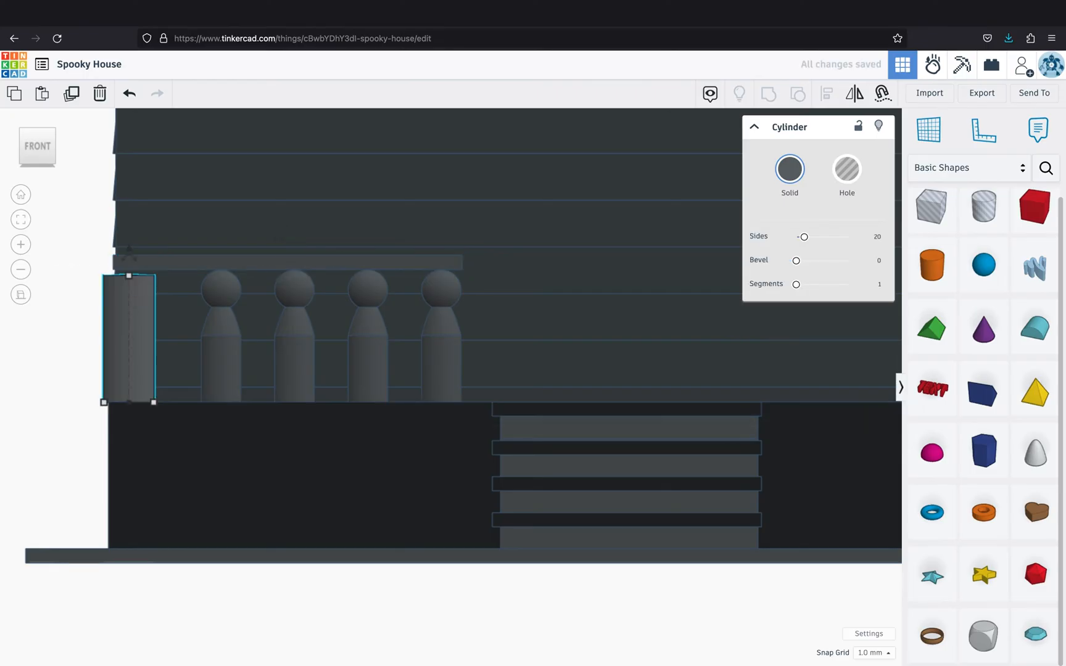
{"action": "right_click_drag", "start_coordinate": [17, 372], "coordinate": [87, 410]}
{"action": "right_click_drag", "start_coordinate": [56, 486], "coordinate": [145, 502]}
{"action": "key", "text": "super+z"}
{"action": "key", "text": "super+z"}
{"action": "key", "text": "super+z"}
{"action": "key", "text": "super+z"}
{"action": "key", "text": "super+z"}
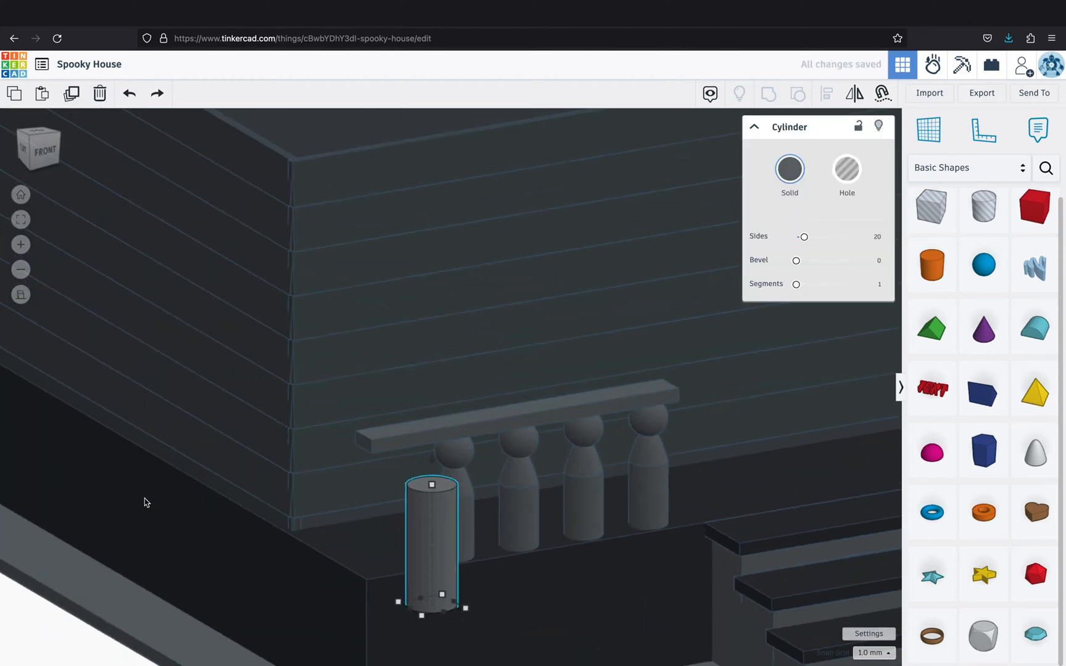
Stretch the end cylinder up to the underside of the rail, to a height of 20 mm
{"action": "left_click", "coordinate": [42, 150]}
{"action": "left_click_drag", "start_coordinate": [141, 278], "coordinate": [142, 272]}
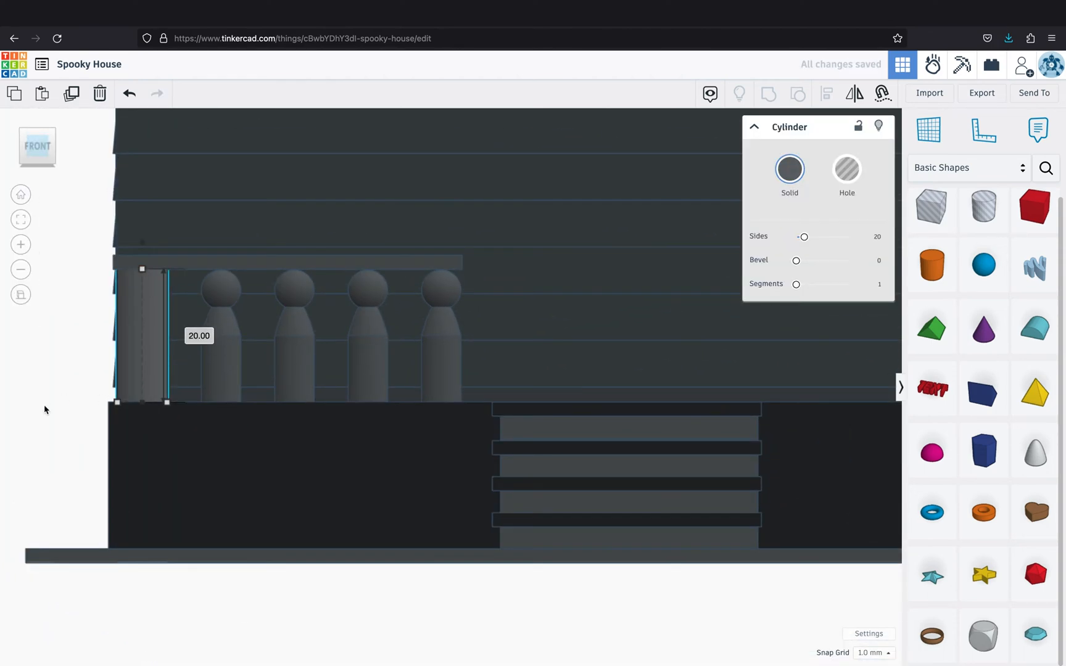
{"action": "left_click", "coordinate": [80, 448]}
{"action": "right_click_drag", "start_coordinate": [97, 409], "coordinate": [95, 461]}
{"action": "scroll", "coordinate": [95, 457], "scroll_direction": "down", "scroll_amount": 3}
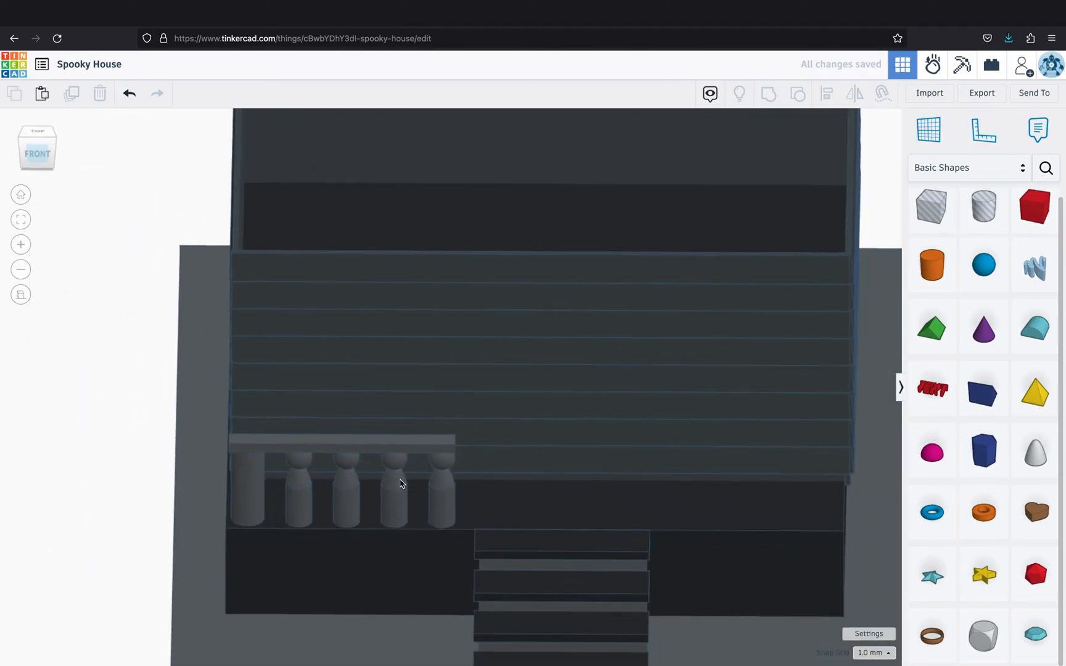
{"action": "scroll", "coordinate": [432, 475], "scroll_direction": "down", "scroll_amount": 2}
{"action": "left_click", "coordinate": [443, 463]}
{"action": "left_click", "coordinate": [414, 474], "text": "shift"}
{"action": "left_click", "coordinate": [364, 470], "text": "shift"}
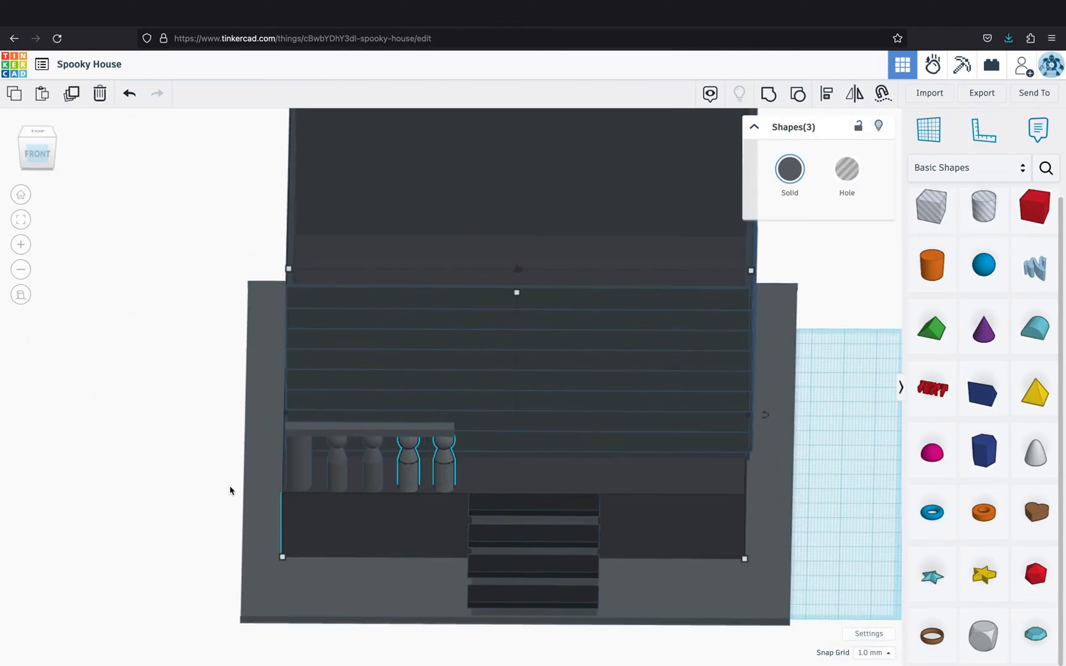
{"action": "left_click", "coordinate": [230, 491]}
Duplicate the four posts, end cylinder and rail, move the copy to the porch's right end, and mirror it left to right
{"action": "left_click", "coordinate": [344, 468]}
{"action": "left_click", "coordinate": [377, 468], "text": "shift"}
{"action": "left_click", "coordinate": [409, 468], "text": "shift"}
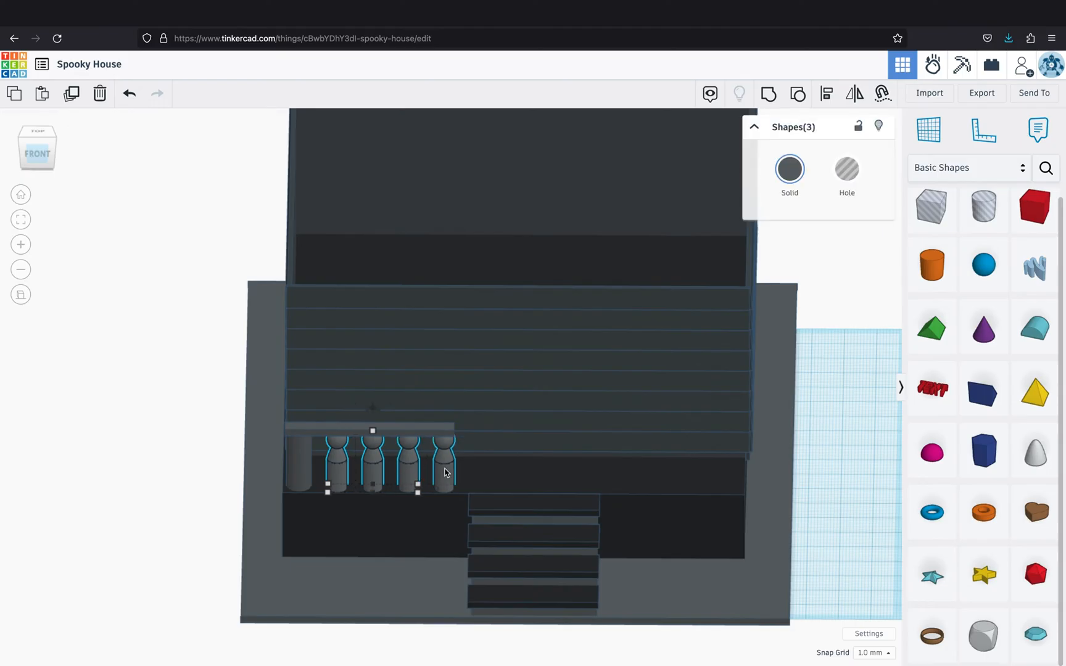
{"action": "left_click", "coordinate": [335, 425], "text": "shift"}
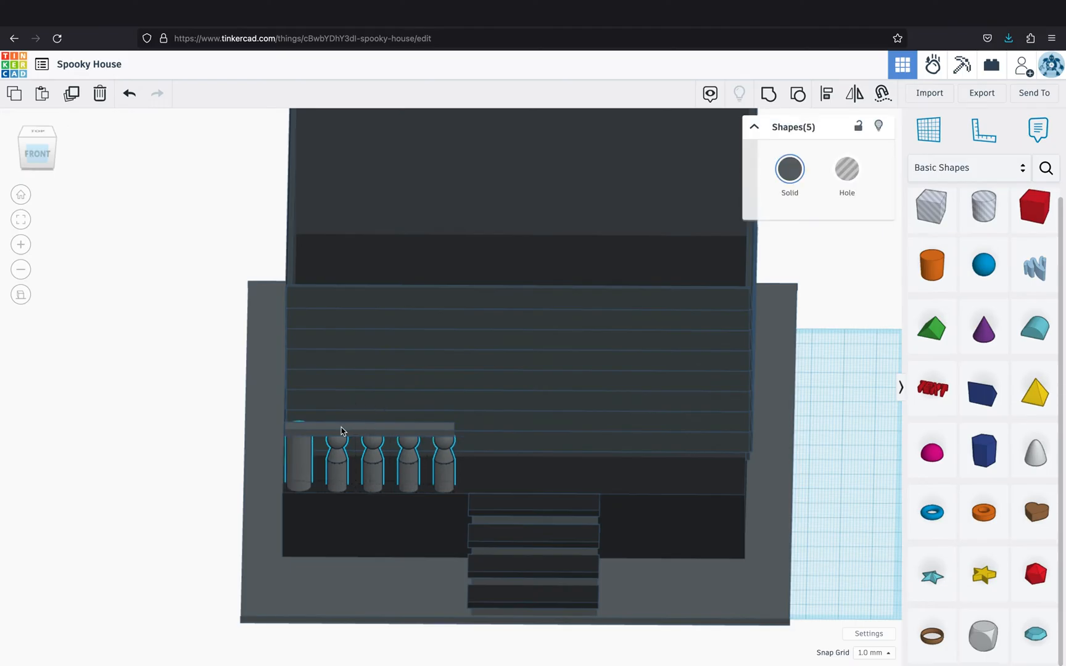
{"action": "key", "text": "super+d"}
{"action": "key", "text": "Right"}
{"action": "key", "text": "Right"}
{"action": "key", "text": "Right"}
{"action": "key", "text": "Right"}
{"action": "key", "text": "Right"}
{"action": "key", "text": "Right"}
{"action": "key", "text": "Right"}
{"action": "key", "text": "Right"}
{"action": "key", "text": "Right"}
{"action": "key", "text": "Right"}
{"action": "key", "text": "Right"}
{"action": "key", "text": "Right"}
{"action": "key", "text": "Right"}
{"action": "key", "text": "Right"}
{"action": "key", "text": "Right"}
{"action": "key", "text": "Right"}
{"action": "key", "text": "Right"}
{"action": "key", "text": "Right"}
{"action": "key", "text": "Right"}
{"action": "key", "text": "Right"}
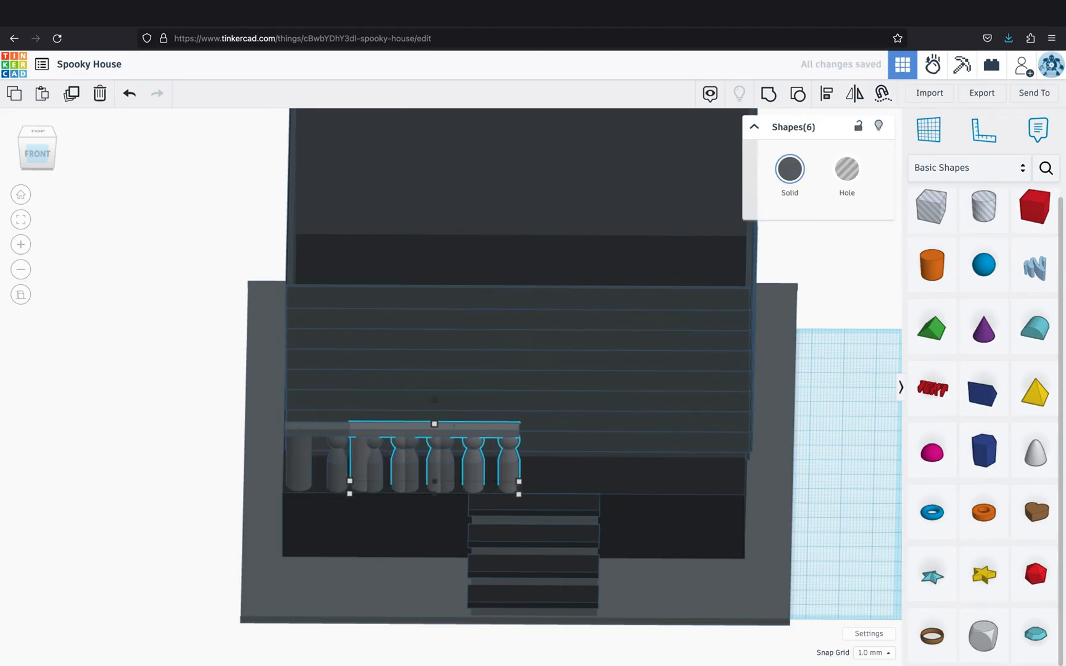
{"action": "key", "text": "Right"}
{"action": "key", "text": "Right"}
{"action": "key", "text": "Right"}
{"action": "key", "text": "Right"}
{"action": "key", "text": "Right"}
{"action": "key", "text": "Right"}
{"action": "key", "text": "Right"}
{"action": "key", "text": "Right"}
{"action": "key", "text": "Right"}
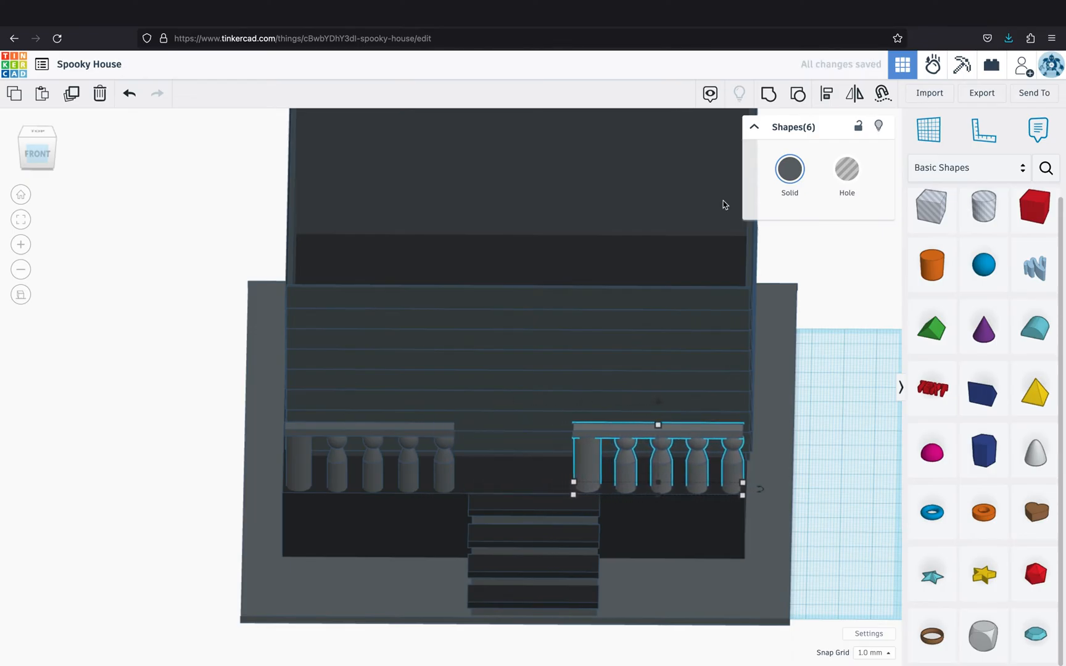
{"action": "left_click", "coordinate": [863, 499]}
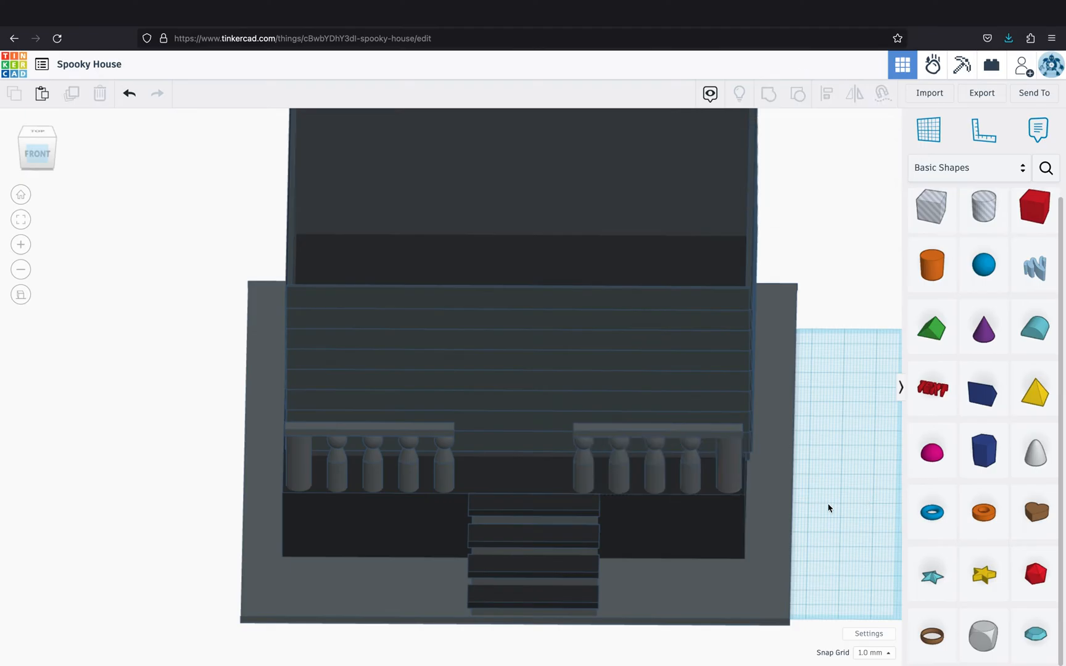
Place a box in front of the foundation beside the stairs and resize it to 17 mm wide and 5 mm deep
{"action": "right_click_drag", "start_coordinate": [585, 540], "coordinate": [575, 580]}
{"action": "left_click", "coordinate": [523, 566]}
{"action": "right_click_drag", "start_coordinate": [467, 572], "coordinate": [487, 573]}
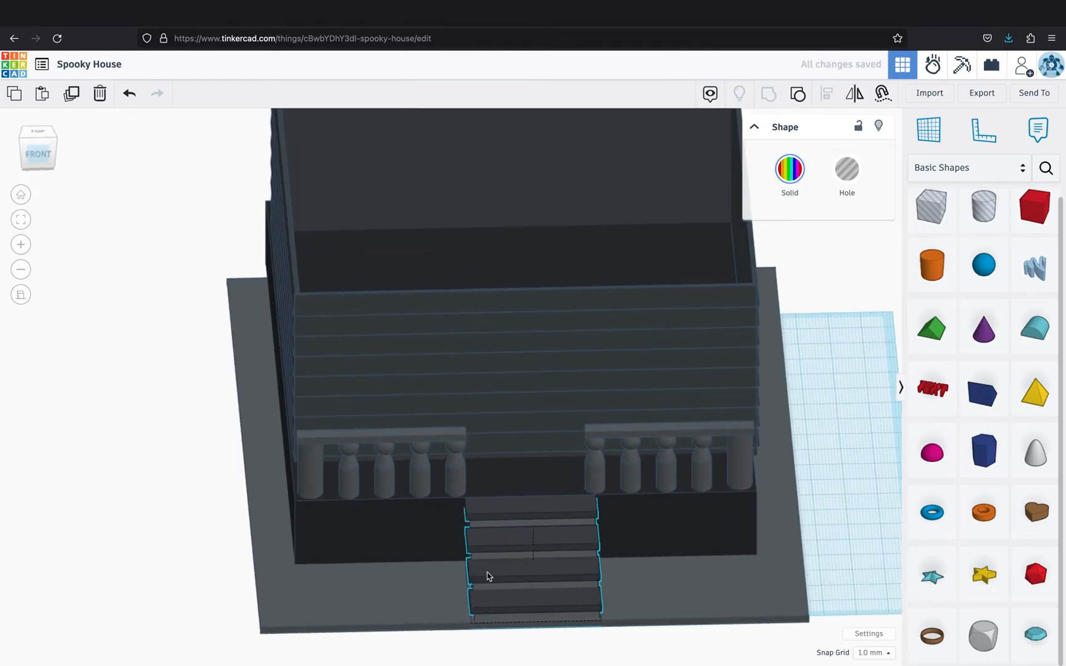
{"action": "left_click", "coordinate": [38, 155]}
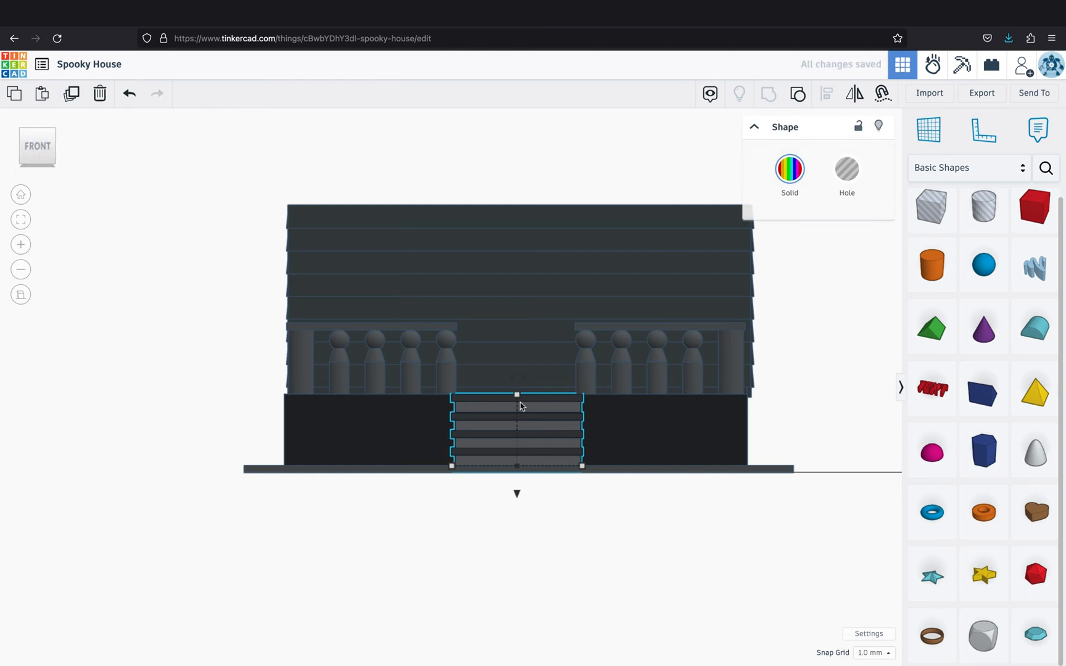
{"action": "right_click_drag", "start_coordinate": [519, 403], "coordinate": [499, 547]}
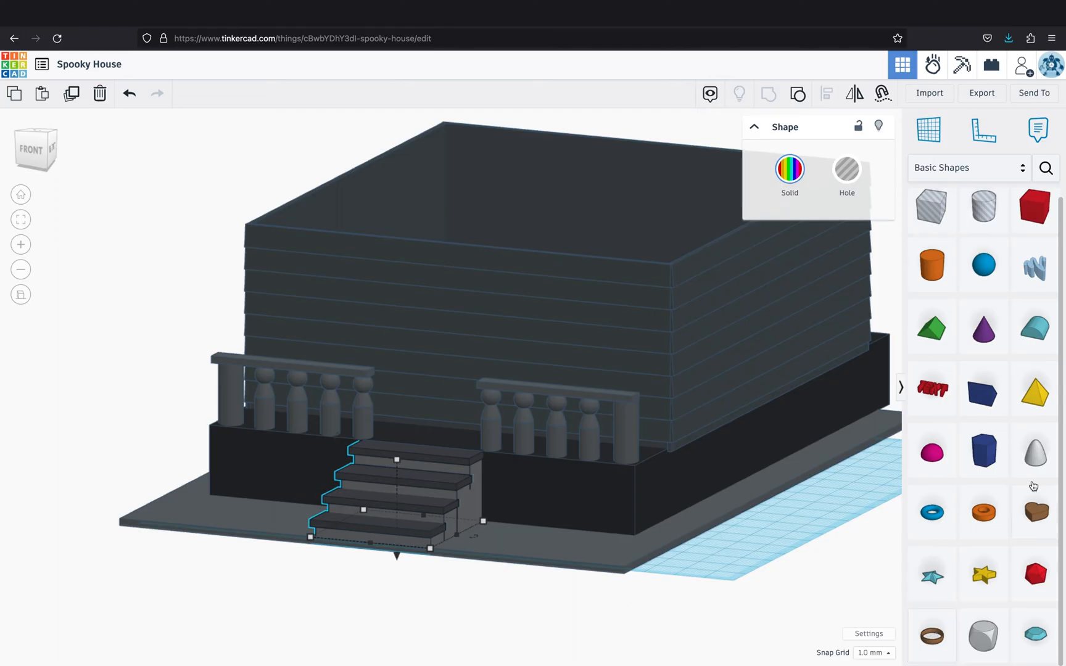
{"action": "left_click_drag", "start_coordinate": [1034, 206], "coordinate": [560, 538]}
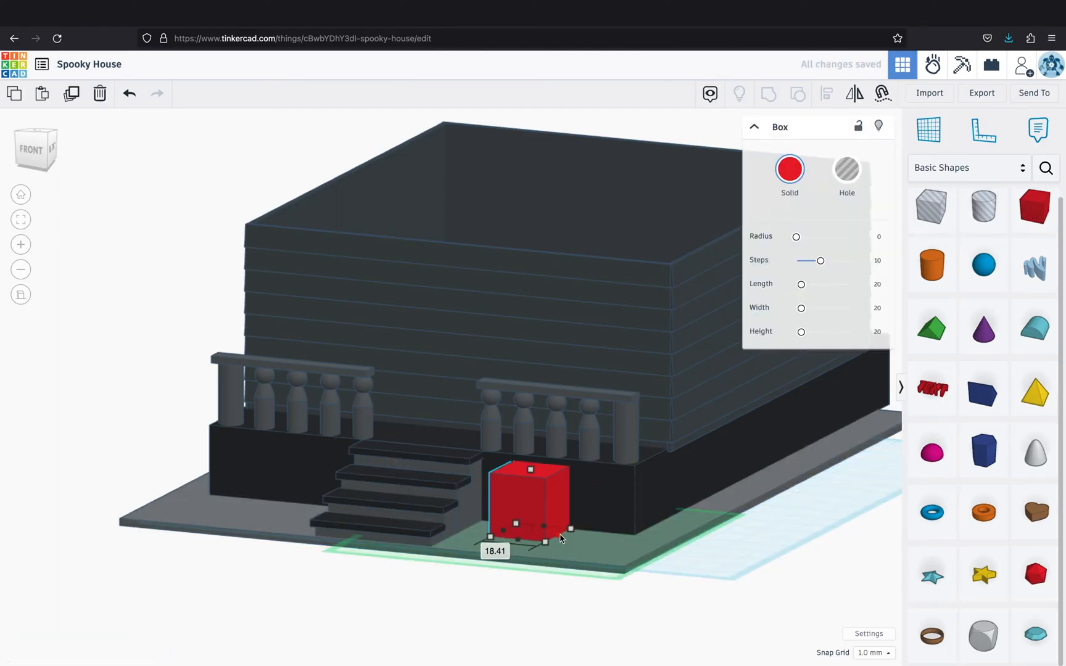
{"action": "right_click_drag", "start_coordinate": [549, 507], "coordinate": [499, 562]}
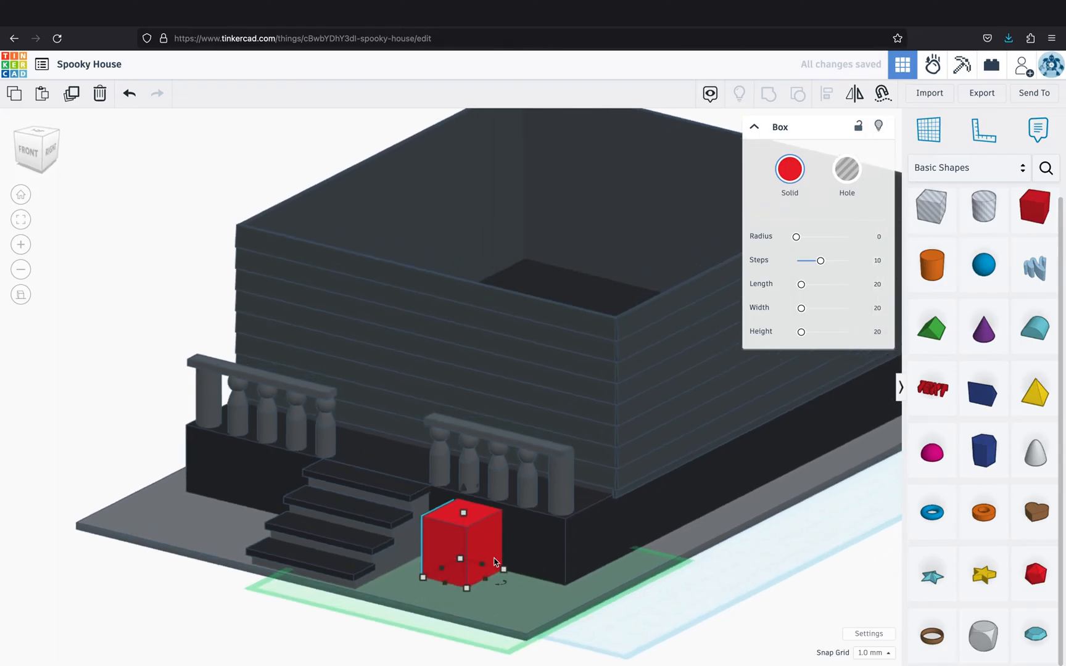
{"action": "left_click_drag", "start_coordinate": [478, 566], "coordinate": [458, 574]}
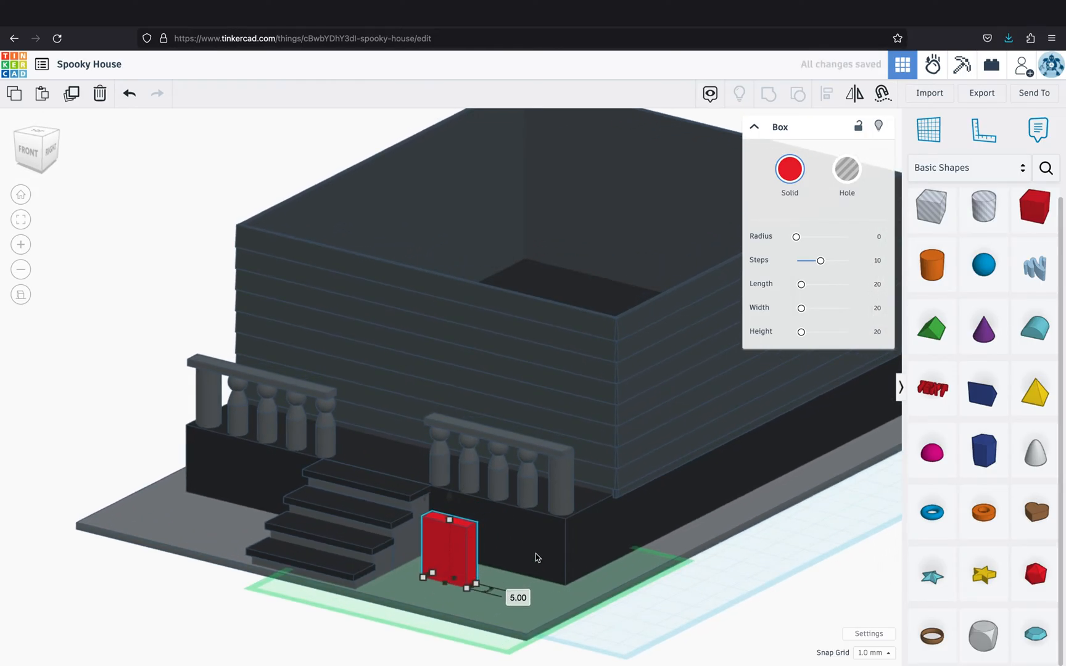
Place a Round Roof on top of the box with its arch facing forward and set its depth to 5 mm
{"action": "left_click", "coordinate": [1041, 338]}
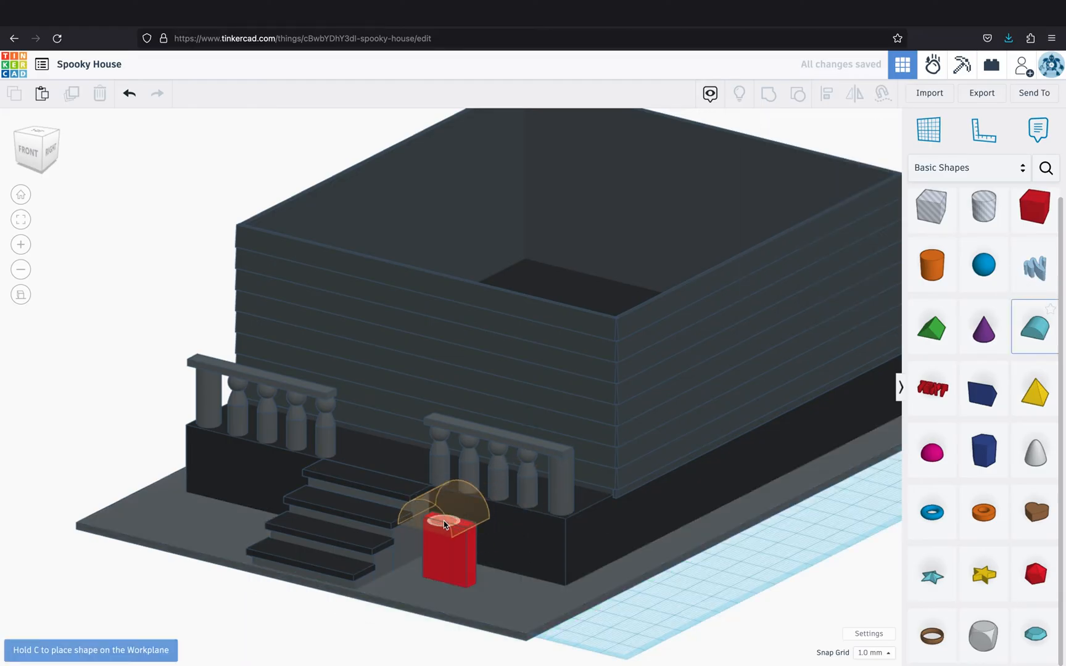
{"action": "left_click", "coordinate": [449, 536]}
{"action": "left_click_drag", "start_coordinate": [464, 516], "coordinate": [444, 526]}
{"action": "left_click", "coordinate": [471, 564]}
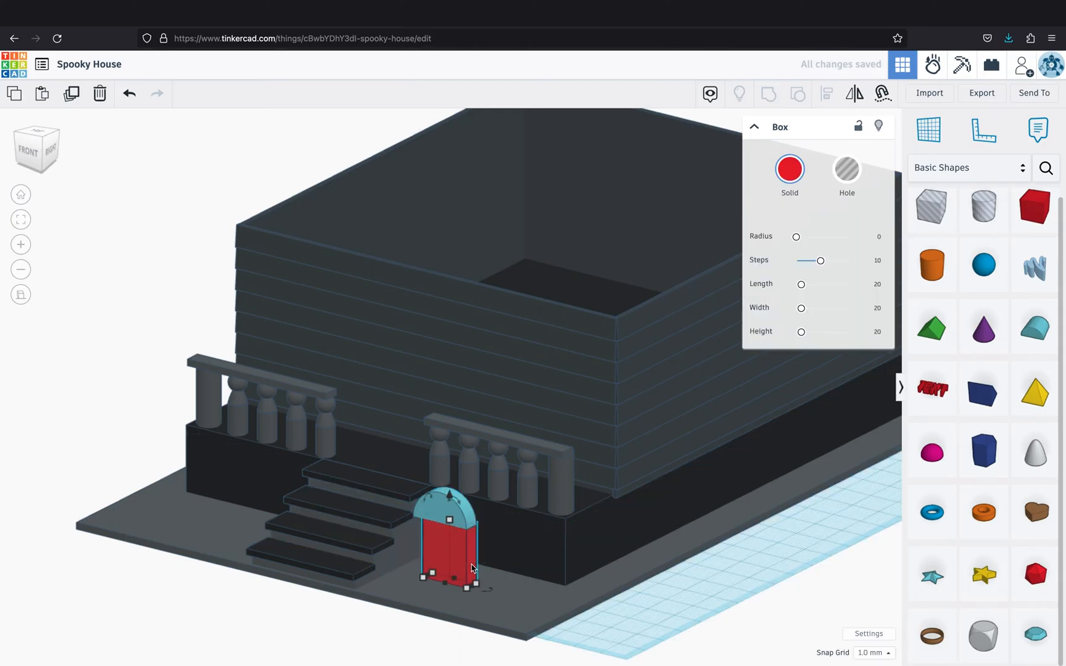
{"action": "left_click", "coordinate": [469, 525]}
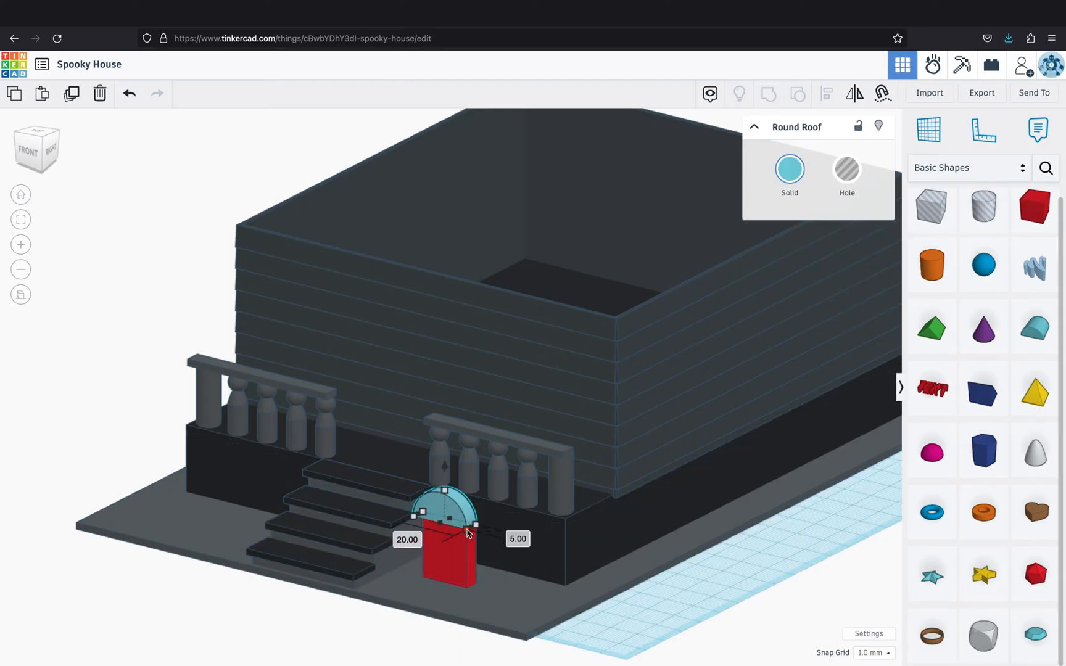
Align the round roof with the box beneath it
{"action": "left_click", "coordinate": [466, 562]}
{"action": "left_click", "coordinate": [444, 505], "text": "shift"}
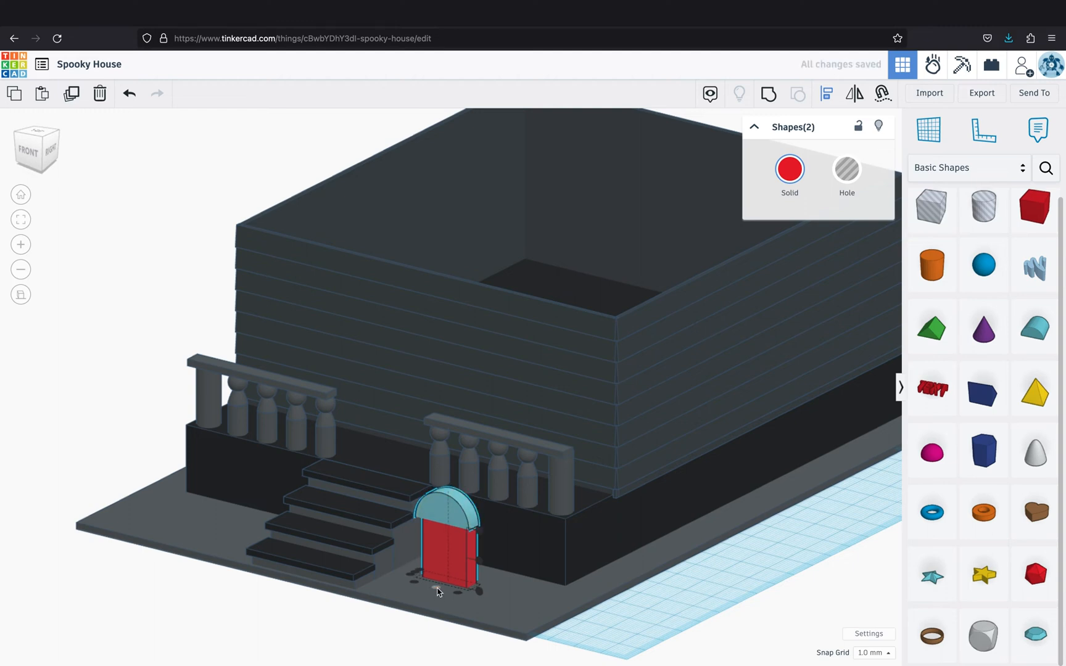
{"action": "right_click_drag", "start_coordinate": [437, 592], "coordinate": [543, 590]}
{"action": "left_click", "coordinate": [457, 632]}
{"action": "left_click", "coordinate": [800, 601]}
Set the round roof's width to 17 mm and centre it on the box
{"action": "left_click", "coordinate": [623, 491]}
{"action": "left_click", "coordinate": [608, 551]}
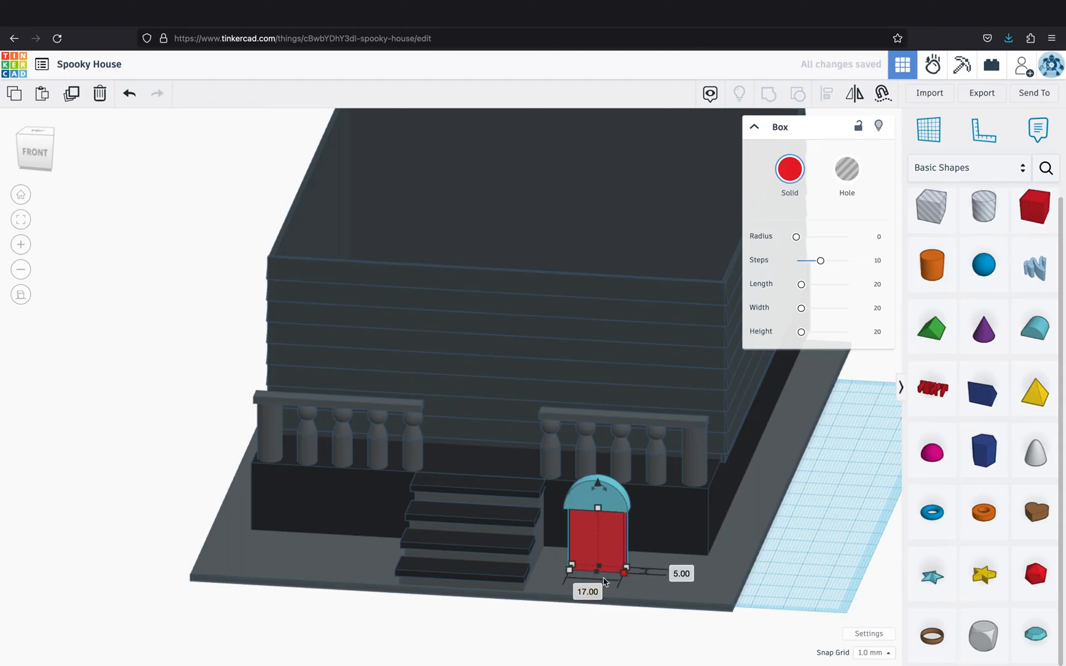
{"action": "left_click", "coordinate": [626, 512]}
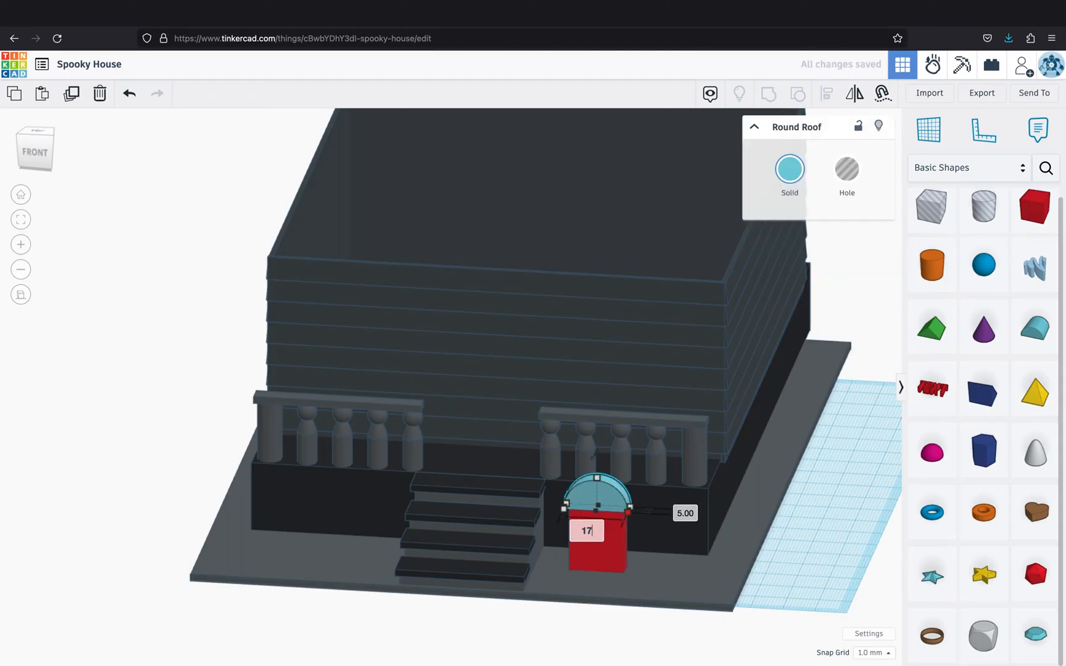
{"action": "key", "text": "Return"}
{"action": "left_click", "coordinate": [614, 568], "text": "shift"}
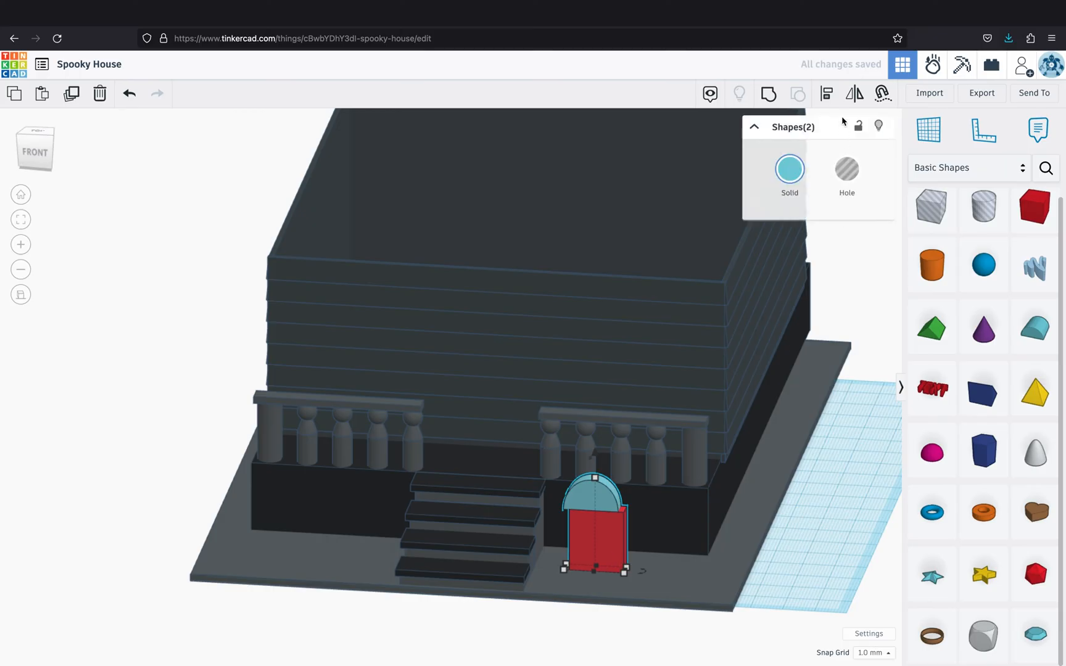
{"action": "left_click", "coordinate": [594, 577]}
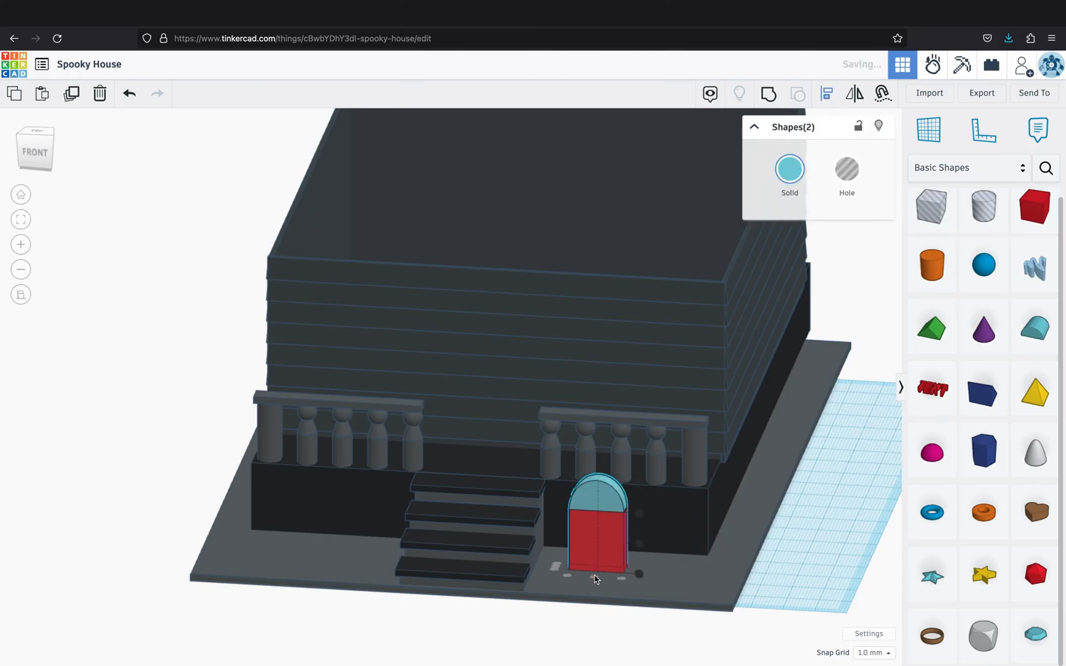
{"action": "left_click", "coordinate": [812, 563]}
Slightly reduce the round roof's height above the box
{"action": "scroll", "coordinate": [783, 561], "scroll_direction": "up", "scroll_amount": 3}
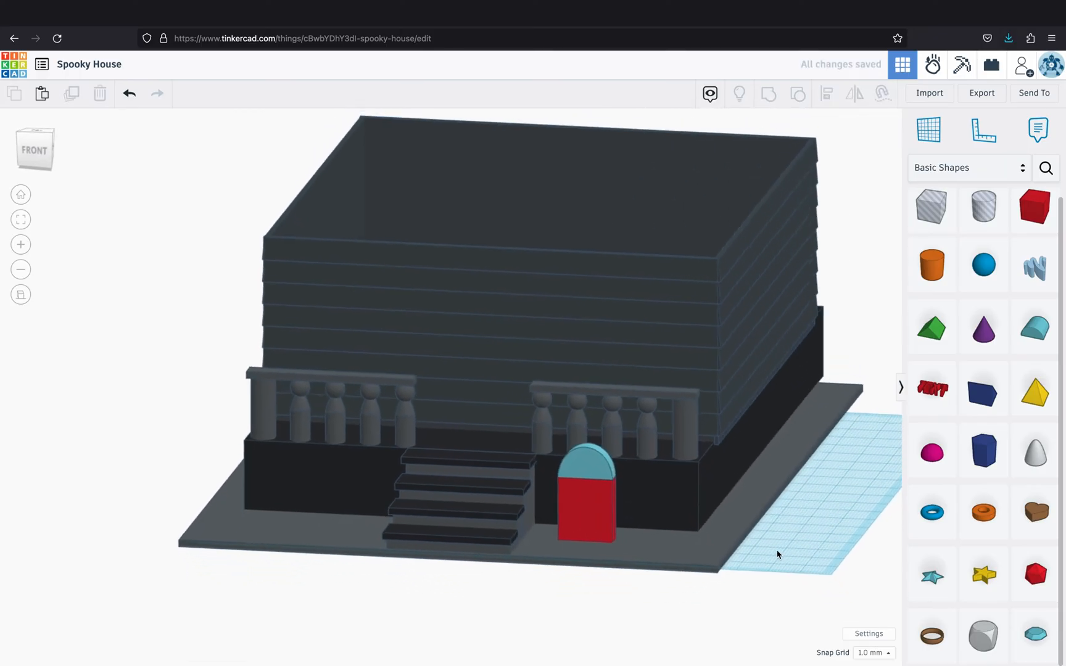
{"action": "left_click", "coordinate": [637, 486]}
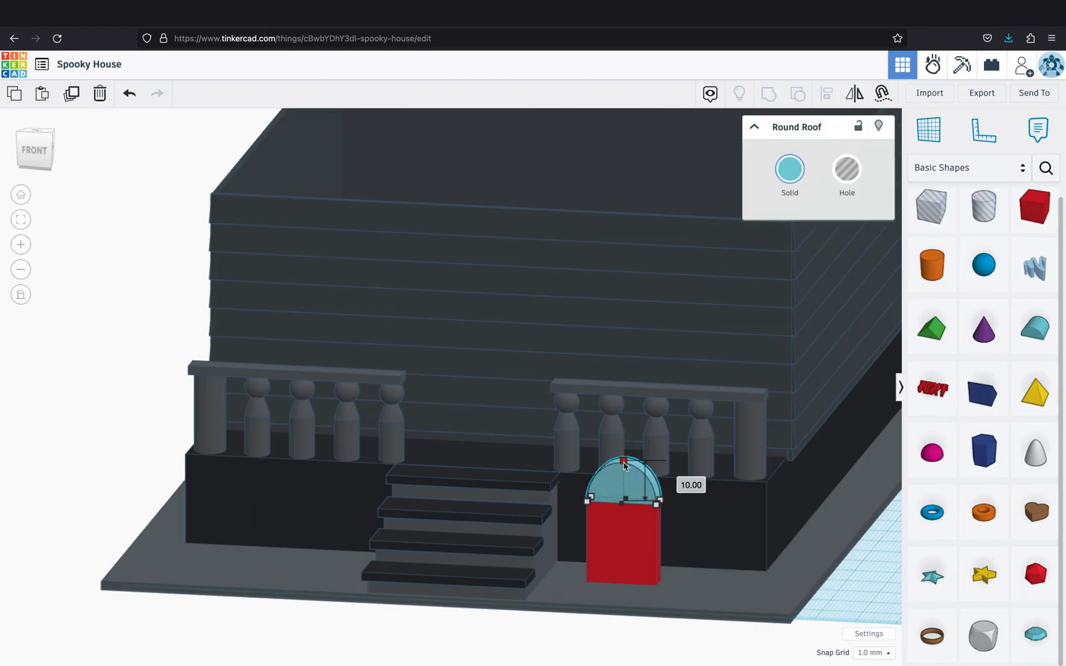
{"action": "left_click", "coordinate": [707, 567]}
Group the box and round roof into one gravestone and colour it grey
{"action": "left_click", "coordinate": [626, 502]}
{"action": "left_click", "coordinate": [645, 484], "text": "shift"}
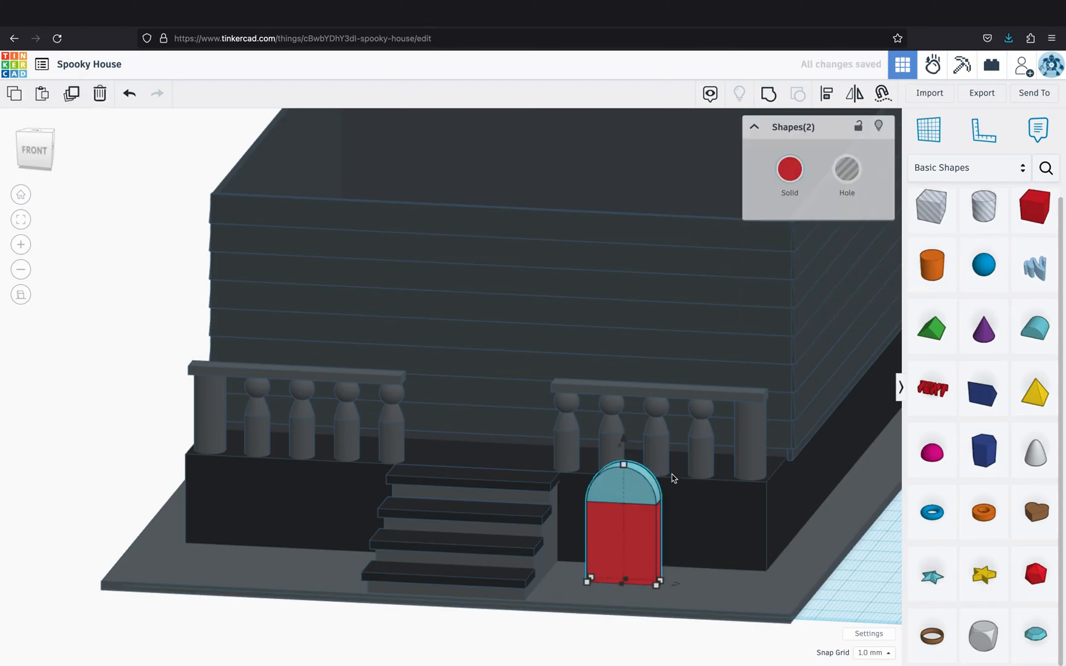
{"action": "left_click", "coordinate": [768, 94]}
{"action": "left_click", "coordinate": [790, 169]}
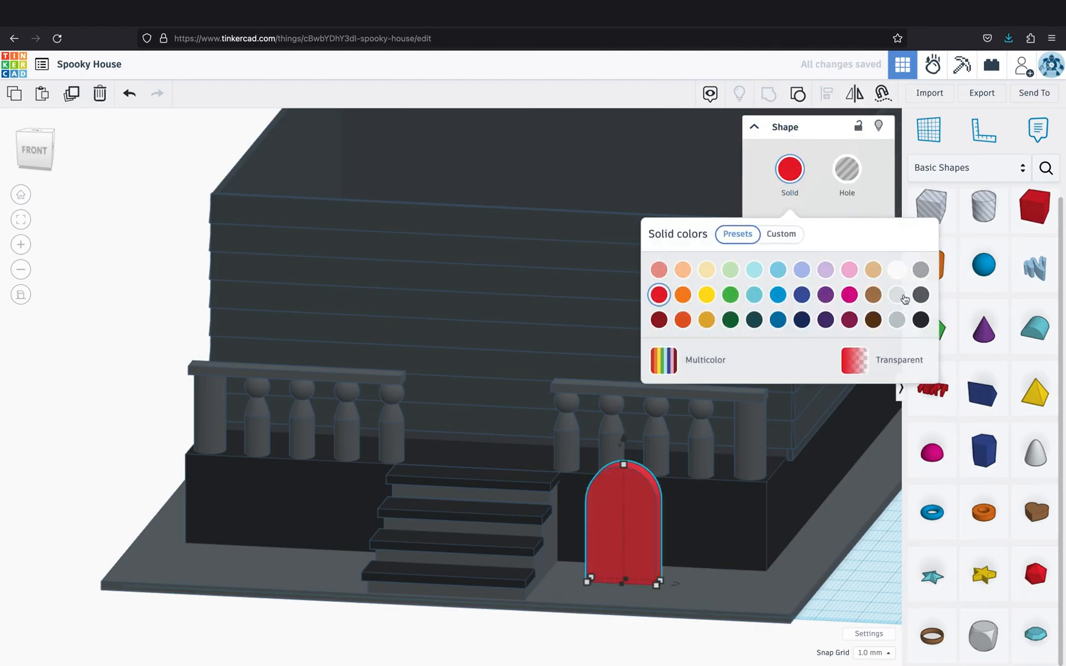
{"action": "left_click", "coordinate": [920, 270]}
{"action": "left_click", "coordinate": [858, 577]}
Place a new box on the workplane beside the base and shrink it to 1 mm deep and 8 mm high
{"action": "scroll", "coordinate": [854, 575], "scroll_direction": "down", "scroll_amount": 3}
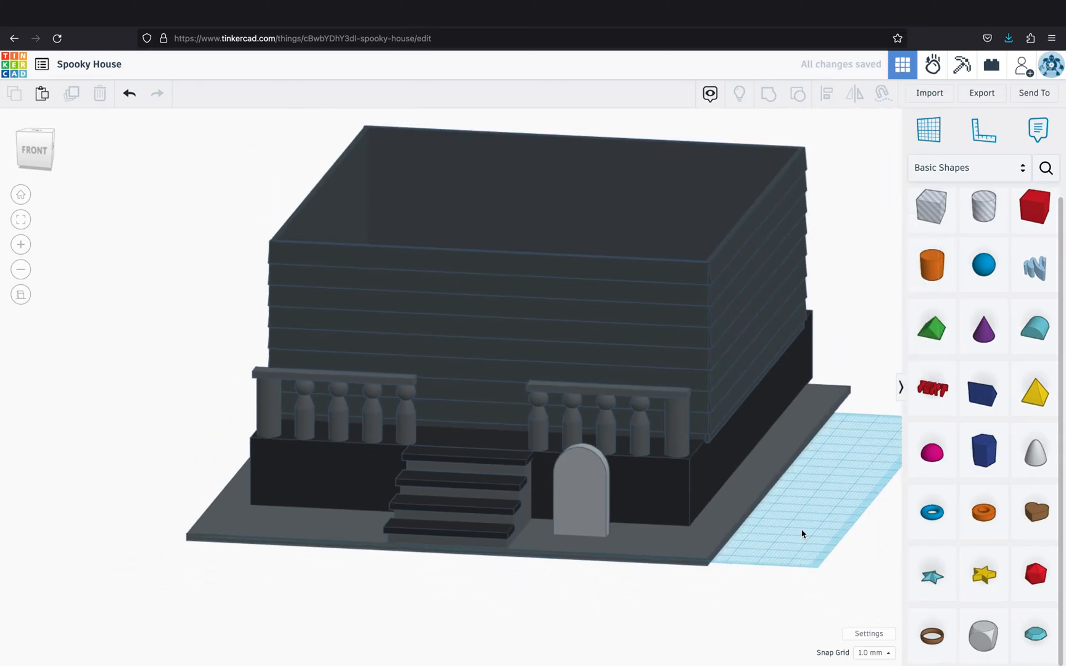
{"action": "left_click", "coordinate": [1034, 206]}
{"action": "left_click", "coordinate": [784, 617]}
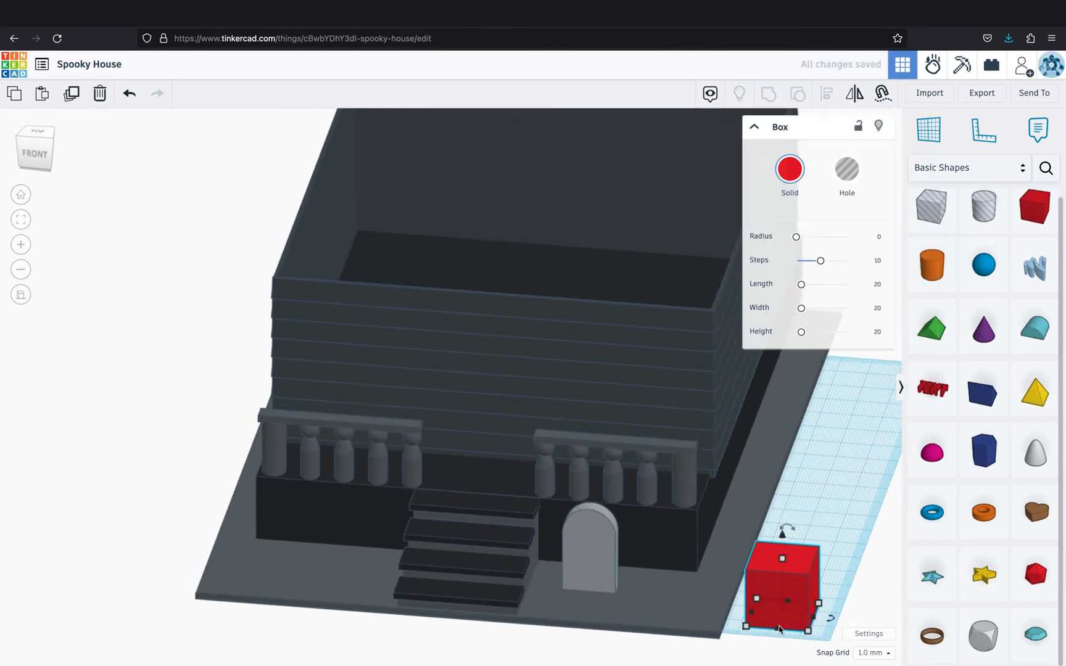
{"action": "left_click_drag", "start_coordinate": [779, 629], "coordinate": [795, 610]}
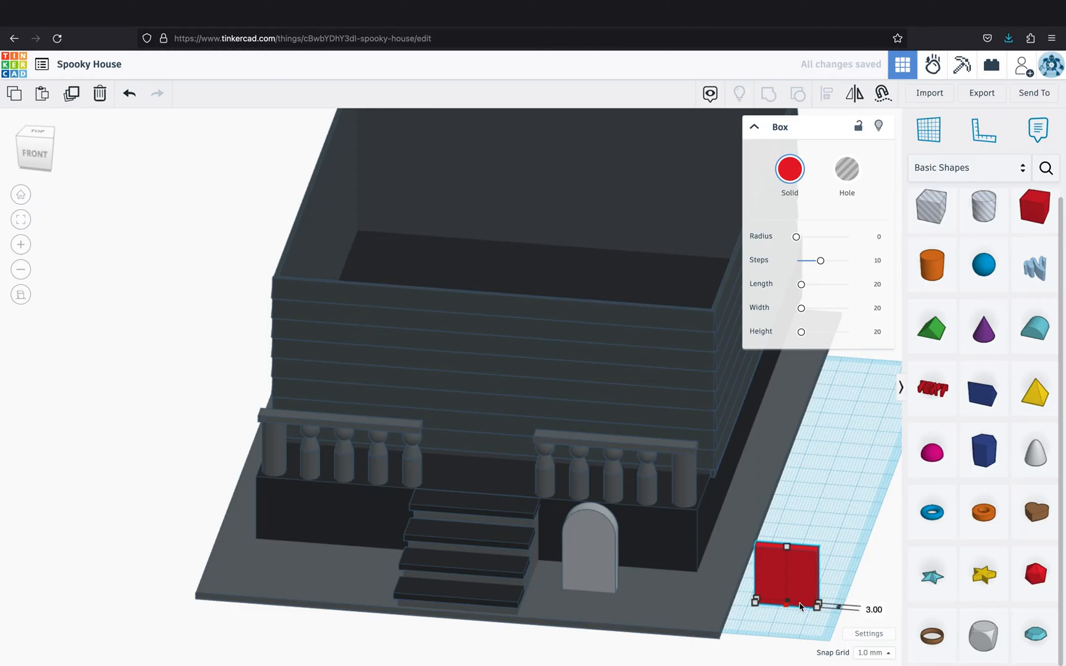
{"action": "left_click_drag", "start_coordinate": [787, 523], "coordinate": [789, 558]}
{"action": "left_click", "coordinate": [40, 132]}
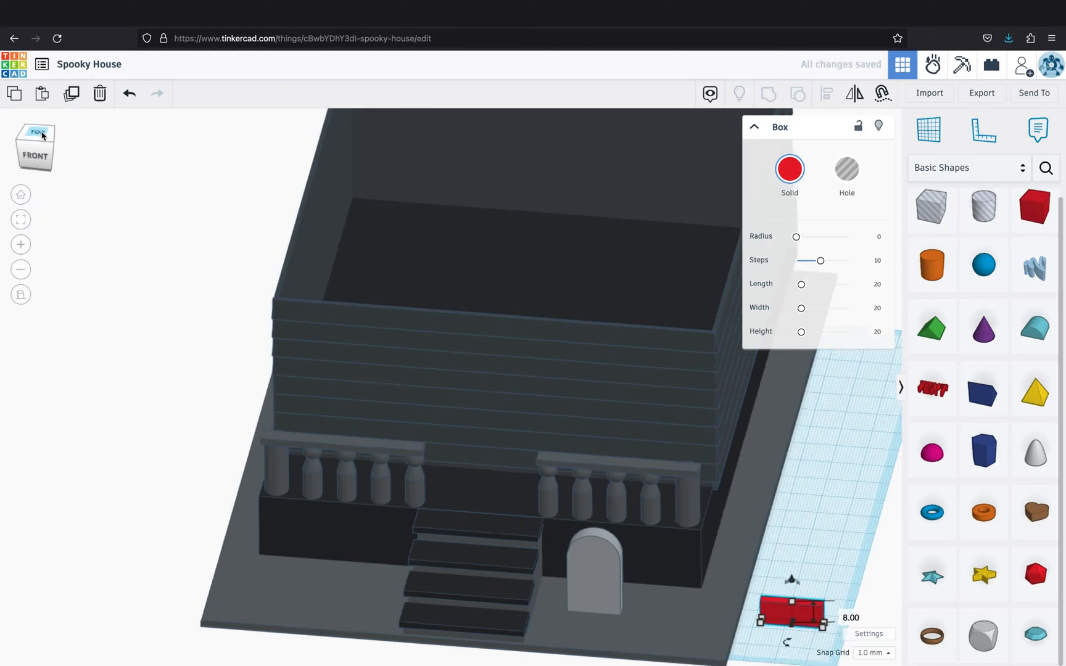
{"action": "left_click", "coordinate": [20, 219]}
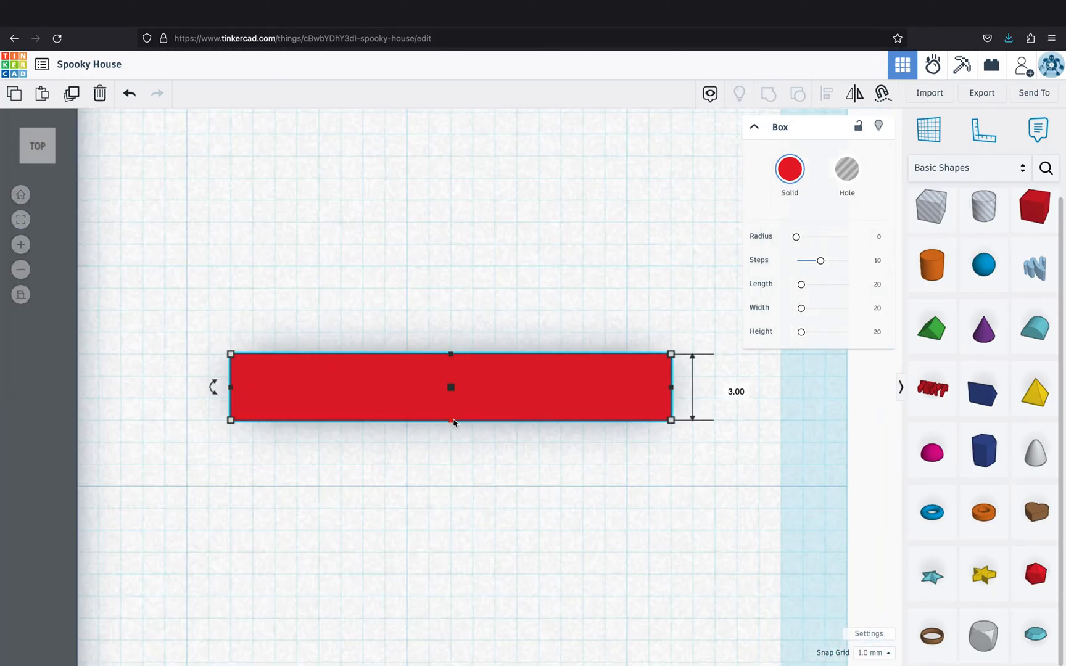
{"action": "left_click_drag", "start_coordinate": [453, 422], "coordinate": [452, 386]}
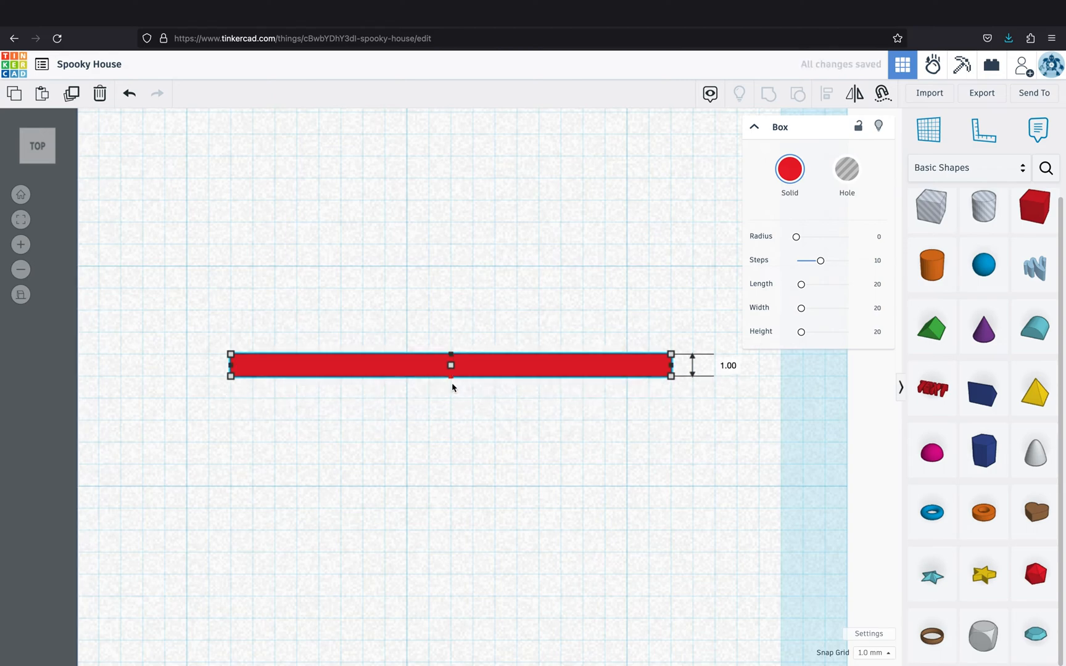
Rotate the thin box by -45° in plan and colour it the same grey as the gravestone
{"action": "scroll", "coordinate": [535, 505], "scroll_direction": "down", "scroll_amount": 2}
{"action": "left_click_drag", "start_coordinate": [269, 370], "coordinate": [301, 300]}
{"action": "left_click", "coordinate": [789, 169]}
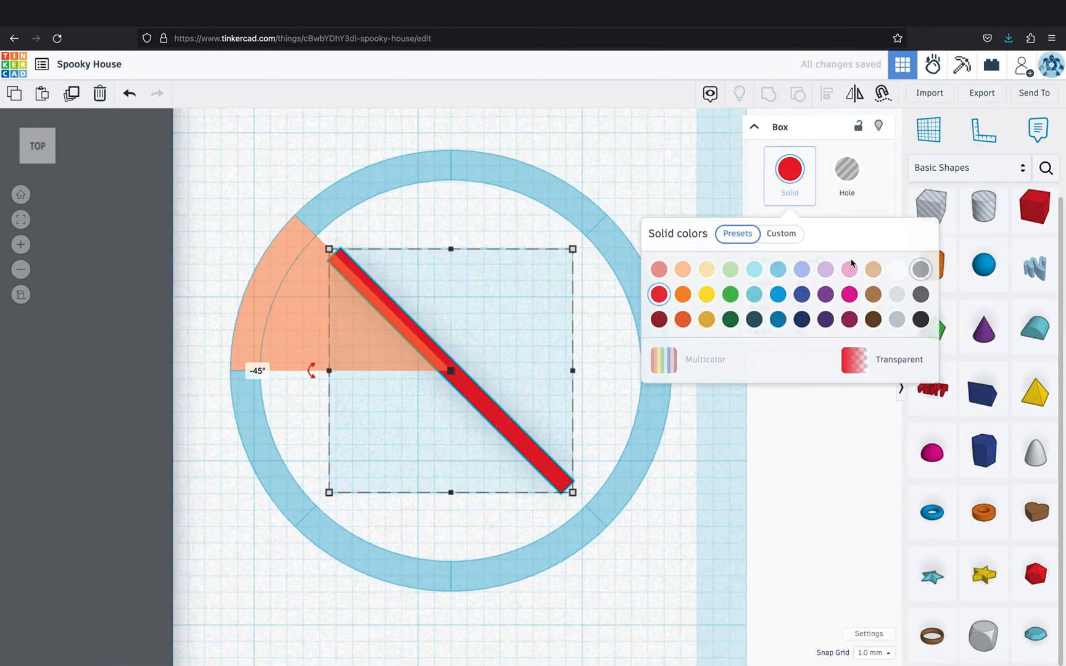
{"action": "left_click", "coordinate": [921, 276]}
{"action": "left_click", "coordinate": [398, 514]}
Duplicate the diagonal bar and mirror the copy left to right so both form an X
{"action": "left_click", "coordinate": [468, 397]}
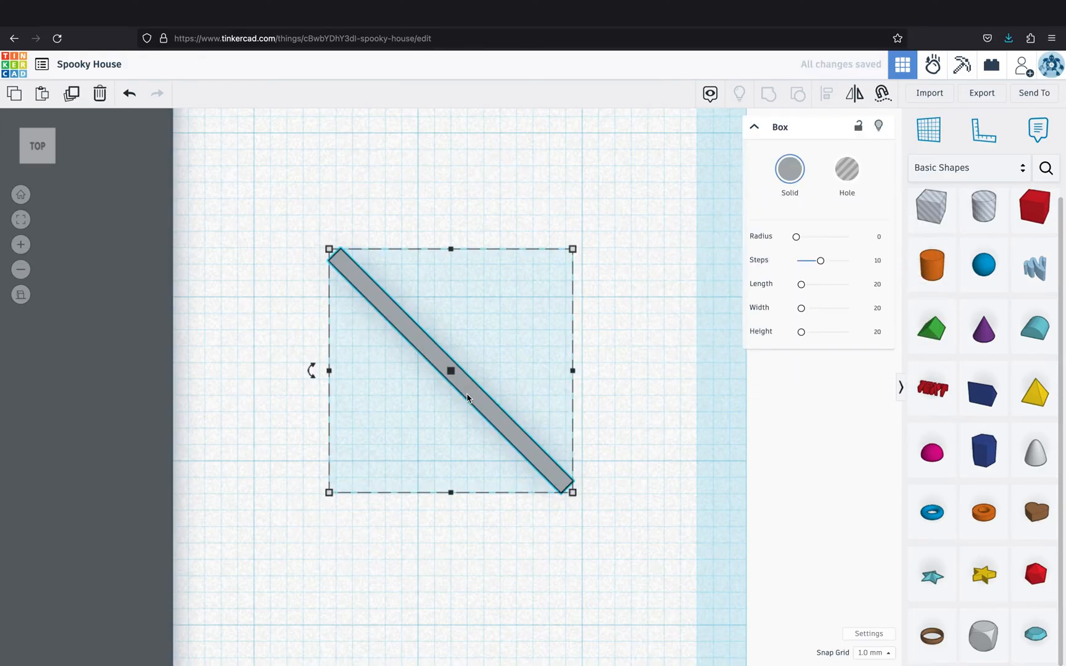
{"action": "left_click", "coordinate": [451, 508]}
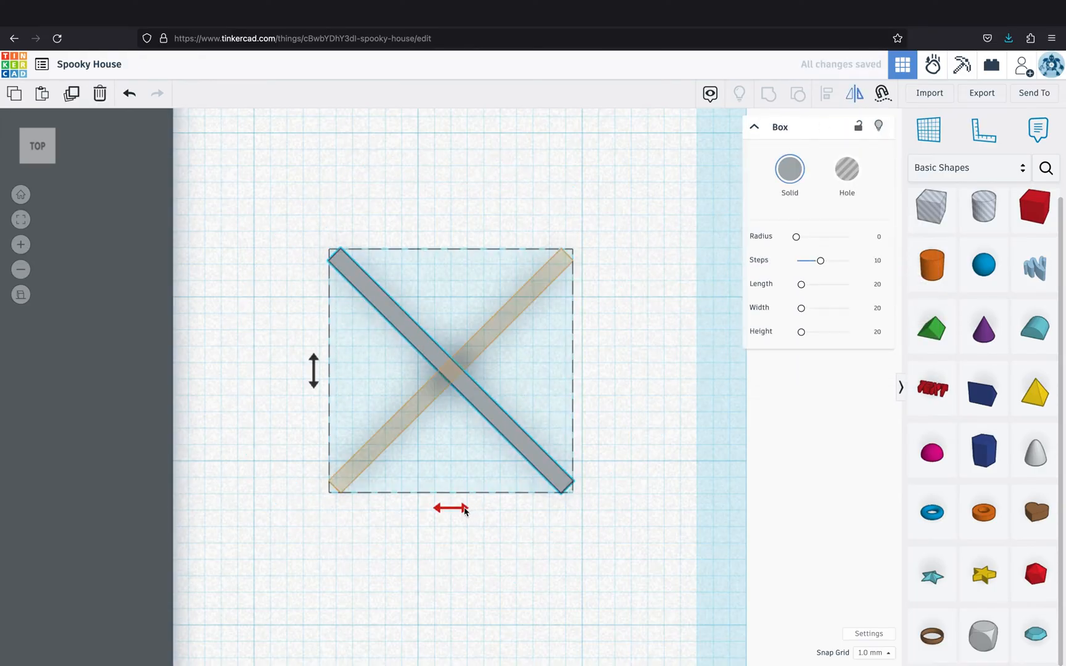
{"action": "left_click", "coordinate": [489, 541]}
{"action": "left_click", "coordinate": [524, 302]}
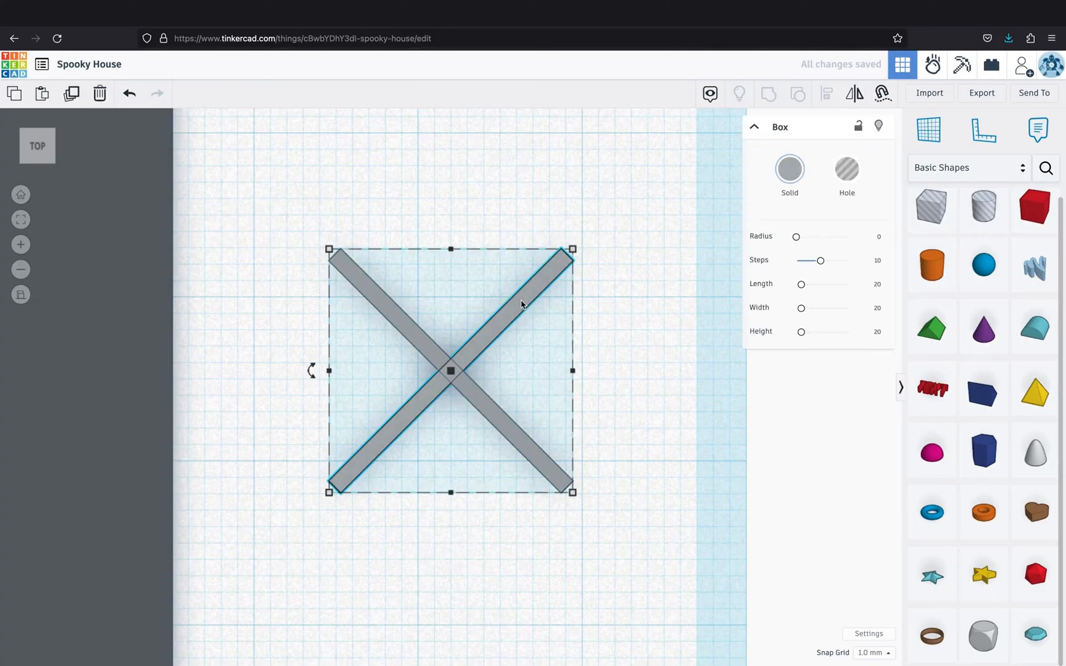
Delete the mirrored bar, place a cylinder by the remaining bar's lower end and shrink it to 2 mm in diameter
{"action": "key", "text": "Delete"}
{"action": "left_click_drag", "start_coordinate": [933, 268], "coordinate": [583, 528]}
{"action": "scroll", "coordinate": [583, 528], "scroll_direction": "down", "scroll_amount": 2}
{"action": "left_click_drag", "start_coordinate": [671, 614], "coordinate": [556, 487]}
{"action": "left_click", "coordinate": [20, 220]}
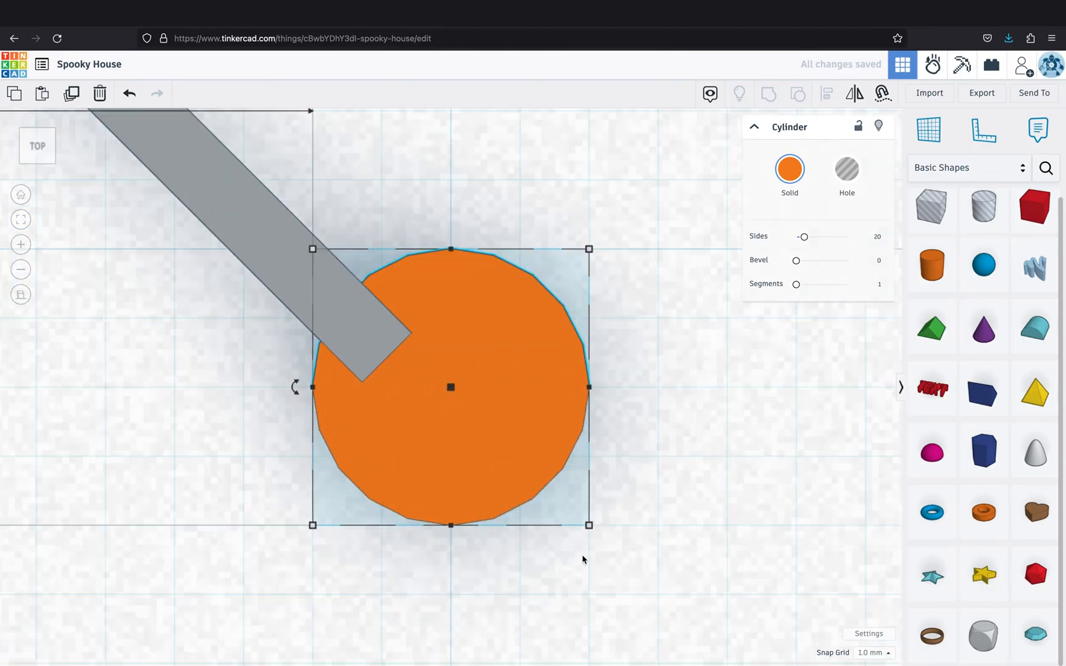
{"action": "left_click_drag", "start_coordinate": [588, 524], "coordinate": [462, 421]}
Set the snap grid to 0.1 mm and move the cylinder onto the end of the diagonal bar
{"action": "left_click_drag", "start_coordinate": [420, 362], "coordinate": [437, 435]}
{"action": "left_click", "coordinate": [873, 652]}
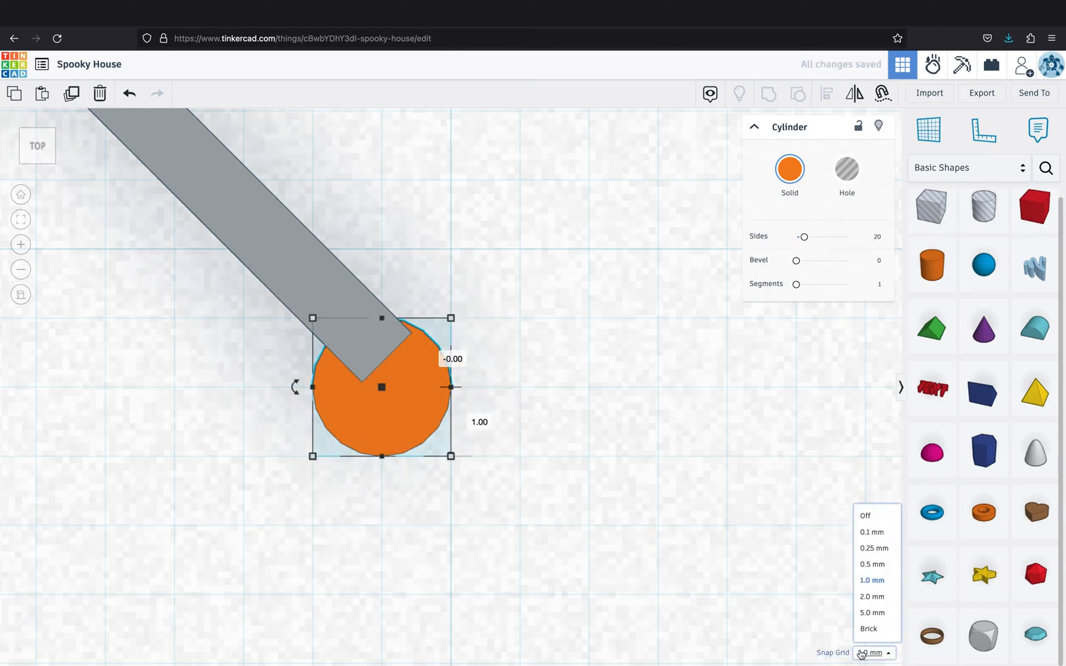
{"action": "left_click", "coordinate": [871, 530]}
{"action": "key", "text": "Right"}
{"action": "key", "text": "Right"}
{"action": "key", "text": "Right"}
{"action": "key", "text": "Up"}
{"action": "key", "text": "Right"}
{"action": "left_click", "coordinate": [701, 446]}
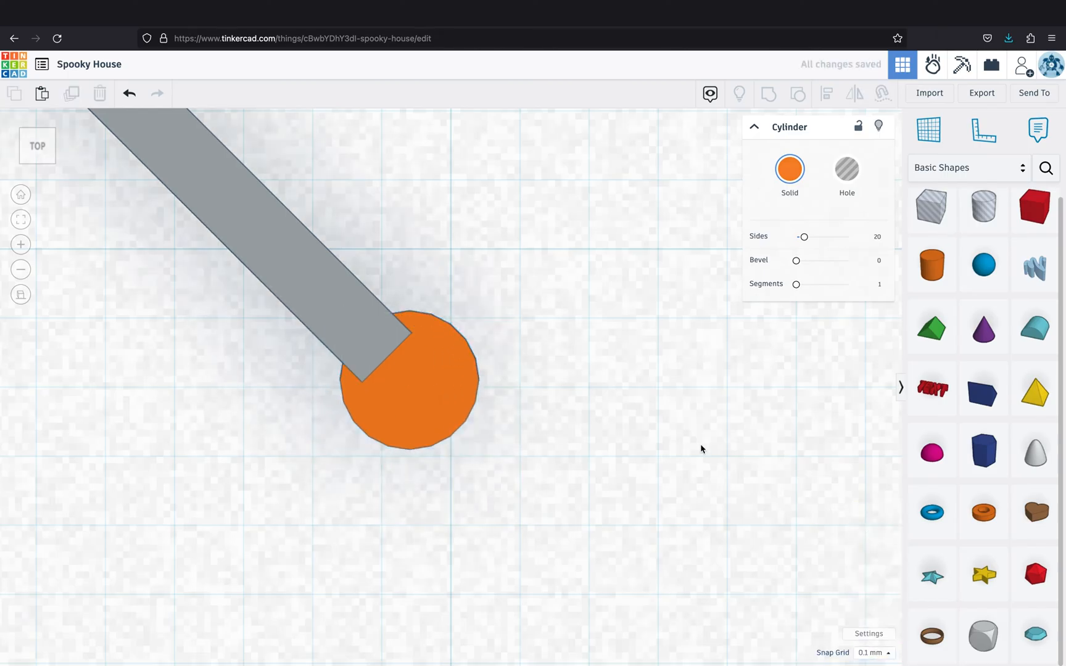
Lower the diagonal bar's height to 2 mm
{"action": "right_click_drag", "start_coordinate": [586, 424], "coordinate": [368, 363]}
{"action": "left_click", "coordinate": [367, 364]}
{"action": "scroll", "coordinate": [354, 284], "scroll_direction": "down", "scroll_amount": 6}
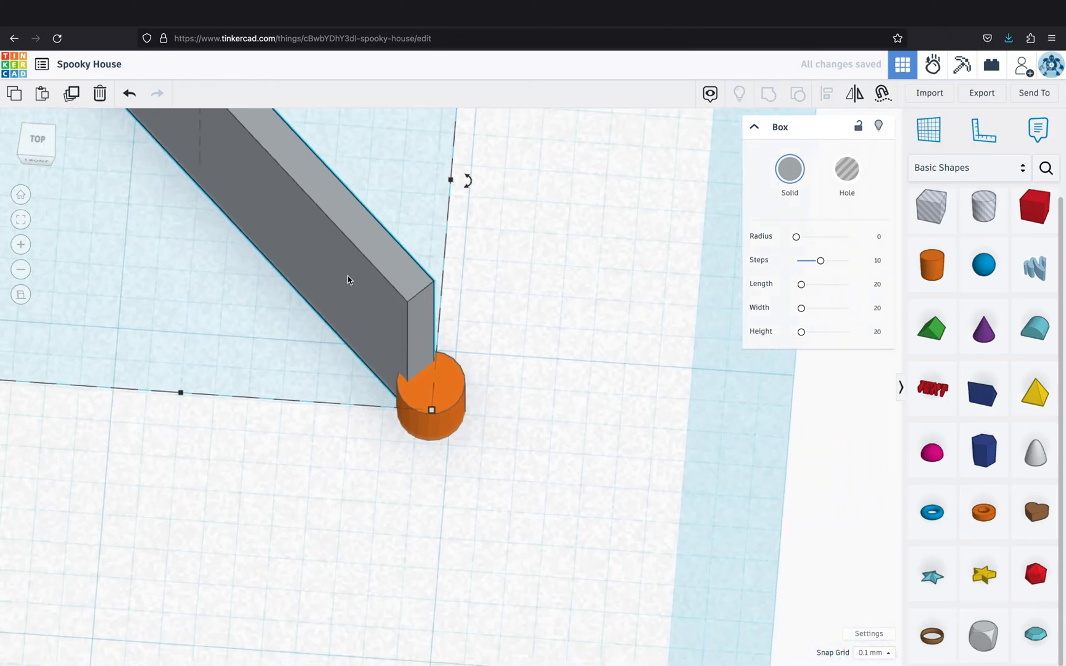
{"action": "left_click_drag", "start_coordinate": [321, 224], "coordinate": [321, 253]}
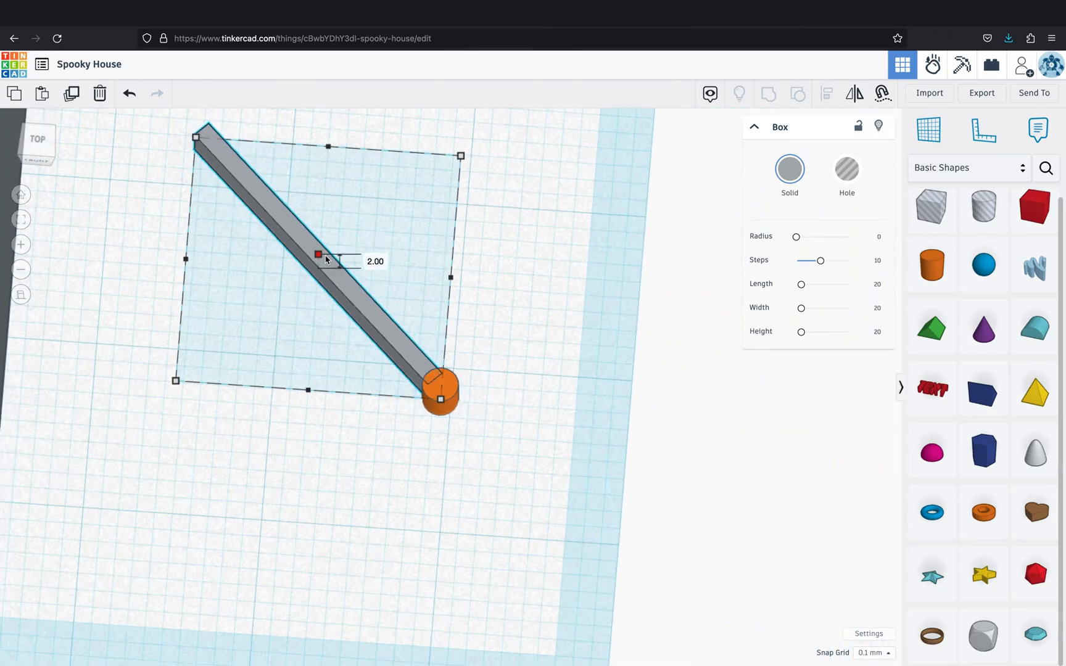
{"action": "scroll", "coordinate": [417, 444], "scroll_direction": "up", "scroll_amount": 3}
{"action": "scroll", "coordinate": [451, 384], "scroll_direction": "up", "scroll_amount": 2}
Colour the end cylinder the same grey as the bar
{"action": "left_click", "coordinate": [452, 392]}
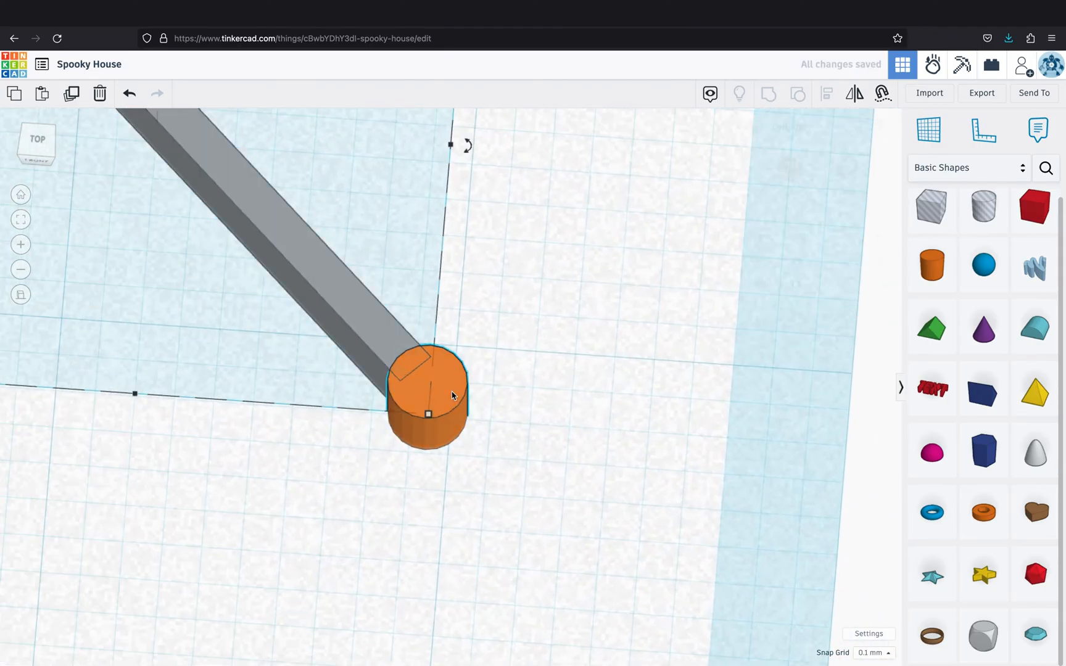
{"action": "right_click_drag", "start_coordinate": [409, 450], "coordinate": [410, 441]}
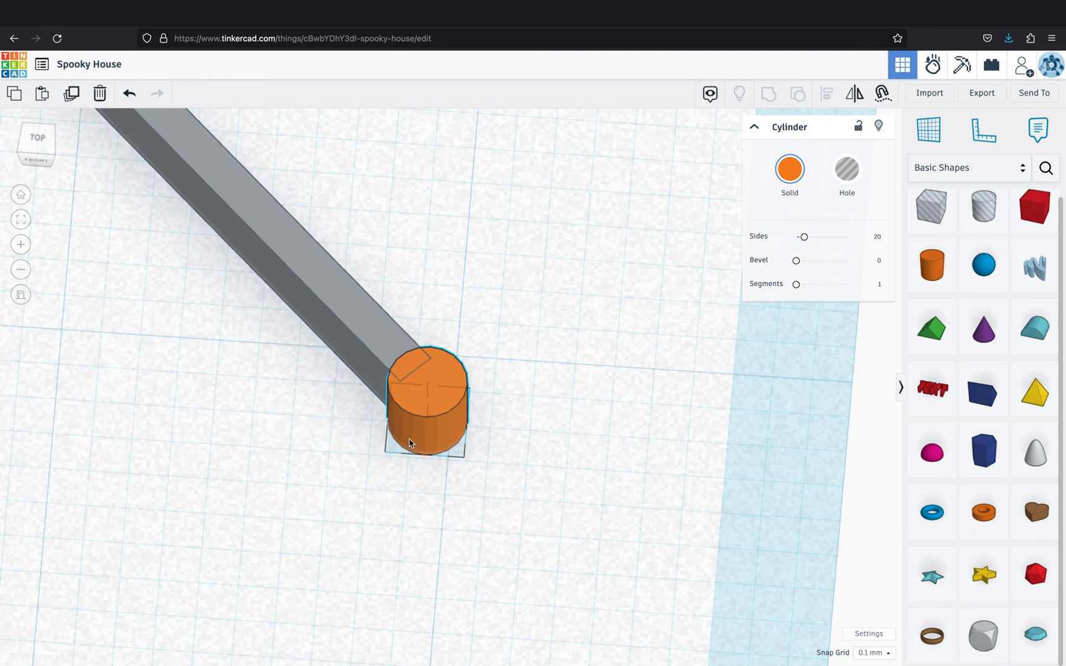
{"action": "right_click_drag", "start_coordinate": [409, 442], "coordinate": [429, 388]}
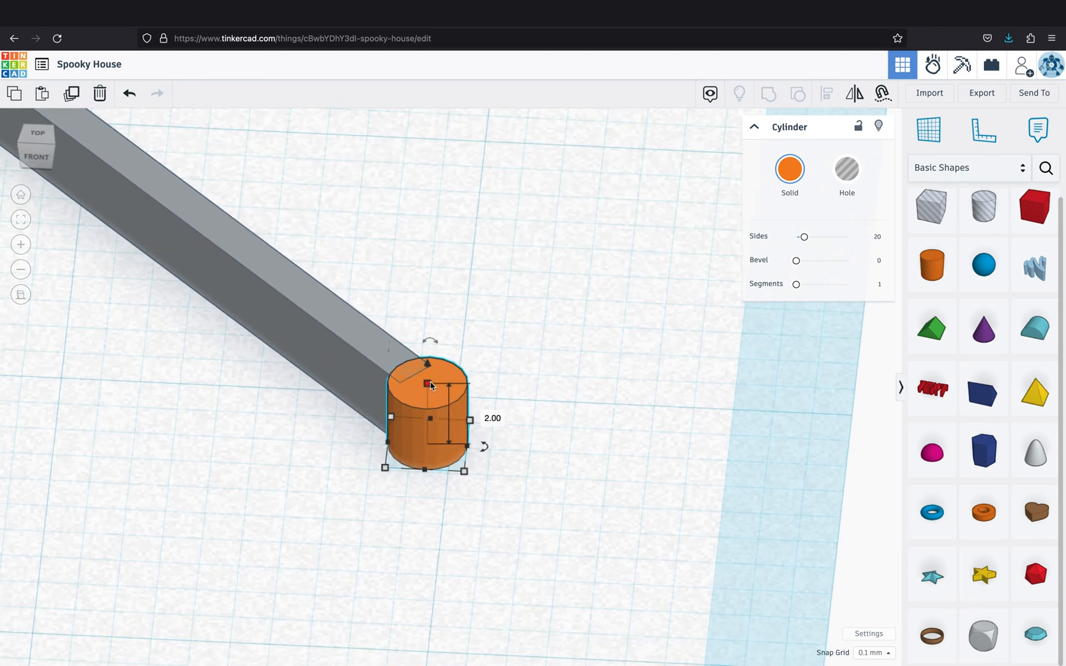
{"action": "left_click", "coordinate": [790, 168]}
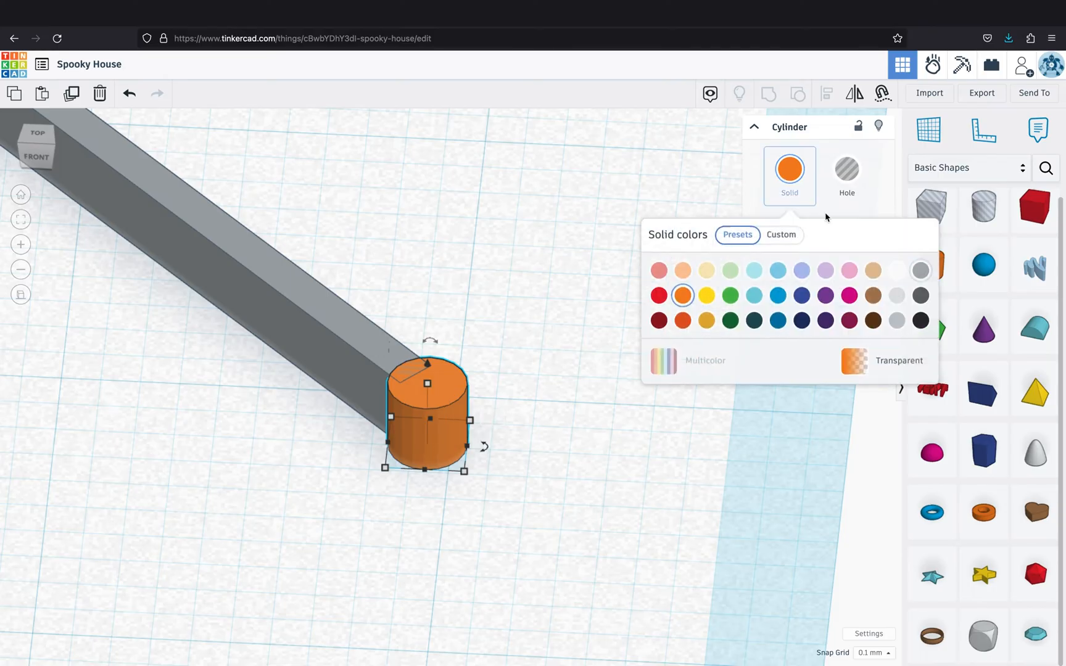
{"action": "left_click", "coordinate": [921, 272]}
{"action": "left_click", "coordinate": [450, 299]}
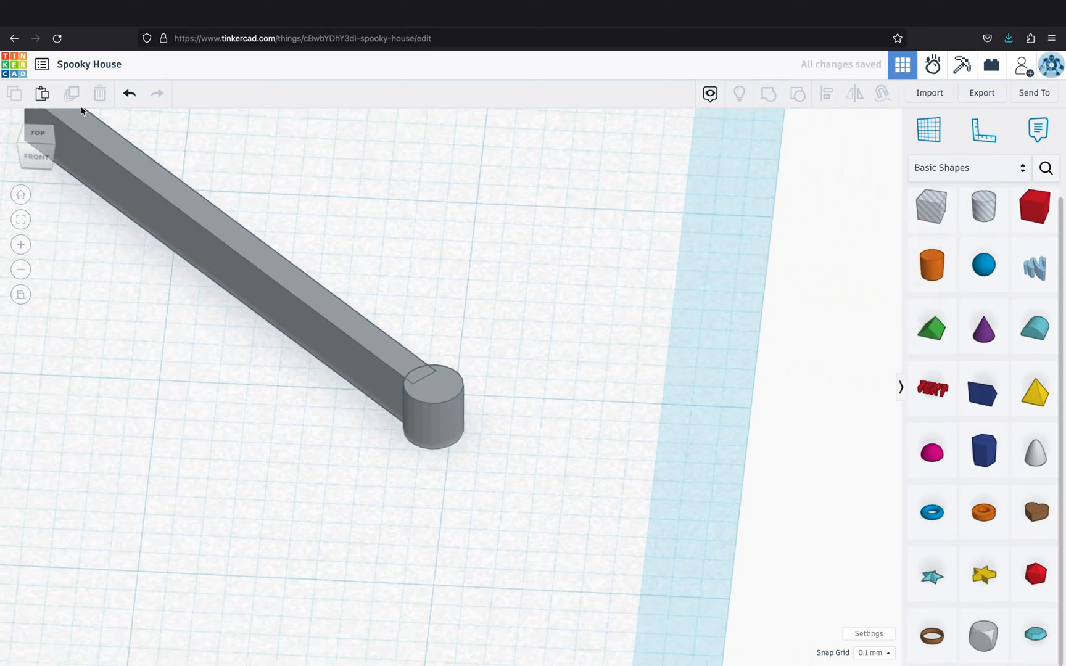
Duplicate the end cylinder and place the copy on the opposite end of the diagonal bar
{"action": "left_click", "coordinate": [37, 132]}
{"action": "left_click", "coordinate": [449, 394]}
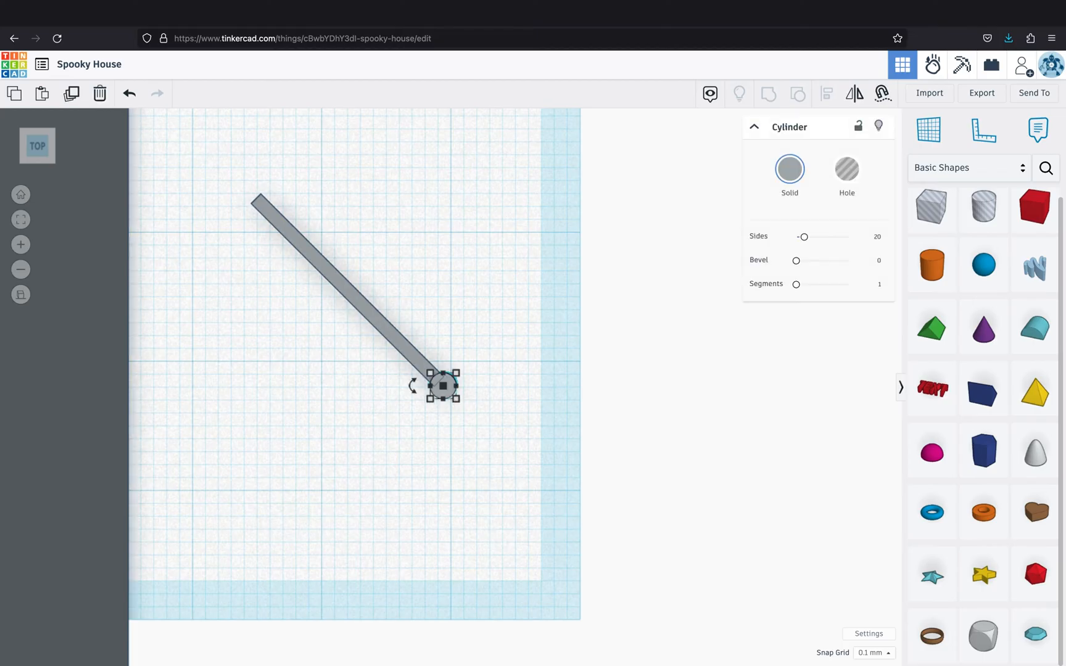
{"action": "left_click_drag", "start_coordinate": [451, 395], "coordinate": [259, 202], "text": "alt"}
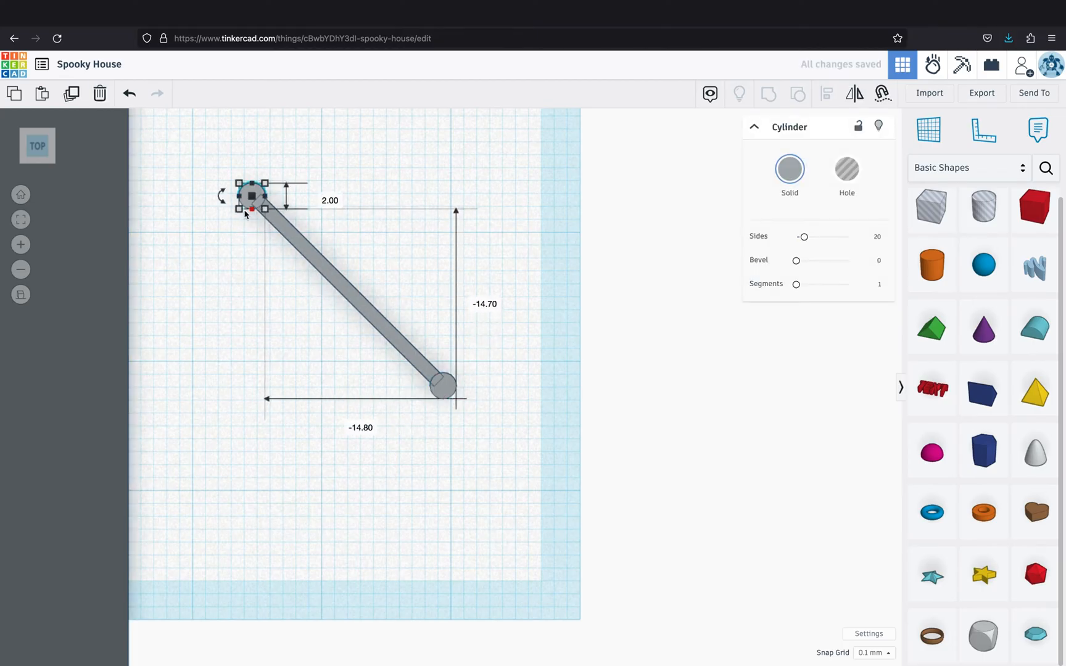
{"action": "left_click", "coordinate": [22, 221]}
{"action": "left_click_drag", "start_coordinate": [471, 368], "coordinate": [463, 353]}
Group the bar with both end cylinders into a bone and mirror a duplicate left to right to form an X
{"action": "left_click", "coordinate": [166, 575]}
{"action": "scroll", "coordinate": [317, 554], "scroll_direction": "down", "scroll_amount": 3}
{"action": "scroll", "coordinate": [317, 557], "scroll_direction": "down", "scroll_amount": 3}
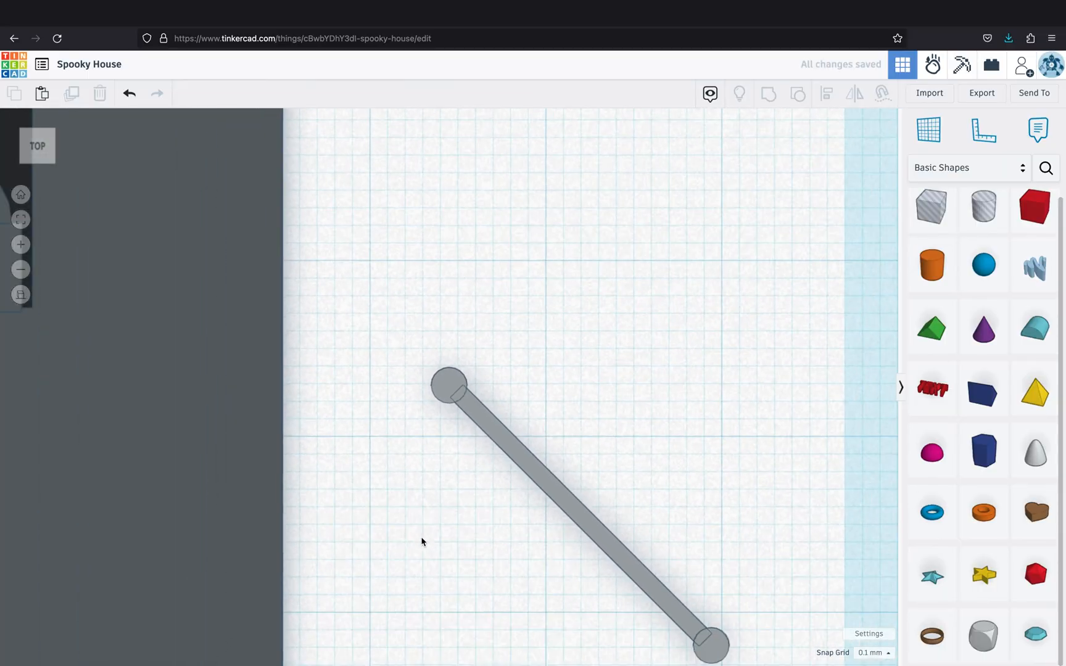
{"action": "scroll", "coordinate": [496, 502], "scroll_direction": "down", "scroll_amount": 2}
{"action": "left_click_drag", "start_coordinate": [640, 320], "coordinate": [379, 590]}
{"action": "left_click", "coordinate": [769, 96]}
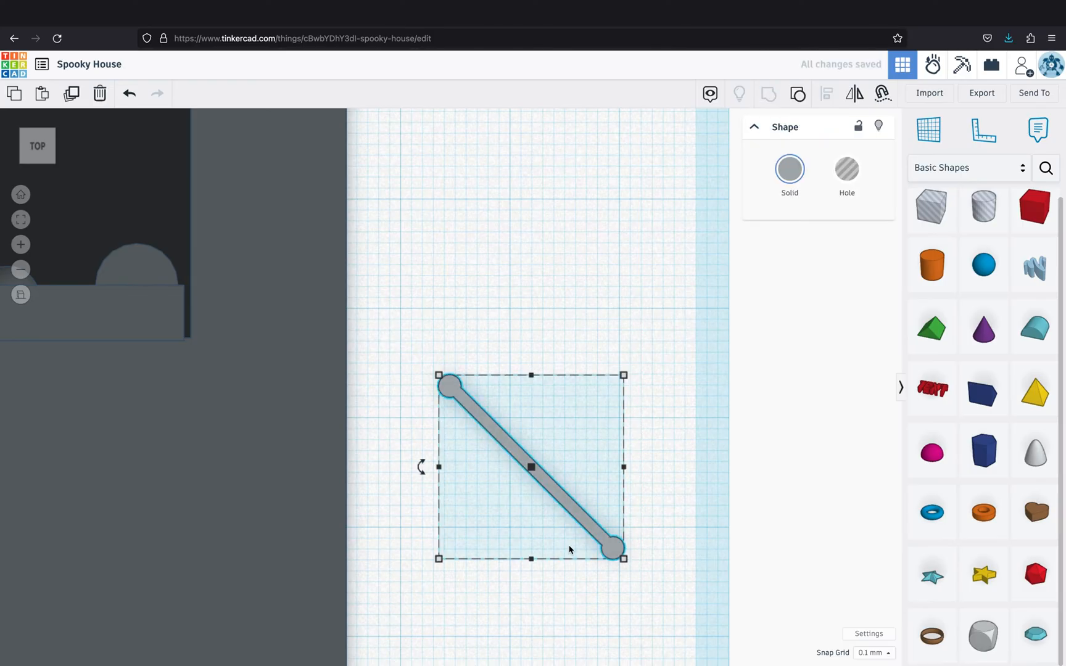
{"action": "left_click", "coordinate": [531, 574]}
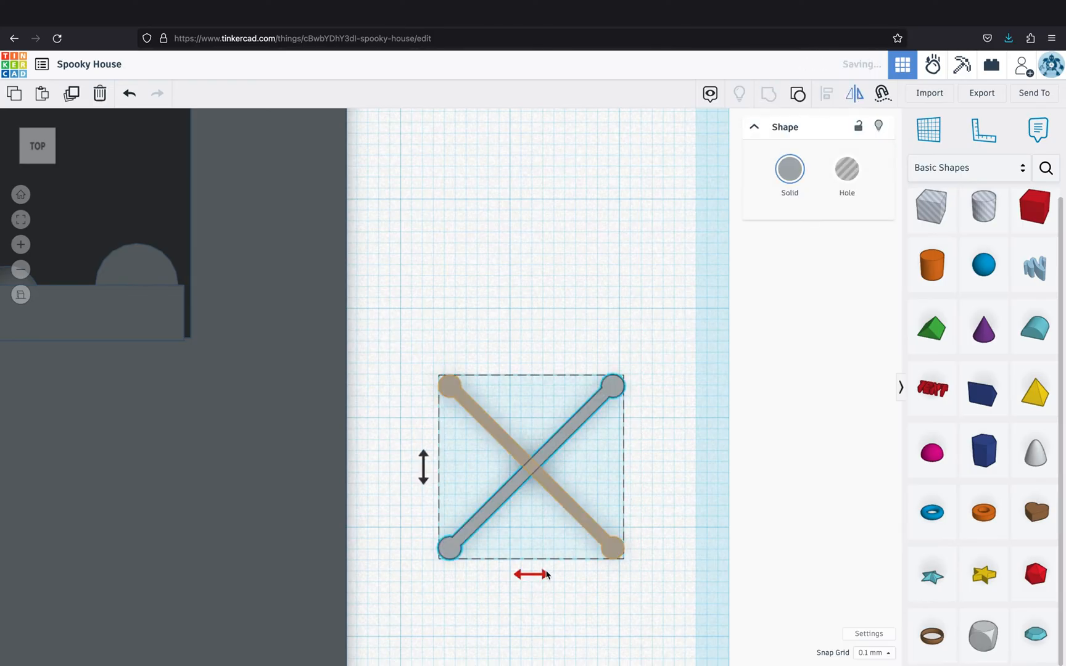
{"action": "left_click", "coordinate": [866, 285]}
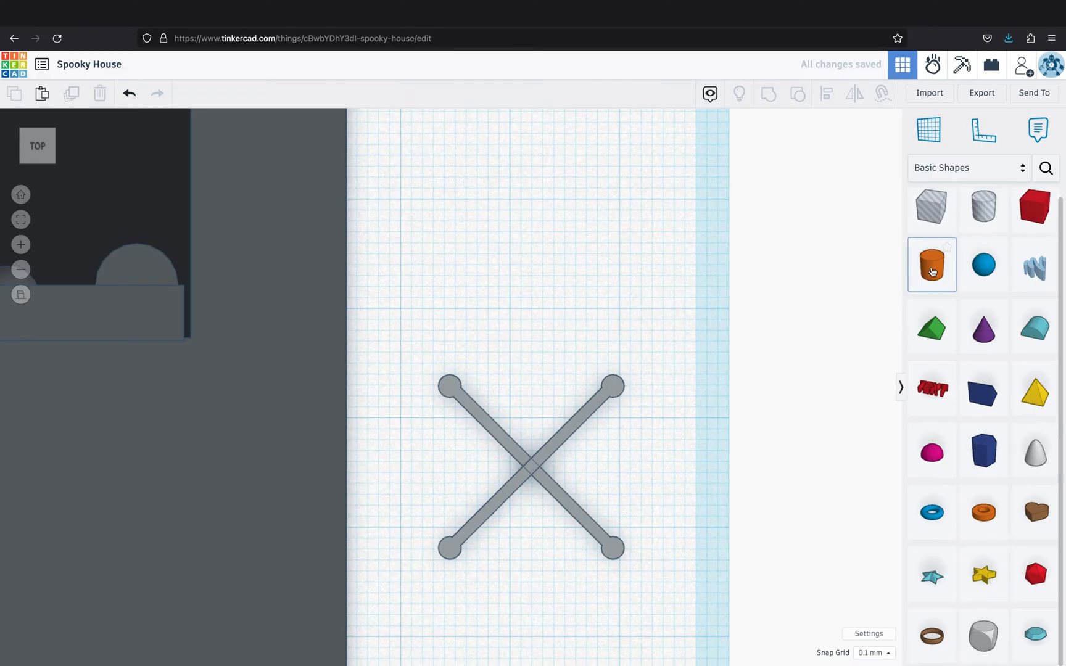
Place a new cylinder near the crossed bones, make it 2 mm high with 64 sides and shrink its diameter evenly
{"action": "left_click_drag", "start_coordinate": [932, 271], "coordinate": [529, 322]}
{"action": "right_click_drag", "start_coordinate": [648, 422], "coordinate": [494, 339]}
{"action": "left_click_drag", "start_coordinate": [550, 219], "coordinate": [567, 390]}
{"action": "left_click_drag", "start_coordinate": [803, 241], "coordinate": [850, 239]}
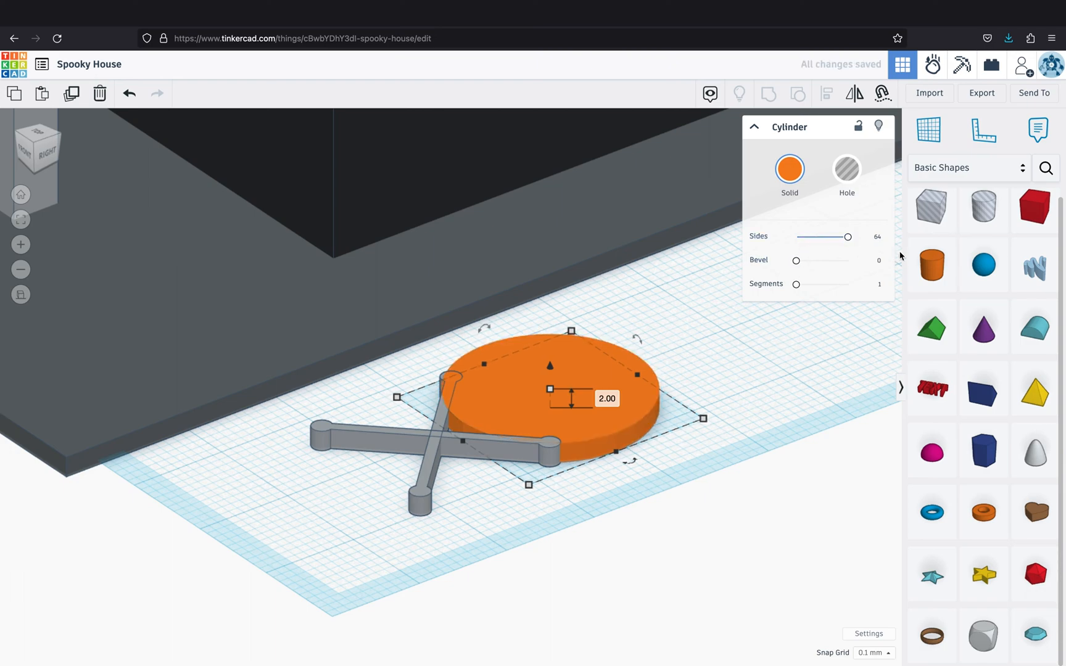
{"action": "left_click_drag", "start_coordinate": [528, 484], "coordinate": [545, 431], "text": "alt+shift"}
{"action": "right_click_drag", "start_coordinate": [491, 515], "coordinate": [579, 585]}
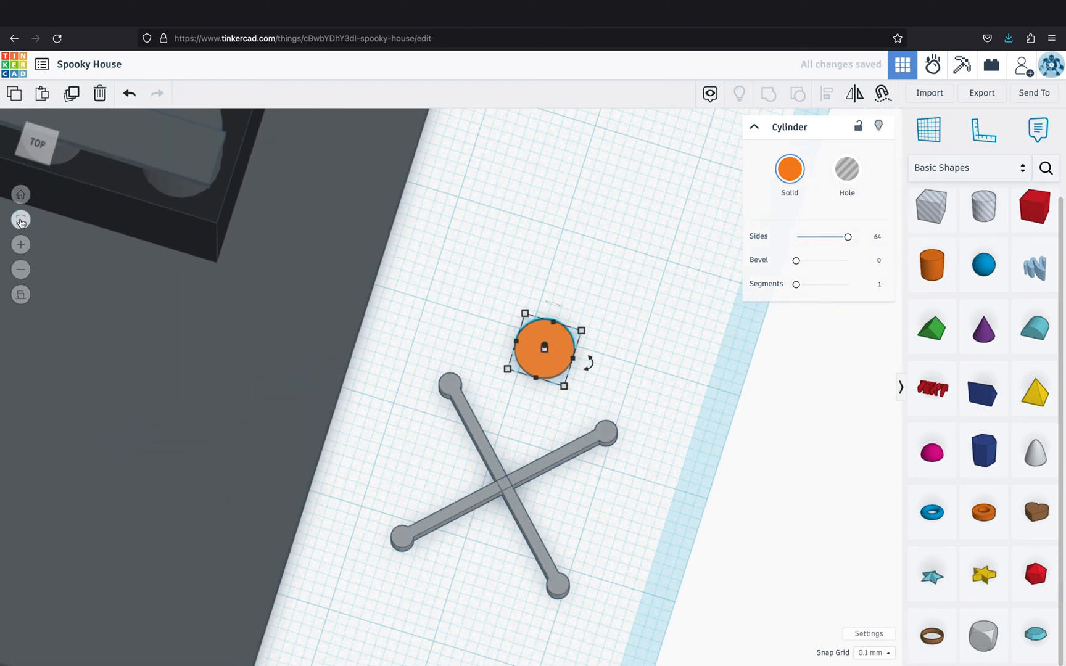
Move the disc between the upper arms of the X and group the two crossed bones
{"action": "left_click", "coordinate": [35, 141]}
{"action": "left_click_drag", "start_coordinate": [534, 317], "coordinate": [537, 357]}
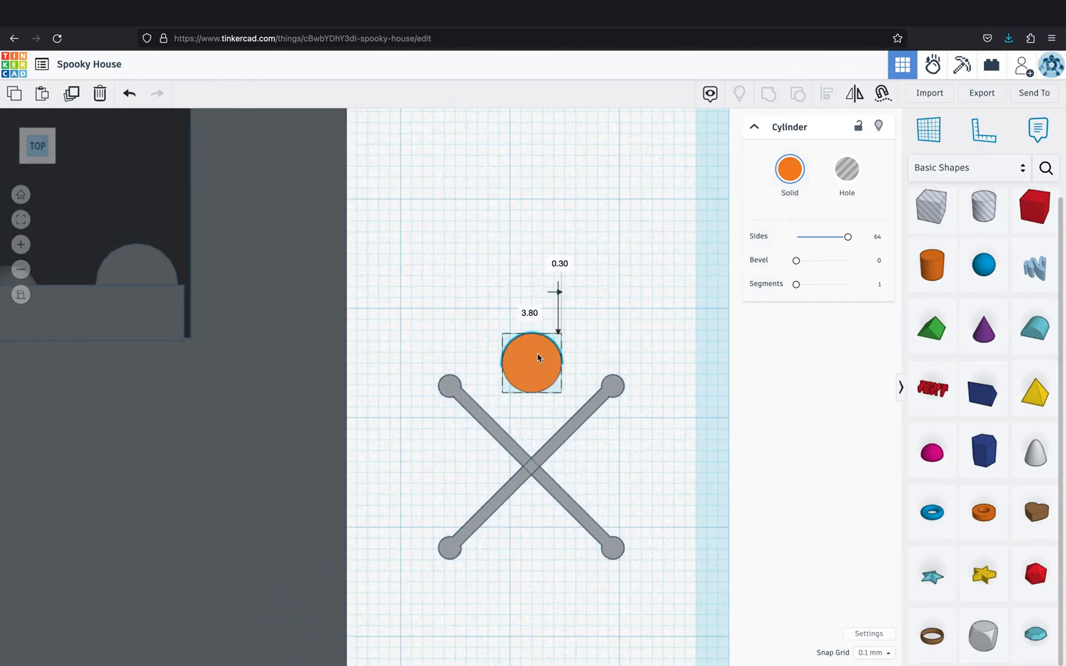
{"action": "left_click_drag", "start_coordinate": [654, 432], "coordinate": [442, 548]}
{"action": "left_click", "coordinate": [776, 98]}
Colour the disc grey and align it centrally left to right with the crossed bones
{"action": "left_click", "coordinate": [541, 364]}
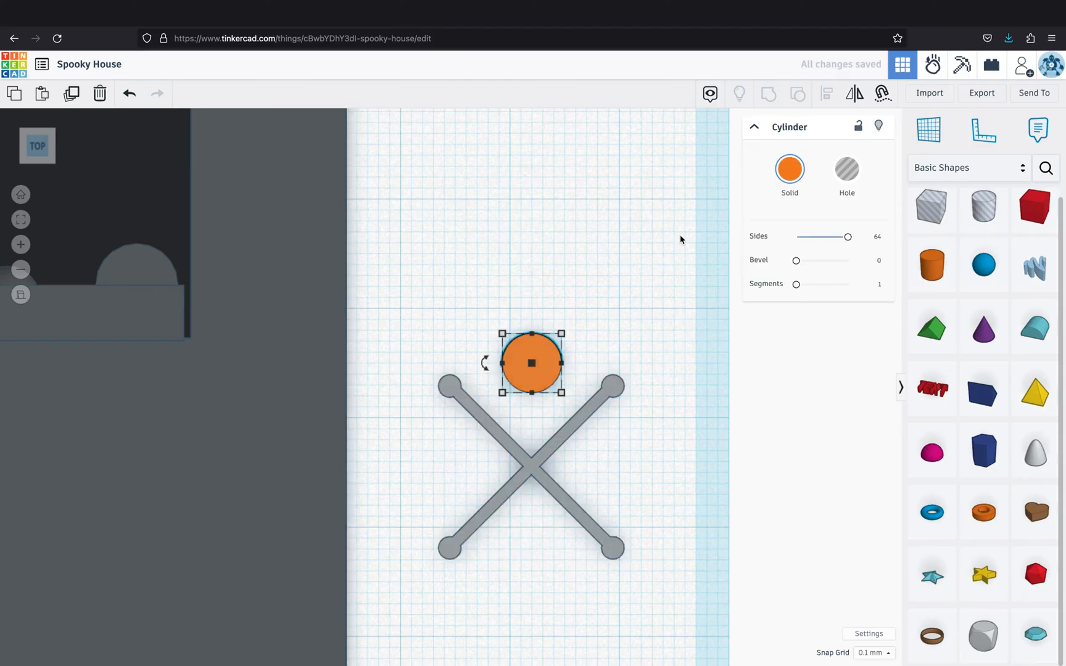
{"action": "left_click", "coordinate": [789, 168]}
{"action": "left_click", "coordinate": [919, 271]}
{"action": "left_click_drag", "start_coordinate": [599, 309], "coordinate": [378, 578]}
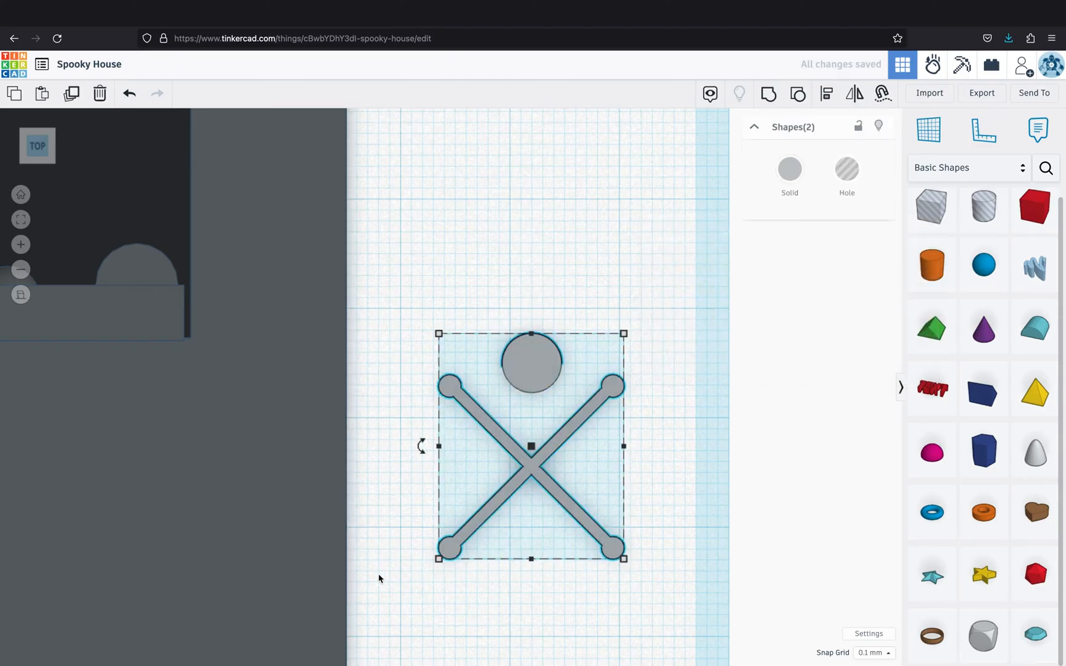
{"action": "key", "text": "l"}
{"action": "left_click", "coordinate": [531, 317]}
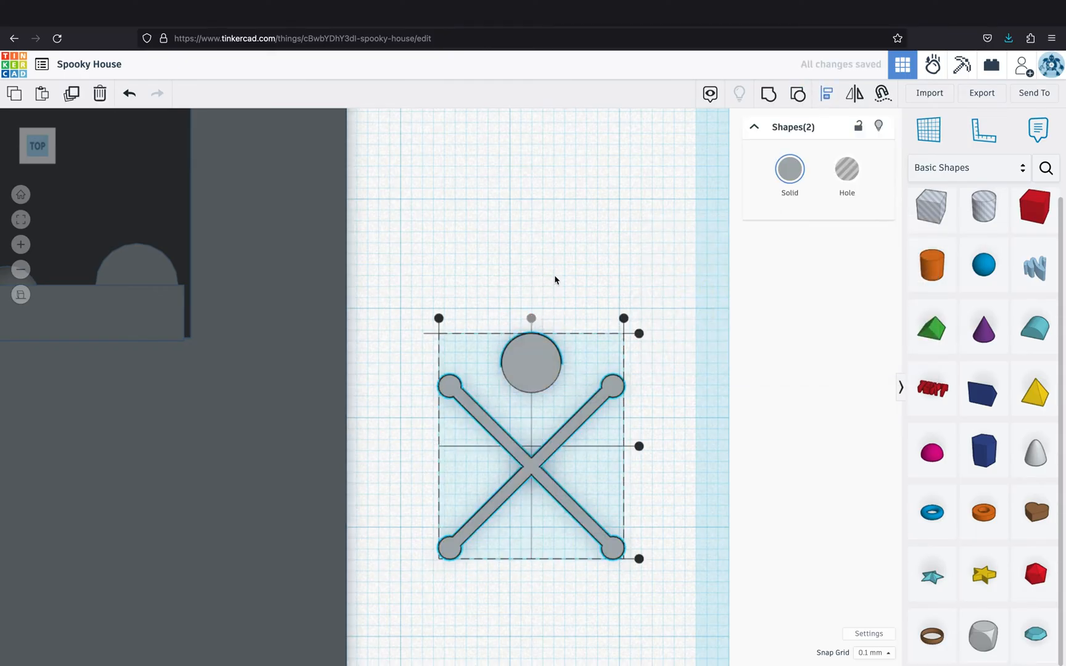
Group the disc with the crossed bones and scale the emblem proportionally to about 6.7 by 8.17 mm
{"action": "left_click_drag", "start_coordinate": [663, 264], "coordinate": [393, 614]}
{"action": "key", "text": "ctrl+g"}
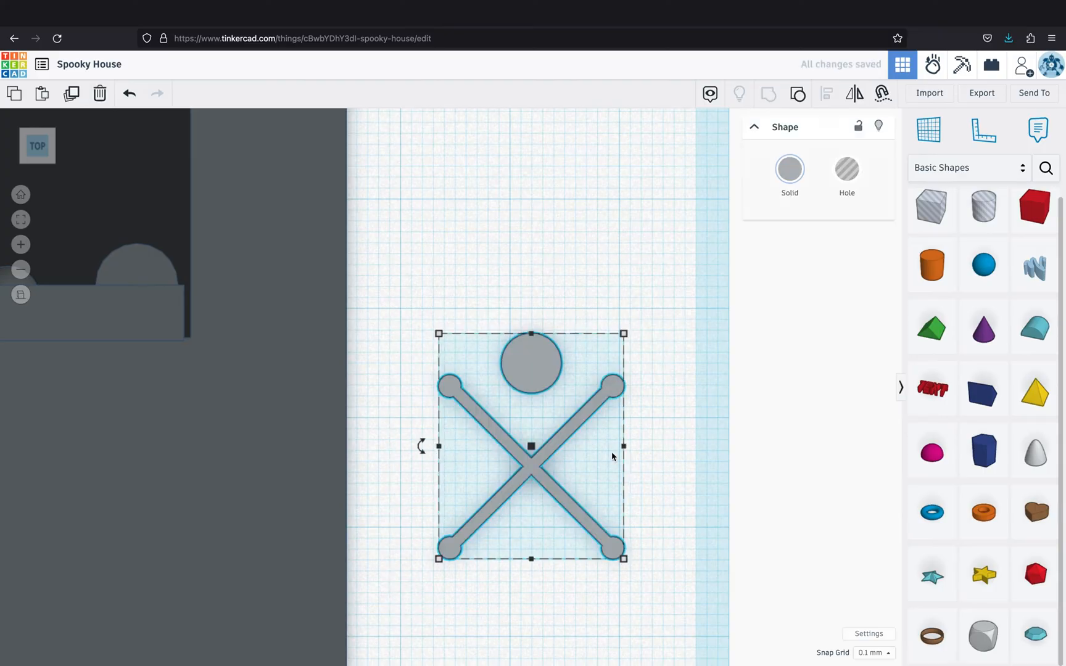
{"action": "left_click_drag", "start_coordinate": [619, 560], "coordinate": [564, 495], "text": "shift"}
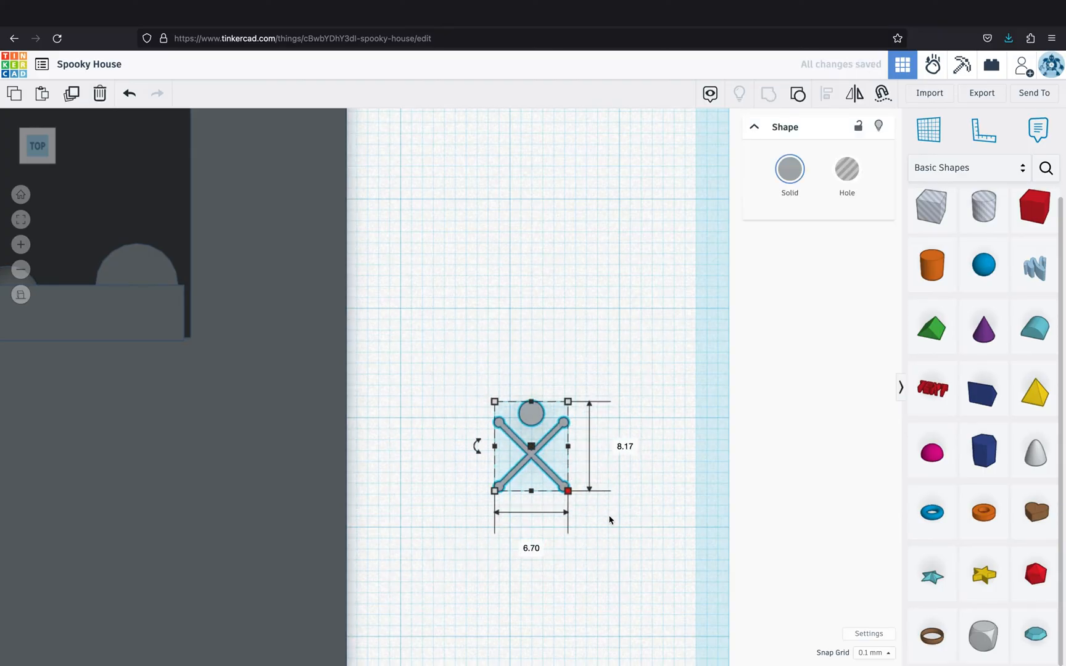
Move the emblem from the workplane onto the gravestone's front face so that it stands upright
{"action": "right_click_drag", "start_coordinate": [608, 519], "coordinate": [541, 426]}
{"action": "scroll", "coordinate": [537, 425], "scroll_direction": "down", "scroll_amount": 5}
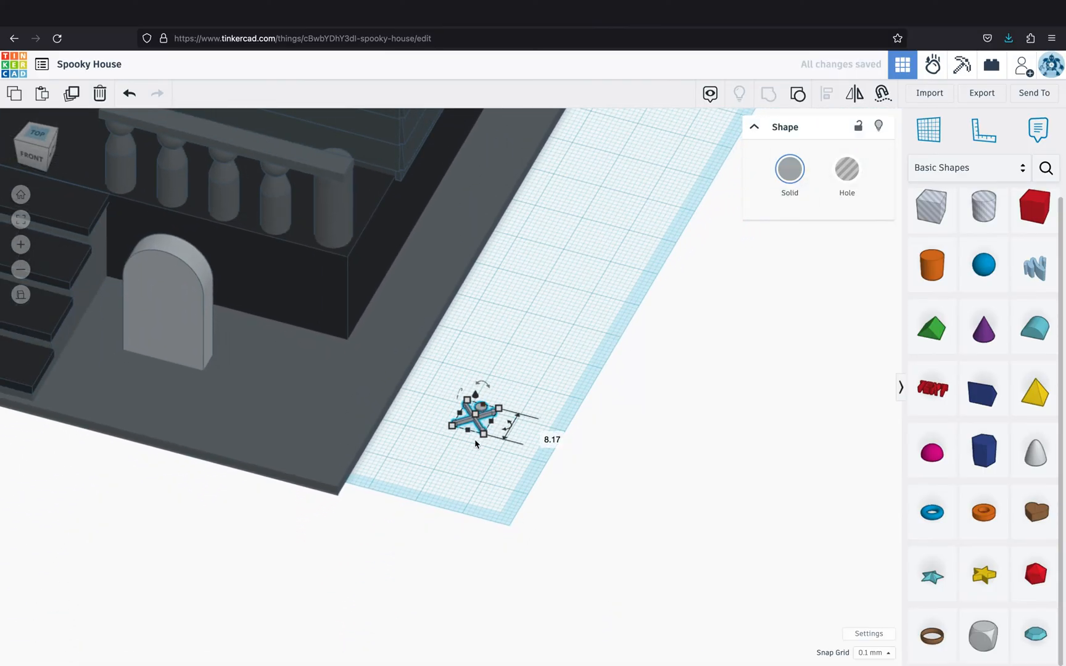
{"action": "left_click_drag", "start_coordinate": [475, 443], "coordinate": [34, 372]}
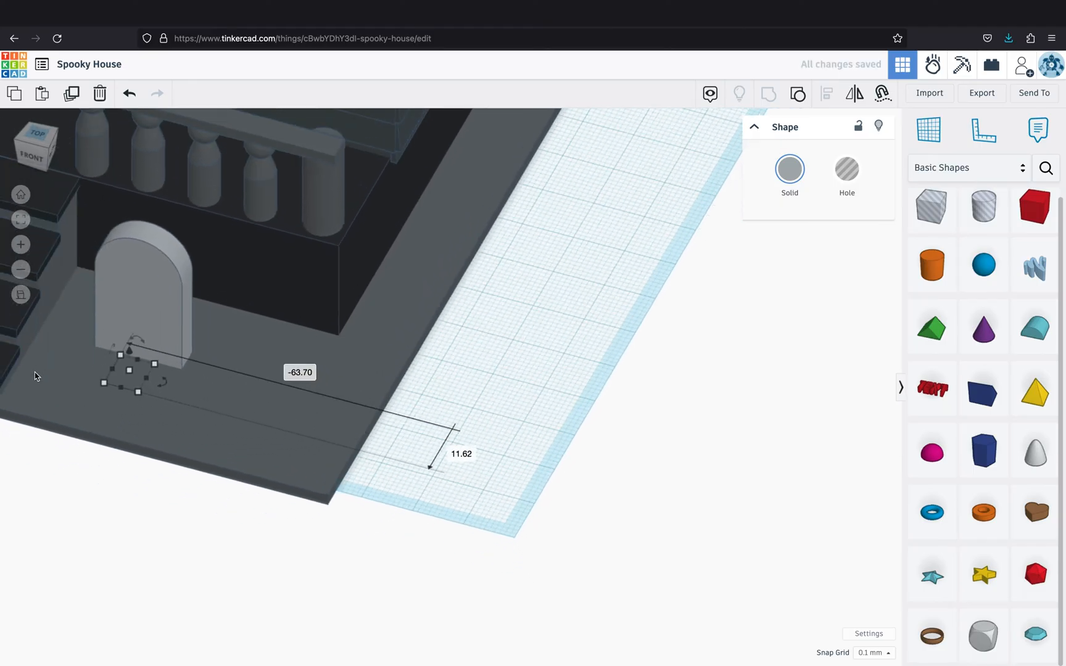
{"action": "scroll", "coordinate": [35, 372], "scroll_direction": "down", "scroll_amount": 1}
{"action": "left_click_drag", "start_coordinate": [128, 349], "coordinate": [150, 342]}
{"action": "left_click", "coordinate": [20, 220]}
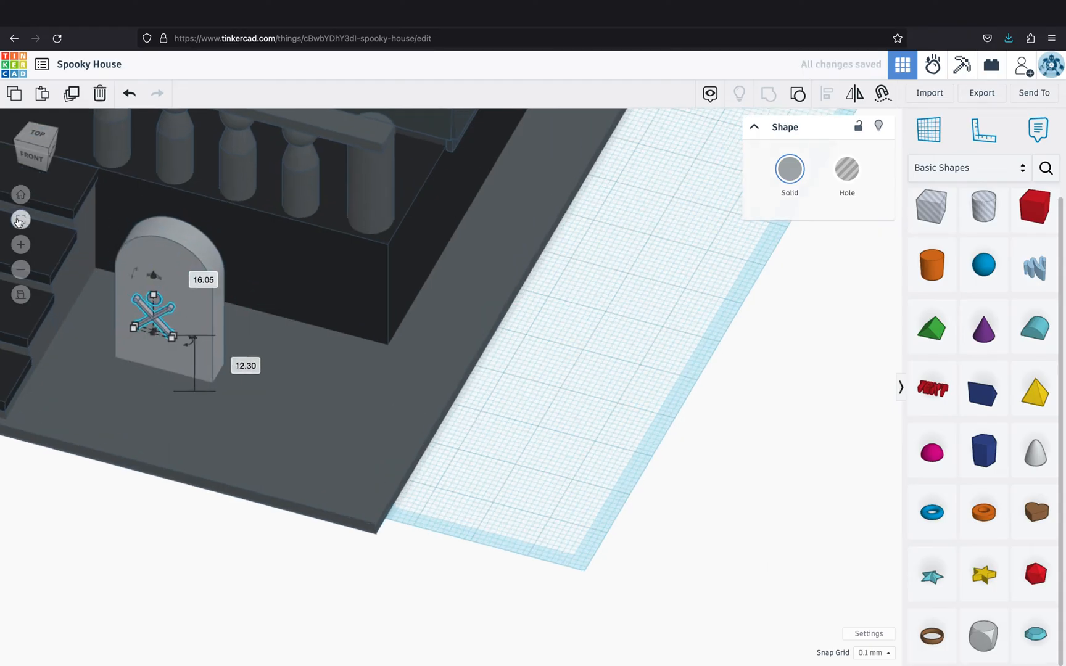
{"action": "scroll", "coordinate": [391, 436], "scroll_direction": "down", "scroll_amount": 5}
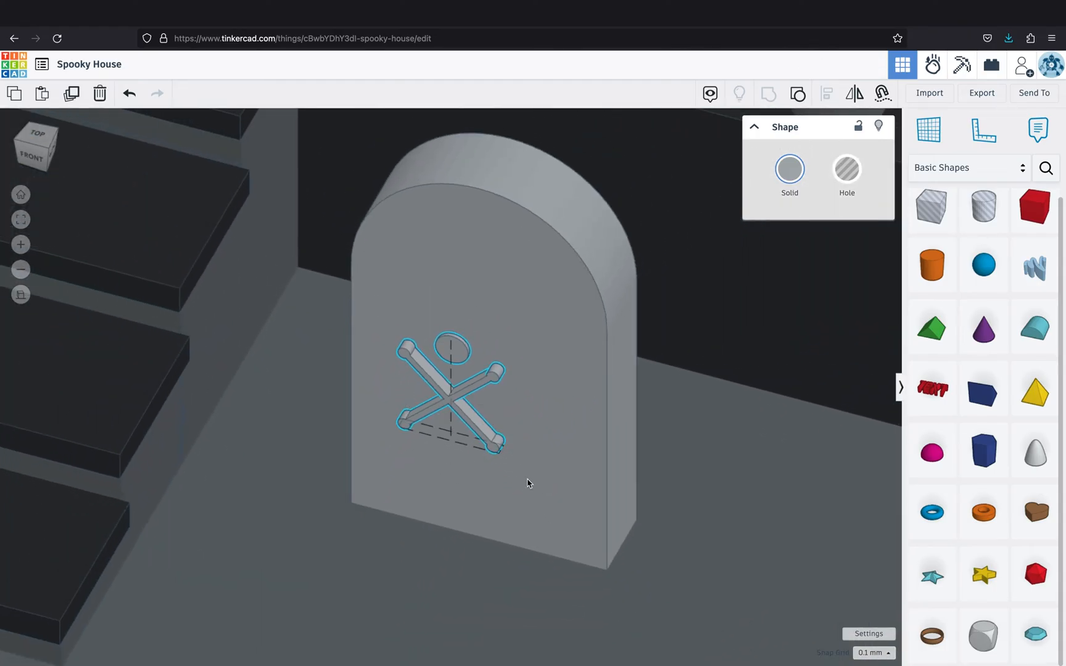
Enlarge the emblem proportionally and shift it sideways to centre it on the gravestone's front face
{"action": "mouse_move", "coordinate": [504, 444]}
{"action": "left_mouse_down", "text": "shift"}
{"action": "mouse_move", "coordinate": [507, 454]}
{"action": "mouse_move", "coordinate": [495, 452]}
{"action": "left_mouse_up", "text": "shift"}
{"action": "key", "text": "Right"}
{"action": "key", "text": "Right"}
{"action": "key", "text": "Right"}
{"action": "key", "text": "Right"}
{"action": "key", "text": "Right"}
{"action": "key", "text": "Right"}
{"action": "key", "text": "Right"}
{"action": "key", "text": "Right"}
{"action": "key", "text": "Right"}
{"action": "key", "text": "Right"}
{"action": "key", "text": "Right"}
{"action": "key", "text": "Right"}
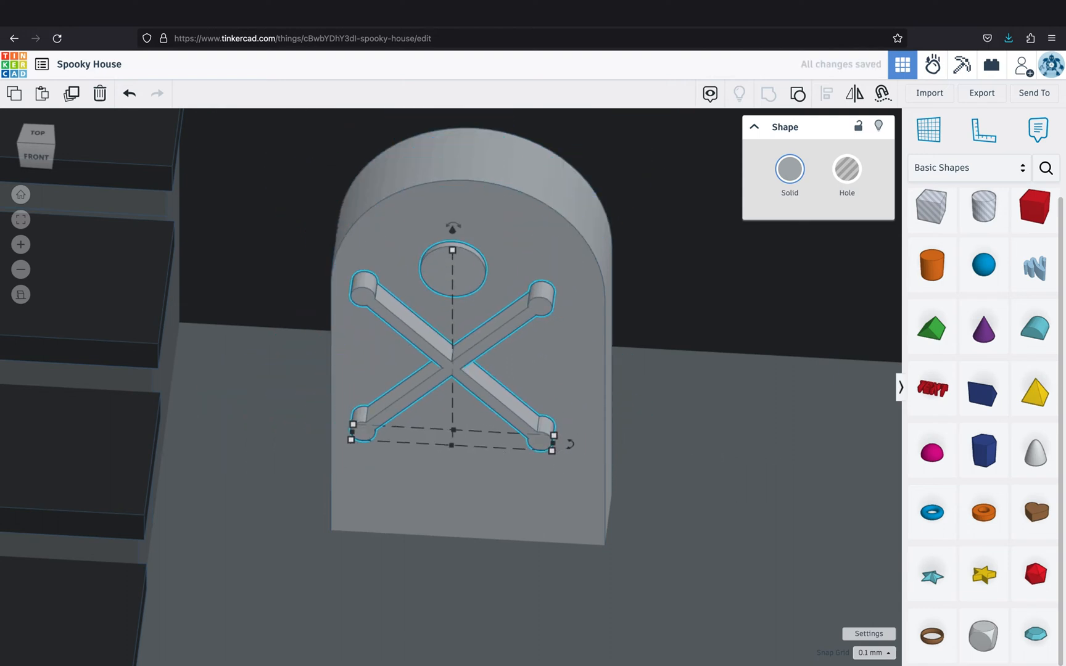
Adjust the depth of the crossed bones and the disc so that both protrude slightly from the gravestone's front face
{"action": "right_click_drag", "start_coordinate": [735, 507], "coordinate": [519, 467]}
{"action": "left_click_drag", "start_coordinate": [457, 413], "coordinate": [479, 411]}
{"action": "left_click", "coordinate": [494, 281]}
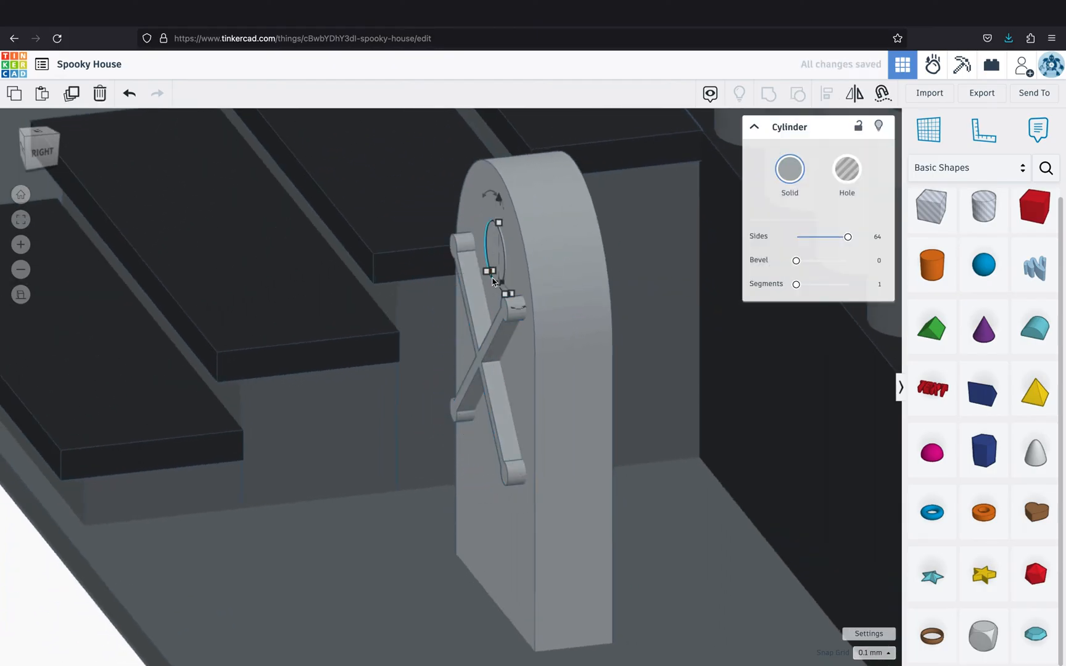
{"action": "left_click_drag", "start_coordinate": [493, 283], "coordinate": [483, 284]}
{"action": "right_click_drag", "start_coordinate": [321, 480], "coordinate": [534, 478]}
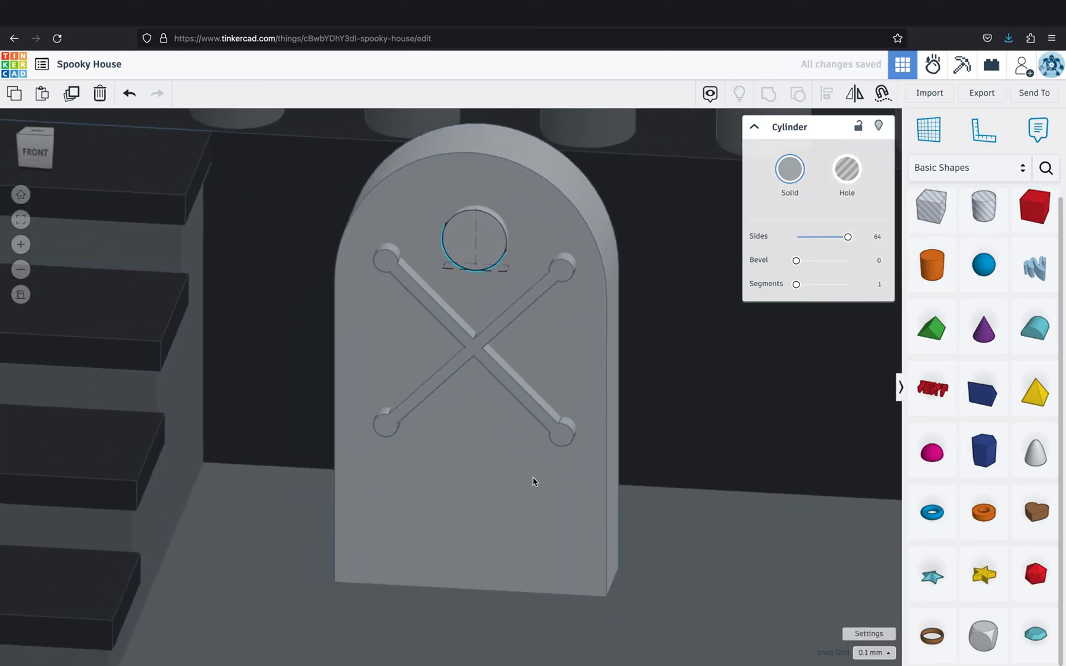
Select the disc together with the crossed bones and lower both slightly on the gravestone
{"action": "left_click", "coordinate": [492, 359], "text": "shift"}
{"action": "key", "text": "super+Down"}
{"action": "key", "text": "super+Down"}
{"action": "key", "text": "super+Down"}
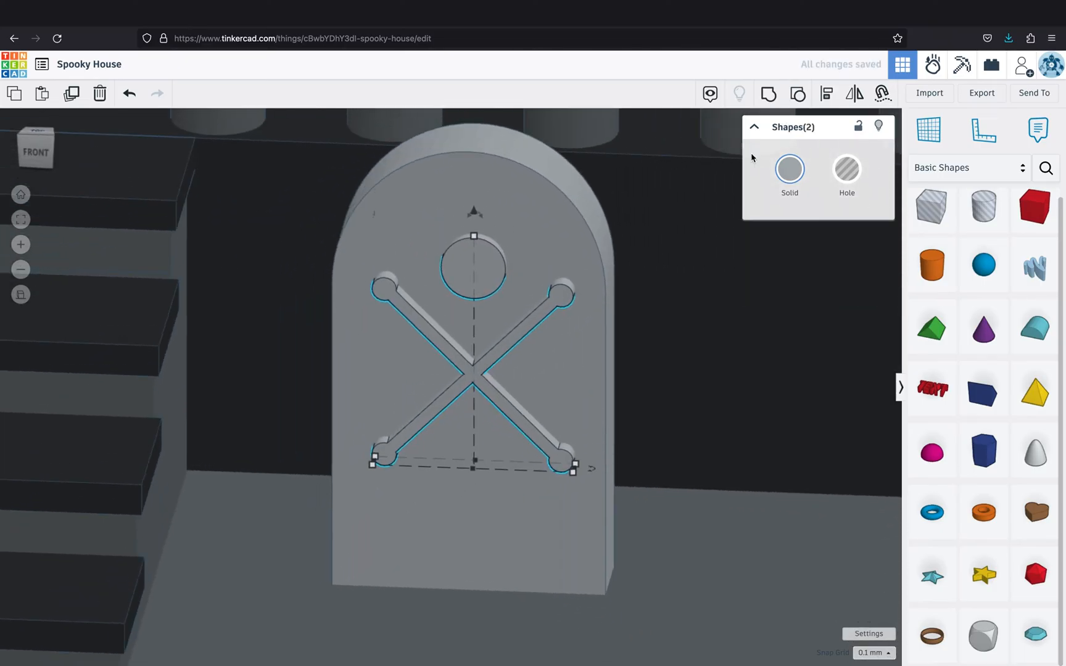
Turn the disc and crossed bones into holes and group them with the gravestone to engrave the emblem
{"action": "left_click", "coordinate": [847, 169]}
{"action": "left_click", "coordinate": [584, 320], "text": "shift"}
{"action": "left_click", "coordinate": [769, 94]}
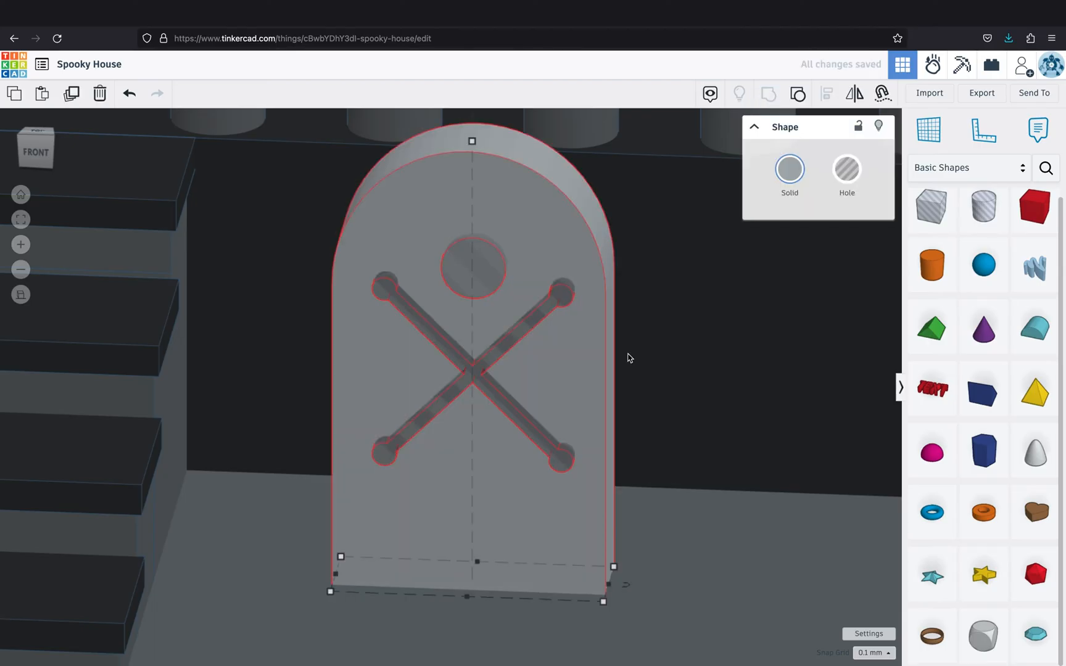
Duplicate the engraved gravestone to its right and scale the copy proportionally to about 10.4 by 3.06 mm at its base
{"action": "scroll", "coordinate": [677, 398], "scroll_direction": "down", "scroll_amount": 3}
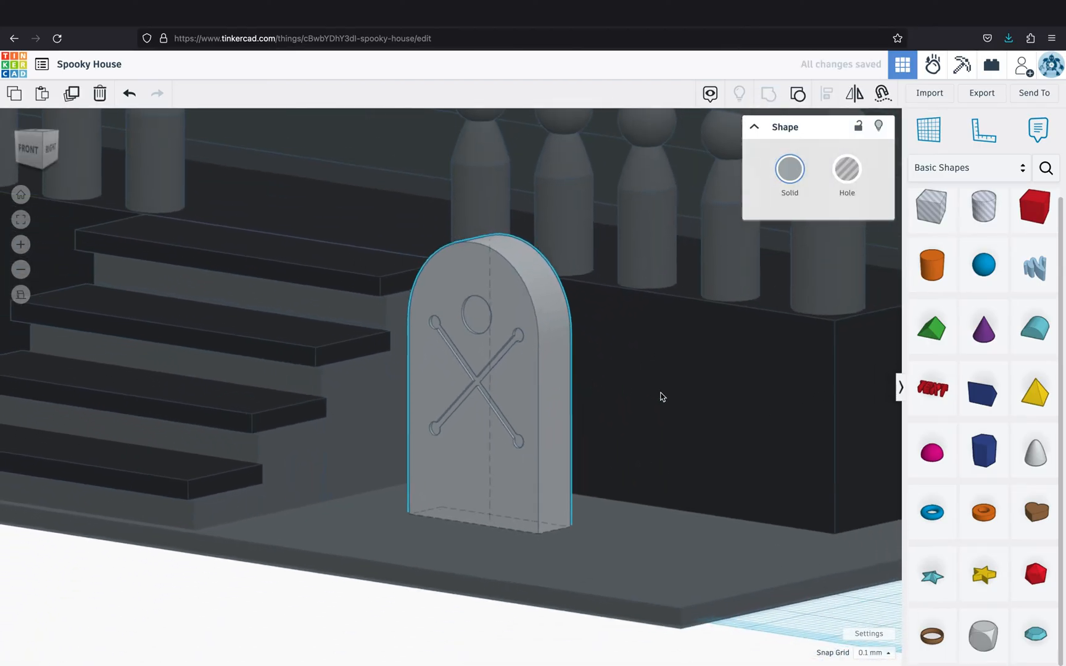
{"action": "left_click_drag", "start_coordinate": [517, 387], "coordinate": [747, 396], "text": "alt"}
{"action": "left_click_drag", "start_coordinate": [779, 531], "coordinate": [750, 525], "text": "alt+shift"}
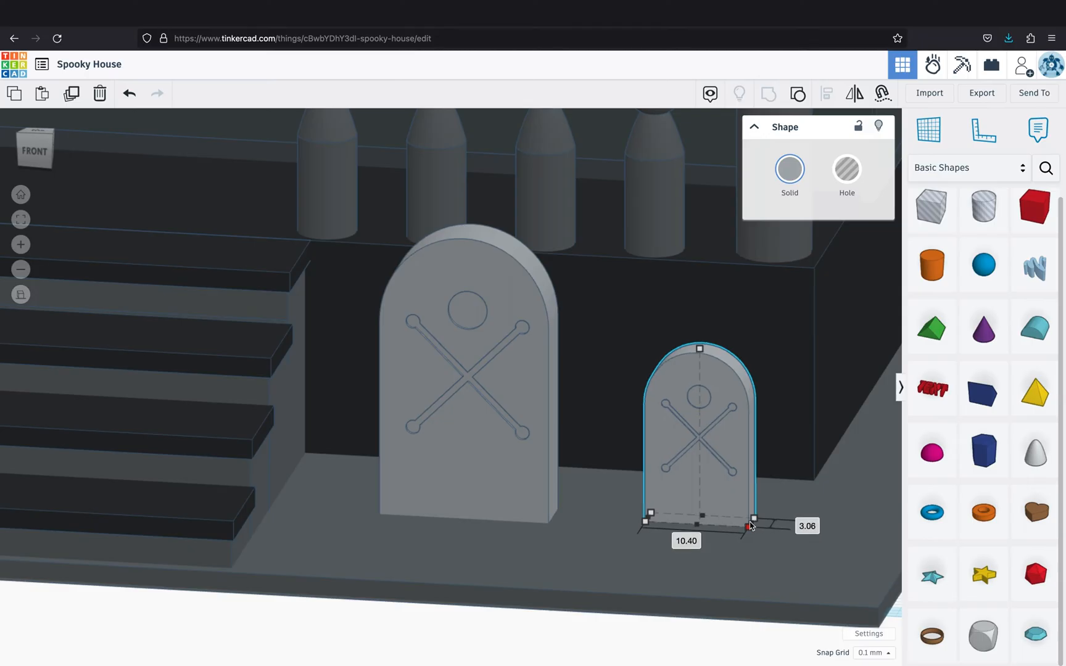
Duplicate both gravestones to the left side of the stairs and mirror the copies so the small one stands on the outside
{"action": "left_click", "coordinate": [575, 631]}
{"action": "scroll", "coordinate": [575, 631], "scroll_direction": "down", "scroll_amount": 6}
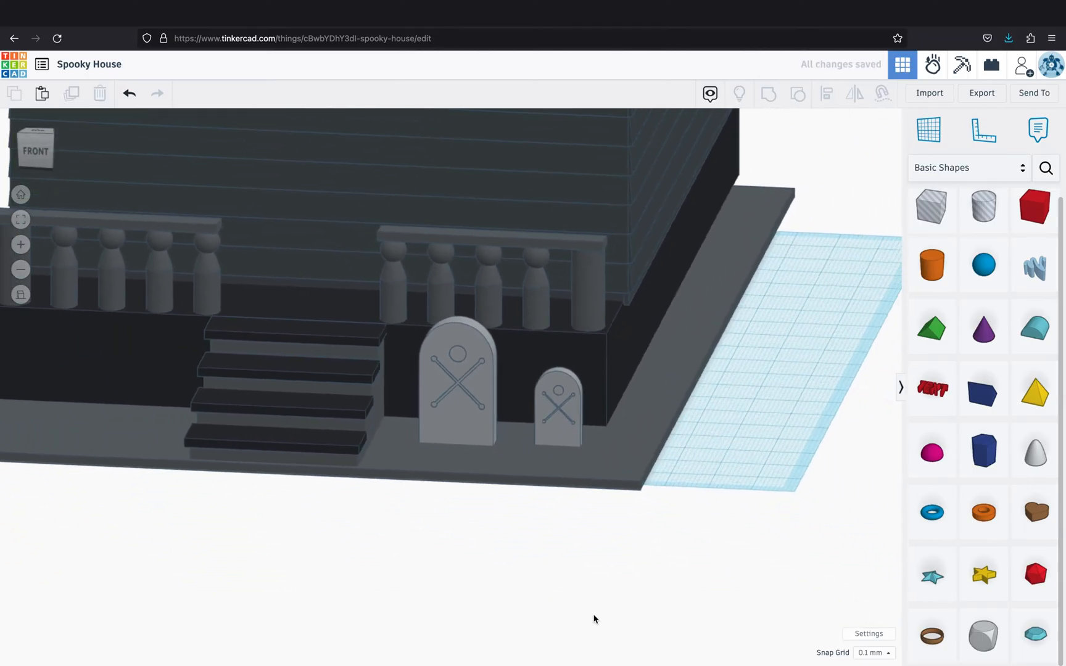
{"action": "left_click", "coordinate": [460, 415]}
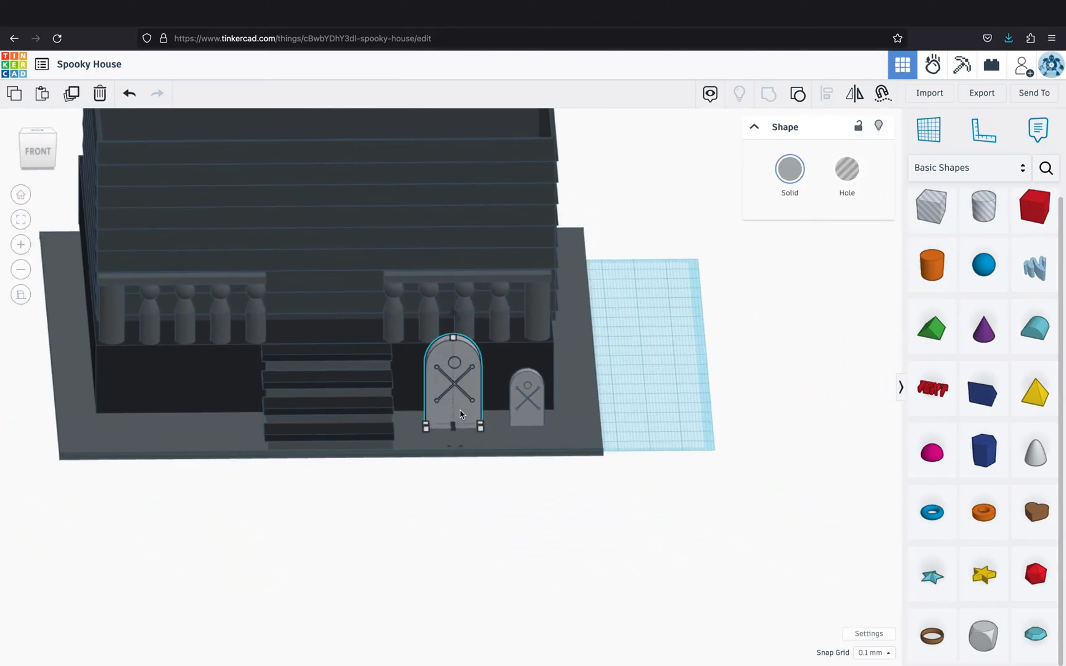
{"action": "left_click_drag", "start_coordinate": [462, 413], "coordinate": [163, 414], "text": "alt"}
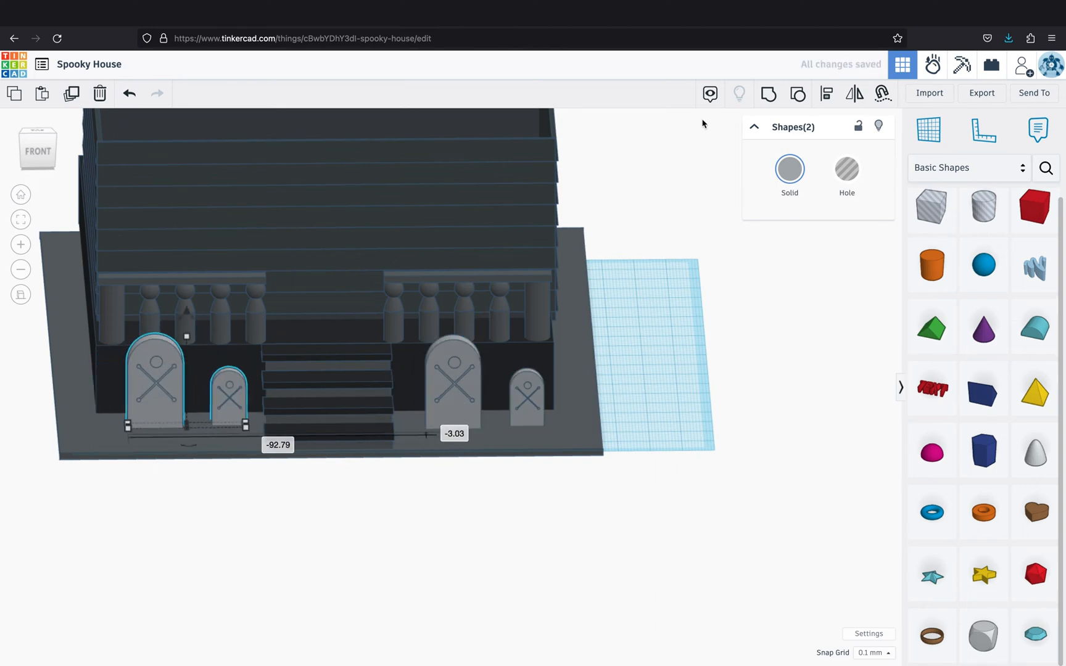
{"action": "left_click", "coordinate": [199, 432]}
{"action": "left_click", "coordinate": [208, 492]}
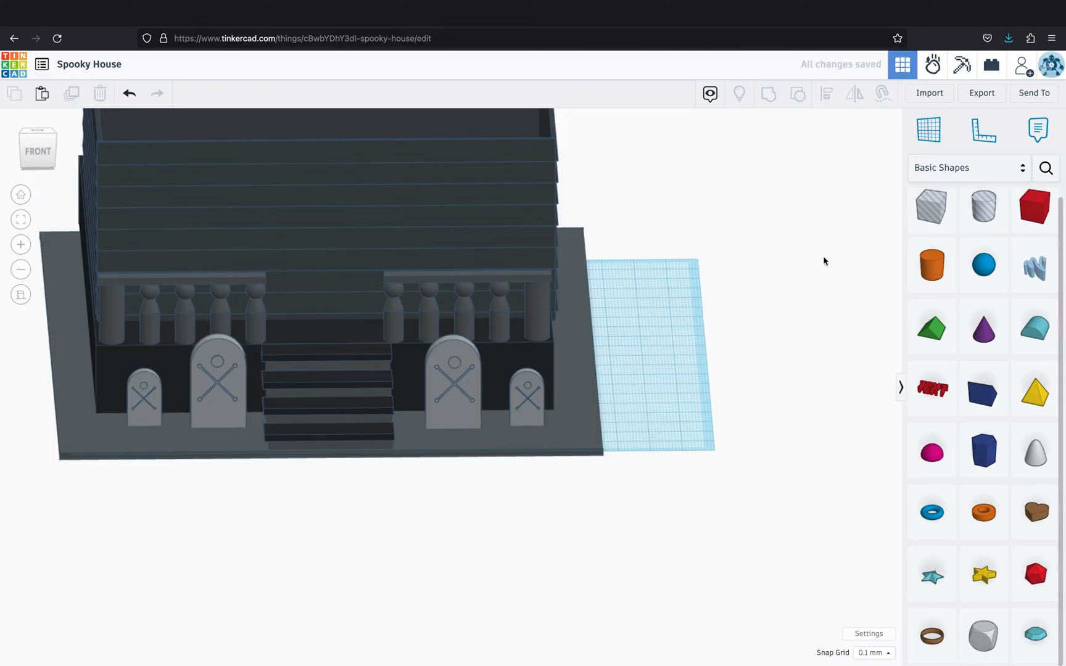
Add the Dark Pumpkin from Your Creations and place it on the porch at the head of the stairs
{"action": "left_click", "coordinate": [968, 167]}
{"action": "left_click", "coordinate": [940, 152]}
{"action": "left_click_drag", "start_coordinate": [931, 250], "coordinate": [633, 386]}
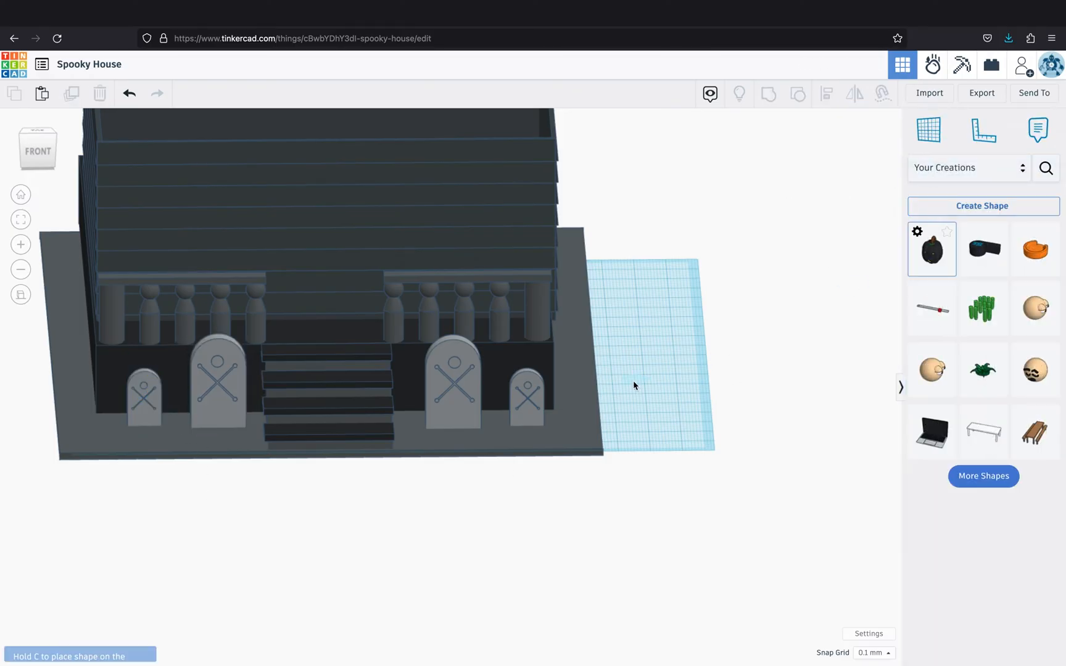
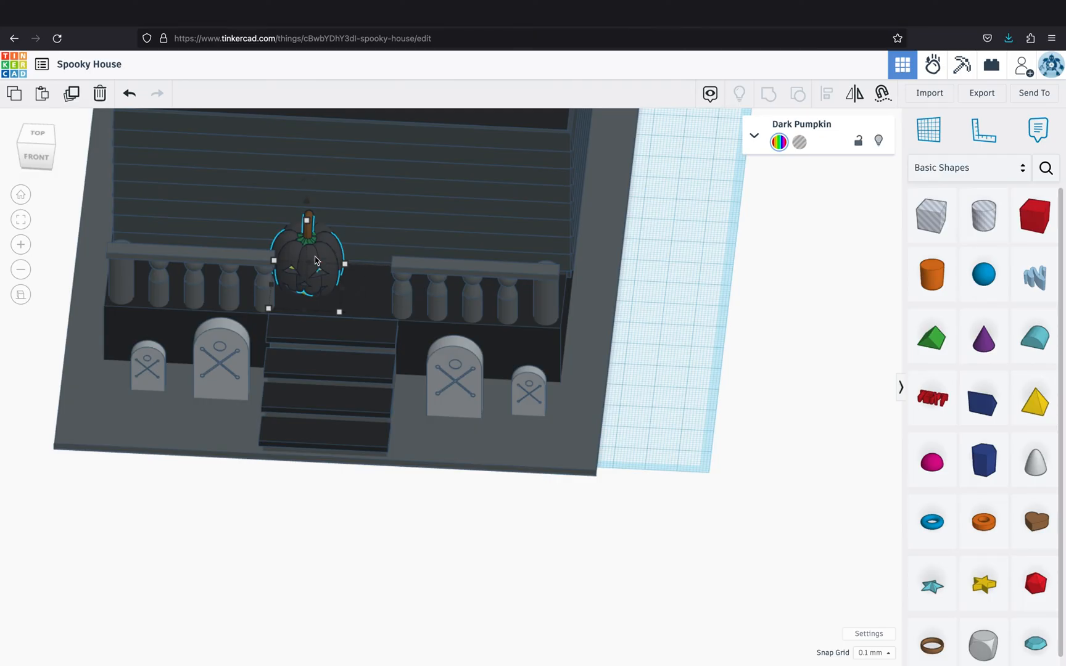
{"action": "left_click_drag", "start_coordinate": [315, 260], "coordinate": [298, 253]}
Scale the pumpkin proportionally to about 15.59 by 16.28 mm at its base and raise it 3.80 mm
{"action": "left_click", "coordinate": [21, 219]}
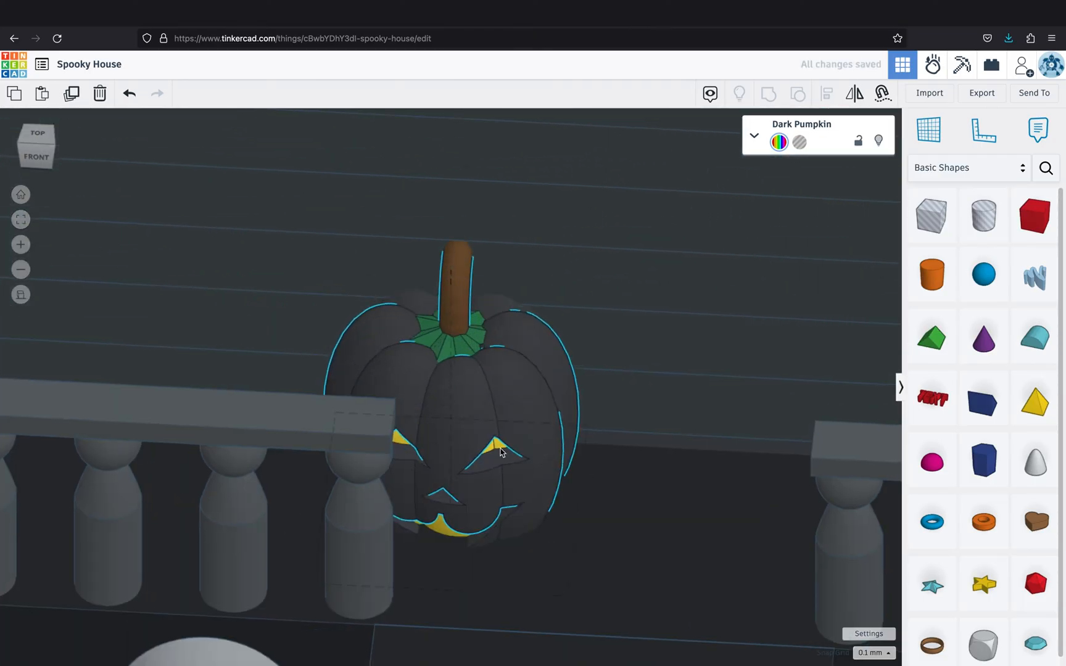
{"action": "right_click_drag", "start_coordinate": [499, 401], "coordinate": [417, 452]}
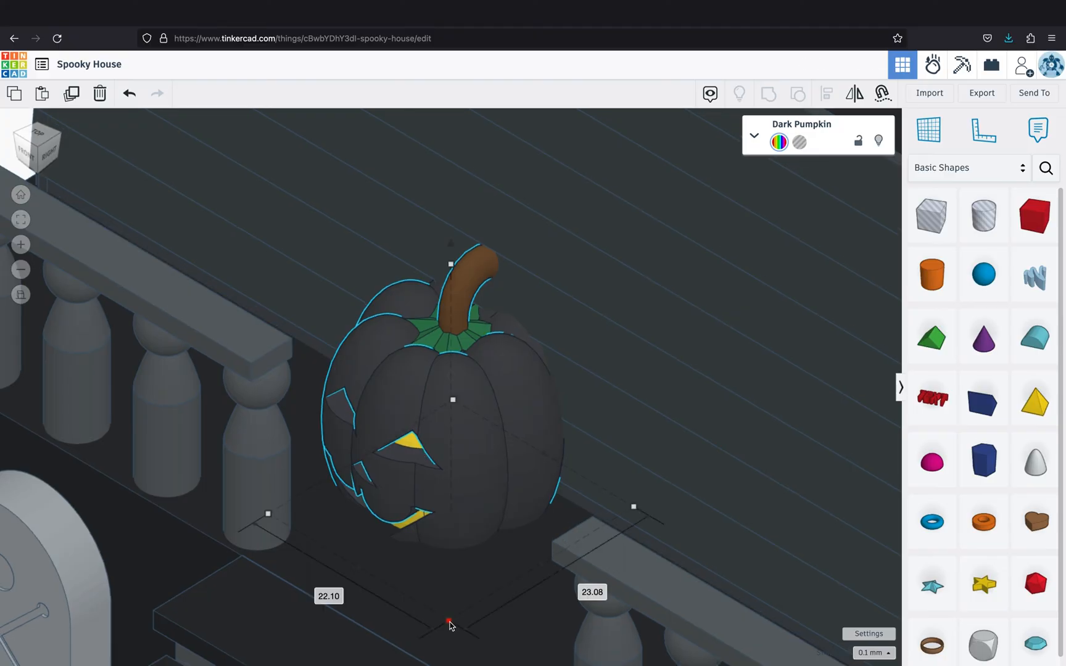
{"action": "left_click_drag", "start_coordinate": [449, 622], "coordinate": [428, 576], "text": "shift"}
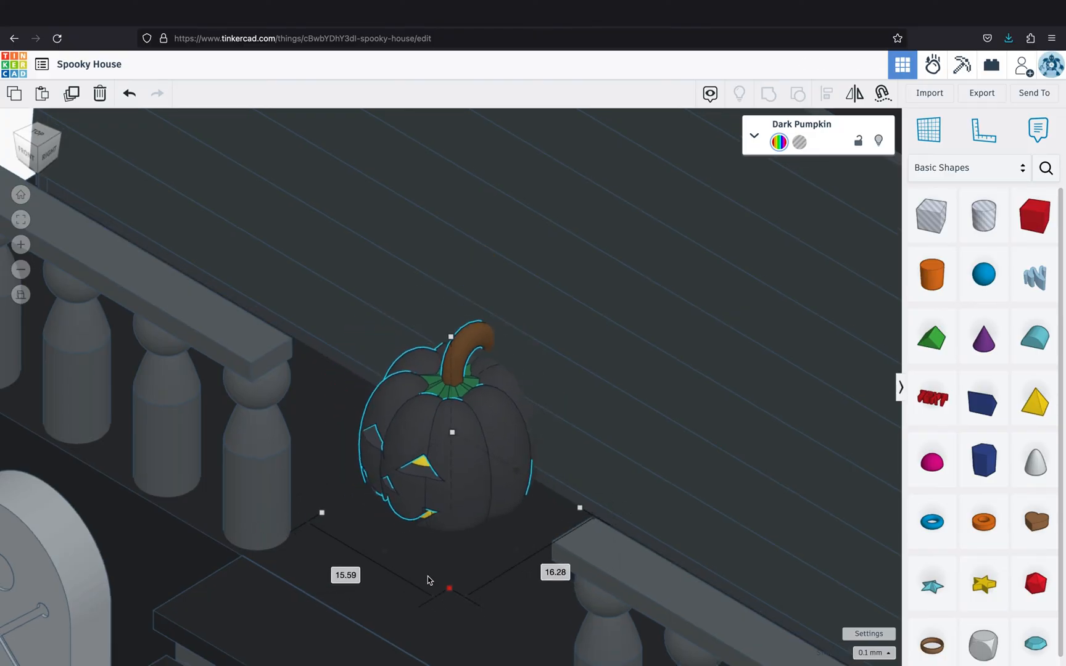
{"action": "scroll", "coordinate": [430, 524], "scroll_direction": "down", "scroll_amount": 3}
{"action": "right_click_drag", "start_coordinate": [388, 538], "coordinate": [449, 502]}
{"action": "left_click_drag", "start_coordinate": [447, 340], "coordinate": [447, 301]}
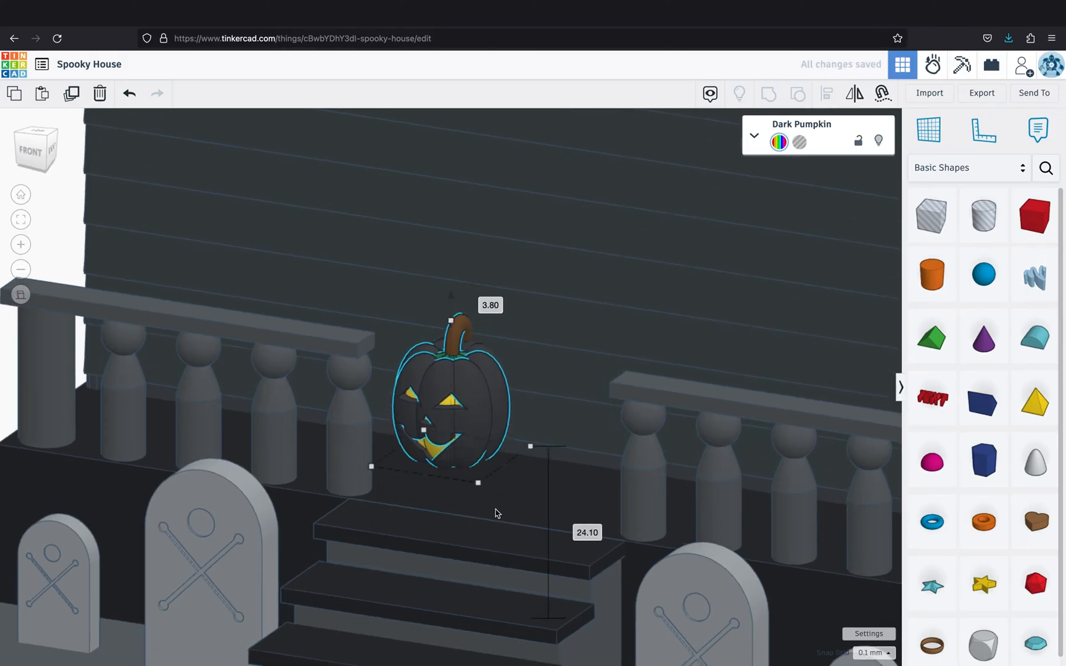
Set the snap grid to 1.0 mm and shift the pumpkin along the porch until it sits behind the left railing
{"action": "right_click_drag", "start_coordinate": [496, 510], "coordinate": [584, 531]}
{"action": "left_click", "coordinate": [873, 652]}
{"action": "left_click", "coordinate": [871, 580]}
{"action": "key", "text": "Down"}
{"action": "key", "text": "Down"}
{"action": "key", "text": "Left"}
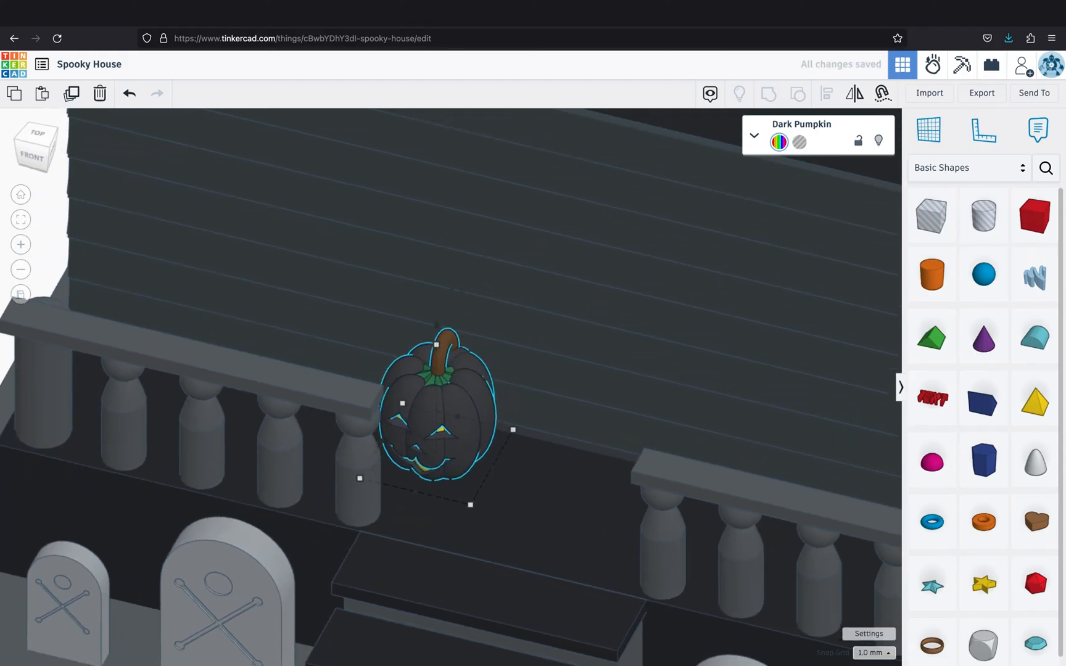
{"action": "key", "text": "Left"}
{"action": "key", "text": "Left"}
{"action": "key", "text": "Left"}
{"action": "key", "text": "Left"}
{"action": "key", "text": "Left"}
{"action": "key", "text": "Left"}
{"action": "key", "text": "Left"}
{"action": "key", "text": "Left"}
{"action": "key", "text": "Left"}
{"action": "key", "text": "Left"}
{"action": "key", "text": "Left"}
{"action": "key", "text": "Left"}
{"action": "key", "text": "Left"}
{"action": "key", "text": "Left"}
{"action": "key", "text": "Left"}
{"action": "key", "text": "Left"}
{"action": "key", "text": "Left"}
{"action": "key", "text": "Left"}
{"action": "key", "text": "Left"}
{"action": "key", "text": "Left"}
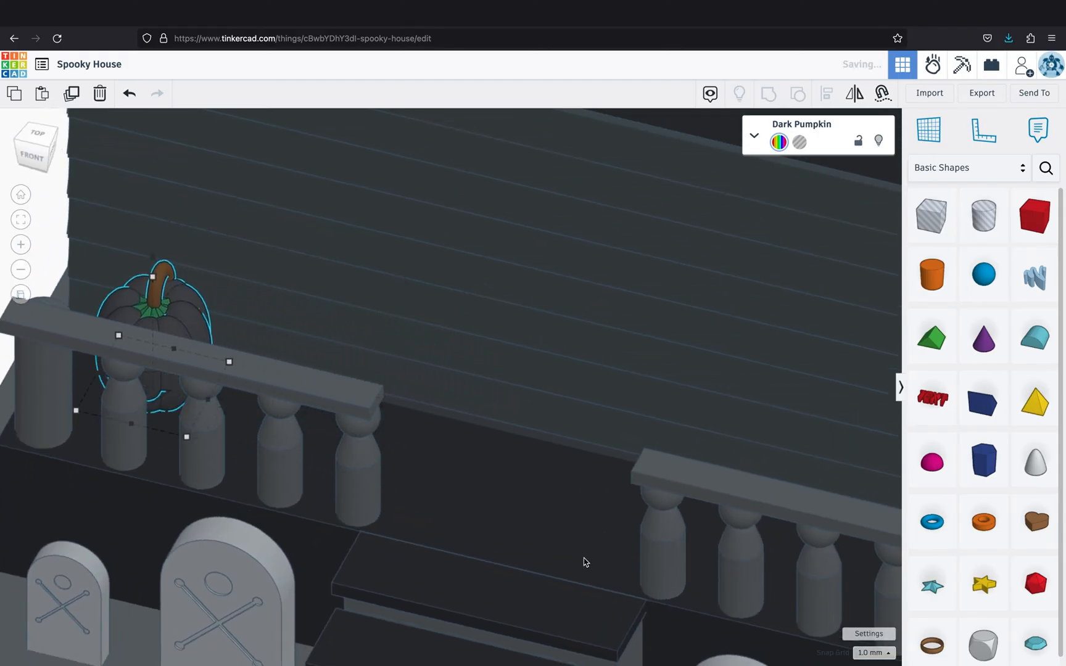
Move the pumpkin off the porch to the yard's front-left corner beside the small gravestone and drop it to the ground
{"action": "right_click_drag", "start_coordinate": [585, 561], "coordinate": [449, 521]}
{"action": "left_click_drag", "start_coordinate": [316, 288], "coordinate": [105, 454]}
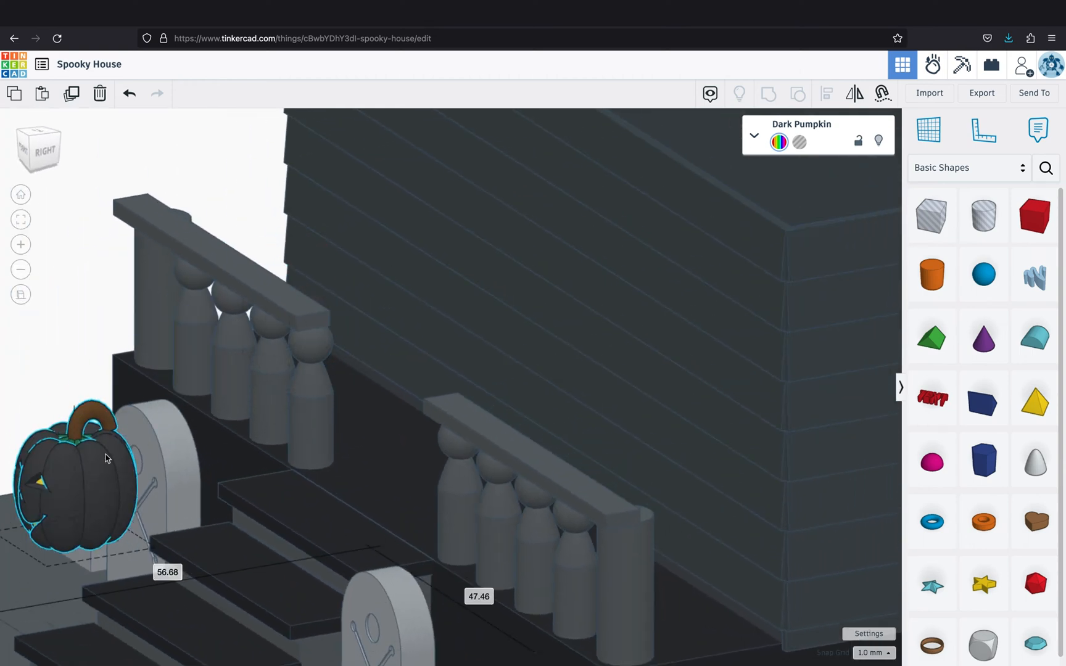
{"action": "left_click", "coordinate": [20, 220]}
{"action": "right_click_drag", "start_coordinate": [115, 405], "coordinate": [284, 412]}
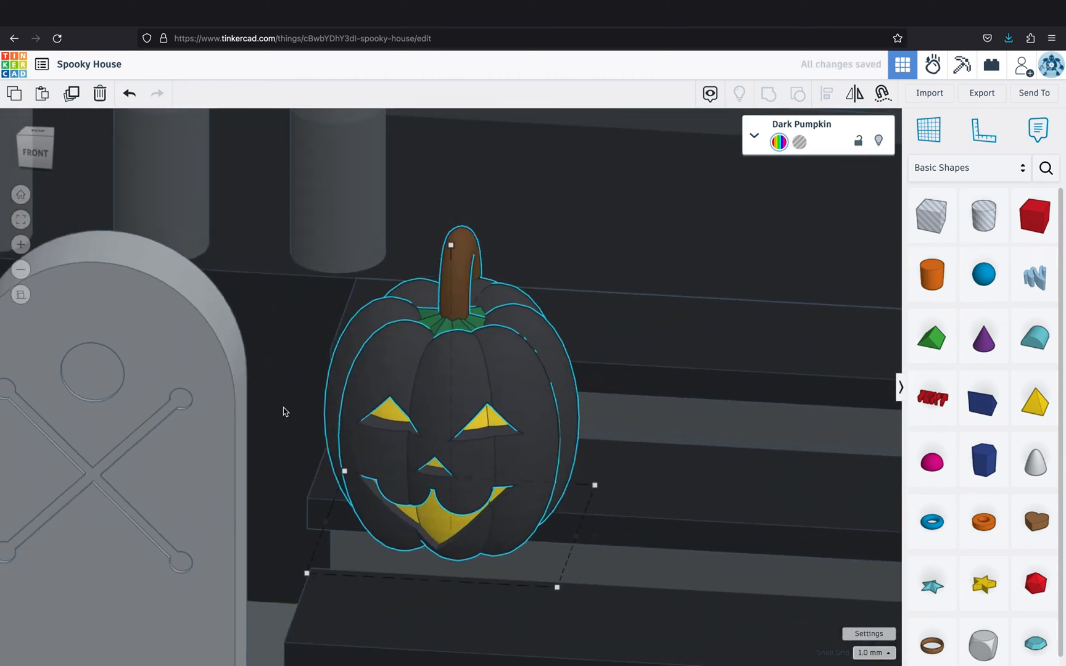
{"action": "scroll", "coordinate": [284, 410], "scroll_direction": "down", "scroll_amount": 5}
{"action": "left_click_drag", "start_coordinate": [471, 388], "coordinate": [346, 439]}
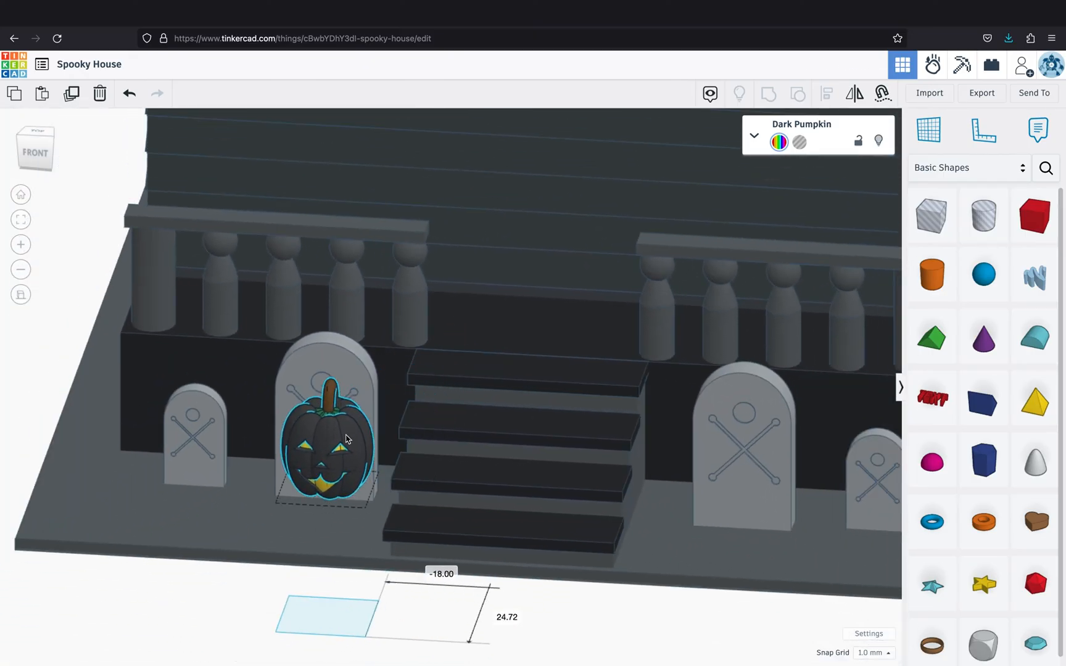
{"action": "right_click_drag", "start_coordinate": [229, 574], "coordinate": [310, 504]}
{"action": "left_click_drag", "start_coordinate": [355, 439], "coordinate": [114, 427]}
{"action": "key", "text": "d"}
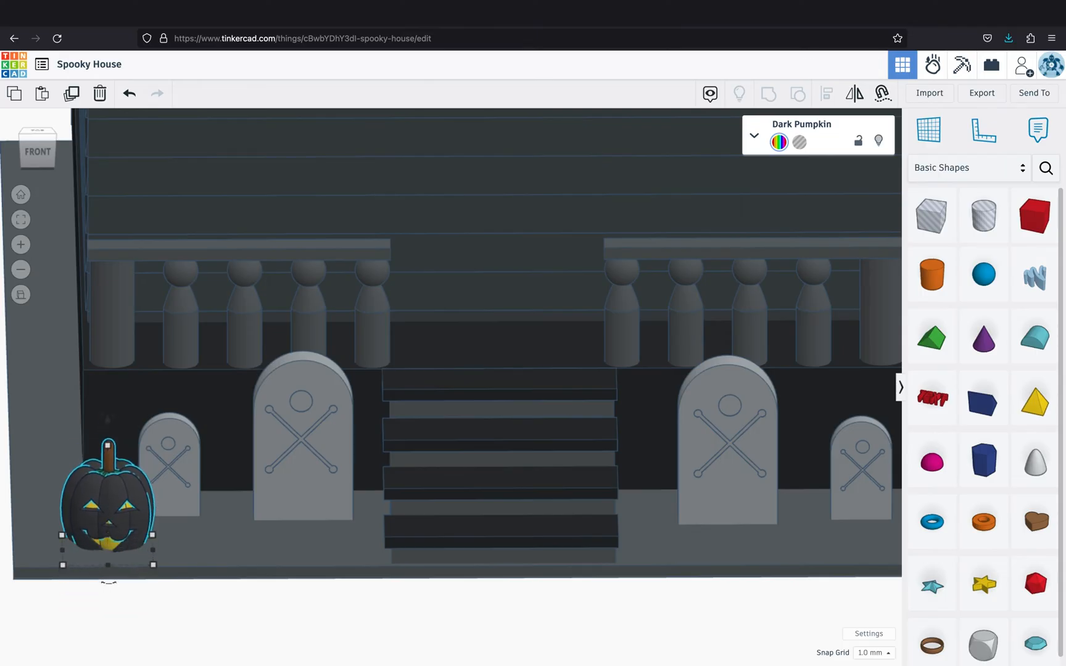
{"action": "right_click_drag", "start_coordinate": [197, 467], "coordinate": [183, 442]}
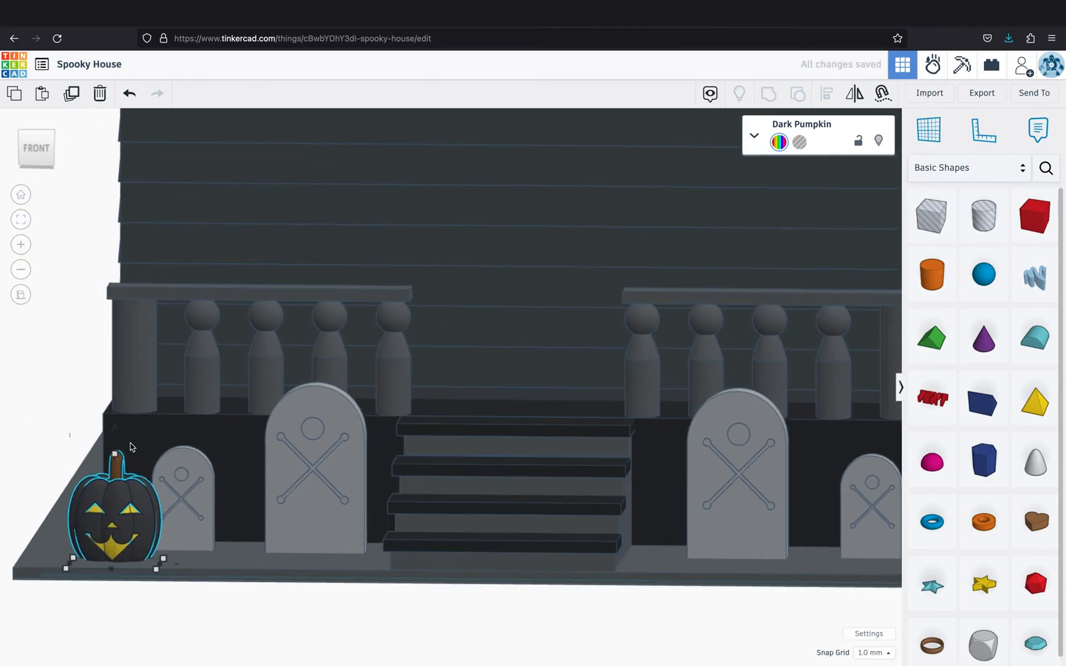
{"action": "left_click", "coordinate": [85, 439]}
Duplicate the pumpkin and shift the copy to the left of the original so the two overlap
{"action": "scroll", "coordinate": [407, 520], "scroll_direction": "down", "scroll_amount": 3}
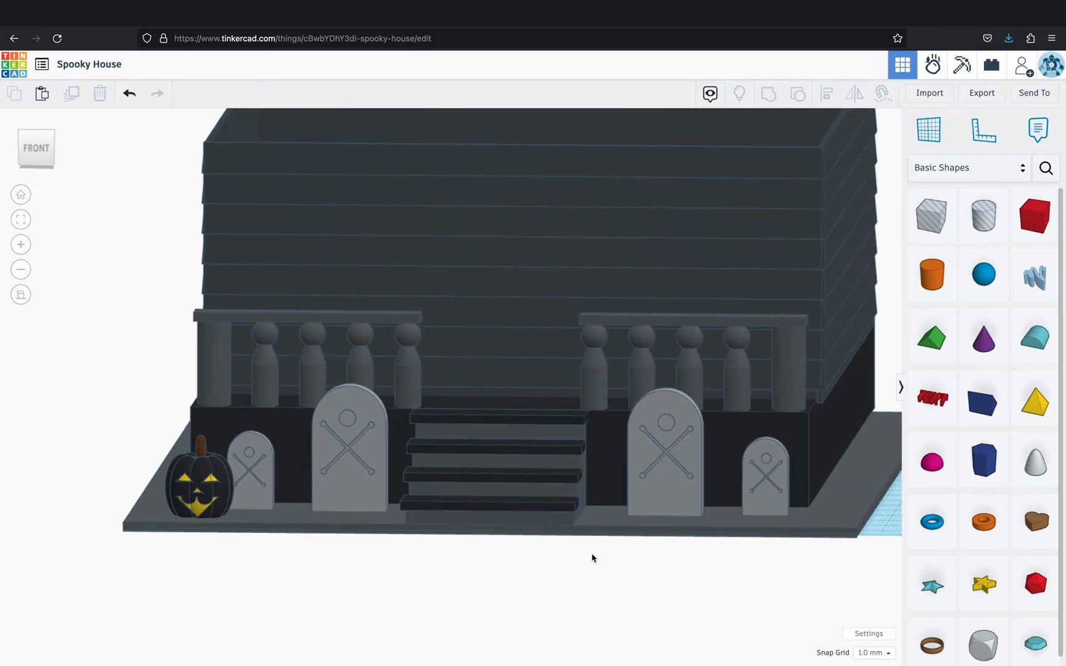
{"action": "left_click", "coordinate": [186, 490]}
{"action": "key", "text": "ctrl+d"}
{"action": "key", "text": "Left"}
{"action": "key", "text": "Left"}
{"action": "key", "text": "Left"}
{"action": "key", "text": "Left"}
{"action": "key", "text": "Left"}
{"action": "key", "text": "Left"}
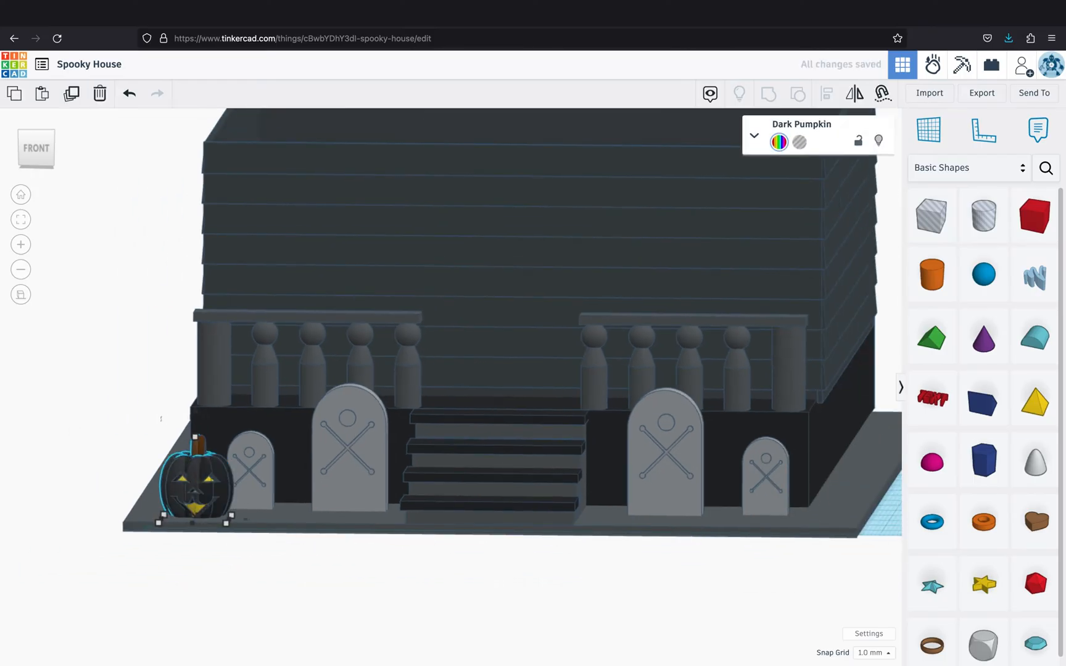
{"action": "right_click_drag", "start_coordinate": [159, 551], "coordinate": [101, 590]}
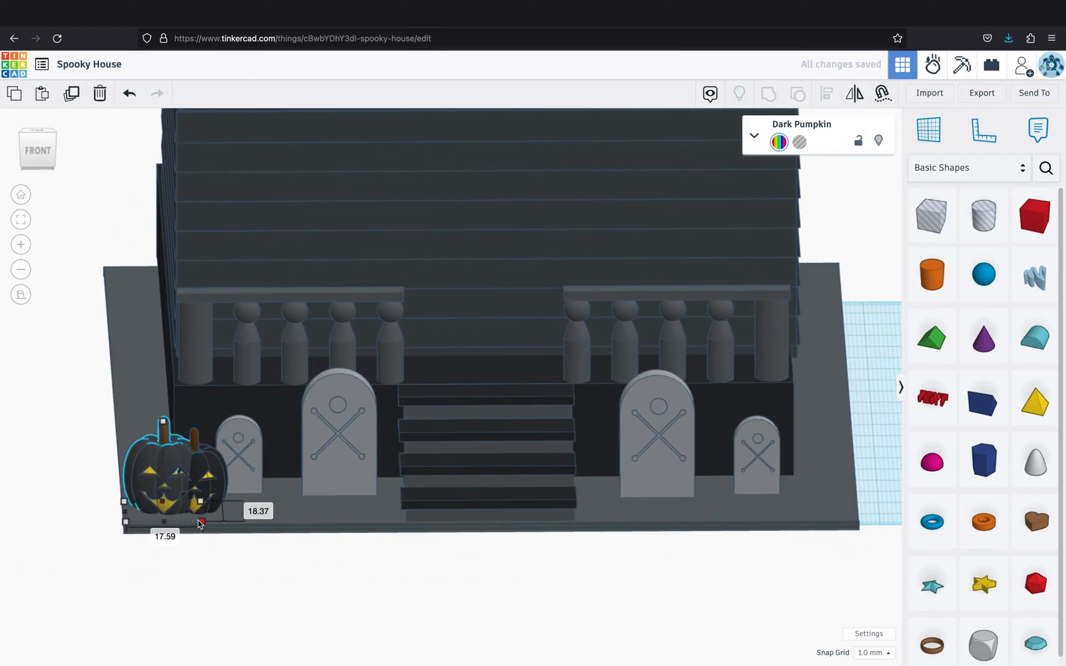
Shrink the selected front pumpkin to about 9.6 by 10 mm and place it on the base beside the larger pumpkin
{"action": "left_click_drag", "start_coordinate": [185, 509], "coordinate": [183, 514]}
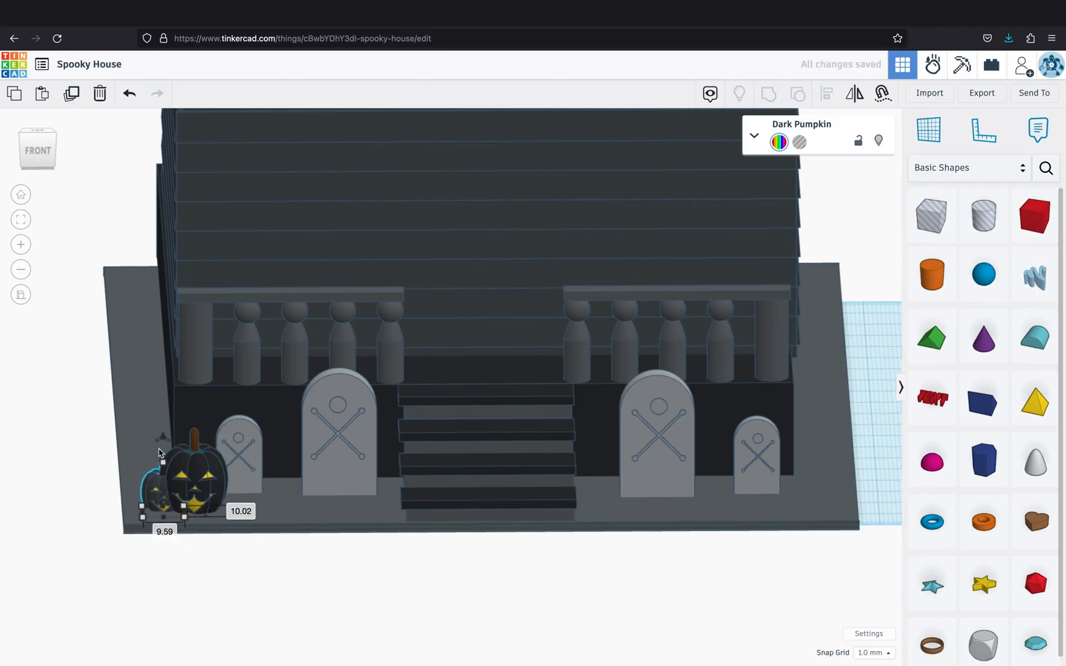
{"action": "left_click_drag", "start_coordinate": [162, 438], "coordinate": [148, 405]}
{"action": "left_click_drag", "start_coordinate": [146, 487], "coordinate": [135, 488]}
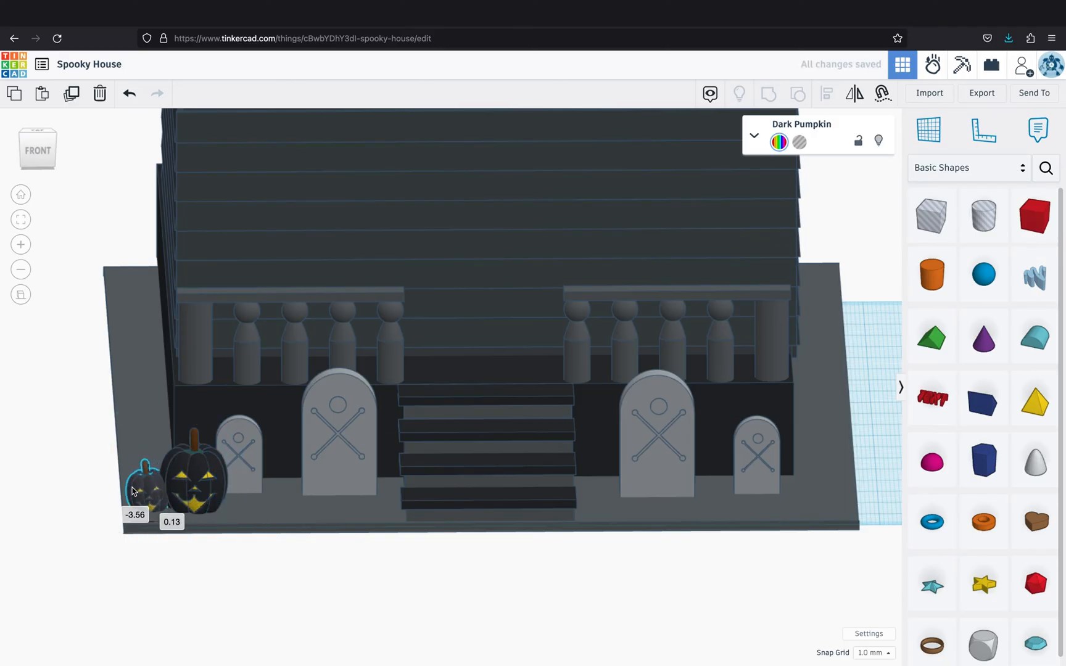
{"action": "left_click", "coordinate": [60, 493]}
Add a box in front of the house and move it over the porch stairs
{"action": "scroll", "coordinate": [461, 574], "scroll_direction": "down", "scroll_amount": 2}
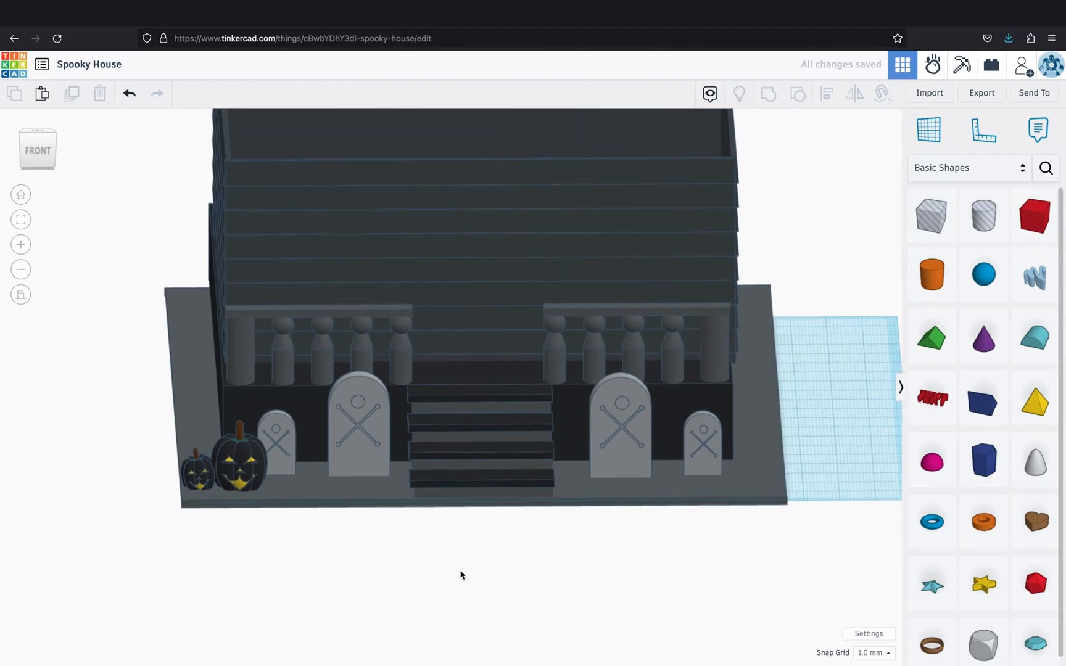
{"action": "right_click_drag", "start_coordinate": [462, 574], "coordinate": [593, 587]}
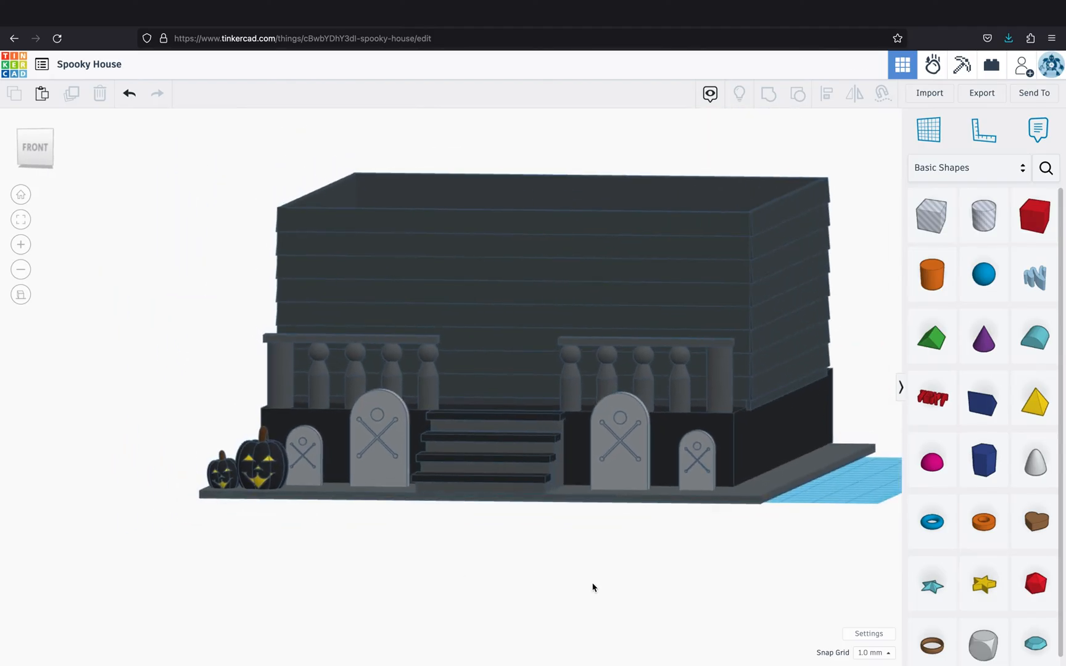
{"action": "left_click", "coordinate": [1034, 215]}
{"action": "left_click", "coordinate": [525, 536]}
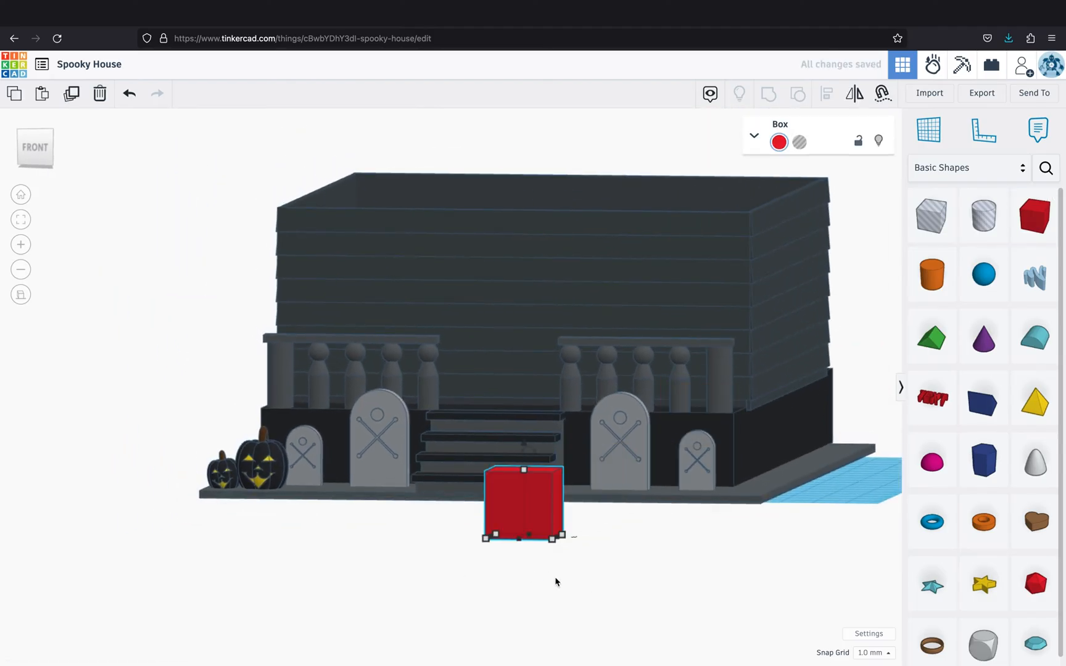
{"action": "right_click_drag", "start_coordinate": [555, 580], "coordinate": [550, 596]}
{"action": "left_click_drag", "start_coordinate": [512, 602], "coordinate": [517, 411]}
Raise the red box until its underside sits level with the porch floor
{"action": "key", "text": "super+Up"}
{"action": "key", "text": "super+Up"}
{"action": "key", "text": "super+Up"}
{"action": "key", "text": "super+Up"}
{"action": "key", "text": "super+Up"}
{"action": "key", "text": "super+Up"}
{"action": "key", "text": "super+Up"}
{"action": "key", "text": "super+Up"}
{"action": "key", "text": "super+Up"}
{"action": "key", "text": "super+Up"}
{"action": "key", "text": "super+Up"}
{"action": "key", "text": "super+Up"}
{"action": "key", "text": "super+Up"}
{"action": "key", "text": "super+Up"}
{"action": "key", "text": "super+Up"}
{"action": "key", "text": "super+Up"}
{"action": "key", "text": "super+Up"}
{"action": "key", "text": "super+Up"}
{"action": "key", "text": "super+Up"}
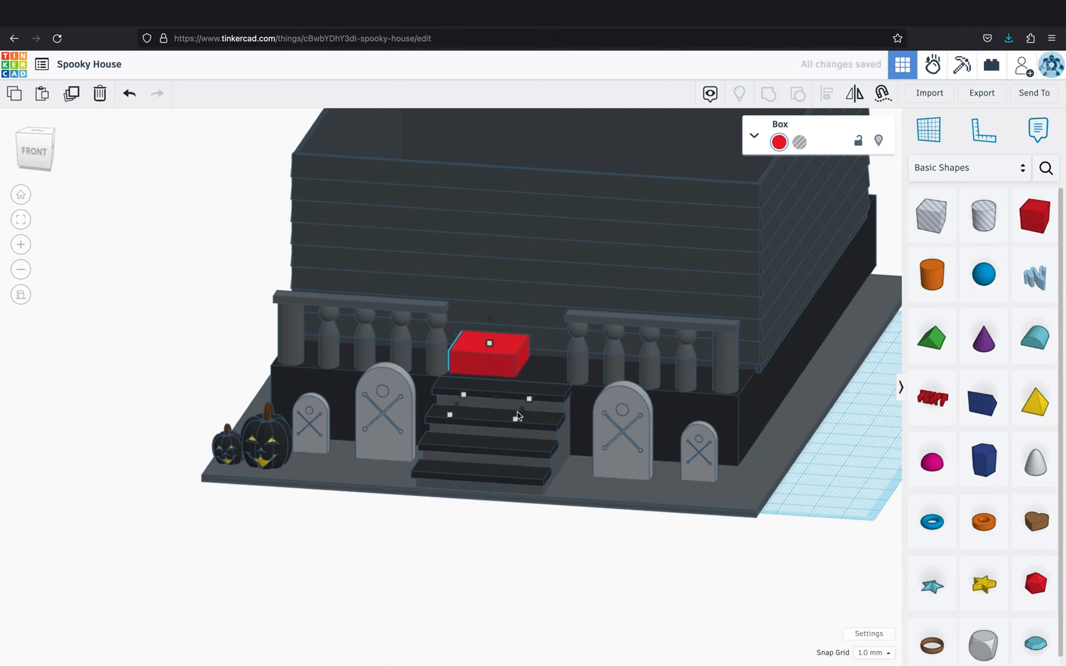
{"action": "key", "text": "super+Up"}
{"action": "key", "text": "super+Up"}
{"action": "key", "text": "super+Up"}
{"action": "key", "text": "super+Up"}
{"action": "key", "text": "super+Up"}
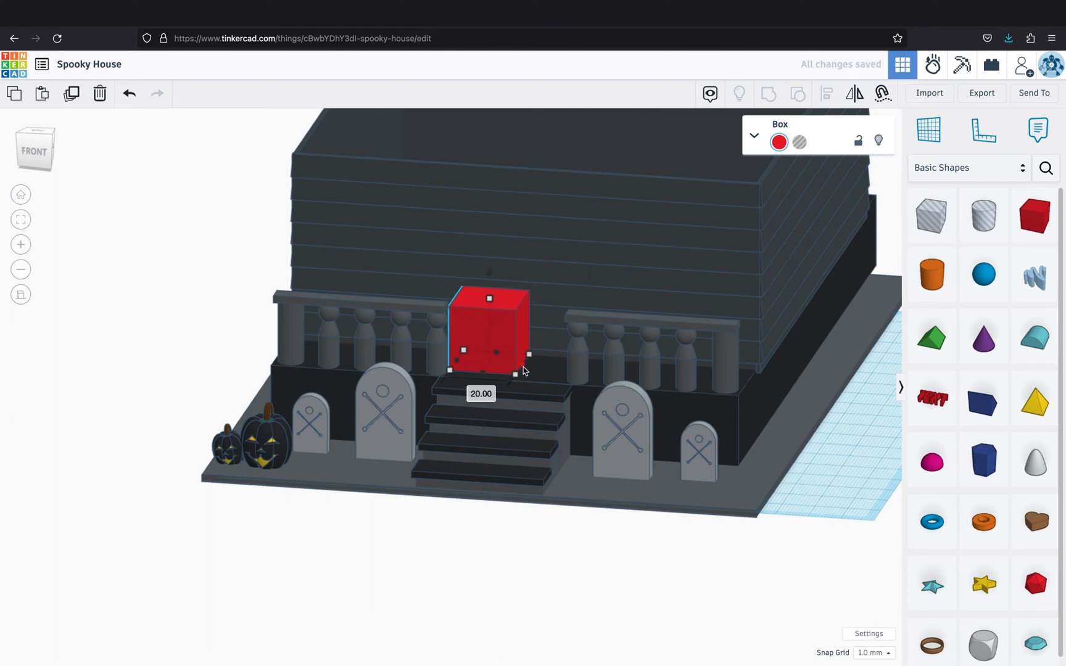
Resize the box to 33 mm wide and nearly the wall's height as a door frame, and colour it dark grey
{"action": "left_click_drag", "start_coordinate": [524, 371], "coordinate": [548, 377]}
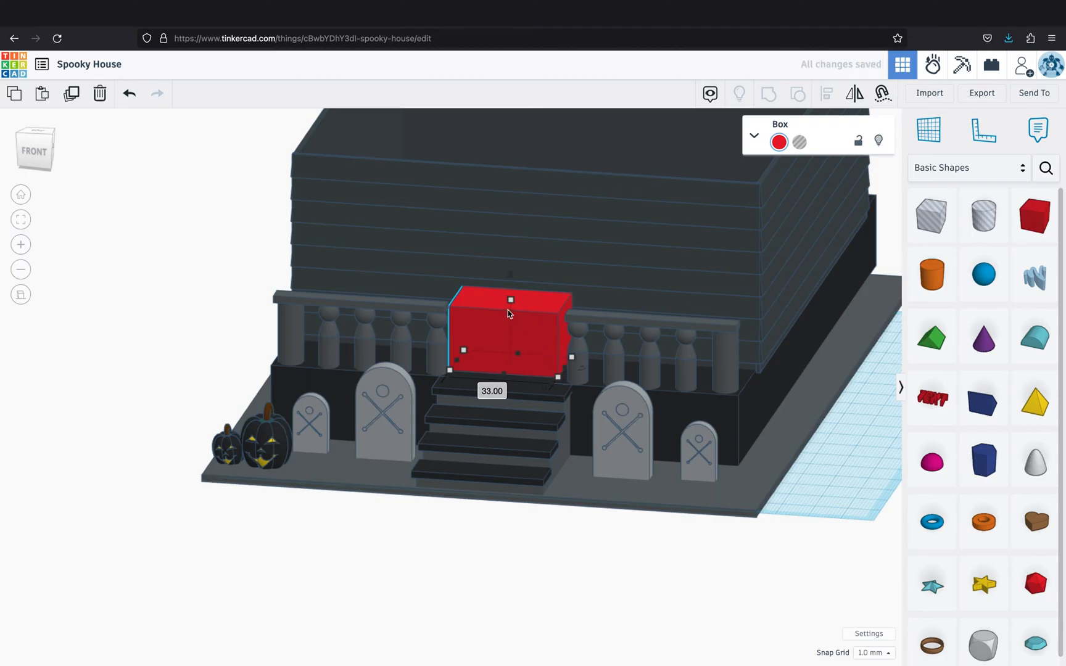
{"action": "left_click_drag", "start_coordinate": [509, 302], "coordinate": [536, 180]}
{"action": "left_click", "coordinate": [780, 143]}
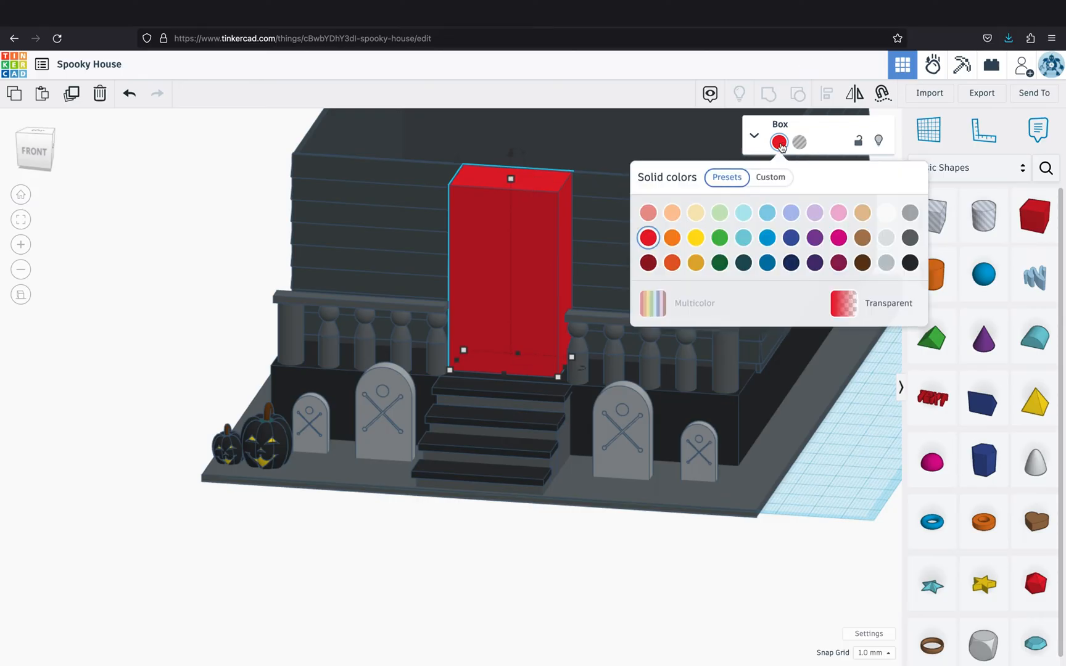
{"action": "left_click", "coordinate": [910, 239]}
Move the door frame box back across the porch into the front wall
{"action": "right_click_drag", "start_coordinate": [640, 342], "coordinate": [569, 375]}
{"action": "key", "text": "Up"}
{"action": "key", "text": "Up"}
{"action": "key", "text": "Up"}
{"action": "key", "text": "Up"}
{"action": "key", "text": "Up"}
{"action": "key", "text": "Up"}
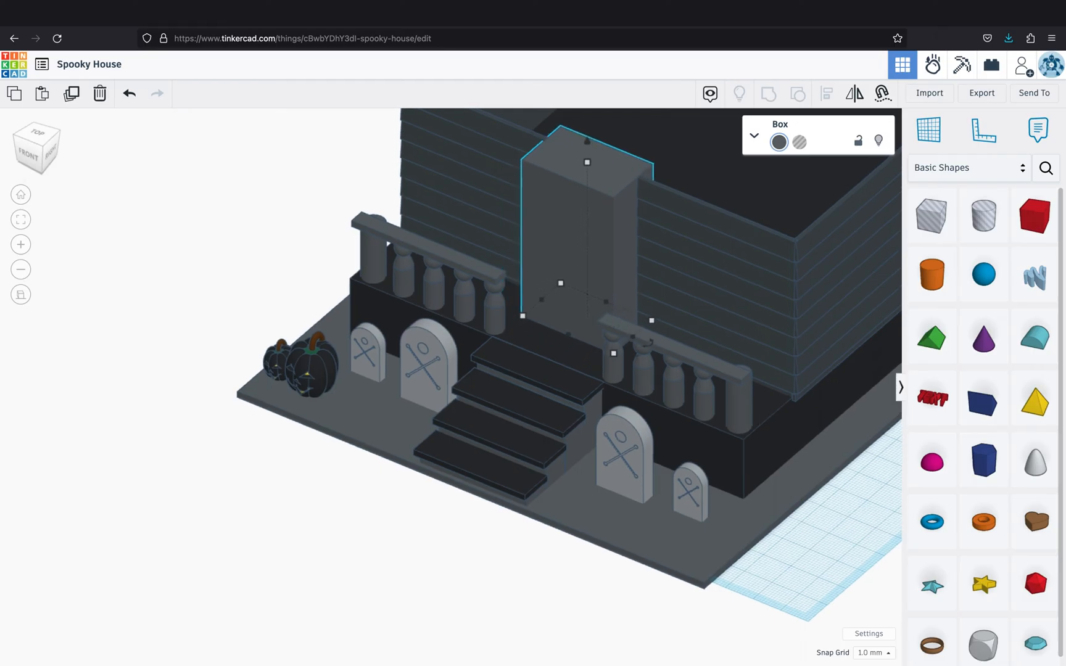
Duplicate the door frame, scale the copy about its centre to 25 mm wide, and stretch it up close to the frame's top
{"action": "right_click_drag", "start_coordinate": [515, 373], "coordinate": [555, 340]}
{"action": "scroll", "coordinate": [599, 357], "scroll_direction": "up", "scroll_amount": 2}
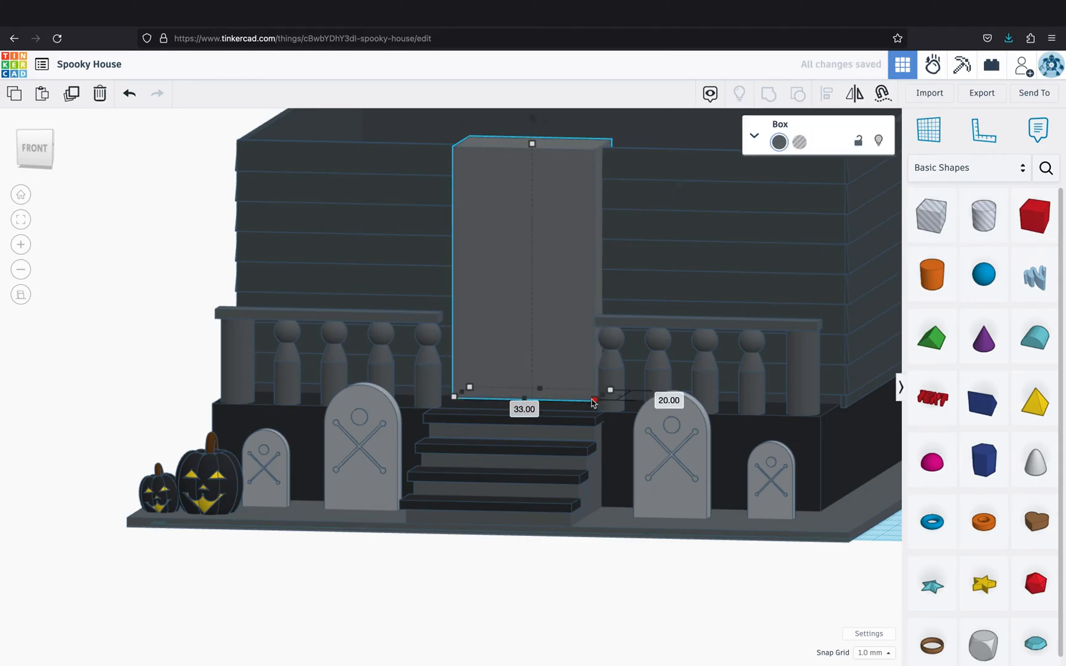
{"action": "mouse_move", "coordinate": [592, 403]}
{"action": "left_mouse_down", "text": "shift"}
{"action": "mouse_move", "coordinate": [584, 391]}
{"action": "mouse_move", "coordinate": [576, 399]}
{"action": "left_mouse_up", "text": "shift"}
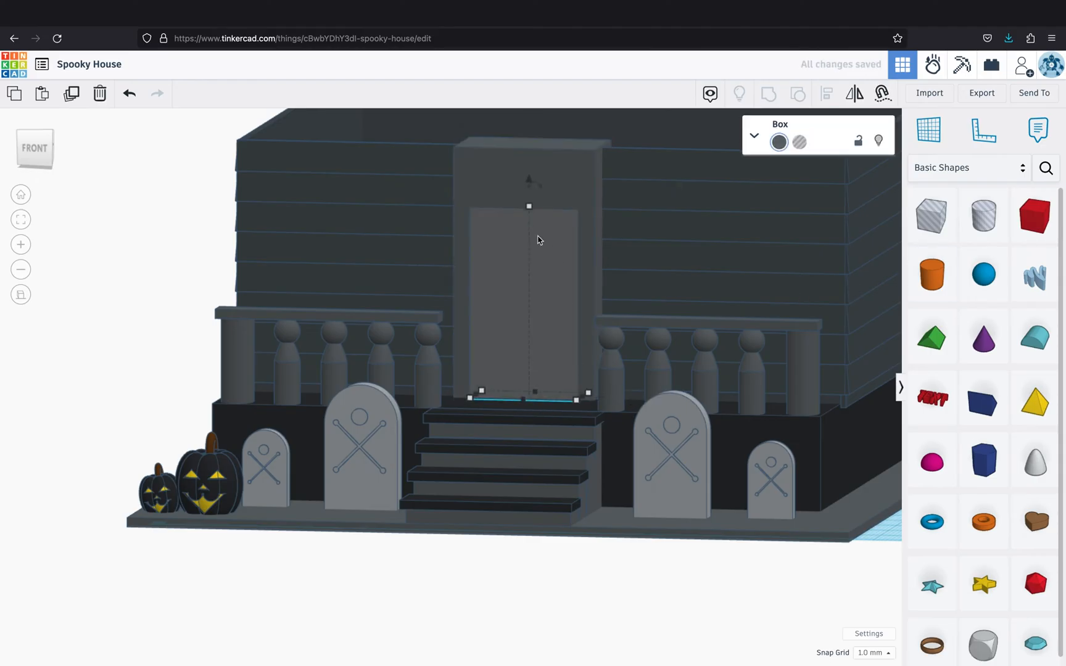
{"action": "left_click_drag", "start_coordinate": [532, 213], "coordinate": [529, 175]}
Colour the inner door box black
{"action": "mouse_move", "coordinate": [557, 216]}
{"action": "right_mouse_down"}
{"action": "mouse_move", "coordinate": [417, 251]}
{"action": "mouse_move", "coordinate": [560, 222]}
{"action": "right_mouse_up"}
{"action": "left_click", "coordinate": [779, 142]}
{"action": "left_click", "coordinate": [906, 262]}
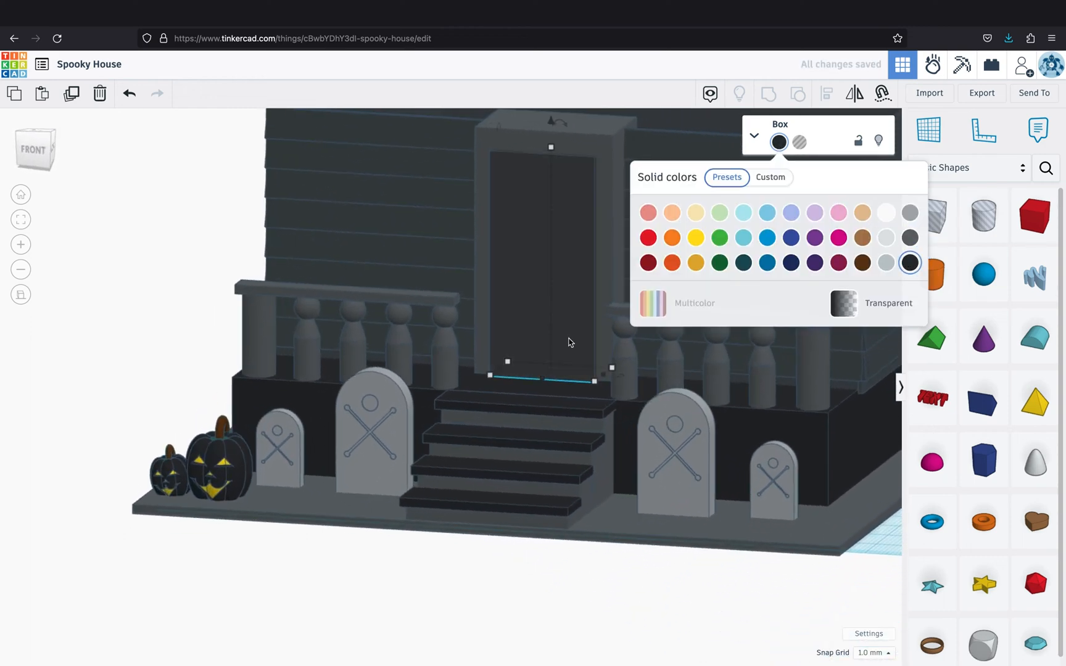
{"action": "left_click", "coordinate": [161, 328]}
Duplicate the door and shape the copy into a panel 9 mm wide and 28 mm high in the door's upper corner
{"action": "right_click_drag", "start_coordinate": [472, 319], "coordinate": [509, 329]}
{"action": "left_click", "coordinate": [508, 333]}
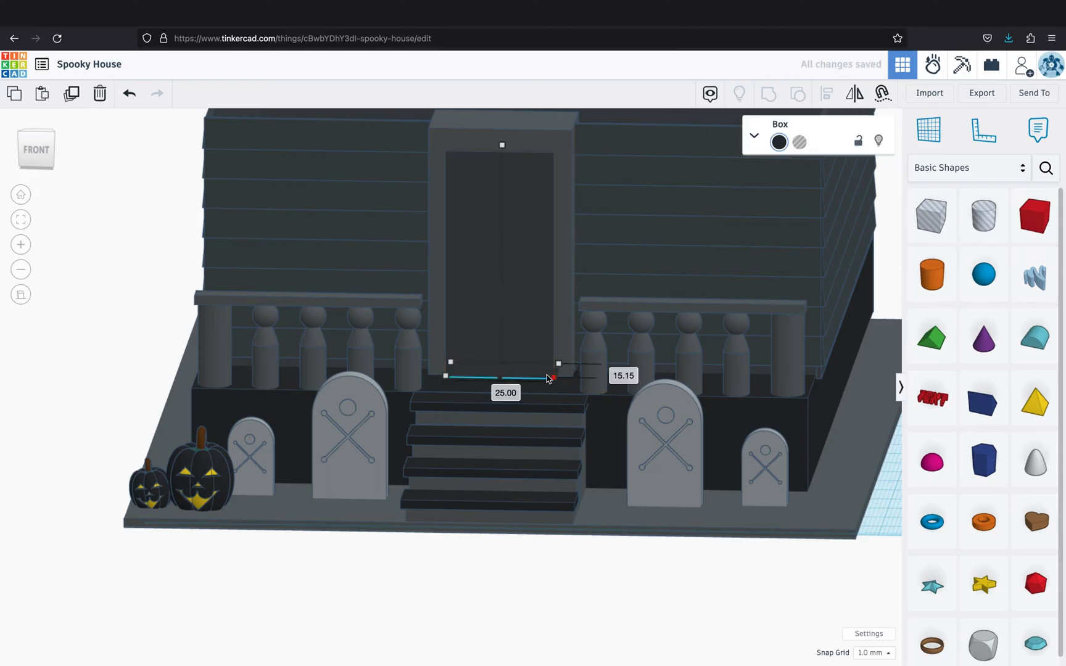
{"action": "left_click_drag", "start_coordinate": [552, 377], "coordinate": [544, 376], "text": "alt+shift"}
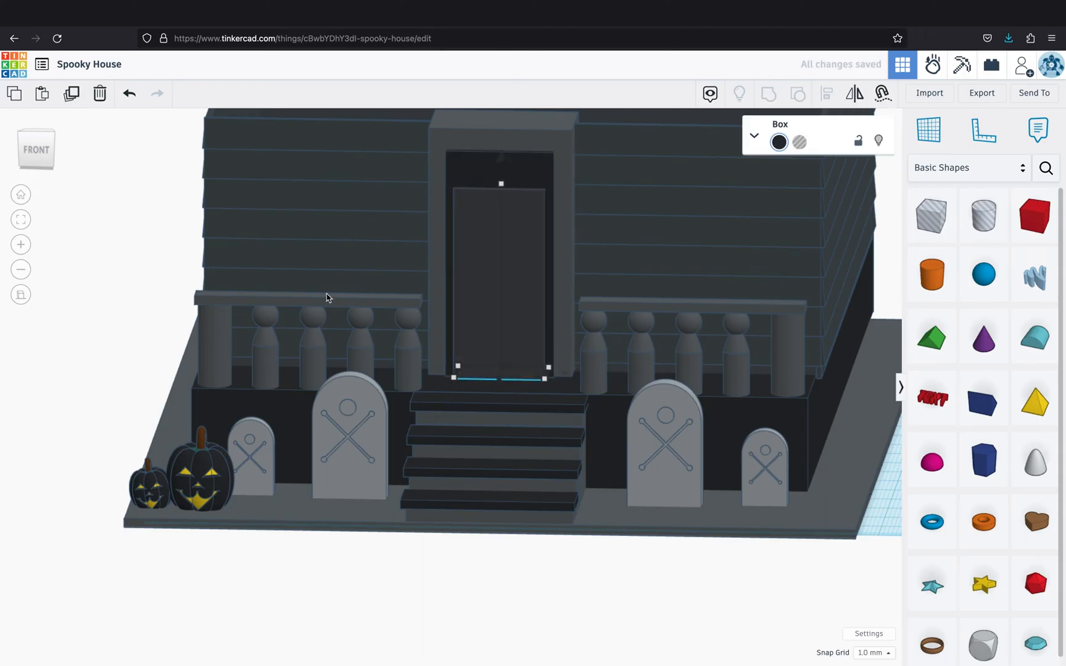
{"action": "left_click", "coordinate": [23, 222]}
{"action": "left_click_drag", "start_coordinate": [548, 597], "coordinate": [443, 580]}
{"action": "left_click_drag", "start_coordinate": [394, 182], "coordinate": [370, 85]}
{"action": "scroll", "coordinate": [437, 333], "scroll_direction": "down", "scroll_amount": 3}
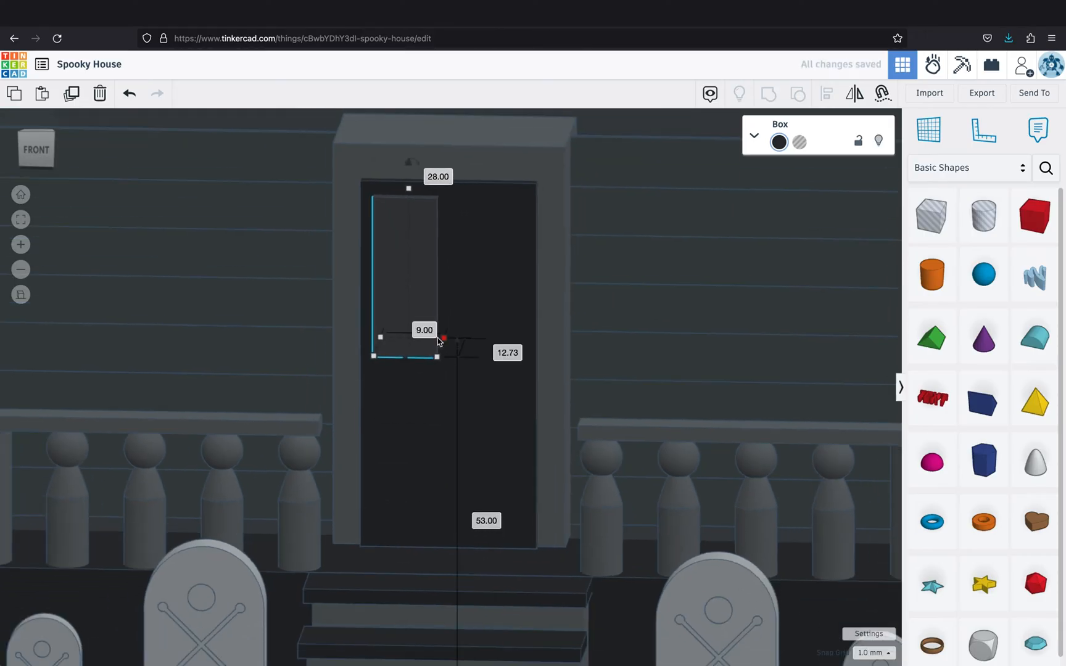
{"action": "key", "text": "super+Down"}
{"action": "key", "text": "super+Down"}
{"action": "key", "text": "Right"}
Duplicate the door panel, place the copy beside the first, and shift both panels 1 mm to centre them
{"action": "key", "text": "super+d"}
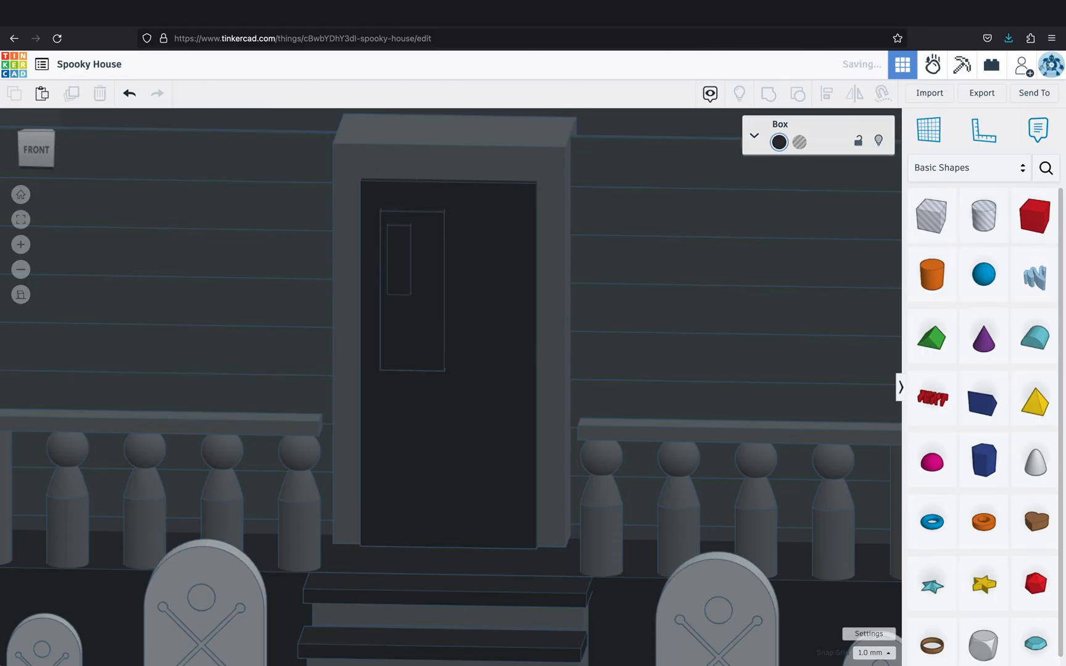
{"action": "left_click_drag", "start_coordinate": [419, 328], "coordinate": [489, 327]}
{"action": "scroll", "coordinate": [407, 370], "scroll_direction": "up", "scroll_amount": 1}
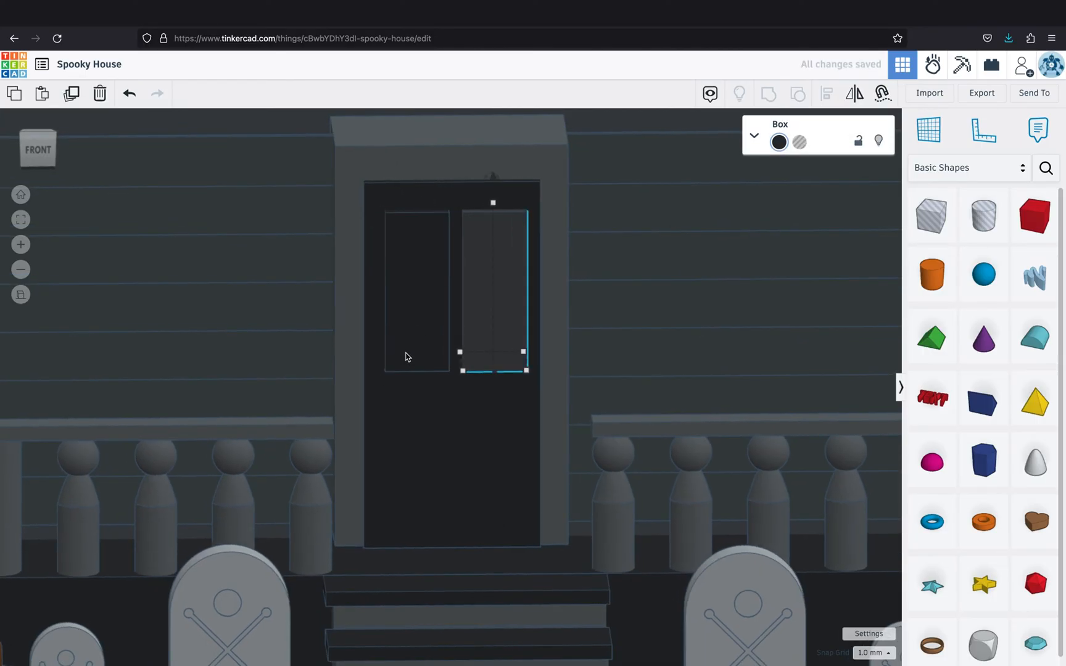
{"action": "left_click", "coordinate": [407, 355], "text": "shift"}
{"action": "key", "text": "Left"}
{"action": "left_click", "coordinate": [858, 652]}
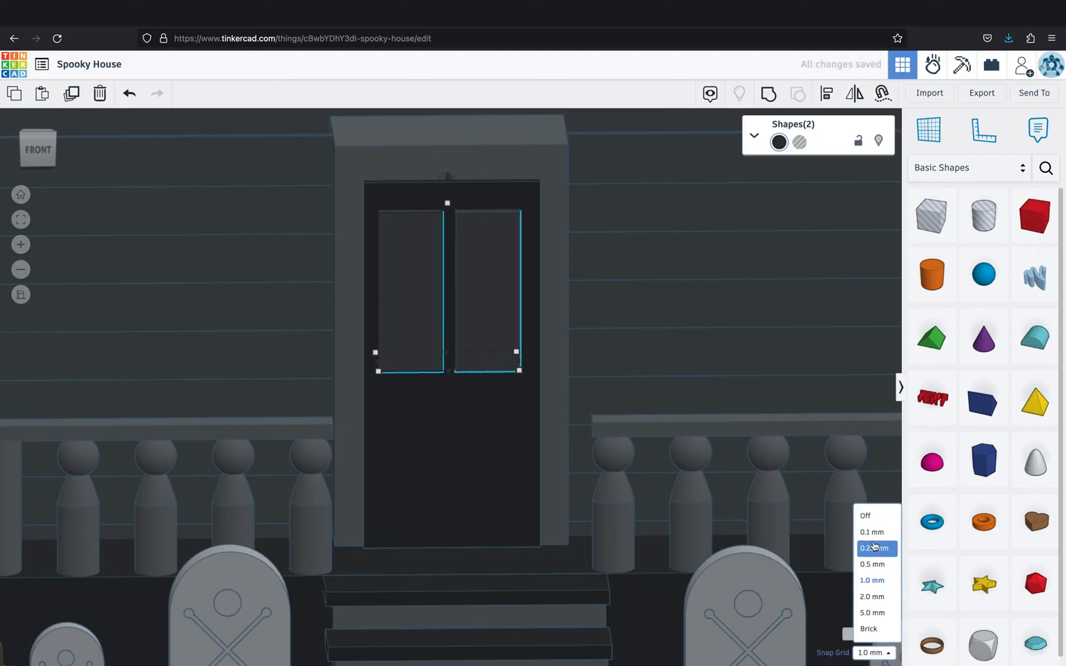
{"action": "left_click", "coordinate": [873, 532]}
{"action": "right_click_drag", "start_coordinate": [620, 452], "coordinate": [594, 463]}
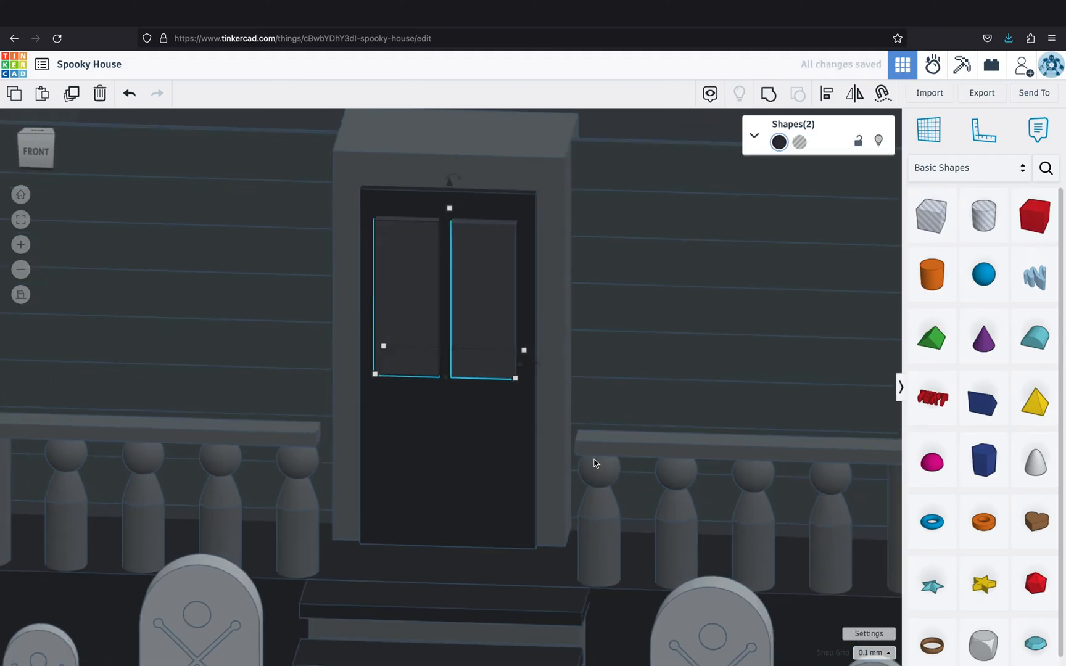
{"action": "key", "text": "ctrl+d"}
{"action": "key", "text": "Delete"}
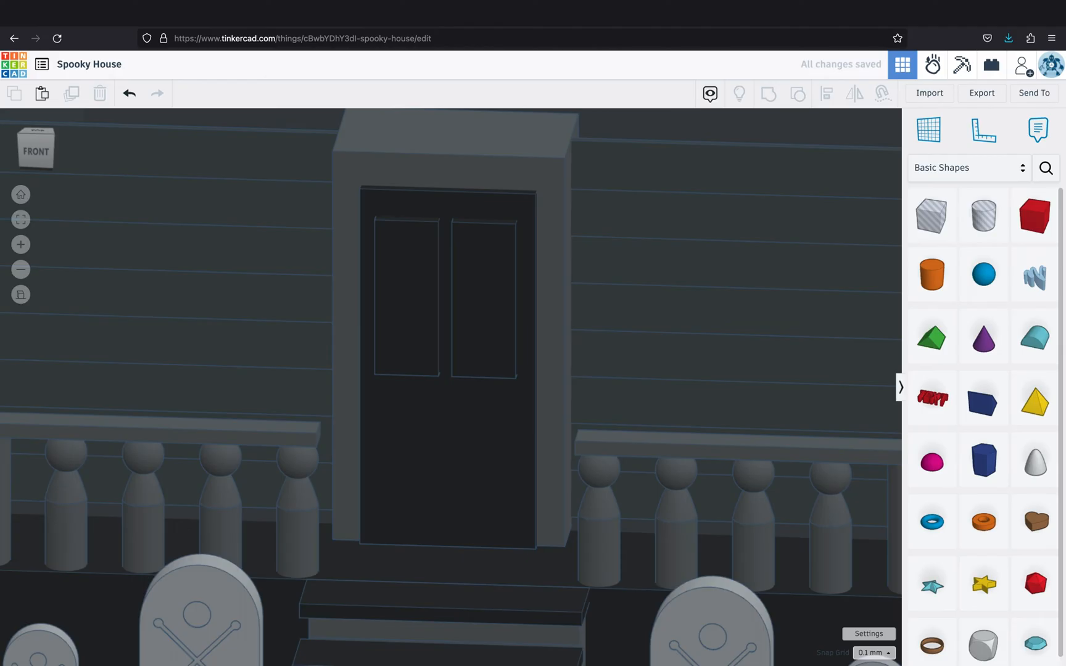
Set the snap grid to 1.0 mm, duplicate the two upper door panels, and lower the copies to the door's bottom half
{"action": "left_click", "coordinate": [489, 337]}
{"action": "left_click", "coordinate": [412, 327], "text": "shift"}
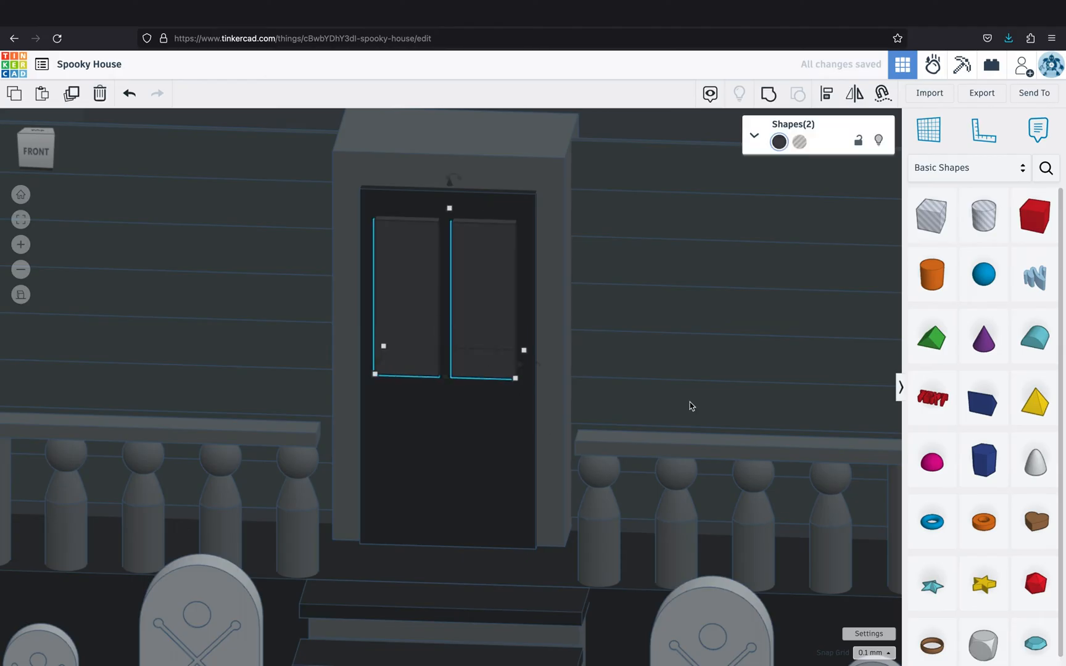
{"action": "left_click", "coordinate": [874, 653]}
{"action": "left_click", "coordinate": [864, 587]}
{"action": "key", "text": "ctrl+d"}
{"action": "key", "text": "ctrl+Down"}
{"action": "key", "text": "ctrl+Down"}
{"action": "key", "text": "ctrl+Down"}
{"action": "key", "text": "ctrl+Down"}
{"action": "key", "text": "ctrl+Down"}
{"action": "key", "text": "ctrl+Down"}
{"action": "key", "text": "ctrl+Down"}
{"action": "key", "text": "ctrl+Down"}
{"action": "key", "text": "ctrl+Down"}
{"action": "key", "text": "ctrl+Down"}
{"action": "key", "text": "ctrl+Down"}
{"action": "key", "text": "ctrl+Down"}
{"action": "key", "text": "ctrl+Down"}
{"action": "key", "text": "ctrl+Down"}
{"action": "key", "text": "ctrl+Down"}
{"action": "key", "text": "ctrl+Down"}
{"action": "key", "text": "ctrl+Down"}
{"action": "key", "text": "ctrl+Down"}
{"action": "key", "text": "ctrl+Down"}
{"action": "key", "text": "ctrl+Down"}
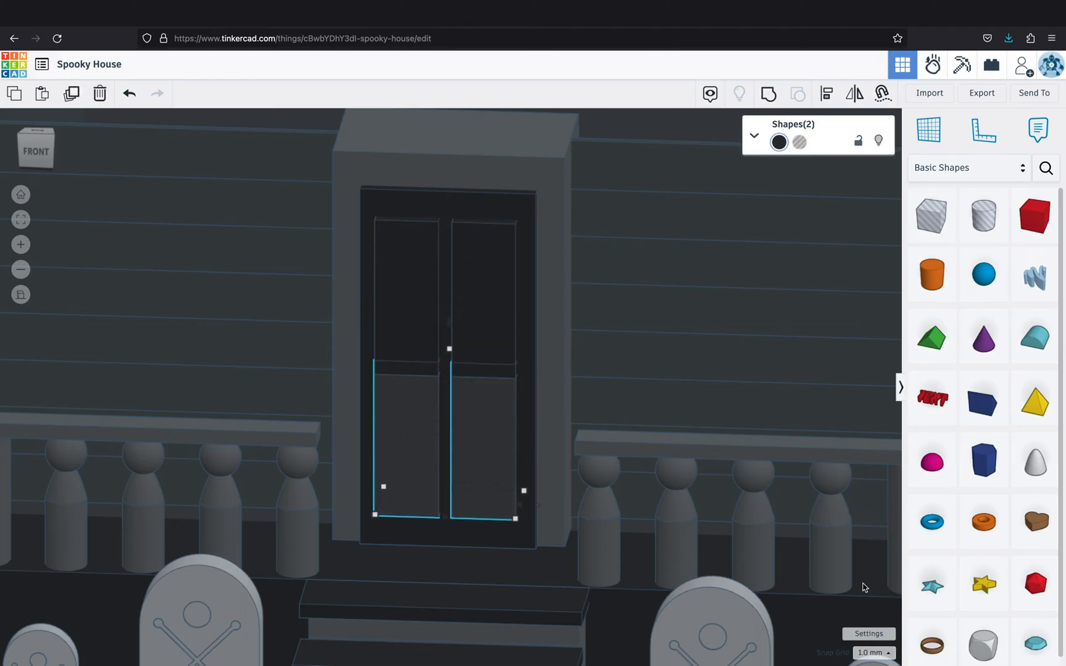
Raise all four door panels together by 1 mm
{"action": "left_click", "coordinate": [489, 311], "text": "shift"}
{"action": "left_click", "coordinate": [406, 309], "text": "shift"}
{"action": "key", "text": "ctrl+Up"}
Push the four panels back into the door until they protrude only slightly, fine-tuning with a 0.1 mm snap grid
{"action": "right_click_drag", "start_coordinate": [406, 308], "coordinate": [166, 352]}
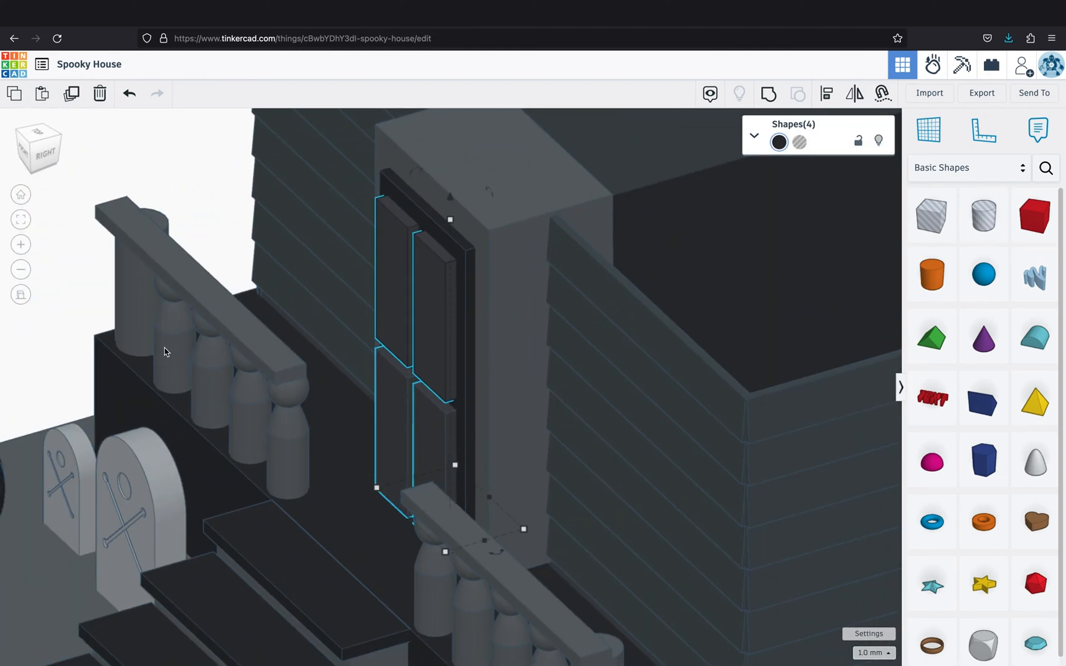
{"action": "key", "text": "Right"}
{"action": "key", "text": "Right"}
{"action": "key", "text": "ctrl+z"}
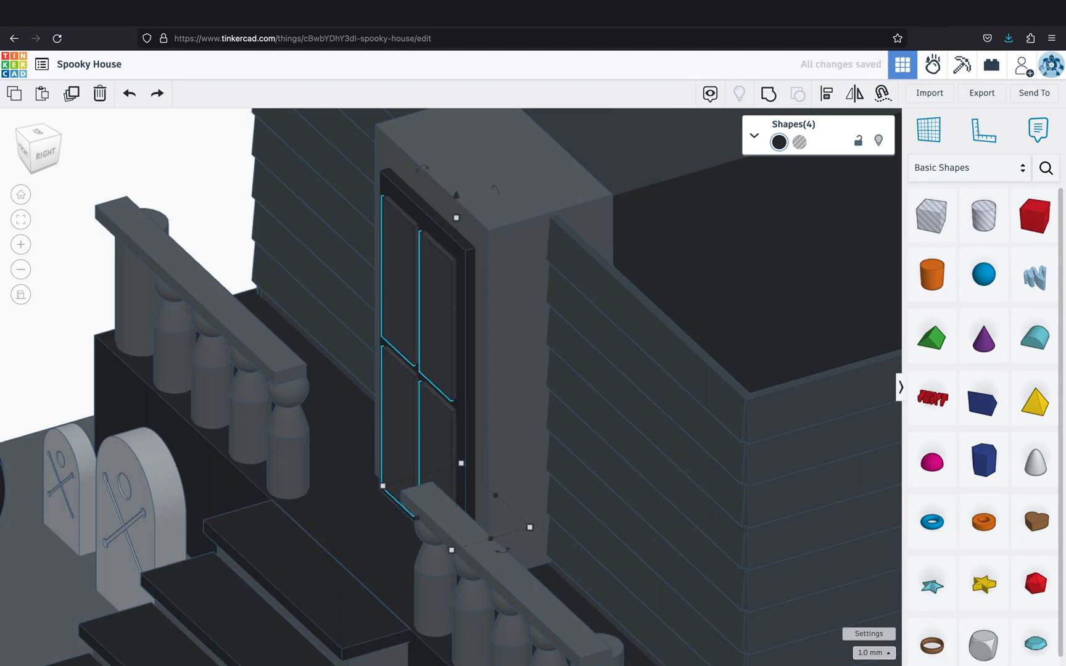
{"action": "left_click", "coordinate": [872, 653]}
{"action": "left_click", "coordinate": [872, 533]}
{"action": "key", "text": "Right"}
{"action": "key", "text": "Right"}
{"action": "key", "text": "Right"}
Select both porch handrails and shift them slightly toward the house over their posts
{"action": "right_click_drag", "start_coordinate": [213, 231], "coordinate": [164, 211]}
{"action": "left_click", "coordinate": [230, 232]}
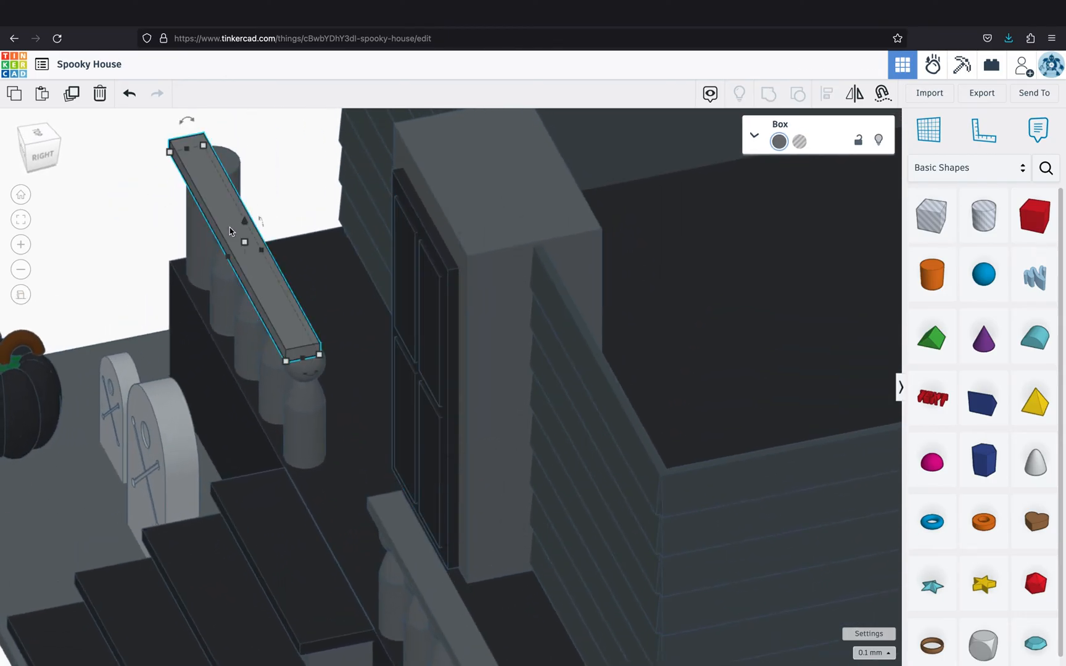
{"action": "left_click", "coordinate": [393, 513], "text": "shift"}
{"action": "scroll", "coordinate": [393, 513], "scroll_direction": "down", "scroll_amount": 2}
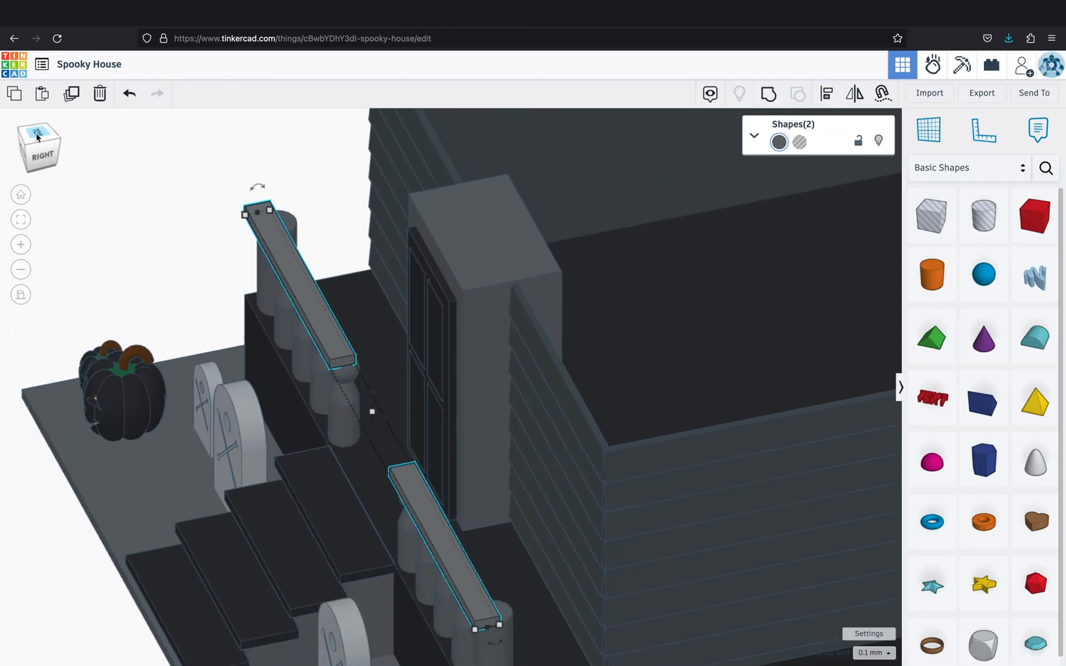
{"action": "left_click", "coordinate": [37, 133]}
{"action": "scroll", "coordinate": [227, 322], "scroll_direction": "down", "scroll_amount": 2}
{"action": "key", "text": "Right"}
{"action": "key", "text": "Right"}
{"action": "key", "text": "Right"}
{"action": "key", "text": "Right"}
{"action": "key", "text": "Right"}
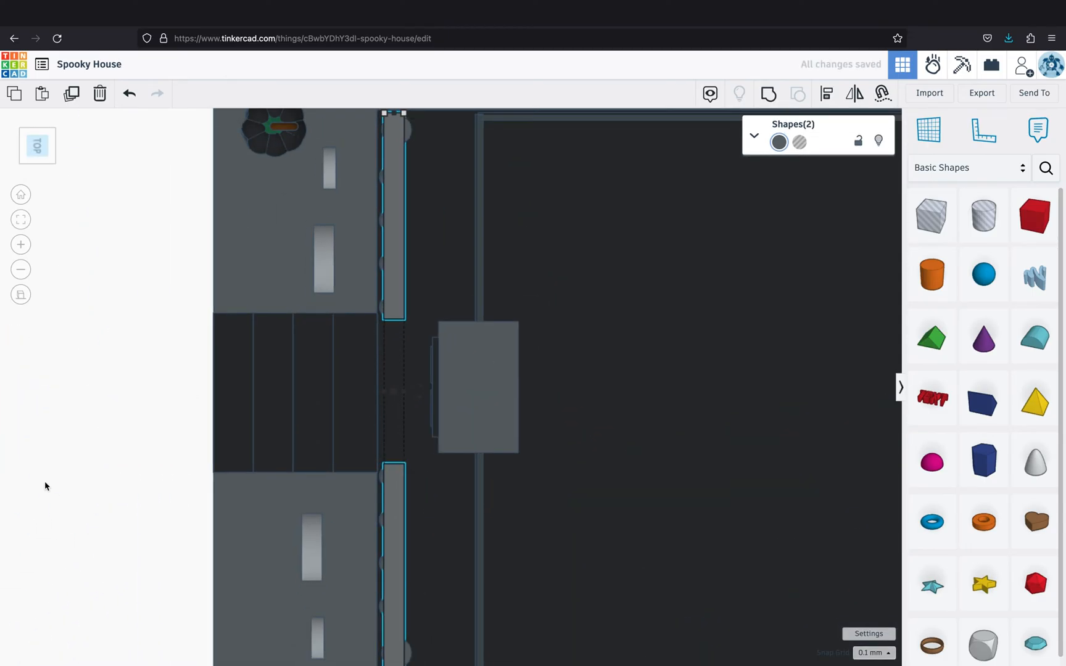
{"action": "right_click_drag", "start_coordinate": [64, 438], "coordinate": [292, 337]}
{"action": "left_click", "coordinate": [69, 369]}
Add a sphere to the front of the door, scale it down to doorknob size, and position it at the door's edge
{"action": "right_click_drag", "start_coordinate": [69, 369], "coordinate": [628, 343]}
{"action": "left_click_drag", "start_coordinate": [985, 280], "coordinate": [478, 391]}
{"action": "left_click_drag", "start_coordinate": [521, 423], "coordinate": [500, 399]}
{"action": "left_click", "coordinate": [20, 220]}
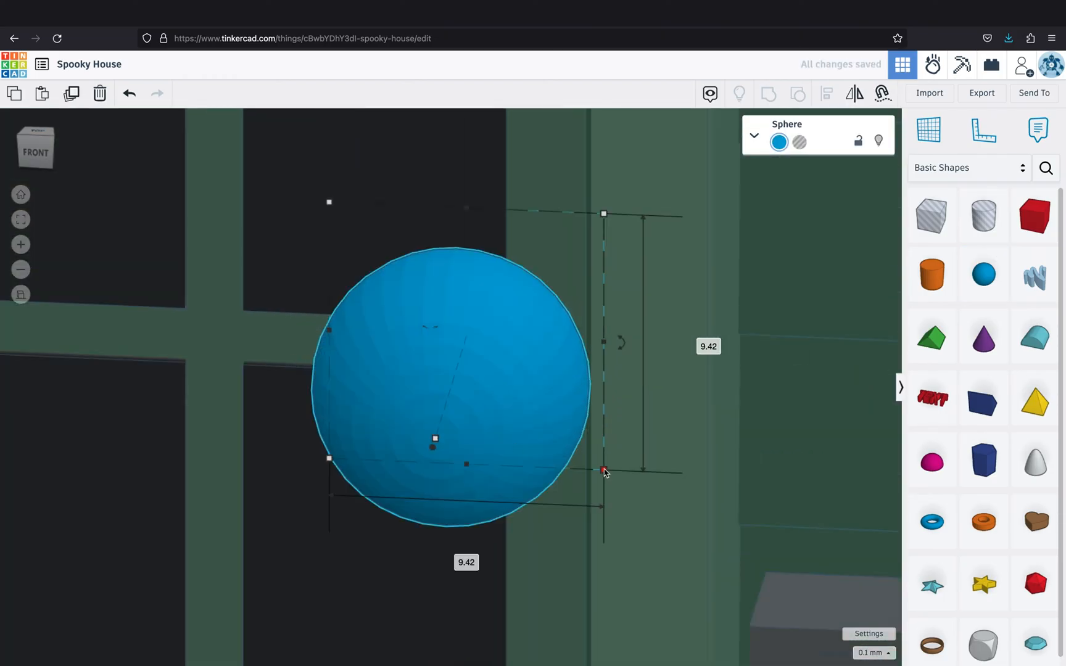
{"action": "left_click_drag", "start_coordinate": [604, 472], "coordinate": [527, 401]}
{"action": "left_click_drag", "start_coordinate": [476, 350], "coordinate": [542, 352]}
Colour the doorknob sphere black
{"action": "left_click", "coordinate": [779, 142]}
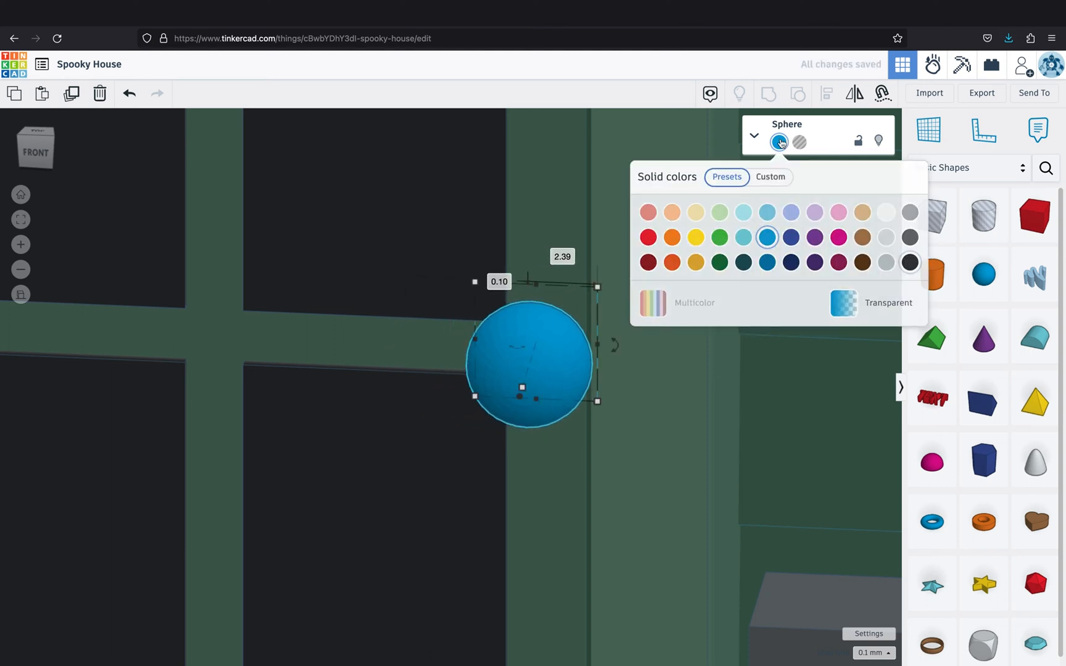
{"action": "left_click", "coordinate": [907, 263]}
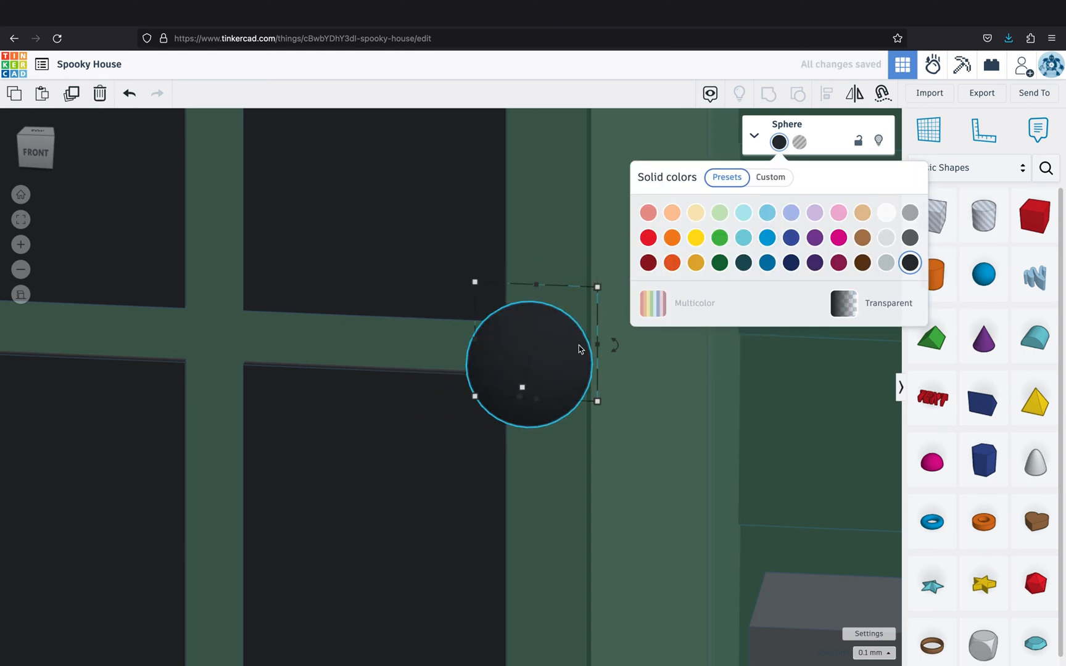
{"action": "scroll", "coordinate": [617, 533], "scroll_direction": "down", "scroll_amount": 3}
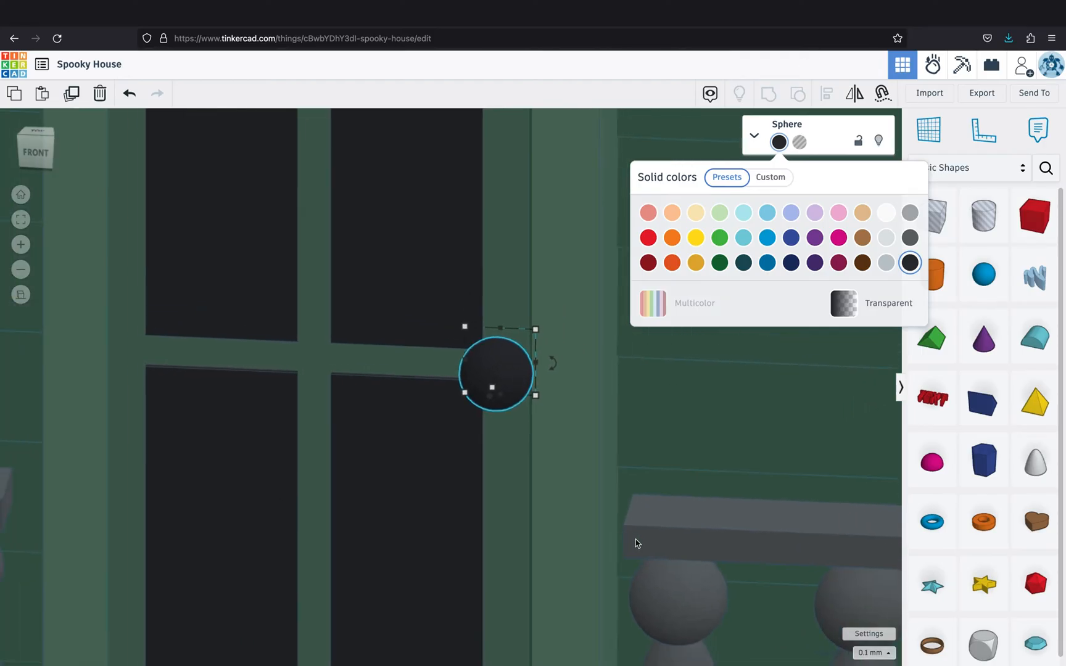
{"action": "scroll", "coordinate": [635, 543], "scroll_direction": "down", "scroll_amount": 5}
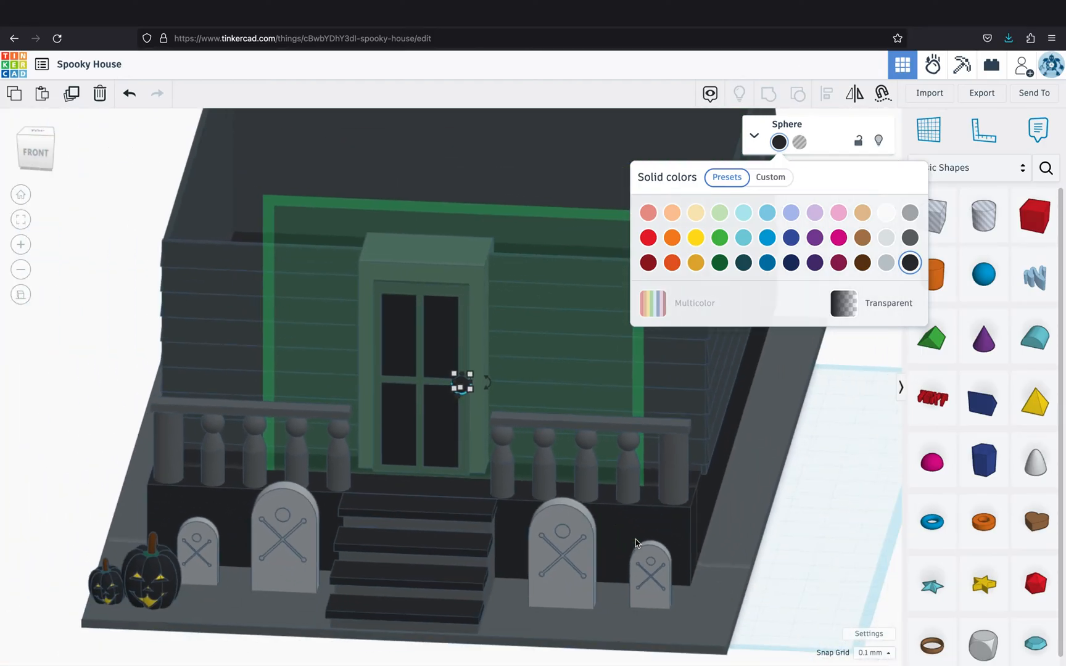
{"action": "left_click", "coordinate": [768, 535]}
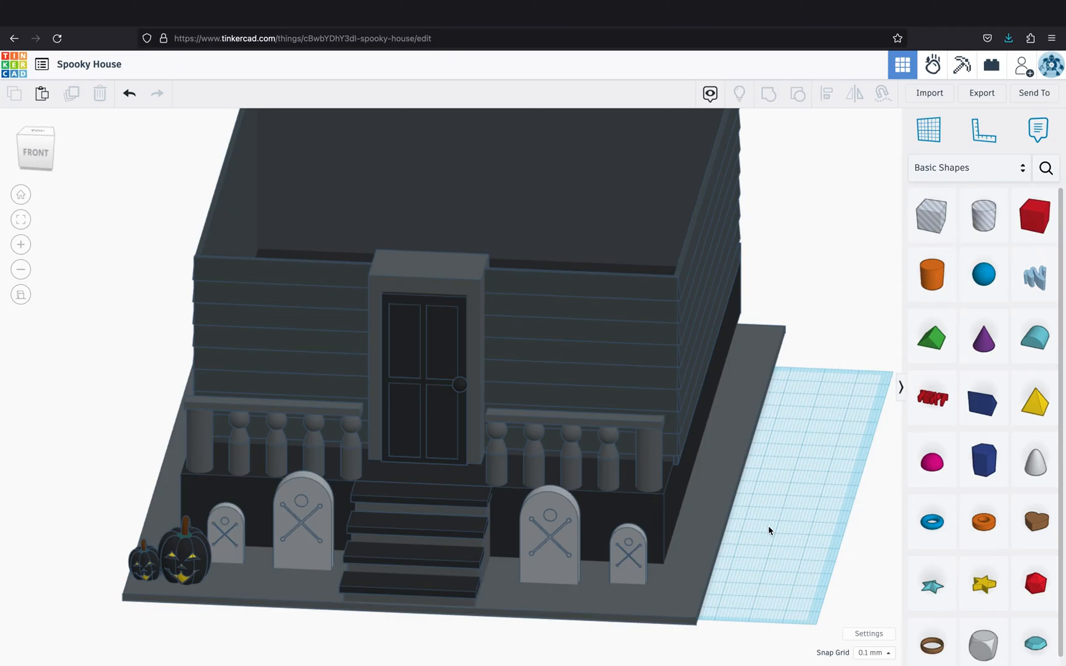
{"action": "right_click_drag", "start_coordinate": [769, 529], "coordinate": [767, 520]}
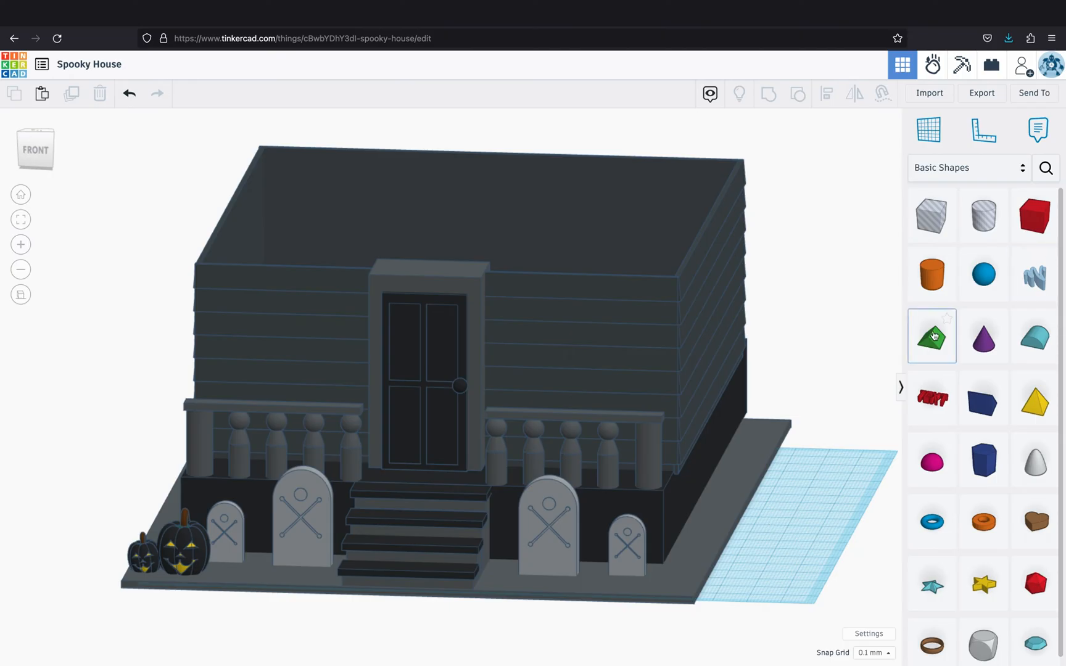
Add a Roof shape above the front door and stretch it into a tall gable about 61 mm wide and 49 mm deep
{"action": "left_click_drag", "start_coordinate": [932, 338], "coordinate": [480, 282]}
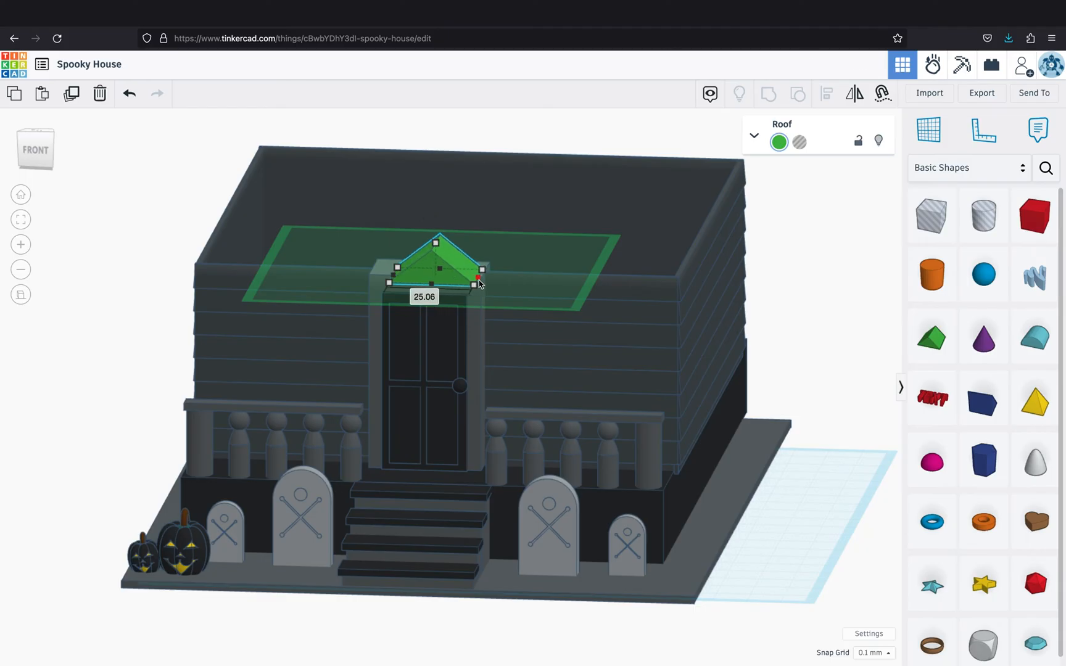
{"action": "left_click_drag", "start_coordinate": [393, 275], "coordinate": [319, 275]}
{"action": "left_click_drag", "start_coordinate": [473, 285], "coordinate": [516, 283]}
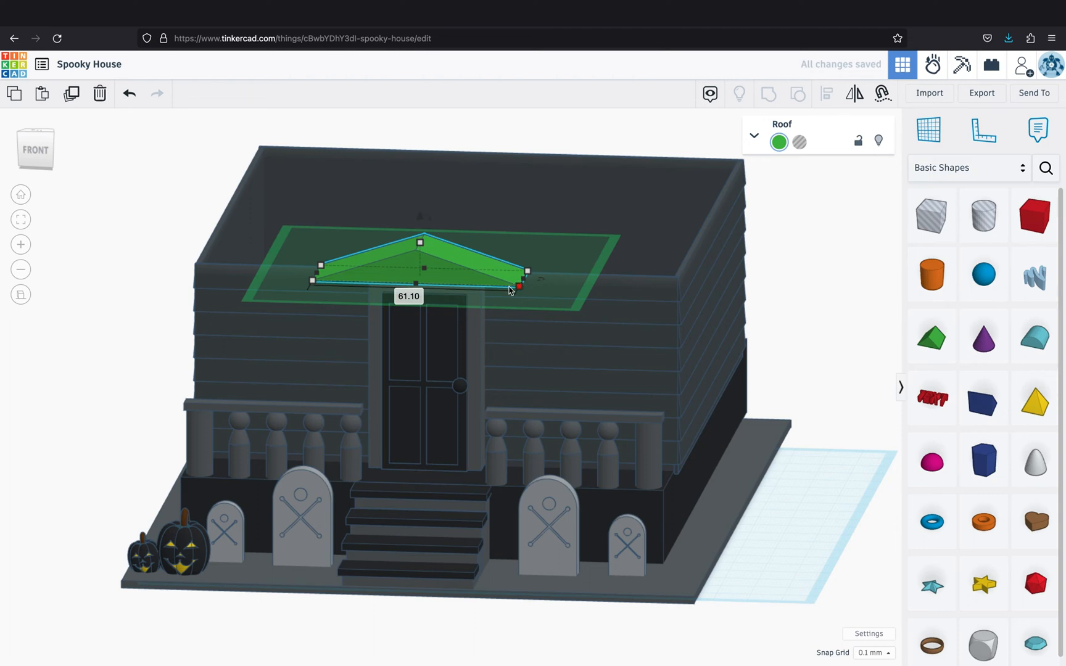
{"action": "right_click_drag", "start_coordinate": [503, 328], "coordinate": [438, 296]}
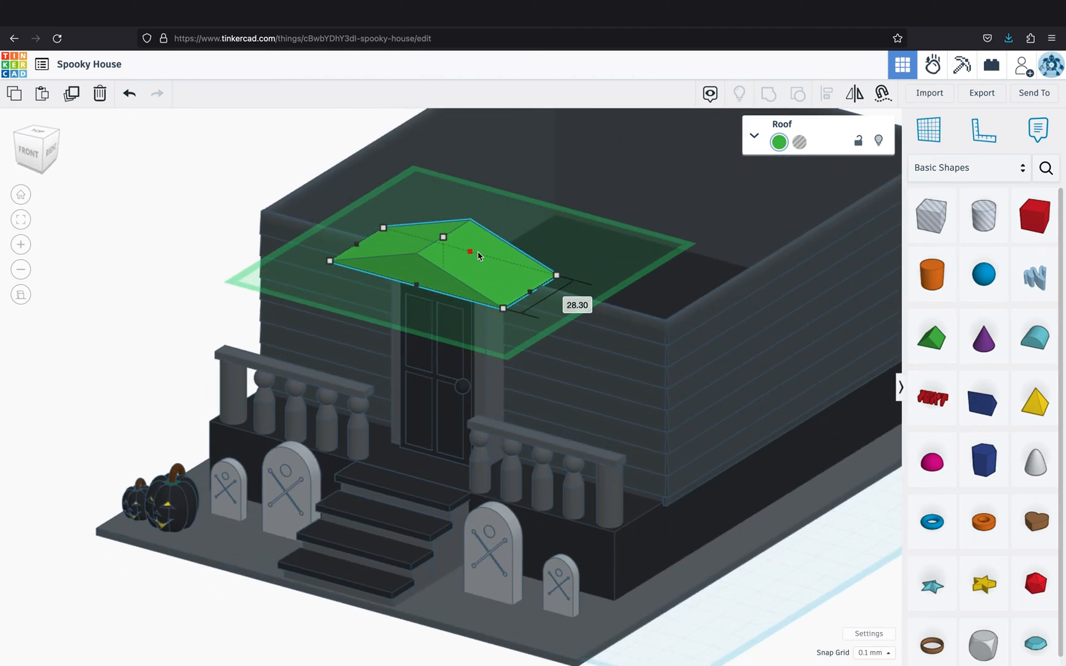
{"action": "left_click_drag", "start_coordinate": [479, 255], "coordinate": [510, 224]}
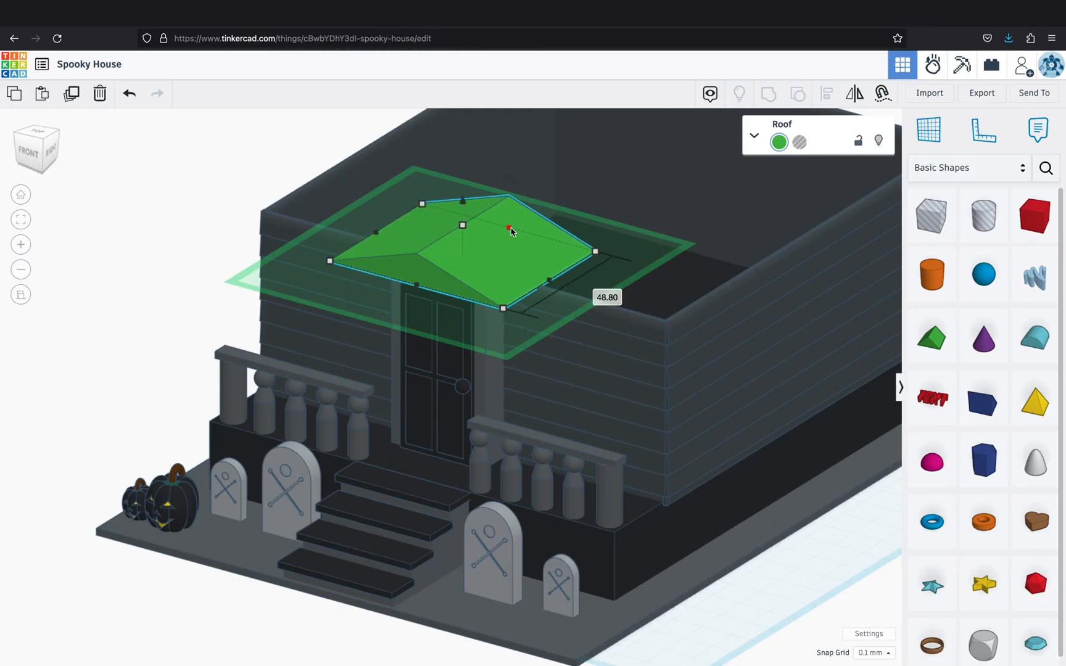
{"action": "left_click_drag", "start_coordinate": [509, 231], "coordinate": [444, 122]}
Colour the gable roof above the door black
{"action": "scroll", "coordinate": [418, 298], "scroll_direction": "down", "scroll_amount": 3}
{"action": "right_click_drag", "start_coordinate": [421, 296], "coordinate": [514, 260]}
{"action": "left_click", "coordinate": [779, 142]}
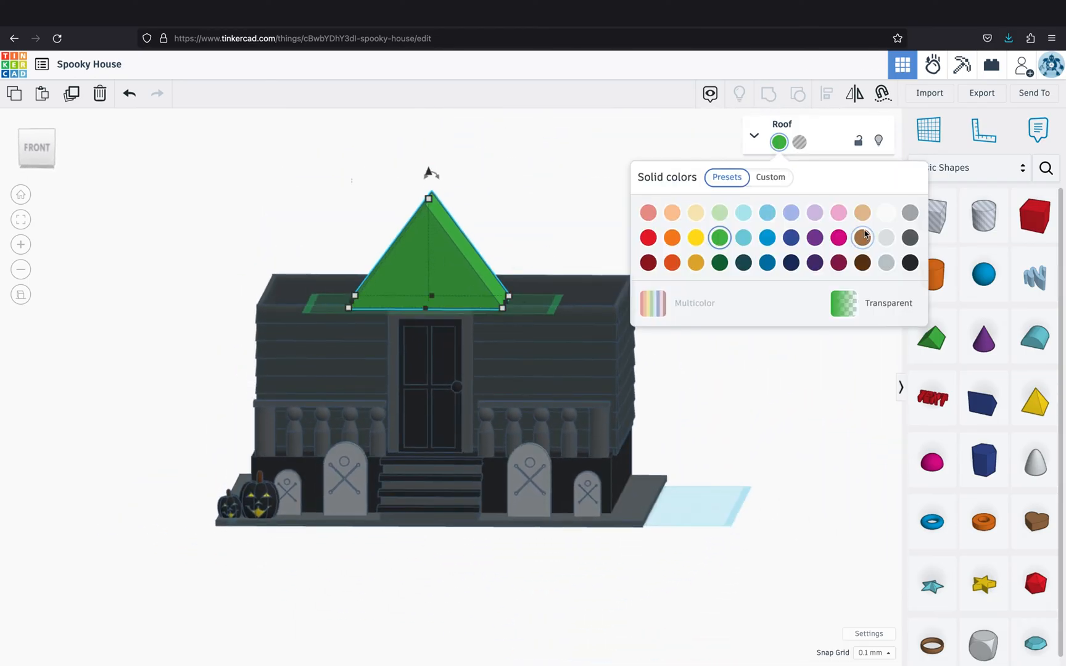
{"action": "left_click", "coordinate": [910, 262]}
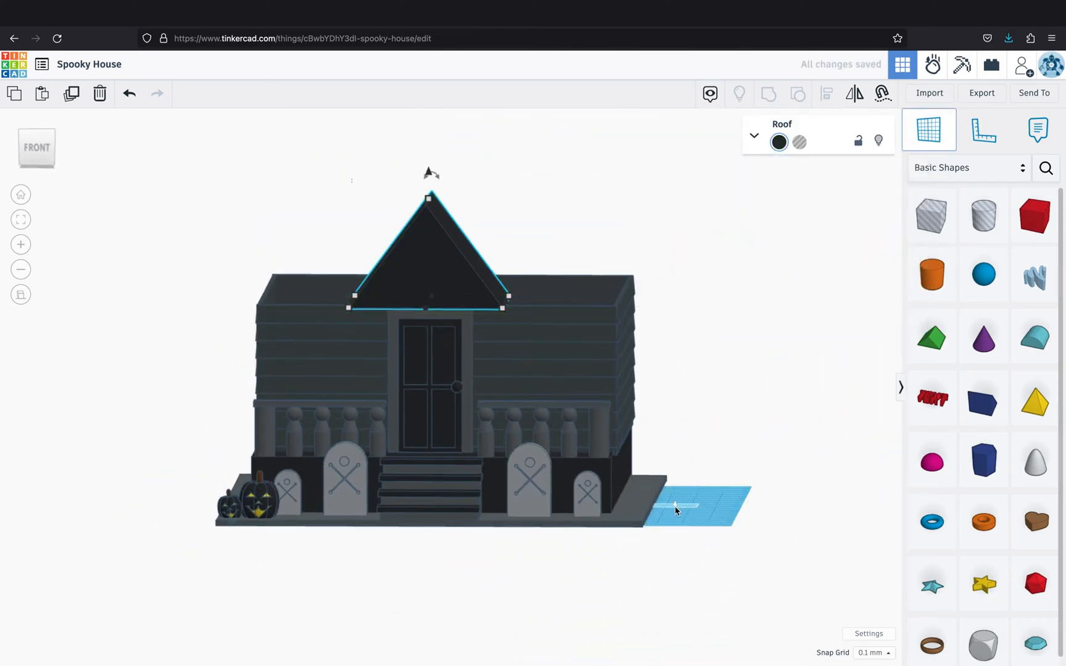
Add a Round Roof shape to the gable's front face, turn it upright as an arch, and reset the workplane
{"action": "scroll", "coordinate": [696, 483], "scroll_direction": "up", "scroll_amount": 2}
{"action": "right_click_drag", "start_coordinate": [688, 453], "coordinate": [648, 481]}
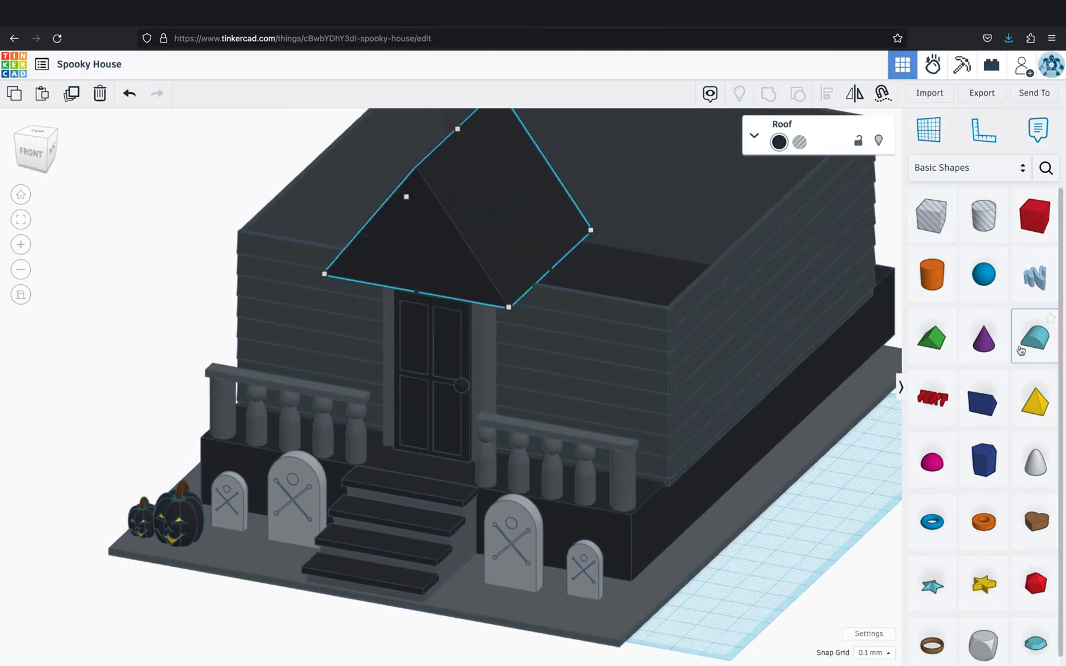
{"action": "left_click_drag", "start_coordinate": [1024, 349], "coordinate": [420, 265]}
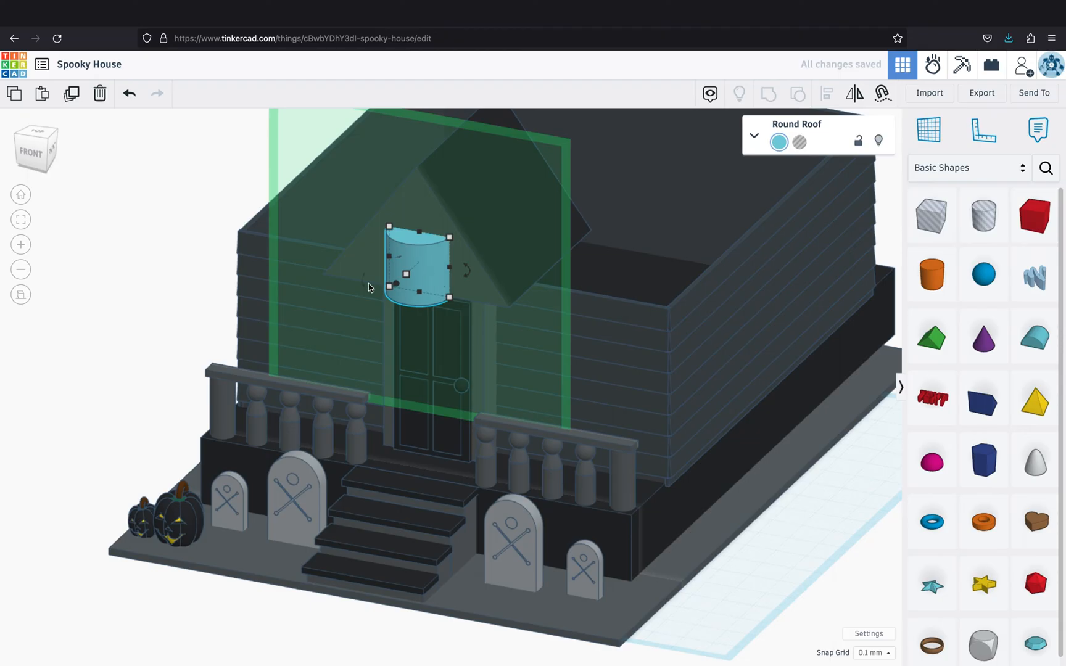
{"action": "left_click_drag", "start_coordinate": [362, 286], "coordinate": [381, 261]}
{"action": "right_click_drag", "start_coordinate": [417, 312], "coordinate": [370, 320]}
{"action": "key", "text": "w"}
{"action": "left_click", "coordinate": [200, 604]}
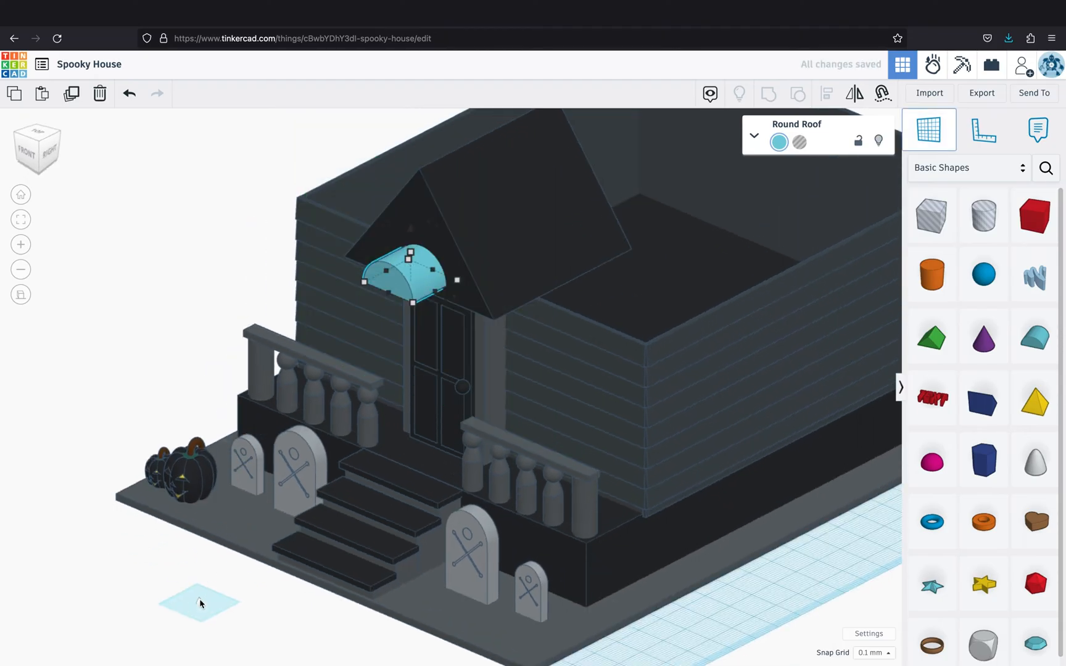
Push the arch back into the gable until only a thin part protrudes, and shorten its depth to about 11.4 mm
{"action": "right_click_drag", "start_coordinate": [494, 216], "coordinate": [442, 219]}
{"action": "key", "text": "Right"}
{"action": "key", "text": "Right"}
{"action": "key", "text": "Right"}
{"action": "key", "text": "Right"}
{"action": "key", "text": "Right"}
{"action": "key", "text": "Right"}
{"action": "key", "text": "Right"}
{"action": "key", "text": "Right"}
{"action": "key", "text": "Right"}
{"action": "key", "text": "Right"}
{"action": "key", "text": "Right"}
{"action": "key", "text": "Right"}
{"action": "key", "text": "Right"}
{"action": "key", "text": "Right"}
{"action": "key", "text": "Right"}
{"action": "key", "text": "Right"}
{"action": "key", "text": "Right"}
{"action": "key", "text": "Right"}
{"action": "key", "text": "Right"}
{"action": "key", "text": "Right"}
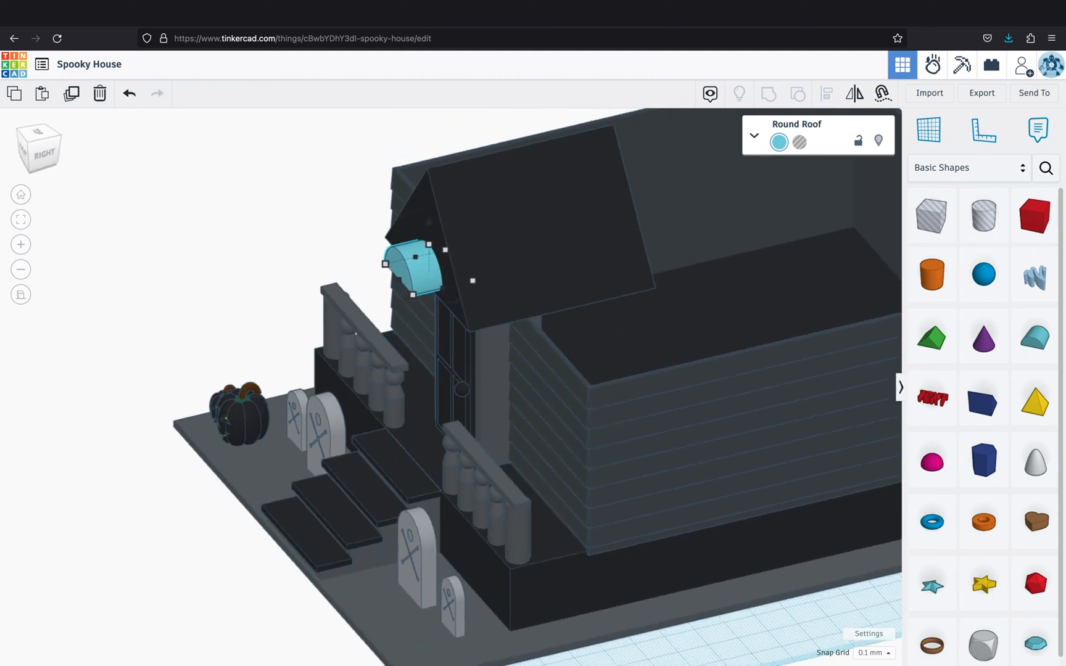
{"action": "key", "text": "Right"}
{"action": "key", "text": "Right"}
{"action": "key", "text": "Right"}
{"action": "key", "text": "Right"}
{"action": "key", "text": "Right"}
{"action": "key", "text": "Right"}
{"action": "key", "text": "Right"}
{"action": "key", "text": "Right"}
{"action": "key", "text": "Right"}
{"action": "key", "text": "Right"}
{"action": "key", "text": "Right"}
{"action": "key", "text": "Right"}
{"action": "key", "text": "Right"}
{"action": "key", "text": "Right"}
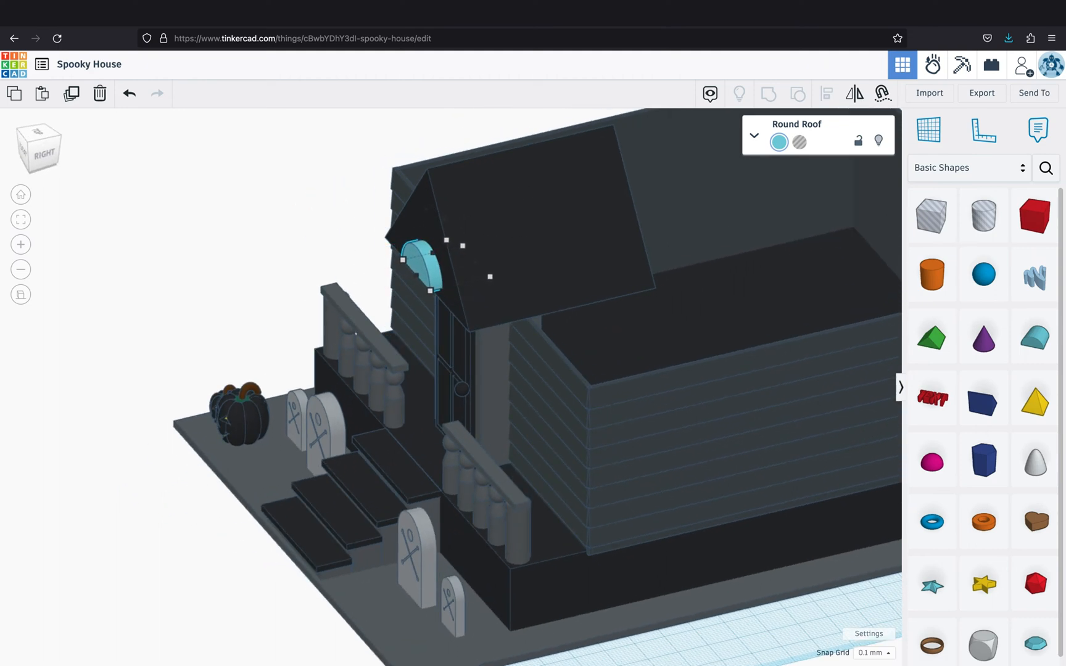
{"action": "left_click_drag", "start_coordinate": [476, 261], "coordinate": [436, 252]}
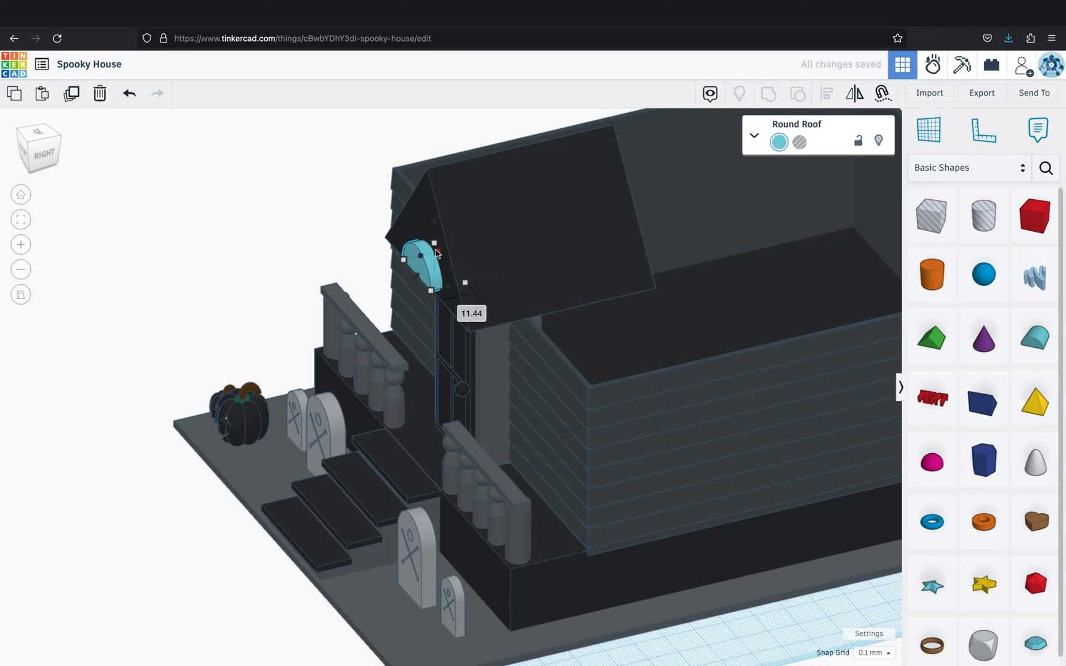
Enlarge the arch proportionally to about 15 mm high on the gable front and colour it dark grey
{"action": "right_click_drag", "start_coordinate": [341, 291], "coordinate": [457, 267]}
{"action": "right_click_drag", "start_coordinate": [161, 261], "coordinate": [283, 281]}
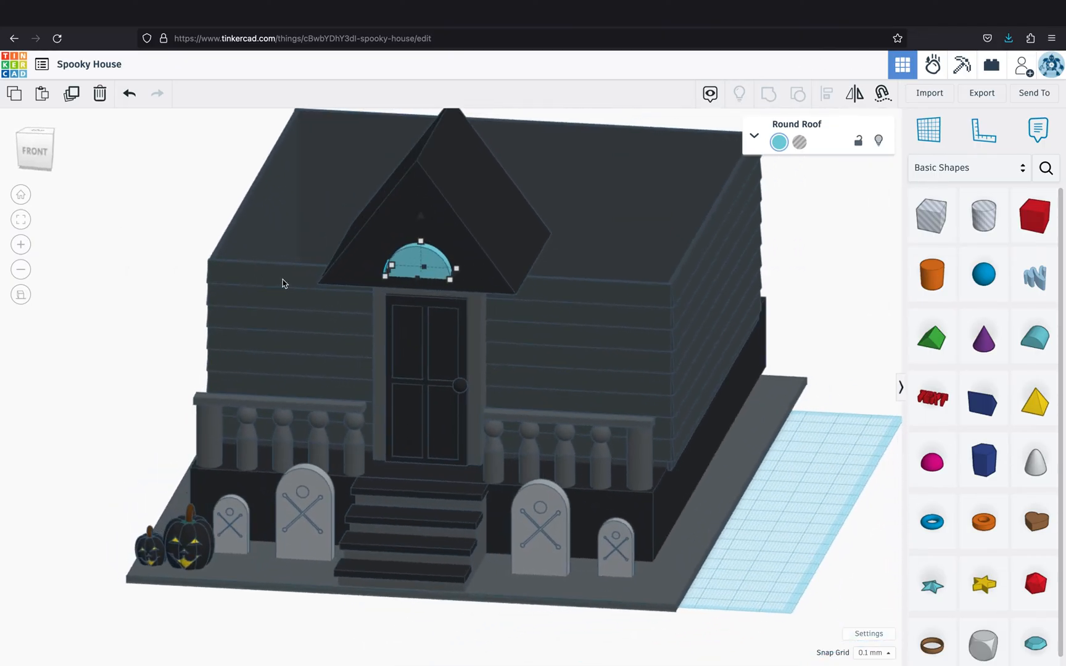
{"action": "left_click_drag", "start_coordinate": [423, 247], "coordinate": [421, 226]}
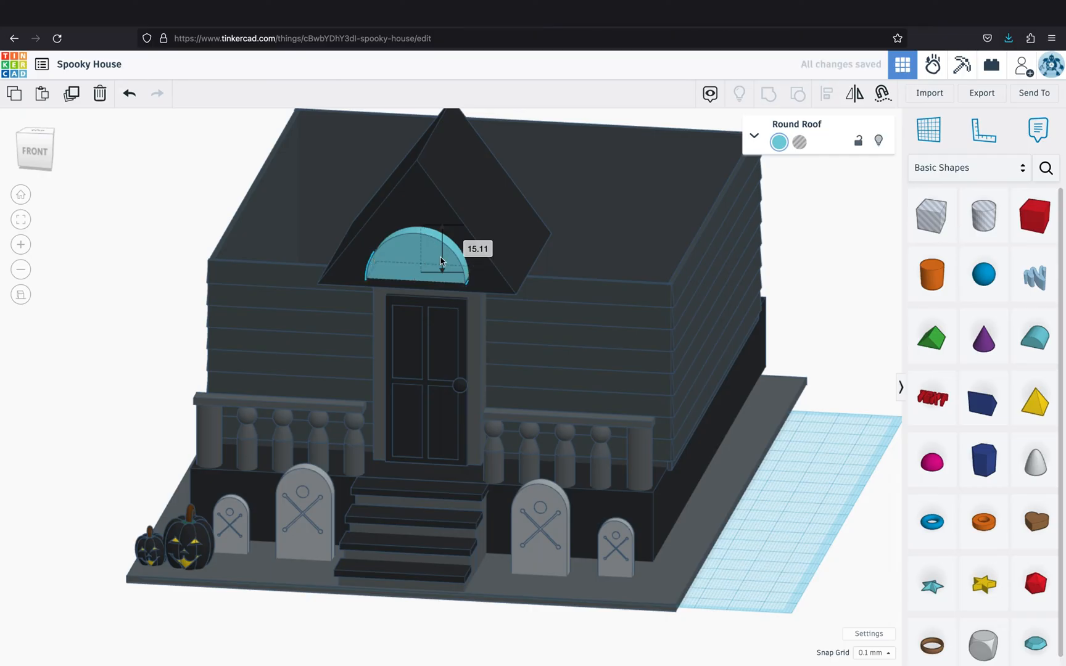
{"action": "mouse_move", "coordinate": [421, 226]}
{"action": "right_mouse_down"}
{"action": "mouse_move", "coordinate": [317, 263]}
{"action": "mouse_move", "coordinate": [412, 245]}
{"action": "right_mouse_up"}
{"action": "left_click", "coordinate": [778, 142]}
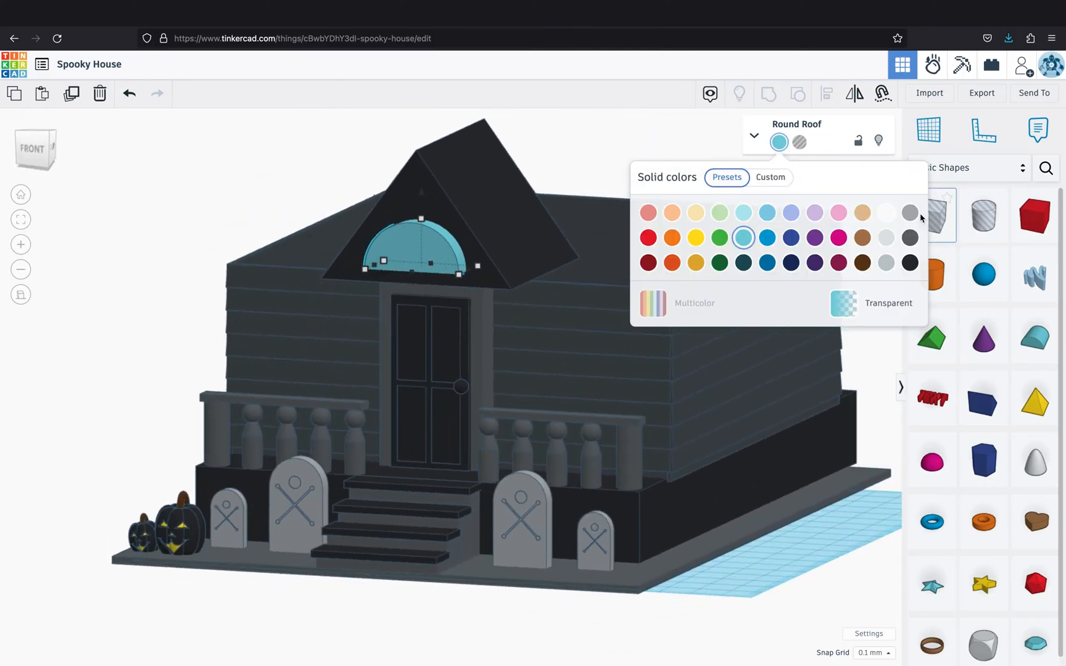
{"action": "left_click", "coordinate": [910, 237]}
Duplicate the grey arch, scale the copy down to about 22.4 mm wide around its centre, and align it at the arch's base
{"action": "scroll", "coordinate": [279, 235], "scroll_direction": "up", "scroll_amount": 2}
{"action": "key", "text": "Down"}
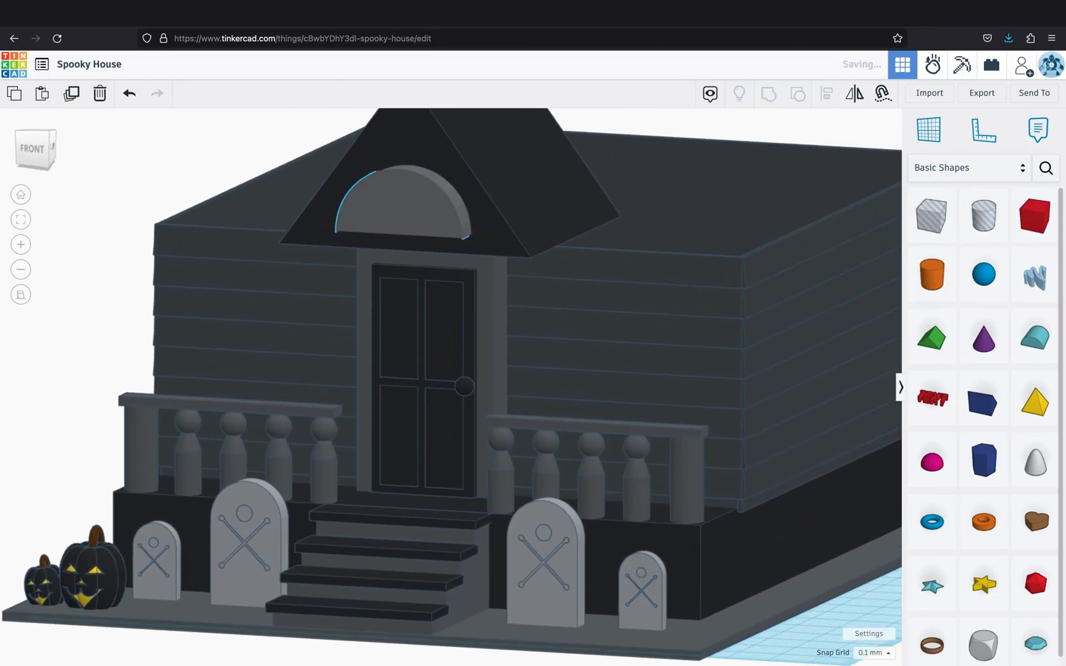
{"action": "left_click_drag", "start_coordinate": [461, 238], "coordinate": [456, 236], "text": "alt+shift"}
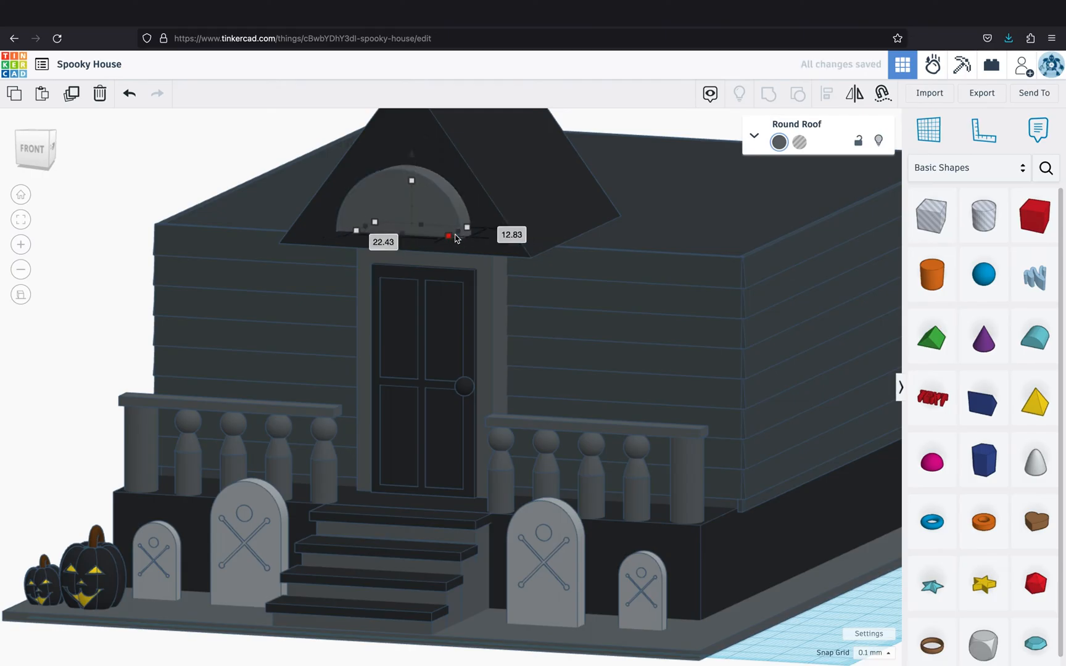
{"action": "right_click_drag", "start_coordinate": [338, 312], "coordinate": [308, 333]}
{"action": "key", "text": "Down"}
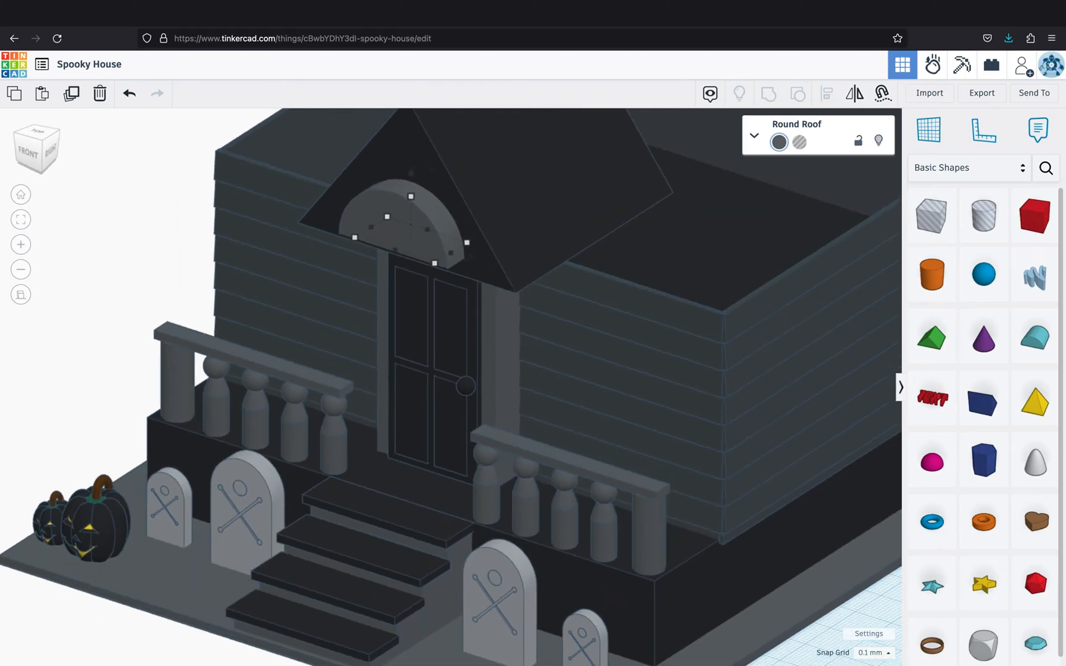
Colour the smaller inner arch yellow as a lit window pane
{"action": "left_click", "coordinate": [779, 143]}
{"action": "left_click", "coordinate": [694, 238]}
{"action": "right_click_drag", "start_coordinate": [359, 288], "coordinate": [317, 293]}
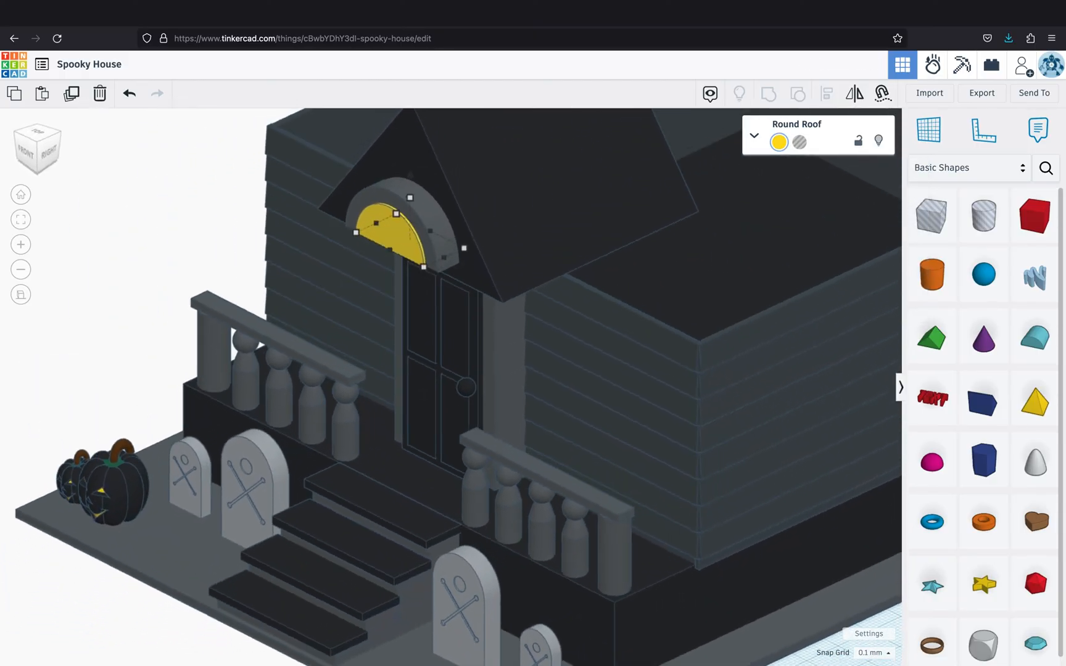
Add a Box in front of the yellow window and flatten it into a thin slab
{"action": "right_click_drag", "start_coordinate": [238, 277], "coordinate": [336, 202]}
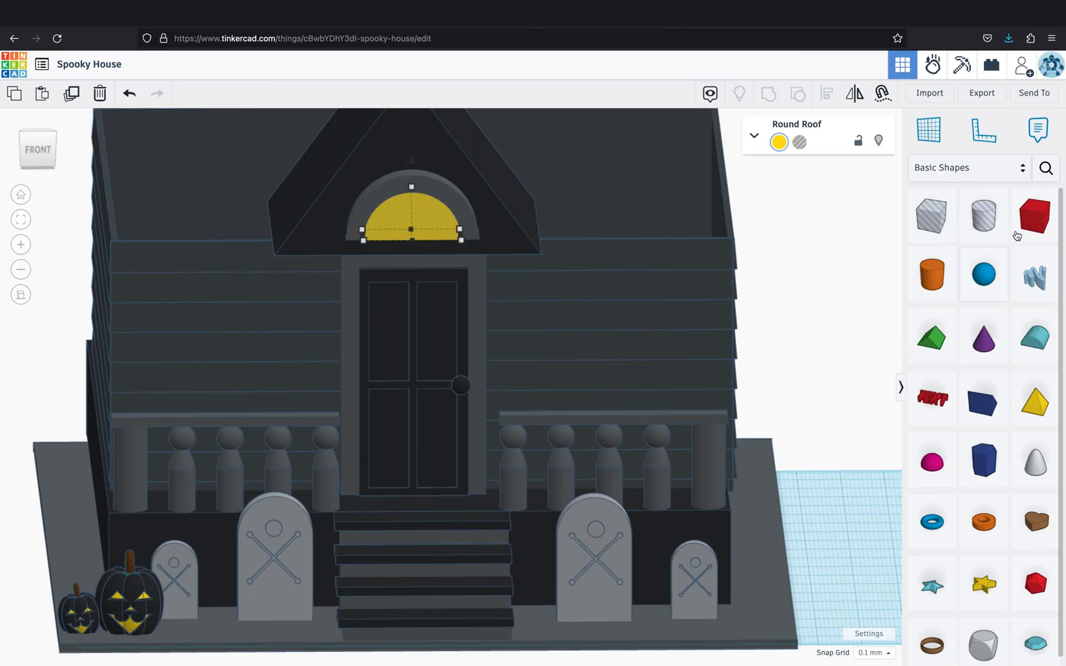
{"action": "left_click_drag", "start_coordinate": [1026, 224], "coordinate": [409, 226]}
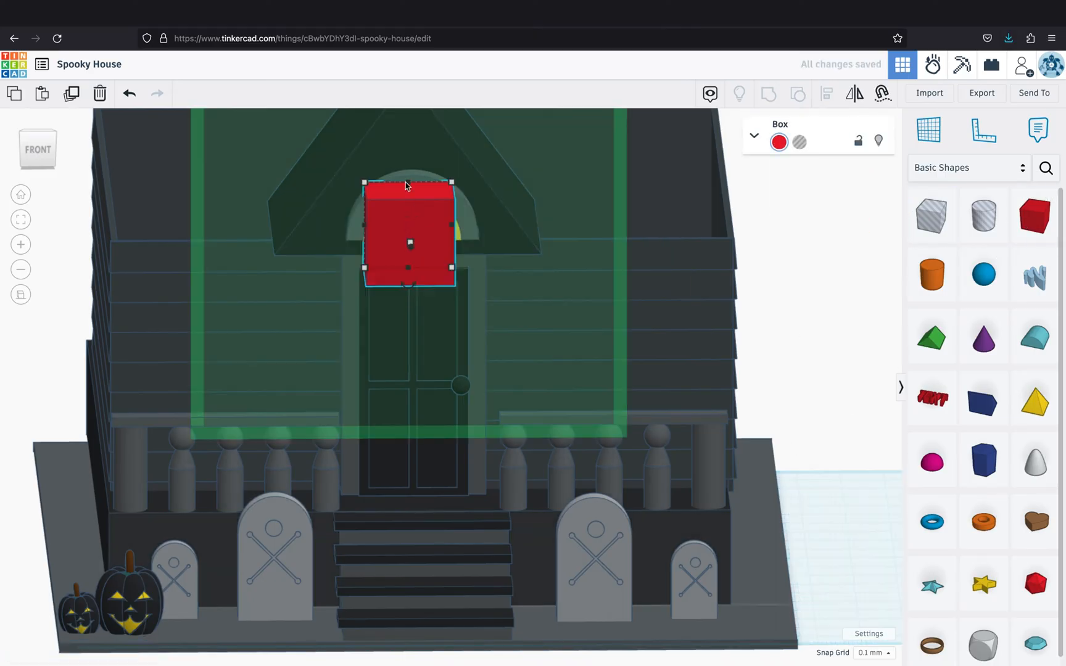
{"action": "left_click_drag", "start_coordinate": [409, 183], "coordinate": [415, 231]}
{"action": "right_click_drag", "start_coordinate": [414, 272], "coordinate": [388, 339]}
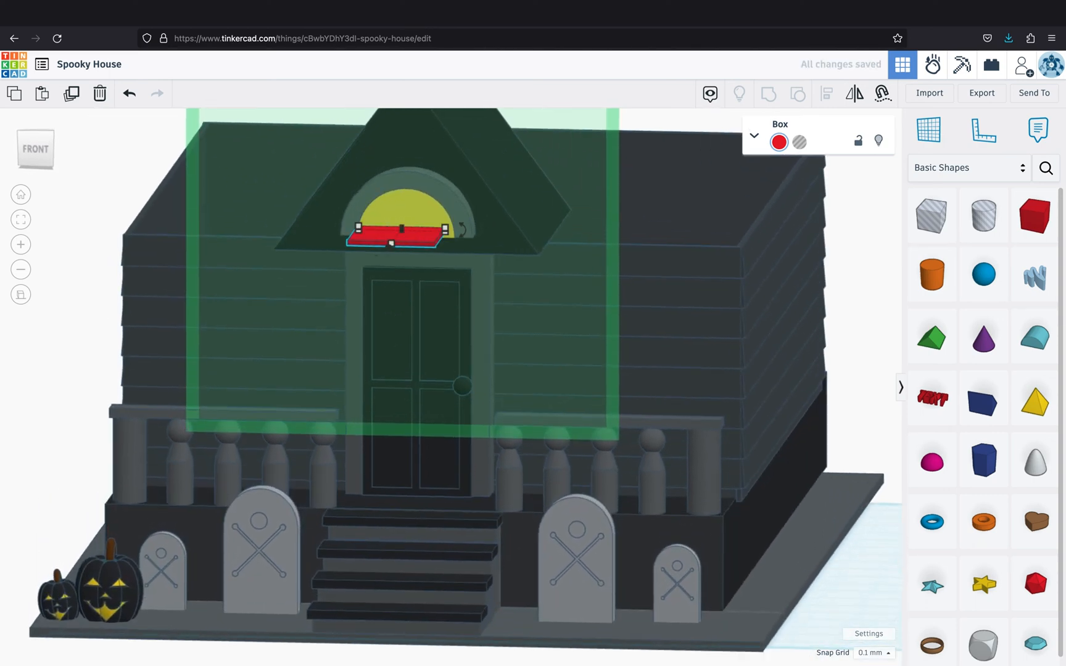
{"action": "left_click", "coordinate": [21, 219]}
Widen the slab to match the yellow window and reduce its depth to about 1.7 mm to form a bar
{"action": "left_click_drag", "start_coordinate": [619, 402], "coordinate": [658, 404]}
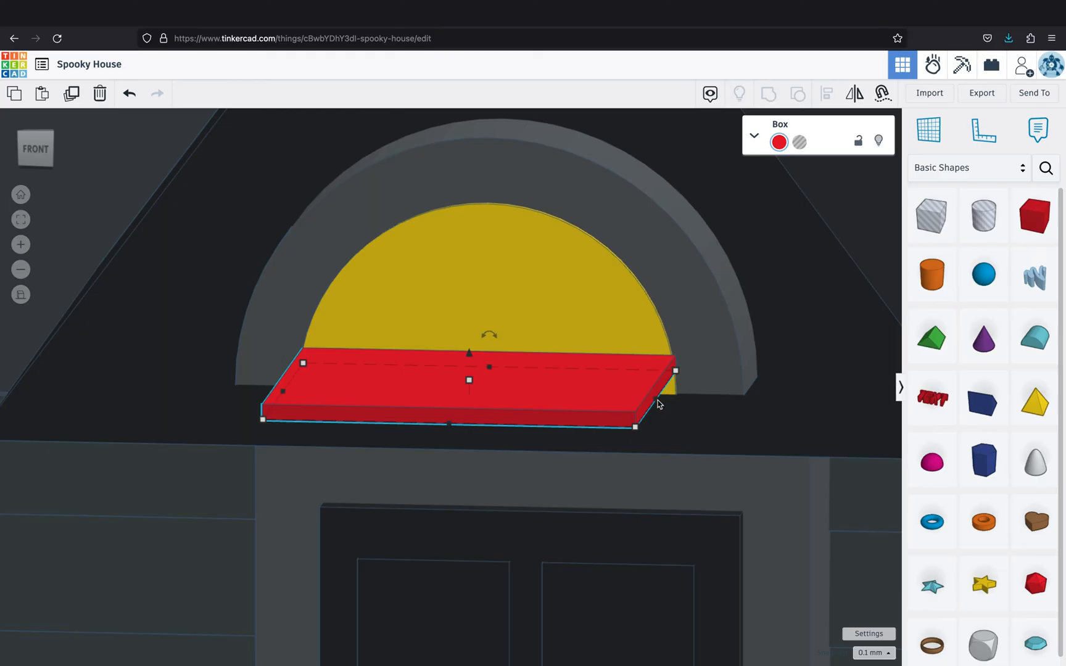
{"action": "right_click_drag", "start_coordinate": [489, 427], "coordinate": [407, 472]}
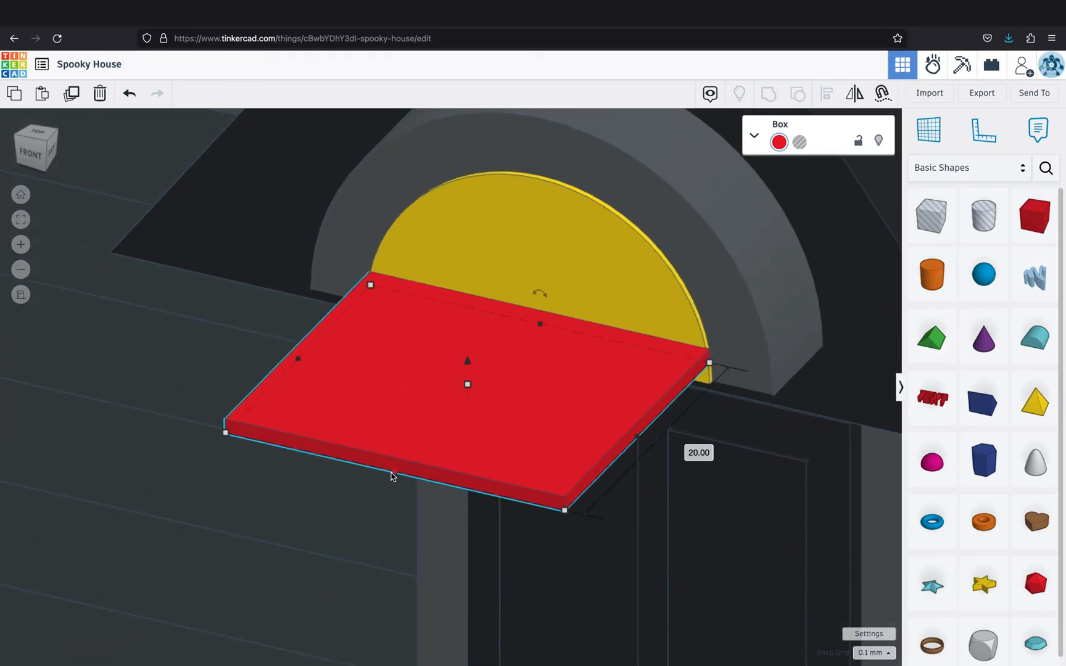
{"action": "left_click_drag", "start_coordinate": [393, 474], "coordinate": [517, 341]}
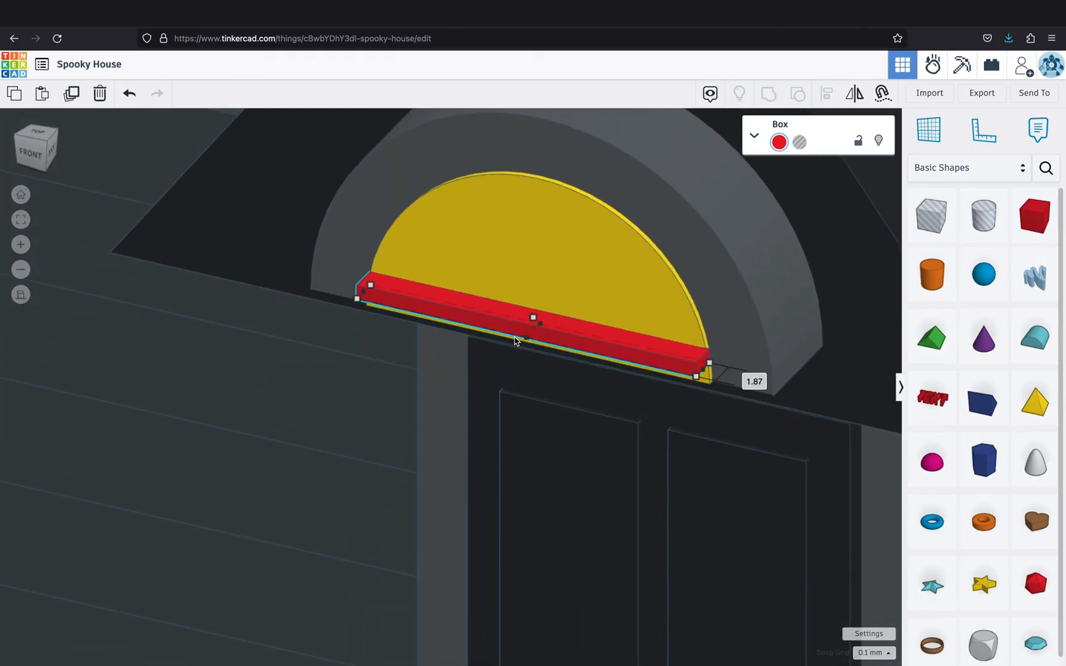
{"action": "right_click_drag", "start_coordinate": [638, 435], "coordinate": [511, 458]}
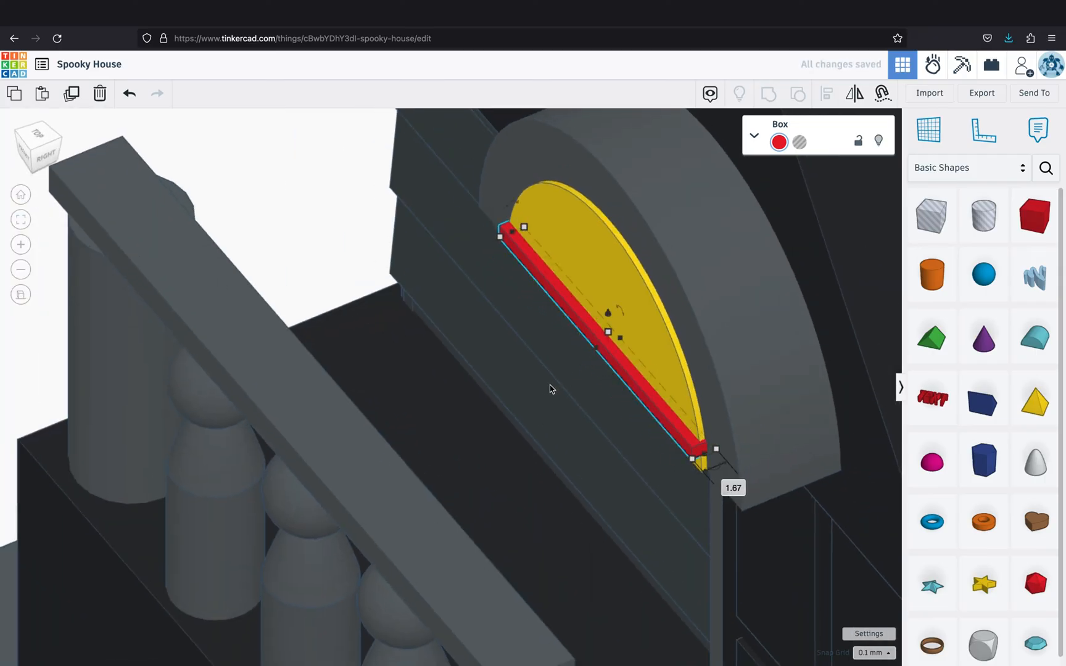
{"action": "right_click_drag", "start_coordinate": [549, 385], "coordinate": [692, 331]}
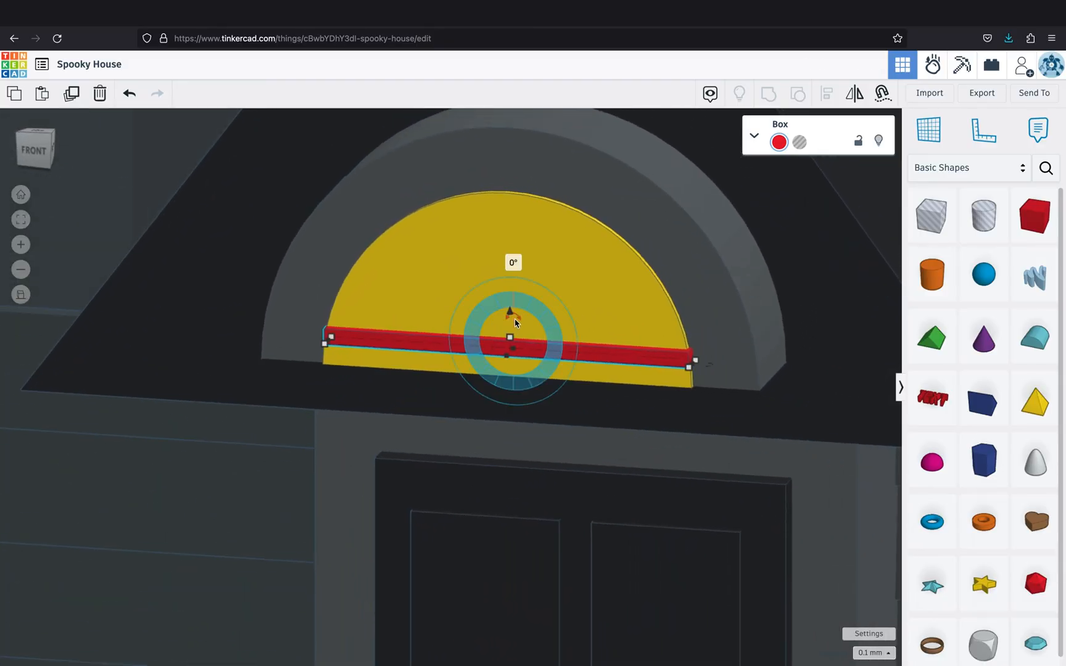
Rotate the red bar to a diagonal and nudge it sideways so it crosses the middle of the window's base
{"action": "left_click_drag", "start_coordinate": [514, 318], "coordinate": [571, 269]}
{"action": "right_click_drag", "start_coordinate": [489, 376], "coordinate": [522, 355]}
{"action": "key", "text": "Left"}
{"action": "key", "text": "Left"}
{"action": "key", "text": "Left"}
{"action": "key", "text": "Left"}
{"action": "key", "text": "Left"}
{"action": "key", "text": "Left"}
{"action": "key", "text": "Left"}
{"action": "key", "text": "Left"}
{"action": "key", "text": "Left"}
{"action": "key", "text": "Left"}
{"action": "key", "text": "Left"}
{"action": "key", "text": "Left"}
{"action": "key", "text": "Left"}
{"action": "key", "text": "Left"}
{"action": "key", "text": "Left"}
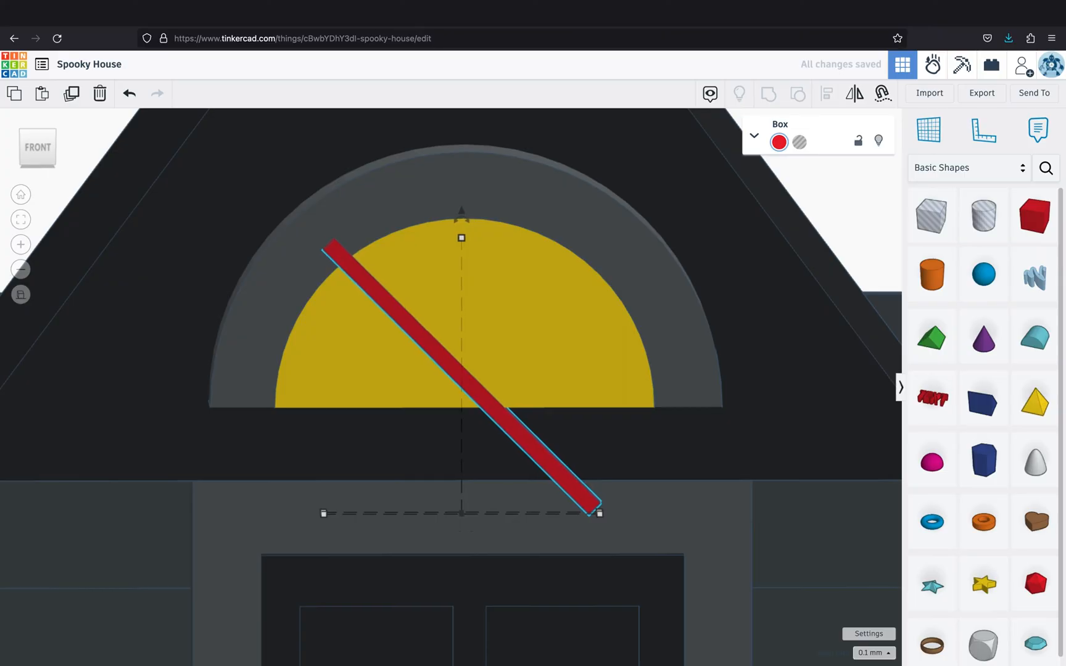
{"action": "key", "text": "Left"}
{"action": "key", "text": "Left"}
{"action": "key", "text": "Left"}
{"action": "key", "text": "Left"}
{"action": "key", "text": "Left"}
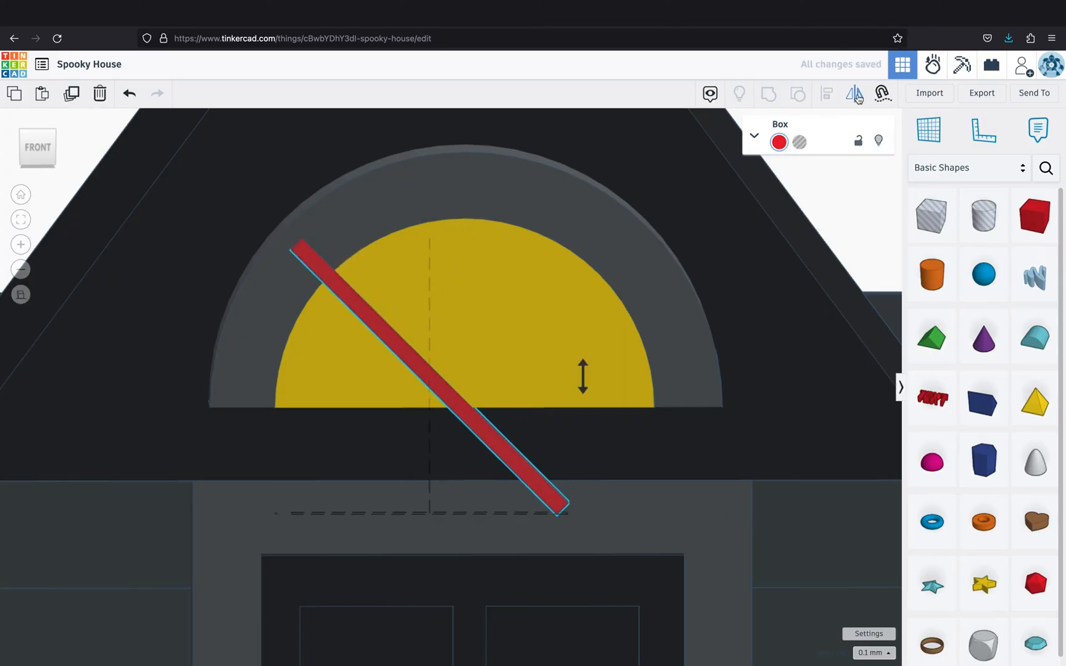
Duplicate the diagonal bar, mirror the copy horizontally, and shift it so the two bars cross at the window's base
{"action": "right_click_drag", "start_coordinate": [614, 391], "coordinate": [612, 433]}
{"action": "left_click", "coordinate": [442, 454]}
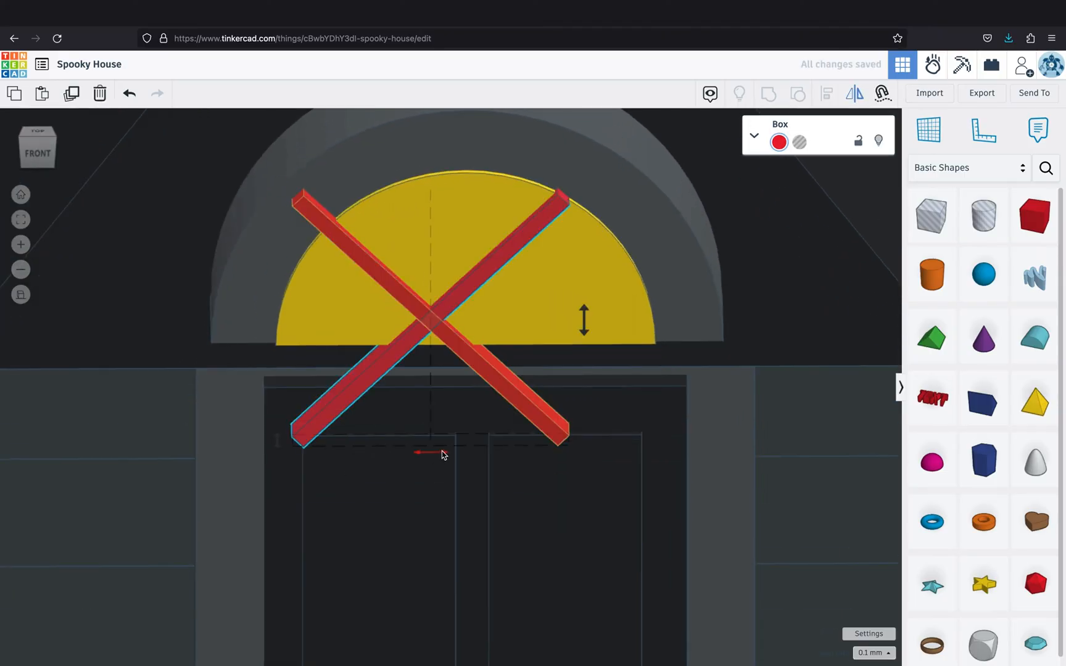
{"action": "left_click", "coordinate": [342, 397]}
{"action": "key", "text": "Right"}
{"action": "key", "text": "Right"}
{"action": "key", "text": "Right"}
{"action": "key", "text": "Right"}
{"action": "key", "text": "Right"}
{"action": "key", "text": "Right"}
{"action": "key", "text": "Right"}
{"action": "key", "text": "Right"}
{"action": "key", "text": "Right"}
{"action": "key", "text": "Right"}
{"action": "key", "text": "Right"}
{"action": "key", "text": "Right"}
{"action": "key", "text": "Right"}
{"action": "key", "text": "Right"}
{"action": "key", "text": "Right"}
{"action": "key", "text": "Right"}
{"action": "key", "text": "Right"}
{"action": "key", "text": "Right"}
{"action": "key", "text": "Right"}
{"action": "key", "text": "Right"}
{"action": "key", "text": "Right"}
{"action": "key", "text": "Right"}
{"action": "key", "text": "Right"}
{"action": "key", "text": "Right"}
{"action": "key", "text": "Right"}
{"action": "key", "text": "Right"}
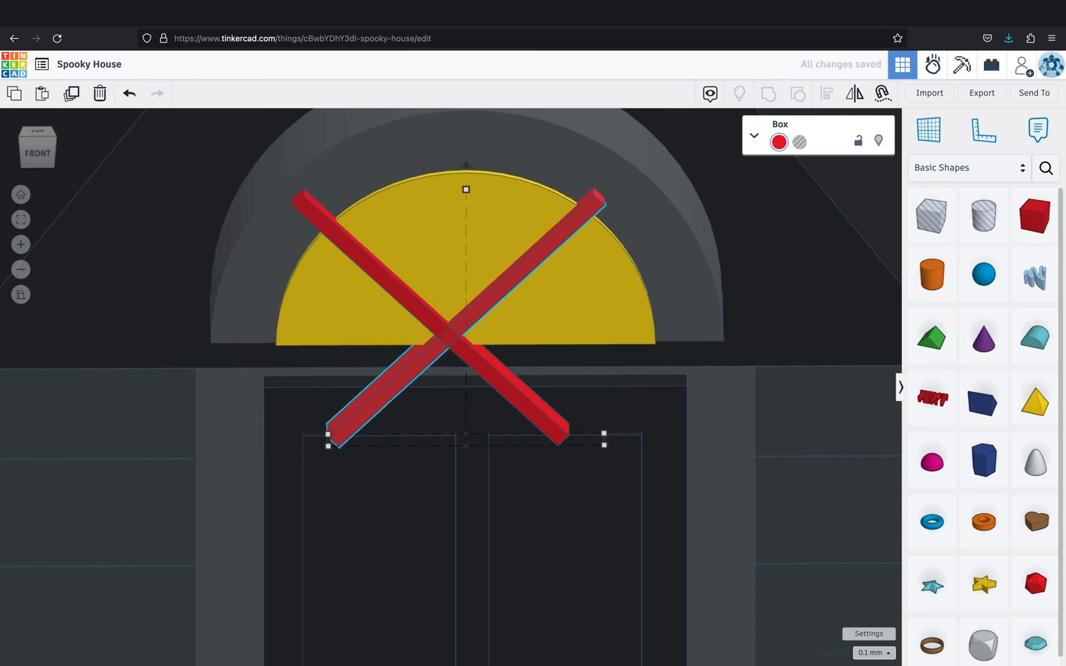
{"action": "right_click_drag", "start_coordinate": [403, 486], "coordinate": [400, 443]}
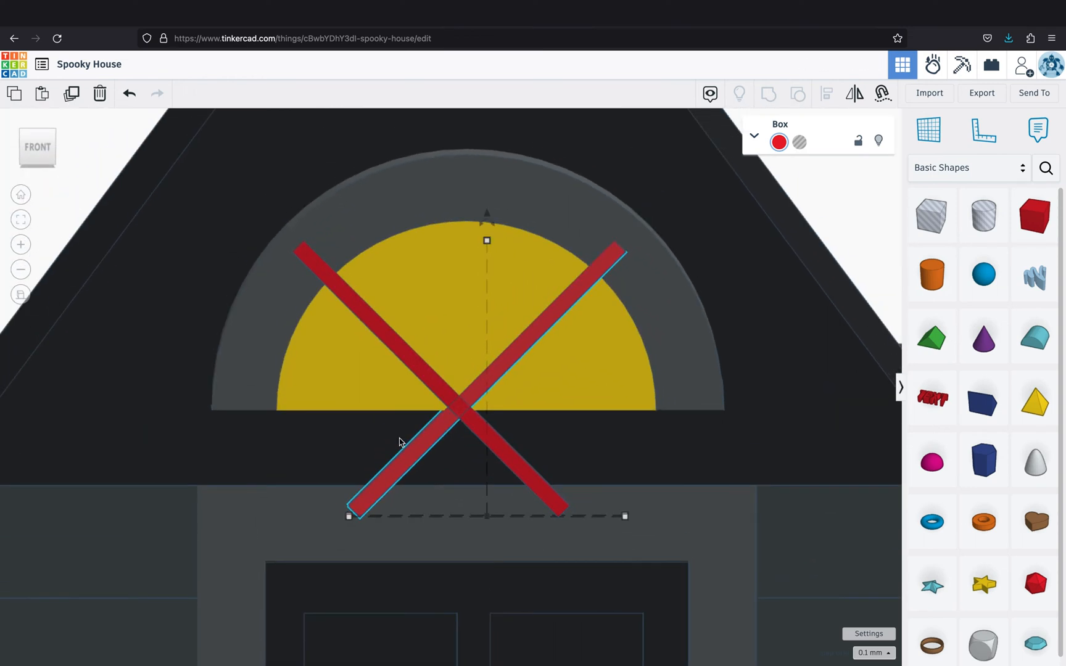
Duplicate the mirrored bar, rotate the copy to vertical, and centre it on the crossing of the two diagonal bars
{"action": "left_click", "coordinate": [110, 148]}
{"action": "left_click", "coordinate": [485, 385]}
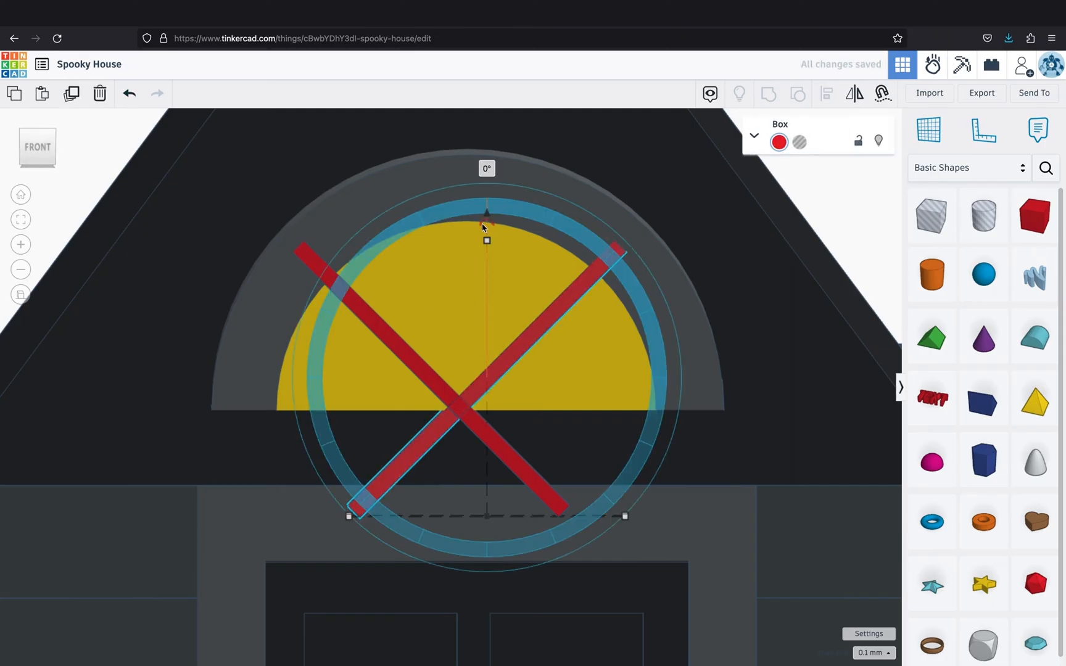
{"action": "left_click_drag", "start_coordinate": [486, 214], "coordinate": [398, 198]}
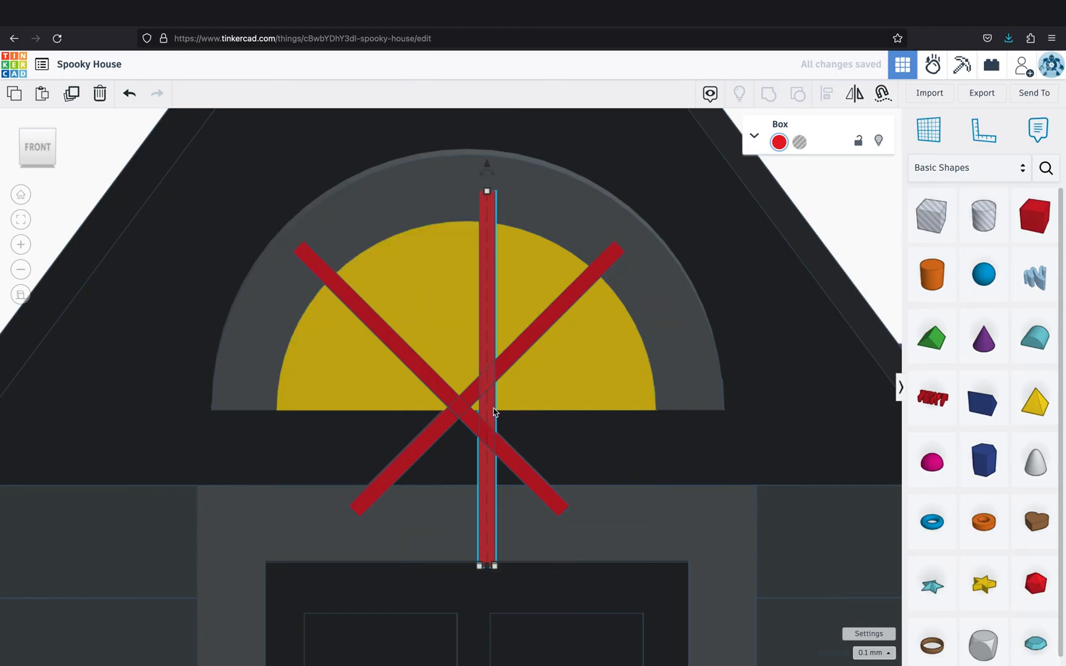
{"action": "key", "text": "Left"}
{"action": "key", "text": "Left"}
{"action": "key", "text": "Left"}
{"action": "key", "text": "Left"}
{"action": "key", "text": "Left"}
{"action": "key", "text": "Left"}
{"action": "key", "text": "Left"}
{"action": "key", "text": "Left"}
{"action": "key", "text": "Left"}
{"action": "key", "text": "Left"}
{"action": "key", "text": "Left"}
{"action": "key", "text": "Left"}
{"action": "key", "text": "Left"}
{"action": "key", "text": "Left"}
{"action": "key", "text": "Left"}
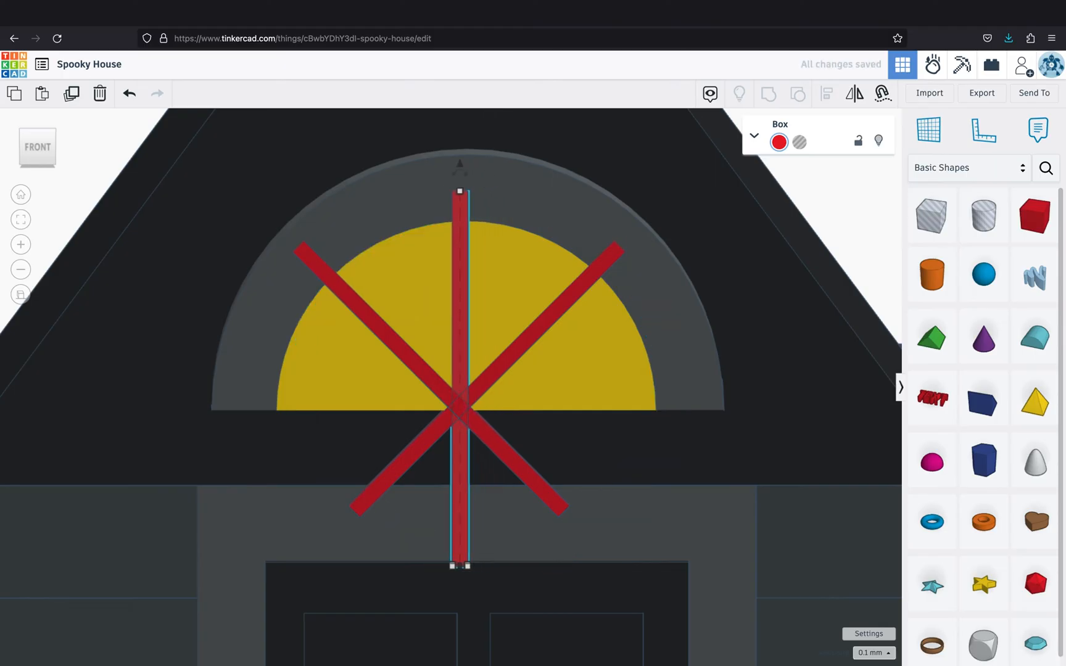
Nudge the vertical red bar onto the centre of the crossing and group it with the two diagonal bars
{"action": "key", "text": "Left"}
{"action": "key", "text": "Right"}
{"action": "left_click", "coordinate": [468, 420], "text": "shift"}
{"action": "left_click", "coordinate": [608, 252], "text": "shift"}
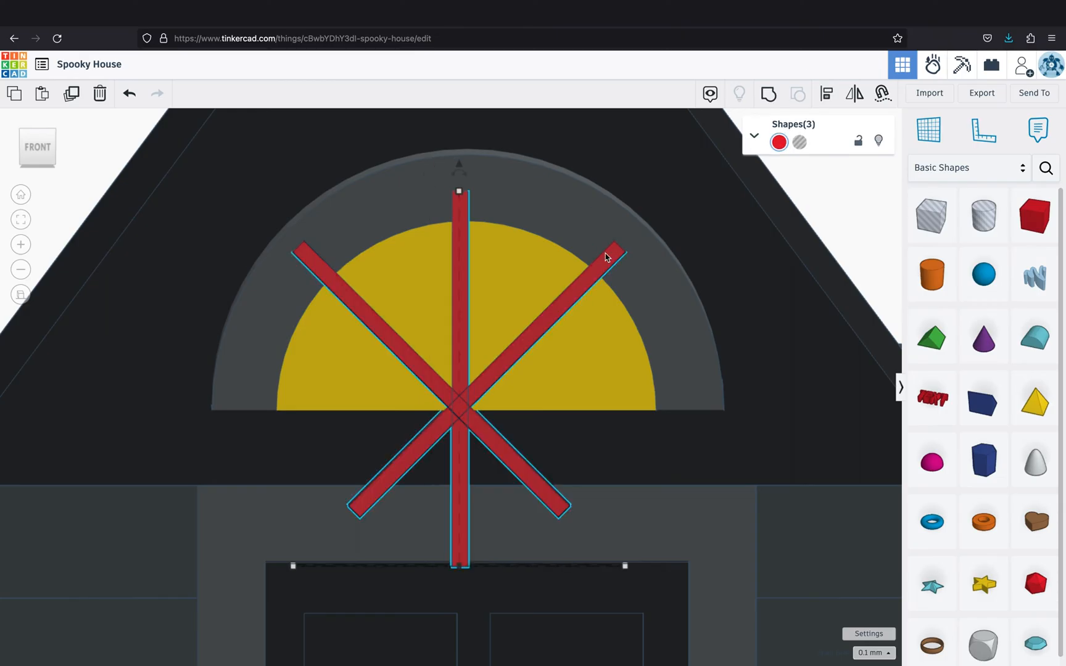
{"action": "left_click", "coordinate": [768, 95]}
Align the grouped red bars with the horizontal centre of the grey arch
{"action": "left_click", "coordinate": [665, 290], "text": "shift"}
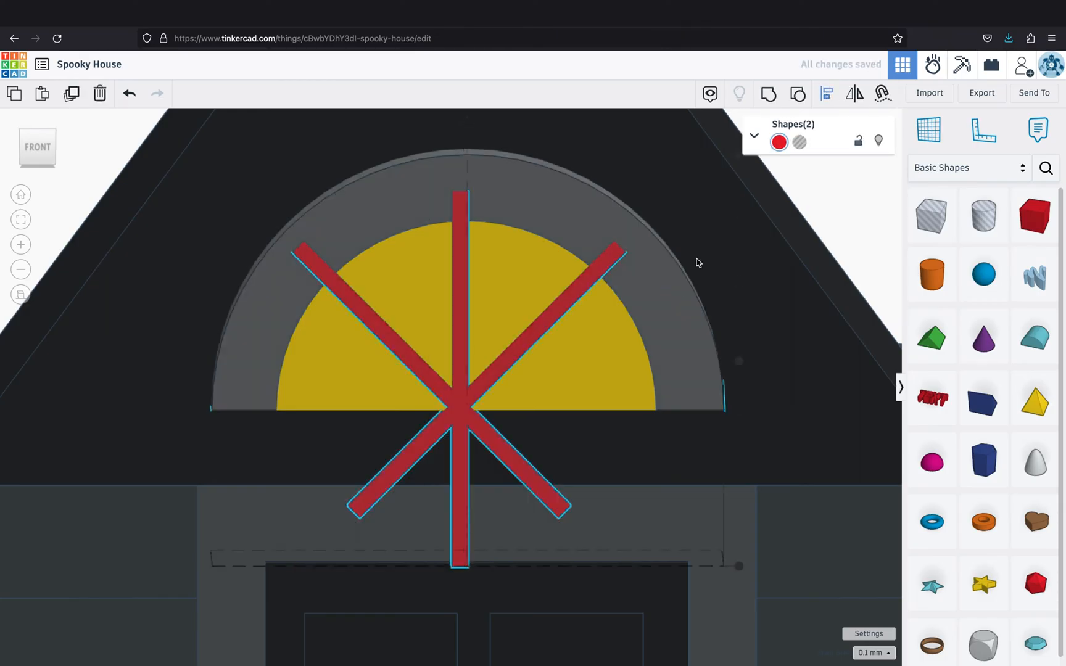
{"action": "right_click_drag", "start_coordinate": [653, 314], "coordinate": [611, 351]}
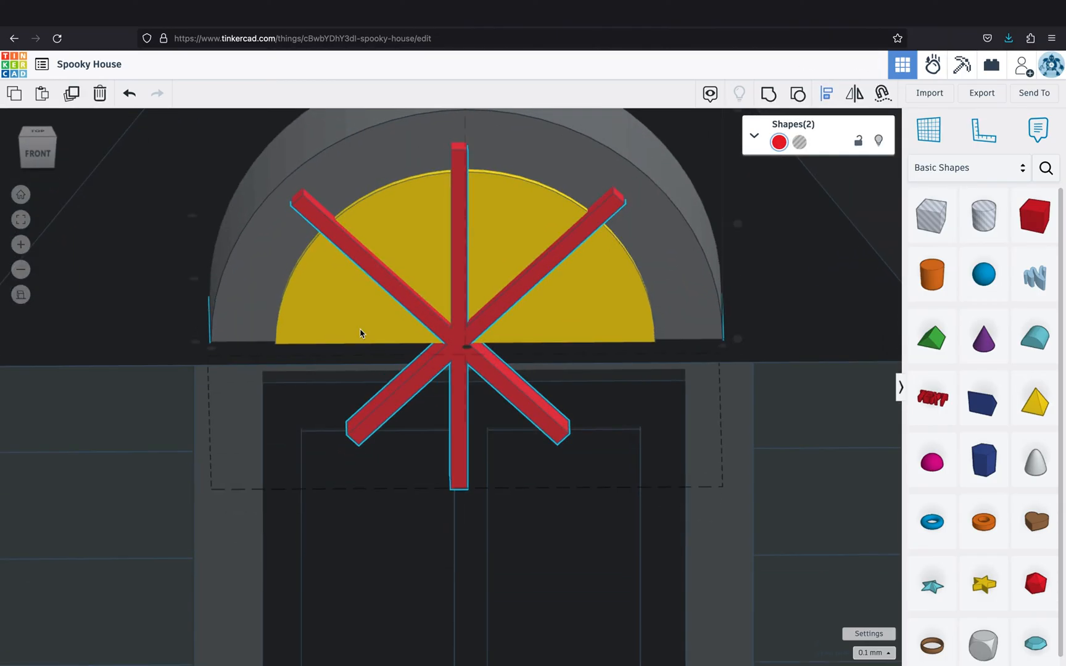
{"action": "left_click", "coordinate": [467, 349]}
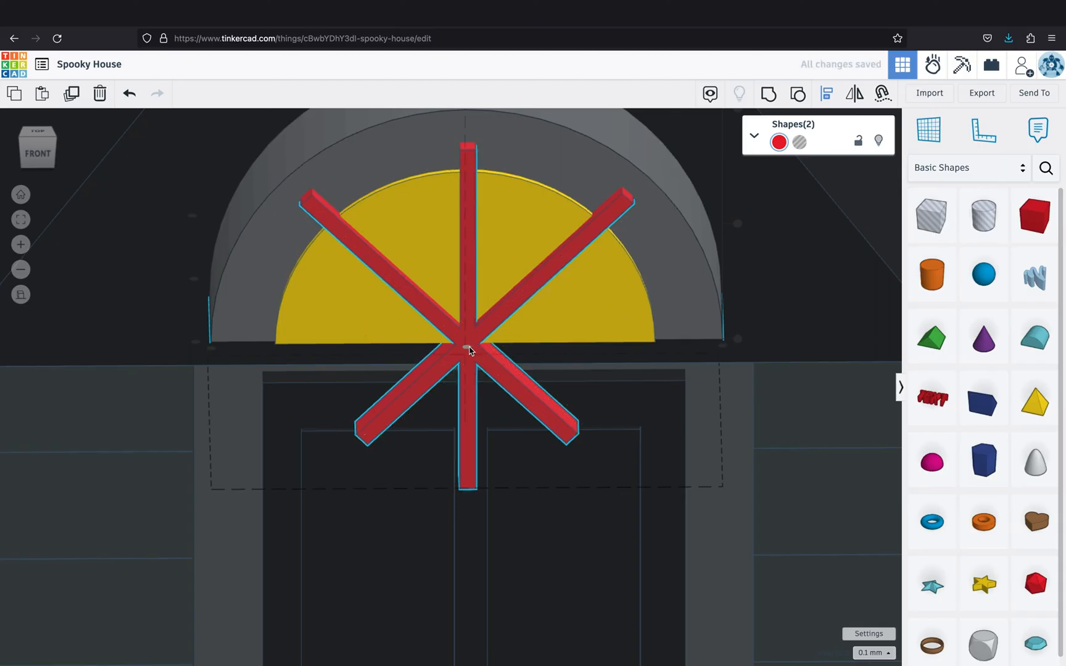
Add a transparent box hole in front of the door, covering the lower part of the crossed bars
{"action": "right_click_drag", "start_coordinate": [549, 452], "coordinate": [539, 408]}
{"action": "scroll", "coordinate": [538, 408], "scroll_direction": "down", "scroll_amount": 2}
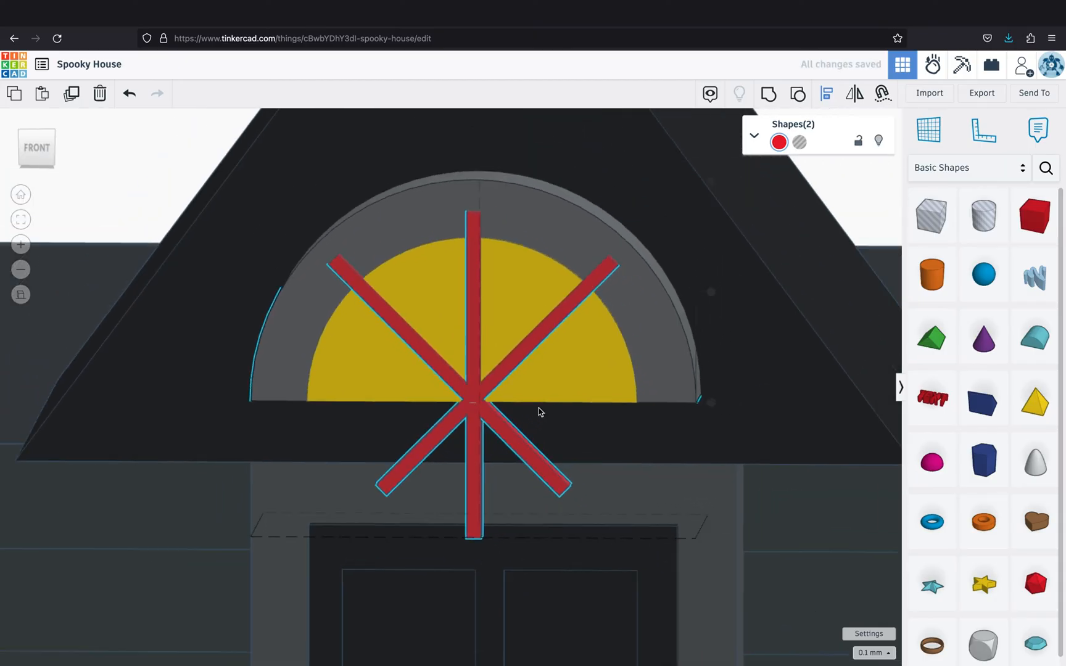
{"action": "left_click", "coordinate": [182, 215]}
{"action": "left_click_drag", "start_coordinate": [951, 246], "coordinate": [566, 469]}
{"action": "right_click_drag", "start_coordinate": [524, 460], "coordinate": [626, 492]}
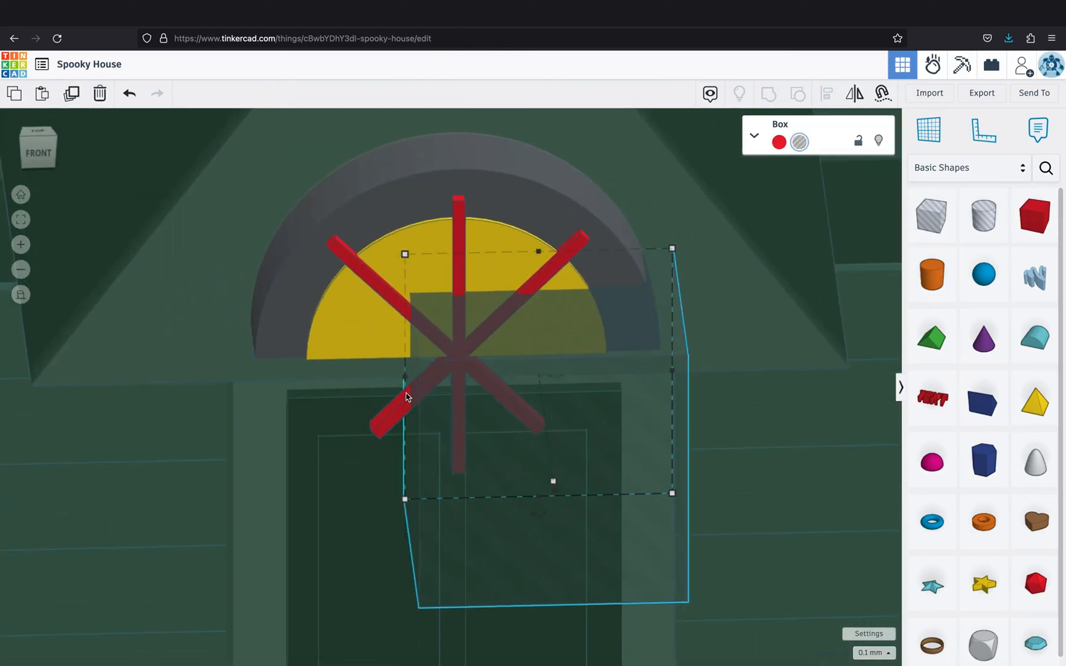
Widen the box hole past both sides of the grey arch and lower its top to the window's base, about 14.9 mm tall
{"action": "left_click_drag", "start_coordinate": [405, 395], "coordinate": [229, 381]}
{"action": "right_click_drag", "start_coordinate": [369, 411], "coordinate": [364, 368]}
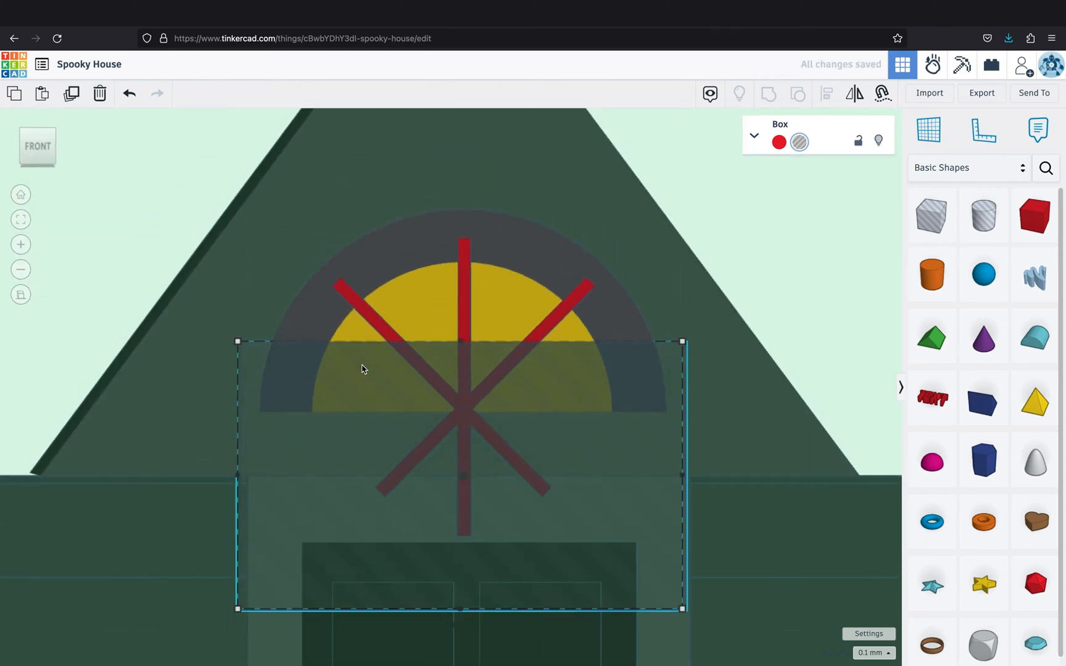
{"action": "left_click_drag", "start_coordinate": [480, 343], "coordinate": [476, 409]}
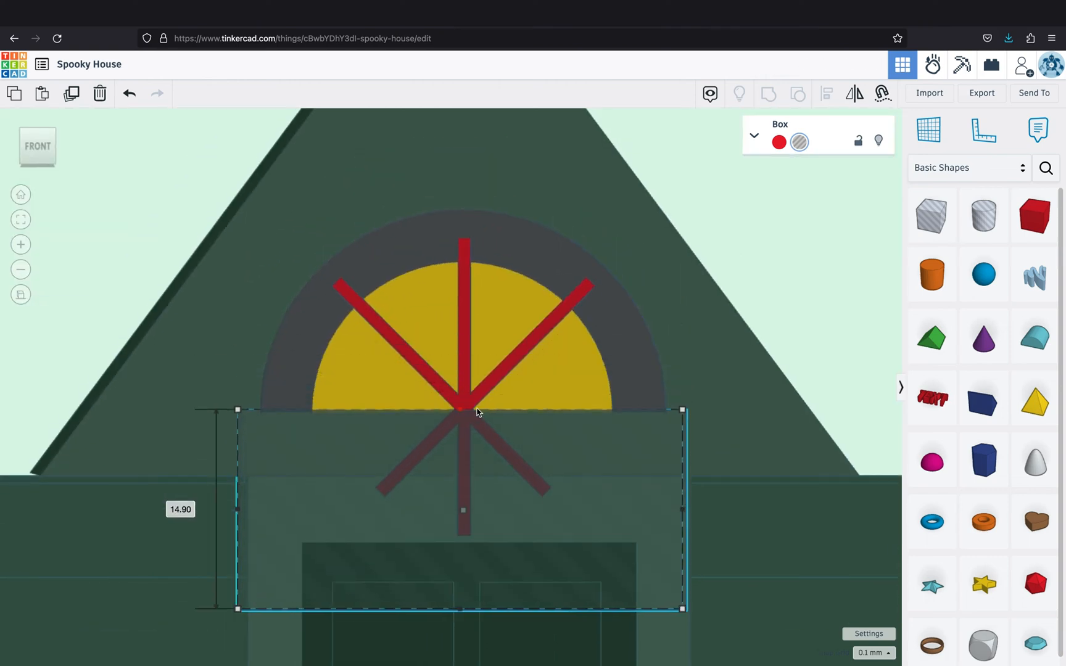
Group the box hole with the crossed bars to cut off their lower halves, and colour the remaining bars dark grey
{"action": "right_click_drag", "start_coordinate": [553, 407], "coordinate": [485, 406]}
{"action": "scroll", "coordinate": [484, 405], "scroll_direction": "up", "scroll_amount": 2}
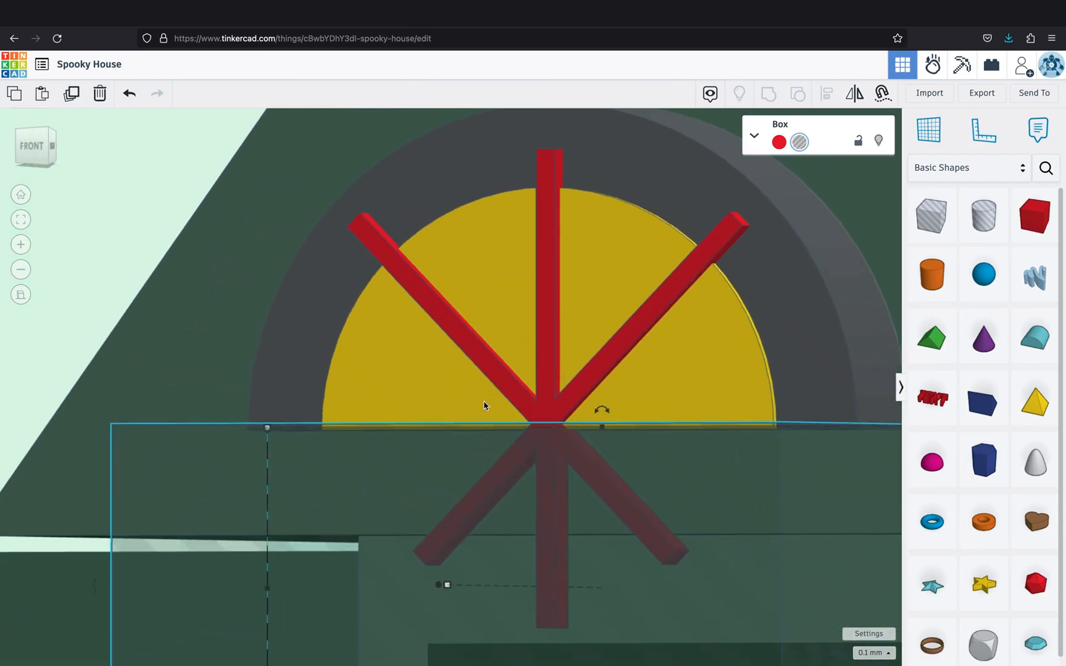
{"action": "scroll", "coordinate": [485, 405], "scroll_direction": "down", "scroll_amount": 5}
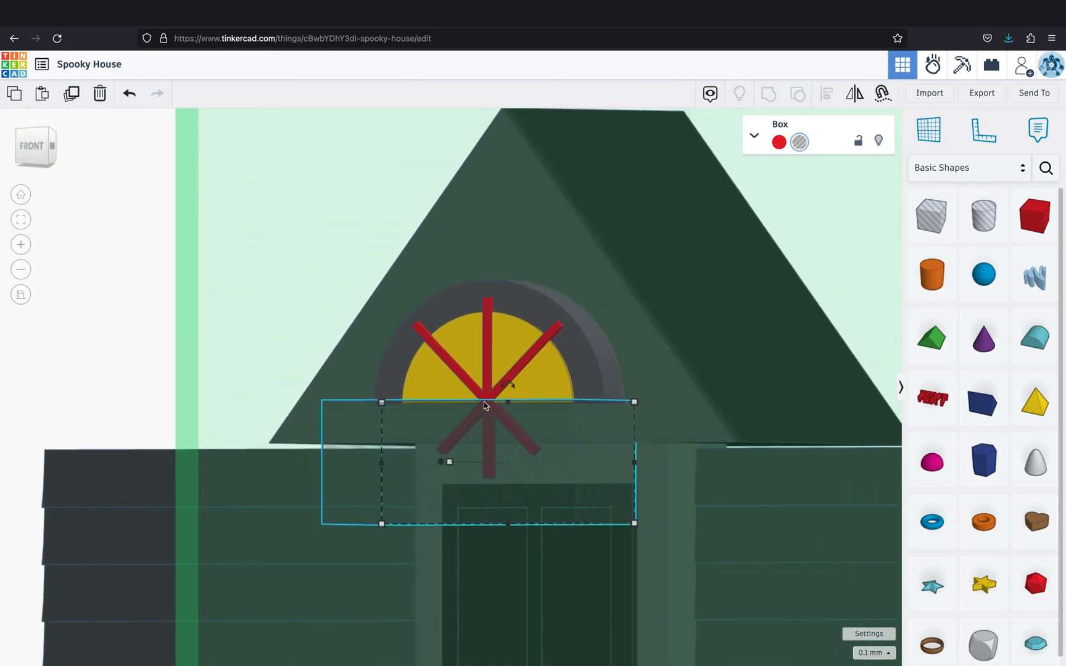
{"action": "right_click_drag", "start_coordinate": [494, 406], "coordinate": [468, 421]}
{"action": "left_click", "coordinate": [482, 339], "text": "shift"}
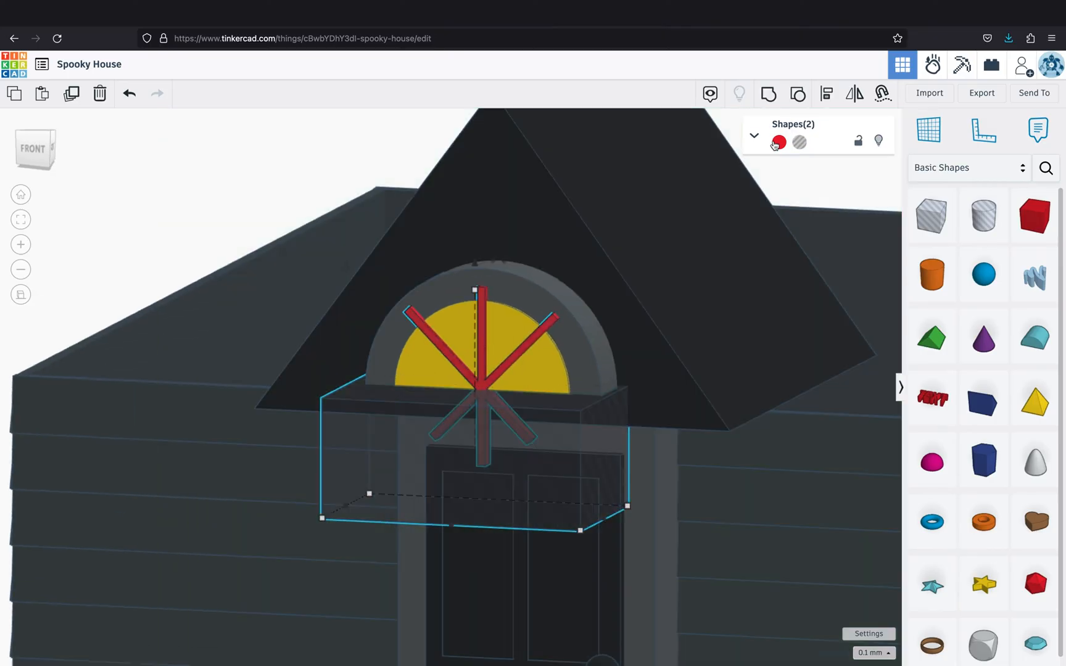
{"action": "left_click", "coordinate": [768, 94]}
{"action": "scroll", "coordinate": [584, 324], "scroll_direction": "up", "scroll_amount": 3}
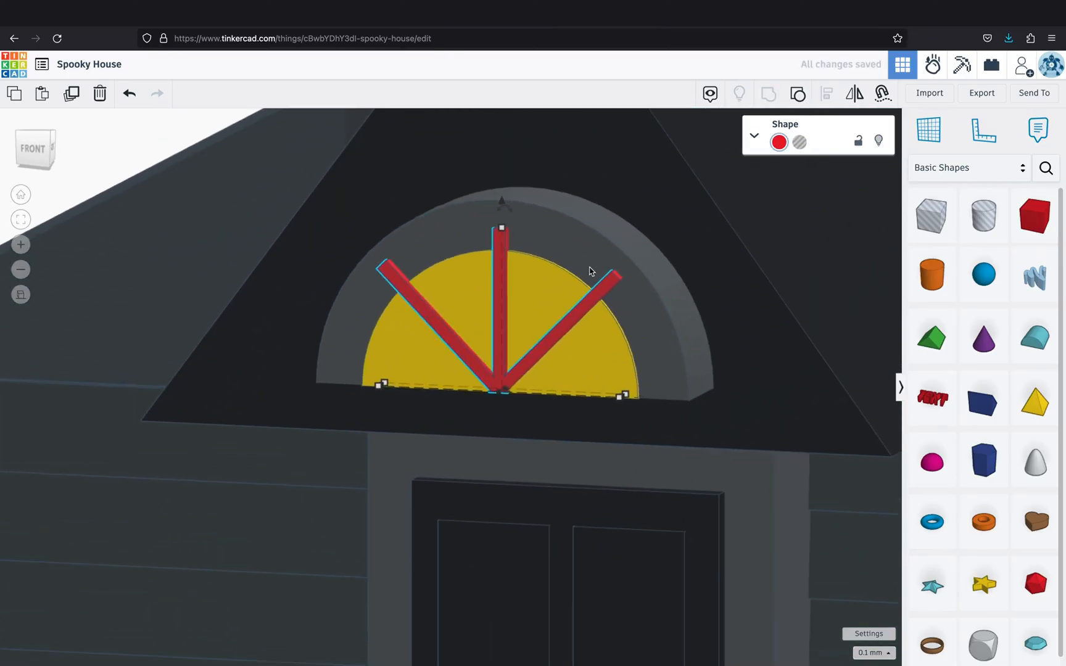
{"action": "left_click", "coordinate": [779, 143]}
{"action": "left_click", "coordinate": [909, 239]}
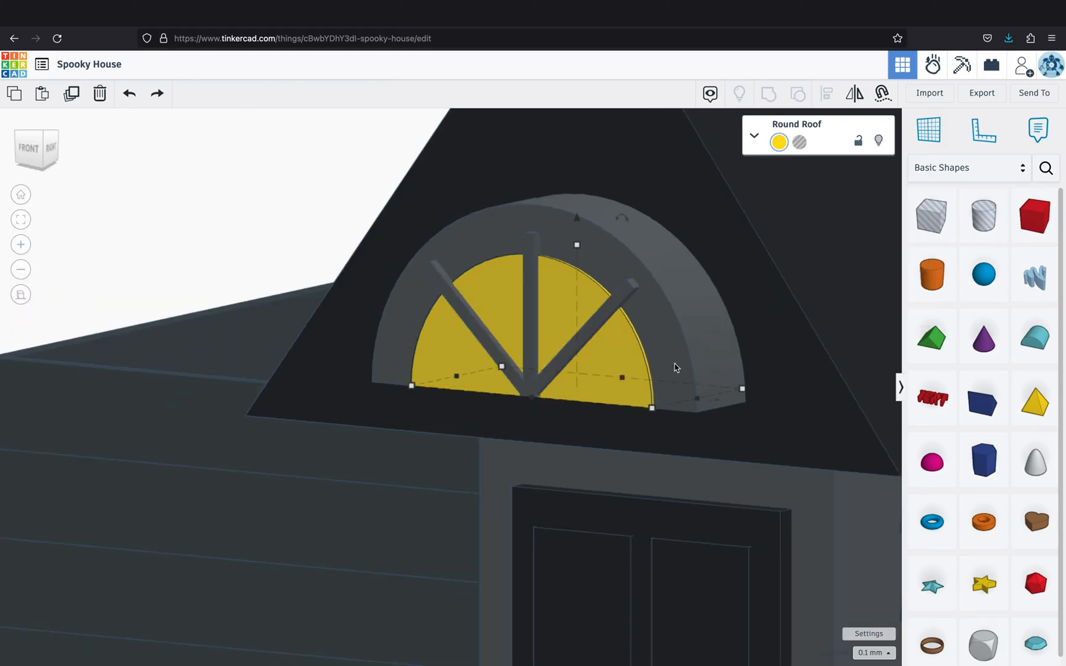
Trim the bars' outer ends by grouping them with a duplicate of the grey arch, made a hole and nudged forward
{"action": "left_click", "coordinate": [674, 367]}
{"action": "key", "text": "super+d"}
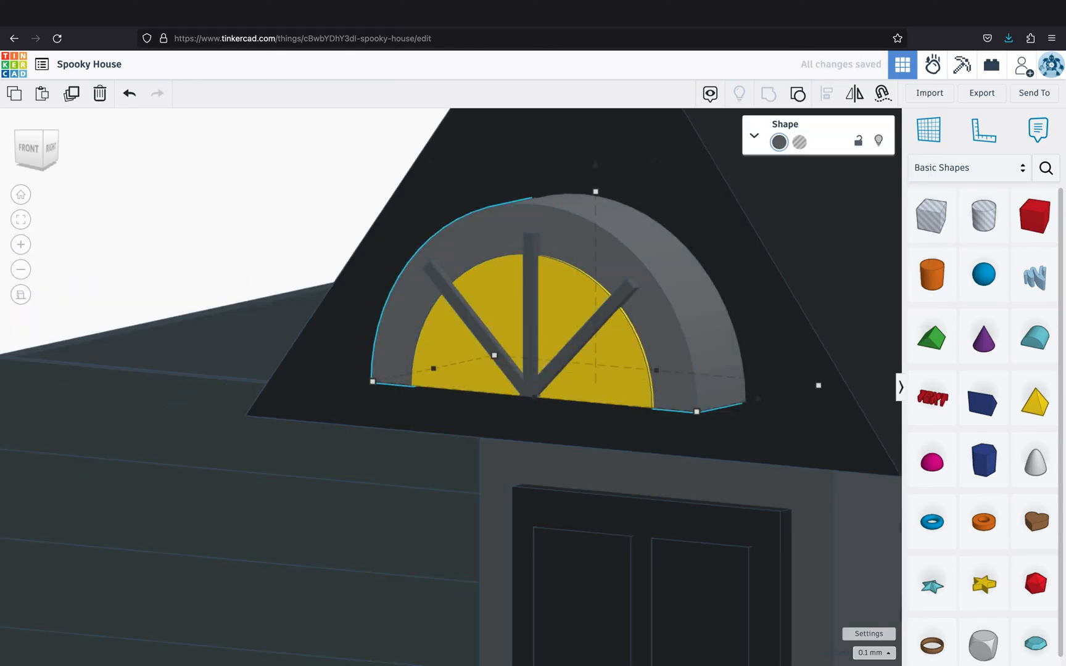
{"action": "left_click", "coordinate": [799, 143]}
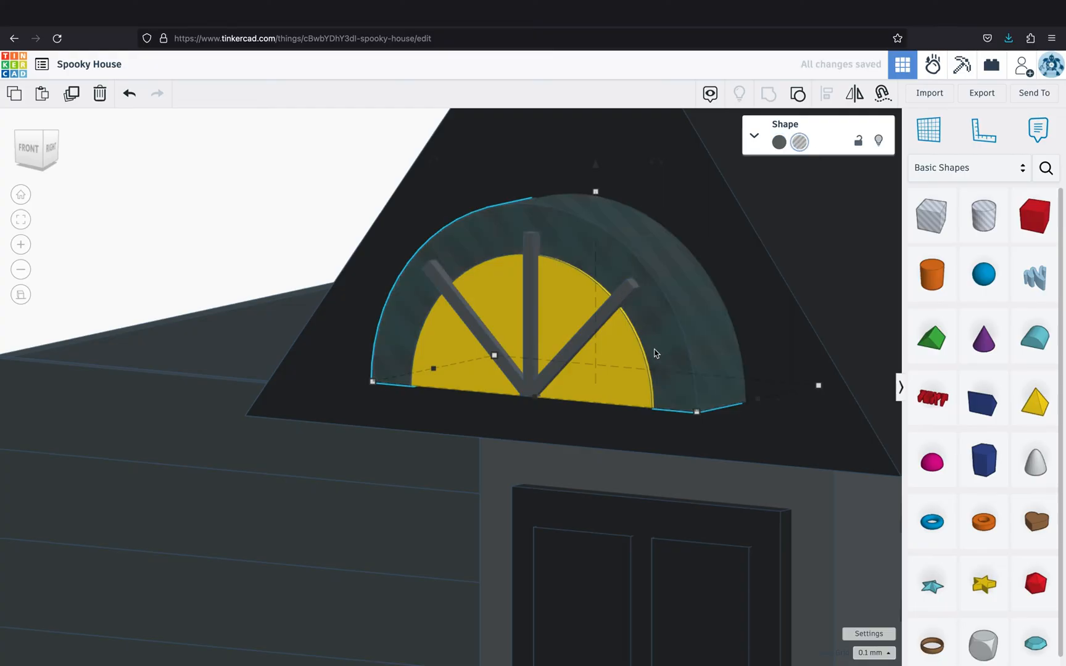
{"action": "right_click_drag", "start_coordinate": [623, 291], "coordinate": [595, 397]}
{"action": "key", "text": "Left"}
{"action": "key", "text": "Left"}
{"action": "key", "text": "Left"}
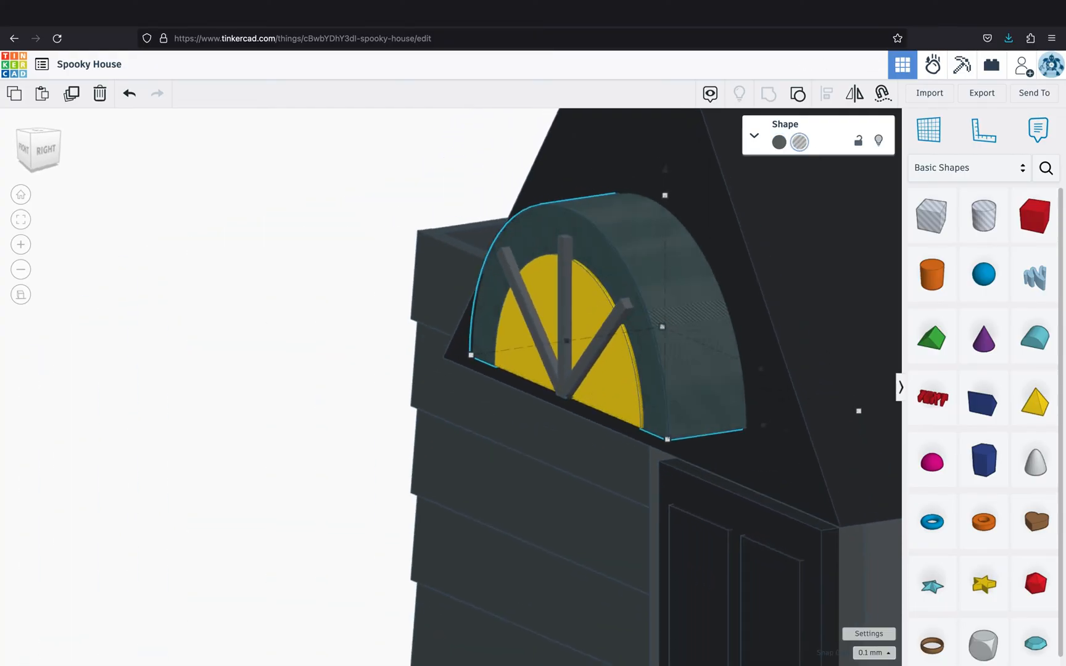
{"action": "key", "text": "Left"}
{"action": "key", "text": "Left"}
{"action": "left_click", "coordinate": [596, 351], "text": "shift"}
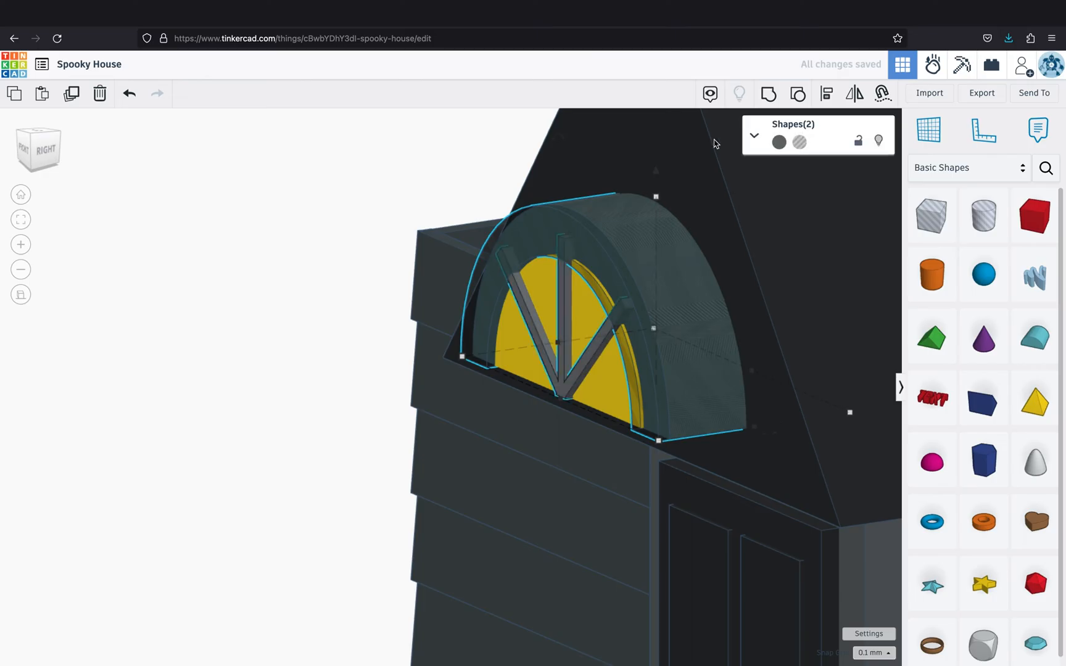
{"action": "left_click", "coordinate": [768, 94]}
Scale a copy of the grey arch down uniformly to about 23 mm wide around the yellow window, and nudge it forward
{"action": "right_click_drag", "start_coordinate": [266, 378], "coordinate": [429, 355]}
{"action": "left_click", "coordinate": [628, 319]}
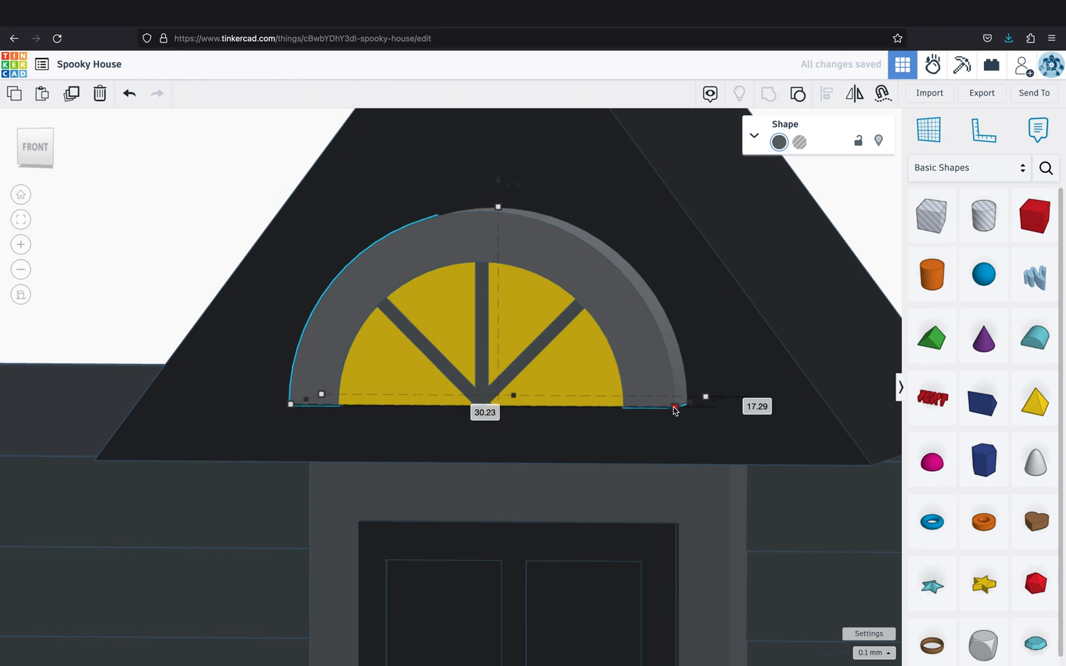
{"action": "left_click_drag", "start_coordinate": [674, 407], "coordinate": [642, 405], "text": "alt+shift"}
{"action": "key", "text": "Down"}
{"action": "key", "text": "Down"}
{"action": "key", "text": "Down"}
{"action": "key", "text": "Down"}
{"action": "key", "text": "Down"}
{"action": "key", "text": "Down"}
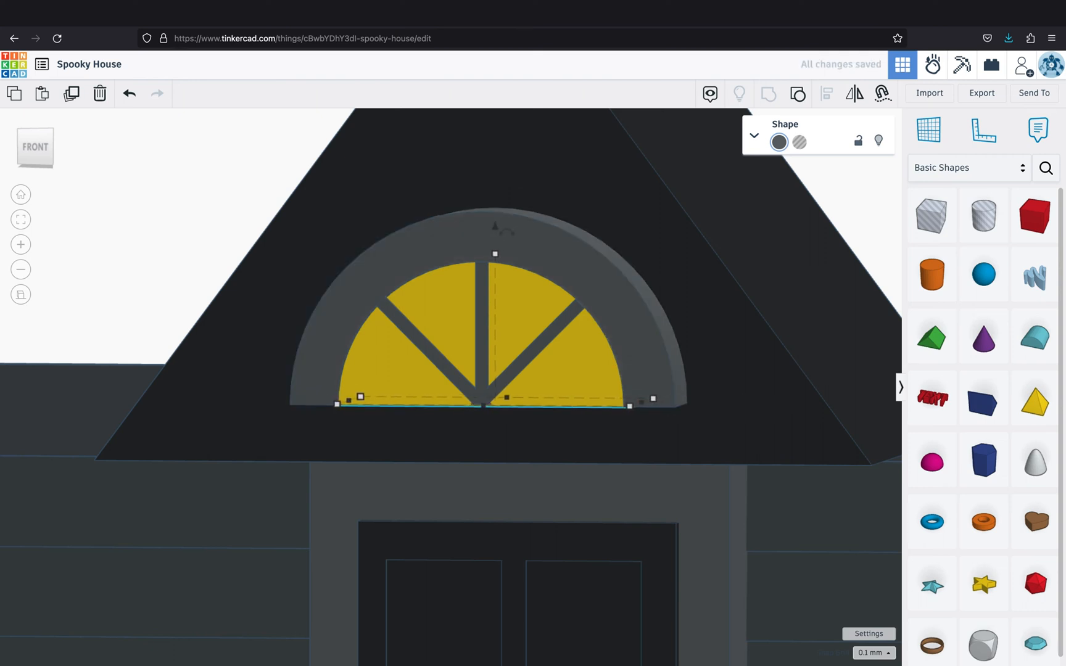
Set the snap grid to 1.0 mm, nudge the small grey half-round to protrude from the window, and raise it to expose the yellow base
{"action": "left_click", "coordinate": [876, 652]}
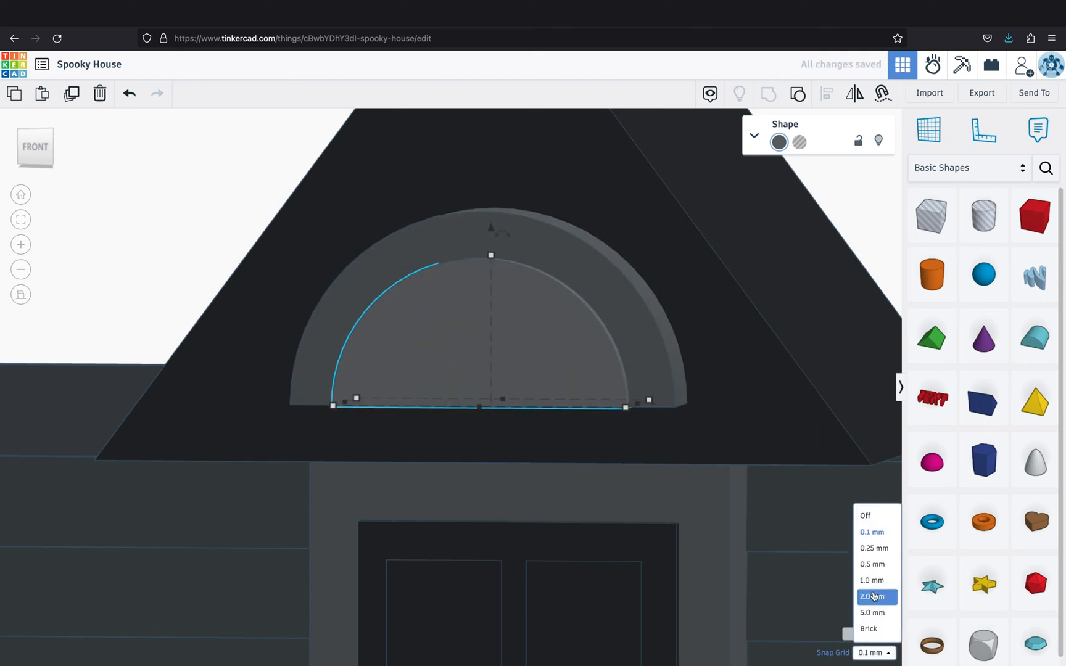
{"action": "left_click", "coordinate": [870, 587]}
{"action": "right_click_drag", "start_coordinate": [681, 518], "coordinate": [569, 527]}
{"action": "key", "text": "Up"}
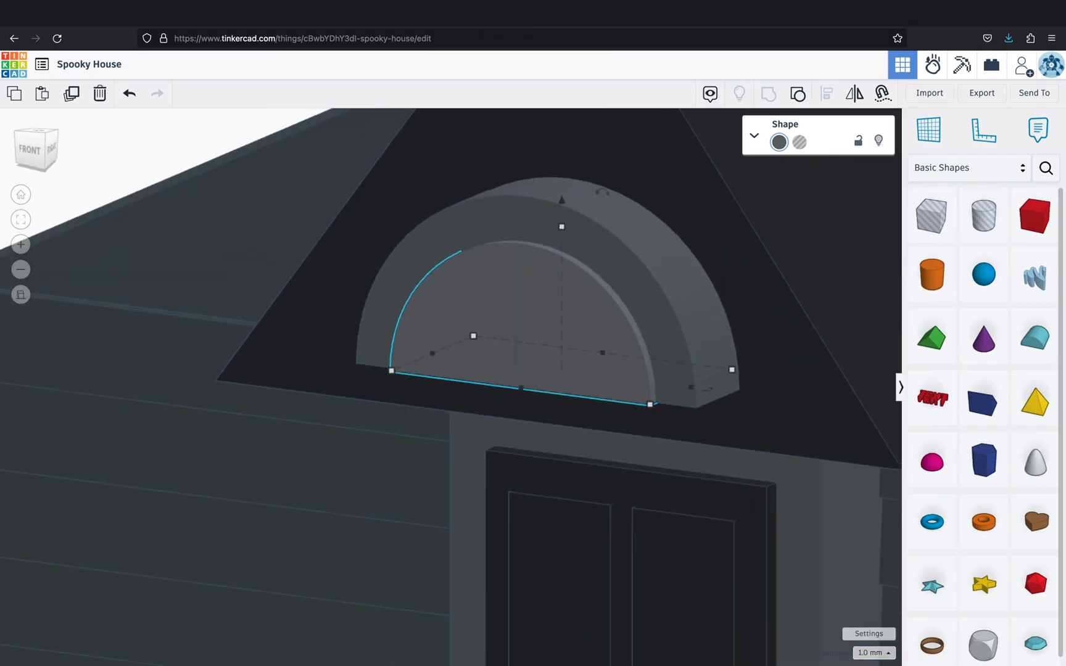
{"action": "key", "text": "Up"}
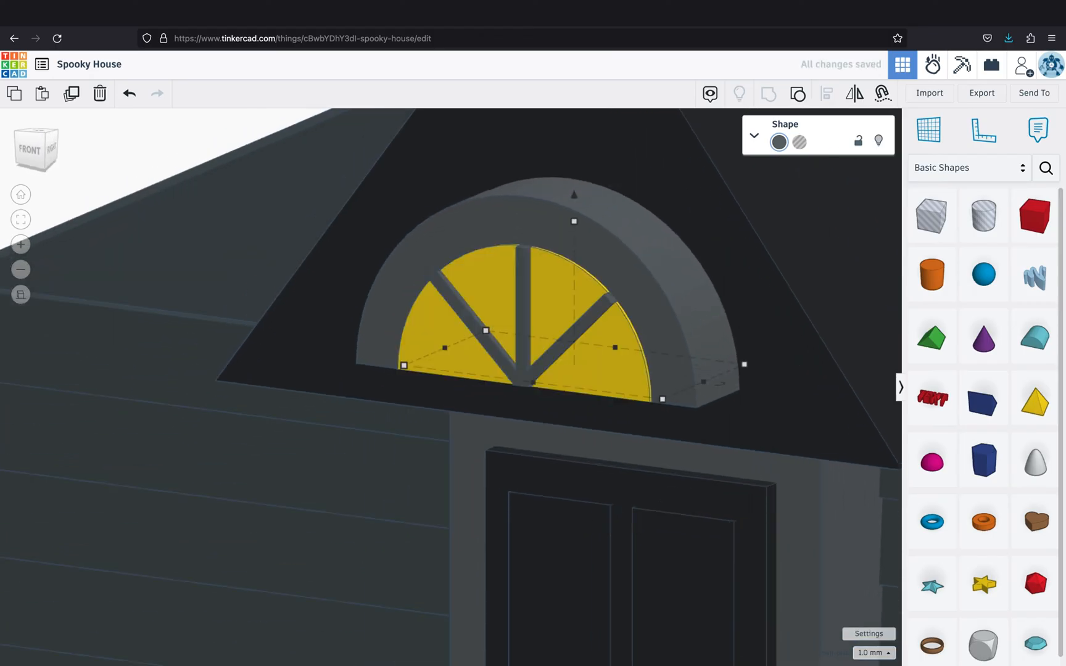
{"action": "key", "text": "Down"}
{"action": "key", "text": "Down"}
{"action": "key", "text": "Up"}
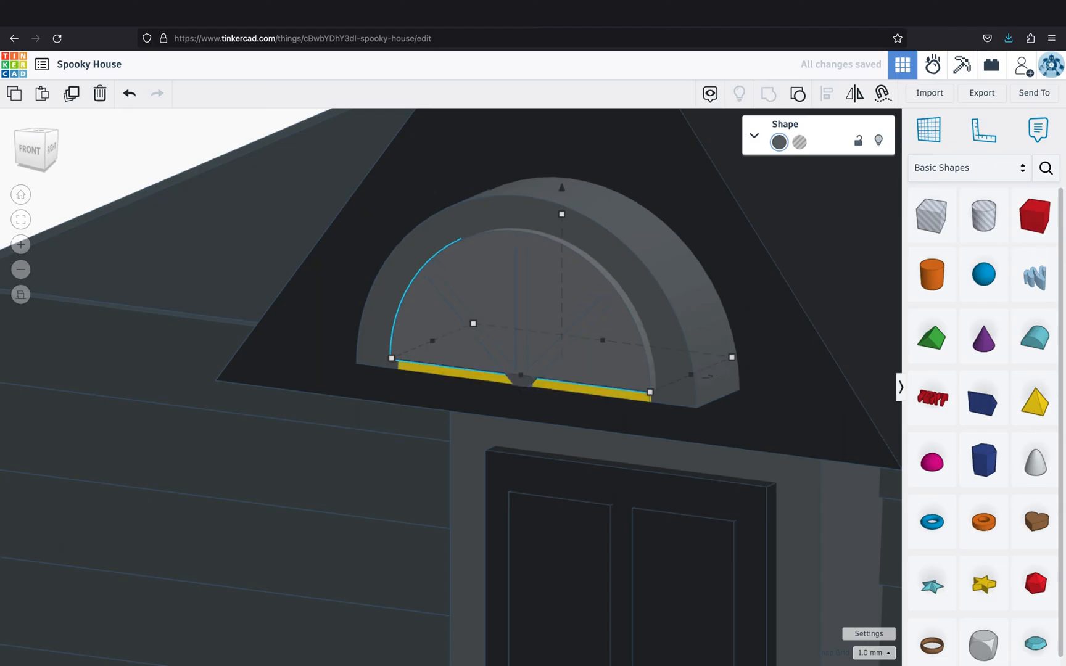
Shrink a copy of the yellow window uniformly about its centre, and lower the grey half-round back to the window's base
{"action": "left_click", "coordinate": [586, 391]}
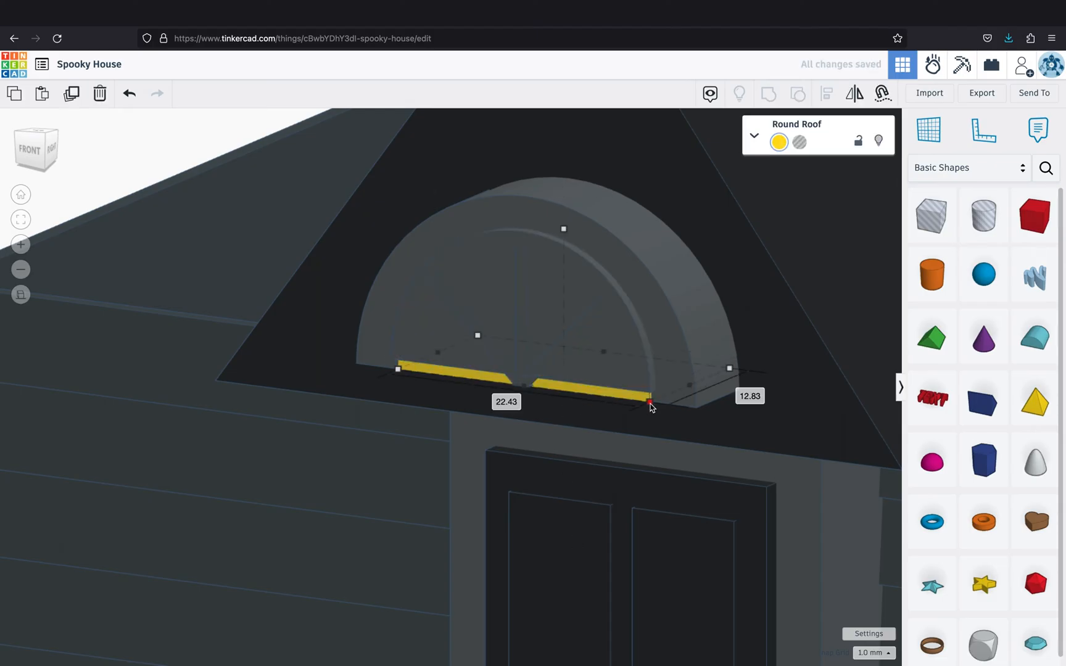
{"action": "left_click_drag", "start_coordinate": [650, 407], "coordinate": [616, 404]}
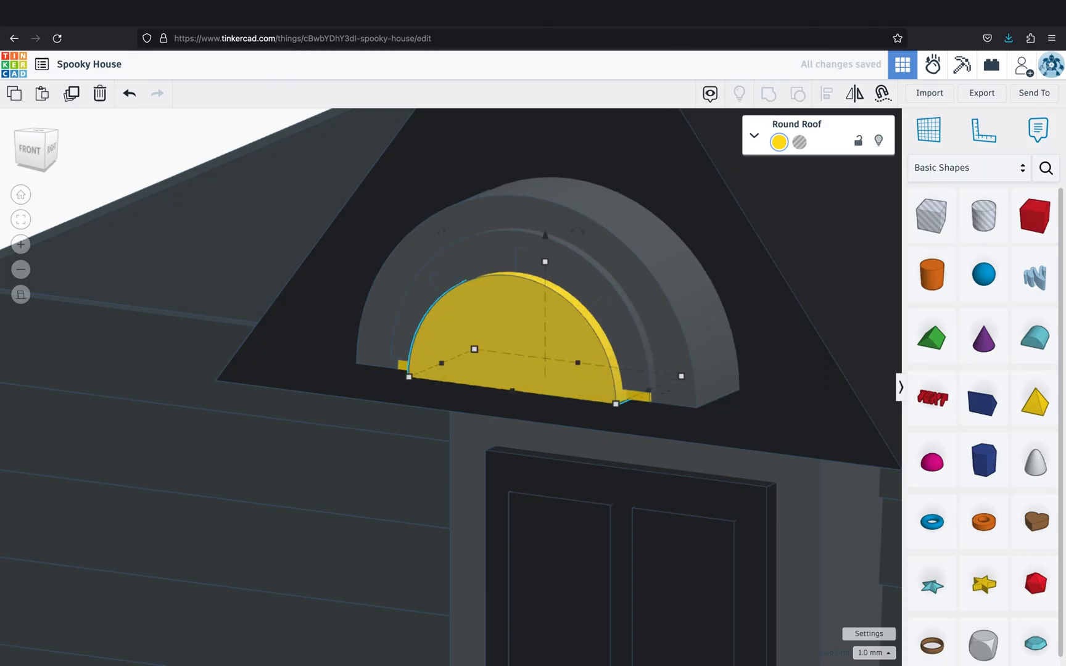
{"action": "left_click", "coordinate": [630, 346]}
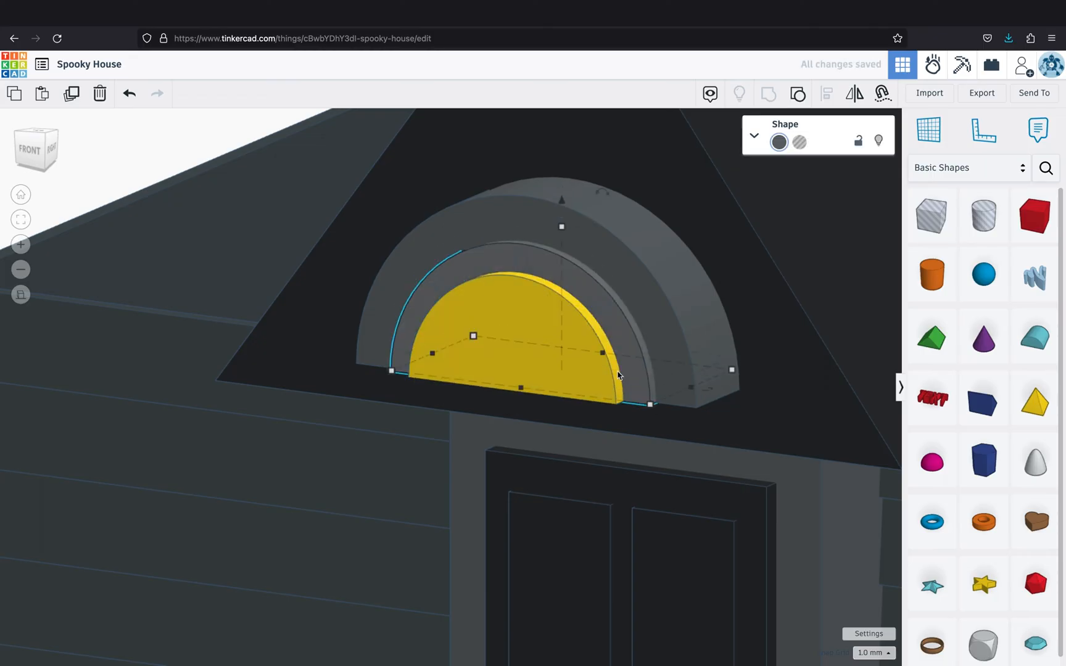
Turn the small yellow half-round into a hole and group it with the grey half-round to form a thin arched band
{"action": "left_click", "coordinate": [596, 362]}
{"action": "left_click", "coordinate": [799, 143]}
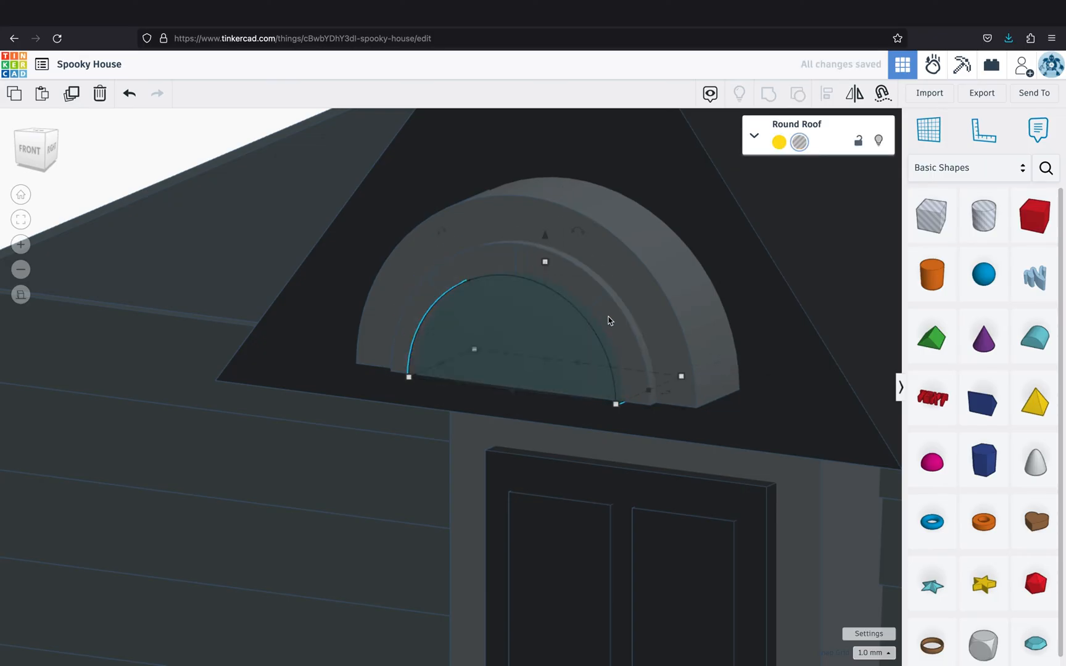
{"action": "left_click", "coordinate": [609, 316], "text": "shift"}
{"action": "key", "text": "ctrl+g"}
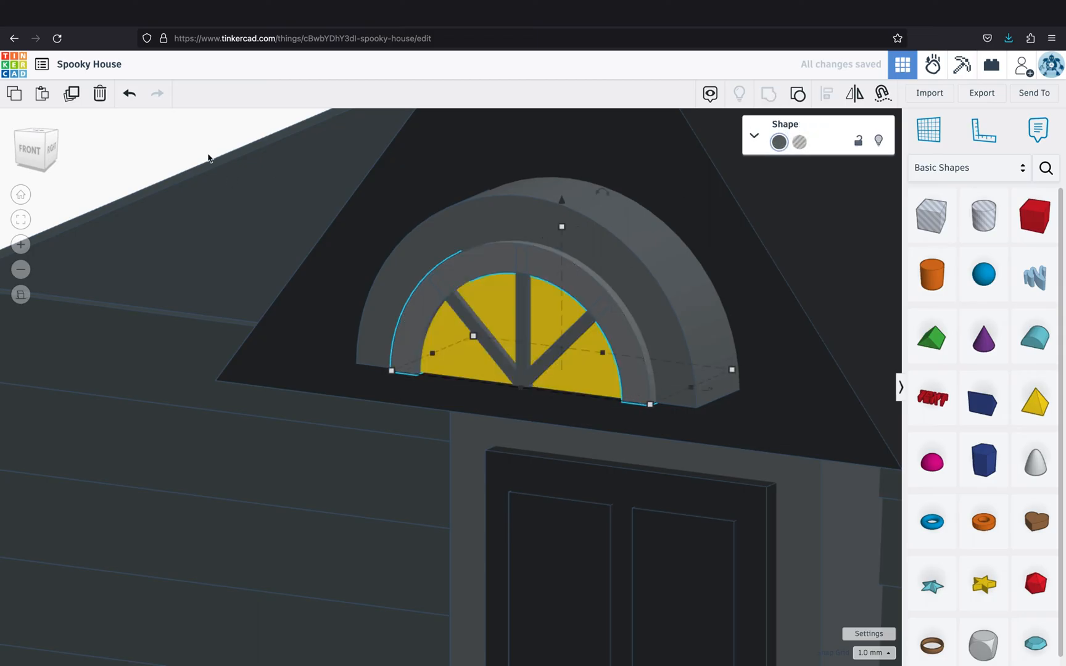
{"action": "left_click", "coordinate": [208, 158]}
Shrink the arched band to sit among the bars inside the yellow window, and add a smaller concentric copy within it
{"action": "left_click", "coordinate": [620, 336]}
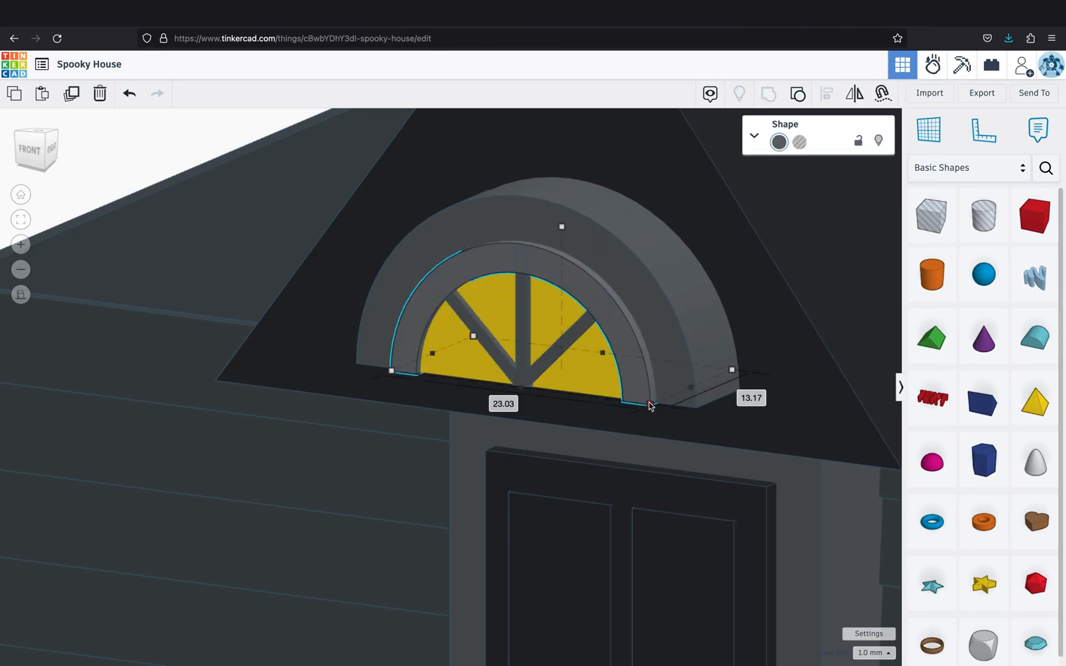
{"action": "left_click_drag", "start_coordinate": [649, 406], "coordinate": [634, 403]}
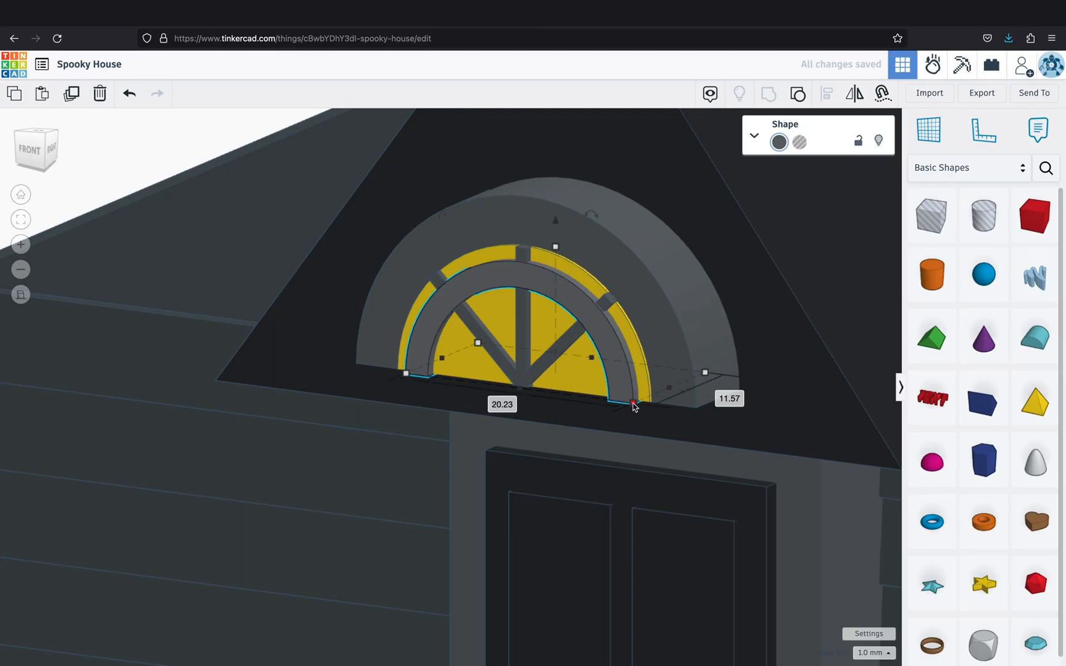
{"action": "left_click_drag", "start_coordinate": [633, 406], "coordinate": [630, 402]}
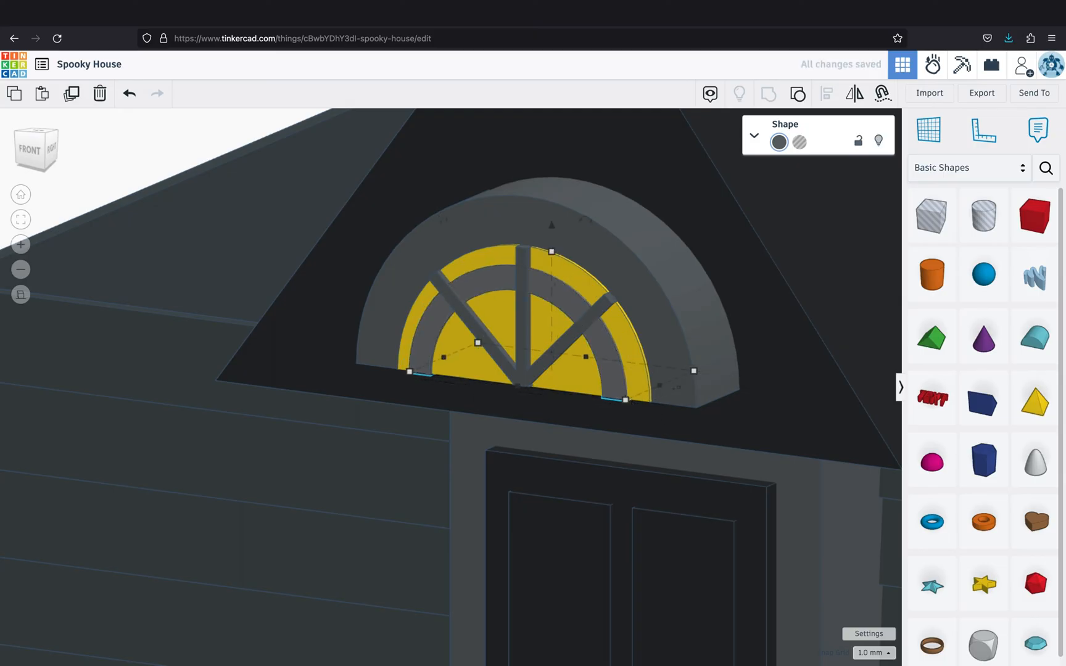
{"action": "left_click_drag", "start_coordinate": [620, 401], "coordinate": [590, 397]}
{"action": "scroll", "coordinate": [543, 393], "scroll_direction": "down", "scroll_amount": 3}
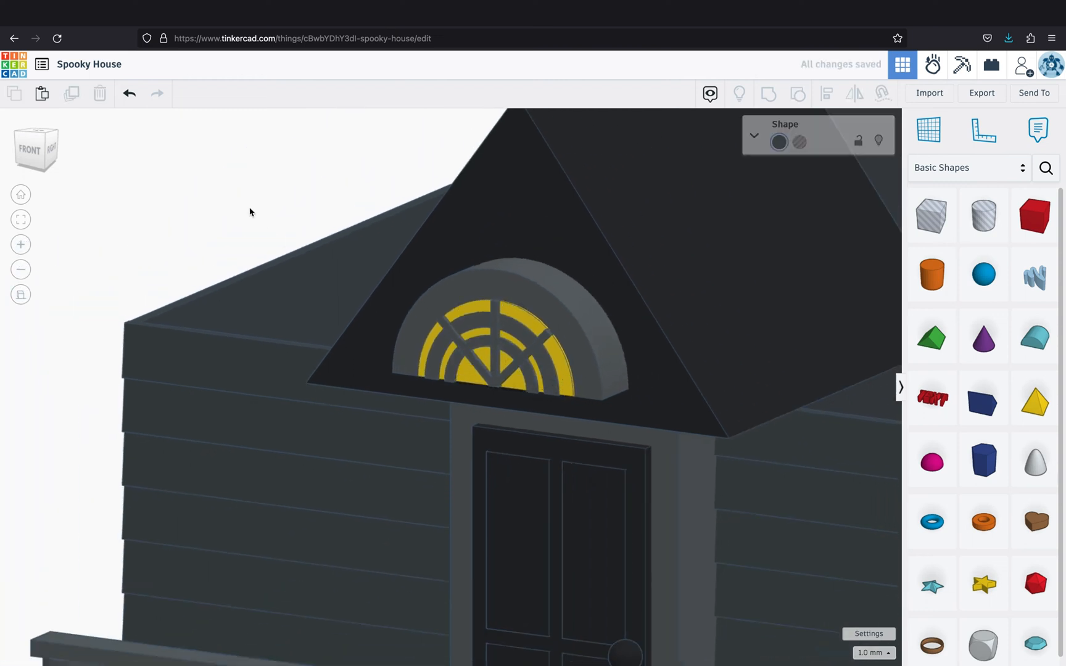
Set the snap grid to 0.1 mm and nudge the outer arched band sideways to centre it on the vertical bar
{"action": "scroll", "coordinate": [326, 240], "scroll_direction": "up", "scroll_amount": 3}
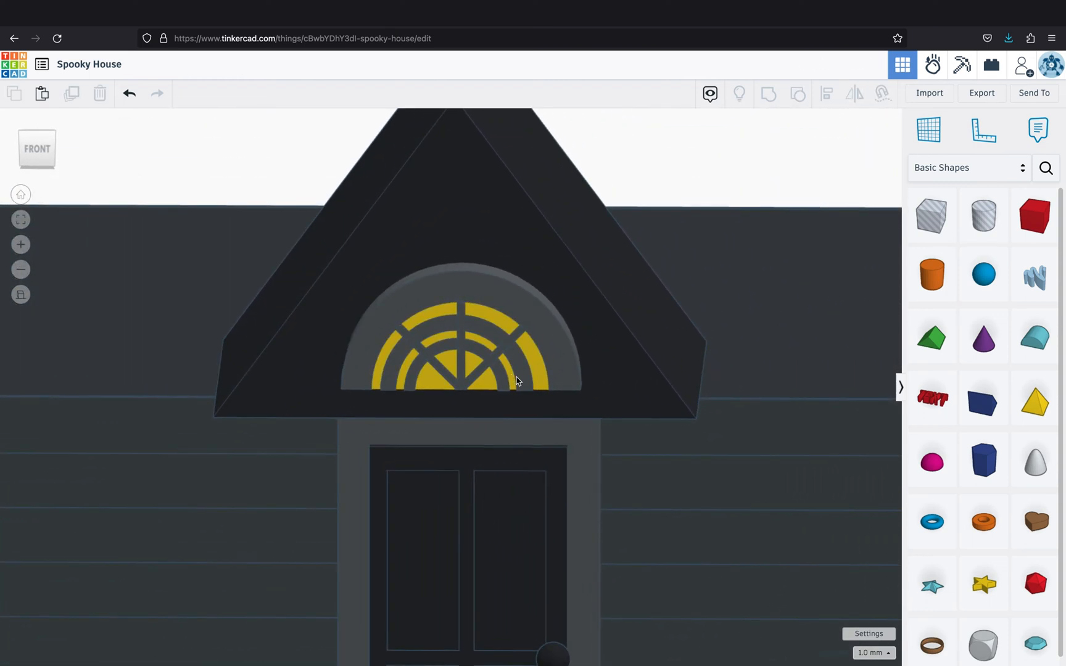
{"action": "left_click", "coordinate": [517, 380]}
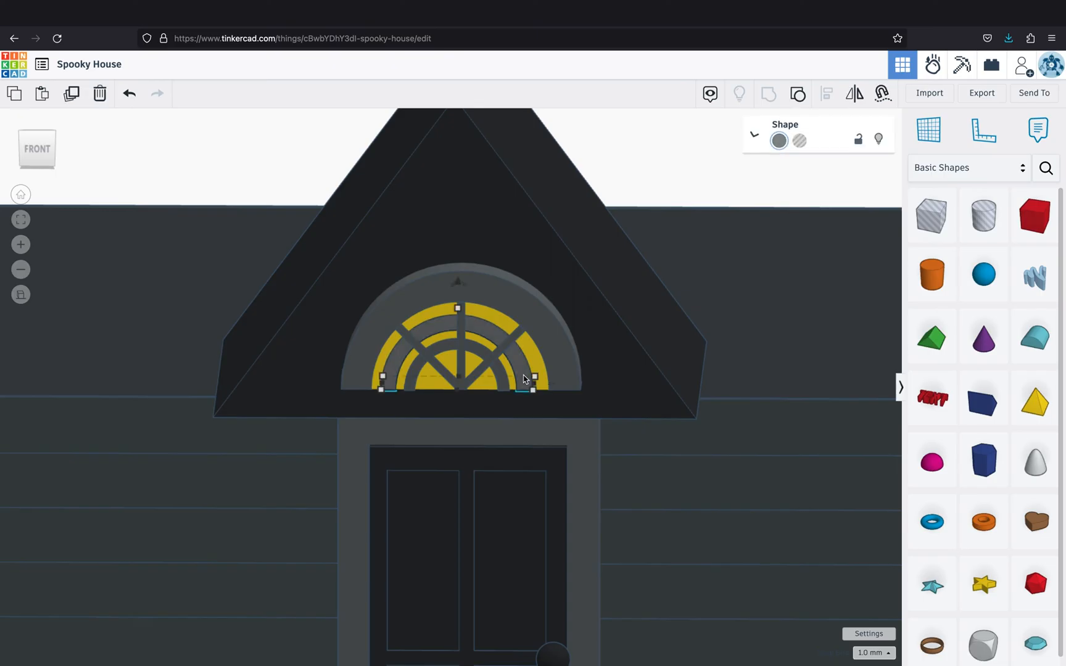
{"action": "left_click", "coordinate": [866, 654]}
{"action": "left_click", "coordinate": [876, 532]}
{"action": "key", "text": "Left"}
{"action": "key", "text": "Left"}
{"action": "key", "text": "Left"}
{"action": "key", "text": "Left"}
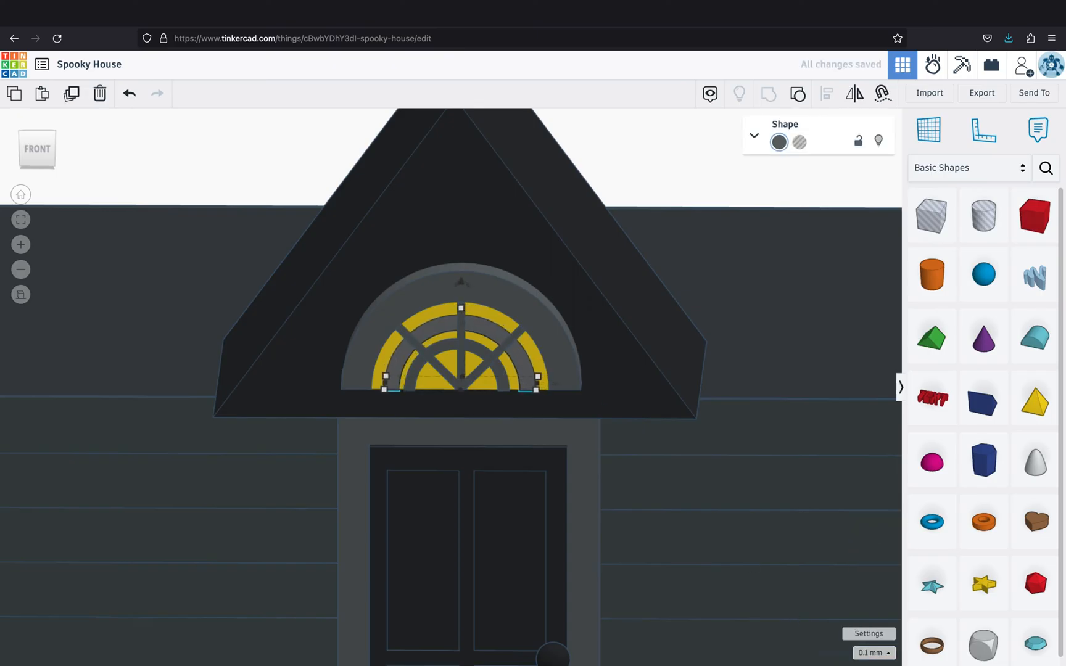
Nudge the inner arched band sideways to centre it on the window's vertical bar
{"action": "left_click", "coordinate": [196, 141]}
{"action": "scroll", "coordinate": [501, 380], "scroll_direction": "up", "scroll_amount": 3}
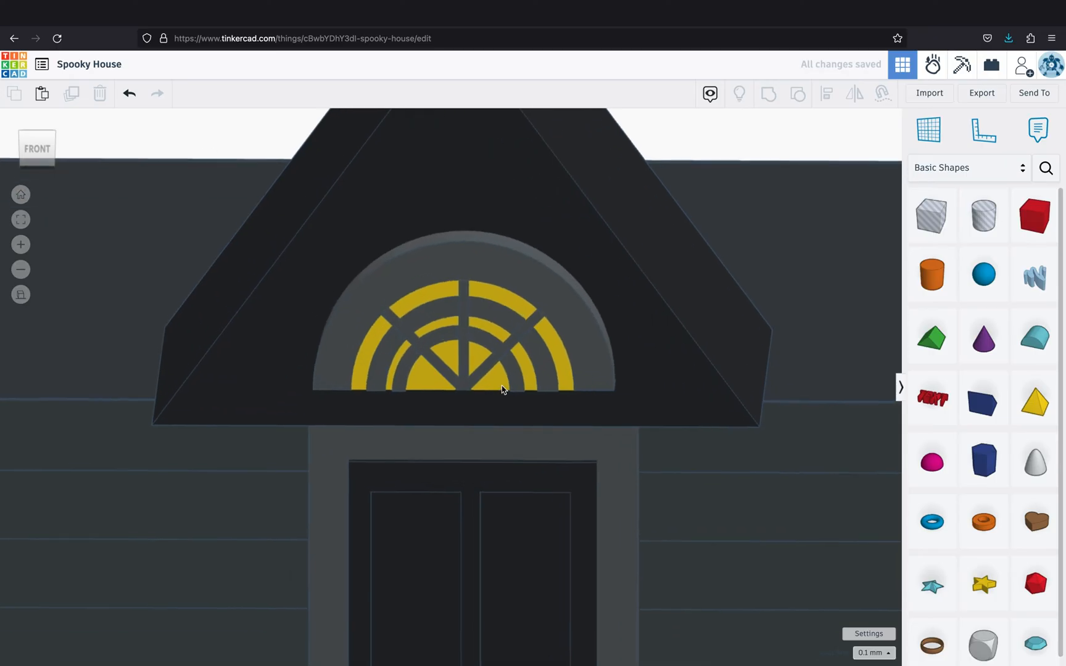
{"action": "left_click", "coordinate": [513, 383]}
{"action": "key", "text": "Right"}
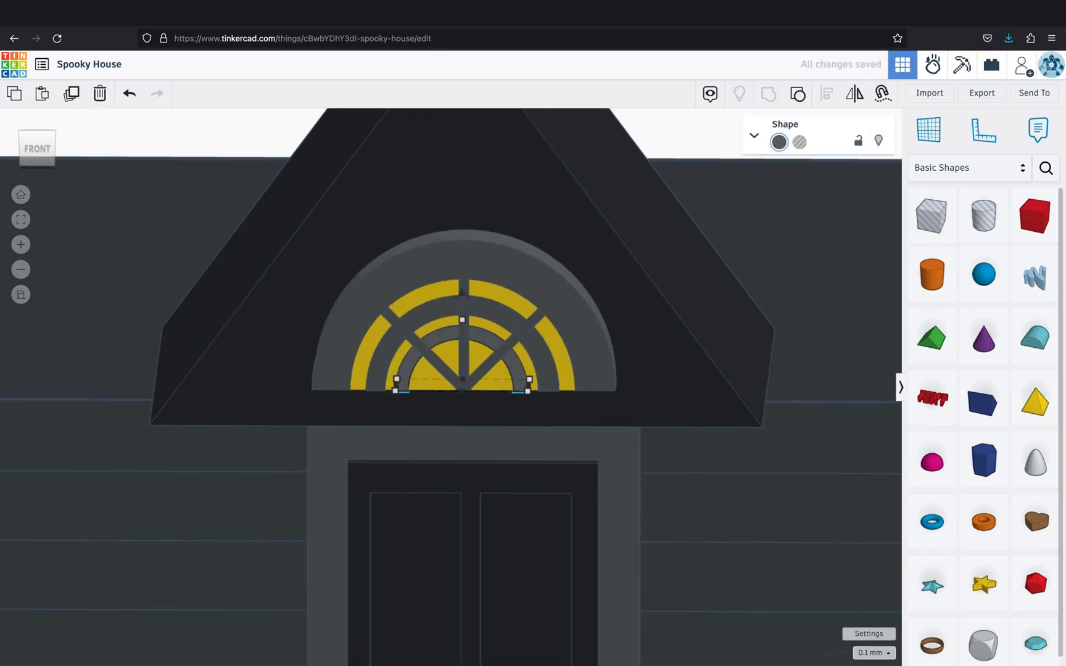
{"action": "left_click", "coordinate": [240, 146]}
Select the grey arch surround, yellow window, bars and arched bands together, and push them back into the gable face
{"action": "mouse_move", "coordinate": [542, 369]}
{"action": "right_mouse_down"}
{"action": "mouse_move", "coordinate": [590, 326]}
{"action": "mouse_move", "coordinate": [583, 317]}
{"action": "mouse_move", "coordinate": [529, 357]}
{"action": "right_mouse_up"}
{"action": "left_click", "coordinate": [614, 359]}
{"action": "left_click", "coordinate": [597, 368], "text": "shift"}
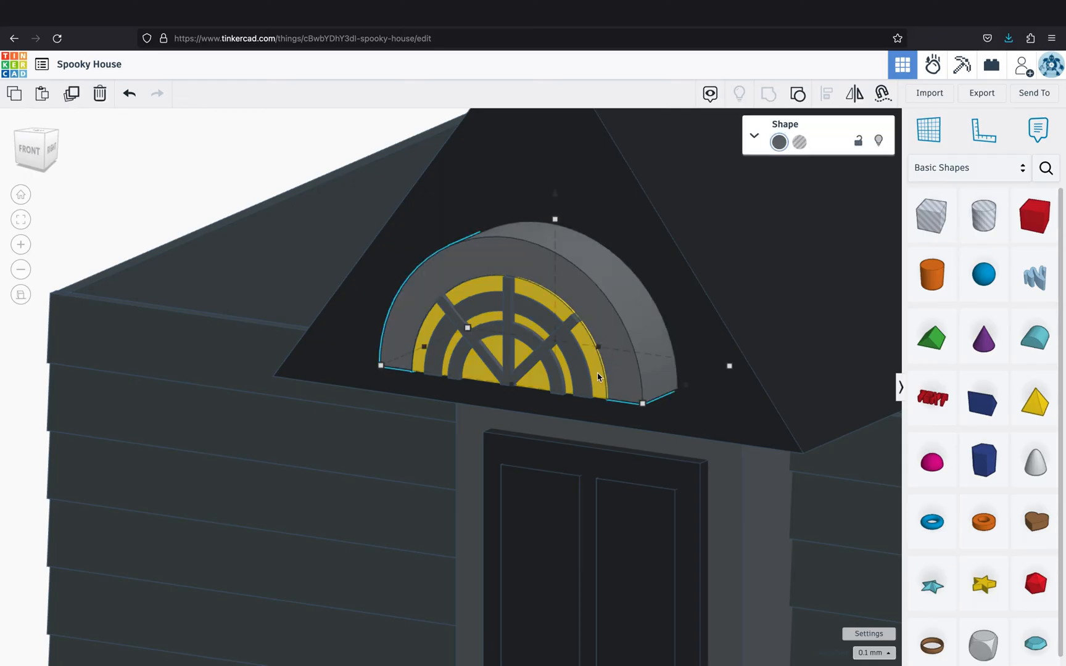
{"action": "left_click", "coordinate": [579, 374], "text": "shift"}
{"action": "left_click", "coordinate": [553, 379], "text": "shift"}
{"action": "left_click", "coordinate": [540, 375], "text": "shift"}
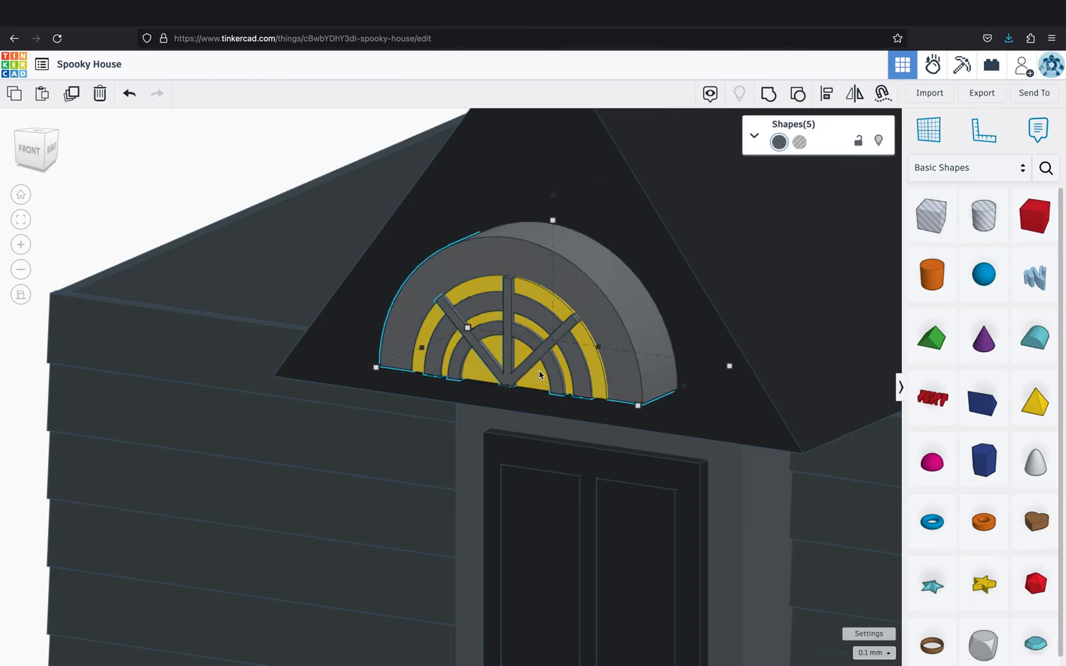
{"action": "right_click_drag", "start_coordinate": [540, 375], "coordinate": [527, 423]}
{"action": "left_click", "coordinate": [540, 400], "text": "shift"}
{"action": "left_click_drag", "start_coordinate": [545, 404], "coordinate": [597, 396]}
{"action": "left_click", "coordinate": [300, 370]}
Place a roof shape on the ground beside the house's front corner
{"action": "right_click_drag", "start_coordinate": [524, 237], "coordinate": [564, 242]}
{"action": "scroll", "coordinate": [516, 337], "scroll_direction": "down", "scroll_amount": 5}
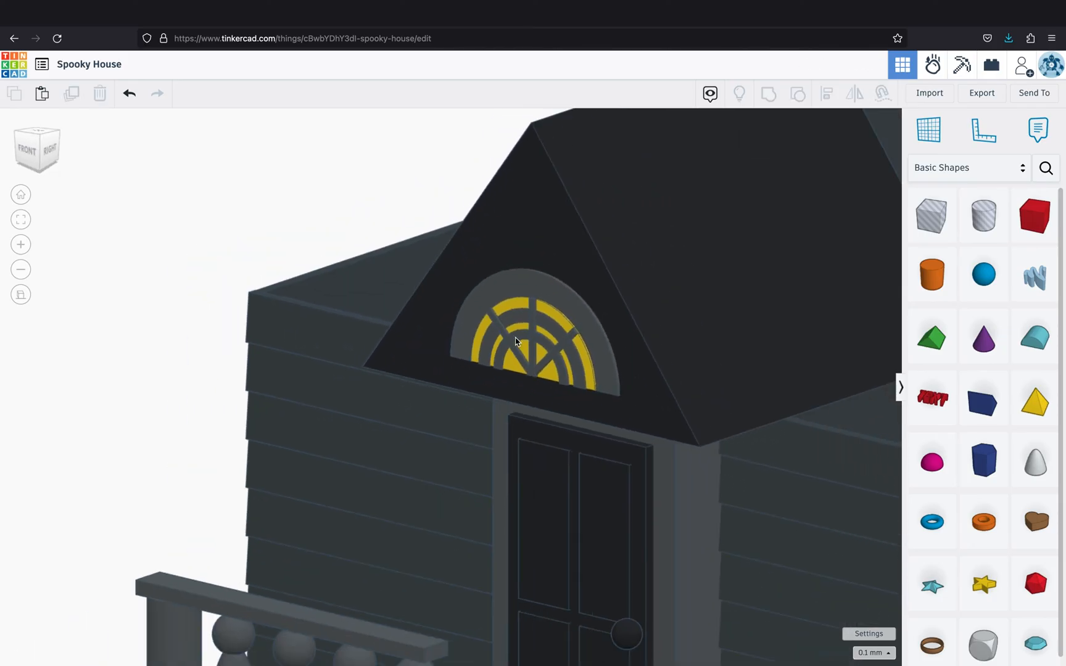
{"action": "right_click_drag", "start_coordinate": [264, 363], "coordinate": [291, 363]}
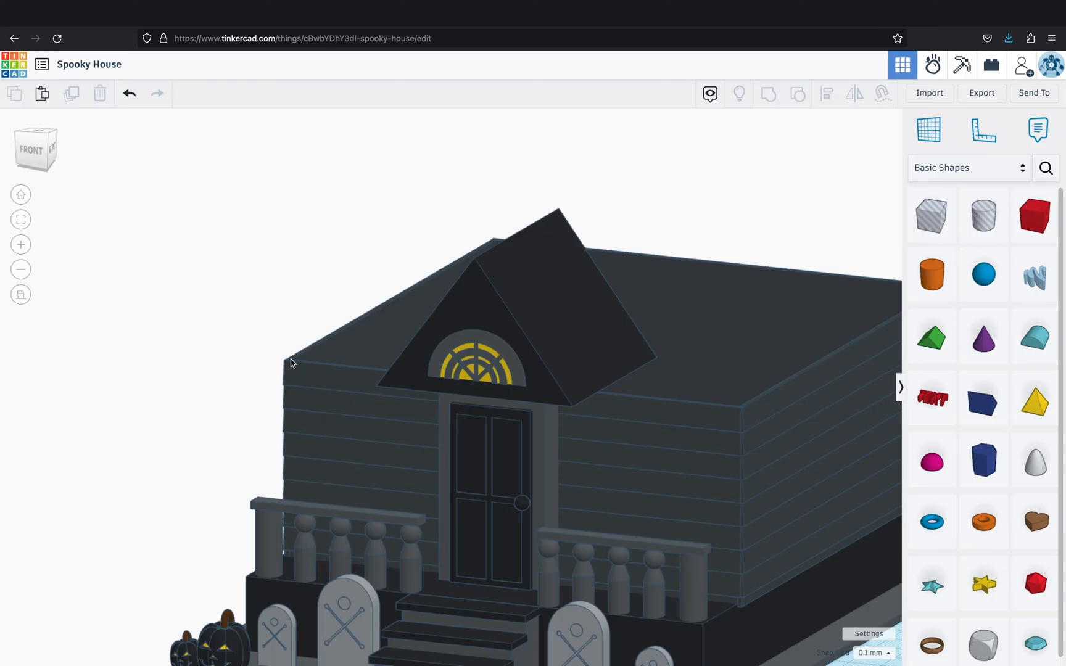
{"action": "scroll", "coordinate": [452, 491], "scroll_direction": "down", "scroll_amount": 5}
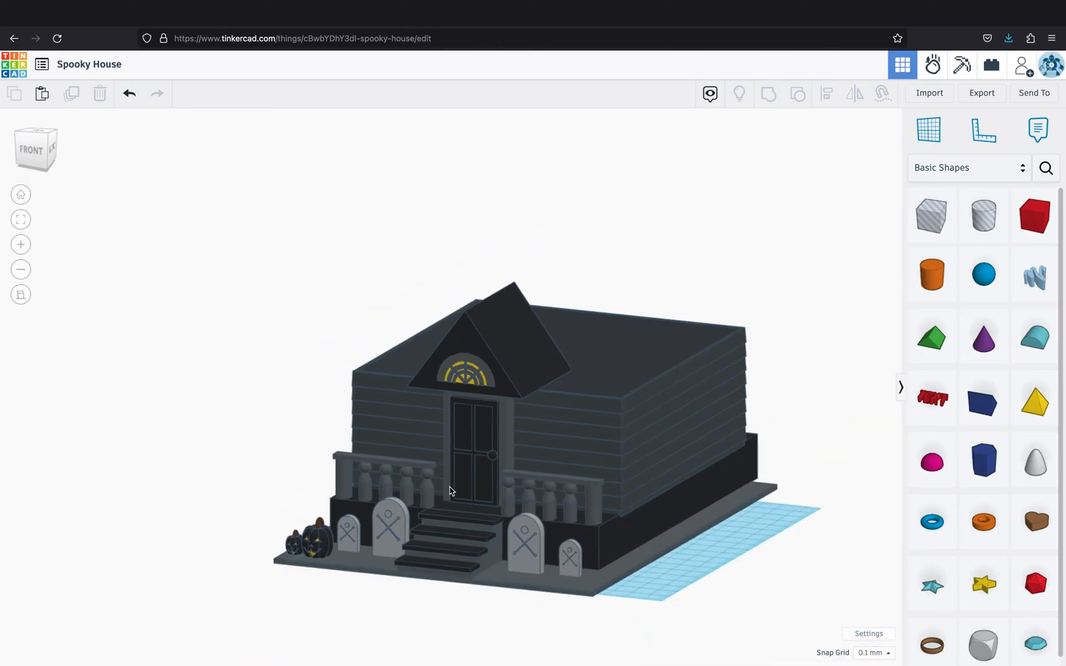
{"action": "mouse_move", "coordinate": [763, 475]}
{"action": "right_mouse_down"}
{"action": "mouse_move", "coordinate": [793, 490]}
{"action": "mouse_move", "coordinate": [766, 490]}
{"action": "right_mouse_up"}
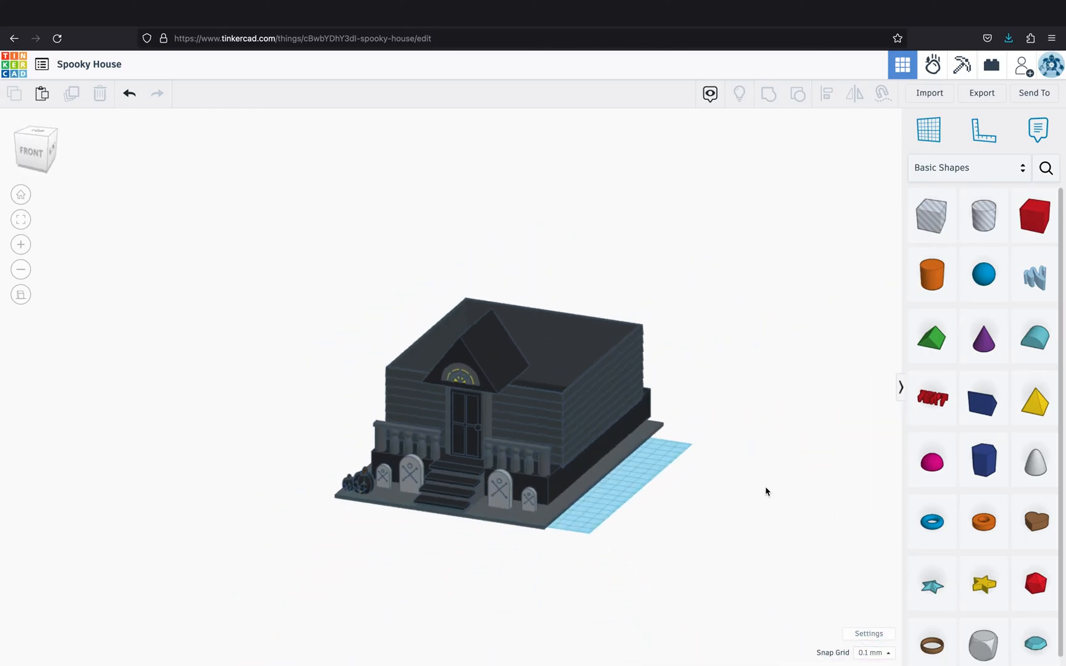
{"action": "left_click_drag", "start_coordinate": [931, 337], "coordinate": [652, 505]}
{"action": "scroll", "coordinate": [653, 505], "scroll_direction": "up", "scroll_amount": 3}
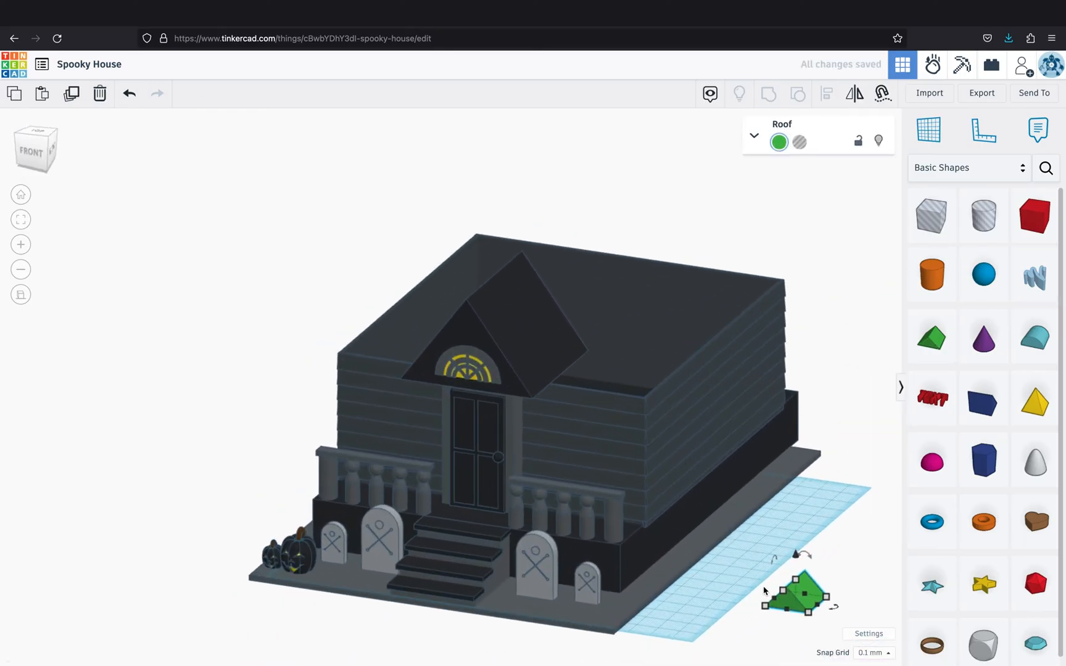
{"action": "left_click_drag", "start_coordinate": [848, 608], "coordinate": [790, 612]}
{"action": "scroll", "coordinate": [799, 619], "scroll_direction": "down", "scroll_amount": 2}
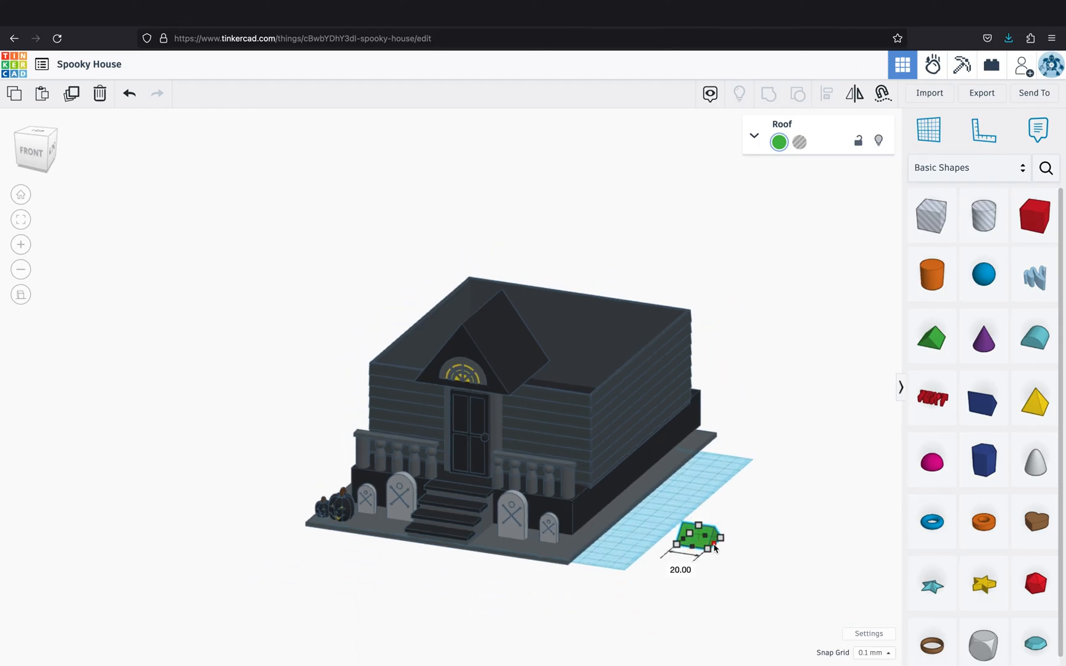
Stretch the roof shape lengthwise to about 170 mm, parallel to the house front
{"action": "left_click_drag", "start_coordinate": [728, 550], "coordinate": [912, 601]}
{"action": "scroll", "coordinate": [830, 583], "scroll_direction": "down", "scroll_amount": 3}
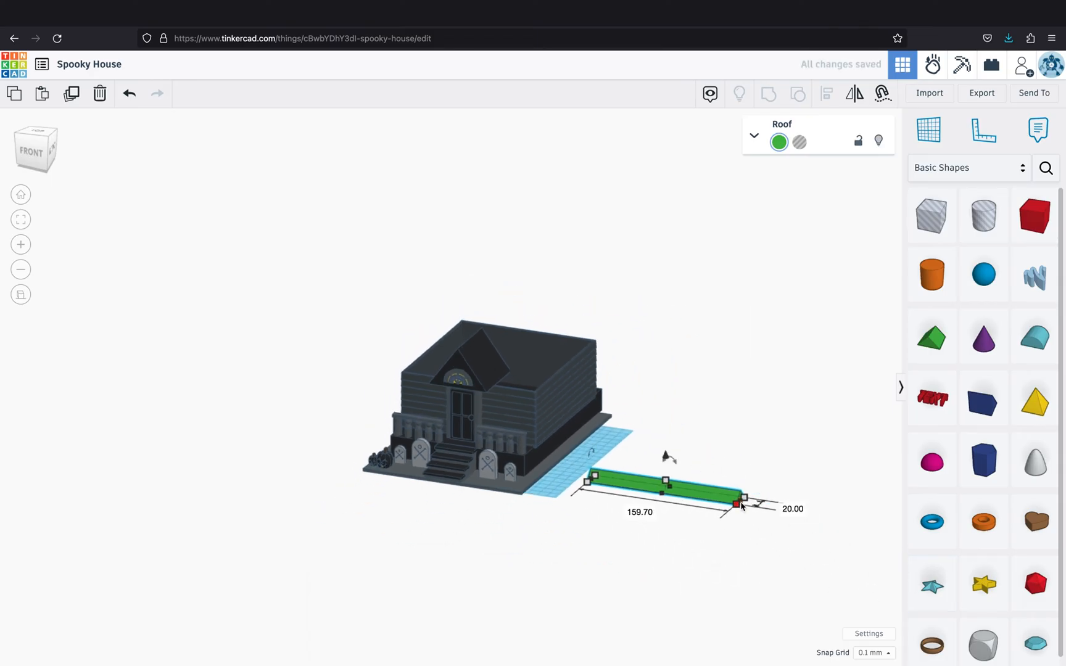
{"action": "scroll", "coordinate": [741, 513], "scroll_direction": "up", "scroll_amount": 3}
{"action": "left_click_drag", "start_coordinate": [789, 539], "coordinate": [708, 526]}
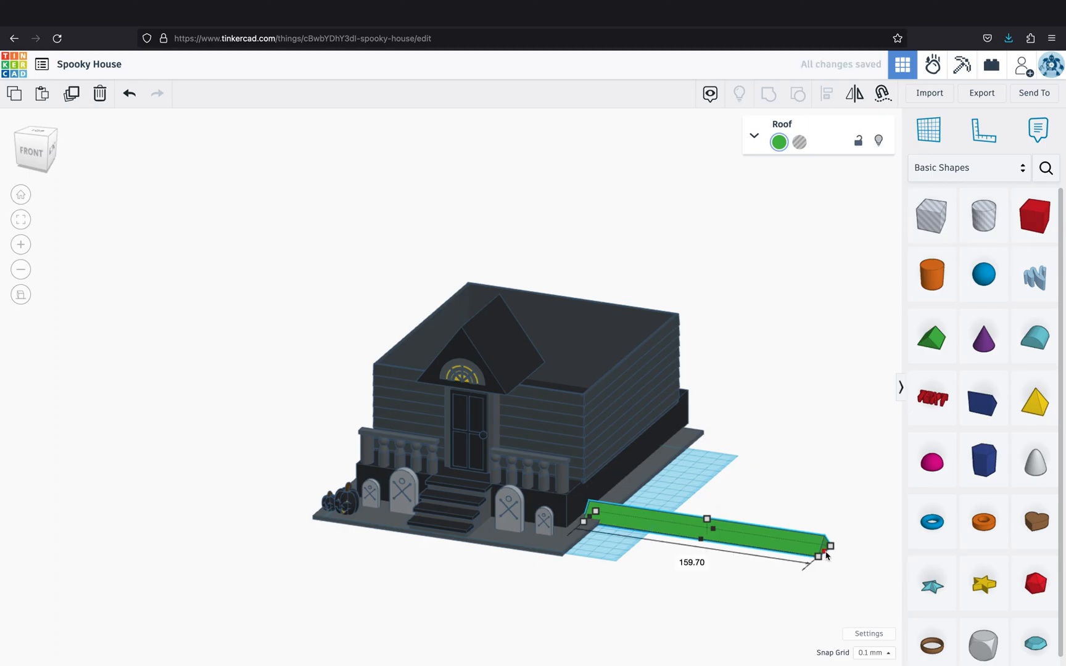
{"action": "mouse_move", "coordinate": [825, 551]}
{"action": "left_mouse_down"}
{"action": "mouse_move", "coordinate": [853, 554]}
{"action": "mouse_move", "coordinate": [842, 557]}
{"action": "left_mouse_up"}
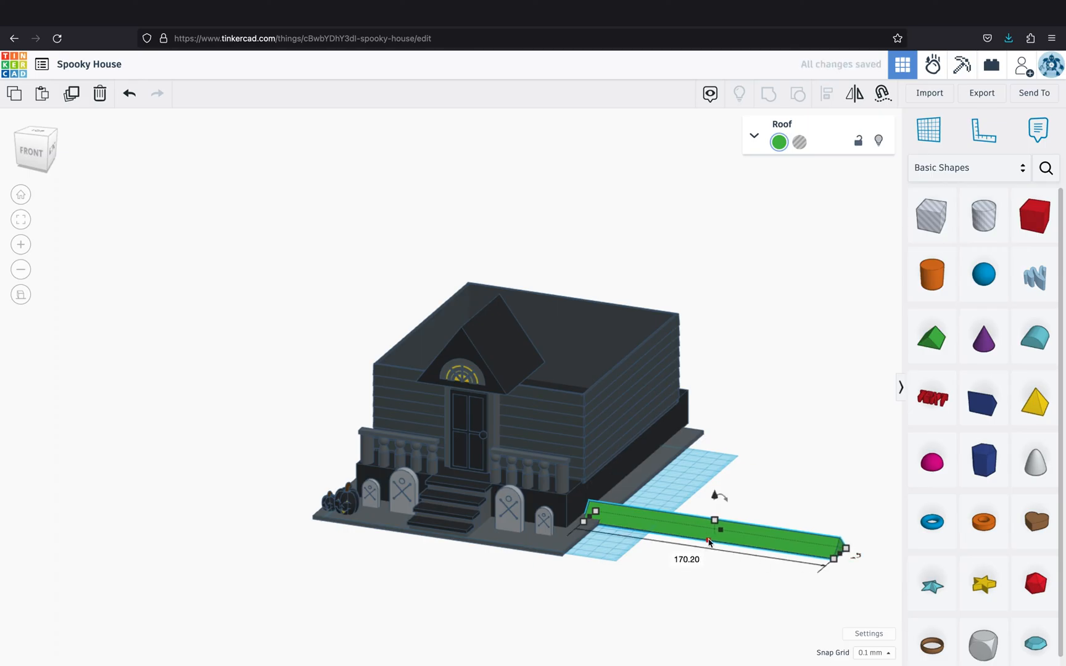
Extend the roof shape's depth to suit the house and raise its height to make a steep, tall ridge
{"action": "left_click_drag", "start_coordinate": [708, 541], "coordinate": [644, 622]}
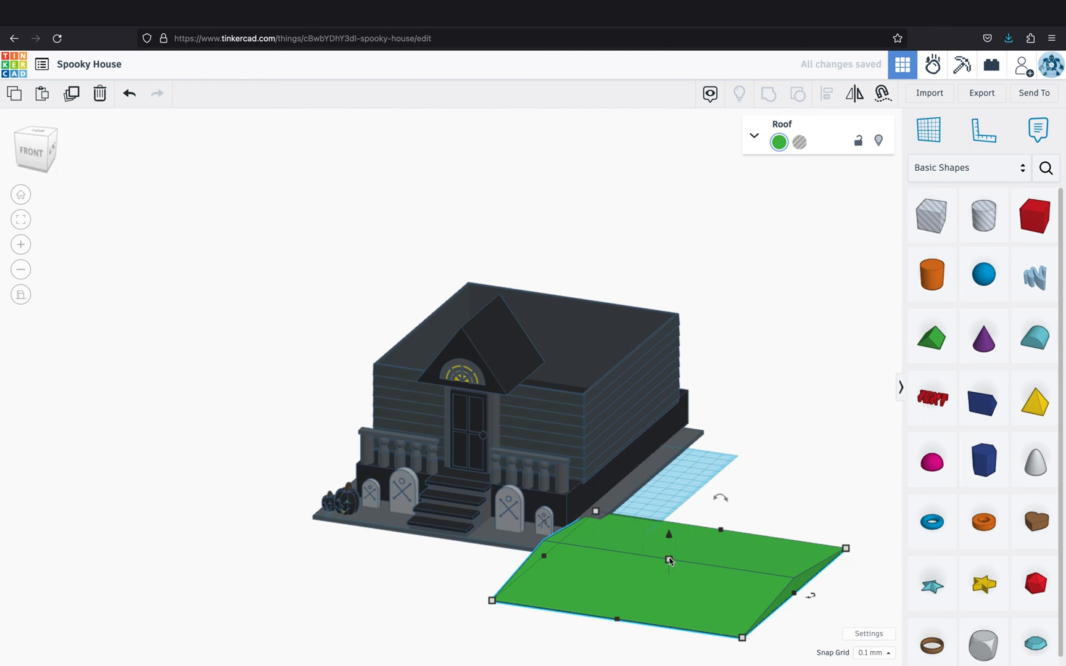
{"action": "left_click_drag", "start_coordinate": [669, 560], "coordinate": [670, 560]}
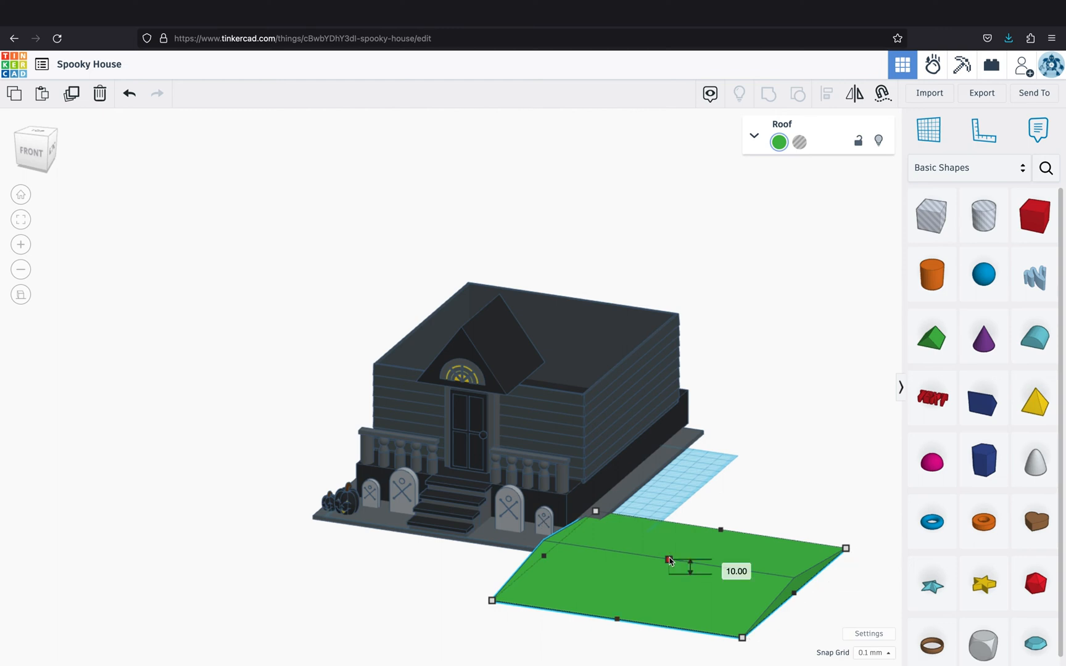
{"action": "left_click_drag", "start_coordinate": [670, 560], "coordinate": [649, 494]}
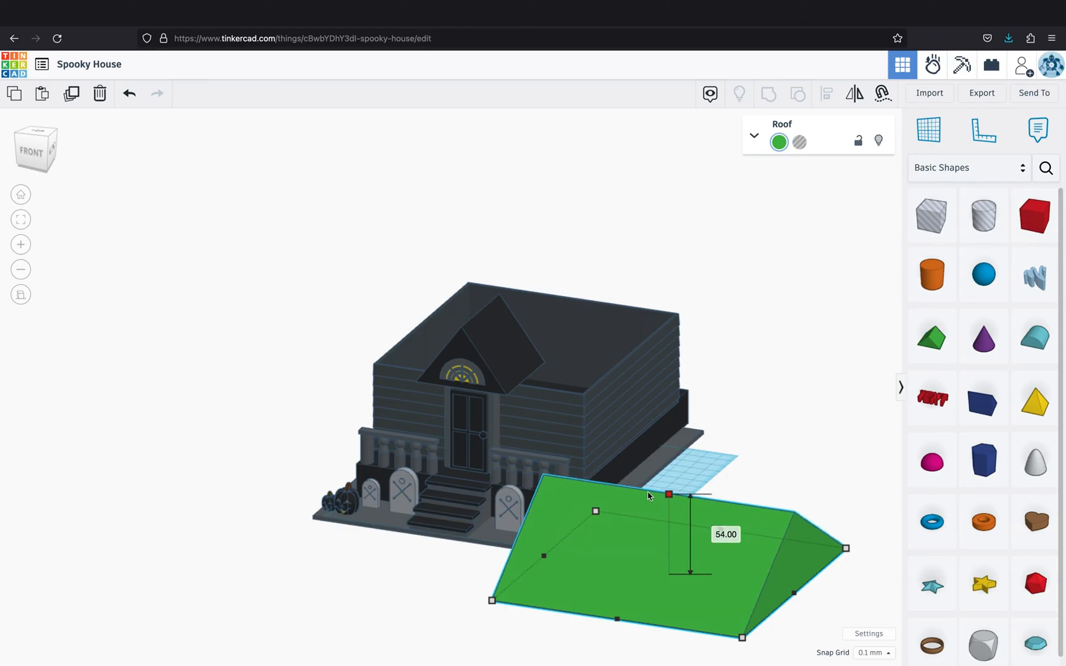
{"action": "left_click_drag", "start_coordinate": [648, 495], "coordinate": [634, 439]}
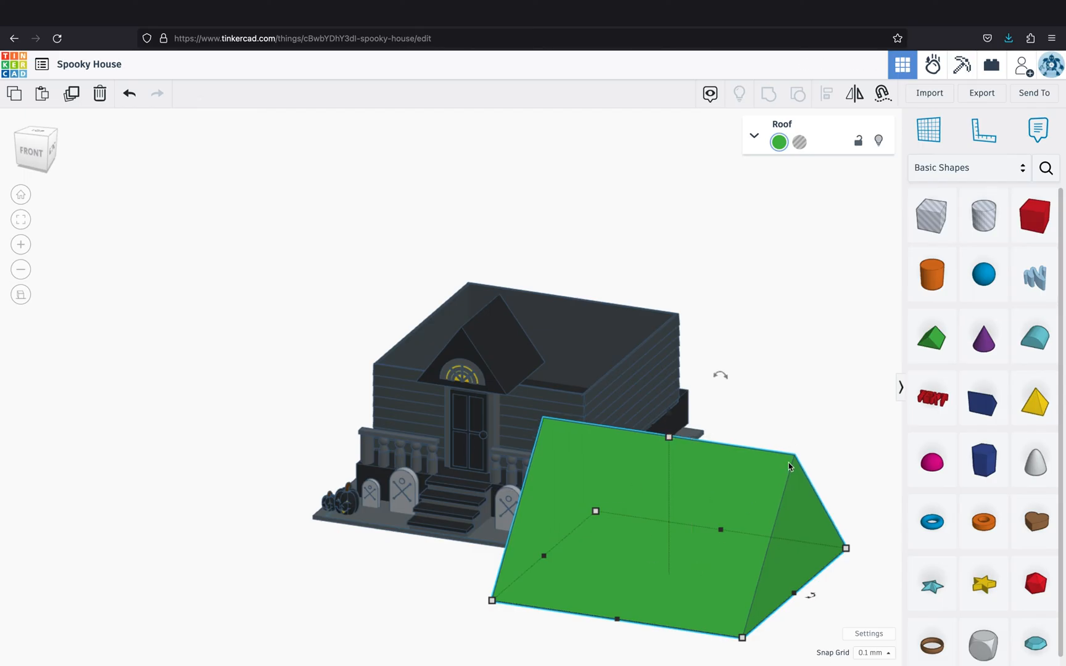
Add a box hole larger than the roof's footprint and position it over the roof's upper part
{"action": "right_click_drag", "start_coordinate": [811, 415], "coordinate": [855, 408]}
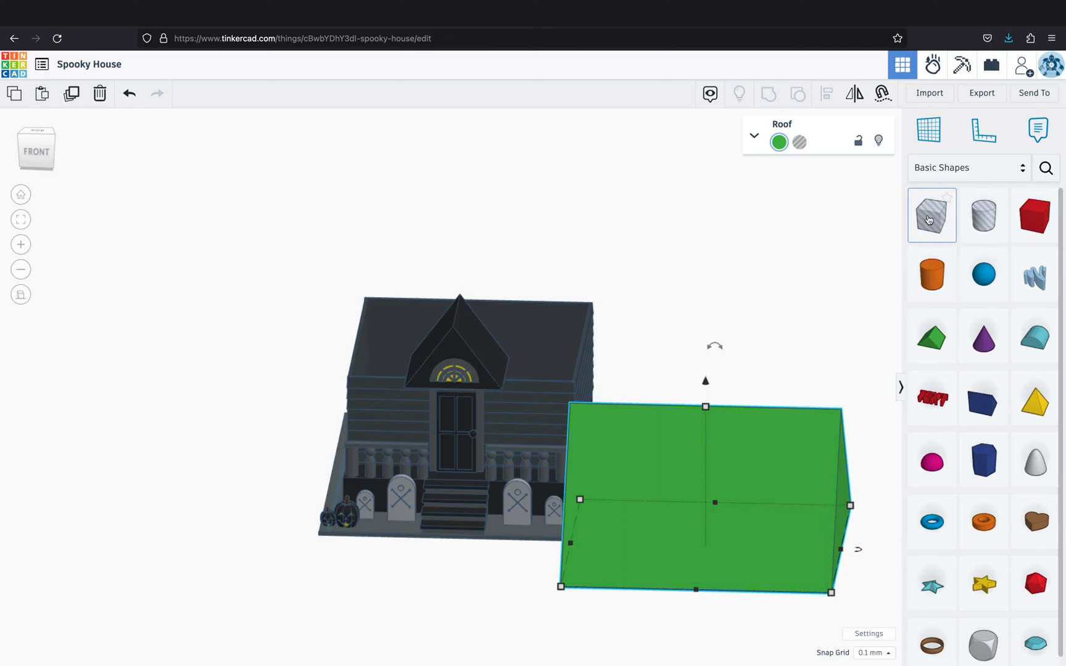
{"action": "scroll", "coordinate": [871, 514], "scroll_direction": "down", "scroll_amount": 3}
{"action": "left_click_drag", "start_coordinate": [931, 216], "coordinate": [657, 472]}
{"action": "left_click_drag", "start_coordinate": [635, 248], "coordinate": [632, 359]}
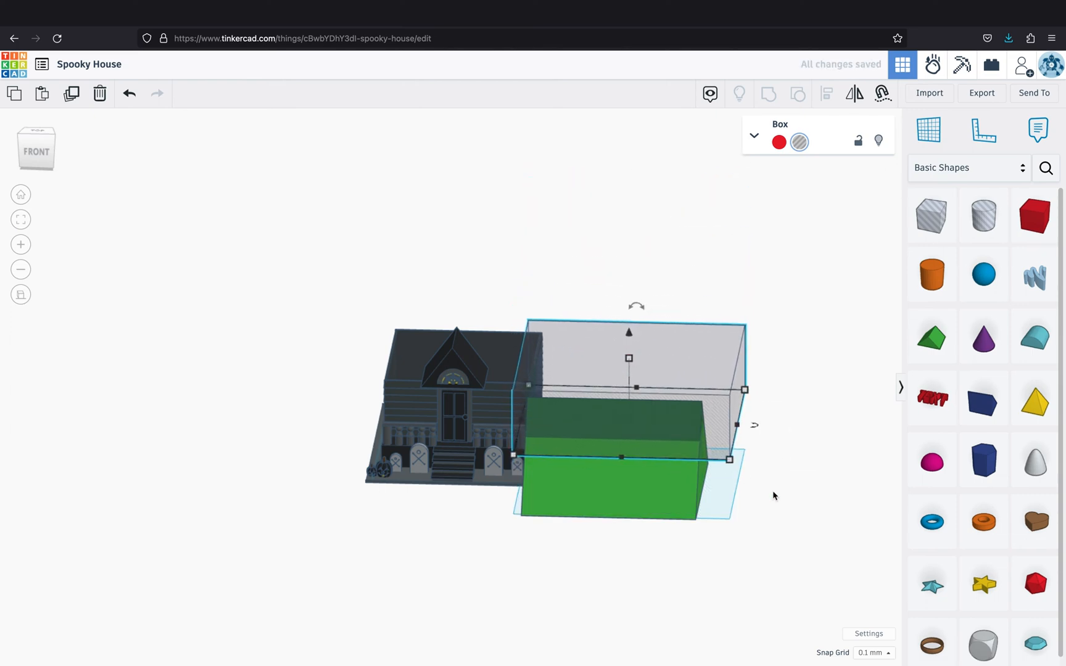
{"action": "mouse_move", "coordinate": [754, 537]}
{"action": "right_mouse_down"}
{"action": "mouse_move", "coordinate": [750, 489]}
{"action": "mouse_move", "coordinate": [742, 533]}
{"action": "right_mouse_up"}
Set the snap grid to 1.0 mm, then lower the box hole and group it with the roof to cut its peak flat
{"action": "left_click", "coordinate": [873, 652]}
{"action": "left_click", "coordinate": [871, 580]}
{"action": "scroll", "coordinate": [740, 511], "scroll_direction": "up", "scroll_amount": 4}
{"action": "key", "text": "super+Down"}
{"action": "key", "text": "super+Down"}
{"action": "key", "text": "super+Down"}
{"action": "key", "text": "super+Down"}
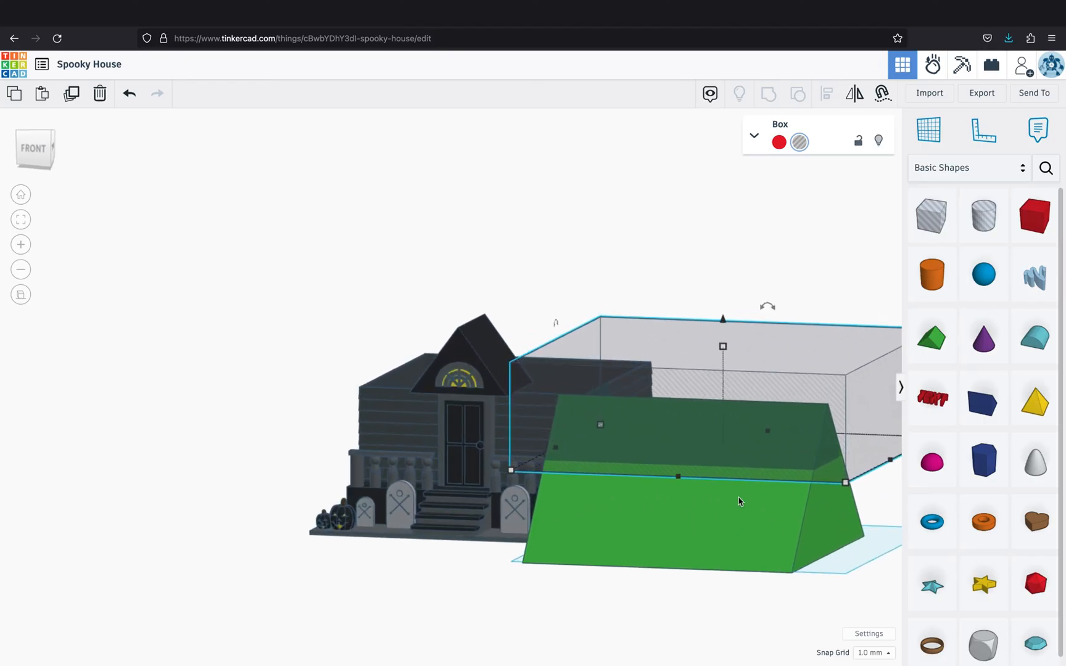
{"action": "left_click", "coordinate": [739, 513], "text": "shift"}
{"action": "left_click", "coordinate": [768, 93]}
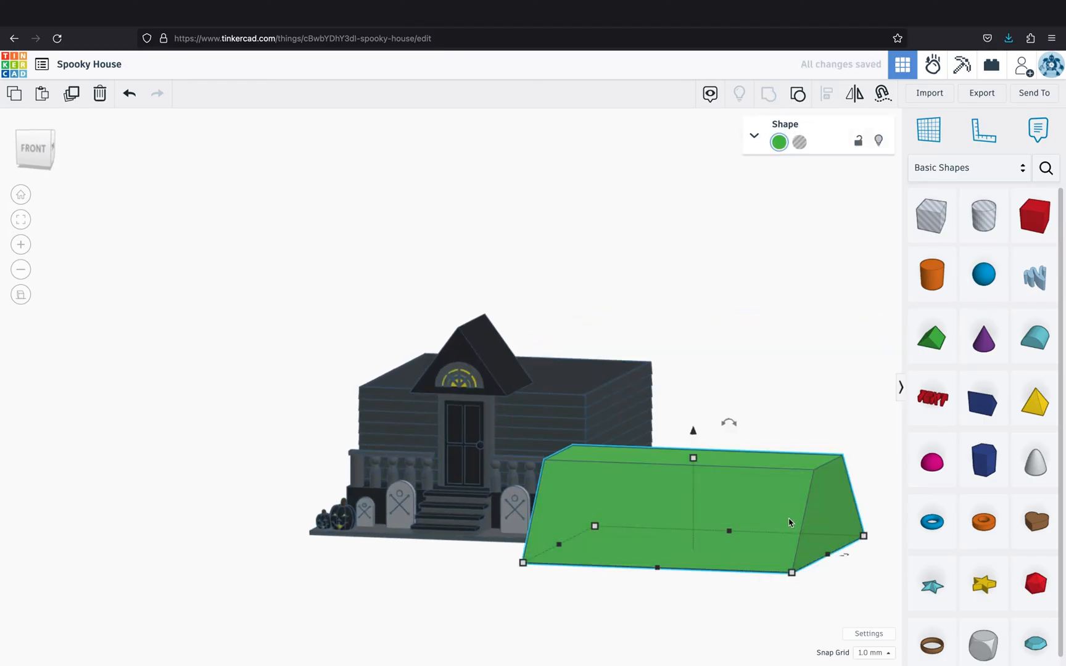
Recolour the flat-topped roof dark grey
{"action": "right_click_drag", "start_coordinate": [787, 520], "coordinate": [790, 468]}
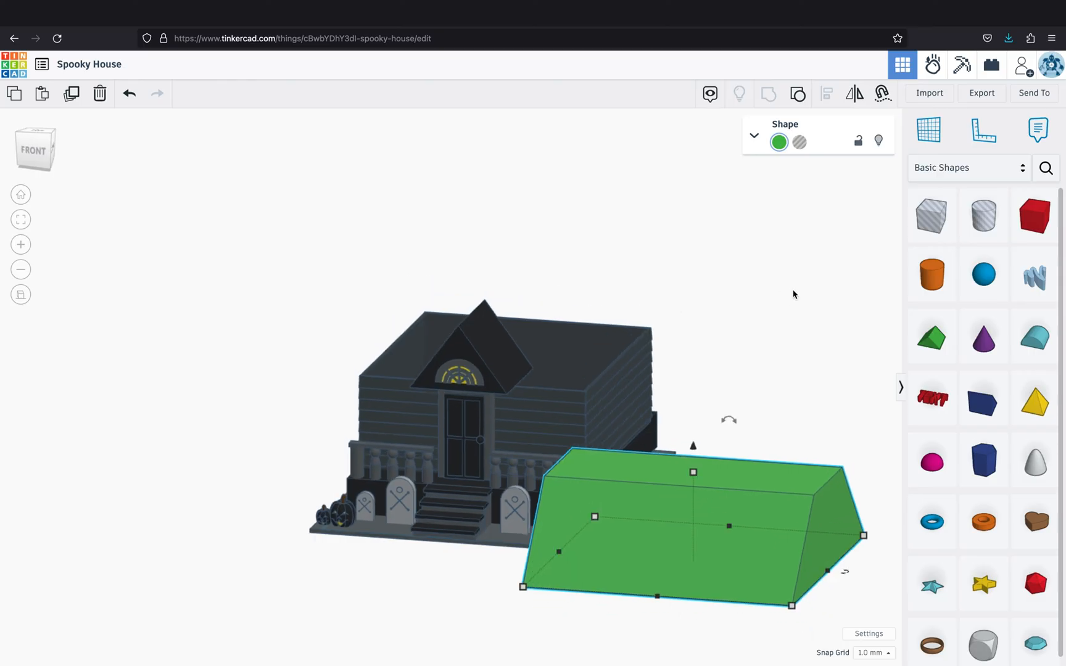
{"action": "left_click", "coordinate": [34, 150]}
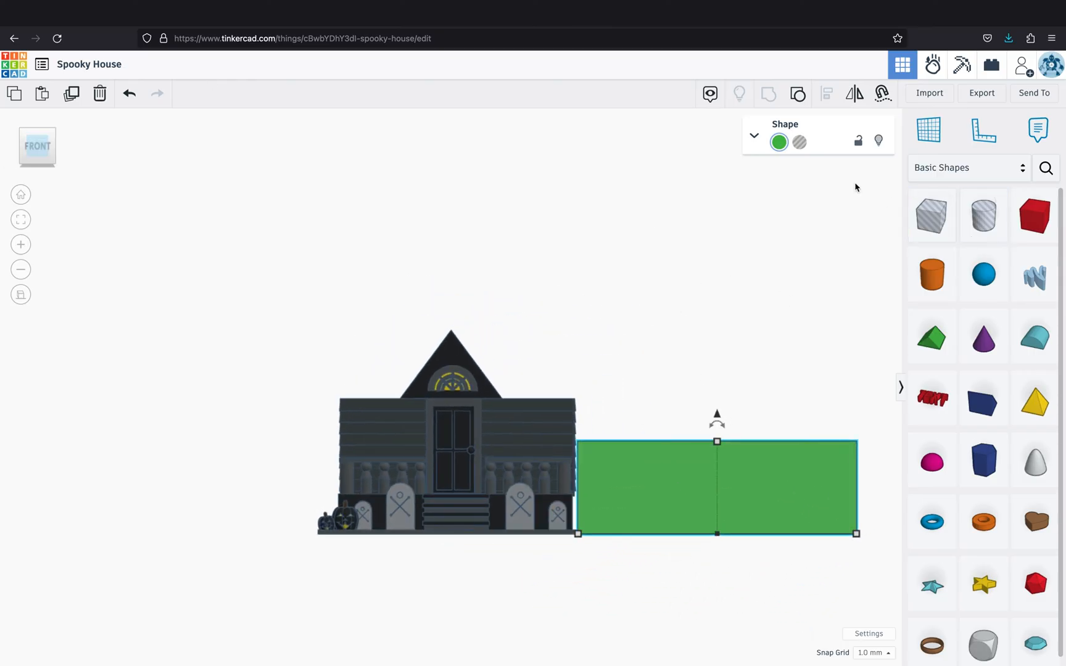
{"action": "left_click", "coordinate": [779, 142]}
{"action": "left_click", "coordinate": [909, 237]}
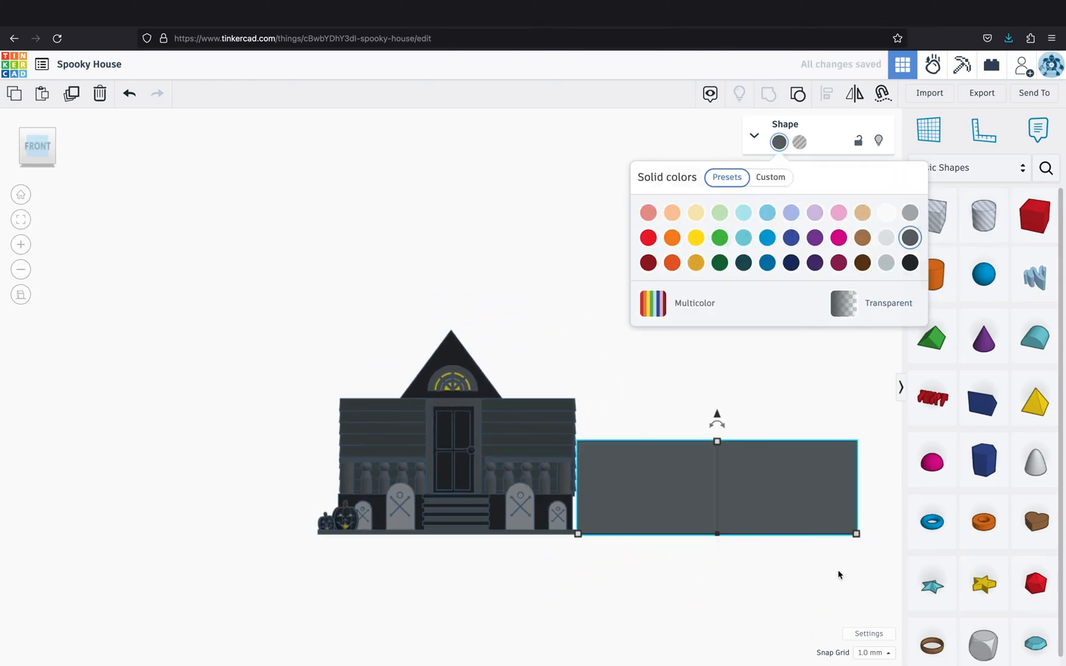
Add a large, tall box hole overlapping the end of the grey roof farthest from the house and shift it forward across the roof's depth
{"action": "scroll", "coordinate": [838, 574], "scroll_direction": "down", "scroll_amount": 2}
{"action": "right_click_drag", "start_coordinate": [763, 364], "coordinate": [765, 419]}
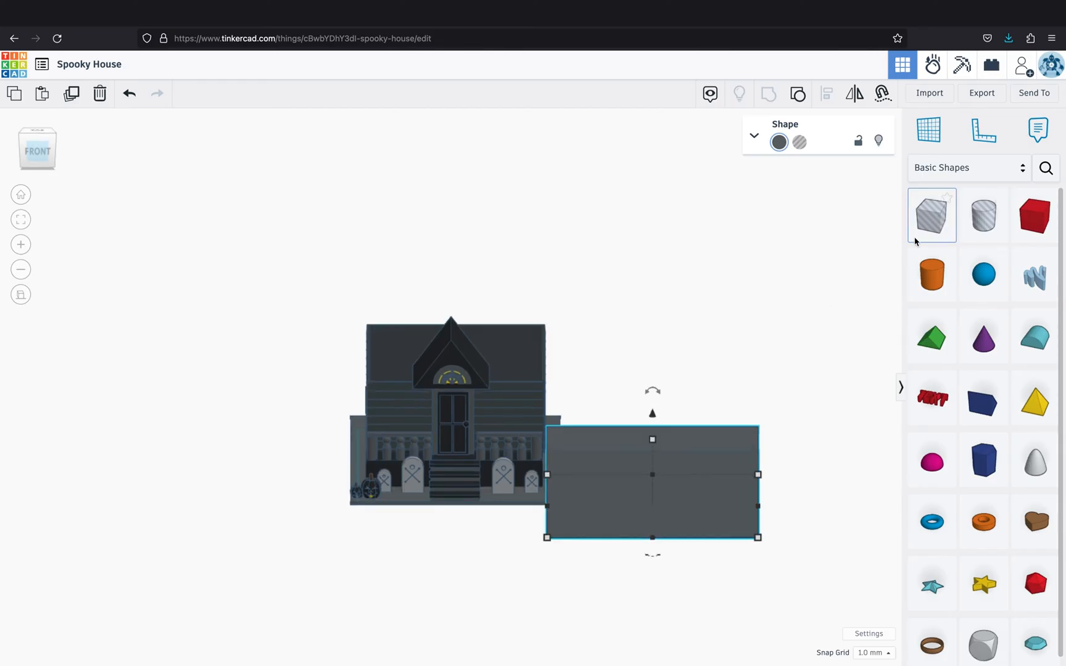
{"action": "left_click_drag", "start_coordinate": [915, 241], "coordinate": [816, 528]}
{"action": "right_click_drag", "start_coordinate": [791, 538], "coordinate": [762, 510]}
{"action": "key", "text": "Down"}
{"action": "key", "text": "Down"}
{"action": "key", "text": "Down"}
{"action": "key", "text": "Down"}
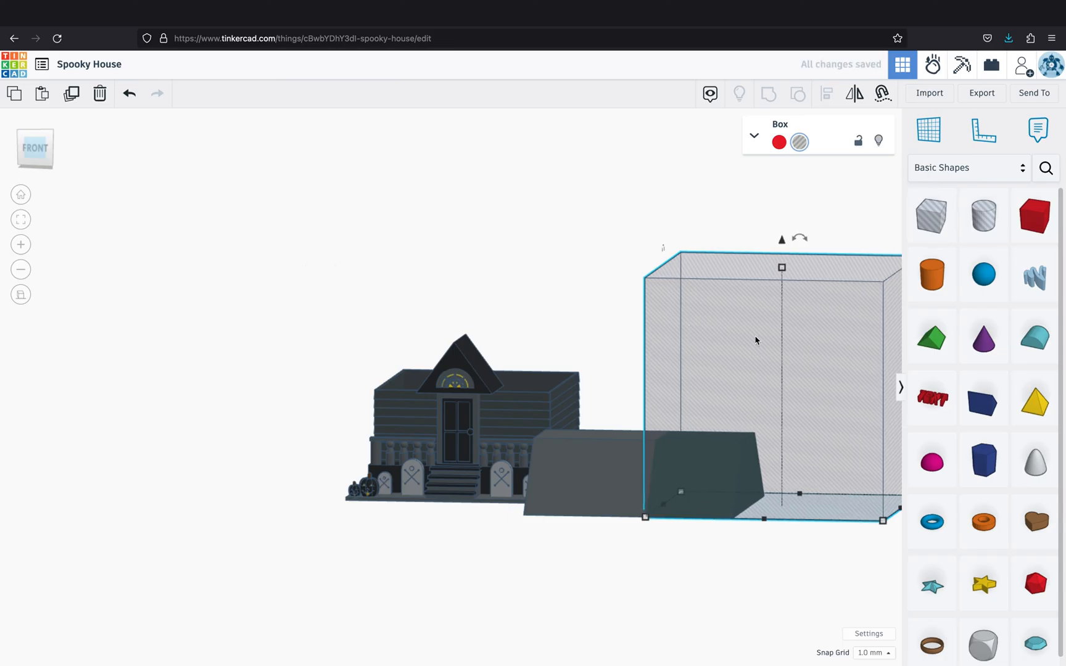
Tilt the box hole in the front plane and shift it outward until its slanted face meets the roof's bottom outer corner
{"action": "left_click_drag", "start_coordinate": [799, 237], "coordinate": [714, 183]}
{"action": "left_click", "coordinate": [35, 148]}
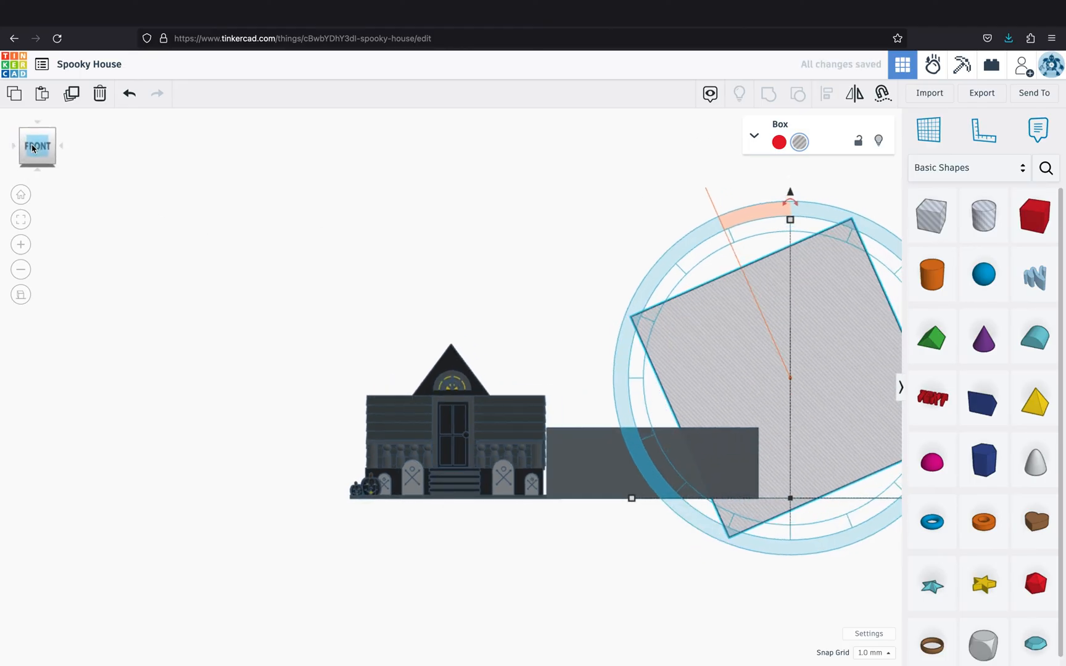
{"action": "key", "text": "Right"}
{"action": "key", "text": "Right"}
{"action": "key", "text": "Right"}
{"action": "key", "text": "Right"}
{"action": "key", "text": "Right"}
{"action": "key", "text": "Right"}
{"action": "key", "text": "Right"}
{"action": "key", "text": "Right"}
{"action": "key", "text": "Right"}
{"action": "key", "text": "Right"}
{"action": "key", "text": "Right"}
{"action": "key", "text": "Right"}
{"action": "key", "text": "Right"}
{"action": "key", "text": "Right"}
{"action": "key", "text": "Right"}
{"action": "key", "text": "Right"}
{"action": "key", "text": "Right"}
{"action": "key", "text": "Right"}
{"action": "key", "text": "Right"}
{"action": "key", "text": "Right"}
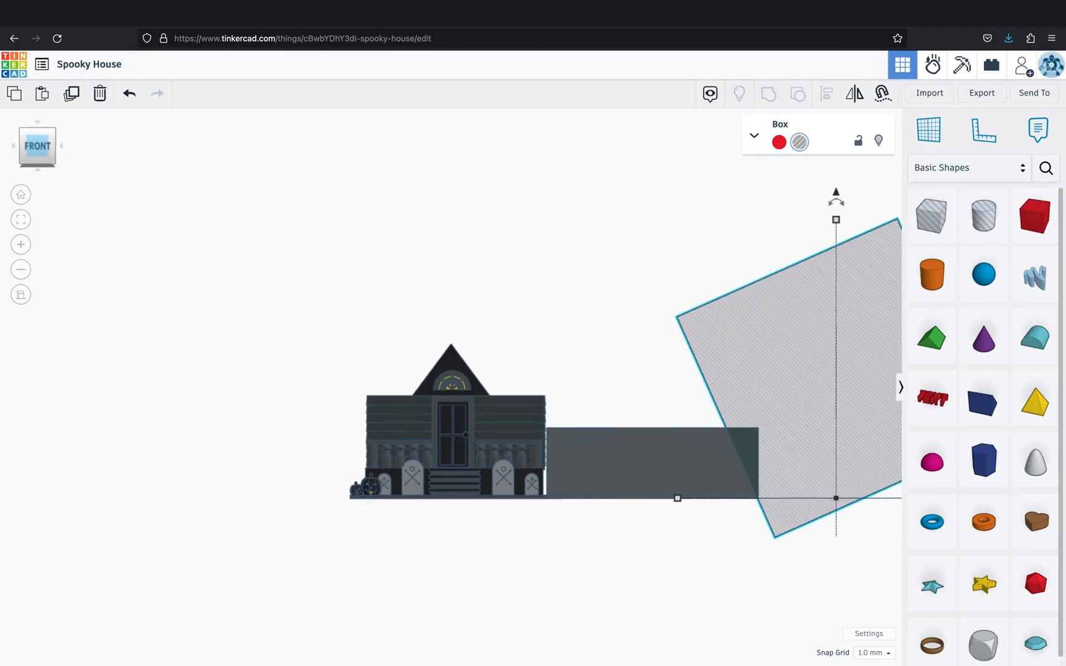
Duplicate the tilted box hole, shift the copy towards the roof's opposite end, and mirror it sideways
{"action": "key", "text": "ctrl+d"}
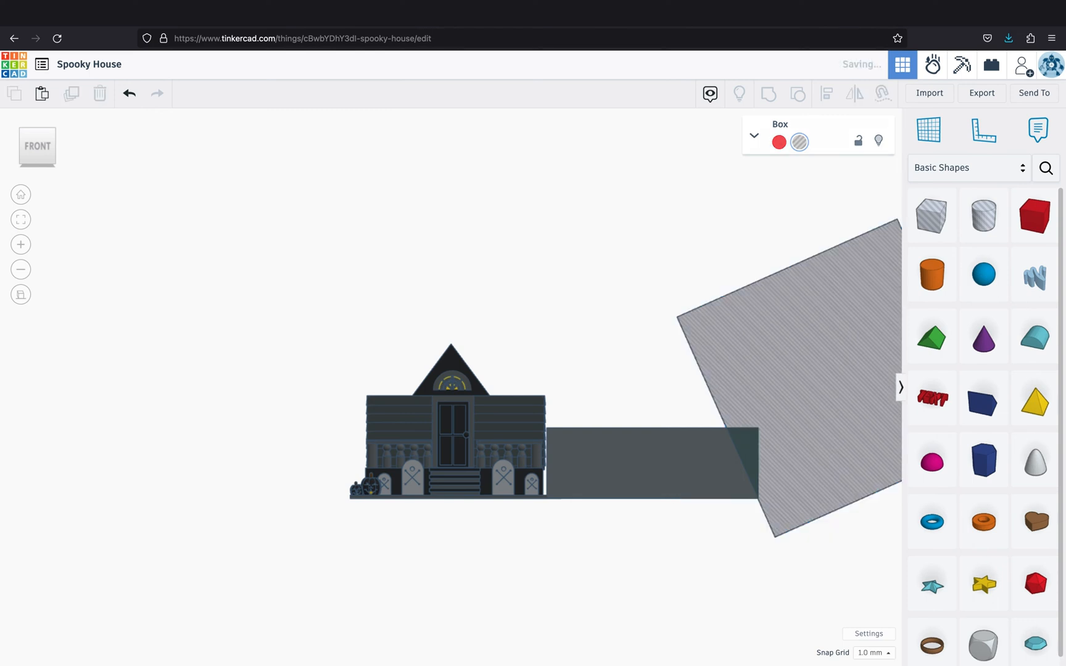
{"action": "key", "text": "Left"}
{"action": "key", "text": "Left"}
{"action": "key", "text": "Left"}
{"action": "key", "text": "Left"}
{"action": "key", "text": "Left"}
{"action": "key", "text": "Left"}
{"action": "key", "text": "Left"}
{"action": "key", "text": "Left"}
{"action": "key", "text": "Left"}
{"action": "key", "text": "Left"}
{"action": "key", "text": "Left"}
{"action": "key", "text": "Left"}
{"action": "key", "text": "Left"}
{"action": "key", "text": "Left"}
{"action": "key", "text": "Left"}
{"action": "key", "text": "Left"}
{"action": "key", "text": "Left"}
{"action": "key", "text": "Left"}
{"action": "key", "text": "Left"}
{"action": "key", "text": "Left"}
{"action": "key", "text": "Left"}
{"action": "key", "text": "Left"}
{"action": "key", "text": "Left"}
{"action": "key", "text": "Left"}
{"action": "key", "text": "Left"}
{"action": "key", "text": "Left"}
{"action": "key", "text": "Left"}
{"action": "key", "text": "Left"}
{"action": "key", "text": "Left"}
{"action": "key", "text": "Left"}
{"action": "key", "text": "Left"}
{"action": "key", "text": "Left"}
{"action": "key", "text": "Left"}
{"action": "key", "text": "Left"}
{"action": "key", "text": "Left"}
{"action": "key", "text": "Left"}
{"action": "key", "text": "Left"}
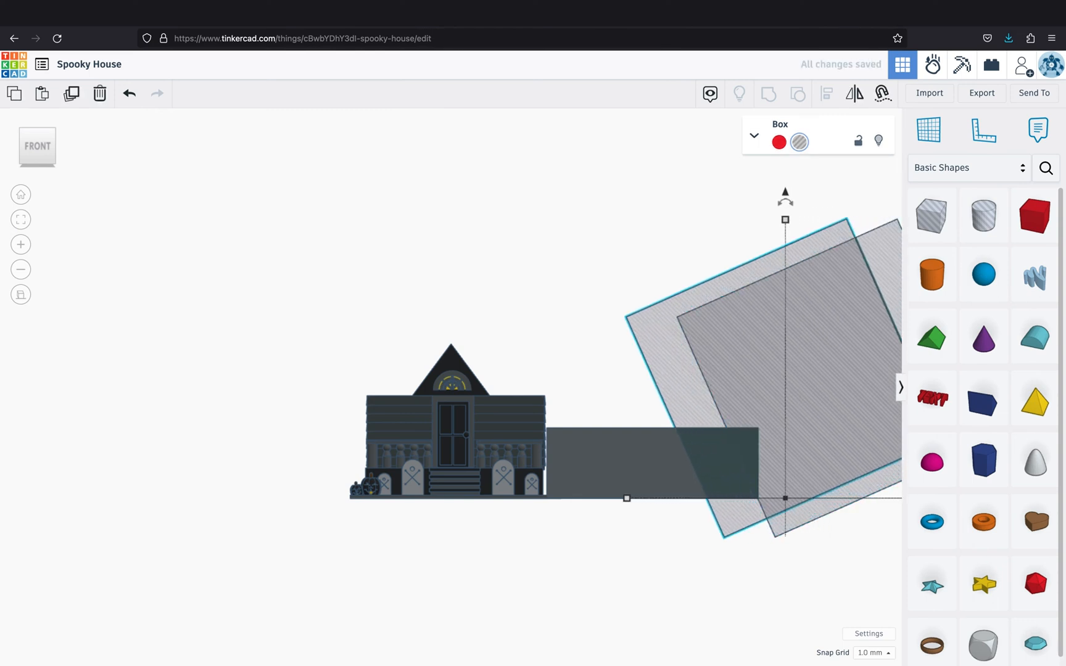
{"action": "key", "text": "Left"}
{"action": "key", "text": "Left"}
{"action": "key", "text": "Left"}
{"action": "key", "text": "Left"}
{"action": "key", "text": "Left"}
{"action": "key", "text": "Left"}
{"action": "key", "text": "Left"}
{"action": "key", "text": "Left"}
{"action": "key", "text": "Left"}
{"action": "key", "text": "Left"}
{"action": "key", "text": "Left"}
{"action": "key", "text": "Left"}
{"action": "key", "text": "Left"}
{"action": "key", "text": "Left"}
{"action": "key", "text": "Left"}
{"action": "key", "text": "Left"}
{"action": "key", "text": "Left"}
{"action": "key", "text": "Left"}
{"action": "key", "text": "Left"}
{"action": "key", "text": "Left"}
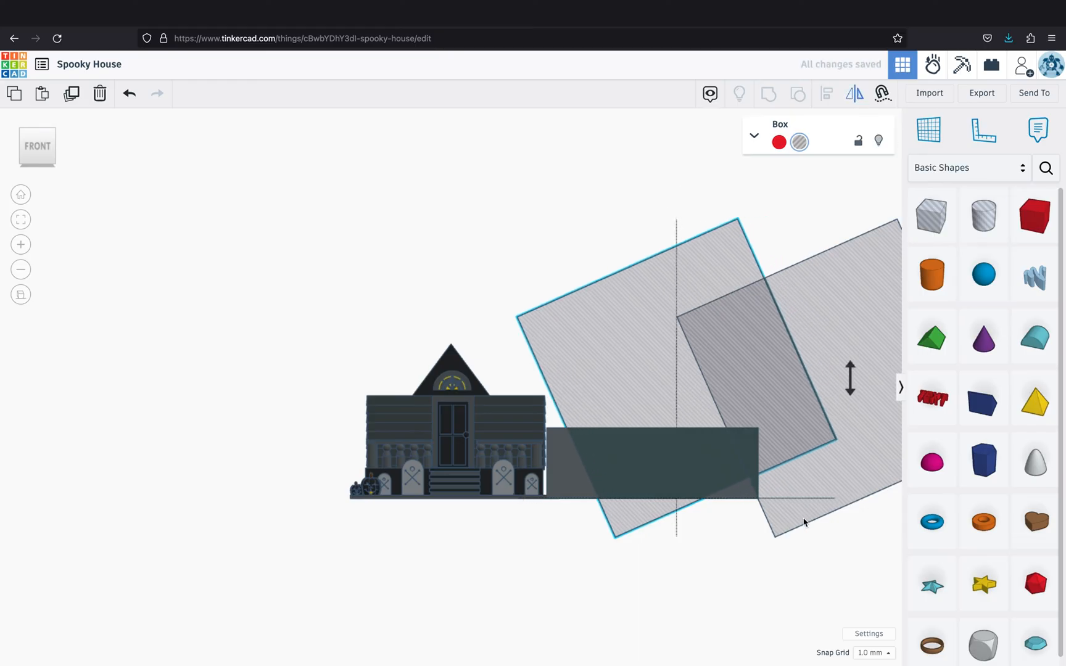
{"action": "right_click_drag", "start_coordinate": [803, 522], "coordinate": [805, 543]}
{"action": "right_click_drag", "start_coordinate": [713, 536], "coordinate": [661, 578]}
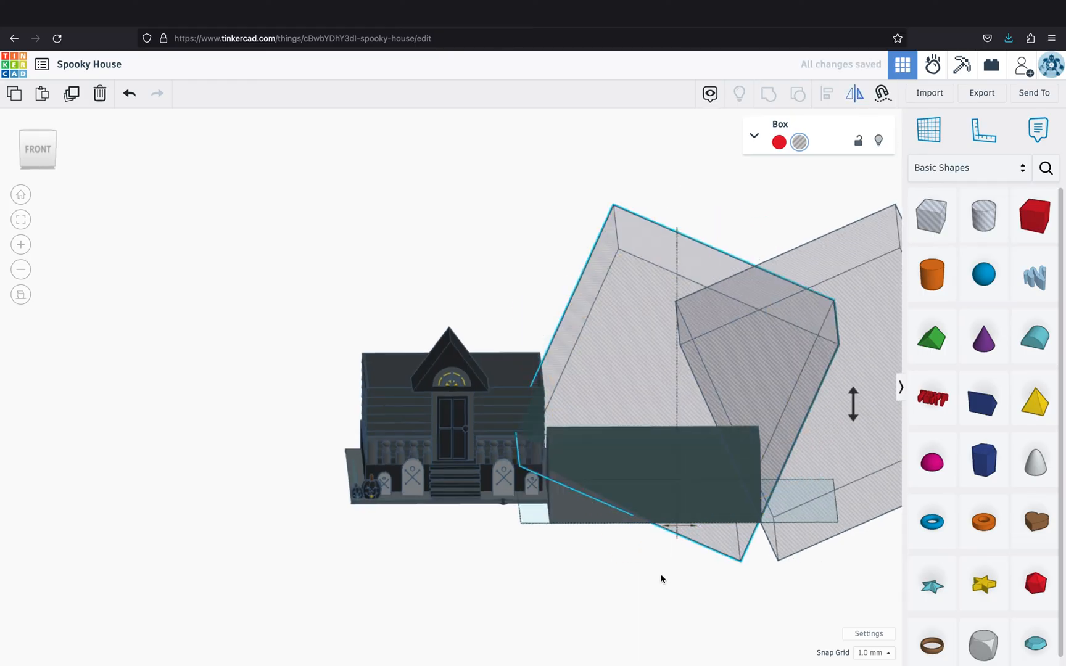
Shift the mirrored box hole sideways towards the house until its slanted face meets the roof's bottom corner on the house side
{"action": "key", "text": "Left"}
{"action": "key", "text": "Left"}
{"action": "key", "text": "Left"}
{"action": "key", "text": "Left"}
{"action": "key", "text": "Left"}
{"action": "key", "text": "Left"}
{"action": "key", "text": "Left"}
{"action": "key", "text": "Left"}
{"action": "key", "text": "Left"}
{"action": "key", "text": "Left"}
{"action": "key", "text": "Left"}
{"action": "key", "text": "Left"}
{"action": "key", "text": "Left"}
{"action": "key", "text": "Left"}
{"action": "key", "text": "Left"}
{"action": "key", "text": "Left"}
{"action": "key", "text": "Left"}
{"action": "key", "text": "Left"}
{"action": "key", "text": "Left"}
{"action": "key", "text": "Left"}
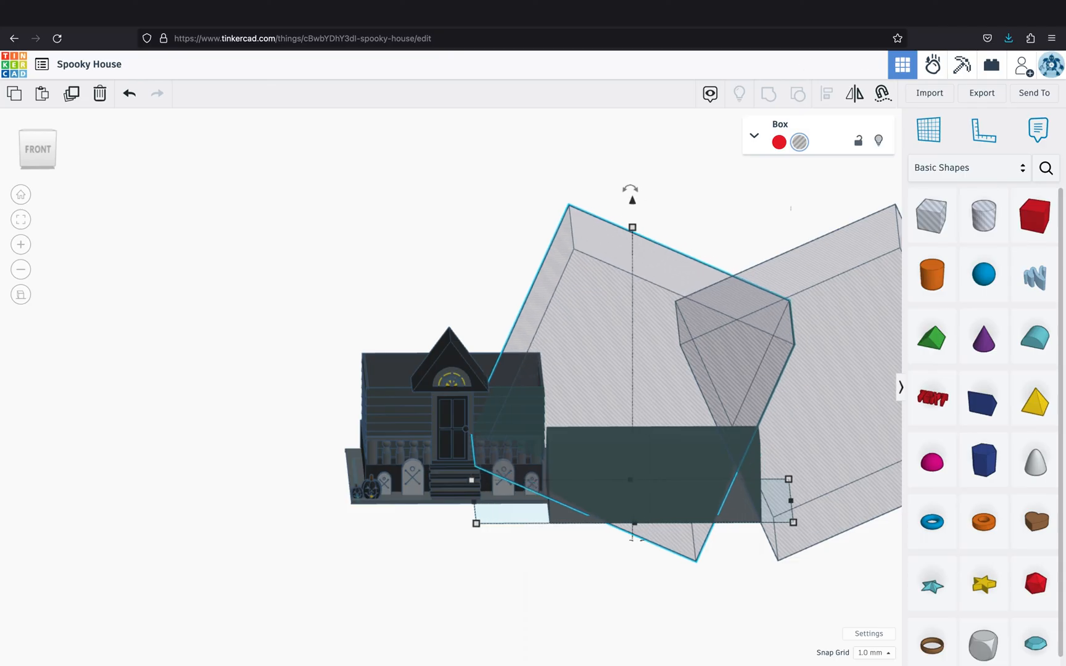
{"action": "left_click", "coordinate": [37, 146]}
{"action": "key", "text": "Left"}
{"action": "key", "text": "Left"}
{"action": "key", "text": "Left"}
{"action": "key", "text": "Left"}
{"action": "key", "text": "Left"}
{"action": "key", "text": "Left"}
{"action": "key", "text": "Left"}
{"action": "key", "text": "Left"}
{"action": "key", "text": "Left"}
{"action": "key", "text": "Left"}
{"action": "key", "text": "Left"}
{"action": "key", "text": "Left"}
{"action": "key", "text": "Left"}
{"action": "key", "text": "Left"}
{"action": "key", "text": "Left"}
{"action": "key", "text": "Left"}
{"action": "key", "text": "Left"}
{"action": "key", "text": "Left"}
{"action": "key", "text": "Left"}
{"action": "key", "text": "Left"}
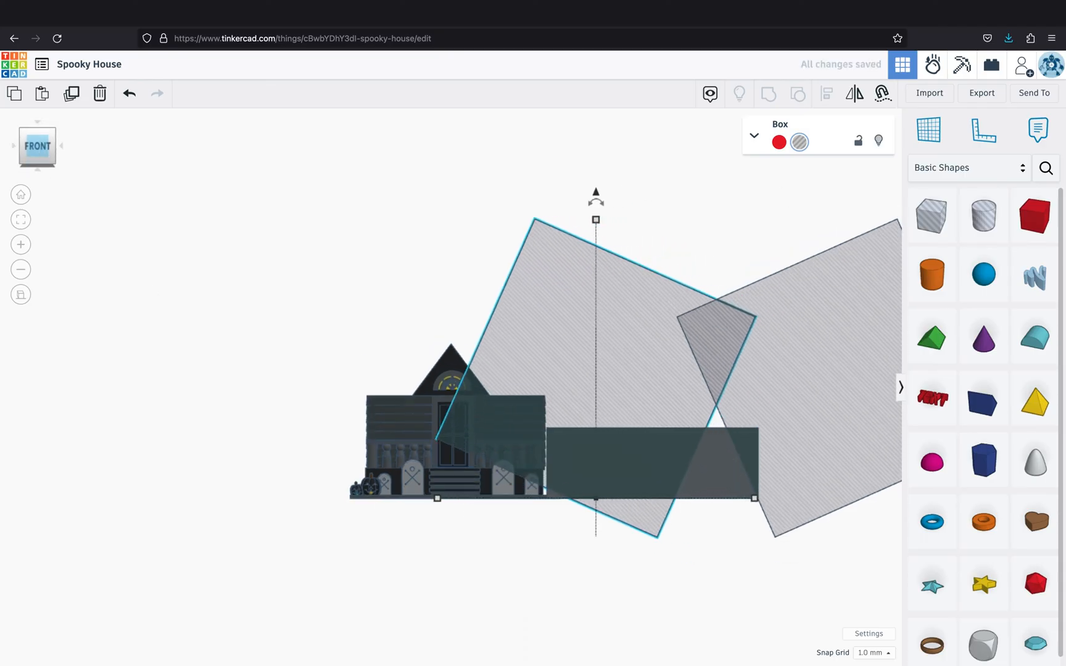
{"action": "key", "text": "Left"}
{"action": "key", "text": "Left"}
{"action": "key", "text": "Left"}
{"action": "key", "text": "Left"}
{"action": "key", "text": "Left"}
{"action": "key", "text": "Left"}
{"action": "key", "text": "Left"}
{"action": "key", "text": "Left"}
{"action": "key", "text": "Left"}
{"action": "key", "text": "Left"}
{"action": "key", "text": "Left"}
{"action": "key", "text": "Left"}
{"action": "key", "text": "Left"}
{"action": "key", "text": "Left"}
{"action": "key", "text": "Left"}
{"action": "key", "text": "Left"}
{"action": "key", "text": "Left"}
{"action": "key", "text": "Left"}
{"action": "key", "text": "Left"}
{"action": "key", "text": "Left"}
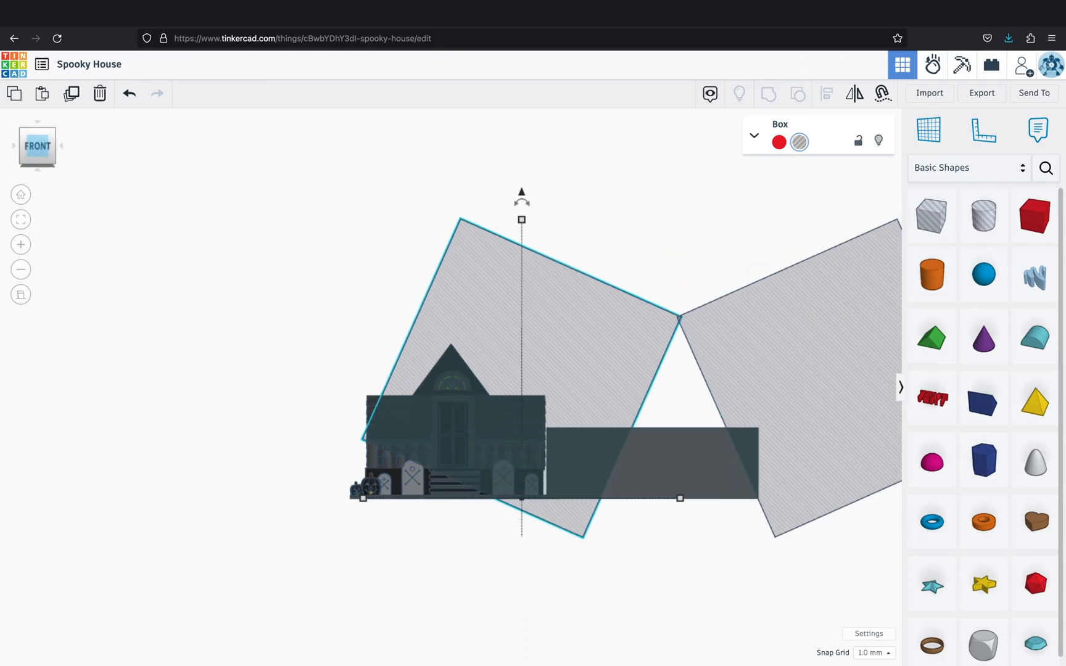
{"action": "key", "text": "Left"}
{"action": "key", "text": "Left"}
{"action": "key", "text": "Left"}
{"action": "key", "text": "Left"}
{"action": "key", "text": "Left"}
{"action": "key", "text": "Left"}
{"action": "key", "text": "Left"}
{"action": "key", "text": "Left"}
{"action": "key", "text": "Left"}
{"action": "key", "text": "Left"}
{"action": "key", "text": "Left"}
{"action": "key", "text": "Left"}
{"action": "key", "text": "Left"}
{"action": "key", "text": "Left"}
{"action": "key", "text": "Left"}
{"action": "key", "text": "Left"}
{"action": "key", "text": "Left"}
{"action": "key", "text": "Left"}
{"action": "key", "text": "Left"}
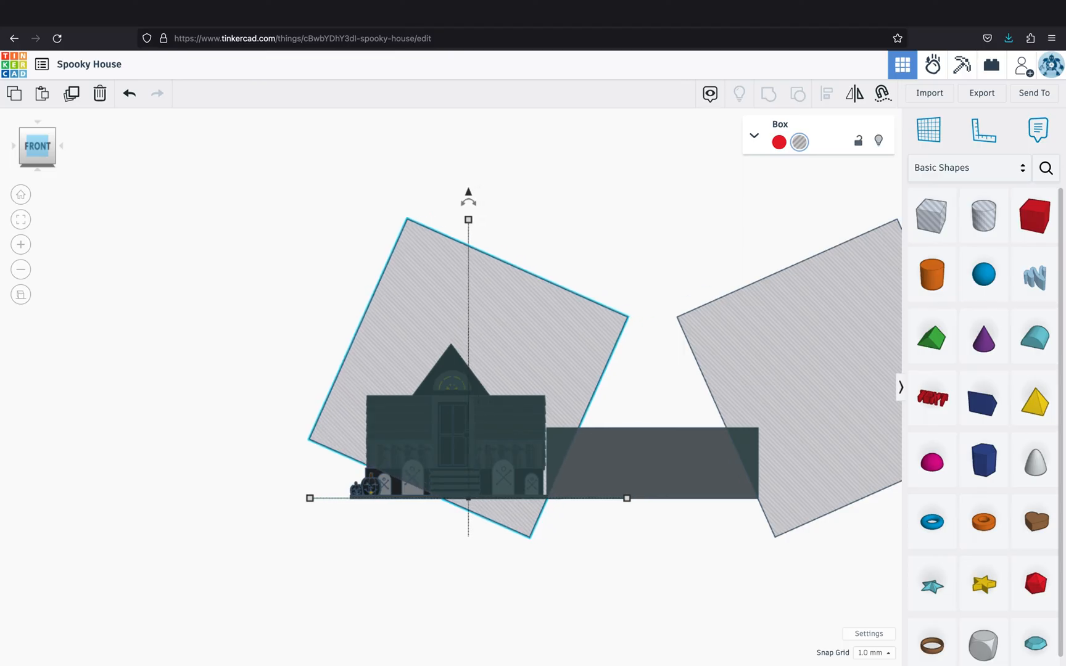
{"action": "scroll", "coordinate": [500, 437], "scroll_direction": "up", "scroll_amount": 3}
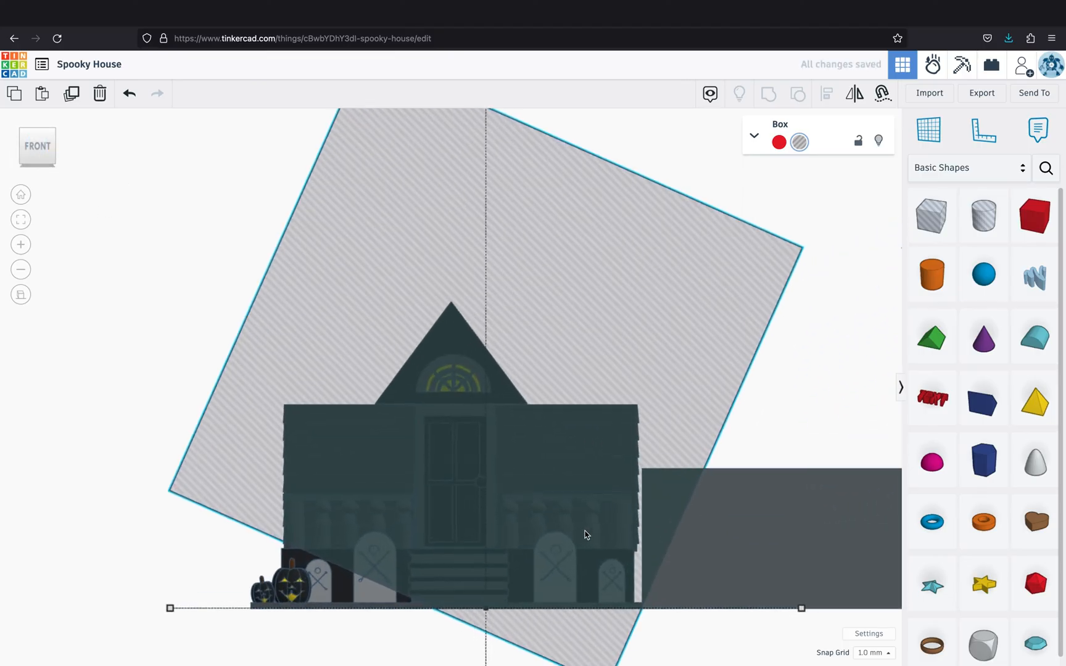
{"action": "scroll", "coordinate": [617, 549], "scroll_direction": "down", "scroll_amount": 3}
{"action": "right_click_drag", "start_coordinate": [701, 570], "coordinate": [691, 566]}
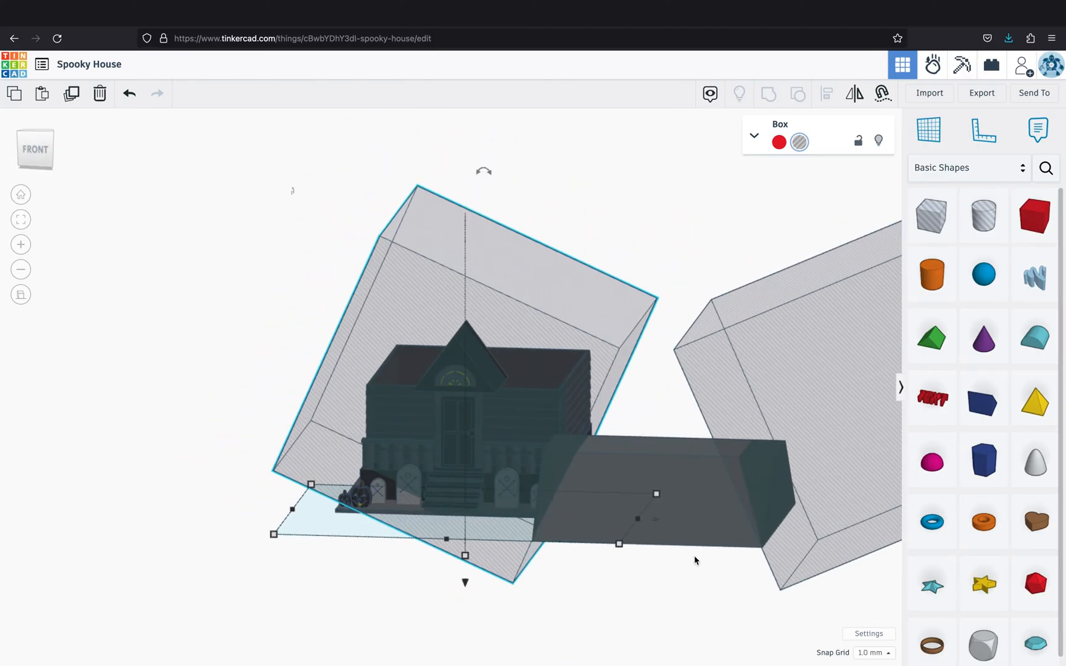
Group the grey roof with both tilted box holes to cut sloped ends on its two sides
{"action": "left_click", "coordinate": [797, 522]}
{"action": "left_click", "coordinate": [678, 488], "text": "shift"}
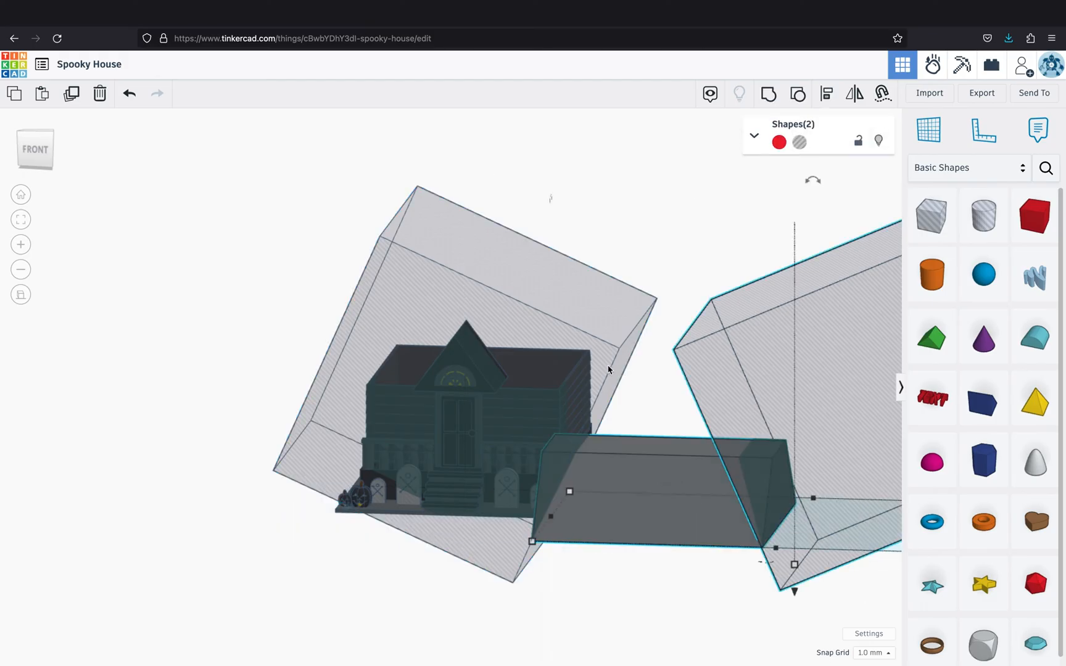
{"action": "left_click", "coordinate": [395, 259], "text": "shift"}
{"action": "key", "text": "ctrl+g"}
{"action": "right_click_drag", "start_coordinate": [781, 413], "coordinate": [692, 441]}
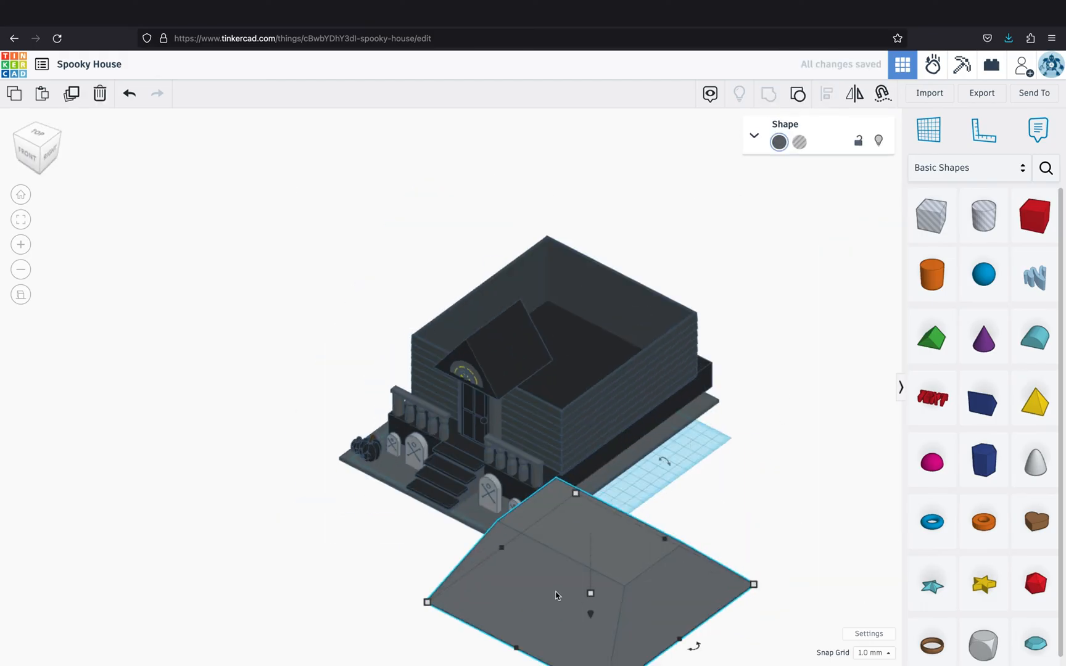
Move the sloped roof over the house, raise it to rest on the walls, and centre it over them
{"action": "left_click_drag", "start_coordinate": [557, 593], "coordinate": [535, 370]}
{"action": "right_click_drag", "start_coordinate": [568, 392], "coordinate": [547, 308]}
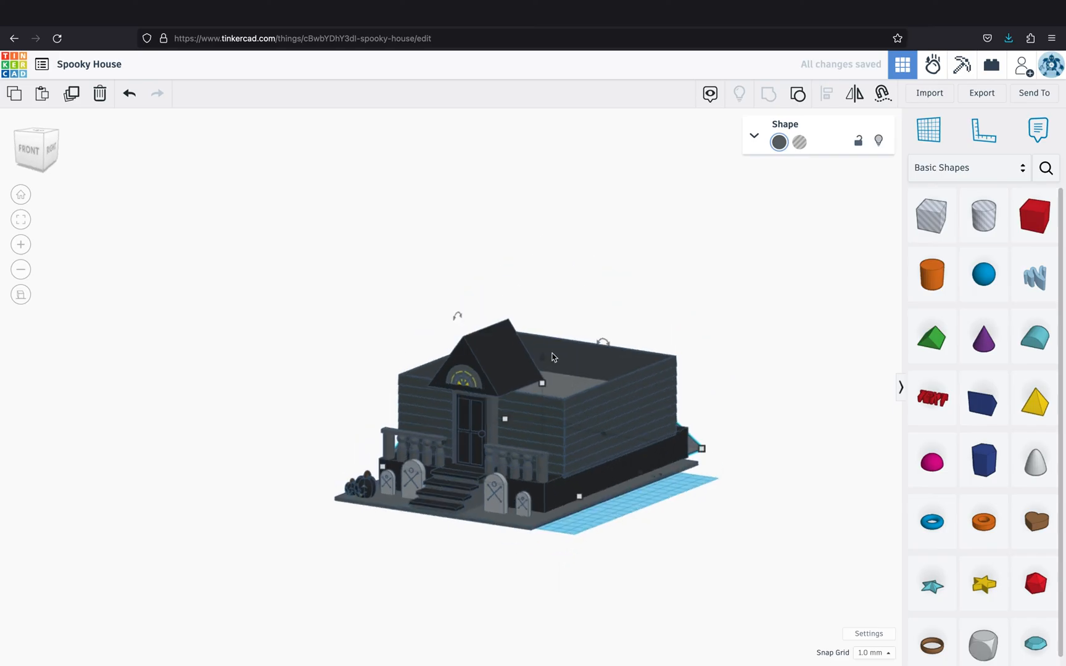
{"action": "left_click_drag", "start_coordinate": [547, 289], "coordinate": [547, 252]}
{"action": "left_click_drag", "start_coordinate": [583, 366], "coordinate": [580, 371]}
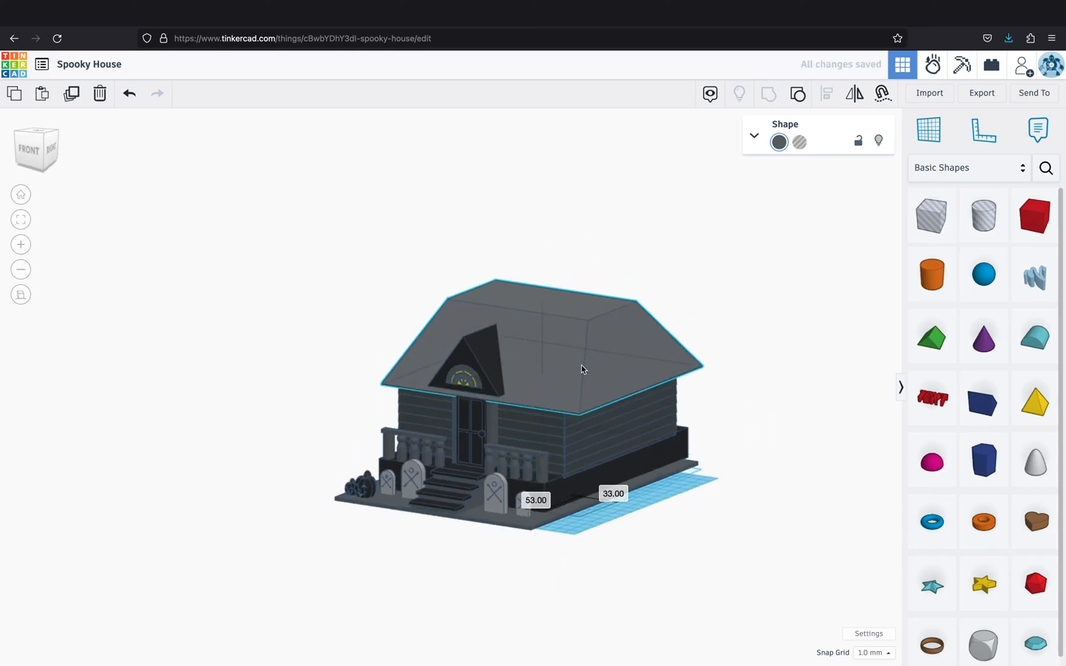
{"action": "right_click_drag", "start_coordinate": [296, 376], "coordinate": [339, 361]}
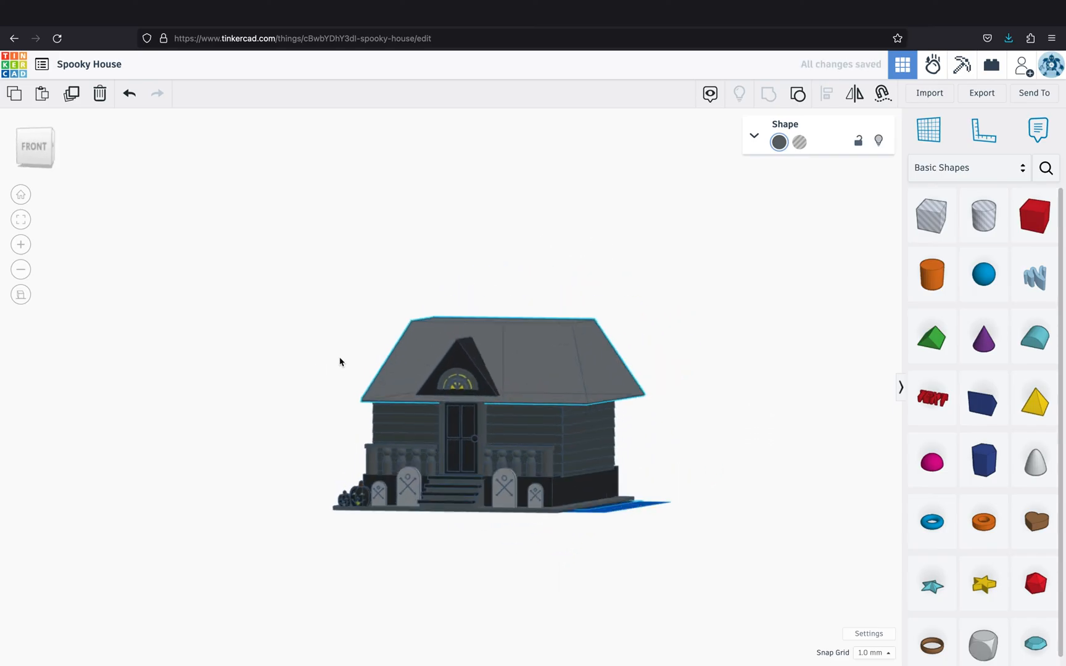
{"action": "left_click", "coordinate": [37, 146]}
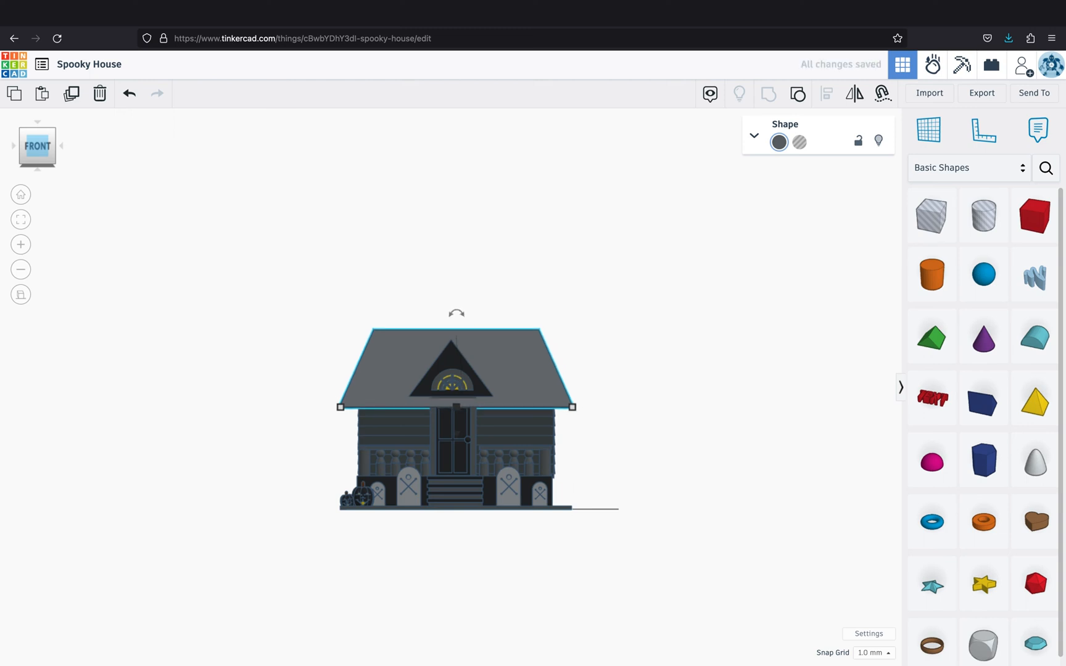
{"action": "right_click_drag", "start_coordinate": [590, 380], "coordinate": [555, 488]}
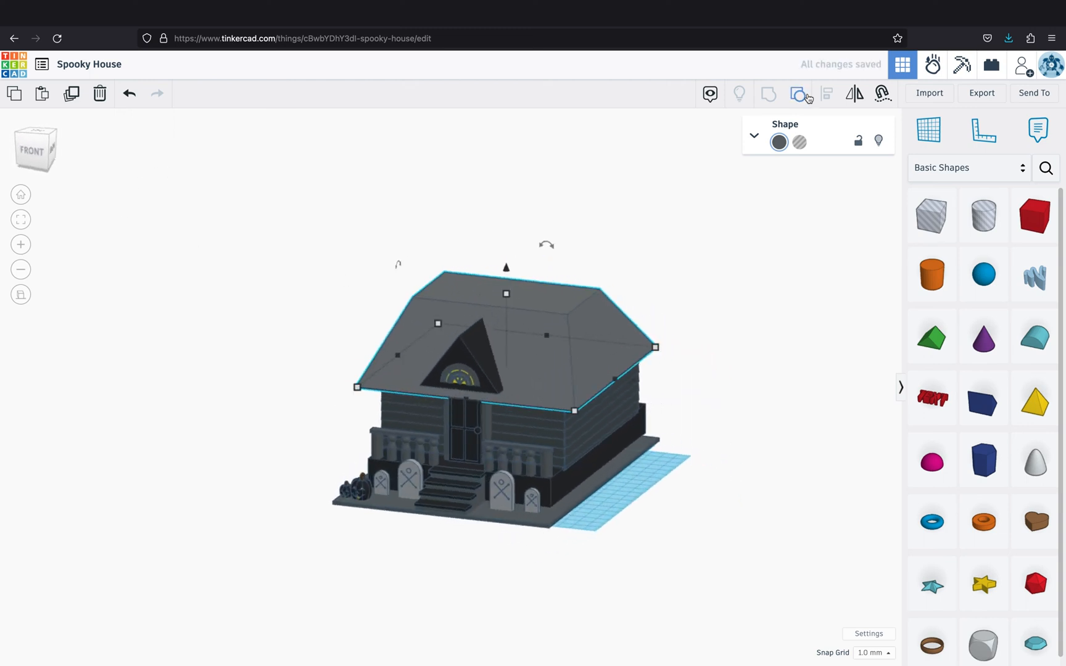
Recolour the main roof to the custom dark grey 3d4143
{"action": "left_click", "coordinate": [779, 142]}
{"action": "left_click", "coordinate": [775, 177]}
{"action": "left_click_drag", "start_coordinate": [676, 282], "coordinate": [675, 288]}
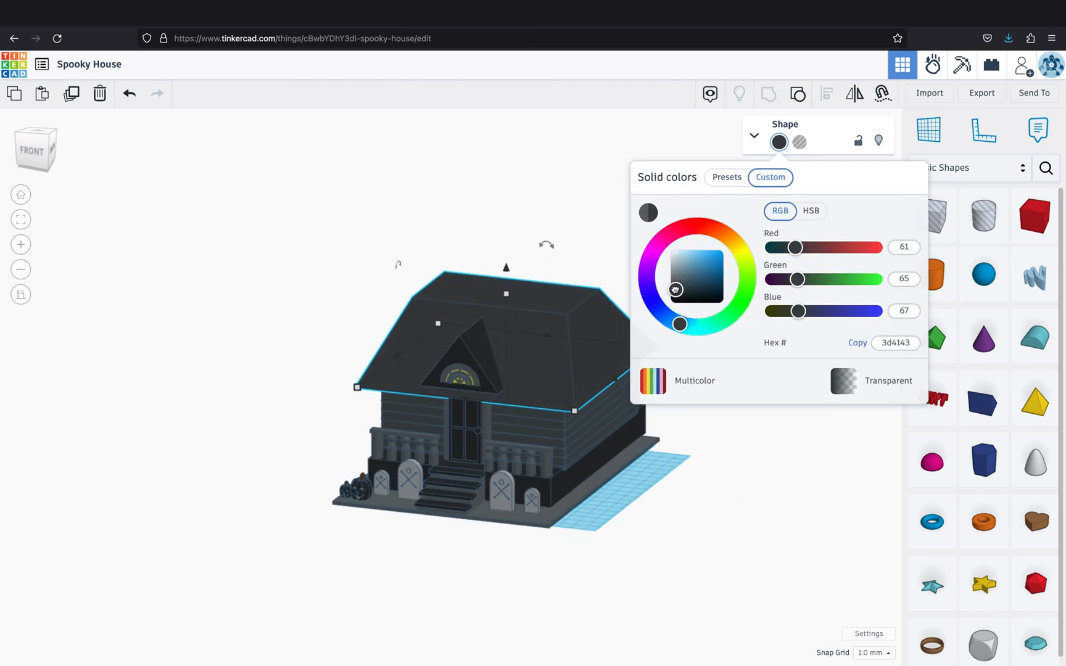
{"action": "left_click", "coordinate": [333, 422]}
Examine how the main roof meets the gable and door frame from the front, the right side and below
{"action": "scroll", "coordinate": [697, 530], "scroll_direction": "up", "scroll_amount": 3}
{"action": "right_click_drag", "start_coordinate": [773, 562], "coordinate": [740, 524]}
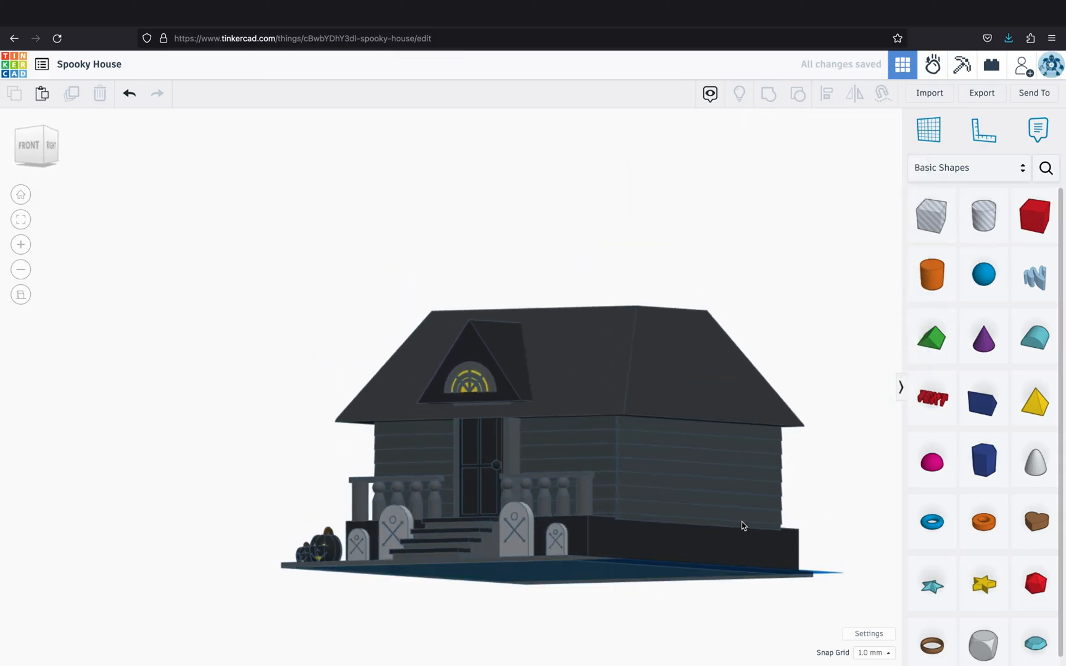
{"action": "scroll", "coordinate": [554, 511], "scroll_direction": "up", "scroll_amount": 5}
{"action": "right_click_drag", "start_coordinate": [571, 500], "coordinate": [550, 497]}
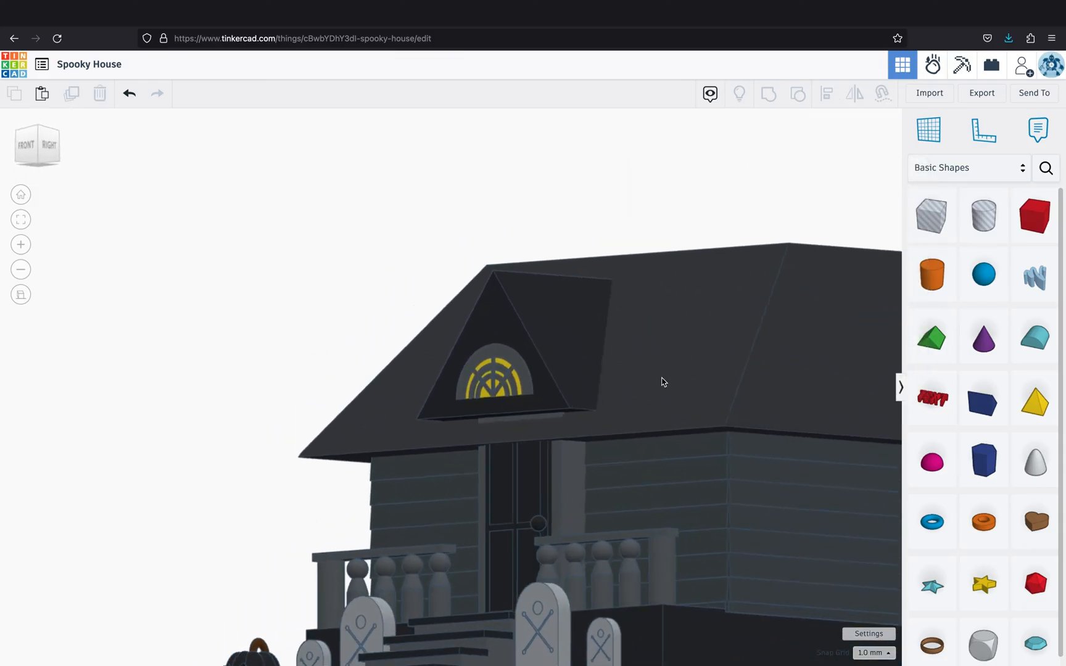
{"action": "left_click", "coordinate": [663, 380]}
{"action": "right_click_drag", "start_coordinate": [624, 424], "coordinate": [578, 435]}
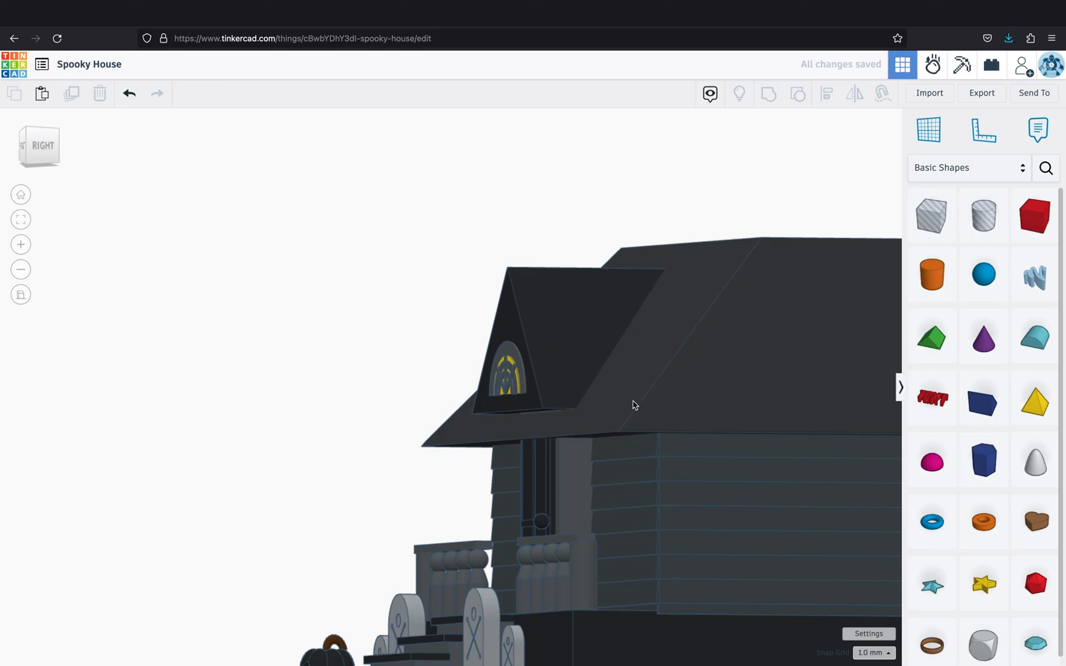
{"action": "right_click_drag", "start_coordinate": [630, 400], "coordinate": [580, 446]}
{"action": "left_click", "coordinate": [466, 433]}
{"action": "right_click_drag", "start_coordinate": [466, 433], "coordinate": [621, 437]}
{"action": "scroll", "coordinate": [620, 437], "scroll_direction": "down", "scroll_amount": 2}
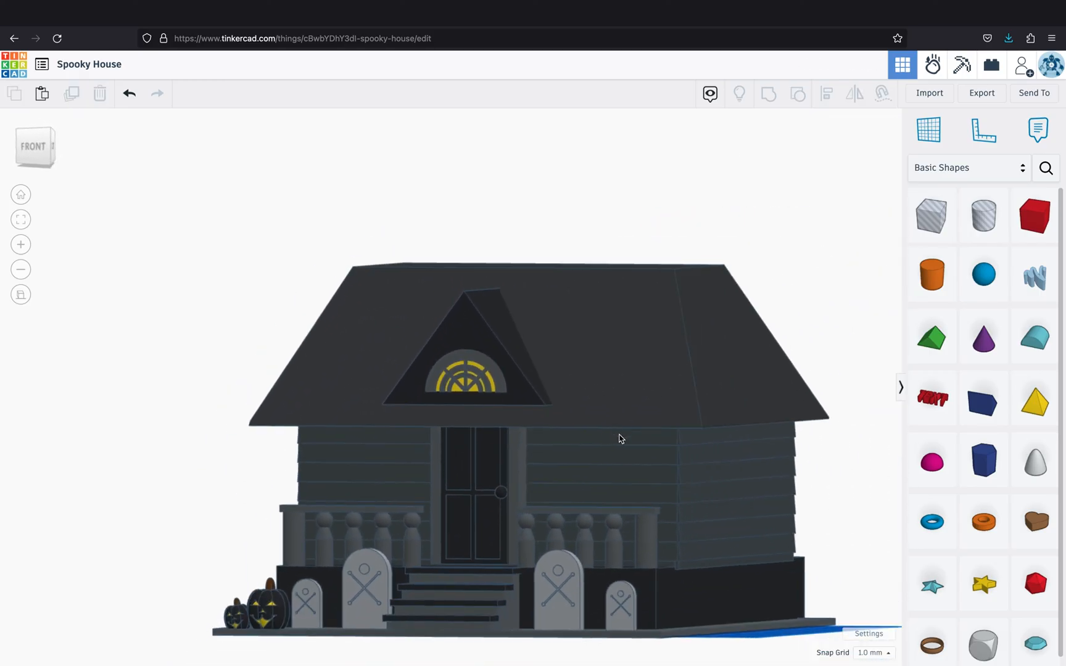
{"action": "scroll", "coordinate": [537, 457], "scroll_direction": "up", "scroll_amount": 2}
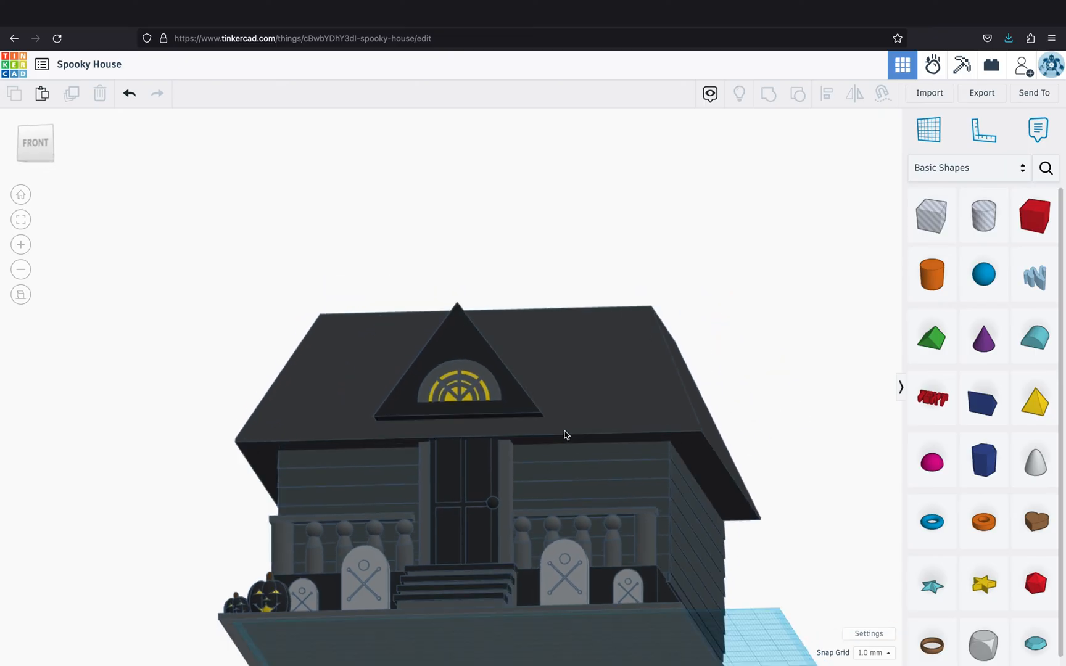
Raise the main roof about 4 mm to uncover the top of the door frame
{"action": "left_click", "coordinate": [581, 397]}
{"action": "key", "text": "ctrl+Up"}
{"action": "key", "text": "ctrl+Up"}
{"action": "key", "text": "ctrl+Up"}
{"action": "key", "text": "ctrl+Up"}
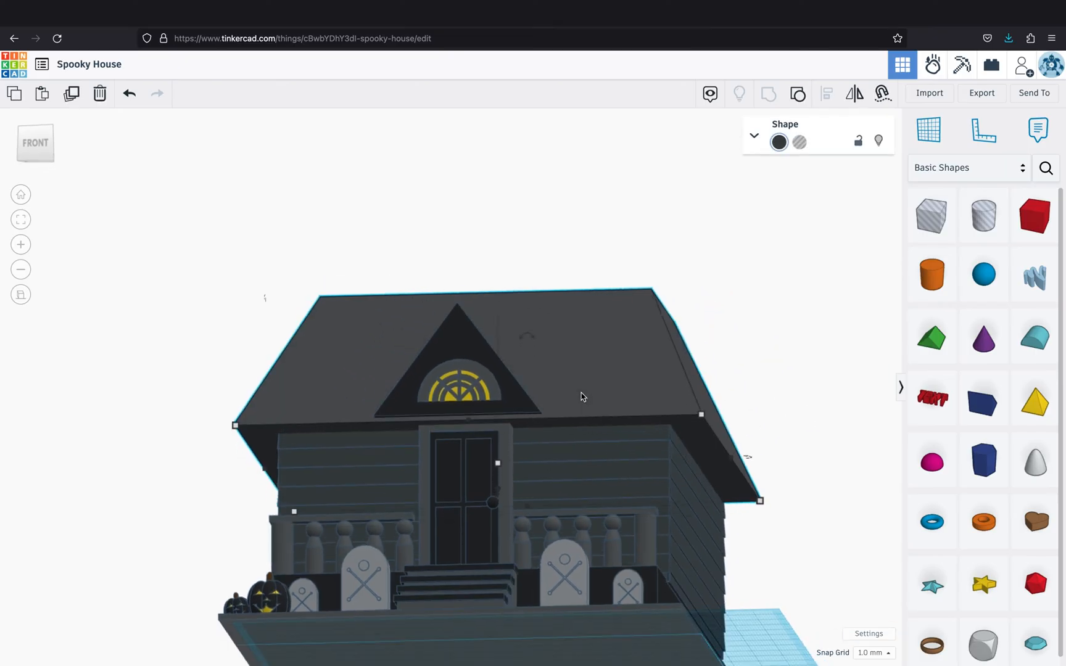
{"action": "left_click", "coordinate": [769, 390]}
{"action": "right_click_drag", "start_coordinate": [769, 390], "coordinate": [743, 423]}
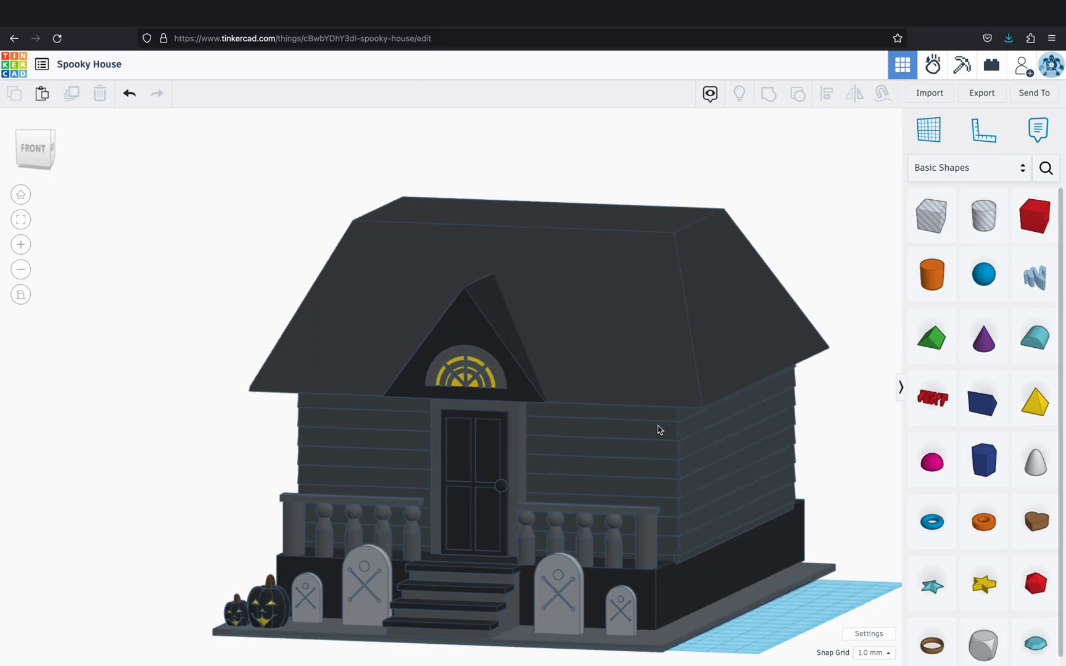
Add a red box beside the house and size it 24 mm wide, 20 mm deep and 33 mm tall
{"action": "scroll", "coordinate": [900, 404], "scroll_direction": "down", "scroll_amount": 2}
{"action": "left_click_drag", "start_coordinate": [1036, 224], "coordinate": [722, 593]}
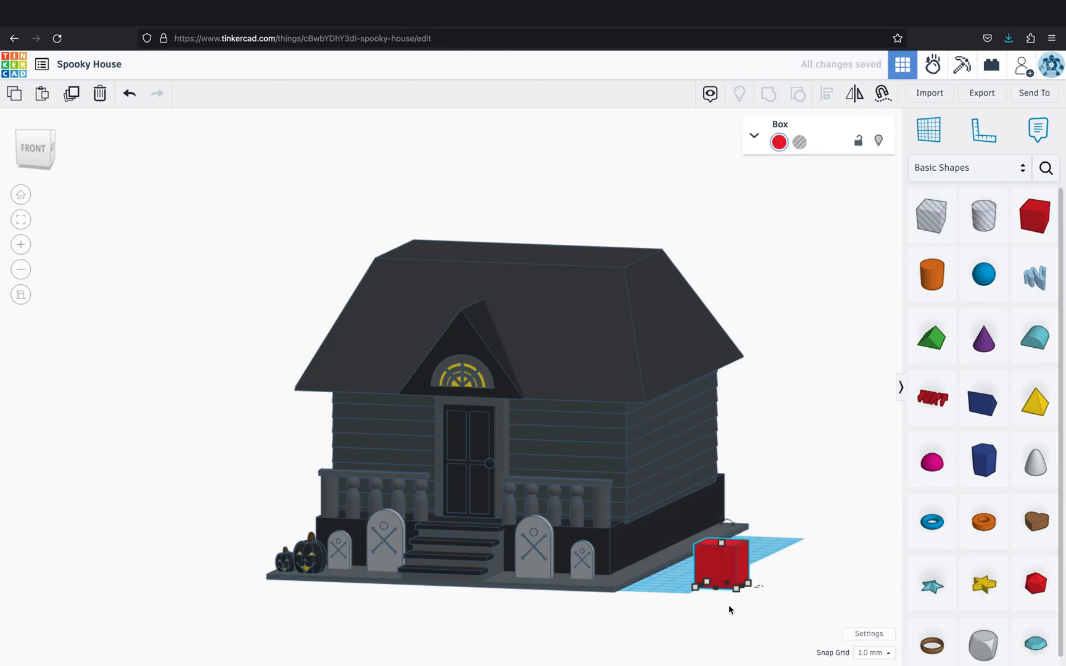
{"action": "right_click_drag", "start_coordinate": [732, 590], "coordinate": [736, 628]}
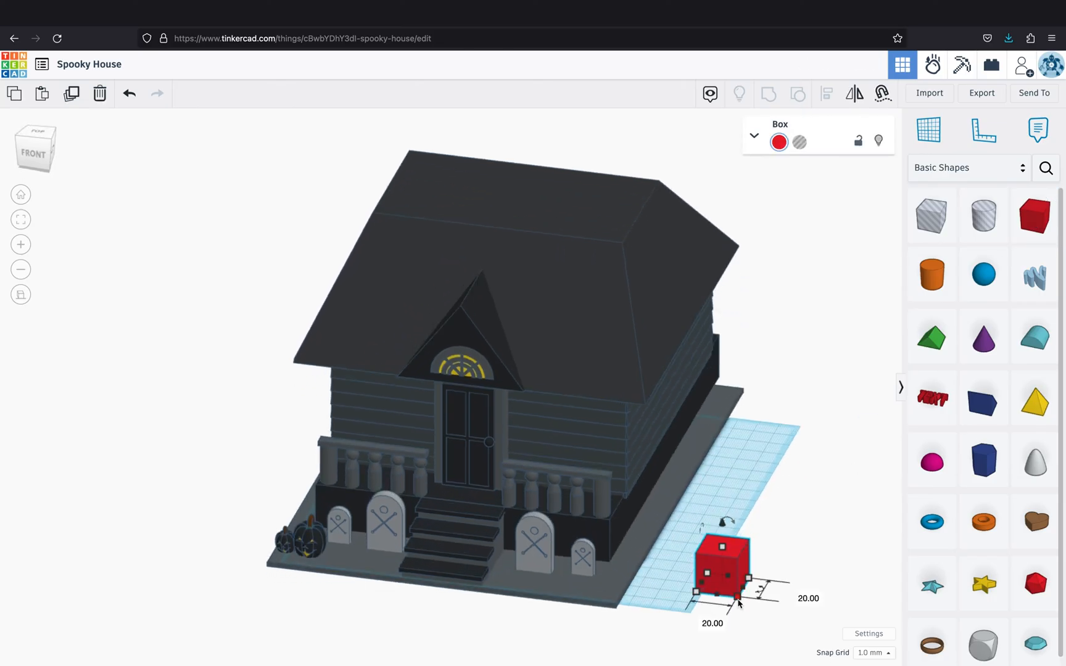
{"action": "left_click_drag", "start_coordinate": [738, 602], "coordinate": [747, 603]}
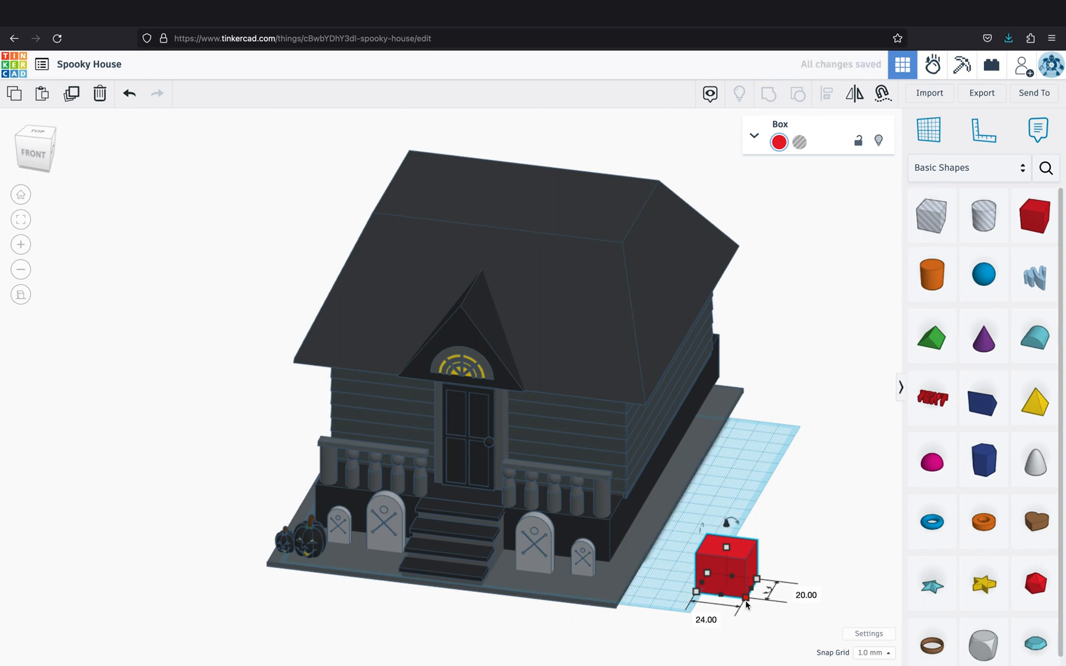
{"action": "left_click_drag", "start_coordinate": [726, 547], "coordinate": [727, 534]}
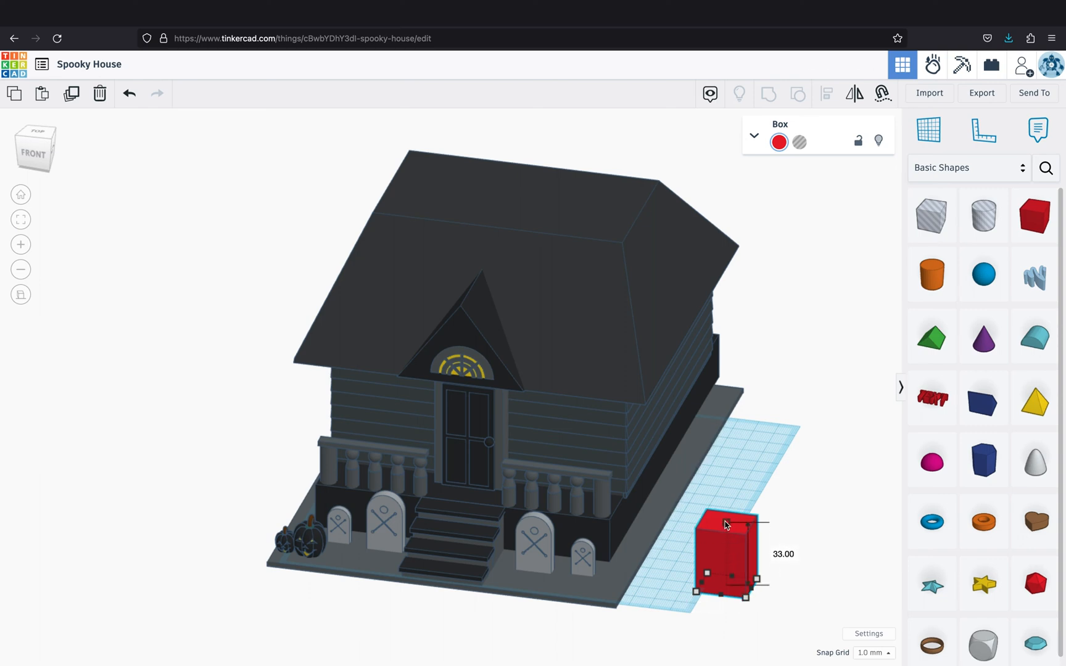
Place a Roof shape on top of the red box, scale it up, and set its width to 24 mm
{"action": "left_click_drag", "start_coordinate": [937, 336], "coordinate": [733, 526]}
{"action": "left_click", "coordinate": [778, 141]}
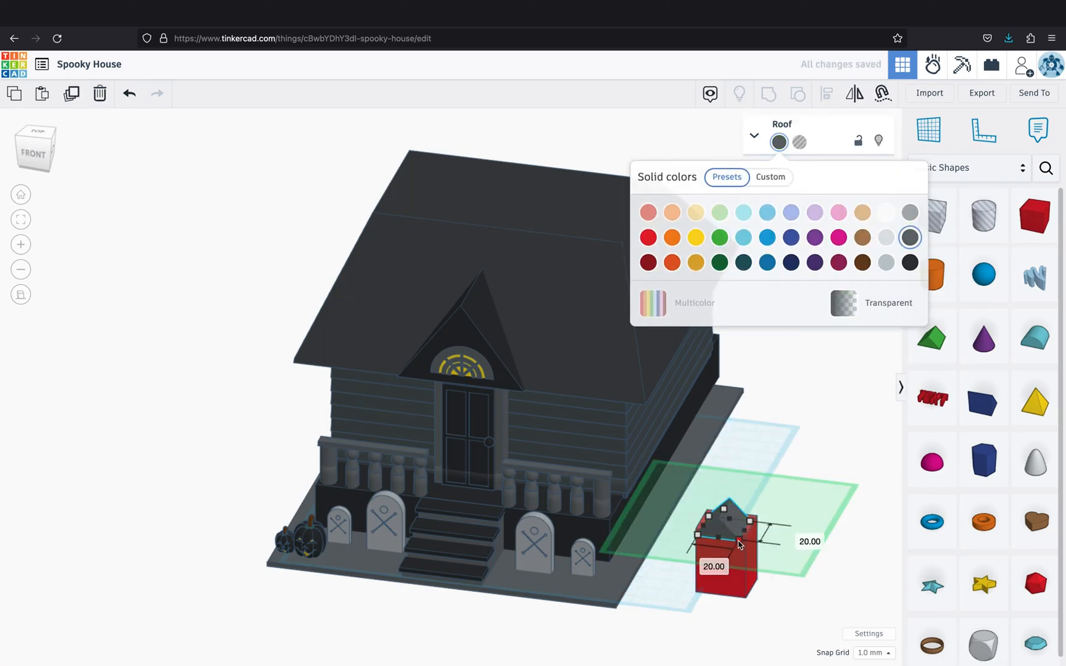
{"action": "left_click", "coordinate": [743, 568]}
{"action": "left_click", "coordinate": [725, 534]}
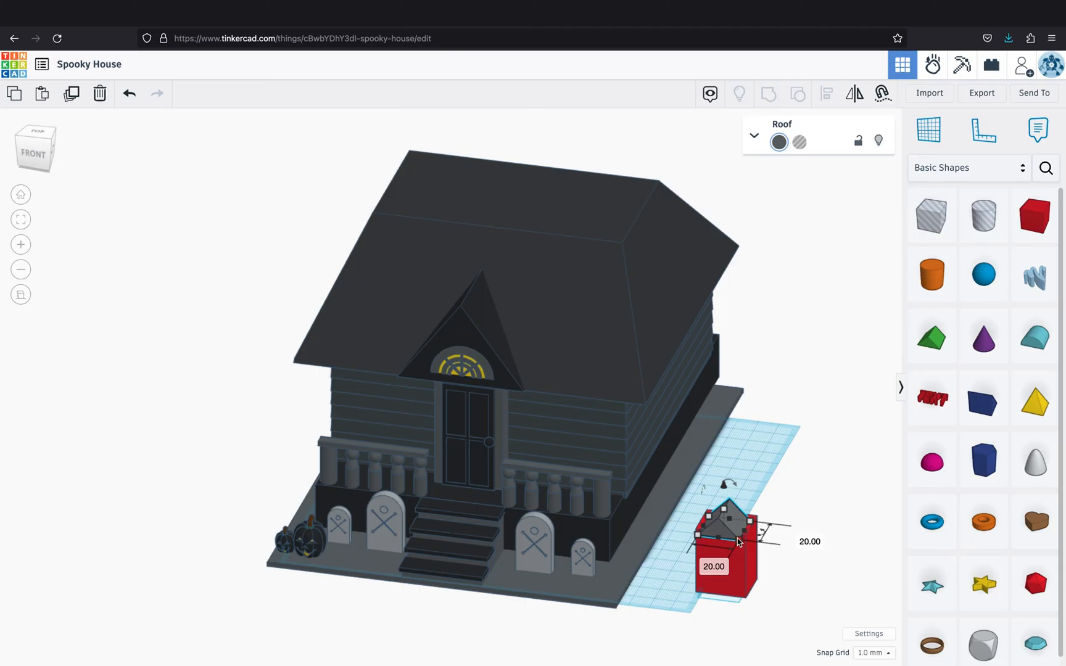
{"action": "left_click", "coordinate": [702, 564]}
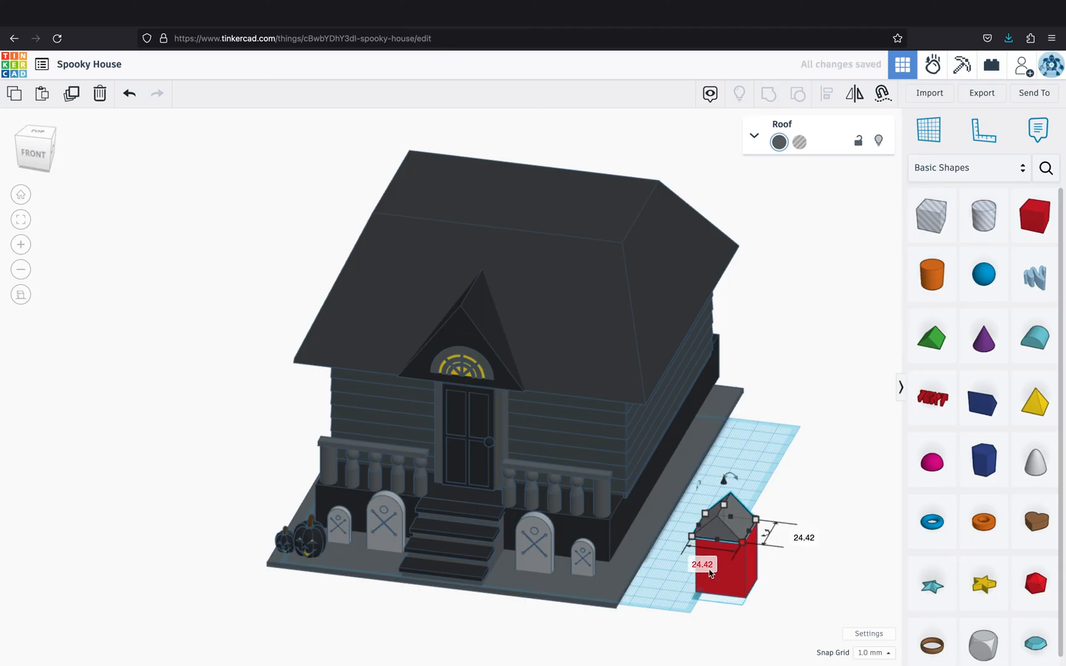
{"action": "type", "text": "24"}
{"action": "left_click", "coordinate": [775, 499]}
{"action": "left_click", "coordinate": [744, 521]}
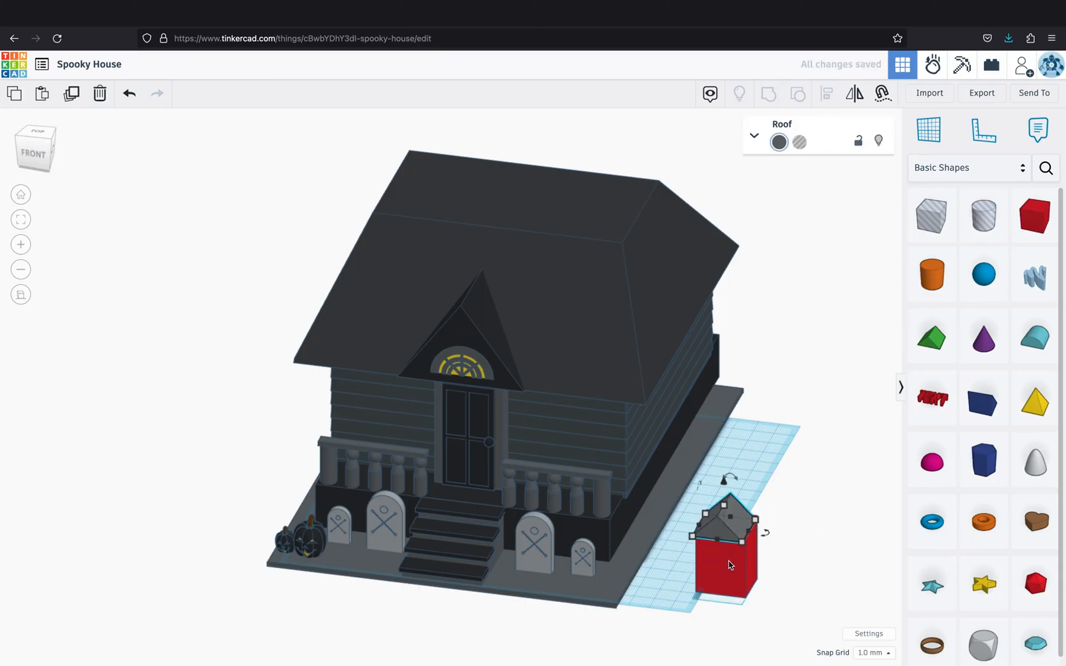
Align the small roof with the red box, centred front to back
{"action": "left_click", "coordinate": [729, 565], "text": "shift"}
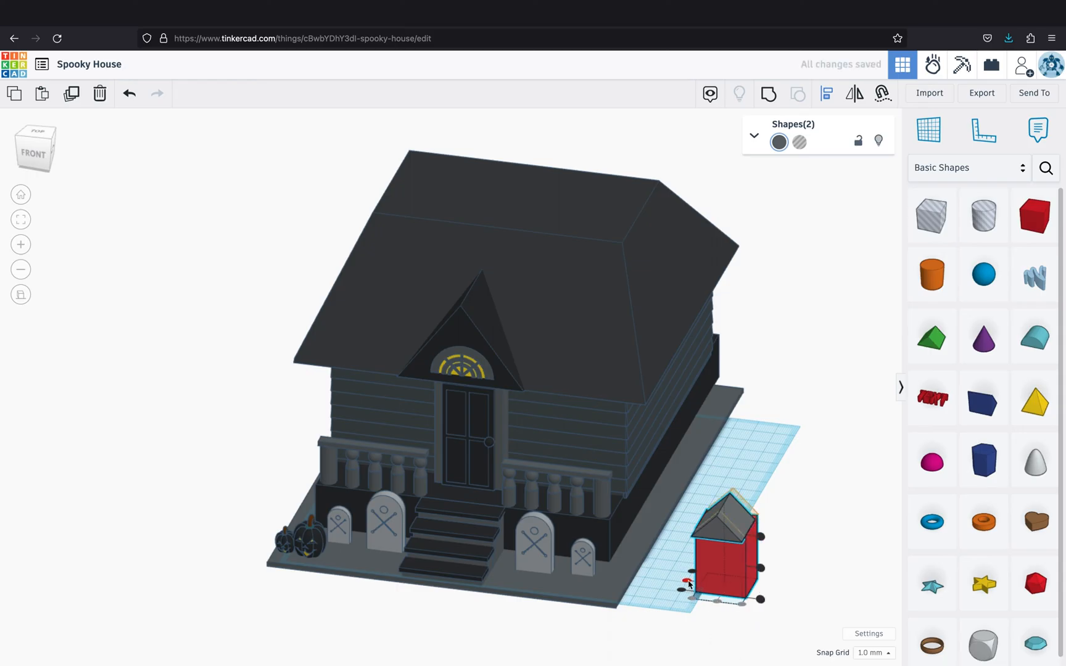
{"action": "left_click", "coordinate": [775, 571]}
{"action": "right_click_drag", "start_coordinate": [775, 571], "coordinate": [799, 546]}
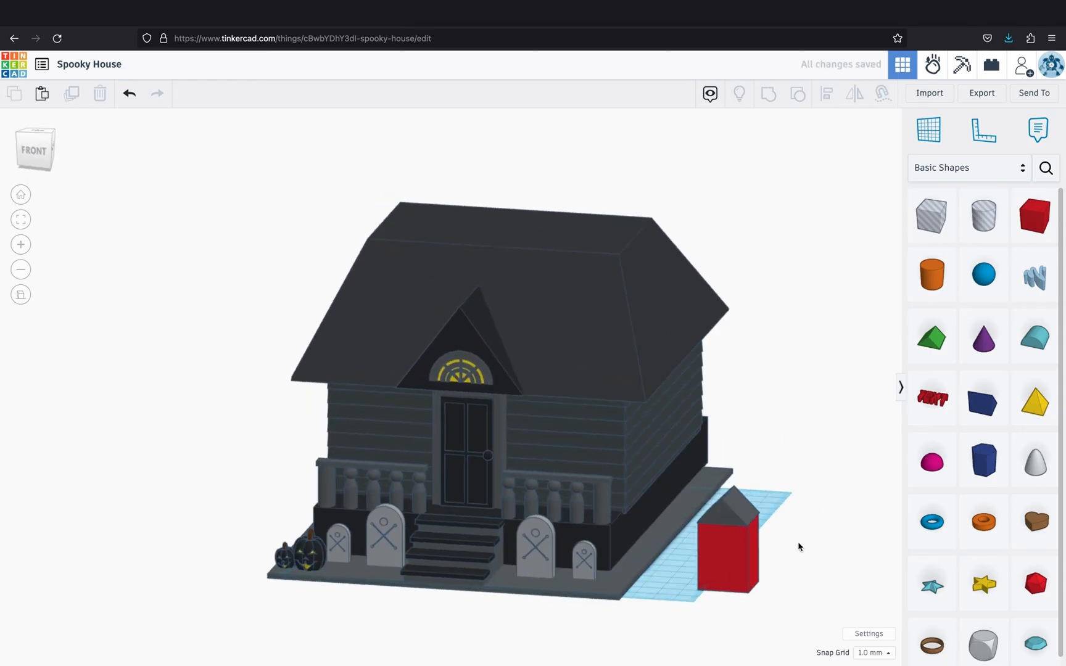
Duplicate the small roof, scale the copy down to 22 mm wide, and stretch its depth to 25 mm so it protrudes
{"action": "left_click", "coordinate": [731, 507]}
{"action": "scroll", "coordinate": [734, 519], "scroll_direction": "up", "scroll_amount": 3}
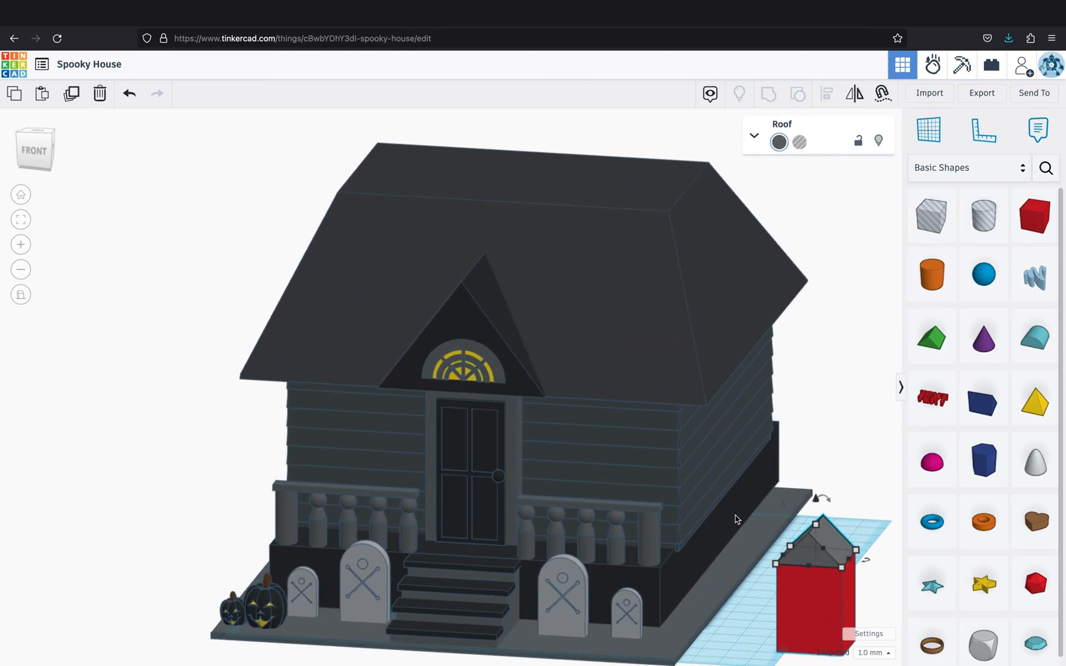
{"action": "left_click_drag", "start_coordinate": [845, 573], "coordinate": [831, 569]}
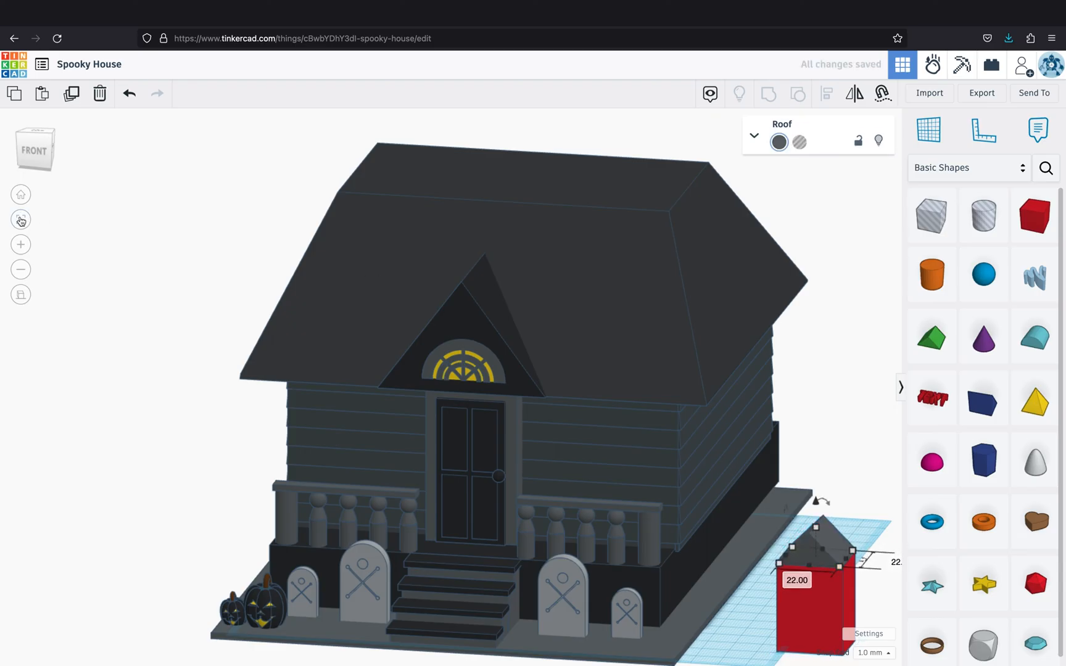
{"action": "left_click", "coordinate": [20, 221]}
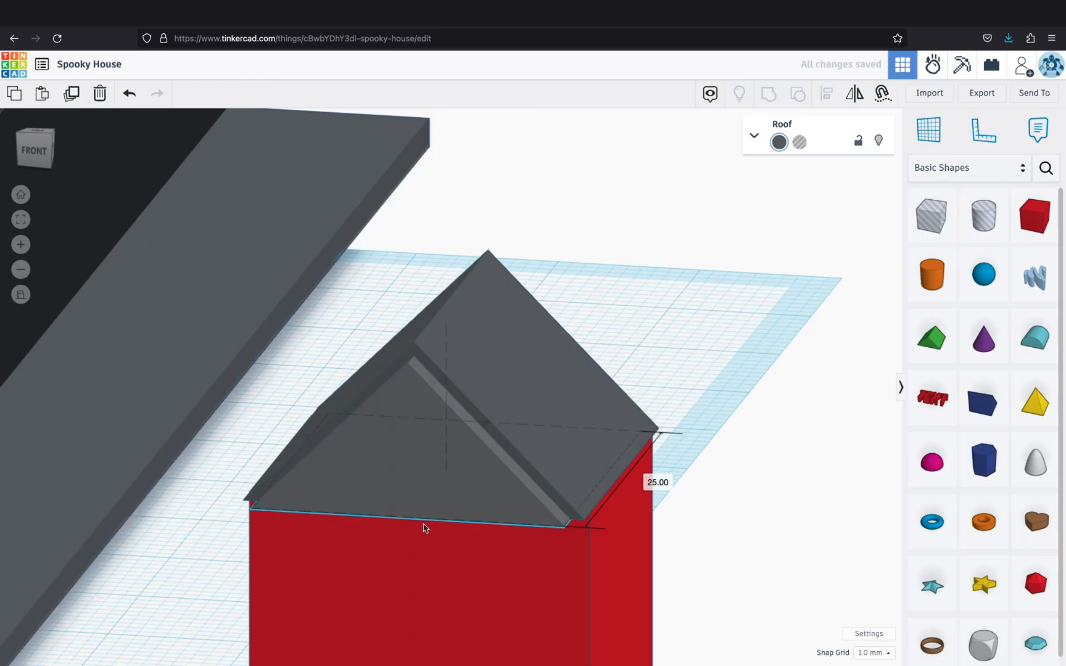
{"action": "right_click_drag", "start_coordinate": [424, 526], "coordinate": [347, 541]}
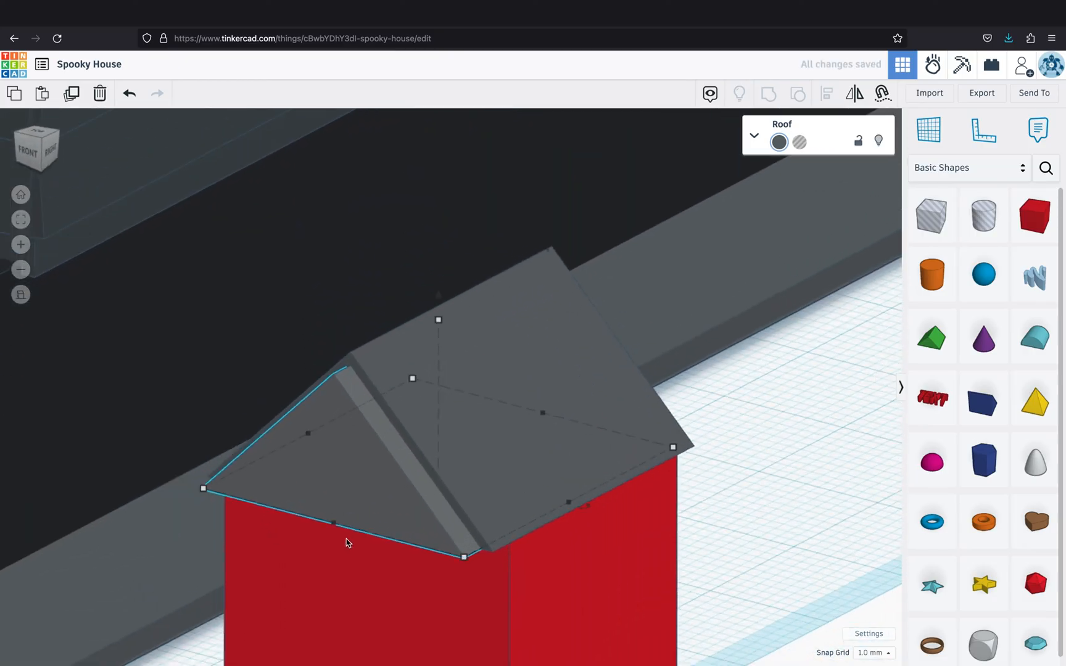
Turn the smaller roof copy into a hole and nudge it along its depth so it protrudes from the front gable
{"action": "left_click", "coordinate": [800, 142]}
{"action": "right_click_drag", "start_coordinate": [569, 348], "coordinate": [549, 343]}
{"action": "key", "text": "Right"}
{"action": "key", "text": "Right"}
{"action": "key", "text": "Right"}
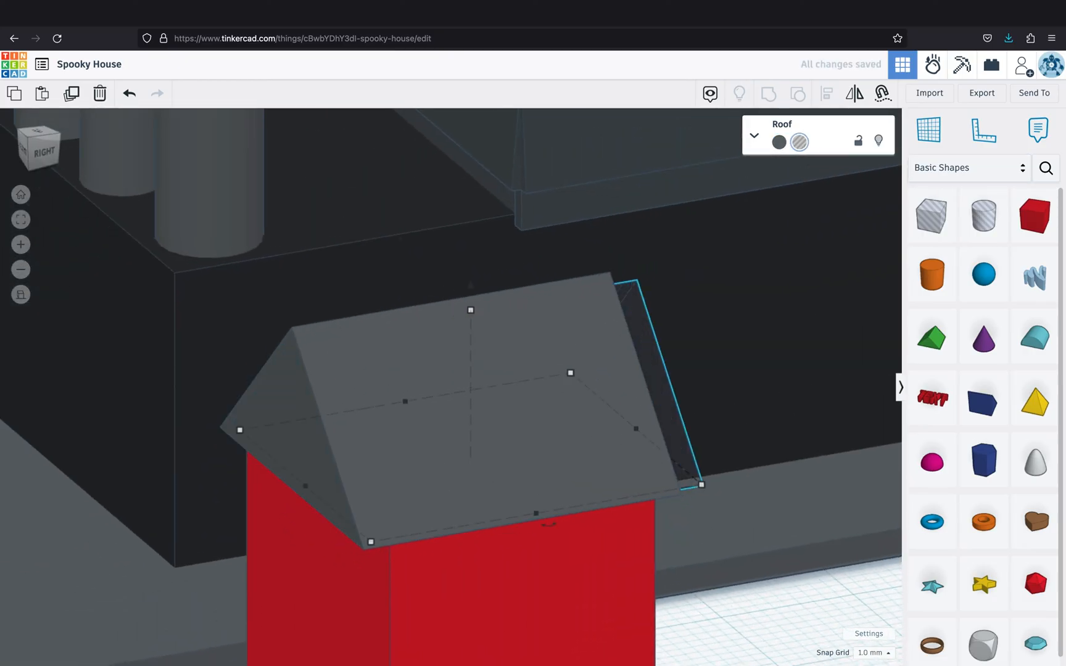
{"action": "key", "text": "Left"}
{"action": "key", "text": "Left"}
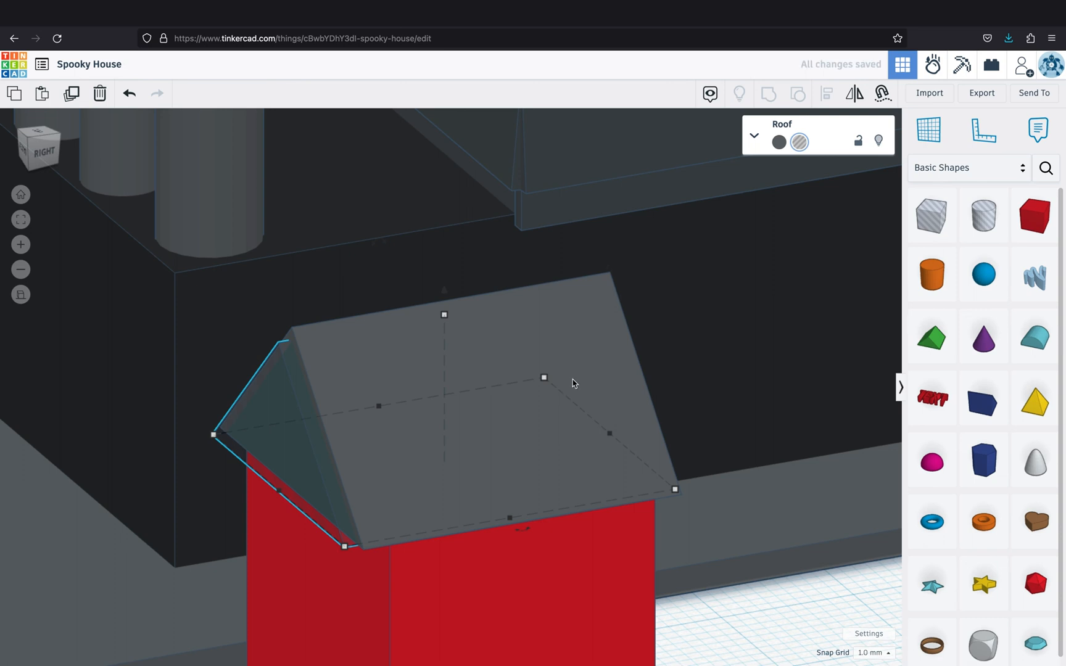
{"action": "left_click", "coordinate": [399, 439]}
{"action": "key", "text": "Left"}
{"action": "key", "text": "Left"}
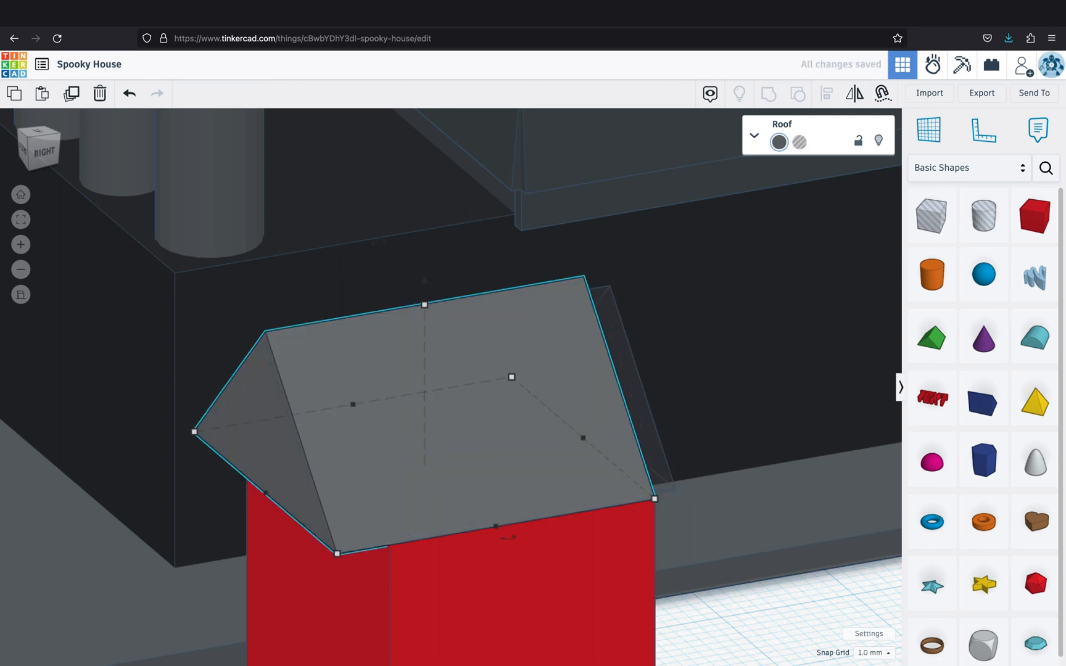
{"action": "key", "text": "Right"}
{"action": "key", "text": "Right"}
Trim the roof hole to 24 mm deep, duplicate it, and subtract one copy from the outer roof to hollow it out
{"action": "left_click", "coordinate": [309, 475]}
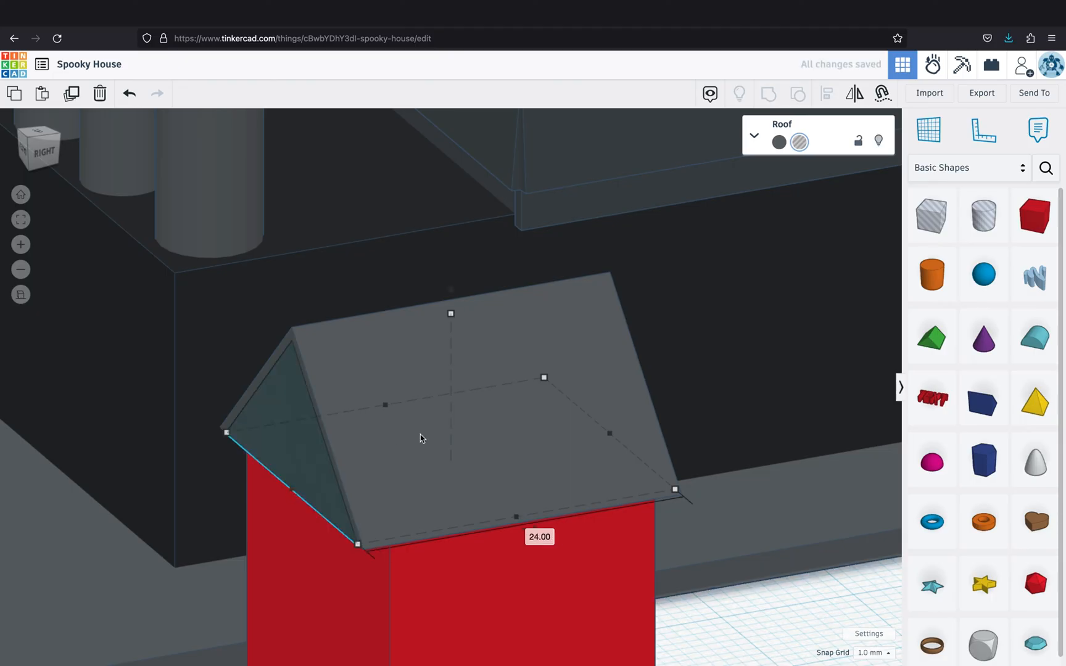
{"action": "key", "text": "ctrl+d"}
{"action": "left_click", "coordinate": [158, 591]}
{"action": "left_click", "coordinate": [300, 447]}
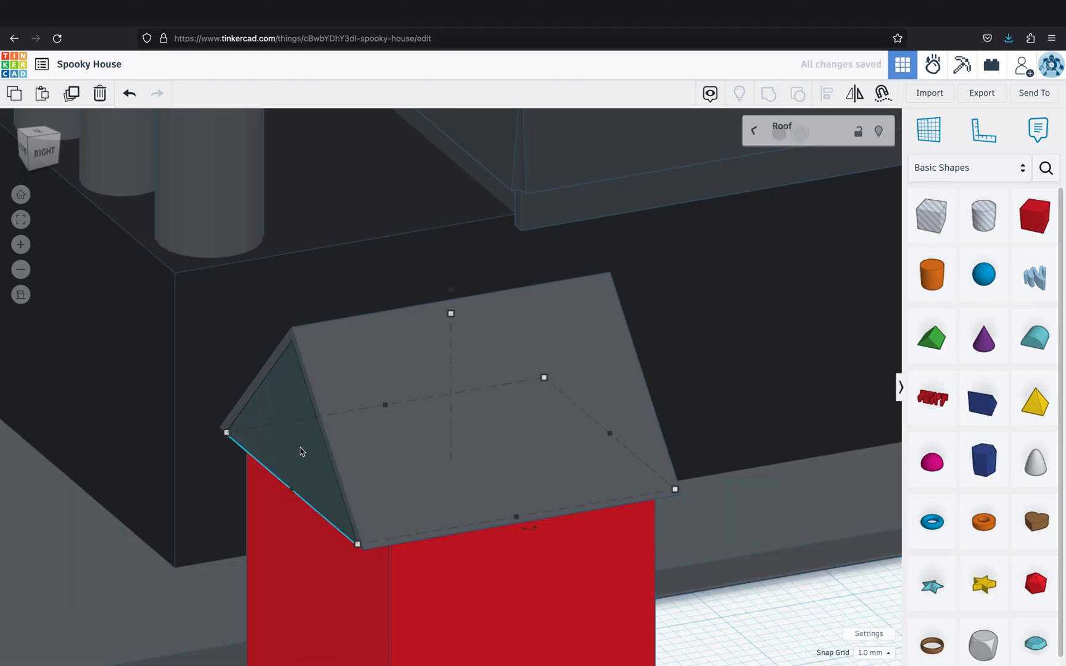
{"action": "left_click", "coordinate": [566, 350], "text": "shift"}
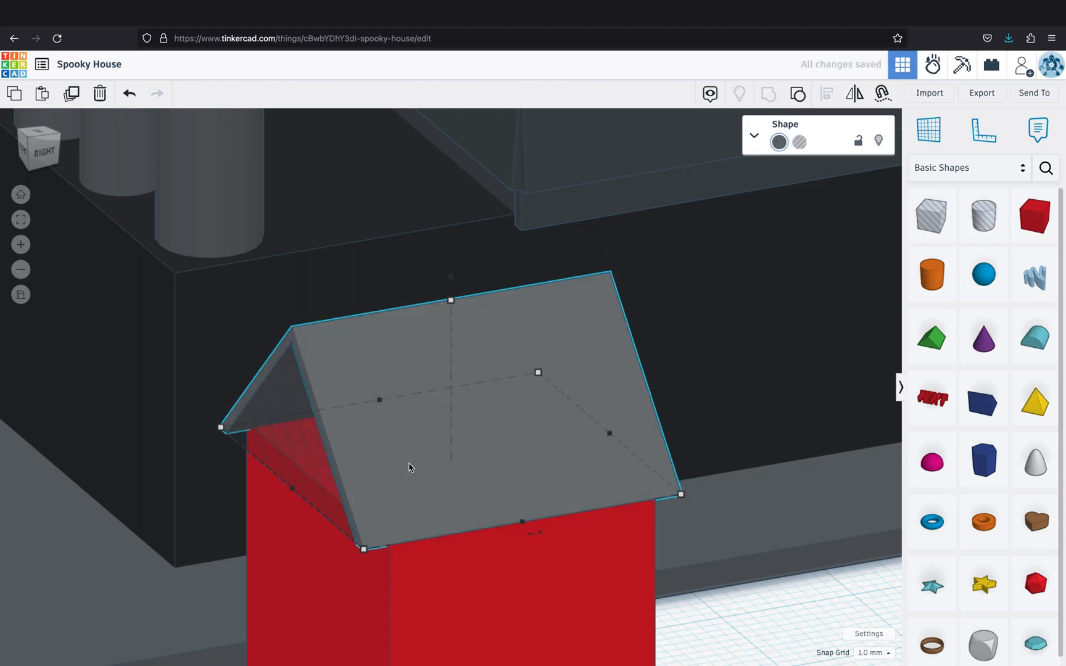
Make the remaining inner roof copy solid and shorten it from both ends to 22 mm deep, recessed under the outer roof
{"action": "left_click", "coordinate": [409, 466]}
{"action": "left_click", "coordinate": [779, 142]}
{"action": "left_click_drag", "start_coordinate": [292, 490], "coordinate": [301, 489]}
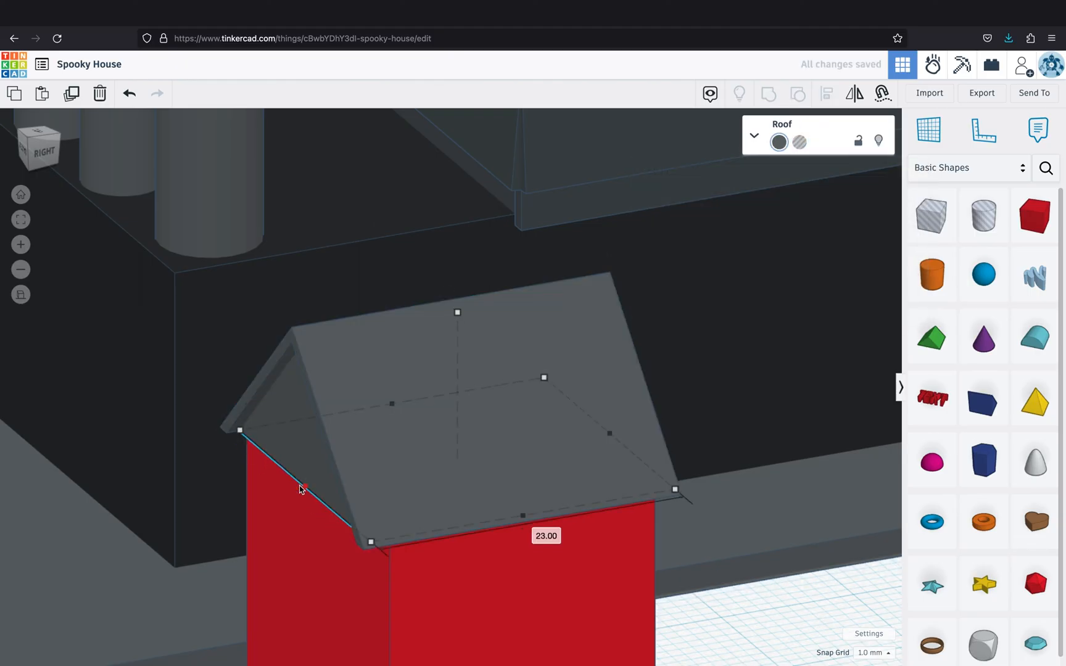
{"action": "right_click_drag", "start_coordinate": [370, 524], "coordinate": [357, 455]}
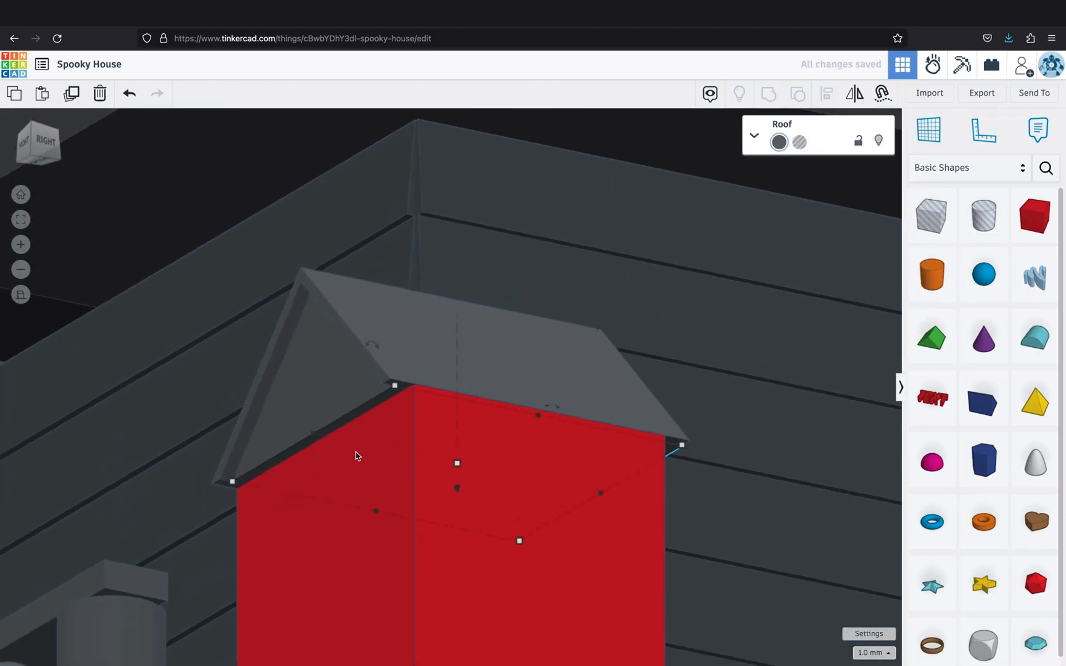
{"action": "right_click_drag", "start_coordinate": [363, 525], "coordinate": [614, 466]}
{"action": "left_click_drag", "start_coordinate": [641, 462], "coordinate": [619, 462]}
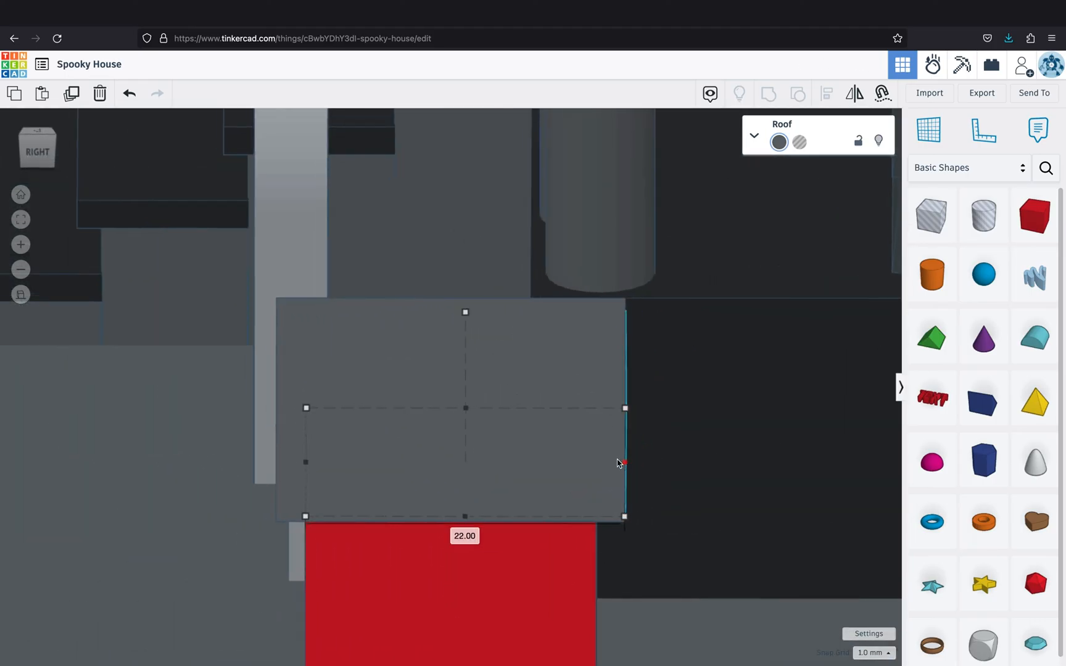
Group the red box and both roof pieces into a single dormer shape
{"action": "right_click_drag", "start_coordinate": [601, 466], "coordinate": [767, 516]}
{"action": "scroll", "coordinate": [564, 333], "scroll_direction": "down", "scroll_amount": 3}
{"action": "left_click_drag", "start_coordinate": [563, 333], "coordinate": [425, 473]}
{"action": "key", "text": "super+g"}
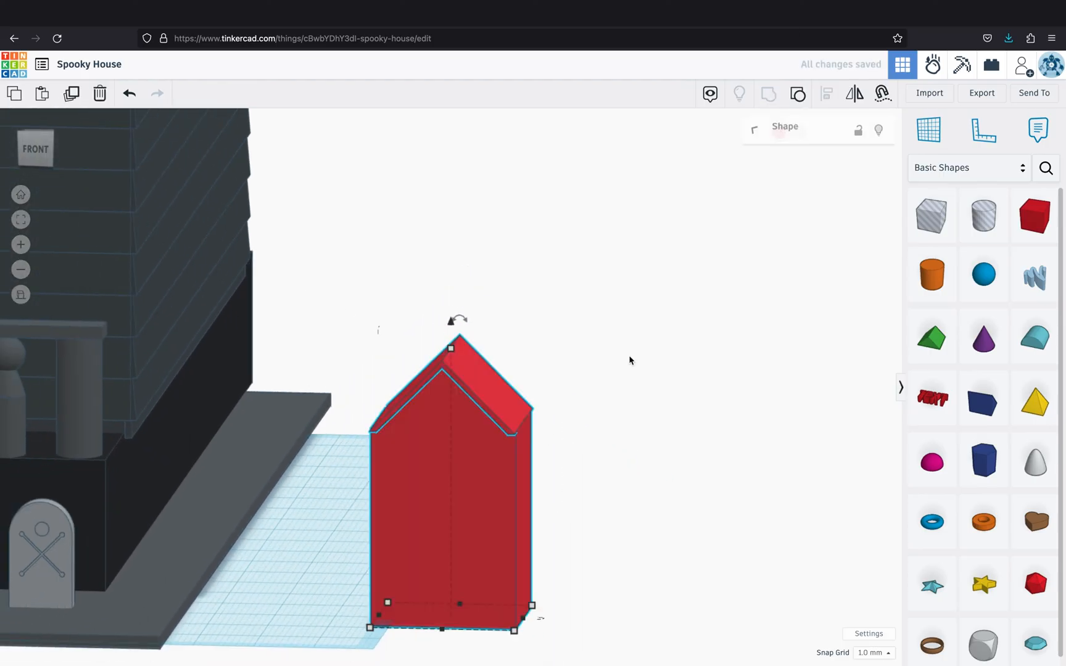
{"action": "left_click", "coordinate": [628, 475]}
{"action": "mouse_move", "coordinate": [628, 475]}
{"action": "right_mouse_down"}
{"action": "mouse_move", "coordinate": [709, 447]}
{"action": "mouse_move", "coordinate": [620, 487]}
{"action": "right_mouse_up"}
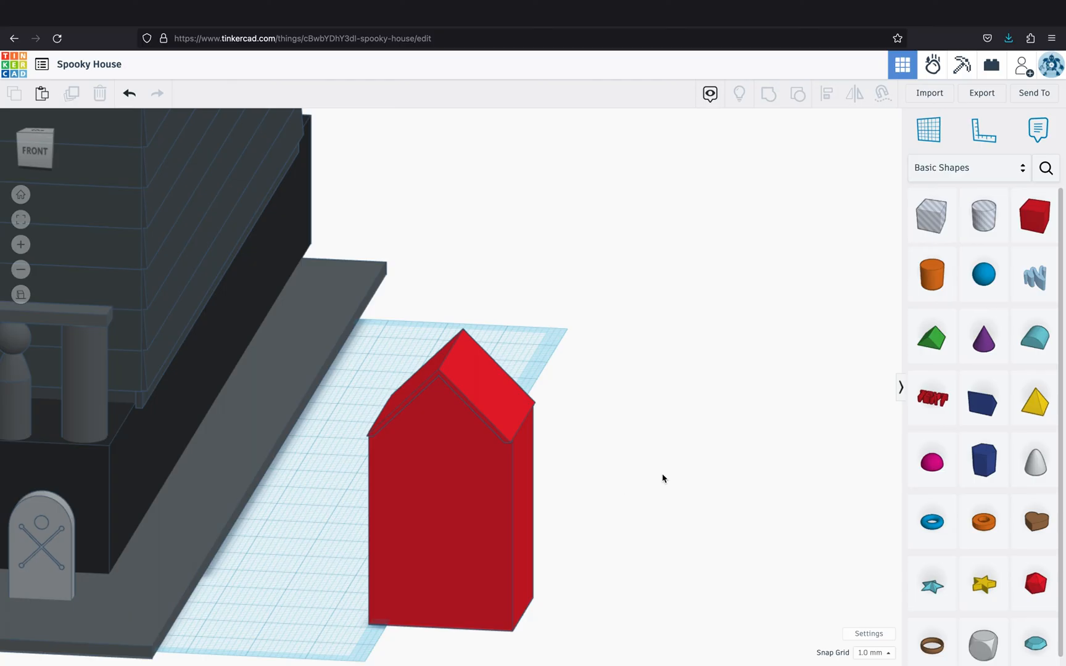
Build an arch on the dormer's front wall from a box topped by a Round Roof, aligned and grouped together
{"action": "left_click_drag", "start_coordinate": [1041, 222], "coordinate": [444, 546]}
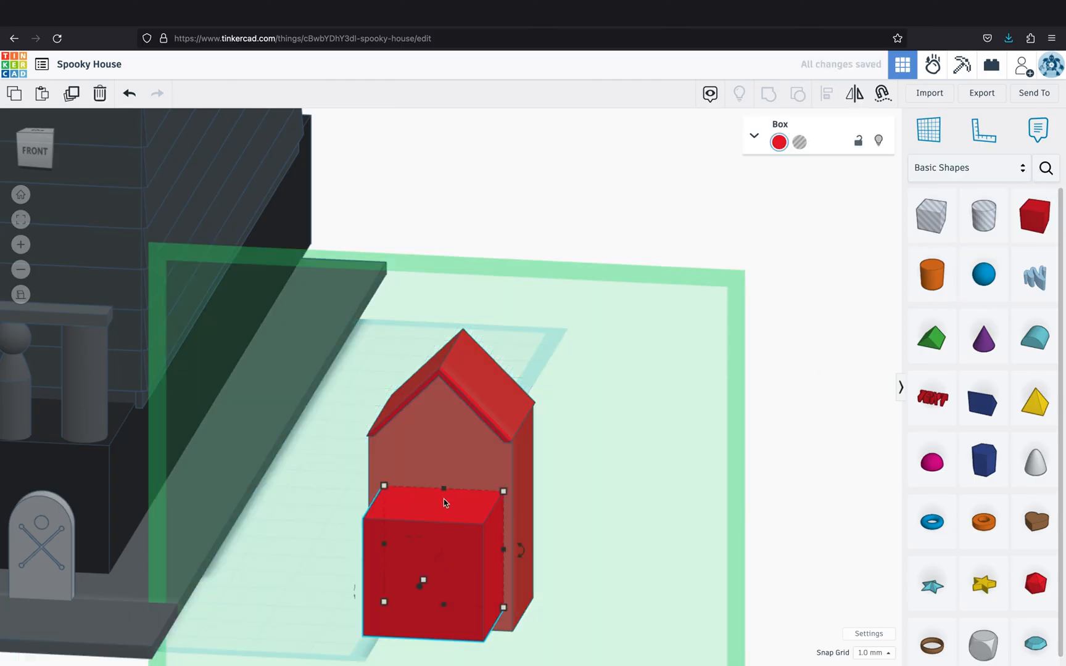
{"action": "mouse_move", "coordinate": [443, 466]}
{"action": "left_mouse_down"}
{"action": "mouse_move", "coordinate": [441, 455]}
{"action": "mouse_move", "coordinate": [441, 487]}
{"action": "left_mouse_up"}
{"action": "left_click_drag", "start_coordinate": [1034, 336], "coordinate": [456, 493]}
{"action": "left_click", "coordinate": [456, 543], "text": "shift"}
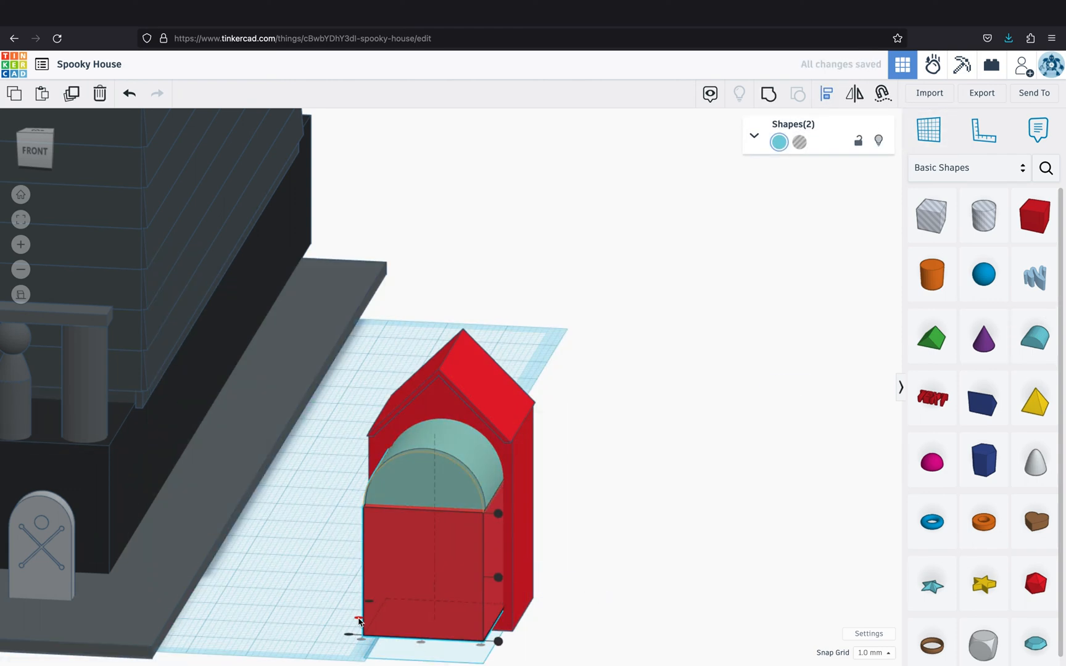
{"action": "left_click", "coordinate": [604, 553]}
{"action": "left_click", "coordinate": [472, 489]}
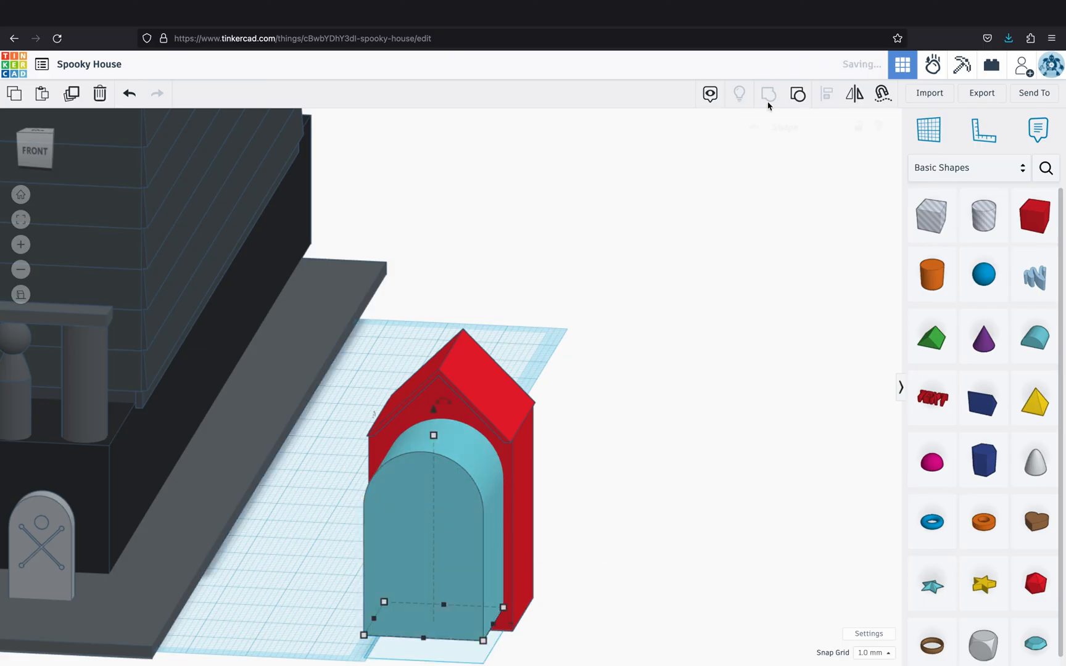
Colour the arch black and give the dormer body a custom dark grey
{"action": "left_click", "coordinate": [779, 143]}
{"action": "left_click", "coordinate": [910, 261]}
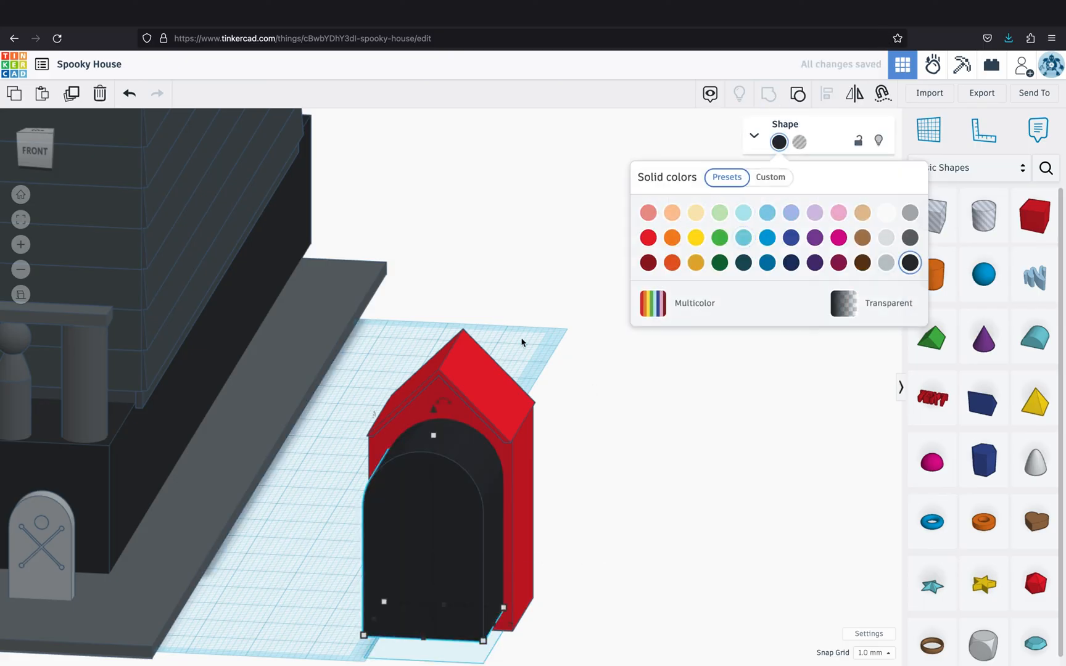
{"action": "left_click", "coordinate": [525, 343]}
{"action": "left_click", "coordinate": [779, 142]}
{"action": "left_click", "coordinate": [910, 261]}
{"action": "left_click", "coordinate": [771, 176]}
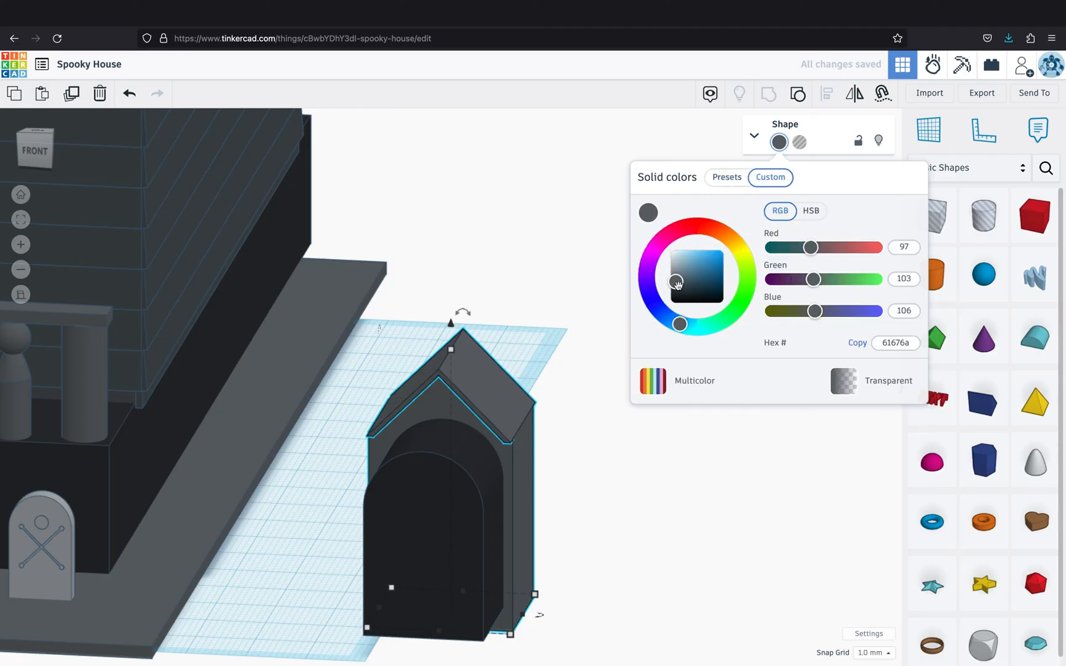
{"action": "left_click", "coordinate": [504, 327]}
Thin the black arch to 2 mm deep, duplicate it, and scale the copy down to 15 mm wide in front of it
{"action": "left_click", "coordinate": [449, 518]}
{"action": "right_click_drag", "start_coordinate": [449, 518], "coordinate": [436, 591]}
{"action": "key", "text": "ctrl+d"}
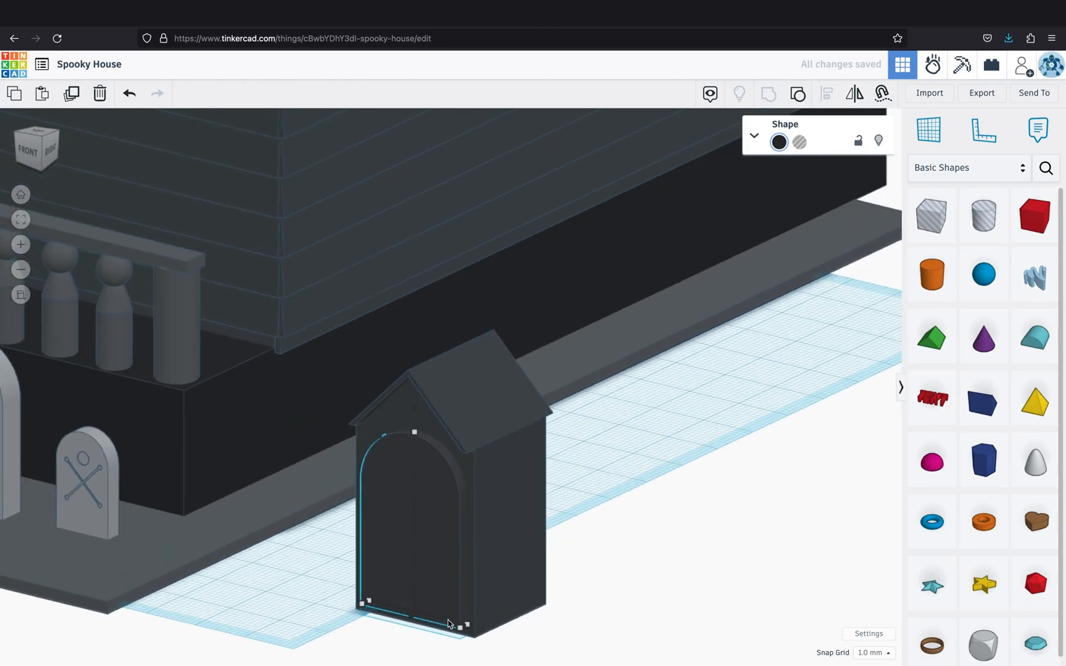
{"action": "left_click_drag", "start_coordinate": [465, 628], "coordinate": [456, 624], "text": "alt+shift"}
{"action": "key", "text": "Down"}
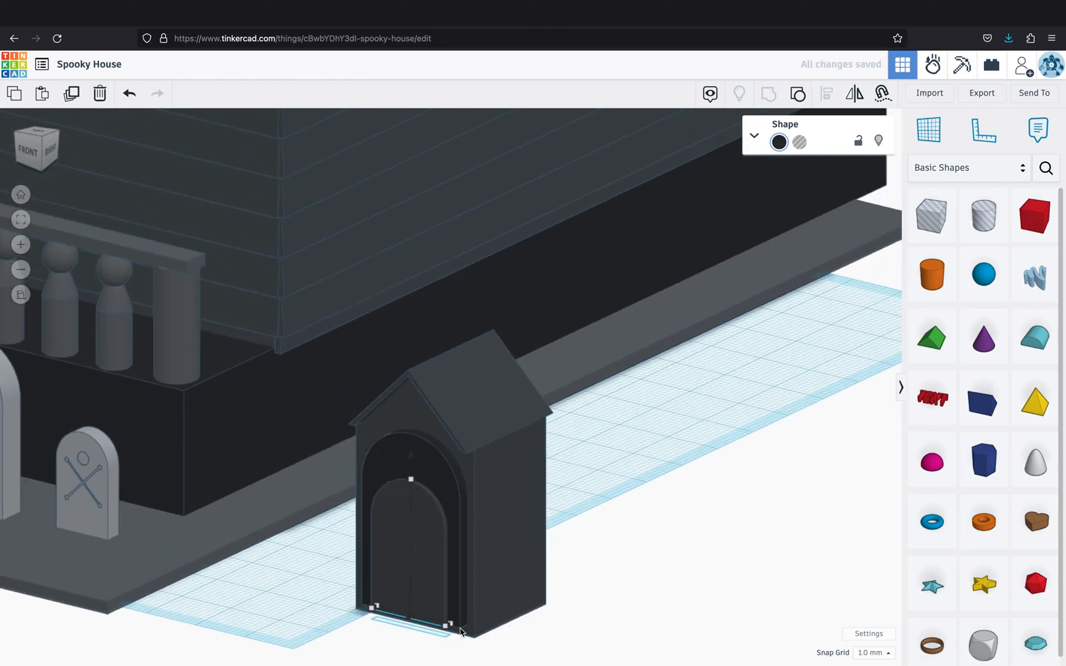
Colour the smaller front arch yellow
{"action": "right_click_drag", "start_coordinate": [460, 632], "coordinate": [523, 623]}
{"action": "left_click", "coordinate": [778, 143]}
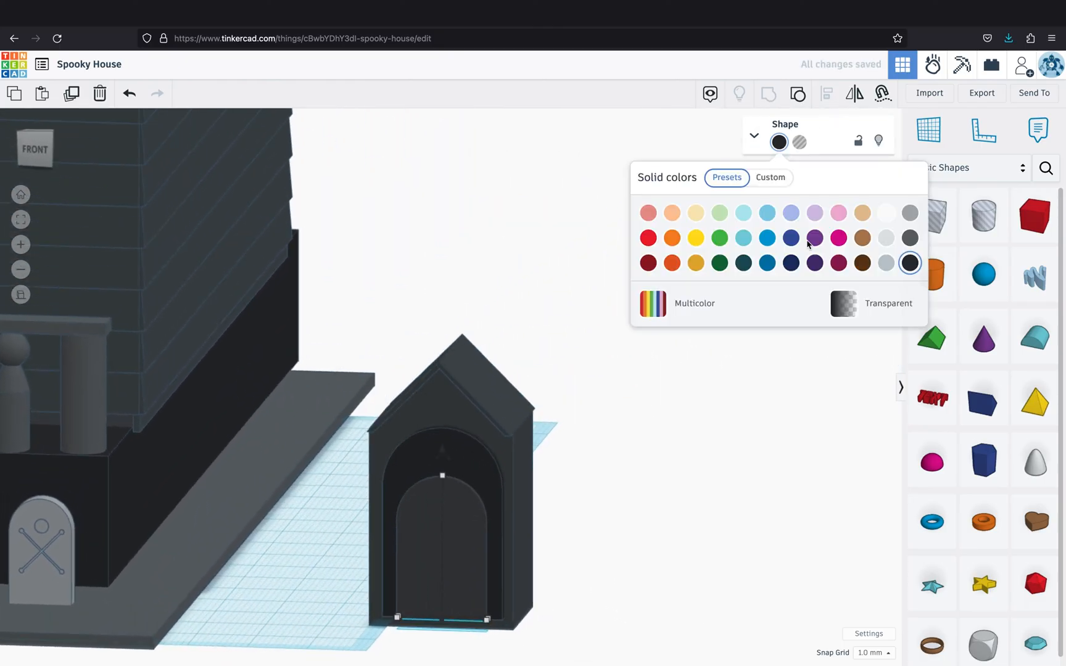
{"action": "left_click", "coordinate": [696, 238]}
Undo the trial scaling of the black arch and set the snap grid to 0.1 mm
{"action": "left_click", "coordinate": [483, 469]}
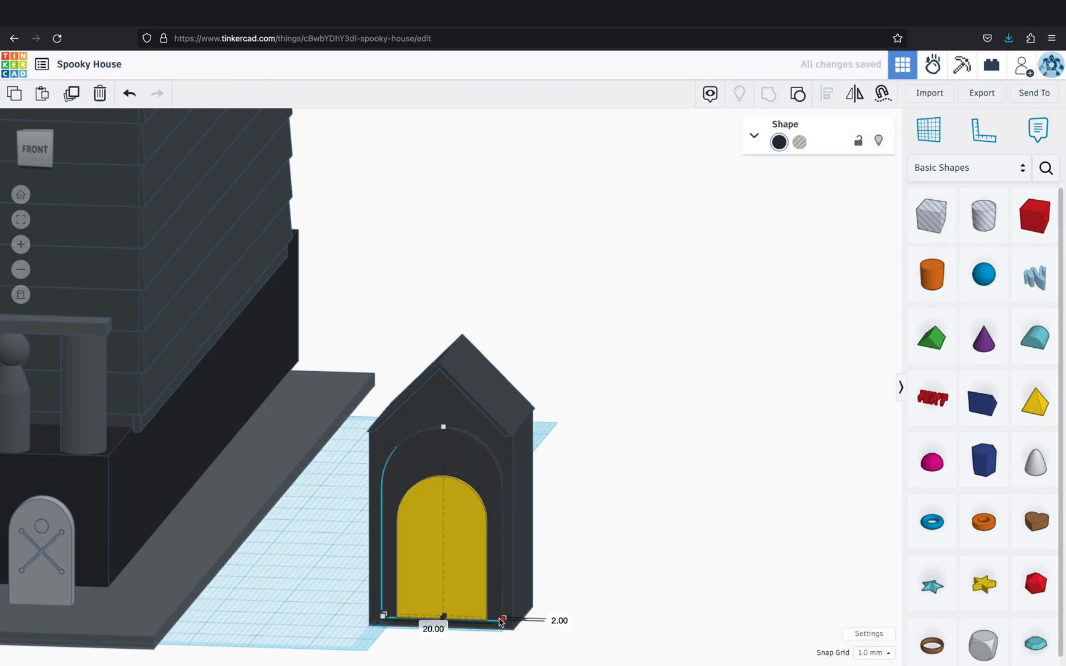
{"action": "left_click_drag", "start_coordinate": [500, 622], "coordinate": [497, 620], "text": "alt+shift"}
{"action": "key", "text": "super+z"}
{"action": "left_click", "coordinate": [873, 652]}
{"action": "left_click", "coordinate": [872, 533]}
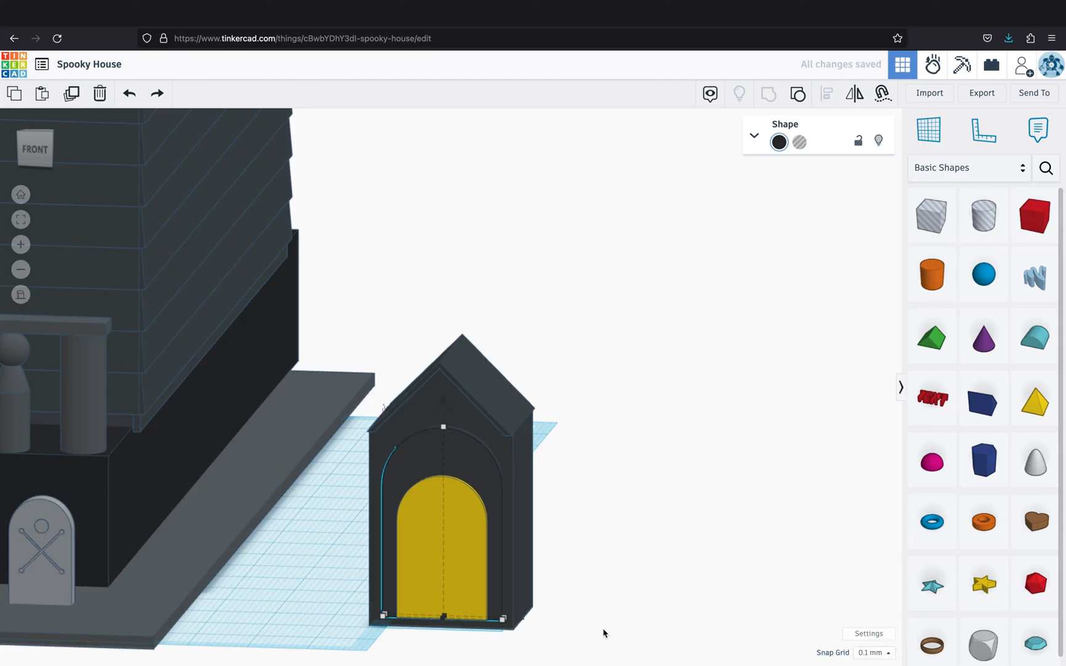
Scale a copy of the black arch to about 30.7 mm tall and subtract it as a hole from the original to form a frame
{"action": "right_click_drag", "start_coordinate": [603, 633], "coordinate": [586, 664]}
{"action": "left_click_drag", "start_coordinate": [501, 626], "coordinate": [497, 619], "text": "alt+shift"}
{"action": "right_click_drag", "start_coordinate": [572, 574], "coordinate": [605, 548]}
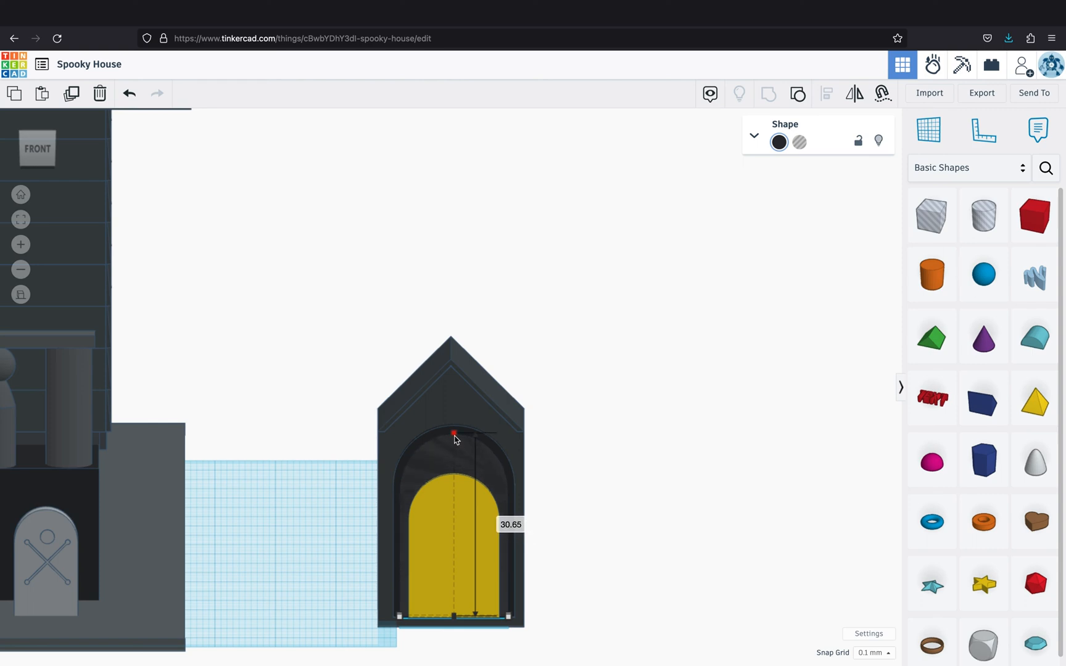
{"action": "right_click_drag", "start_coordinate": [644, 533], "coordinate": [511, 566]}
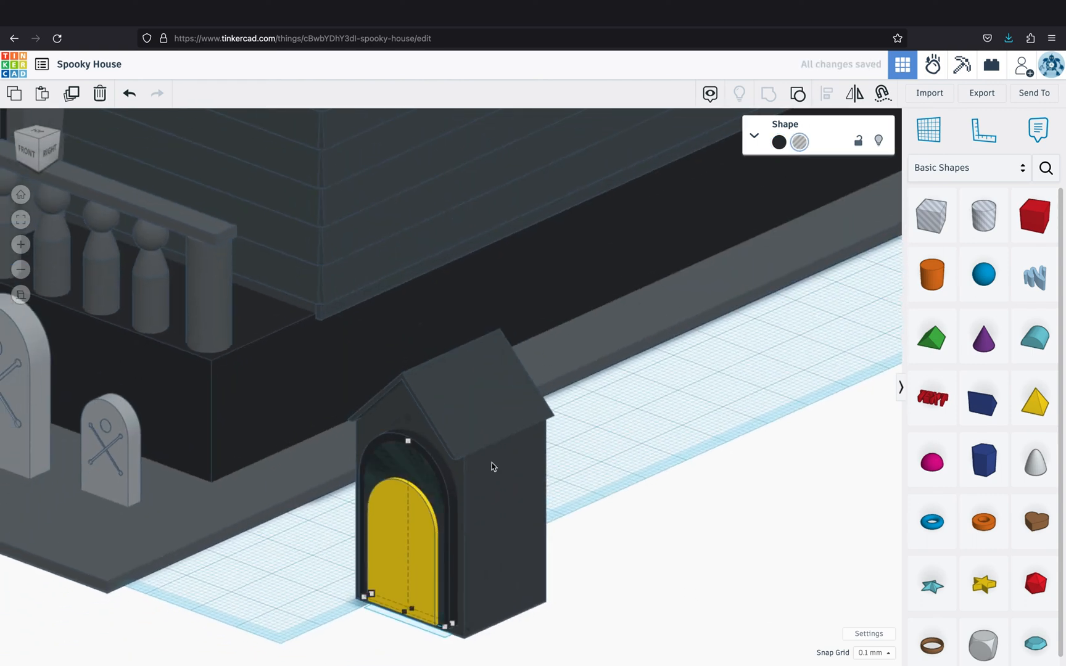
{"action": "left_click", "coordinate": [450, 484]}
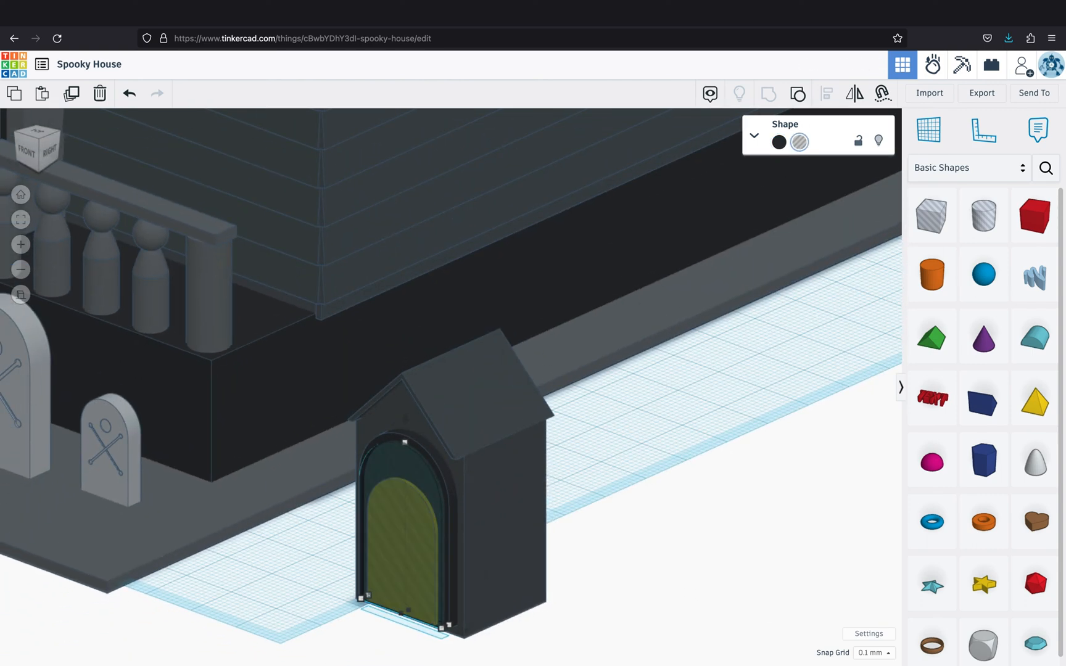
{"action": "left_click", "coordinate": [450, 494], "text": "shift"}
{"action": "left_click", "coordinate": [768, 95]}
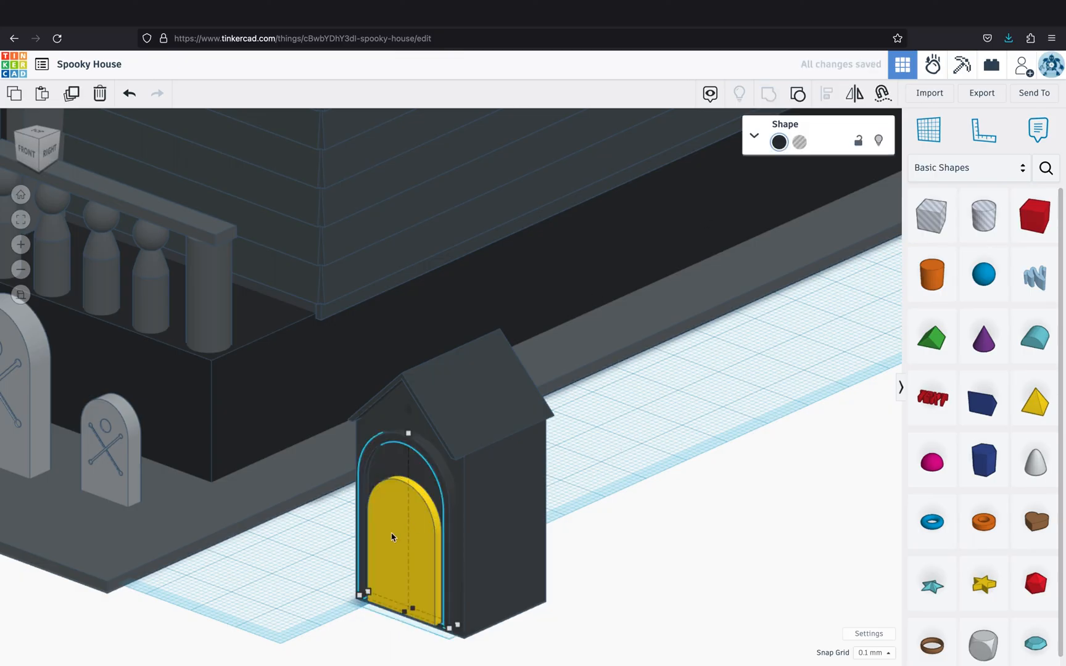
Scale the yellow arch up proportionally so it fills the opening of the black frame
{"action": "left_click", "coordinate": [390, 535]}
{"action": "right_click_drag", "start_coordinate": [512, 568], "coordinate": [470, 621]}
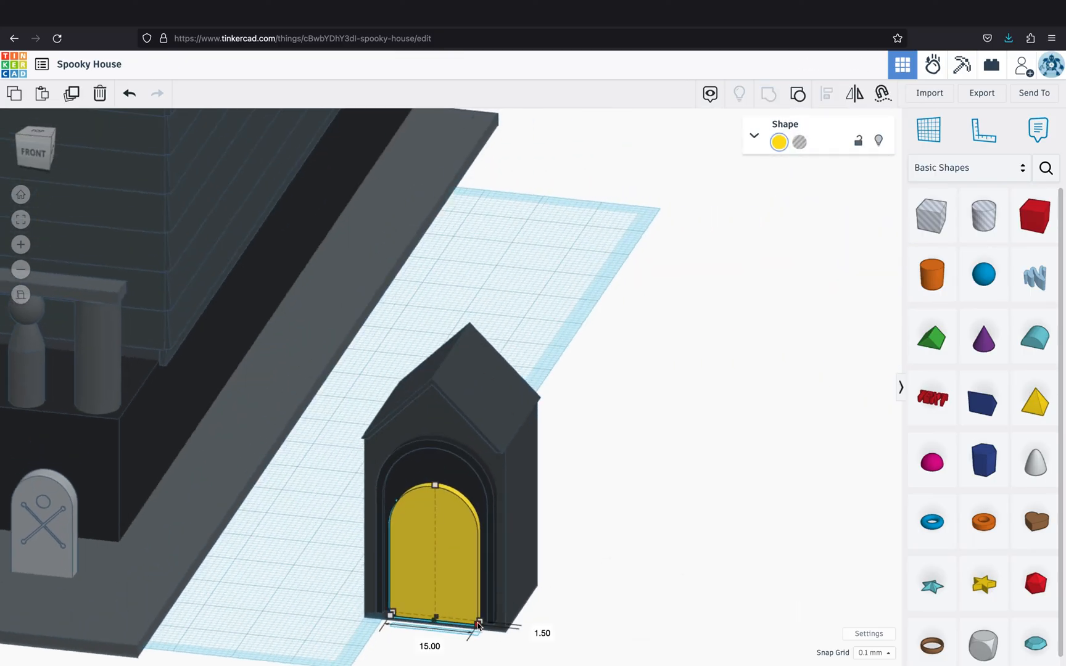
{"action": "left_click_drag", "start_coordinate": [479, 625], "coordinate": [507, 627], "text": "shift"}
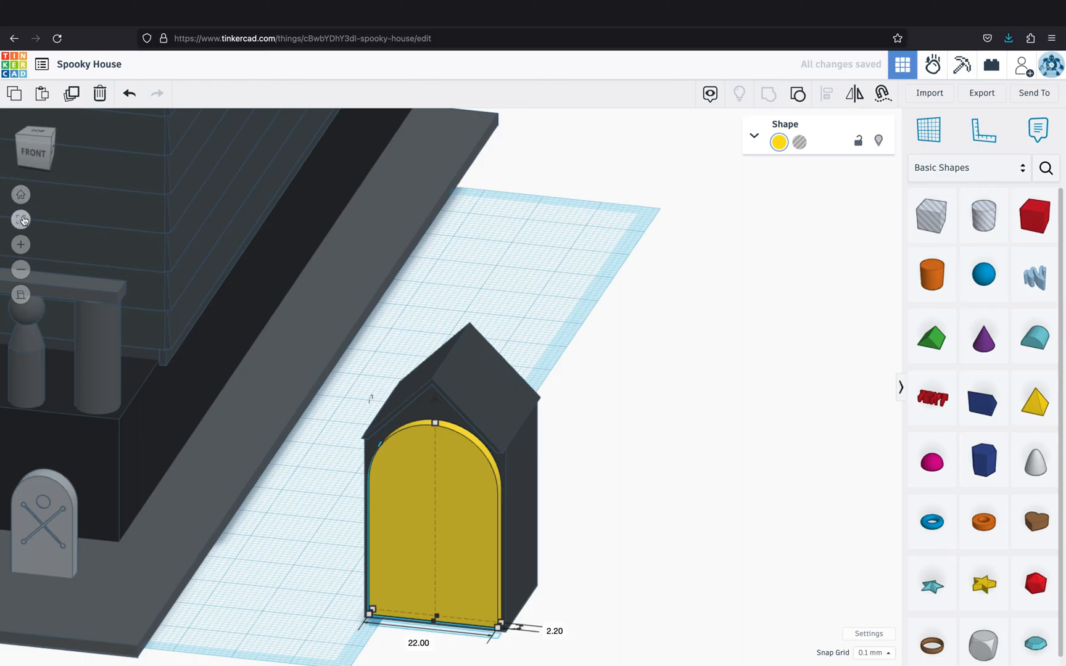
{"action": "left_click", "coordinate": [21, 219]}
{"action": "left_click_drag", "start_coordinate": [569, 588], "coordinate": [555, 589], "text": "shift"}
Adjust the yellow arch's lower edge to meet the bottom of the dormer frame, making the arch about 30.9 mm tall
{"action": "right_click_drag", "start_coordinate": [555, 589], "coordinate": [490, 611]}
{"action": "right_click_drag", "start_coordinate": [339, 571], "coordinate": [552, 552]}
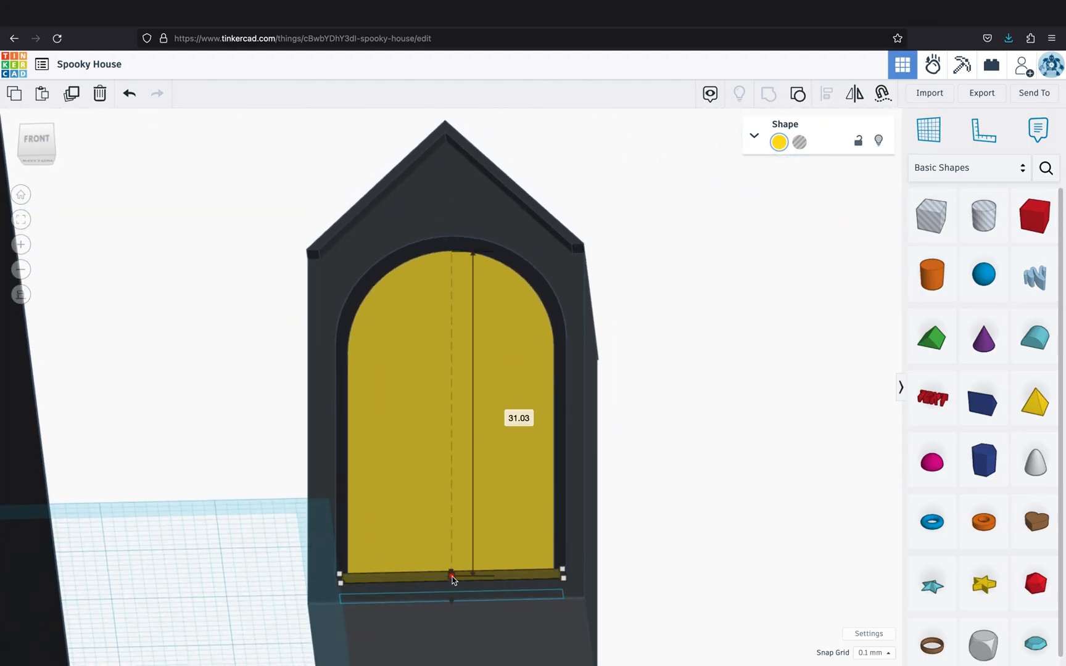
{"action": "mouse_move", "coordinate": [452, 577]}
{"action": "left_mouse_down"}
{"action": "mouse_move", "coordinate": [451, 567]}
{"action": "mouse_move", "coordinate": [525, 535]}
{"action": "mouse_move", "coordinate": [457, 580]}
{"action": "left_mouse_up"}
{"action": "key", "text": "ctrl+z"}
{"action": "right_click_drag", "start_coordinate": [493, 580], "coordinate": [472, 546]}
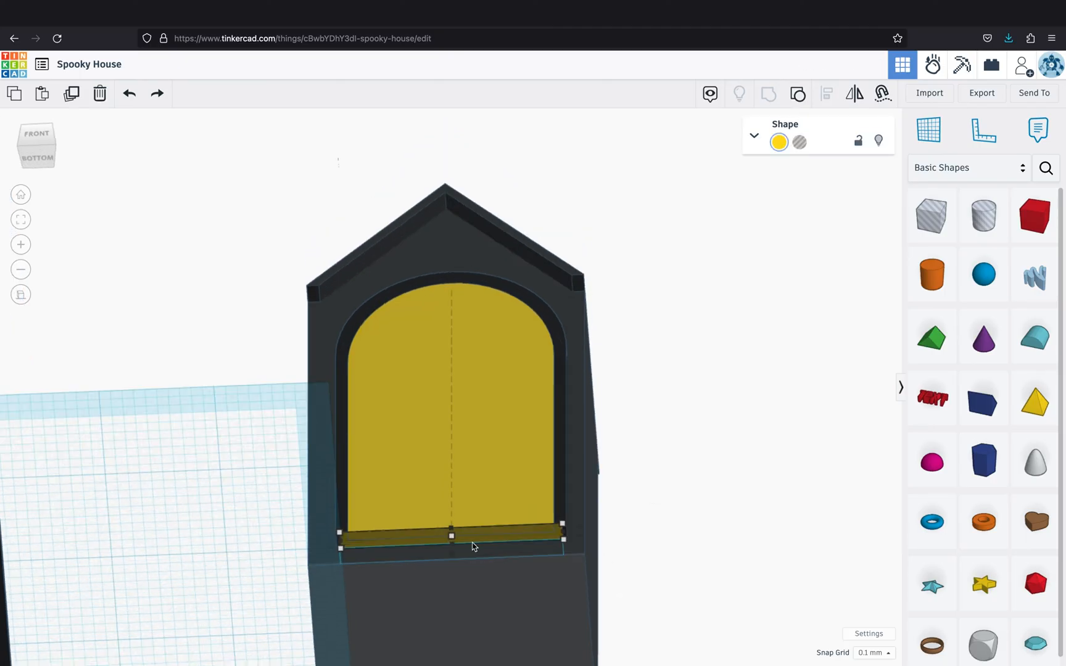
{"action": "left_click_drag", "start_coordinate": [452, 538], "coordinate": [452, 531]}
{"action": "right_click_drag", "start_coordinate": [697, 499], "coordinate": [592, 548]}
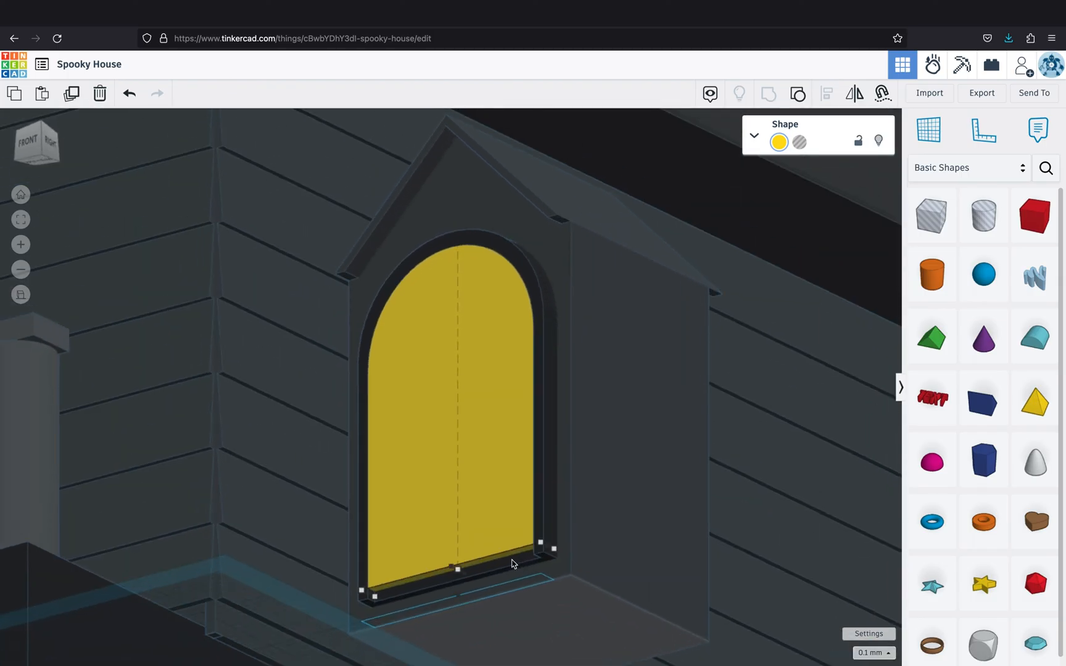
{"action": "left_click_drag", "start_coordinate": [459, 574], "coordinate": [463, 581]}
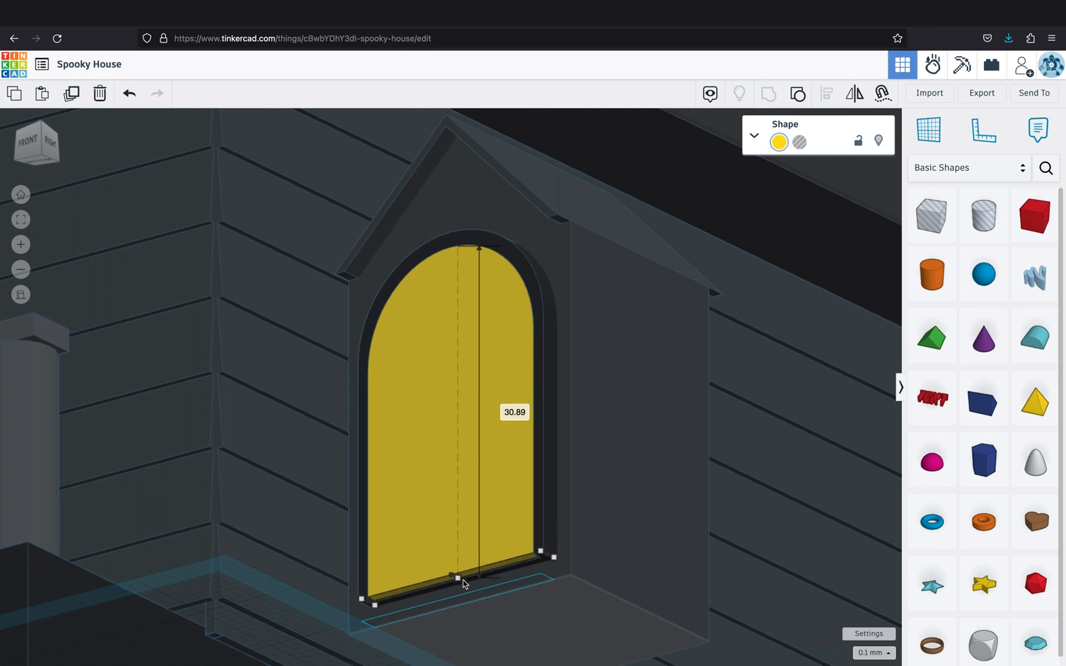
{"action": "right_click_drag", "start_coordinate": [724, 529], "coordinate": [825, 574]}
{"action": "left_click", "coordinate": [756, 484]}
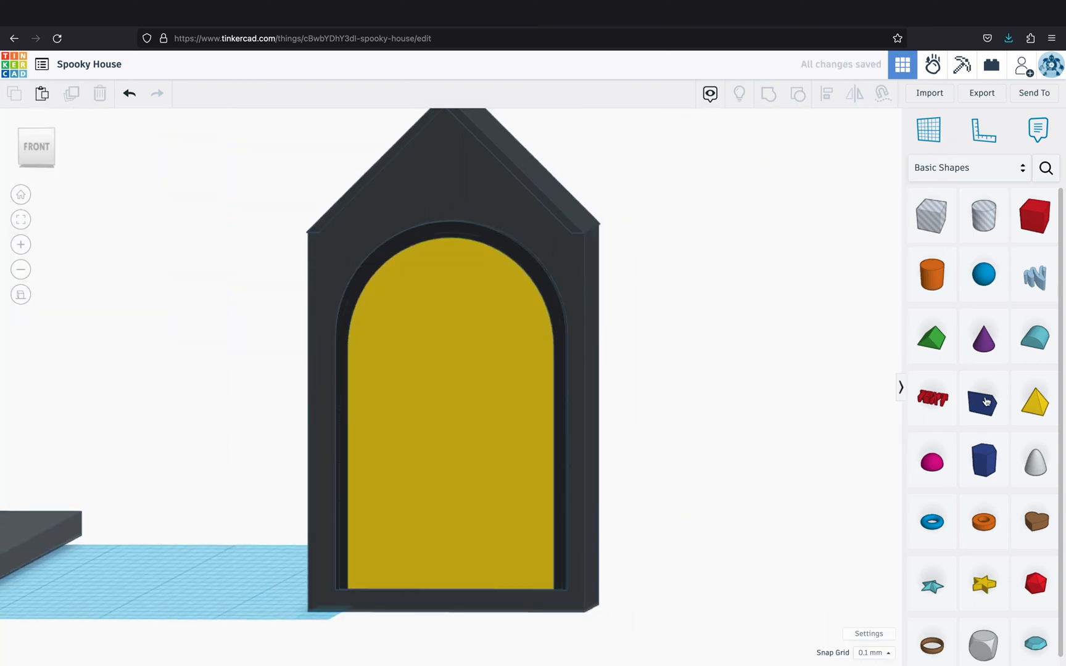
Add a black box about 1.37 mm wide, positioned as a vertical bar over the middle of the arched window
{"action": "left_click_drag", "start_coordinate": [1045, 212], "coordinate": [504, 444]}
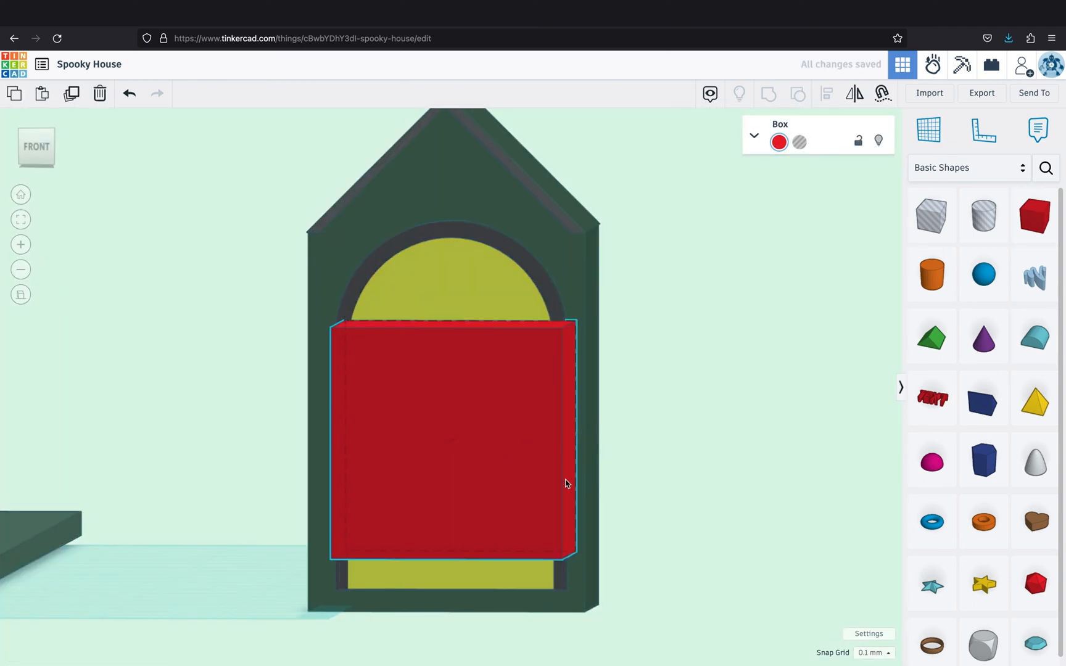
{"action": "right_click_drag", "start_coordinate": [566, 485], "coordinate": [579, 435]}
{"action": "left_click_drag", "start_coordinate": [578, 435], "coordinate": [362, 430]}
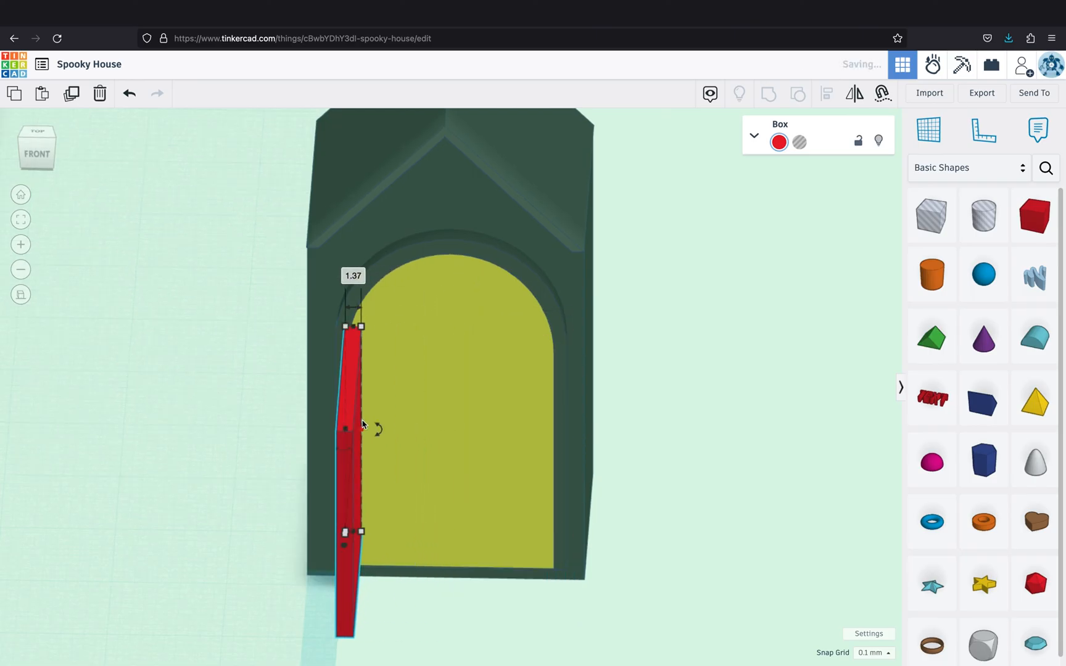
{"action": "left_click_drag", "start_coordinate": [352, 486], "coordinate": [447, 468]}
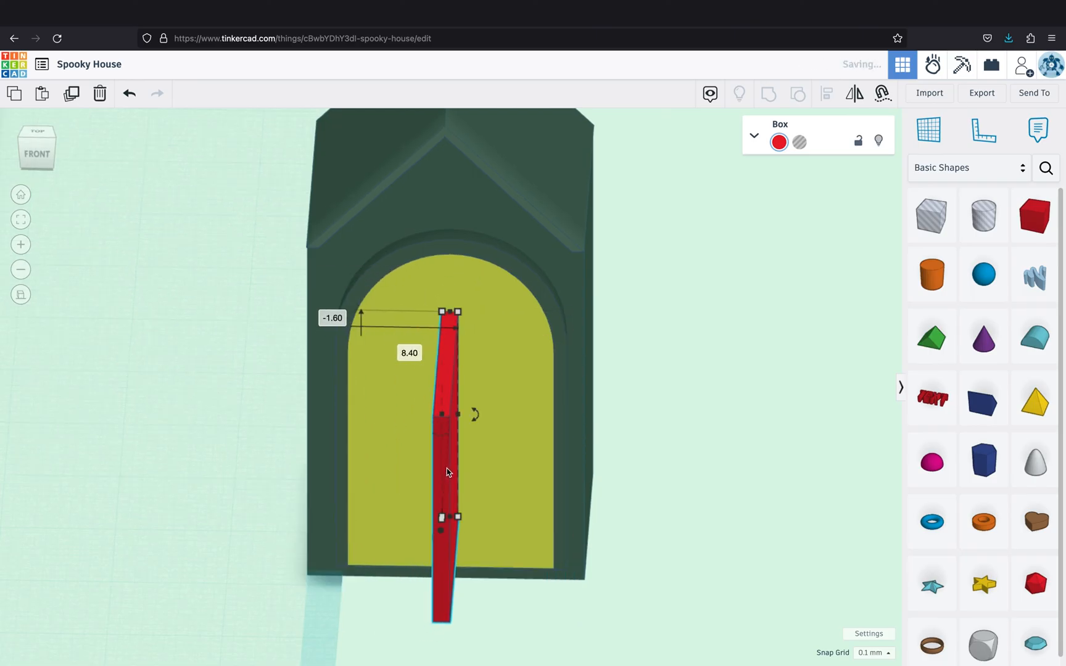
{"action": "left_click", "coordinate": [778, 142]}
{"action": "left_click", "coordinate": [910, 263]}
{"action": "scroll", "coordinate": [549, 345], "scroll_direction": "up", "scroll_amount": 3}
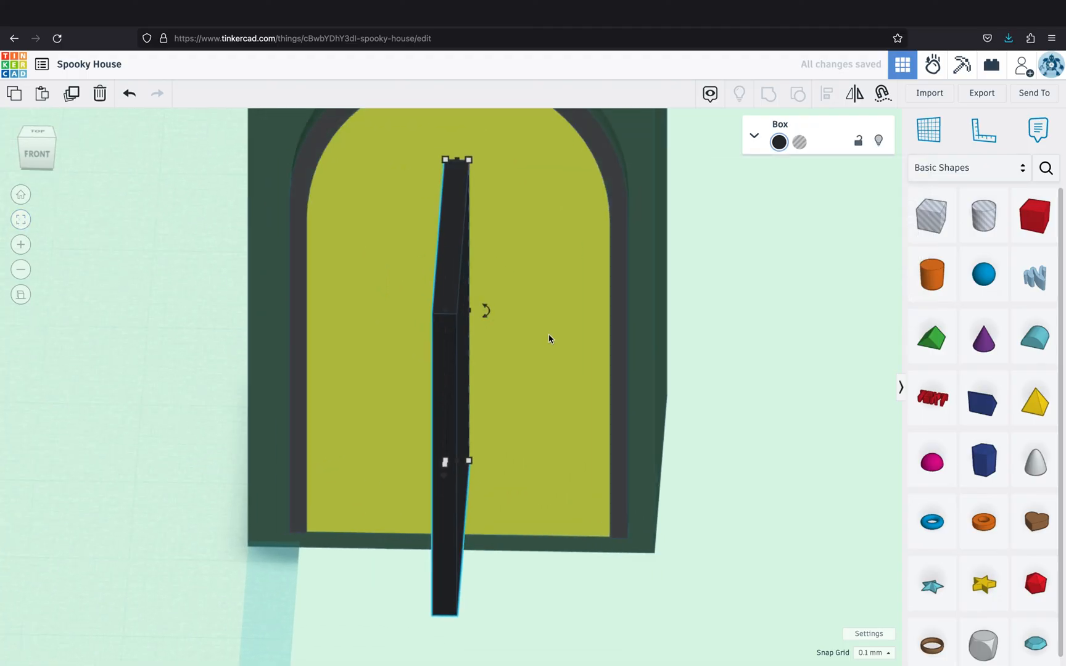
Resize the vertical bar to span the window's full height, about 30.5 mm tall, and thin its depth to sit against the yellow arch
{"action": "right_click_drag", "start_coordinate": [549, 338], "coordinate": [202, 536]}
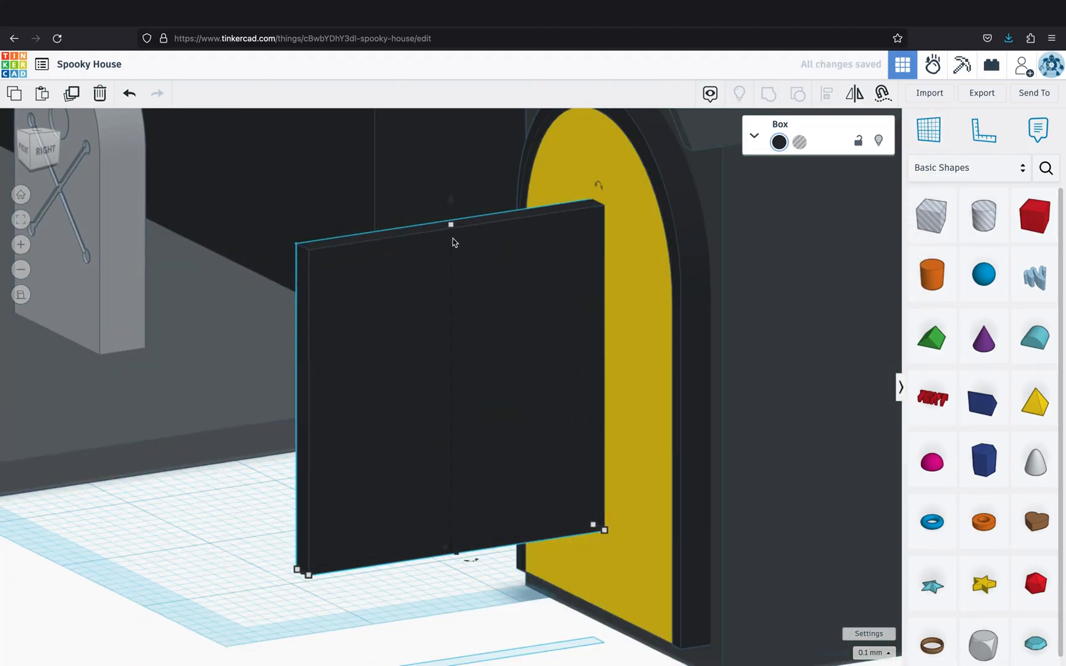
{"action": "left_click_drag", "start_coordinate": [451, 224], "coordinate": [455, 129]}
{"action": "scroll", "coordinate": [437, 492], "scroll_direction": "down", "scroll_amount": 3}
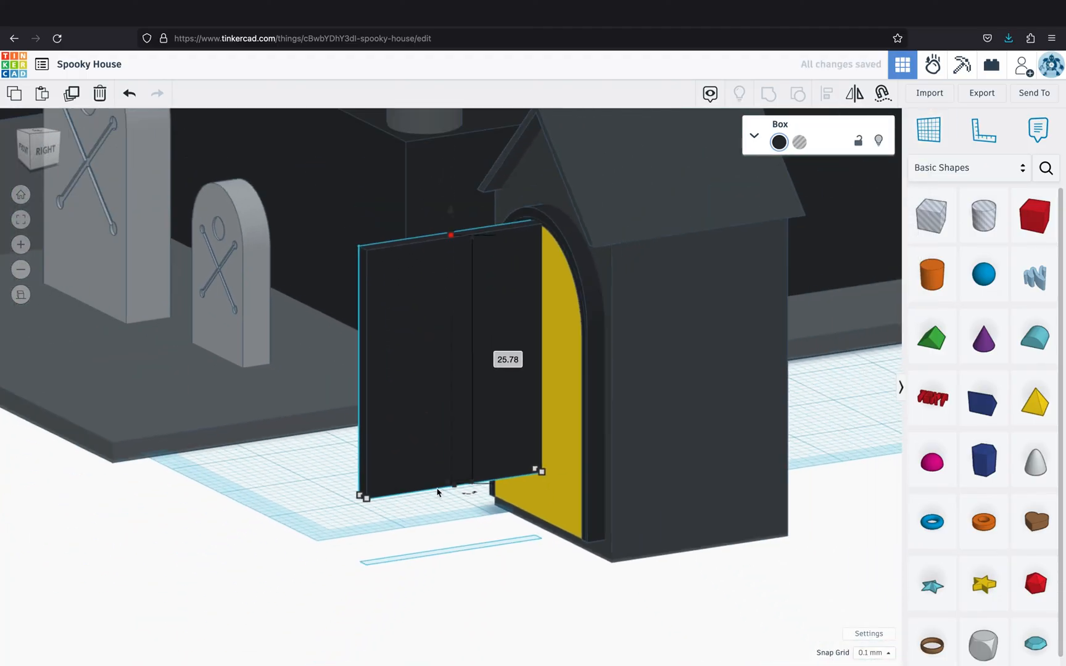
{"action": "right_click_drag", "start_coordinate": [440, 529], "coordinate": [450, 489]}
{"action": "left_click_drag", "start_coordinate": [448, 488], "coordinate": [449, 528]}
{"action": "right_click_drag", "start_coordinate": [449, 529], "coordinate": [471, 595]}
{"action": "scroll", "coordinate": [471, 594], "scroll_direction": "up", "scroll_amount": 3}
{"action": "left_click_drag", "start_coordinate": [350, 607], "coordinate": [501, 536]}
{"action": "right_click_drag", "start_coordinate": [416, 522], "coordinate": [566, 503]}
Duplicate the vertical bar and rotate the copy 90° to make a horizontal crossbar across the window
{"action": "key", "text": "super+d"}
{"action": "scroll", "coordinate": [517, 534], "scroll_direction": "down", "scroll_amount": 3}
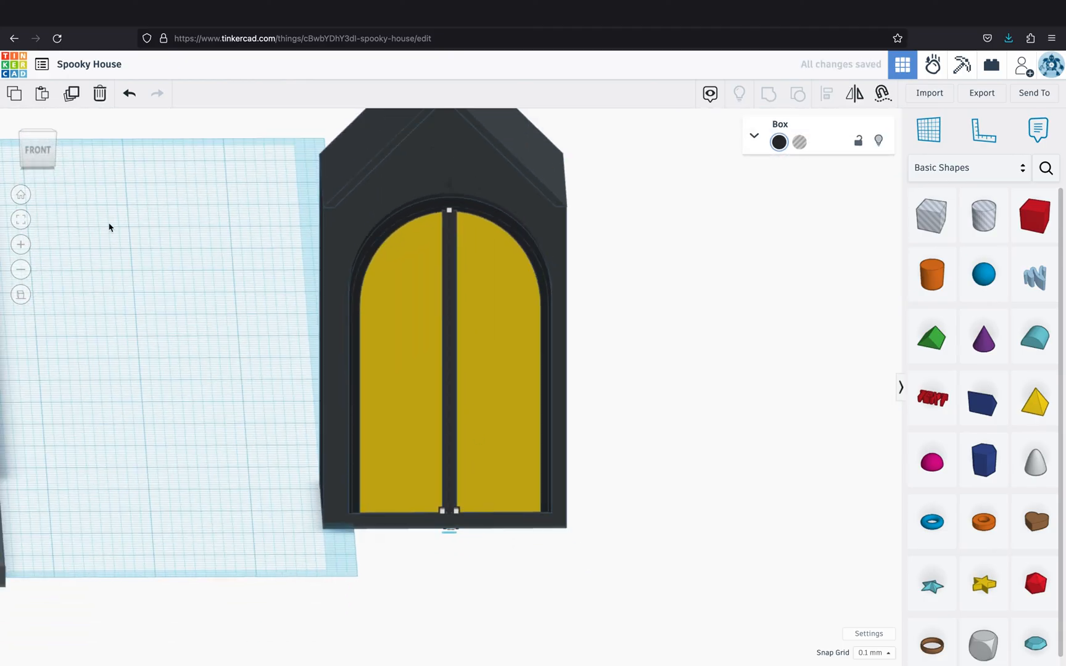
{"action": "left_click", "coordinate": [37, 149]}
{"action": "left_click_drag", "start_coordinate": [448, 212], "coordinate": [547, 233]}
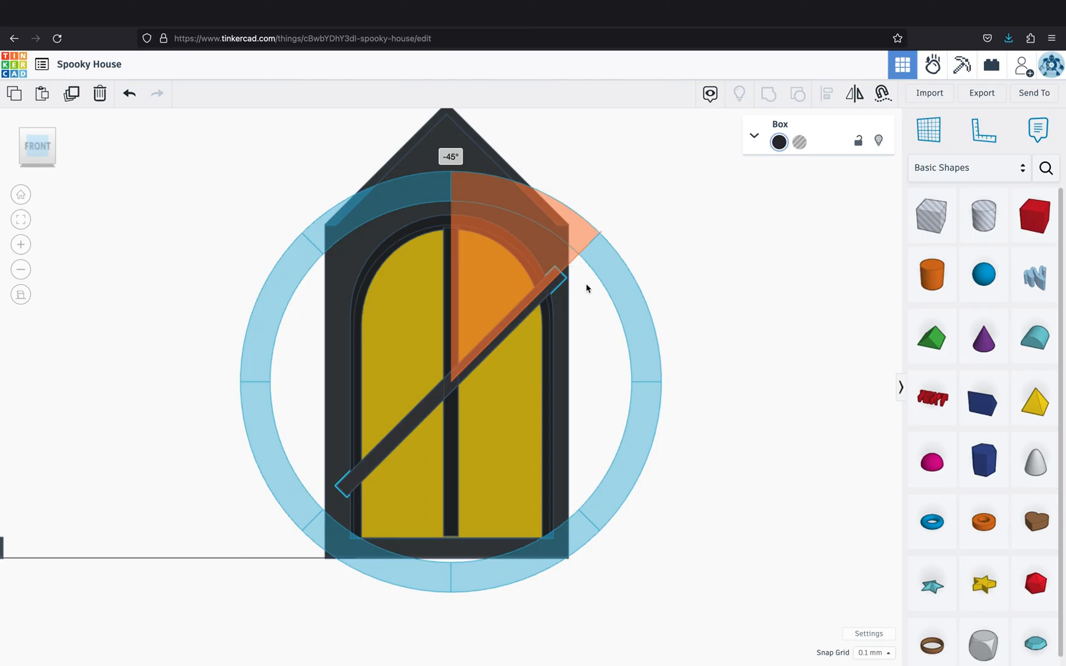
{"action": "left_click_drag", "start_coordinate": [586, 289], "coordinate": [608, 349]}
{"action": "left_click_drag", "start_coordinate": [633, 420], "coordinate": [633, 421]}
{"action": "right_click_drag", "start_coordinate": [634, 421], "coordinate": [631, 489]}
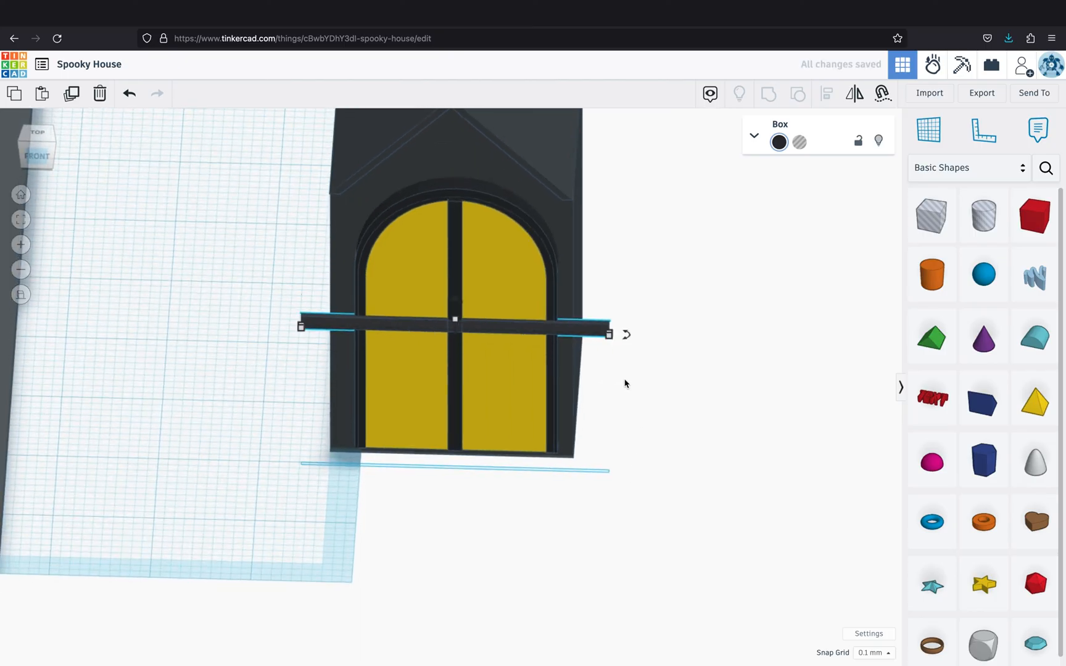
Shorten the horizontal crossbar from both ends so that it stays within the sides of the arched frame
{"action": "scroll", "coordinate": [625, 384], "scroll_direction": "up", "scroll_amount": 3}
{"action": "left_click", "coordinate": [21, 221]}
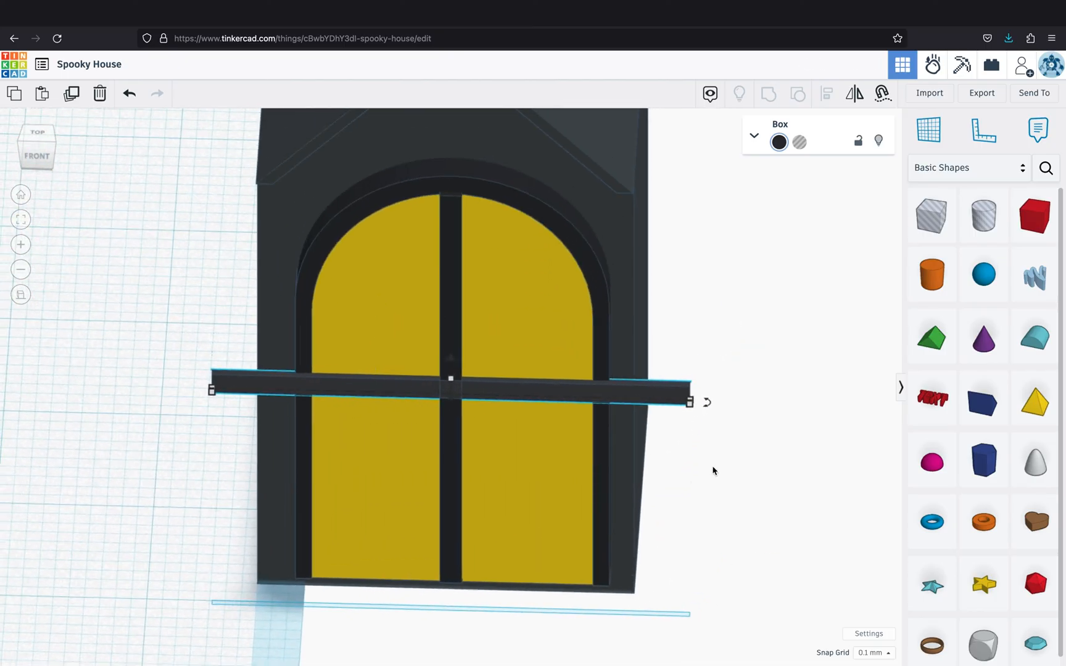
{"action": "right_click_drag", "start_coordinate": [712, 469], "coordinate": [667, 486]}
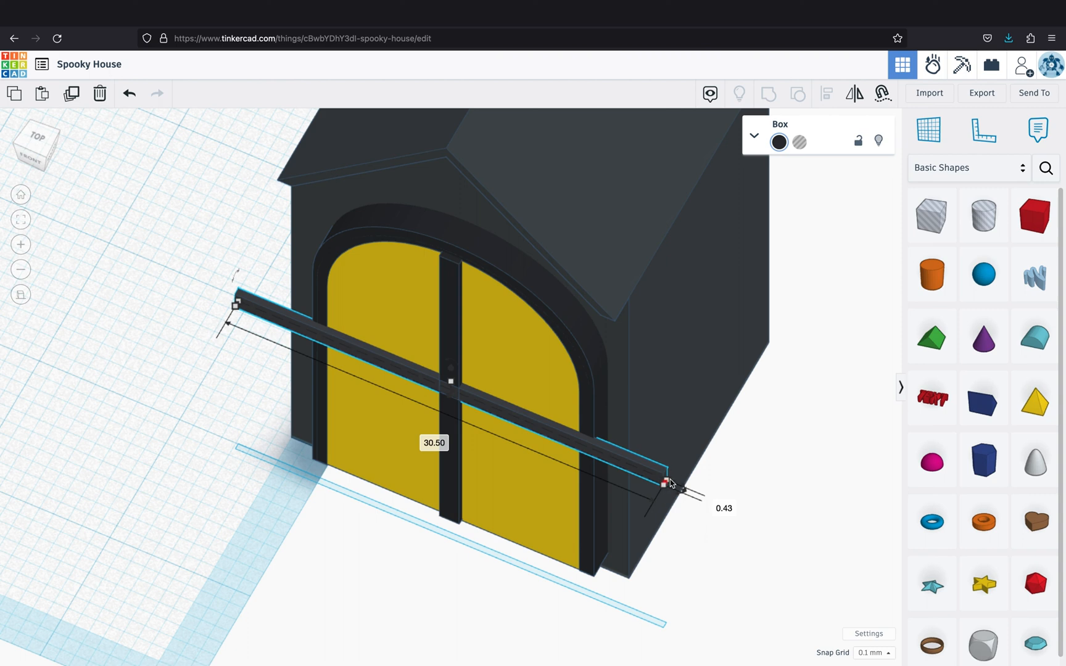
{"action": "left_click_drag", "start_coordinate": [671, 483], "coordinate": [596, 451]}
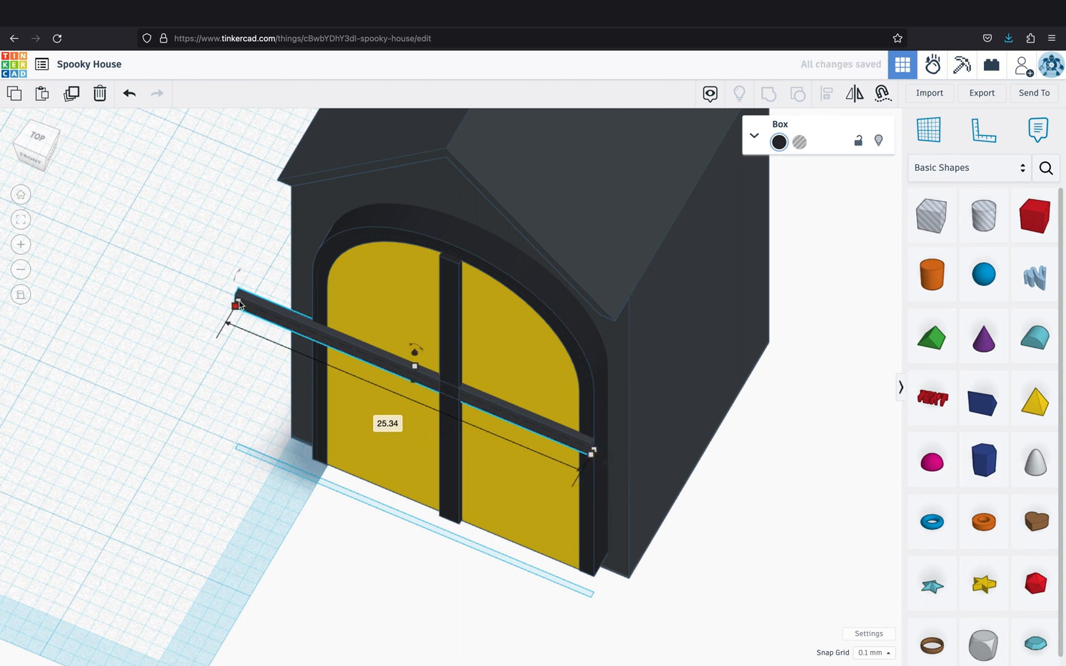
{"action": "left_click_drag", "start_coordinate": [240, 302], "coordinate": [321, 331]}
{"action": "right_click_drag", "start_coordinate": [292, 353], "coordinate": [245, 347]}
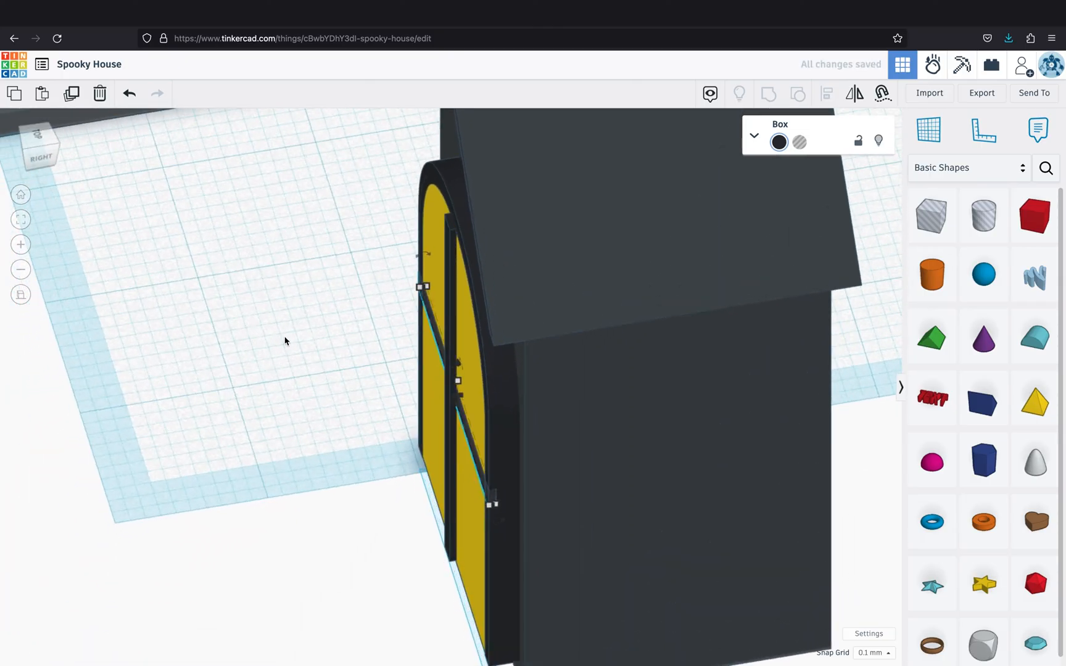
{"action": "left_click", "coordinate": [320, 379]}
{"action": "right_click_drag", "start_coordinate": [323, 386], "coordinate": [402, 327]}
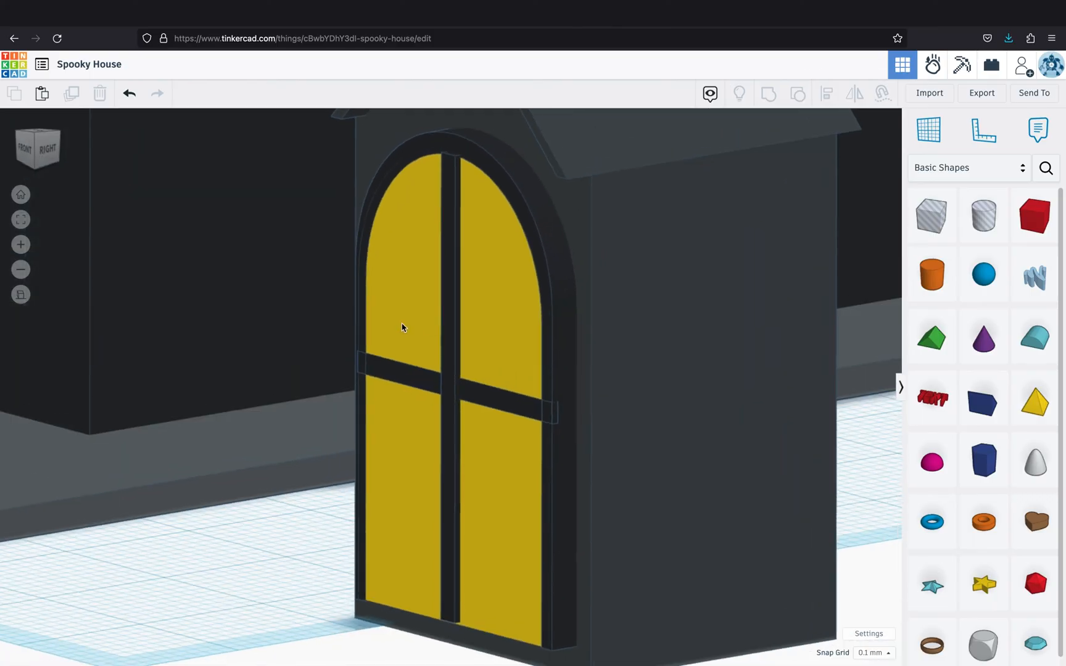
Try nudging the vertical bar deeper into the window
{"action": "left_click", "coordinate": [455, 350]}
{"action": "right_click_drag", "start_coordinate": [455, 351], "coordinate": [393, 381]}
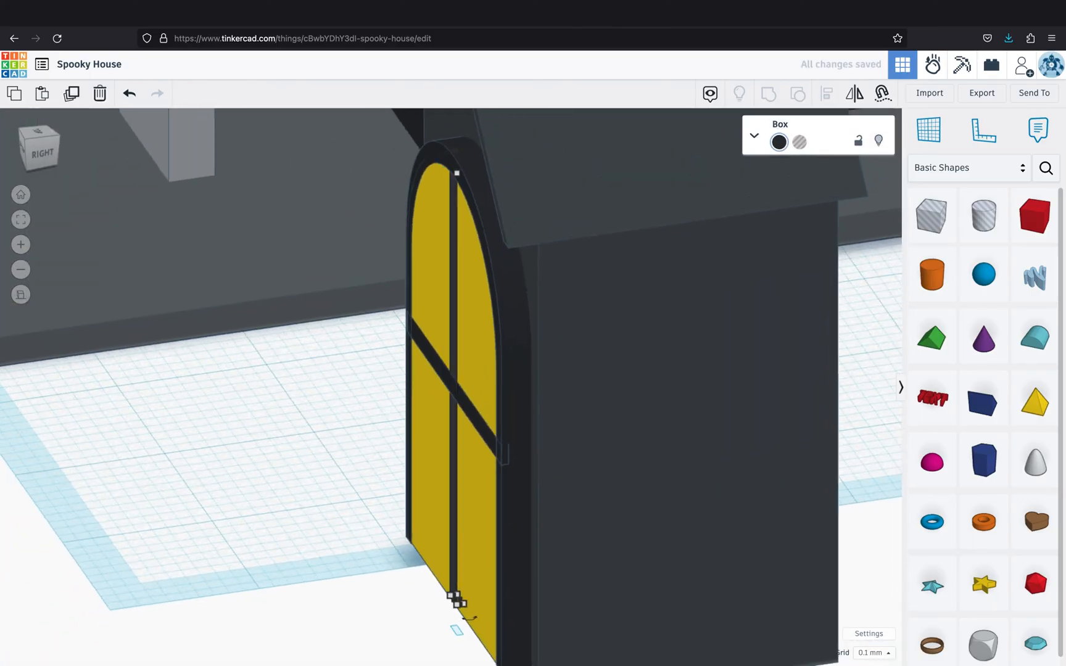
{"action": "key", "text": "Right"}
{"action": "key", "text": "super+z"}
{"action": "right_click_drag", "start_coordinate": [321, 468], "coordinate": [501, 448]}
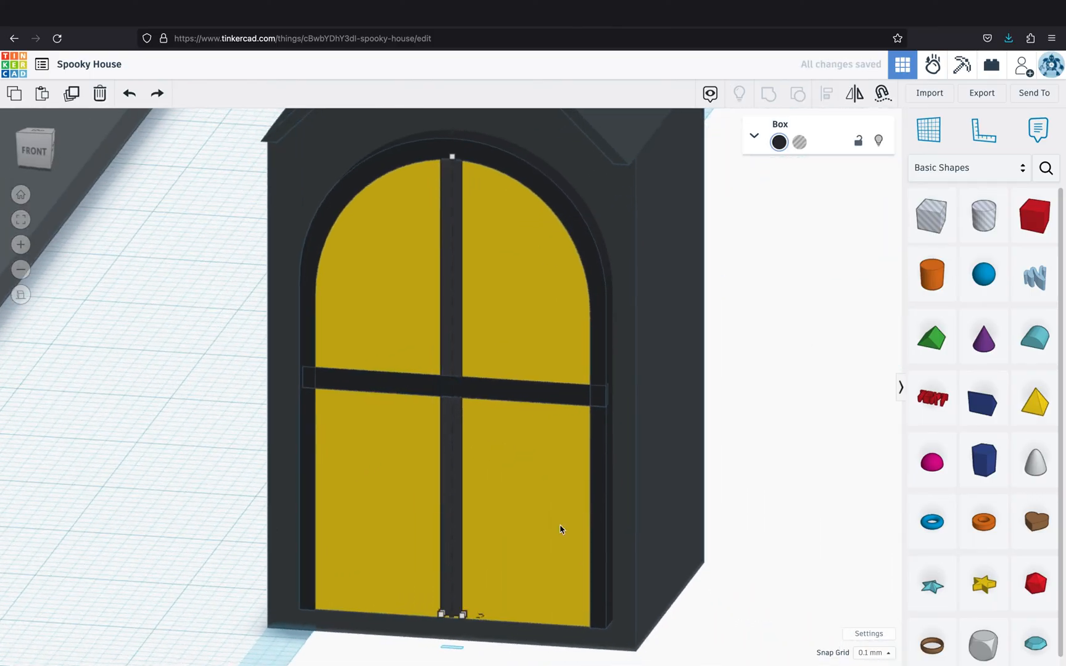
{"action": "right_click_drag", "start_coordinate": [721, 569], "coordinate": [733, 476]}
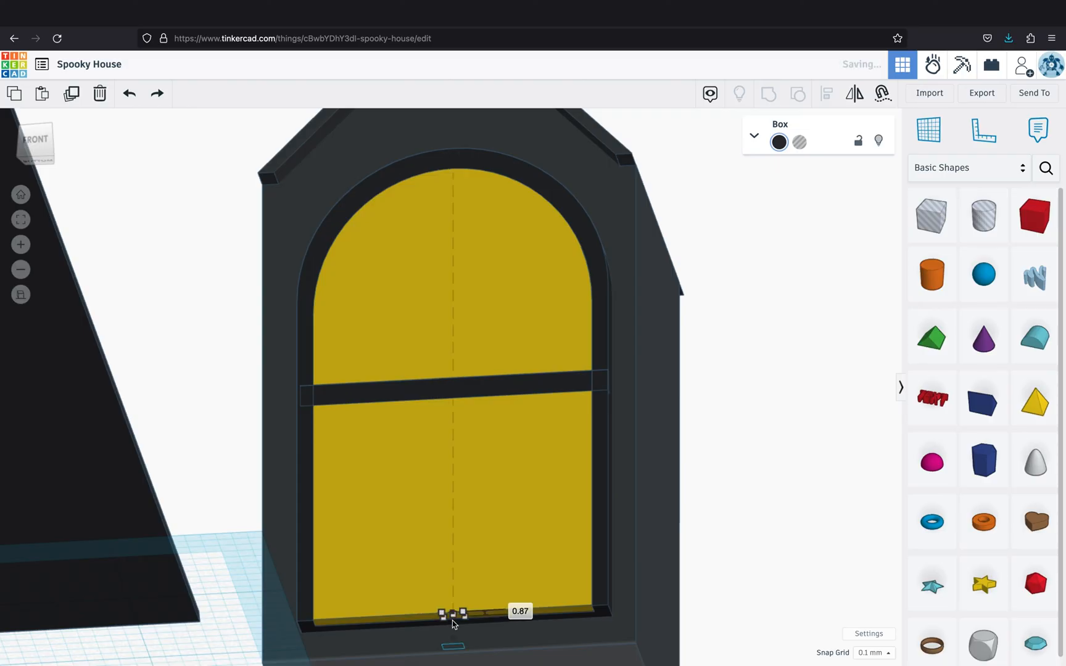
{"action": "right_click_drag", "start_coordinate": [781, 569], "coordinate": [794, 546]}
Duplicate the horizontal crossbar and lower the copy to divide the lower part of the window
{"action": "left_click", "coordinate": [568, 392]}
{"action": "key", "text": "super+d"}
{"action": "key", "text": "super+Down"}
{"action": "key", "text": "super+Down"}
{"action": "key", "text": "super+Down"}
{"action": "key", "text": "super+Down"}
{"action": "key", "text": "super+Down"}
{"action": "key", "text": "super+Down"}
{"action": "key", "text": "super+Down"}
{"action": "key", "text": "super+Down"}
{"action": "key", "text": "super+Down"}
{"action": "key", "text": "super+Down"}
{"action": "key", "text": "super+Down"}
{"action": "key", "text": "super+Down"}
{"action": "key", "text": "super+Down"}
{"action": "key", "text": "super+Down"}
{"action": "key", "text": "super+Down"}
{"action": "key", "text": "super+Down"}
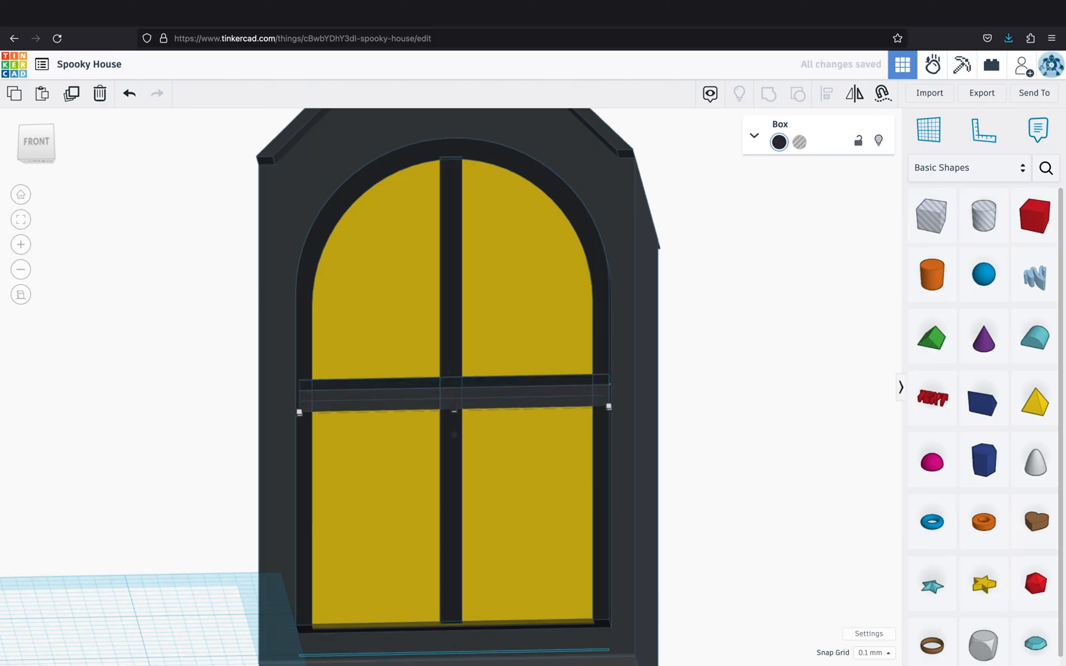
{"action": "key", "text": "super+Down"}
{"action": "key", "text": "super+Down"}
{"action": "key", "text": "super+Down"}
{"action": "key", "text": "super+Down"}
{"action": "key", "text": "super+Down"}
{"action": "key", "text": "super+Down"}
{"action": "key", "text": "super+Down"}
{"action": "key", "text": "super+Down"}
{"action": "key", "text": "super+Down"}
{"action": "key", "text": "super+Down"}
{"action": "key", "text": "super+Down"}
{"action": "key", "text": "super+Down"}
{"action": "key", "text": "super+Down"}
{"action": "key", "text": "super+Down"}
{"action": "key", "text": "super+Down"}
{"action": "key", "text": "super+Down"}
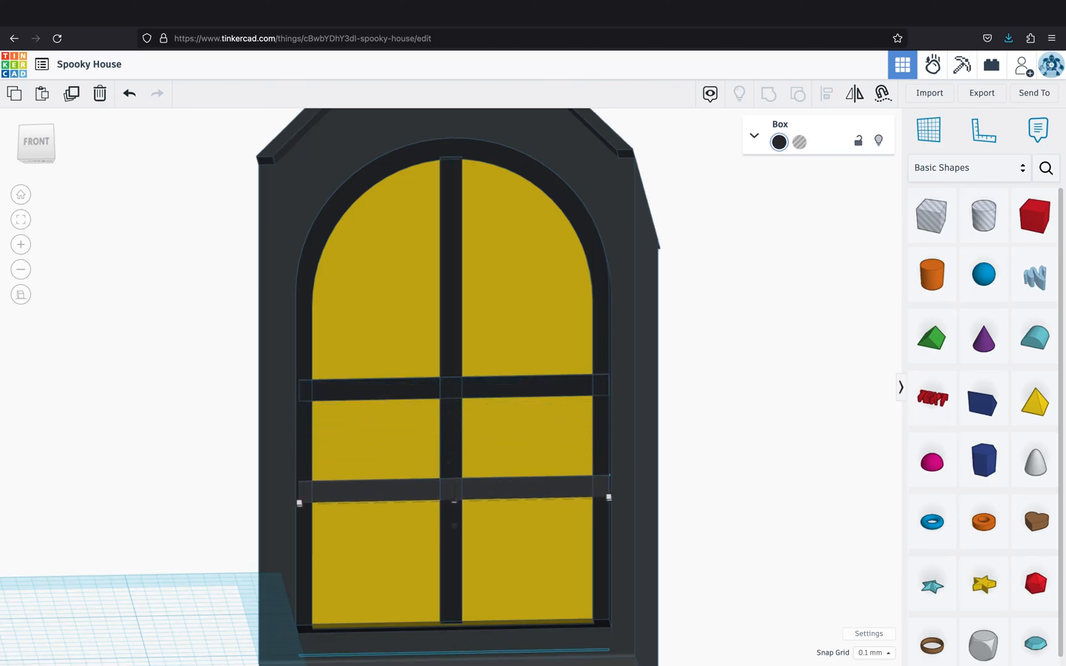
Raise the original horizontal crossbar slightly to even out the window panes
{"action": "left_click", "coordinate": [535, 389]}
{"action": "key", "text": "super+Up"}
{"action": "key", "text": "super+Up"}
{"action": "key", "text": "super+Up"}
{"action": "key", "text": "super+Up"}
{"action": "key", "text": "super+Up"}
{"action": "key", "text": "super+Up"}
{"action": "key", "text": "super+Up"}
{"action": "key", "text": "super+Up"}
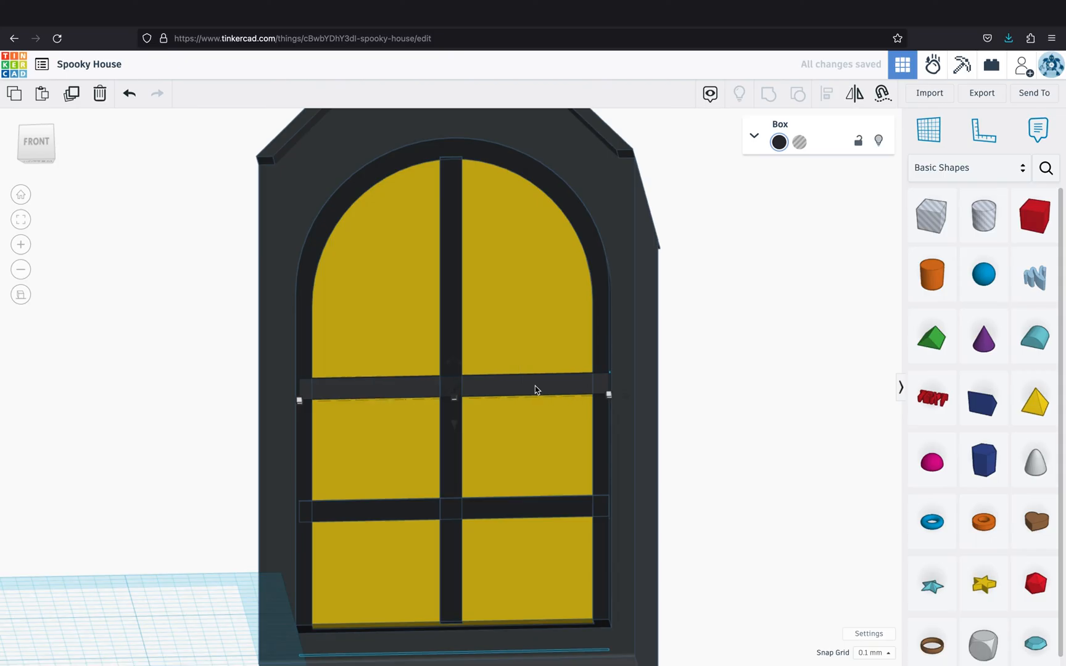
Group the two crossbars, the vertical bar and the arched frame into one black shape
{"action": "left_click", "coordinate": [732, 419]}
{"action": "right_click_drag", "start_coordinate": [732, 419], "coordinate": [605, 487]}
{"action": "scroll", "coordinate": [734, 487], "scroll_direction": "down", "scroll_amount": 4}
{"action": "scroll", "coordinate": [715, 481], "scroll_direction": "down", "scroll_amount": 3}
{"action": "scroll", "coordinate": [604, 487], "scroll_direction": "up", "scroll_amount": 3}
{"action": "left_click", "coordinate": [506, 379]}
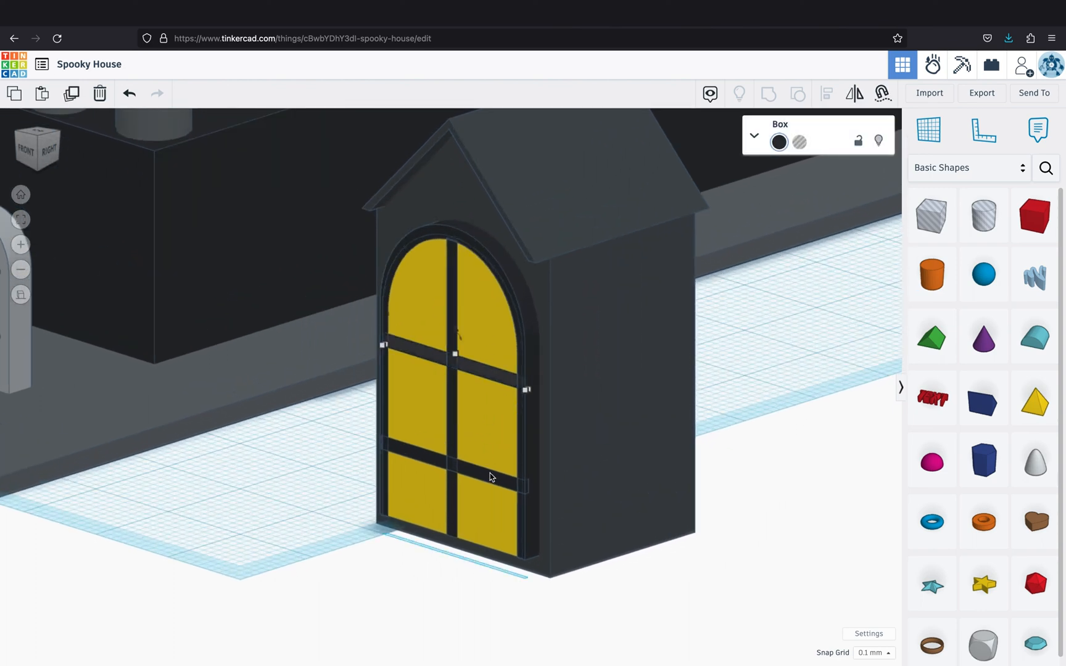
{"action": "left_click", "coordinate": [490, 473], "text": "shift"}
{"action": "left_click", "coordinate": [455, 432], "text": "shift"}
{"action": "left_click", "coordinate": [514, 352], "text": "shift"}
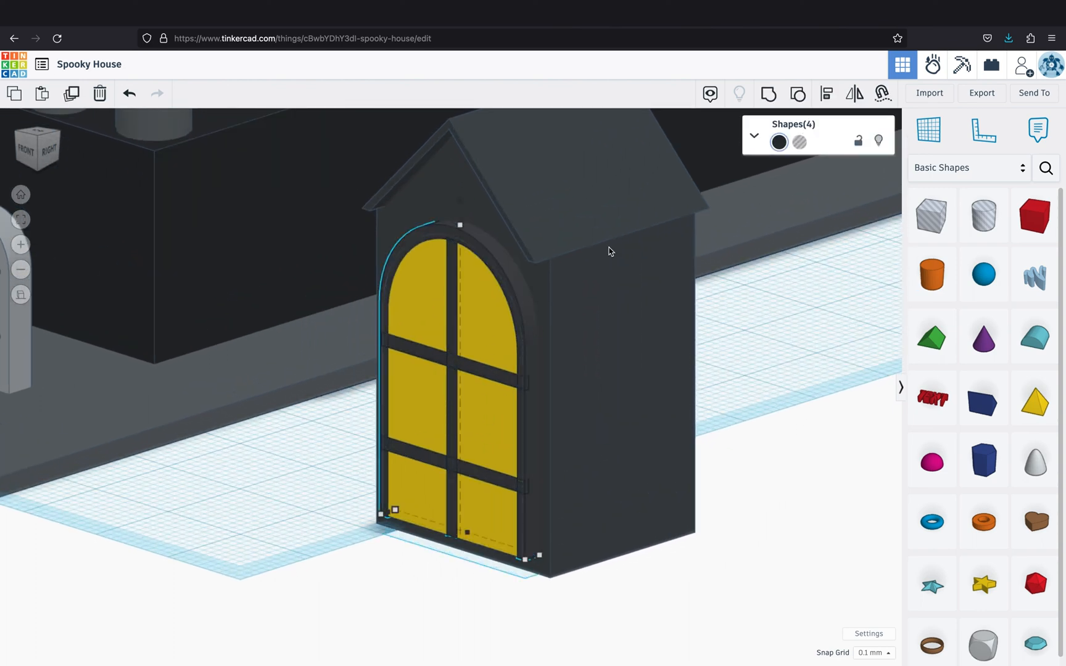
{"action": "left_click", "coordinate": [771, 99]}
{"action": "left_click", "coordinate": [779, 142]}
{"action": "left_click", "coordinate": [547, 448]}
{"action": "left_click", "coordinate": [529, 412]}
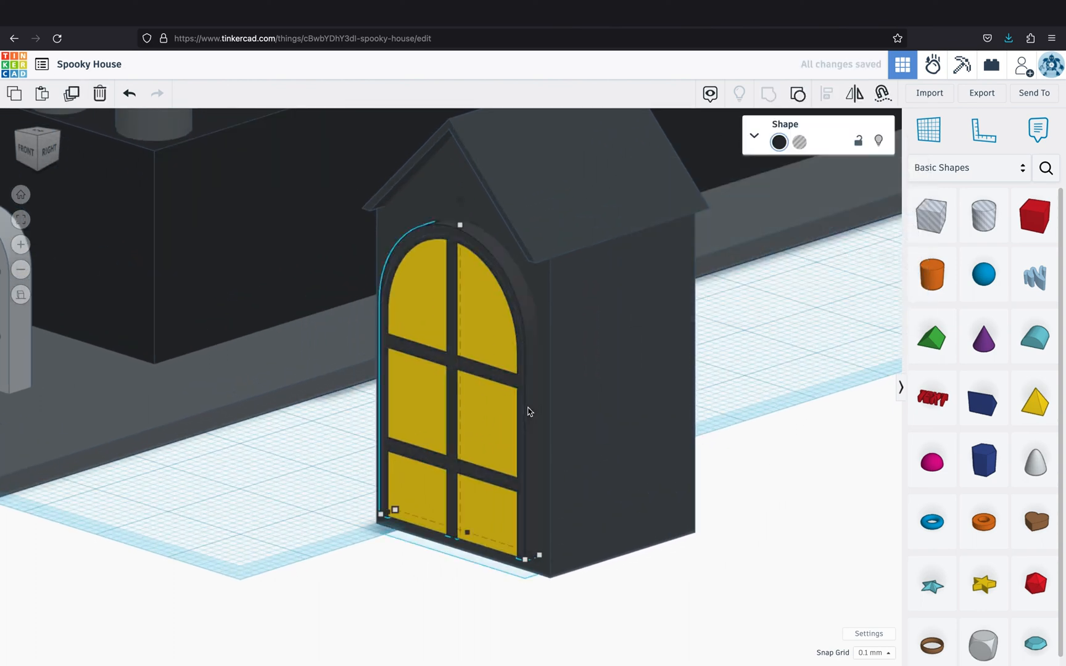
Try nudging the grouped window frame toward the dormer wall
{"action": "right_click_drag", "start_coordinate": [528, 412], "coordinate": [423, 404]}
{"action": "key", "text": "Right"}
{"action": "key", "text": "super+z"}
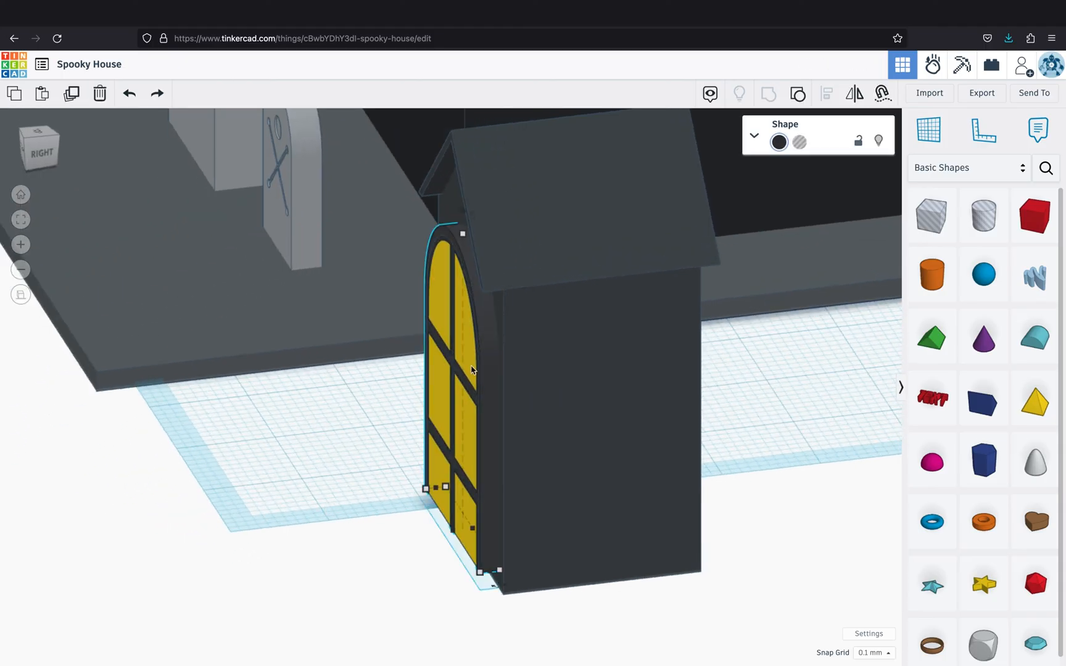
{"action": "left_click_drag", "start_coordinate": [472, 370], "coordinate": [454, 330]}
{"action": "key", "text": "super+z"}
{"action": "right_click_drag", "start_coordinate": [379, 429], "coordinate": [444, 426]}
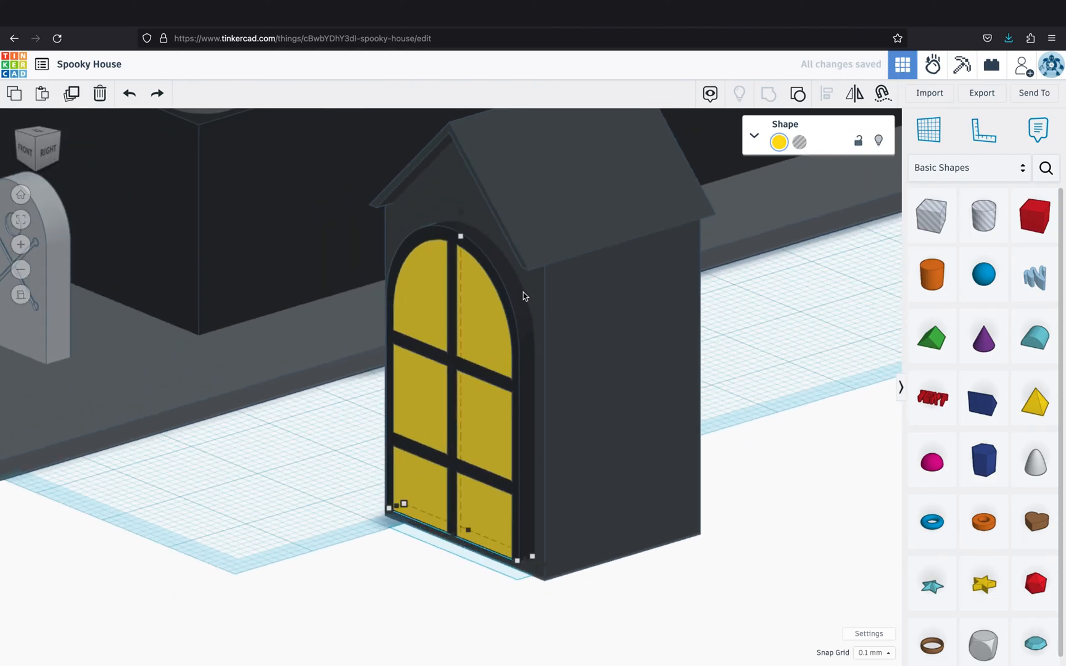
Group the black window frame with the yellow arch and set the group to multicolor
{"action": "left_click", "coordinate": [507, 319]}
{"action": "left_click", "coordinate": [491, 334], "text": "shift"}
{"action": "left_click", "coordinate": [768, 92]}
{"action": "left_click", "coordinate": [469, 296]}
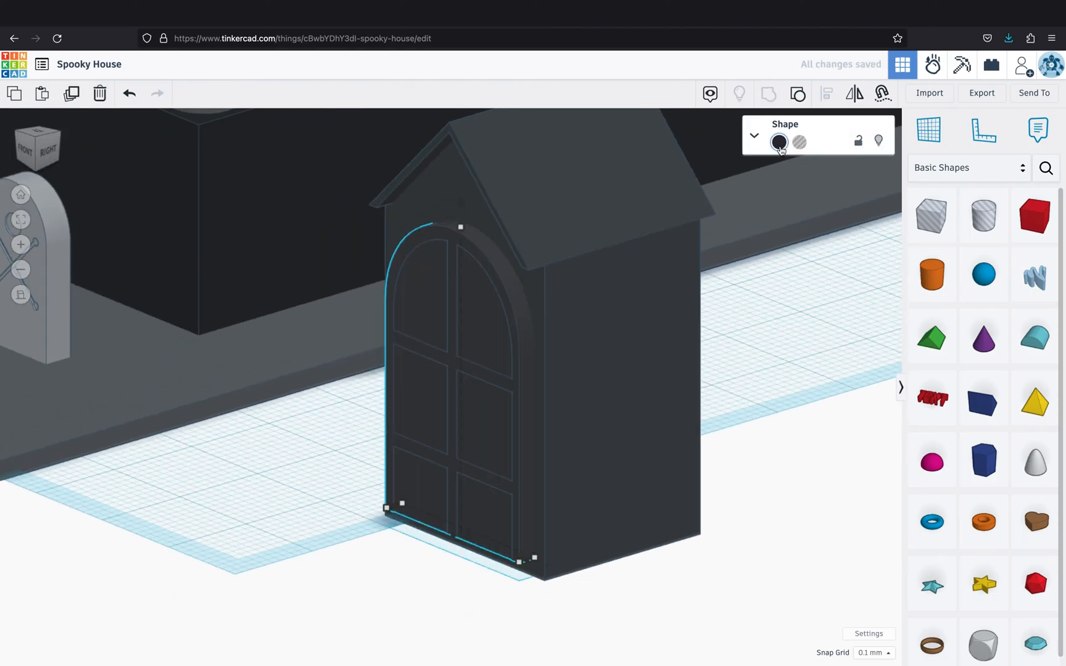
{"action": "left_click", "coordinate": [777, 142]}
{"action": "left_click", "coordinate": [697, 236]}
{"action": "left_click", "coordinate": [775, 491]}
Group the finished window with the gabled dormer body and roof
{"action": "right_click_drag", "start_coordinate": [775, 491], "coordinate": [486, 409]}
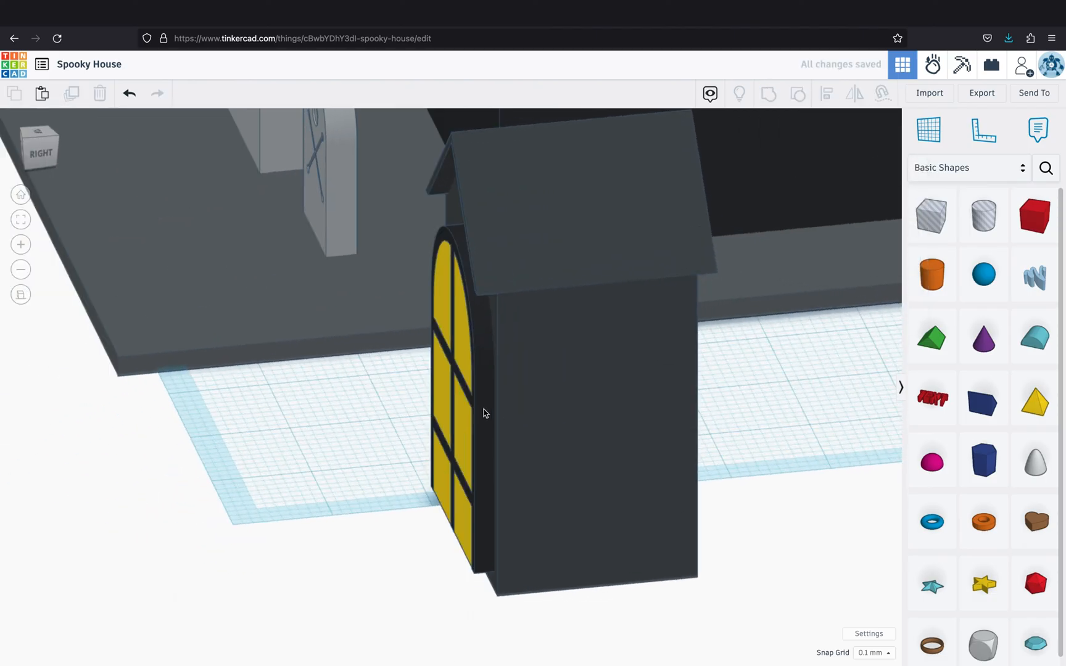
{"action": "left_click", "coordinate": [485, 409]}
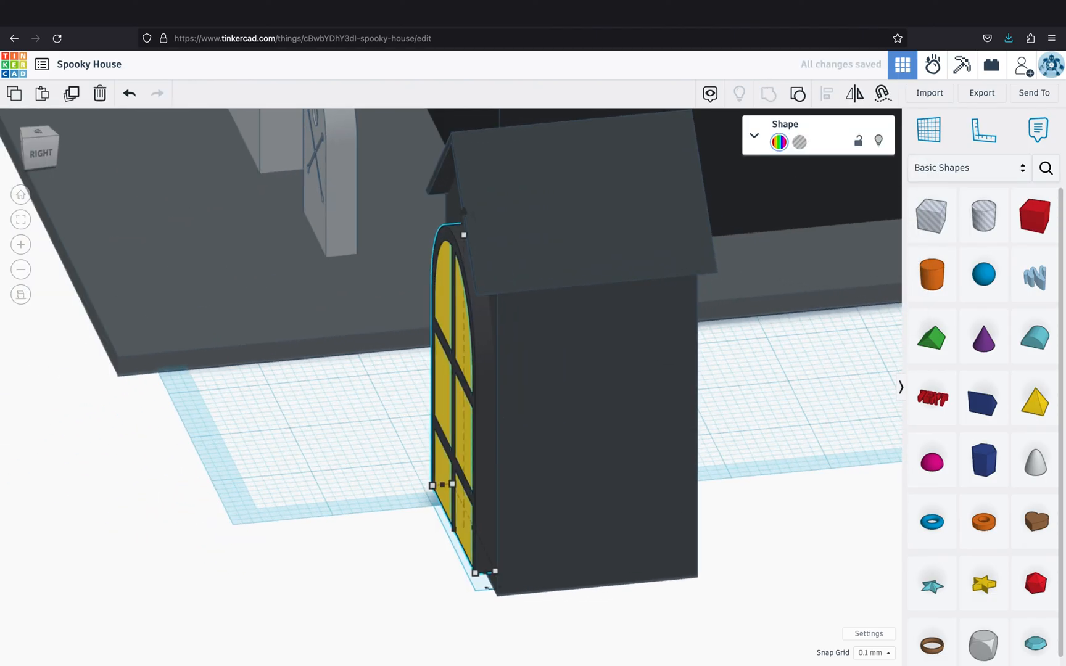
{"action": "left_click", "coordinate": [281, 486]}
{"action": "right_click_drag", "start_coordinate": [523, 484], "coordinate": [570, 478]}
{"action": "left_click_drag", "start_coordinate": [637, 359], "coordinate": [378, 541]}
{"action": "key", "text": "ctrl+g"}
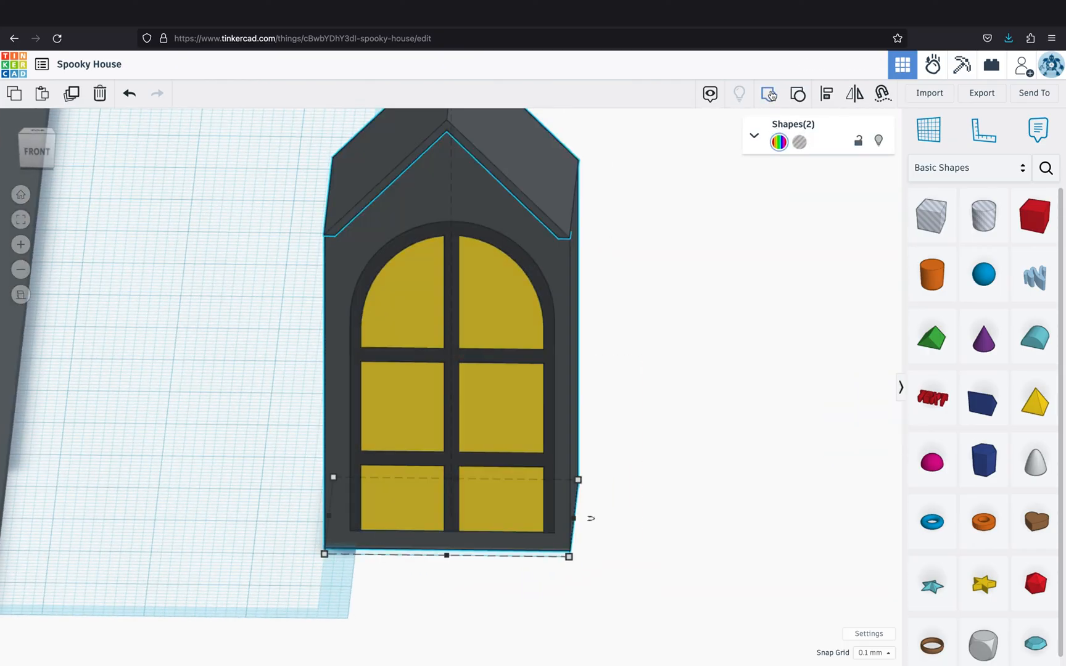
Move the dormer in front of the house beside the entrance gable and raise it to roof height
{"action": "scroll", "coordinate": [666, 314], "scroll_direction": "down", "scroll_amount": 5}
{"action": "scroll", "coordinate": [511, 395], "scroll_direction": "down", "scroll_amount": 5}
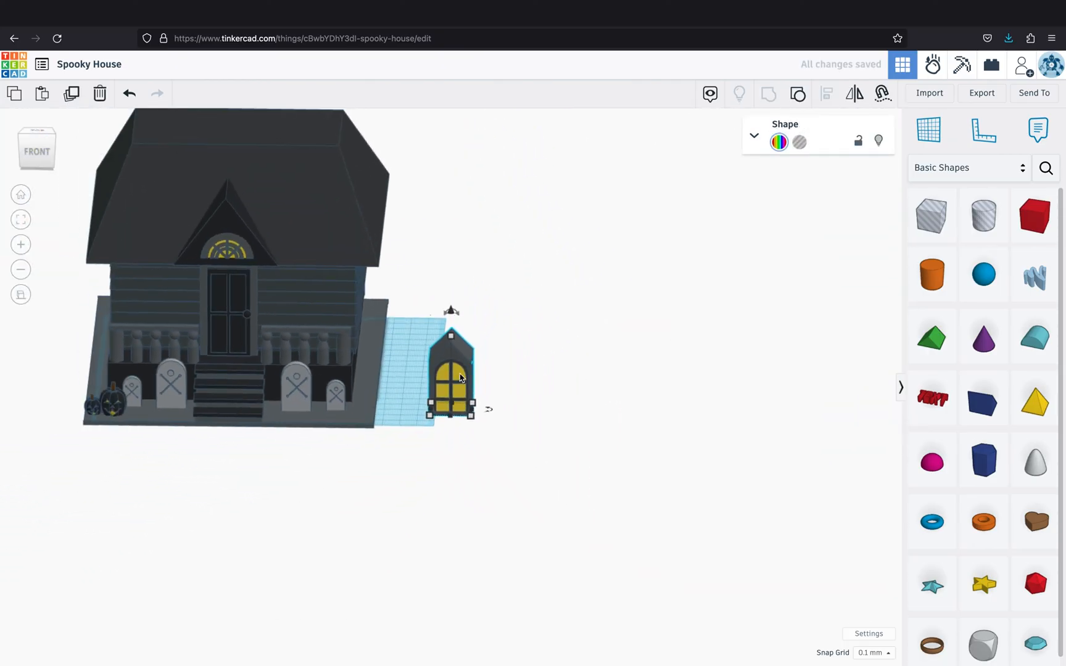
{"action": "left_click_drag", "start_coordinate": [448, 380], "coordinate": [306, 398]}
{"action": "left_click_drag", "start_coordinate": [299, 331], "coordinate": [302, 167]}
Set the snap grid to 1.0 mm and push the dormer back until it is embedded in the front slope of the roof
{"action": "right_click_drag", "start_coordinate": [277, 260], "coordinate": [142, 271]}
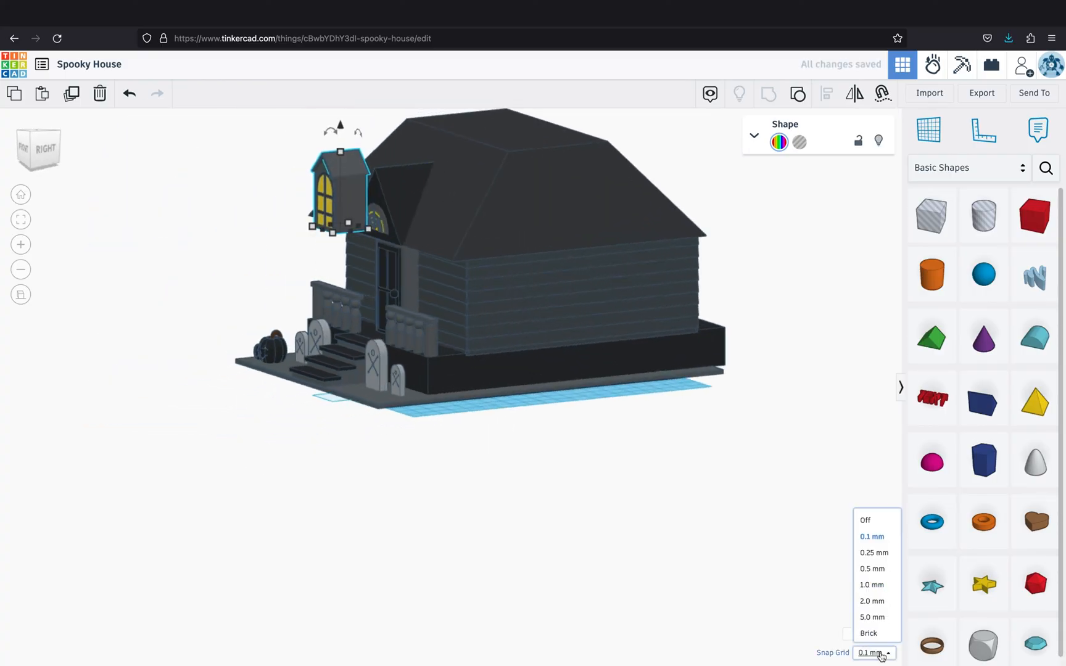
{"action": "left_click", "coordinate": [872, 584]}
{"action": "key", "text": "Right"}
{"action": "key", "text": "Right"}
{"action": "key", "text": "Right"}
{"action": "key", "text": "Right"}
{"action": "key", "text": "Right"}
{"action": "key", "text": "Right"}
{"action": "key", "text": "Right"}
{"action": "key", "text": "Right"}
{"action": "key", "text": "Right"}
{"action": "key", "text": "Right"}
{"action": "key", "text": "Right"}
{"action": "key", "text": "Right"}
{"action": "key", "text": "Right"}
{"action": "key", "text": "Right"}
{"action": "key", "text": "Right"}
{"action": "key", "text": "Right"}
{"action": "key", "text": "Right"}
{"action": "key", "text": "Right"}
{"action": "key", "text": "Right"}
{"action": "key", "text": "Right"}
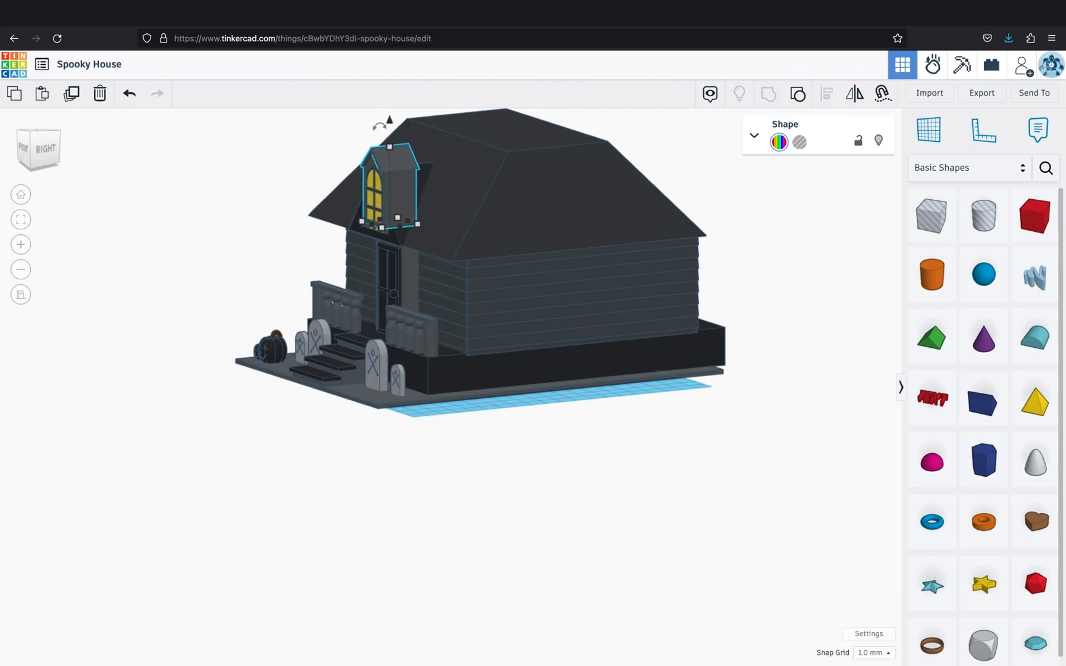
{"action": "key", "text": "Right"}
{"action": "key", "text": "Right"}
{"action": "key", "text": "Right"}
{"action": "key", "text": "Right"}
{"action": "key", "text": "Right"}
{"action": "key", "text": "Right"}
{"action": "key", "text": "Right"}
{"action": "key", "text": "Right"}
{"action": "key", "text": "Right"}
{"action": "key", "text": "Right"}
{"action": "key", "text": "Right"}
{"action": "key", "text": "Right"}
{"action": "key", "text": "Right"}
{"action": "key", "text": "Right"}
{"action": "key", "text": "Right"}
{"action": "key", "text": "Right"}
{"action": "key", "text": "Right"}
{"action": "key", "text": "Right"}
{"action": "key", "text": "Right"}
{"action": "key", "text": "Right"}
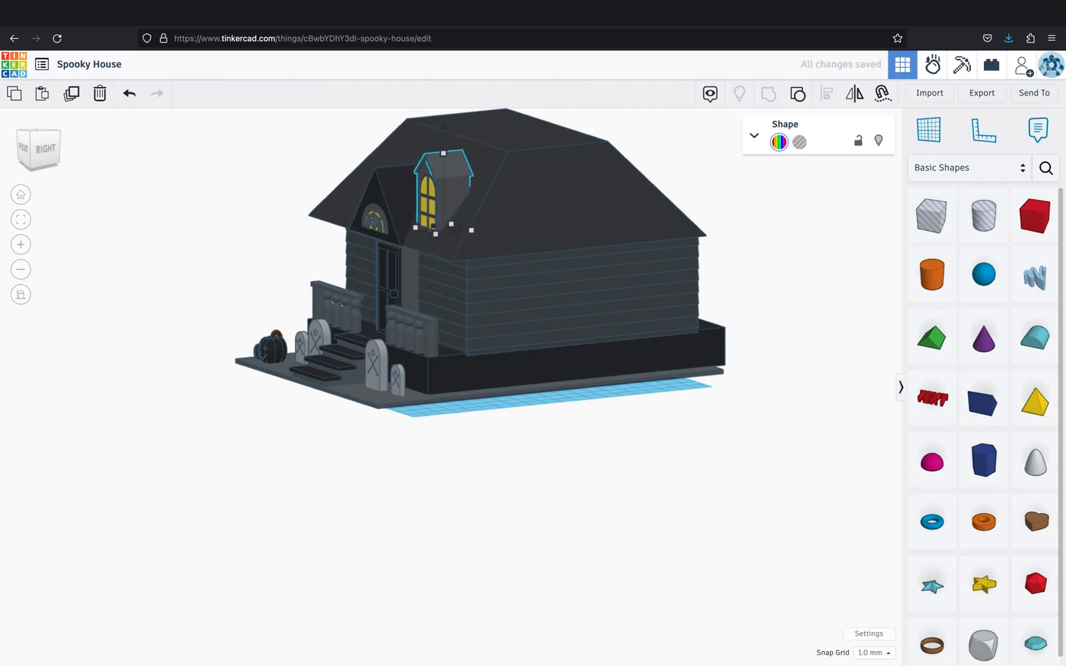
{"action": "right_click_drag", "start_coordinate": [662, 525], "coordinate": [747, 527]}
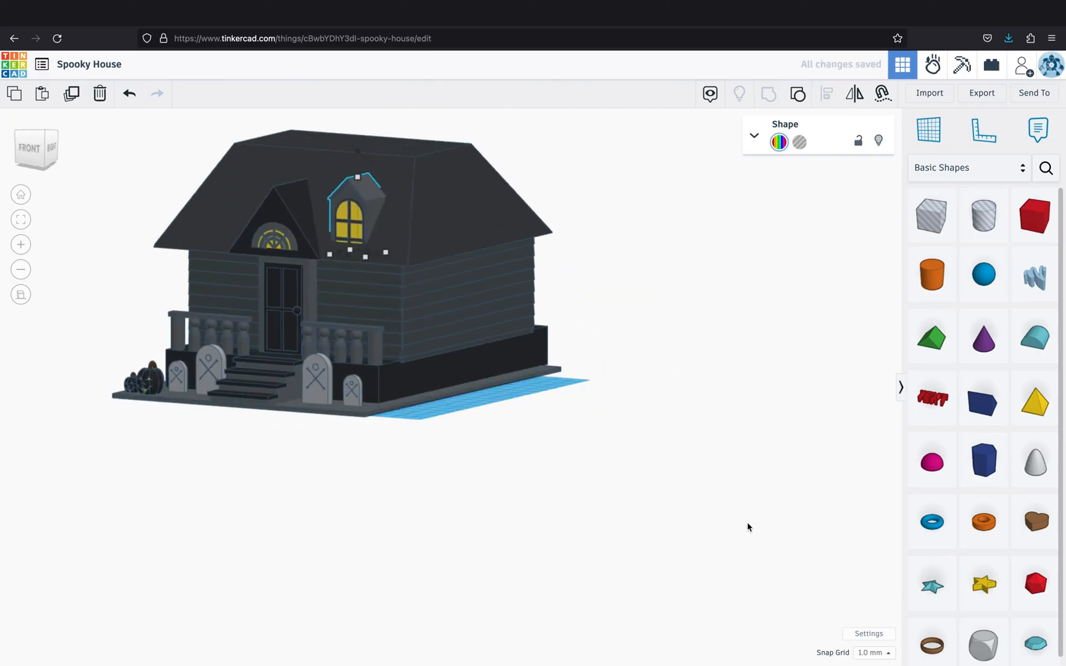
Ungroup the roof dormer so its window can be edited separately from the gabled body
{"action": "left_click", "coordinate": [21, 221]}
{"action": "right_click_drag", "start_coordinate": [520, 460], "coordinate": [377, 473]}
{"action": "key", "text": "Escape"}
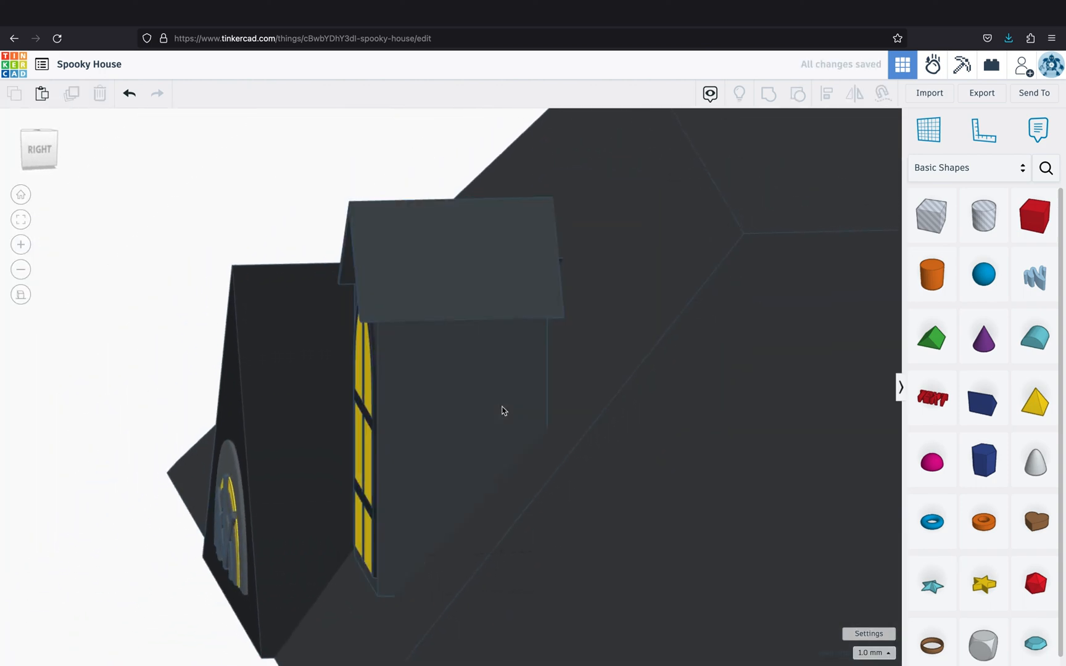
{"action": "left_click", "coordinate": [502, 410]}
{"action": "left_click", "coordinate": [798, 99]}
{"action": "key", "text": "ctrl+z"}
Lengthen the dormer's gabled body backward so its roof runs deeper into the main roof slope
{"action": "left_click", "coordinate": [521, 411]}
{"action": "left_click_drag", "start_coordinate": [550, 572], "coordinate": [634, 535]}
{"action": "right_click_drag", "start_coordinate": [173, 376], "coordinate": [357, 370]}
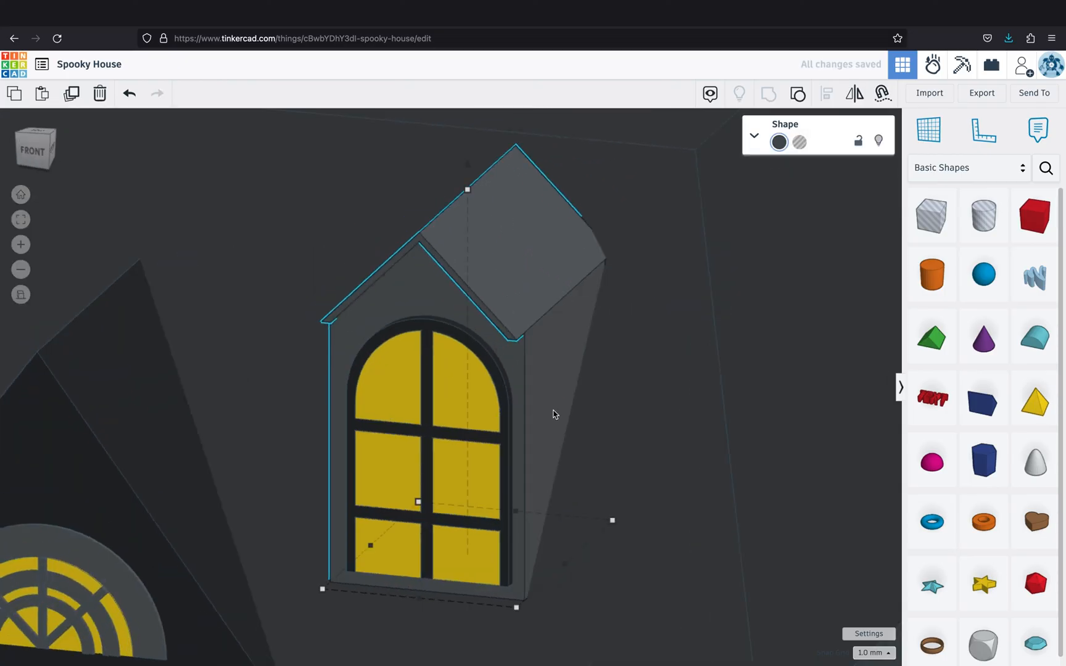
{"action": "right_click_drag", "start_coordinate": [771, 395], "coordinate": [611, 378]}
{"action": "key", "text": "Right"}
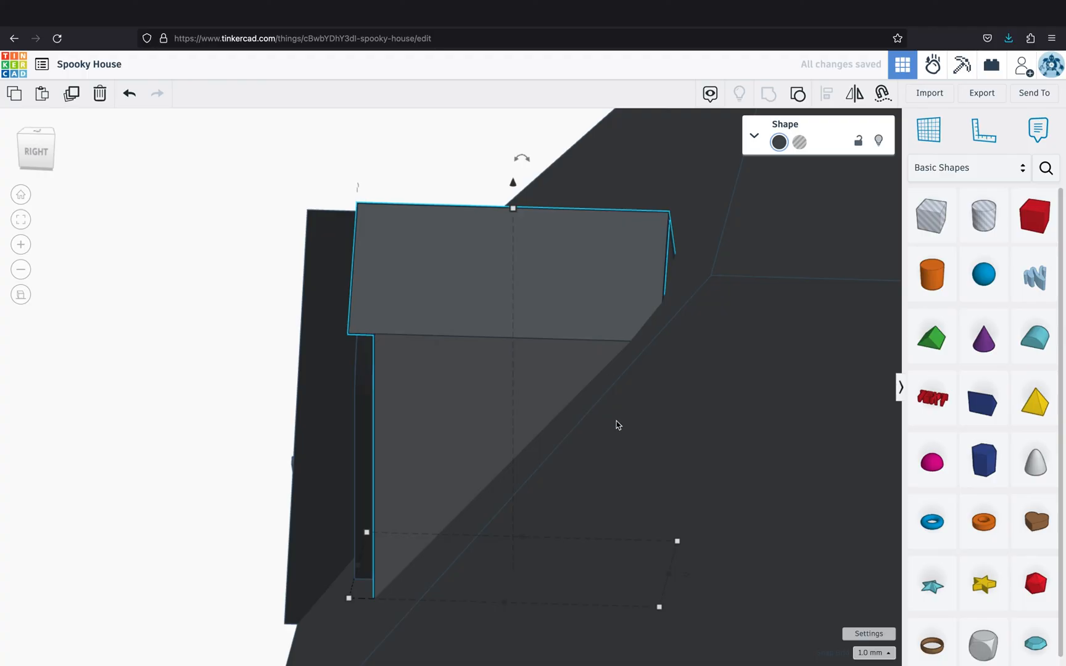
{"action": "key", "text": "ctrl+z"}
{"action": "left_click_drag", "start_coordinate": [659, 573], "coordinate": [747, 578]}
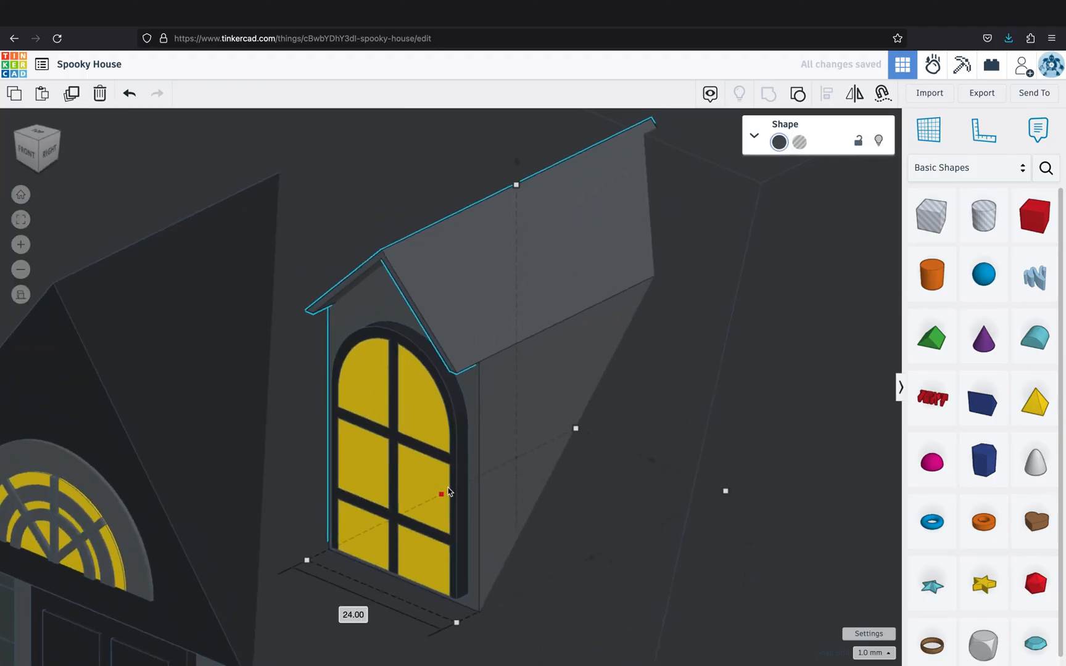
Push the arched yellow window back into the front face of the dormer body
{"action": "left_click", "coordinate": [455, 440]}
{"action": "right_click_drag", "start_coordinate": [455, 440], "coordinate": [368, 430]}
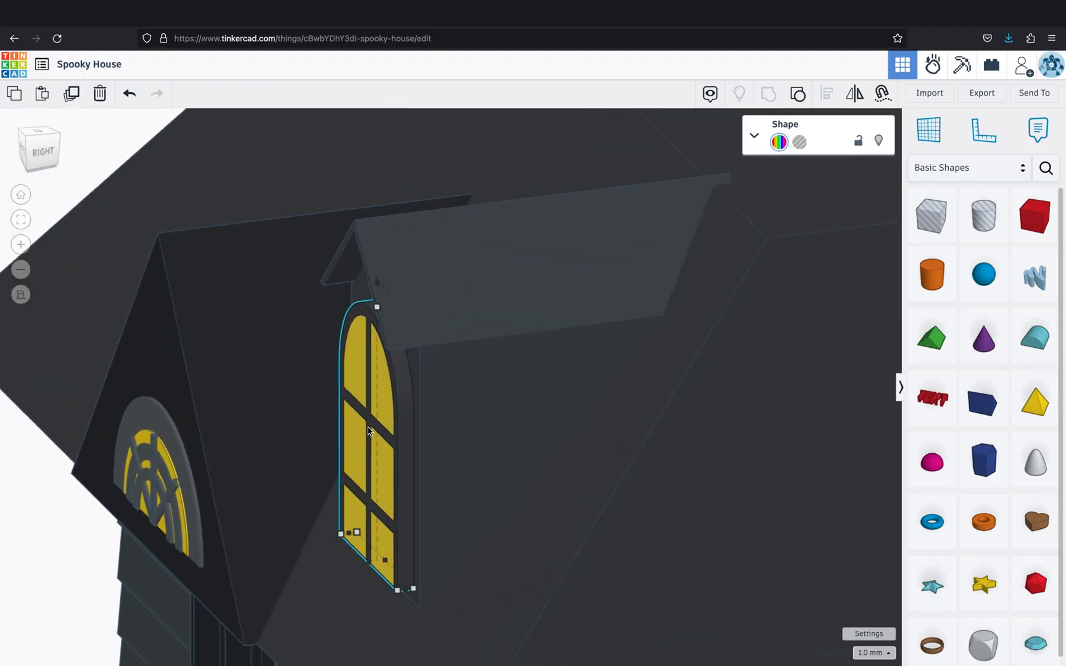
{"action": "key", "text": "Right"}
{"action": "key", "text": "Right"}
{"action": "left_click", "coordinate": [105, 558]}
{"action": "scroll", "coordinate": [108, 555], "scroll_direction": "down", "scroll_amount": 3}
{"action": "right_click_drag", "start_coordinate": [290, 323], "coordinate": [453, 318]}
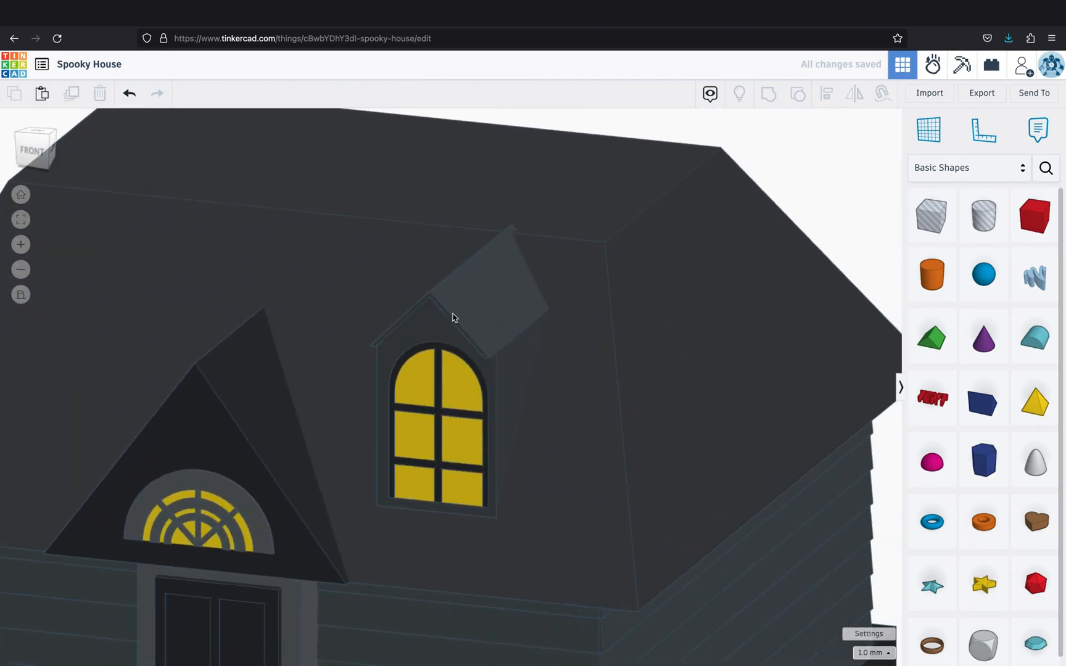
Raise the height of the main house roof to 58 mm
{"action": "left_click", "coordinate": [383, 203]}
{"action": "left_click_drag", "start_coordinate": [368, 168], "coordinate": [367, 159]}
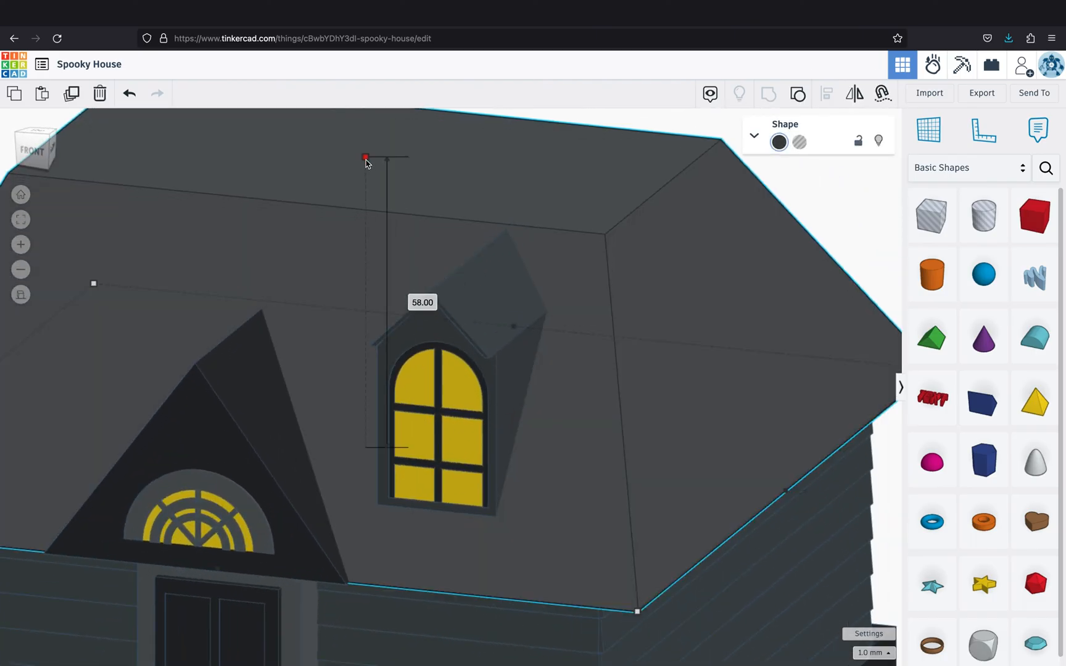
{"action": "scroll", "coordinate": [409, 288], "scroll_direction": "down", "scroll_amount": 3}
{"action": "left_click", "coordinate": [725, 318]}
{"action": "right_click_drag", "start_coordinate": [725, 318], "coordinate": [766, 372]}
Select the dormer body together with its arched window and group them again
{"action": "left_click", "coordinate": [472, 414]}
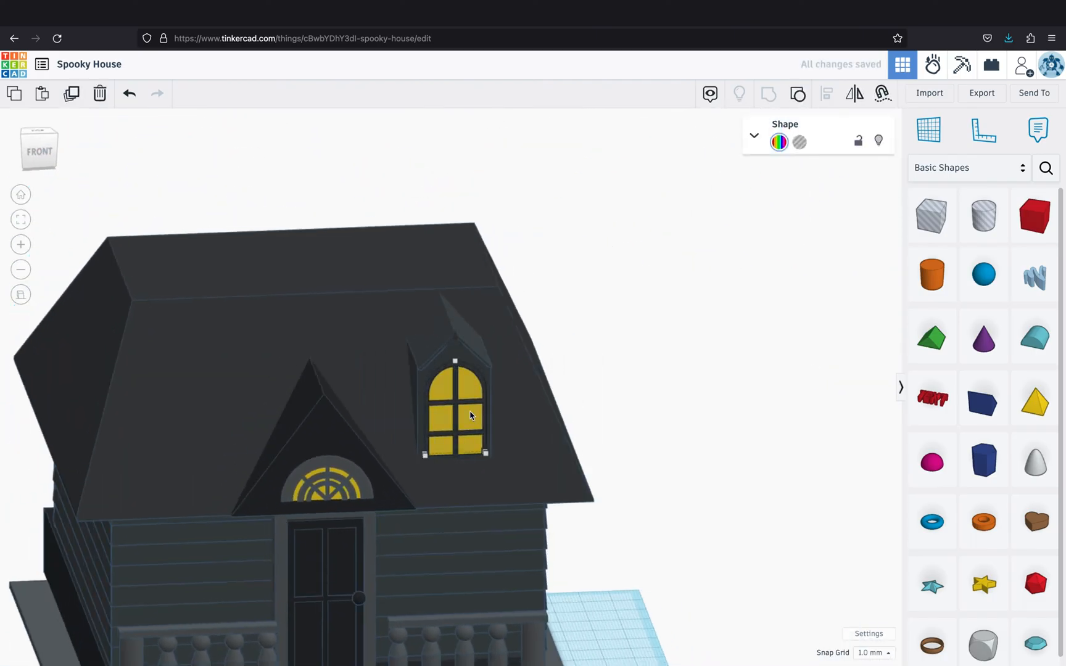
{"action": "left_click", "coordinate": [686, 352]}
{"action": "left_click_drag", "start_coordinate": [476, 361], "coordinate": [370, 404]}
{"action": "key", "text": "ctrl+z"}
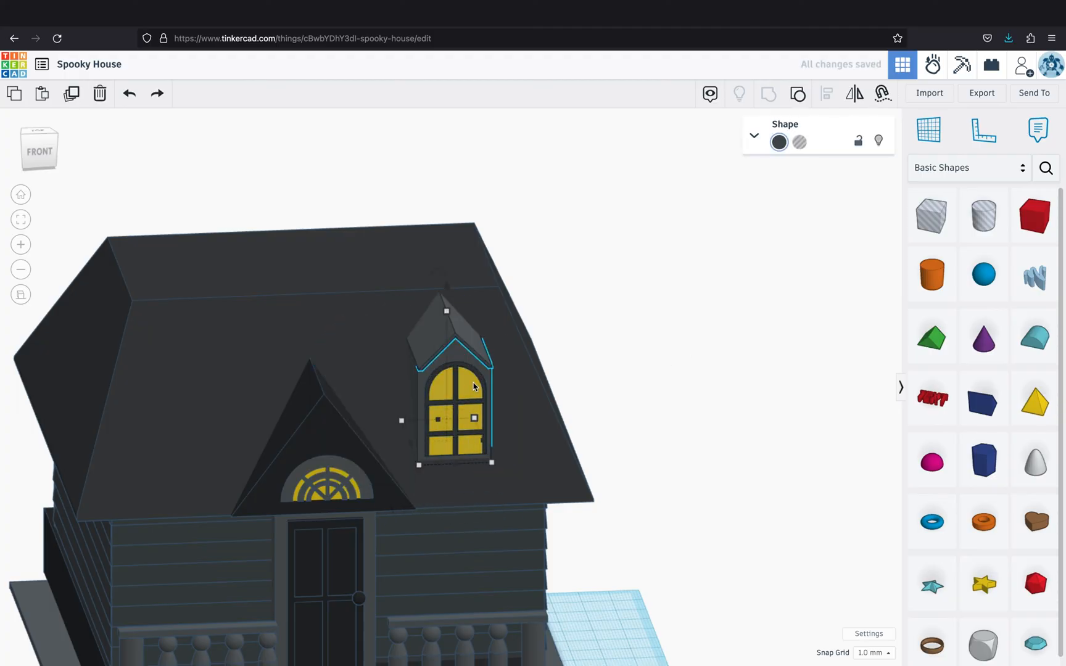
{"action": "left_click", "coordinate": [768, 96]}
Duplicate the dormer and move the copy across the front roof slope to the other side of the entrance gable
{"action": "key", "text": "ctrl+d"}
{"action": "key", "text": "Left"}
{"action": "key", "text": "Left"}
{"action": "key", "text": "Left"}
{"action": "key", "text": "Left"}
{"action": "key", "text": "Left"}
{"action": "key", "text": "Left"}
{"action": "key", "text": "Left"}
{"action": "key", "text": "Left"}
{"action": "key", "text": "Left"}
{"action": "key", "text": "Left"}
{"action": "key", "text": "Left"}
{"action": "key", "text": "Left"}
{"action": "key", "text": "Left"}
{"action": "key", "text": "Left"}
{"action": "key", "text": "Left"}
{"action": "key", "text": "Left"}
{"action": "key", "text": "Left"}
{"action": "key", "text": "Left"}
{"action": "key", "text": "Left"}
{"action": "key", "text": "Left"}
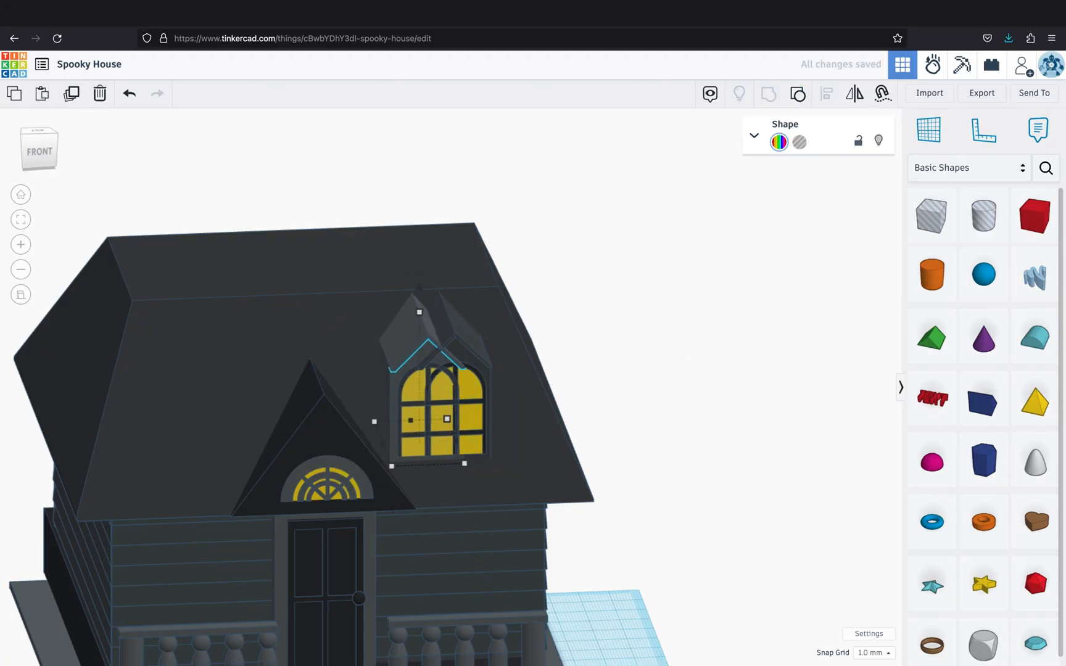
{"action": "key", "text": "Left"}
{"action": "key", "text": "Left"}
{"action": "key", "text": "Left"}
{"action": "key", "text": "Left"}
{"action": "key", "text": "Left"}
{"action": "key", "text": "Left"}
{"action": "key", "text": "Left"}
{"action": "key", "text": "Left"}
{"action": "key", "text": "Left"}
{"action": "key", "text": "Left"}
{"action": "key", "text": "Left"}
{"action": "key", "text": "Left"}
{"action": "key", "text": "Left"}
{"action": "key", "text": "Left"}
{"action": "key", "text": "Left"}
{"action": "key", "text": "Left"}
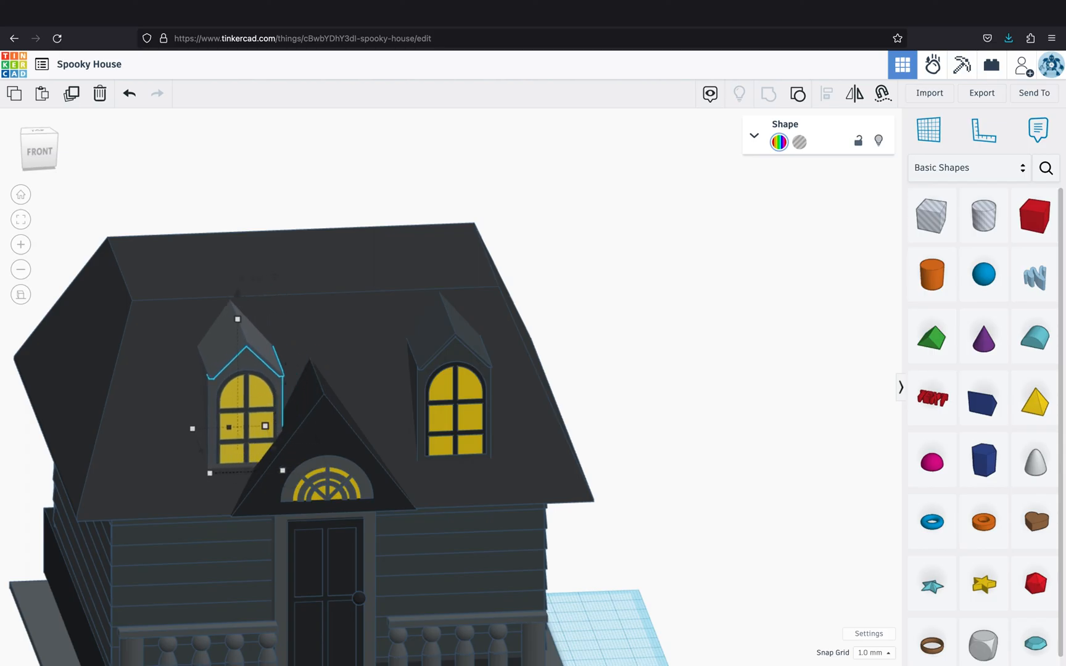
{"action": "left_click", "coordinate": [713, 424]}
Duplicate both front dormers and place the copies on the rear roof slope, mirrored so their windows face backward
{"action": "right_click_drag", "start_coordinate": [679, 457], "coordinate": [464, 452]}
{"action": "left_click", "coordinate": [470, 379]}
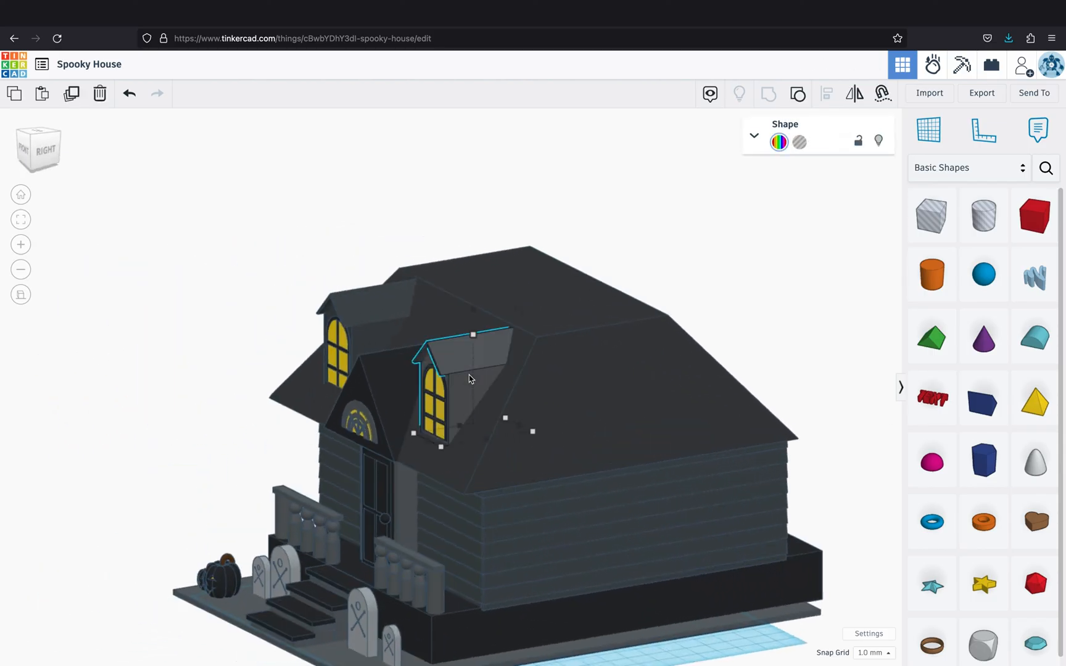
{"action": "left_click", "coordinate": [365, 327], "text": "shift"}
{"action": "right_click_drag", "start_coordinate": [380, 344], "coordinate": [290, 360]}
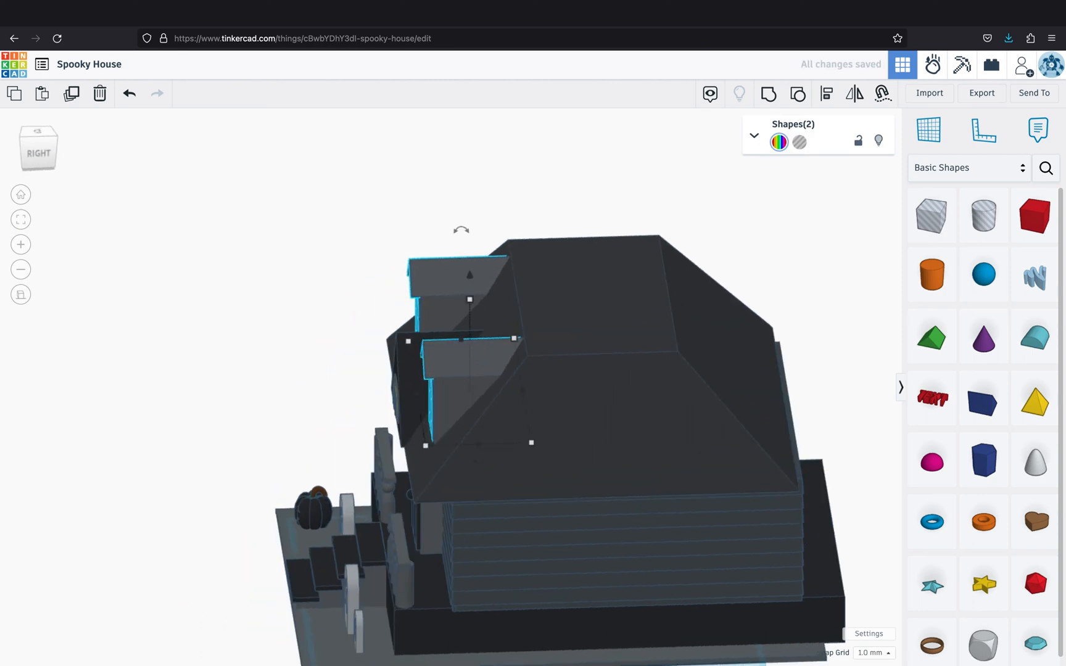
{"action": "key", "text": "Right"}
{"action": "key", "text": "Right"}
{"action": "key", "text": "Right"}
{"action": "key", "text": "Right"}
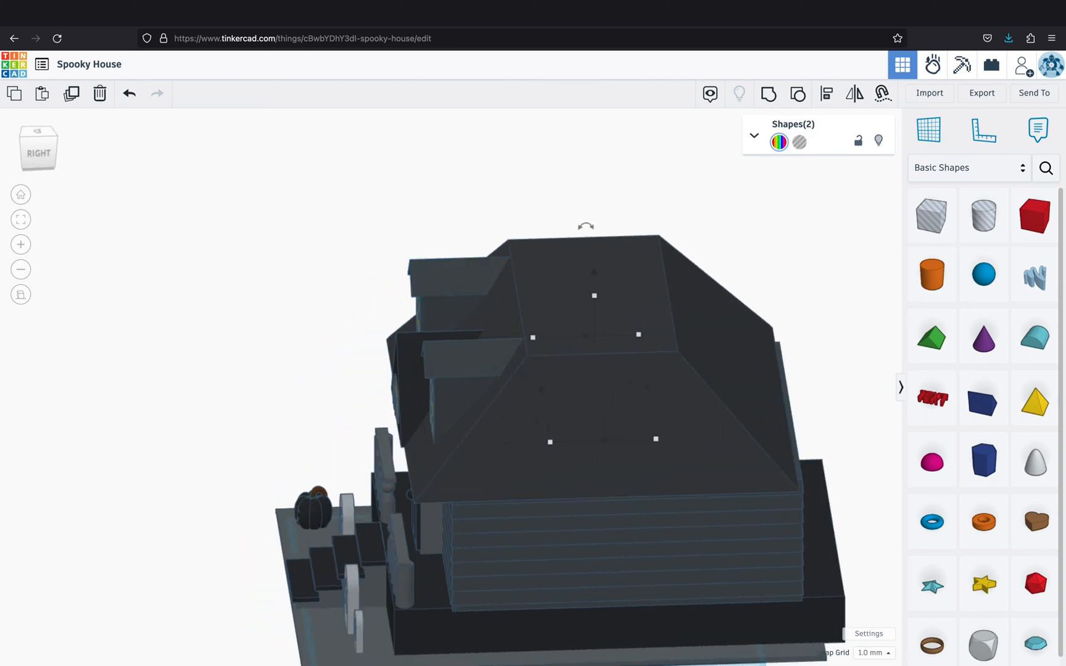
{"action": "key", "text": "Right"}
{"action": "key", "text": "Right"}
{"action": "key", "text": "Right"}
{"action": "key", "text": "Right"}
{"action": "key", "text": "Right"}
{"action": "key", "text": "Right"}
{"action": "key", "text": "Right"}
{"action": "key", "text": "Right"}
{"action": "key", "text": "Right"}
{"action": "key", "text": "Right"}
{"action": "key", "text": "Right"}
{"action": "key", "text": "Right"}
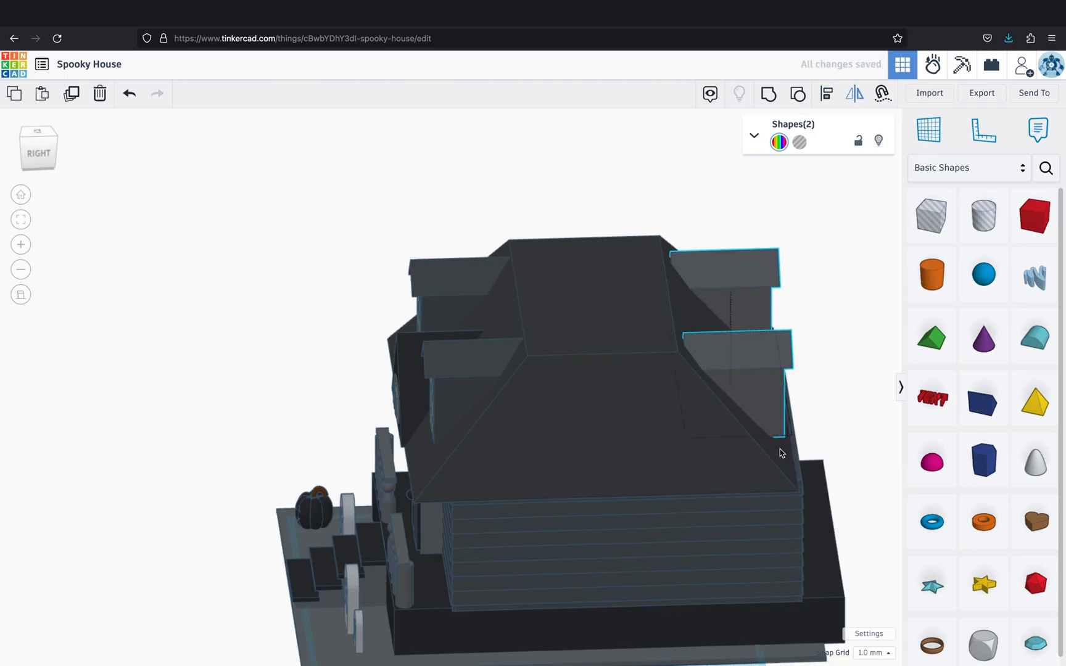
Select the two rear dormers and nudge them slightly forward into the rear roof slope
{"action": "right_click_drag", "start_coordinate": [780, 447], "coordinate": [787, 373]}
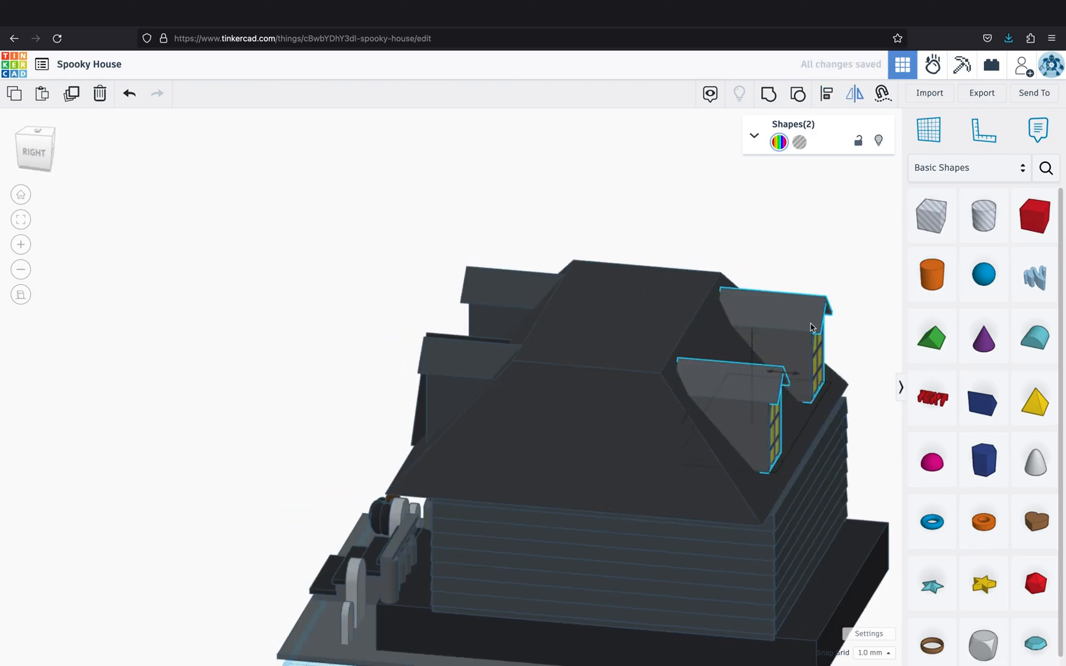
{"action": "left_click", "coordinate": [711, 269]}
{"action": "right_click_drag", "start_coordinate": [711, 269], "coordinate": [730, 245]}
{"action": "left_click", "coordinate": [754, 359]}
{"action": "left_click", "coordinate": [768, 326], "text": "shift"}
{"action": "key", "text": "Left"}
{"action": "key", "text": "Left"}
{"action": "left_click", "coordinate": [543, 251]}
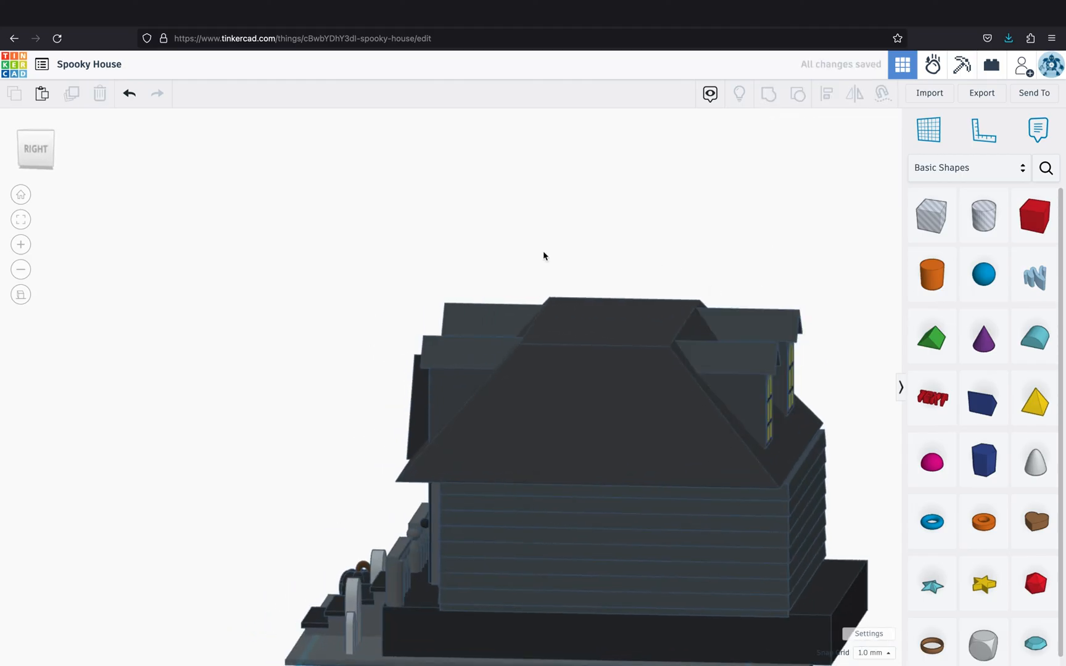
{"action": "right_click_drag", "start_coordinate": [544, 255], "coordinate": [797, 249]}
{"action": "scroll", "coordinate": [829, 338], "scroll_direction": "down", "scroll_amount": 2}
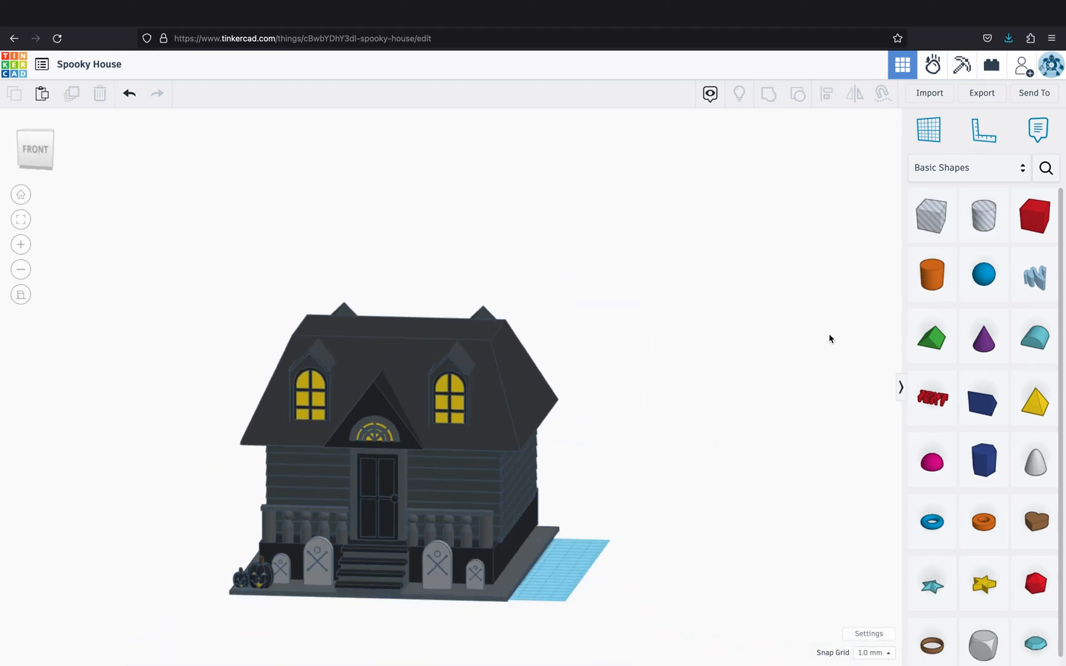
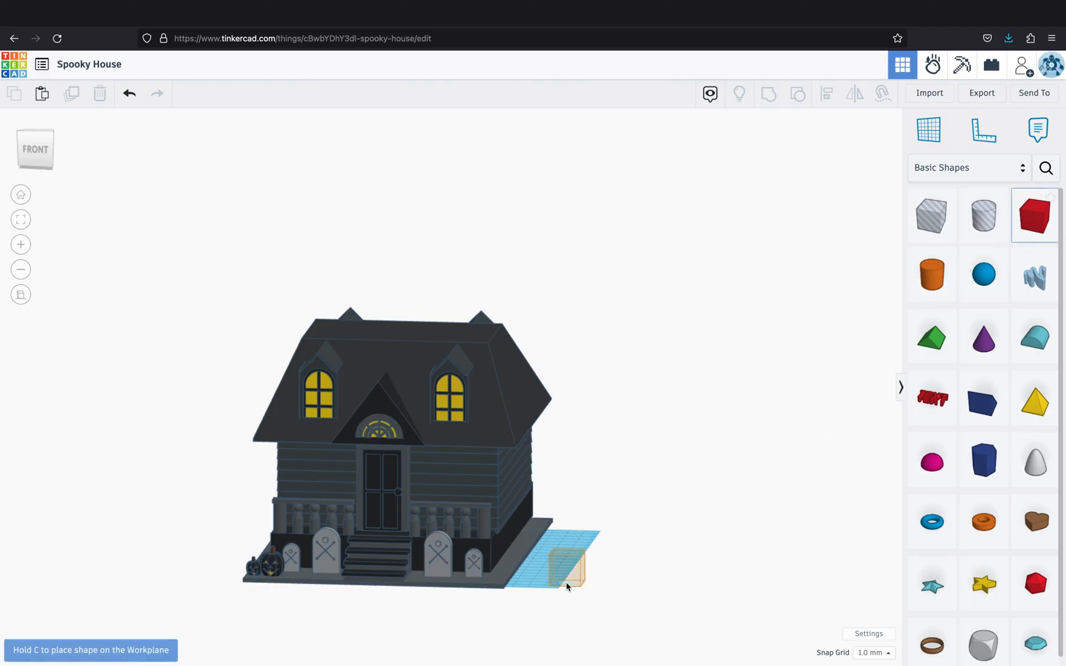
Place a box beside the house, shape it into a tall upright panel 2 mm thick and color it dark gray
{"action": "left_click", "coordinate": [567, 577]}
{"action": "left_click", "coordinate": [25, 221]}
{"action": "scroll", "coordinate": [404, 377], "scroll_direction": "down", "scroll_amount": 4}
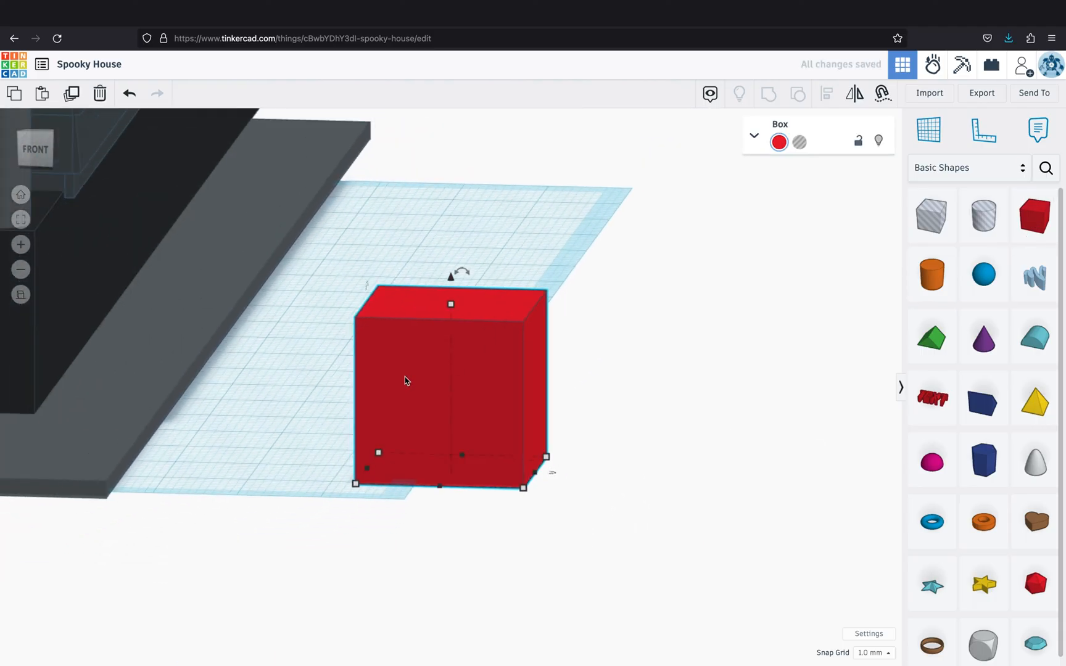
{"action": "left_click_drag", "start_coordinate": [452, 342], "coordinate": [447, 289]}
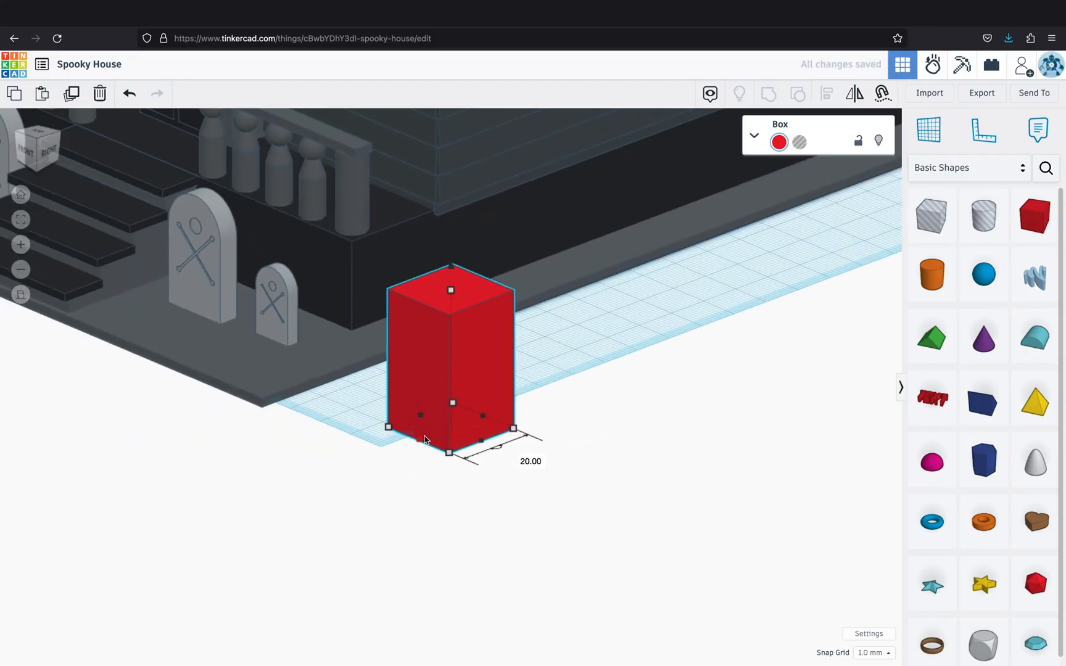
{"action": "left_click_drag", "start_coordinate": [425, 440], "coordinate": [467, 421]}
{"action": "left_click", "coordinate": [779, 142]}
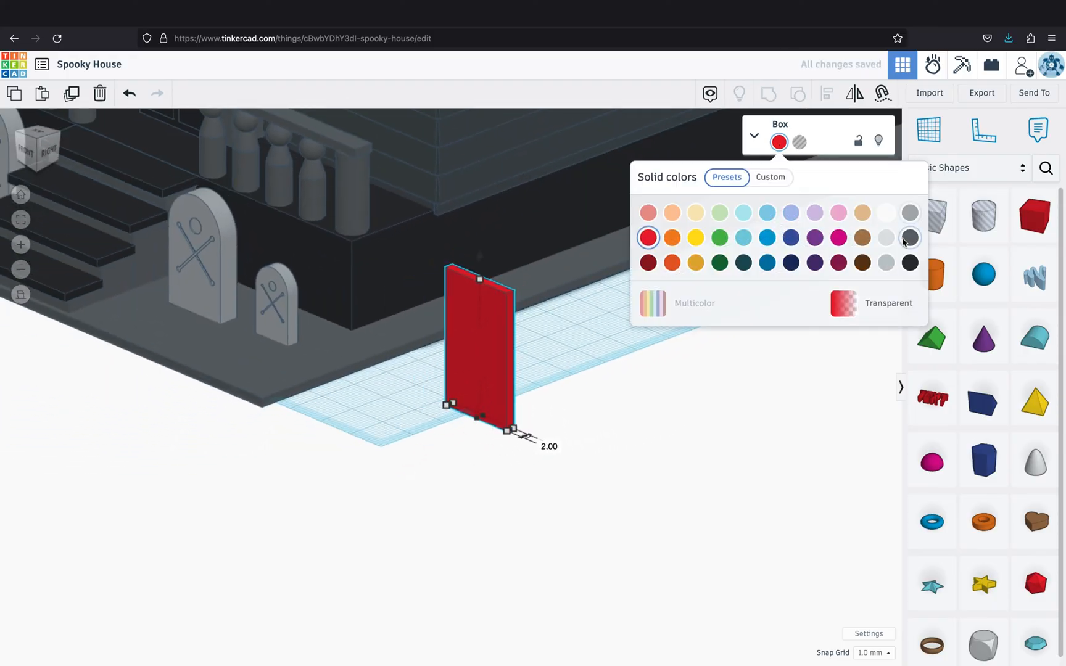
{"action": "left_click", "coordinate": [909, 237]}
Duplicate the gray panel, then shrink and raise the copy to leave an even border around it
{"action": "right_click_drag", "start_coordinate": [682, 381], "coordinate": [742, 385]}
{"action": "scroll", "coordinate": [596, 428], "scroll_direction": "up", "scroll_amount": 2}
{"action": "scroll", "coordinate": [596, 428], "scroll_direction": "up", "scroll_amount": 4}
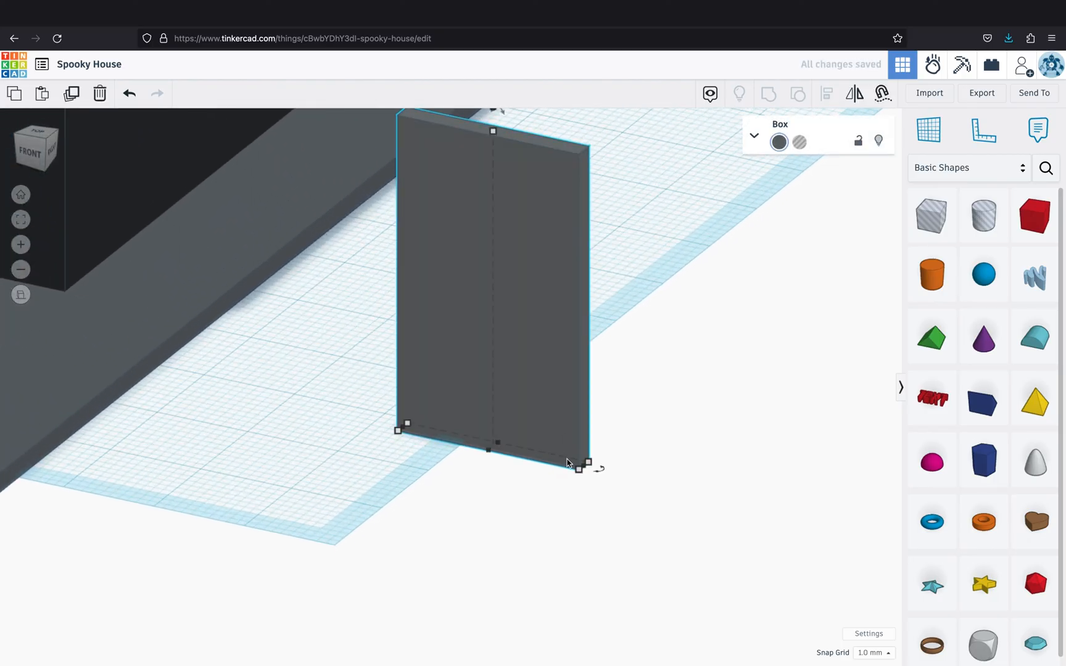
{"action": "left_click_drag", "start_coordinate": [574, 468], "coordinate": [573, 469]}
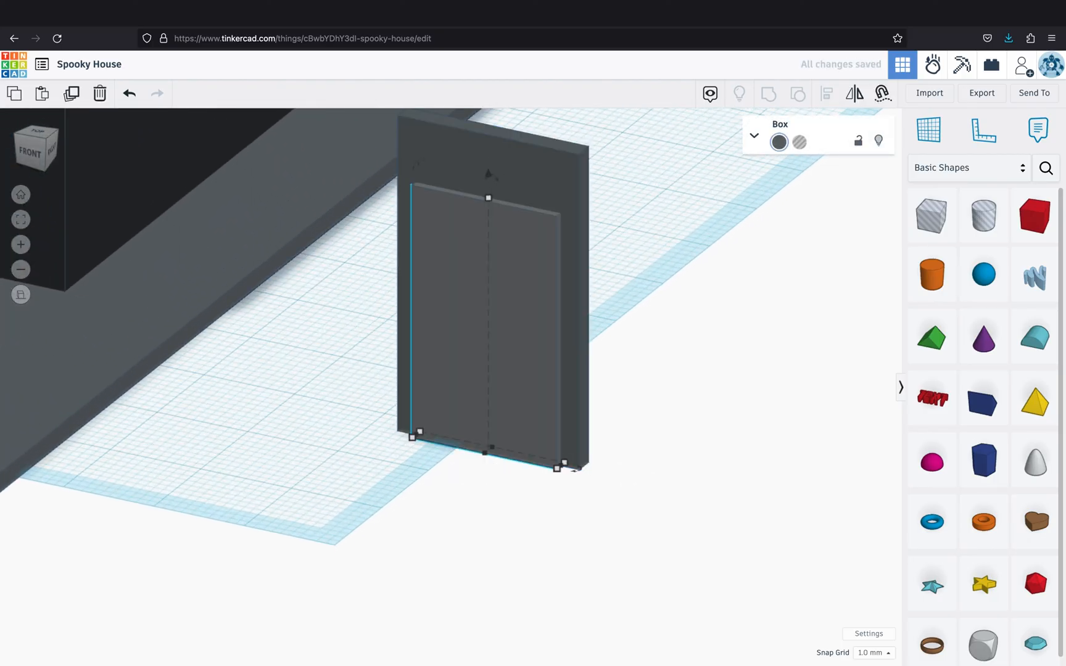
{"action": "left_click_drag", "start_coordinate": [491, 201], "coordinate": [488, 160]}
{"action": "right_click_drag", "start_coordinate": [611, 302], "coordinate": [664, 332]}
{"action": "key", "text": "ctrl+Up"}
{"action": "key", "text": "ctrl+Up"}
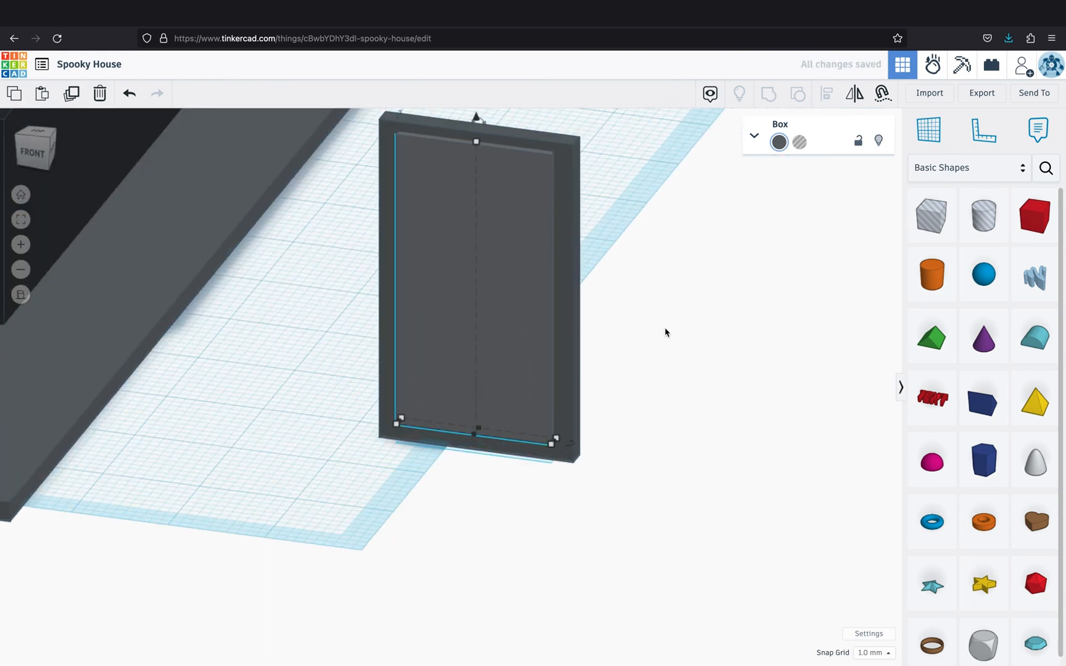
{"action": "right_click_drag", "start_coordinate": [663, 396], "coordinate": [716, 368]}
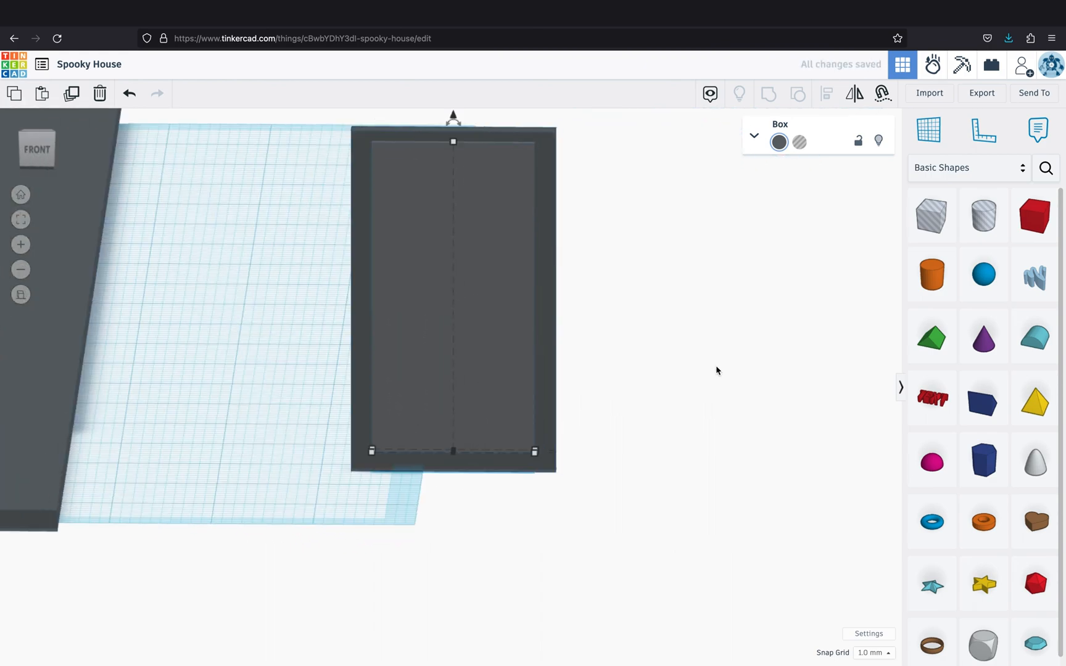
Color the smaller inner panel yellow as the window pane
{"action": "left_click", "coordinate": [678, 358]}
{"action": "left_click", "coordinate": [524, 359]}
{"action": "right_click_drag", "start_coordinate": [602, 359], "coordinate": [449, 369]}
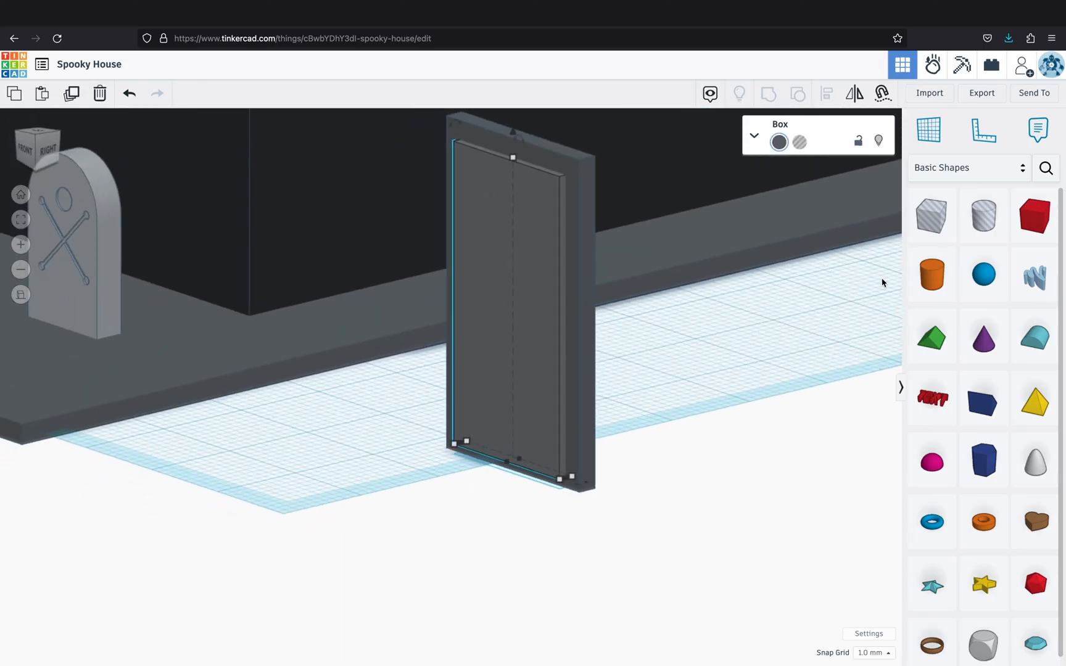
{"action": "left_click", "coordinate": [779, 141]}
{"action": "left_click", "coordinate": [694, 238]}
{"action": "right_click_drag", "start_coordinate": [642, 424], "coordinate": [588, 423]}
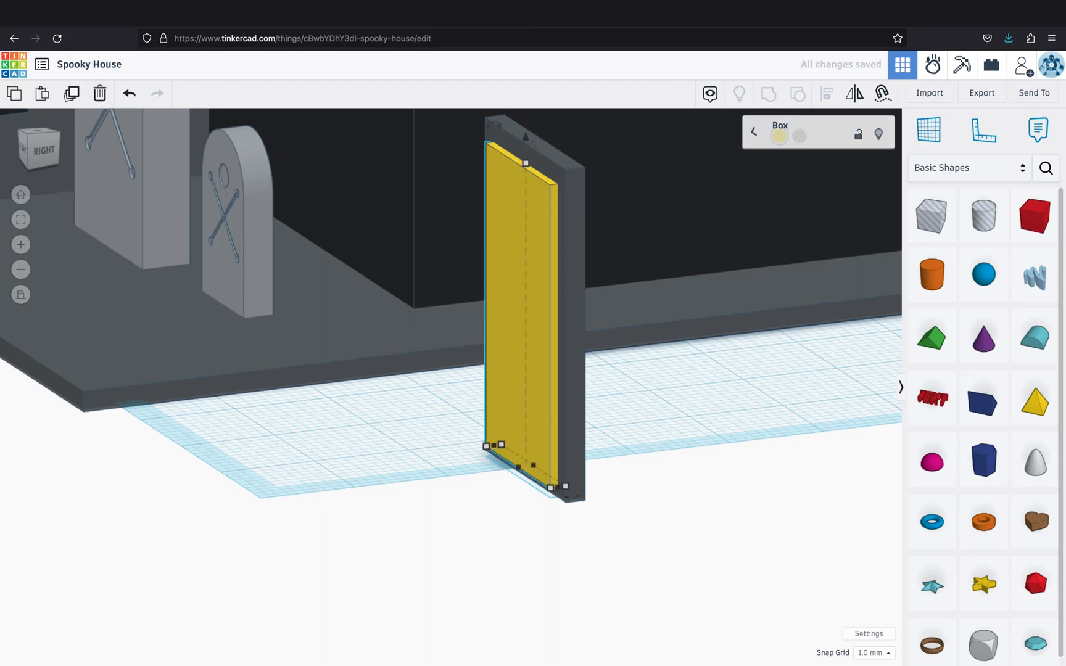
Cut a pane-sized opening through the gray panel using a hole copy, keeping the yellow pane
{"action": "left_click", "coordinate": [798, 142]}
{"action": "key", "text": "ctrl+z"}
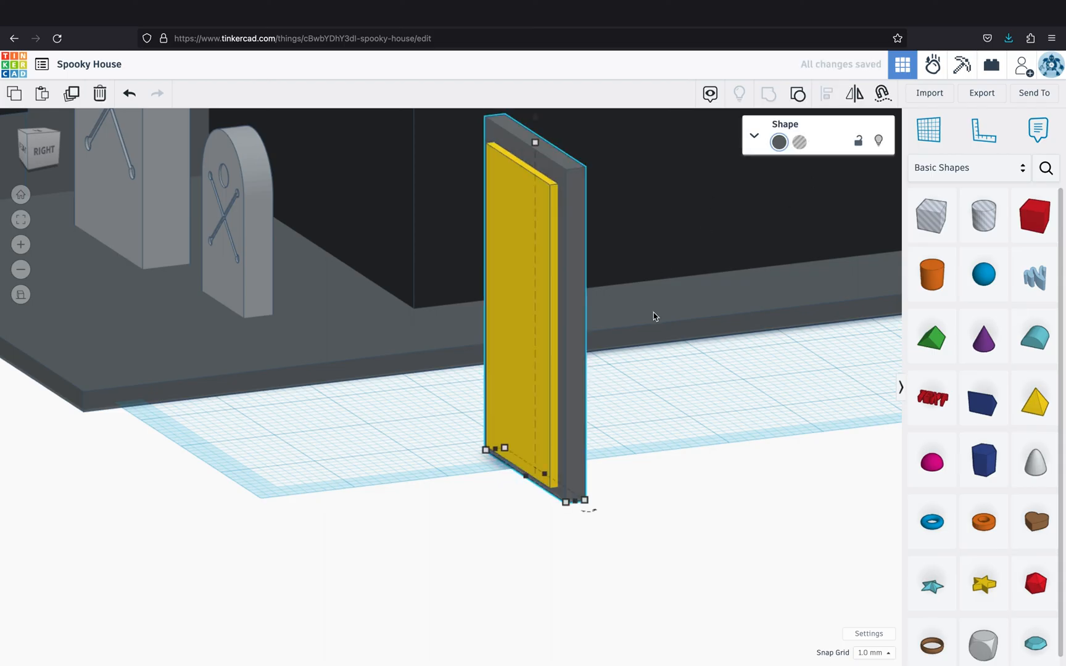
{"action": "right_click_drag", "start_coordinate": [651, 490], "coordinate": [783, 475]}
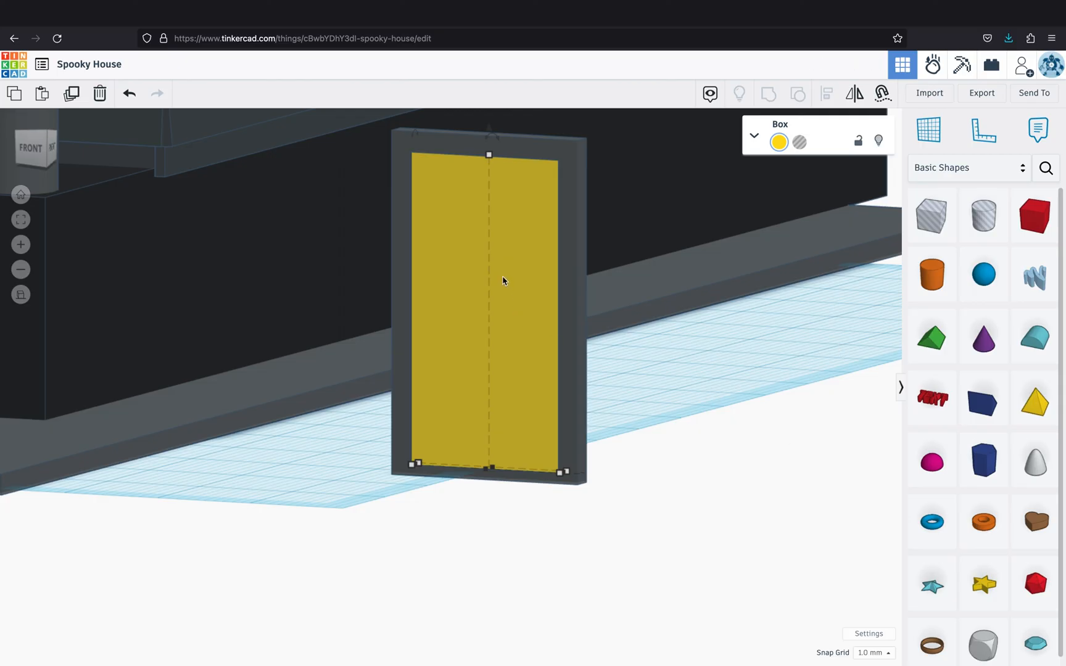
Duplicate the yellow pane, set the snap grid to 0.1 mm and reduce the copy to a 0.9 mm high crossbar partway up
{"action": "left_click_drag", "start_coordinate": [488, 160], "coordinate": [511, 490]}
{"action": "right_click_drag", "start_coordinate": [509, 508], "coordinate": [438, 522]}
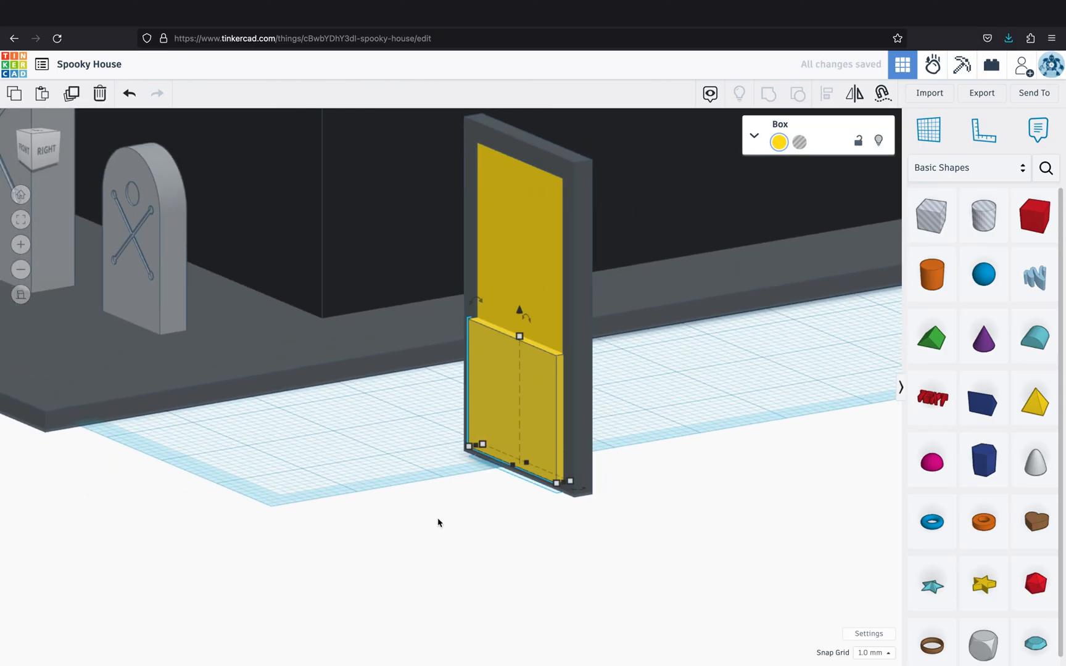
{"action": "left_click", "coordinate": [871, 531]}
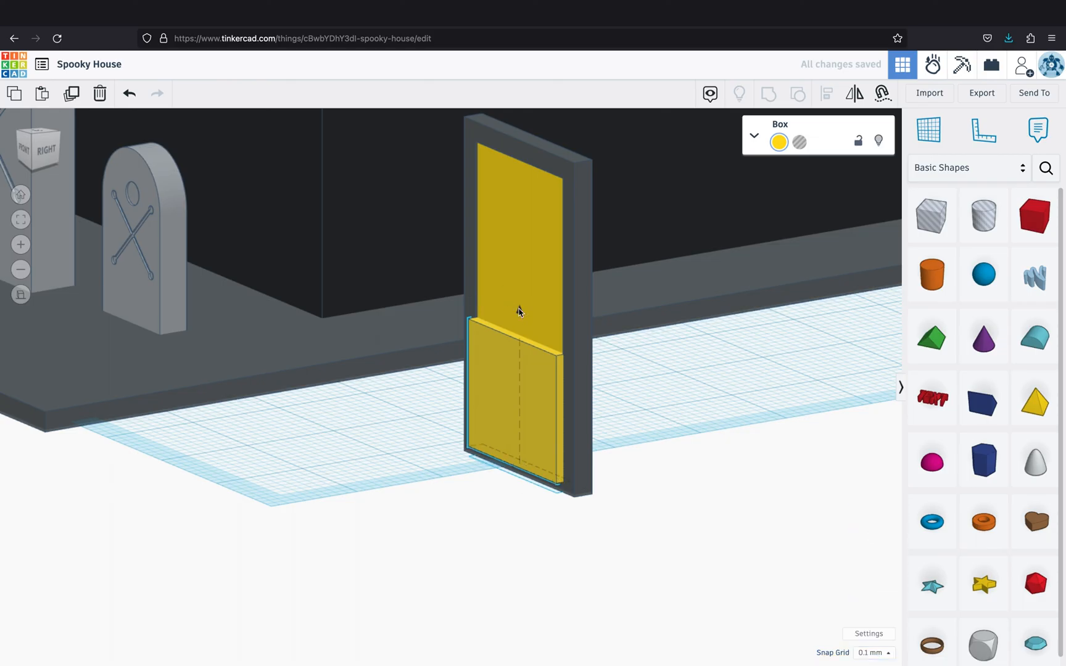
{"action": "mouse_move", "coordinate": [519, 336]}
{"action": "left_mouse_down"}
{"action": "mouse_move", "coordinate": [519, 226]}
{"action": "mouse_move", "coordinate": [518, 322]}
{"action": "mouse_move", "coordinate": [532, 353]}
{"action": "left_mouse_up"}
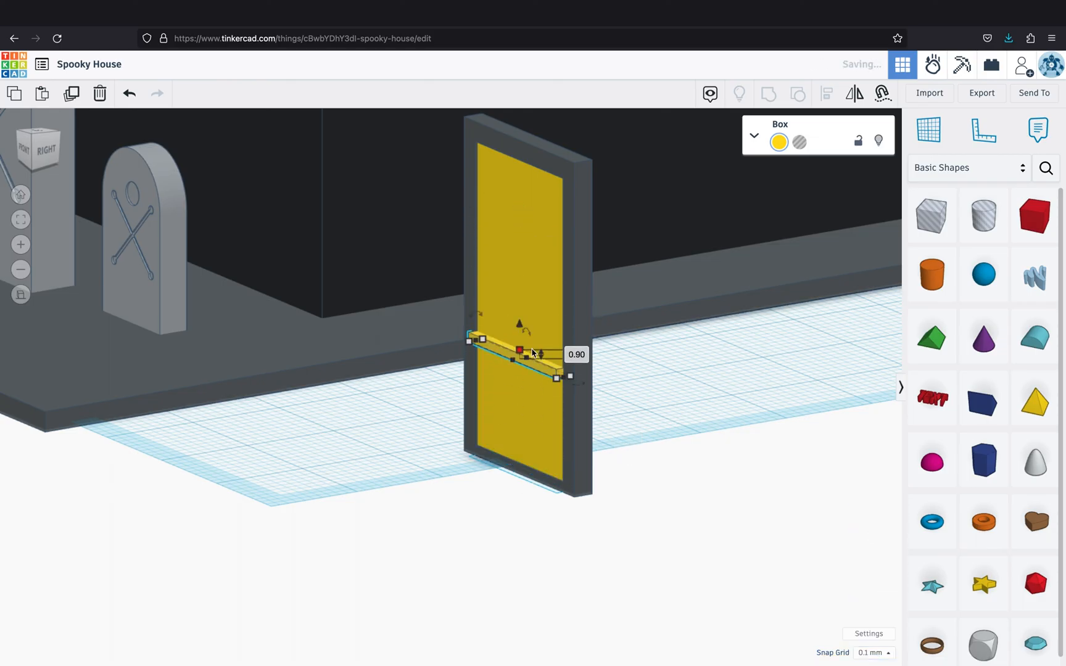
Color the window's horizontal crossbar black
{"action": "left_click", "coordinate": [780, 143]}
{"action": "right_click_drag", "start_coordinate": [563, 405], "coordinate": [561, 435]}
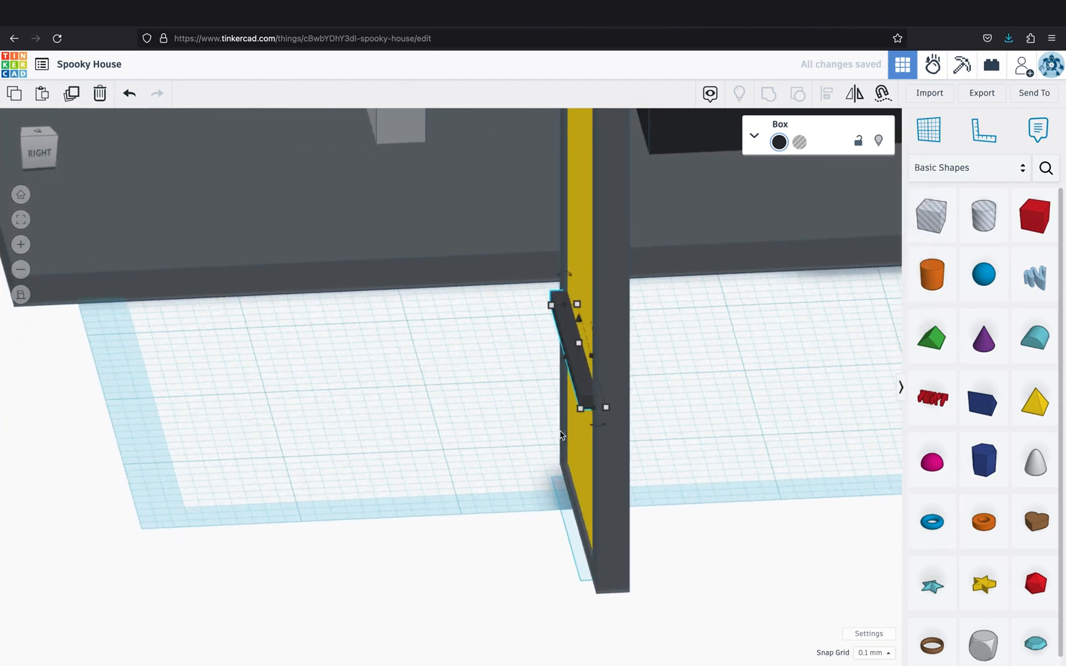
{"action": "right_click_drag", "start_coordinate": [499, 457], "coordinate": [726, 419]}
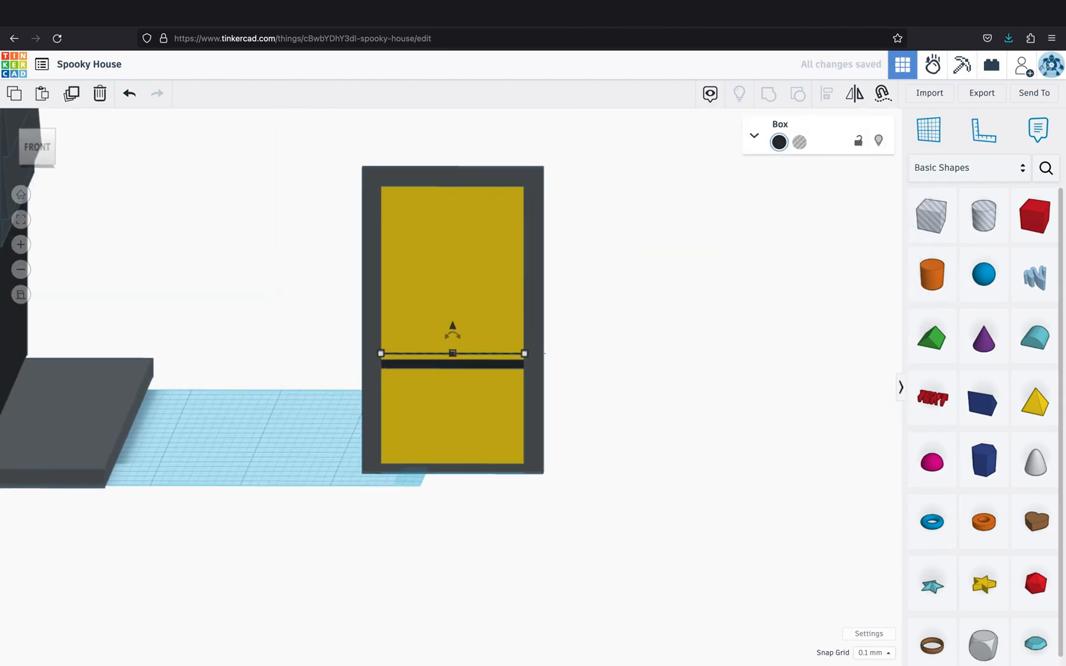
Set the snap grid to 1.0 mm, duplicate the black crossbar and raise the copy 10 mm
{"action": "left_click", "coordinate": [874, 653]}
{"action": "left_click", "coordinate": [868, 575]}
{"action": "left_click", "coordinate": [464, 366]}
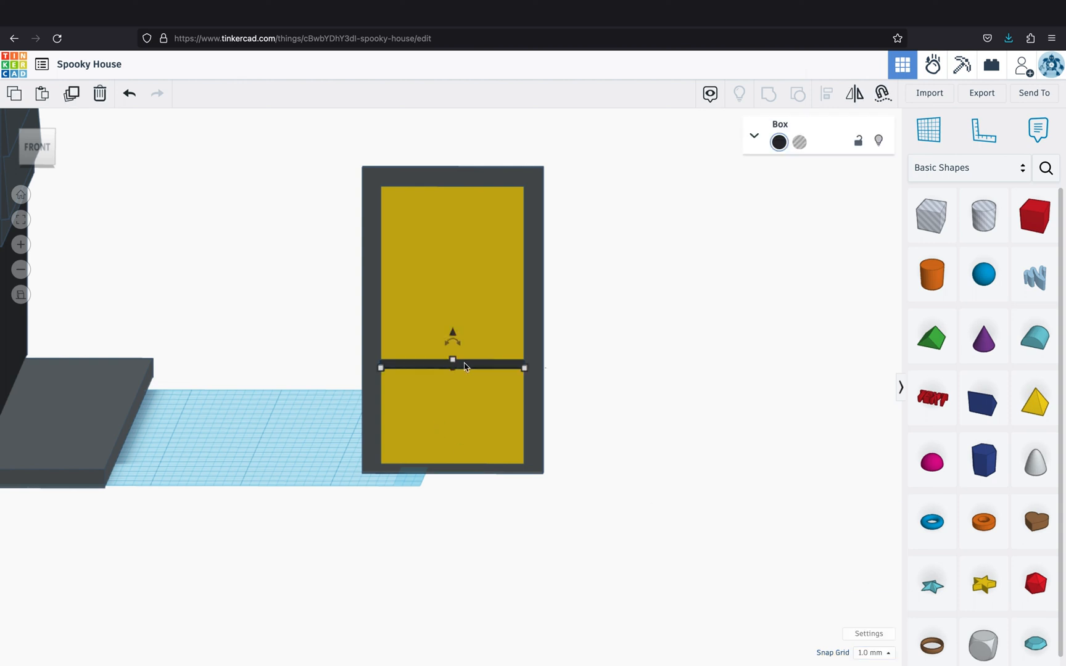
{"action": "key", "text": "super+d"}
{"action": "key", "text": "super+Up"}
{"action": "key", "text": "super+Up"}
{"action": "key", "text": "super+Up"}
{"action": "key", "text": "super+Up"}
{"action": "key", "text": "super+Up"}
{"action": "key", "text": "super+Up"}
{"action": "key", "text": "super+Up"}
{"action": "key", "text": "super+Up"}
{"action": "key", "text": "super+Up"}
{"action": "key", "text": "super+Up"}
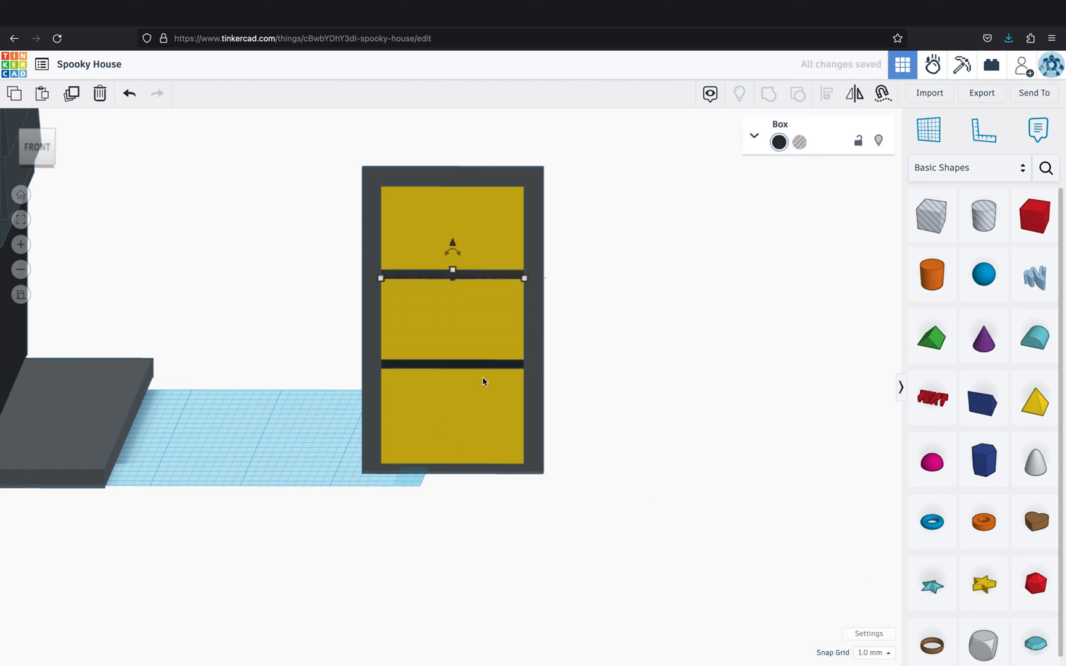
Copy the lower crossbar and rotate the copy upright as a vertical bar in the middle of the pane
{"action": "left_click", "coordinate": [628, 379]}
{"action": "left_click", "coordinate": [453, 364]}
{"action": "left_click_drag", "start_coordinate": [454, 338], "coordinate": [570, 328]}
{"action": "right_click_drag", "start_coordinate": [548, 328], "coordinate": [538, 370]}
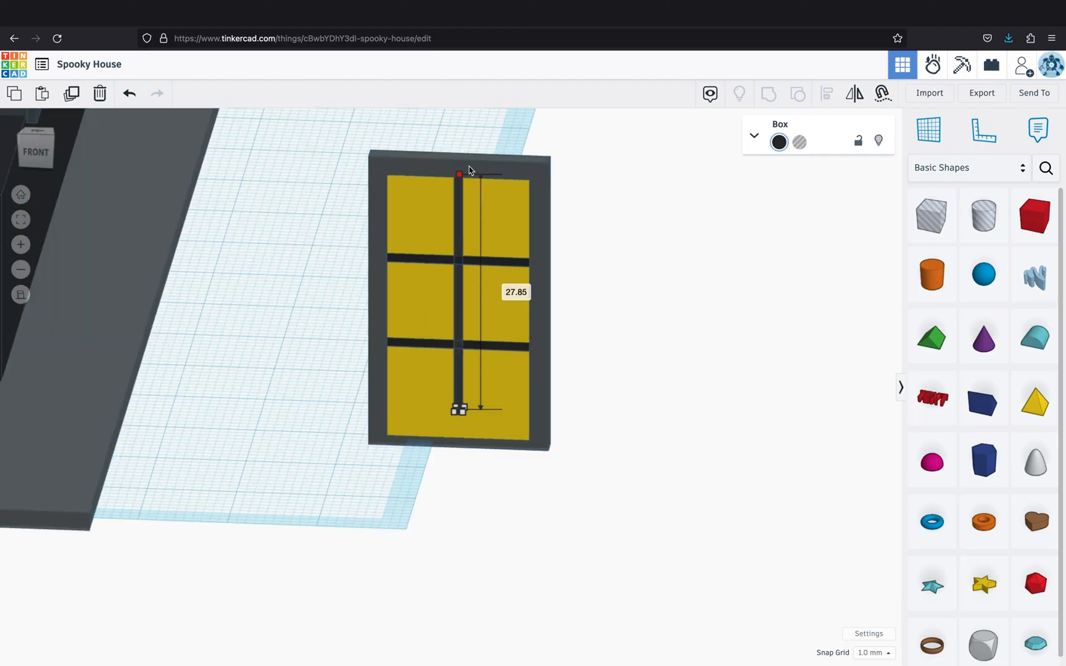
Stretch the vertical bar so it spans the full height of the yellow pane
{"action": "left_click_drag", "start_coordinate": [469, 168], "coordinate": [468, 168]}
{"action": "right_click_drag", "start_coordinate": [573, 390], "coordinate": [566, 464]}
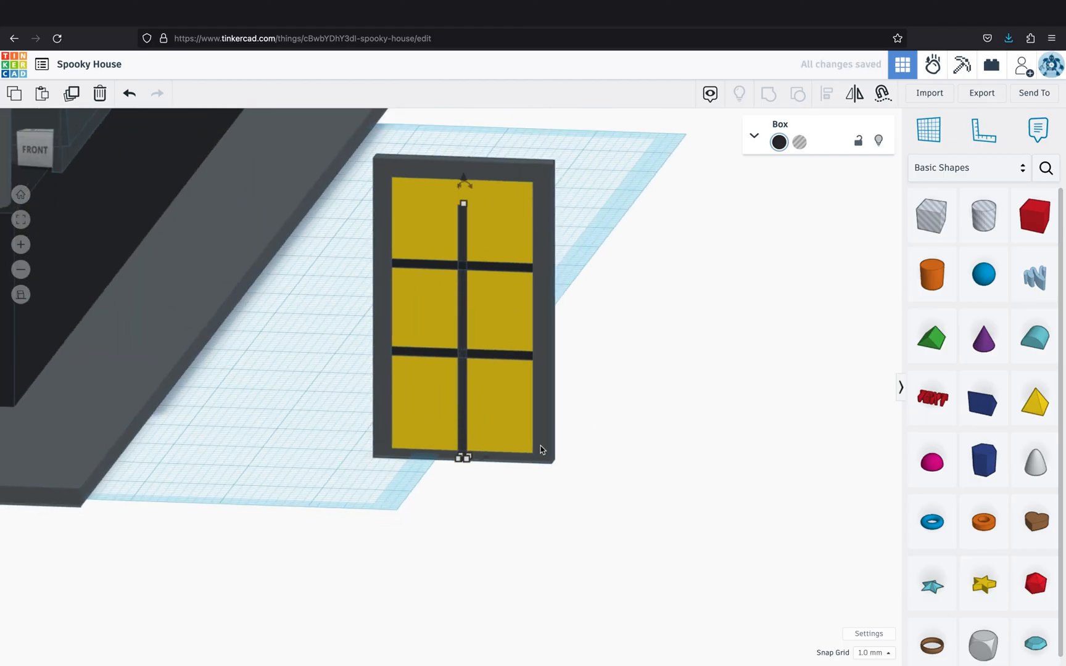
{"action": "left_click_drag", "start_coordinate": [463, 204], "coordinate": [466, 178]}
{"action": "left_click", "coordinate": [653, 320]}
{"action": "right_click_drag", "start_coordinate": [647, 338], "coordinate": [598, 151]}
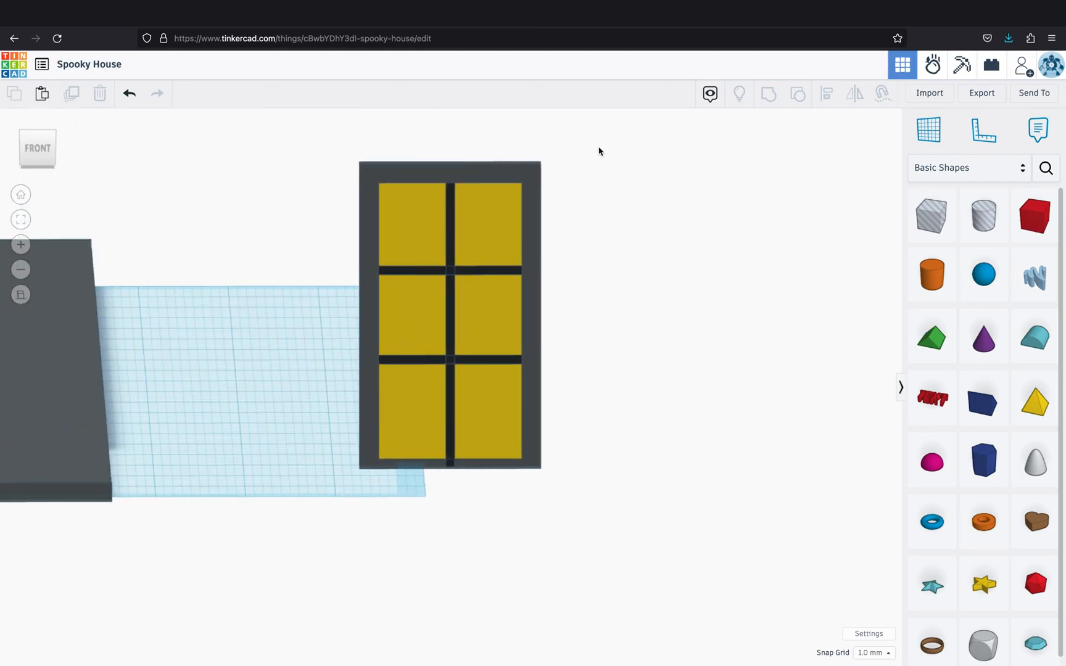
Color the window's outer frame black
{"action": "left_click", "coordinate": [539, 216]}
{"action": "left_click", "coordinate": [778, 141]}
{"action": "left_click", "coordinate": [911, 261]}
{"action": "left_click", "coordinate": [595, 278]}
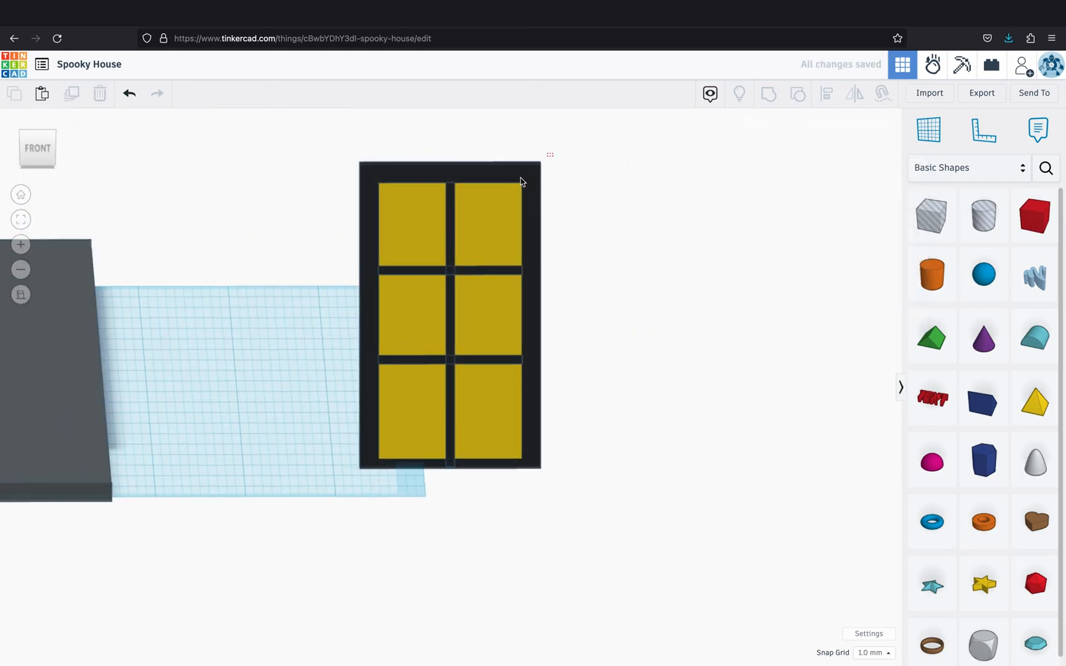
Group the frame, pane and bars of the window and make the group multicolor
{"action": "left_click_drag", "start_coordinate": [549, 154], "coordinate": [283, 525]}
{"action": "left_click", "coordinate": [767, 94]}
{"action": "scroll", "coordinate": [638, 281], "scroll_direction": "down", "scroll_amount": 5}
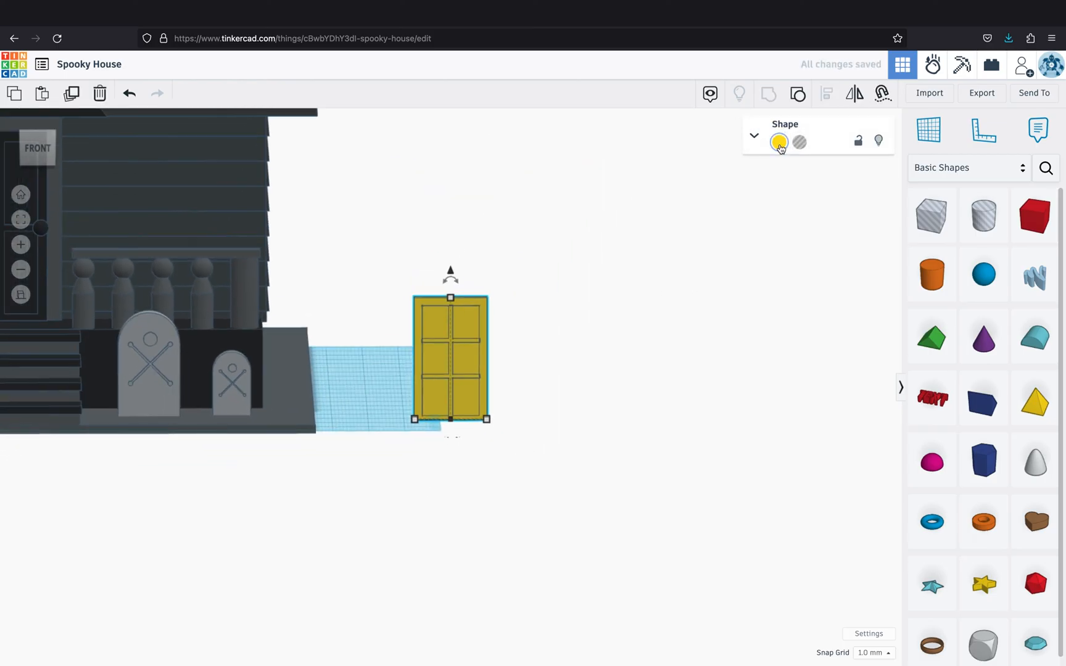
{"action": "left_click", "coordinate": [778, 142]}
{"action": "left_click", "coordinate": [513, 379]}
Move the window onto the porch behind the railing and raise it against the house's front wall beside the door
{"action": "scroll", "coordinate": [456, 376], "scroll_direction": "down", "scroll_amount": 3}
{"action": "left_click_drag", "start_coordinate": [456, 368], "coordinate": [372, 344]}
{"action": "right_click_drag", "start_coordinate": [390, 397], "coordinate": [290, 426]}
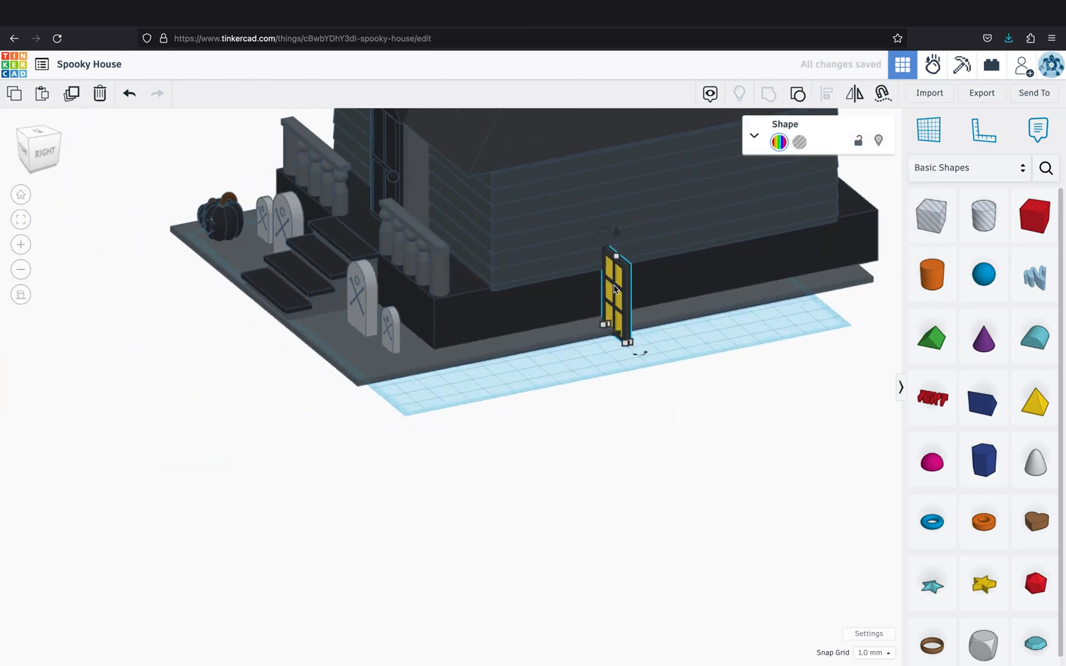
{"action": "left_click_drag", "start_coordinate": [616, 291], "coordinate": [450, 271]}
{"action": "key", "text": "ctrl+Up"}
{"action": "key", "text": "ctrl+Up"}
{"action": "key", "text": "ctrl+Up"}
{"action": "key", "text": "ctrl+Up"}
{"action": "key", "text": "ctrl+Up"}
{"action": "key", "text": "ctrl+Up"}
{"action": "key", "text": "ctrl+Up"}
{"action": "key", "text": "ctrl+Up"}
{"action": "key", "text": "ctrl+Up"}
{"action": "key", "text": "ctrl+Up"}
{"action": "key", "text": "ctrl+Up"}
{"action": "key", "text": "ctrl+Up"}
{"action": "key", "text": "ctrl+Up"}
{"action": "key", "text": "ctrl+Up"}
{"action": "key", "text": "ctrl+Up"}
{"action": "key", "text": "ctrl+Up"}
{"action": "key", "text": "ctrl+Up"}
{"action": "key", "text": "ctrl+Up"}
{"action": "key", "text": "ctrl+Up"}
{"action": "key", "text": "ctrl+Up"}
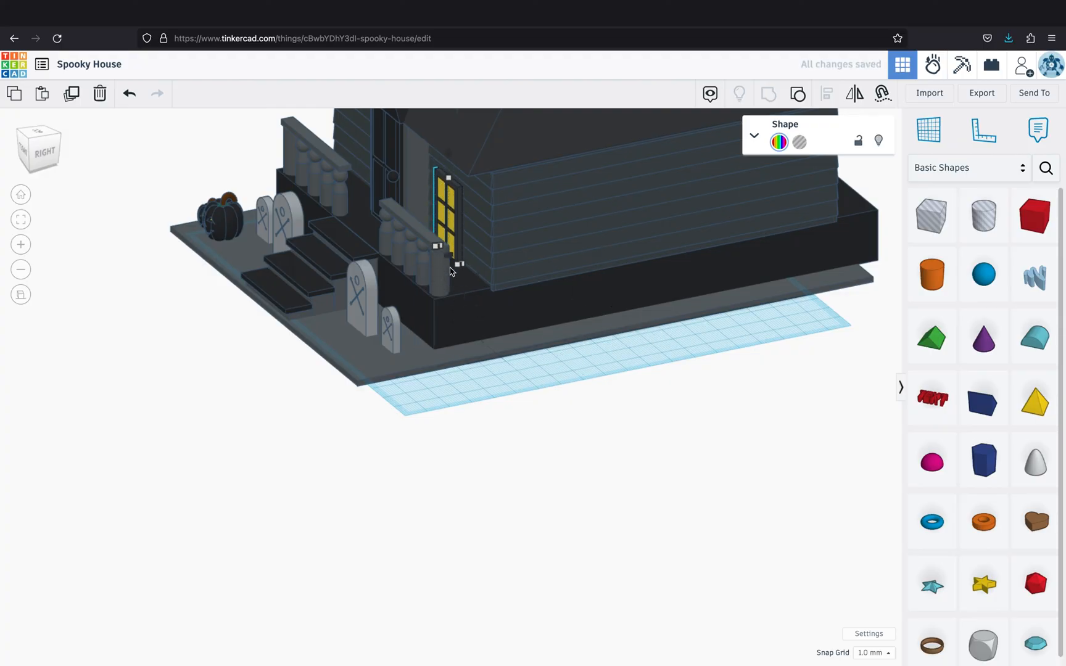
Position the window midway up the front wall and place a duplicate on the other side of the door
{"action": "right_click_drag", "start_coordinate": [437, 315], "coordinate": [546, 295]}
{"action": "left_click", "coordinate": [27, 147]}
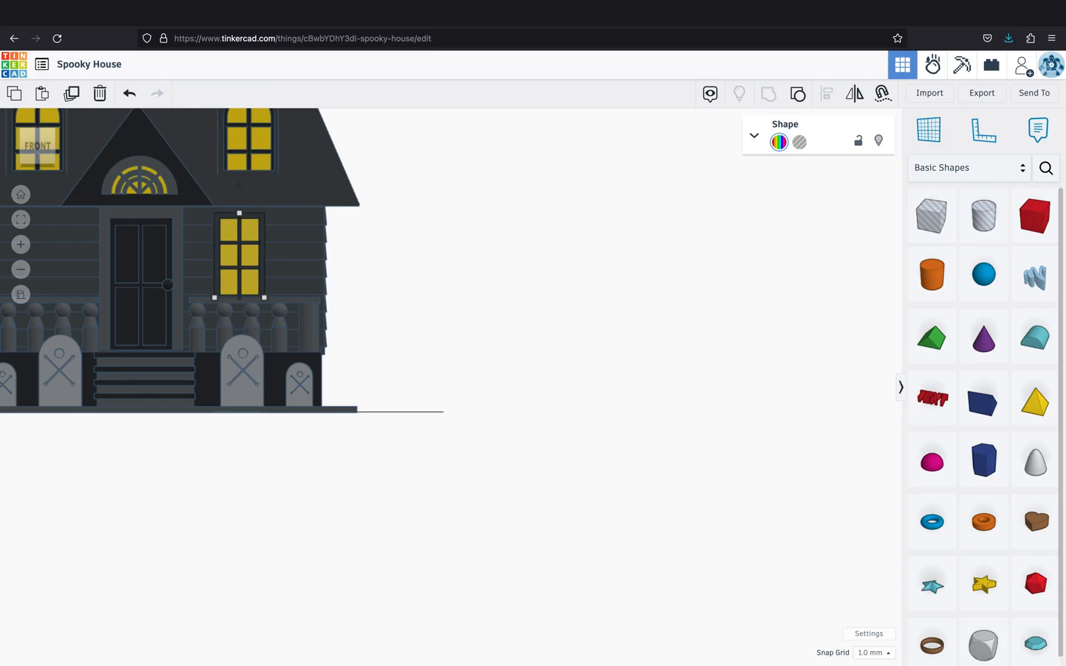
{"action": "scroll", "coordinate": [154, 275], "scroll_direction": "down", "scroll_amount": 2}
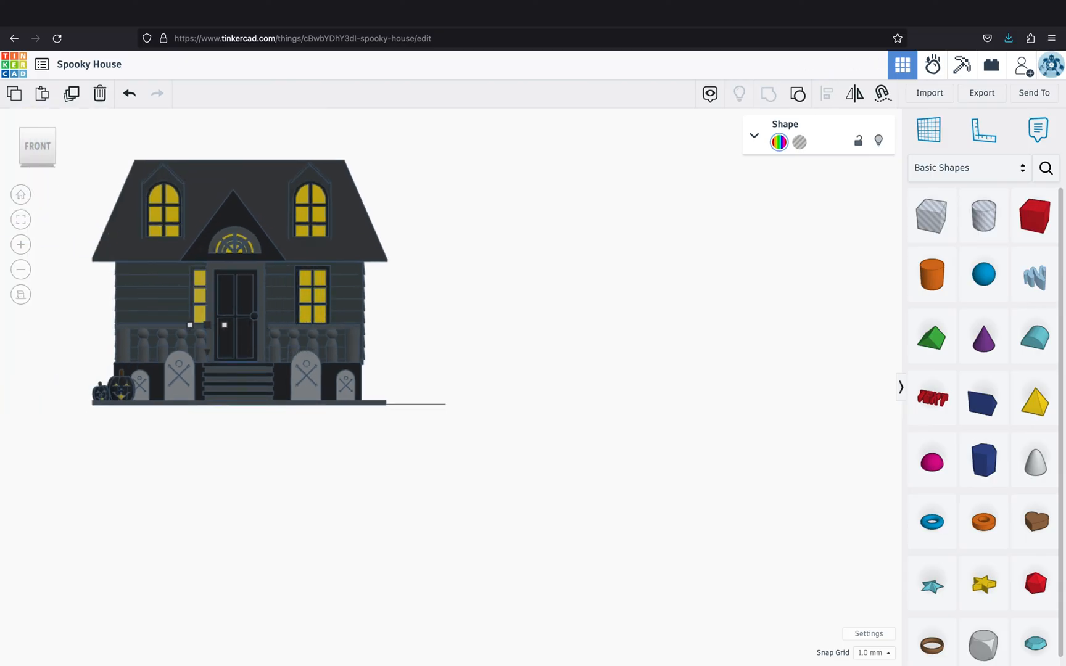
{"action": "left_click", "coordinate": [439, 332]}
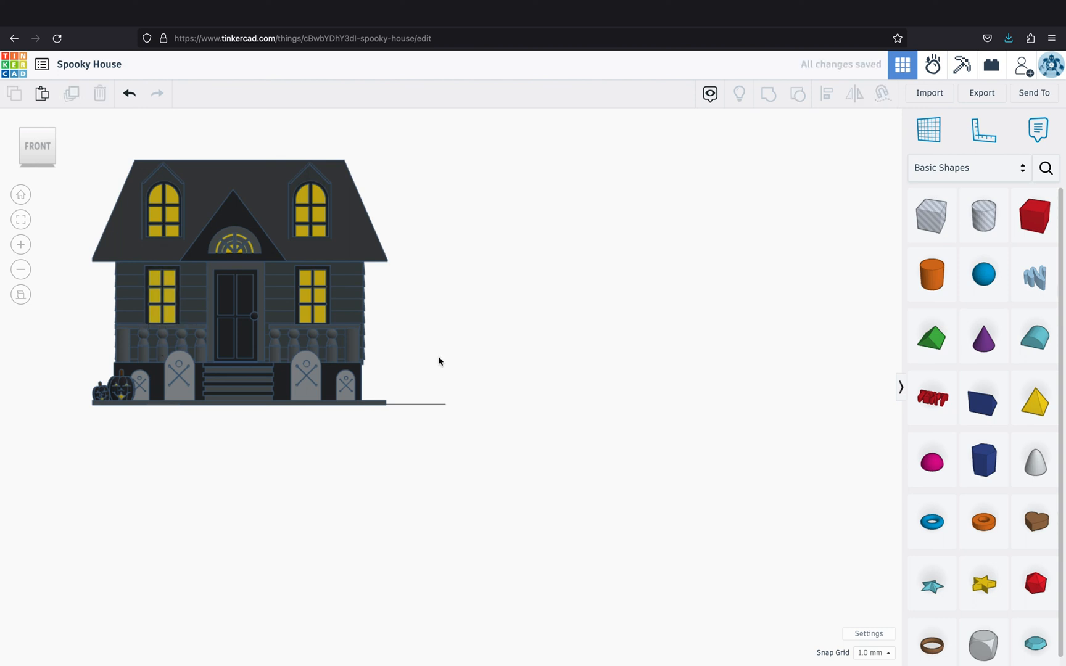
Scale the entire house and yard down proportionally so the model fits on the workplane
{"action": "right_click_drag", "start_coordinate": [438, 362], "coordinate": [371, 372]}
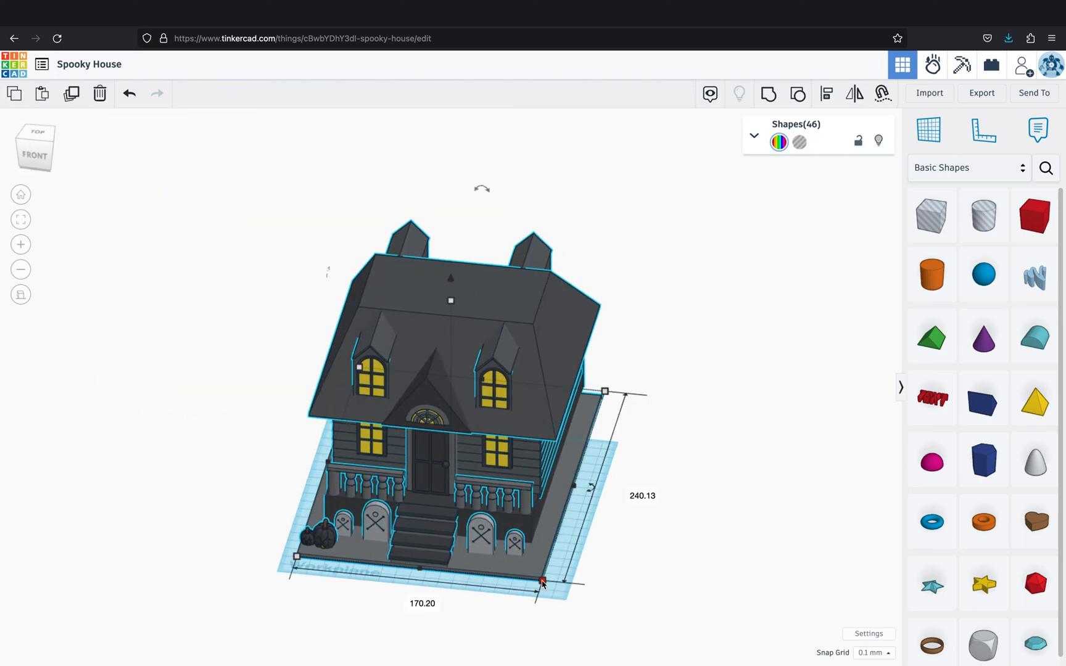
{"action": "left_click_drag", "start_coordinate": [542, 583], "coordinate": [512, 538], "text": "shift"}
{"action": "left_click", "coordinate": [469, 618]}
Switch to perspective view and examine the finished house from the front
{"action": "left_click", "coordinate": [20, 294]}
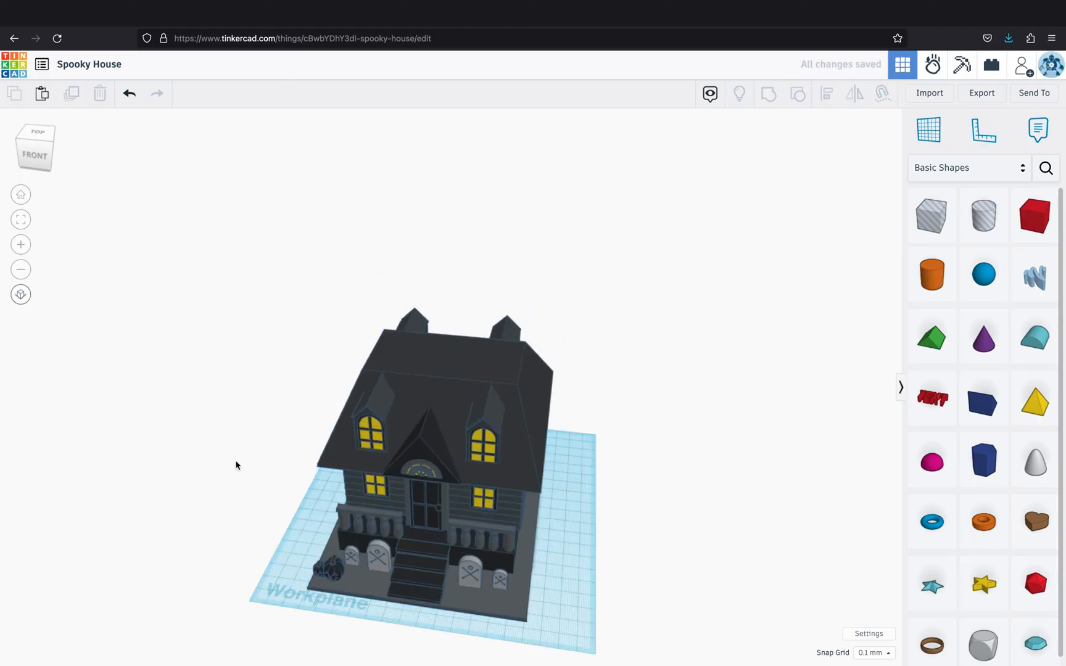
{"action": "right_click_drag", "start_coordinate": [295, 509], "coordinate": [264, 494]}
{"action": "scroll", "coordinate": [262, 495], "scroll_direction": "up", "scroll_amount": 5}
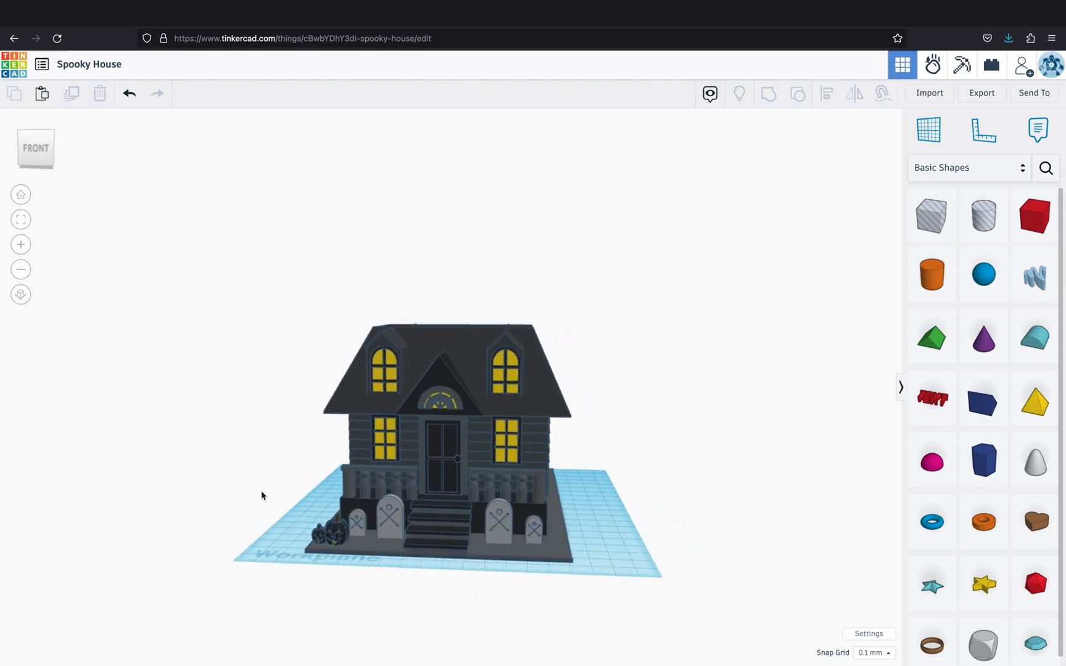